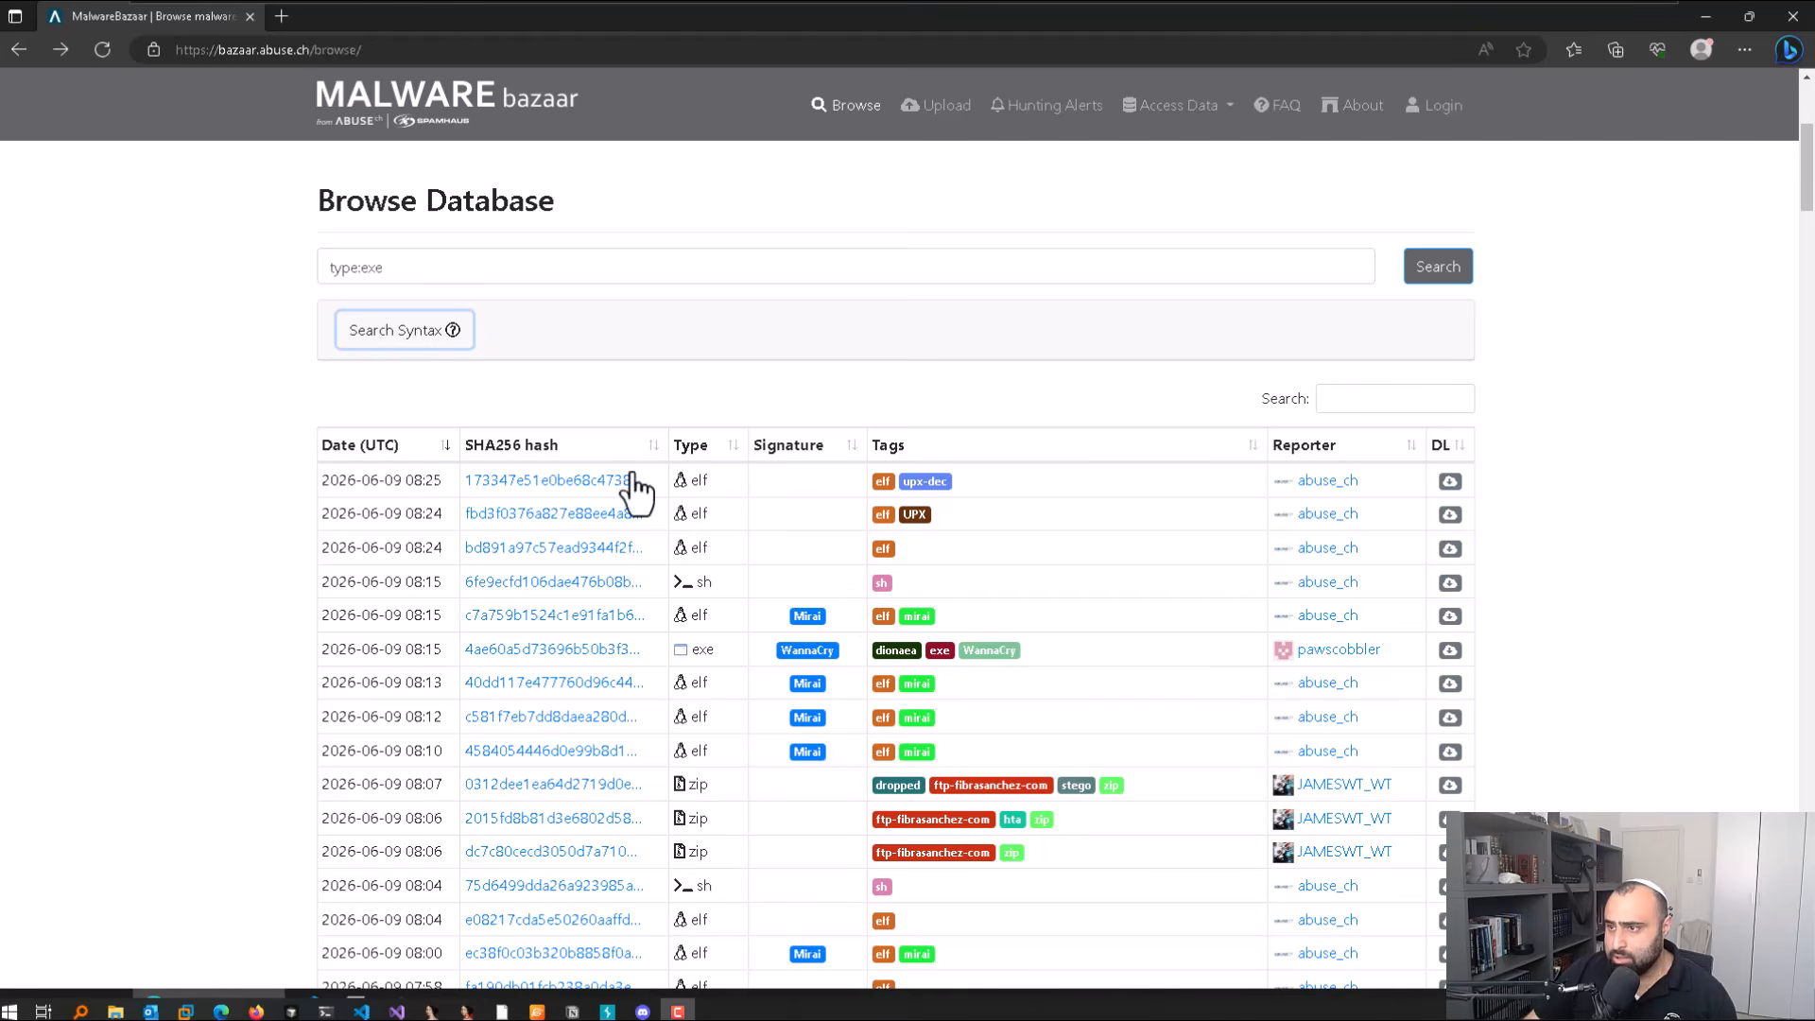
Step: From the type:exe search results, open the WannaCry exe sample's entry
click(444, 263)
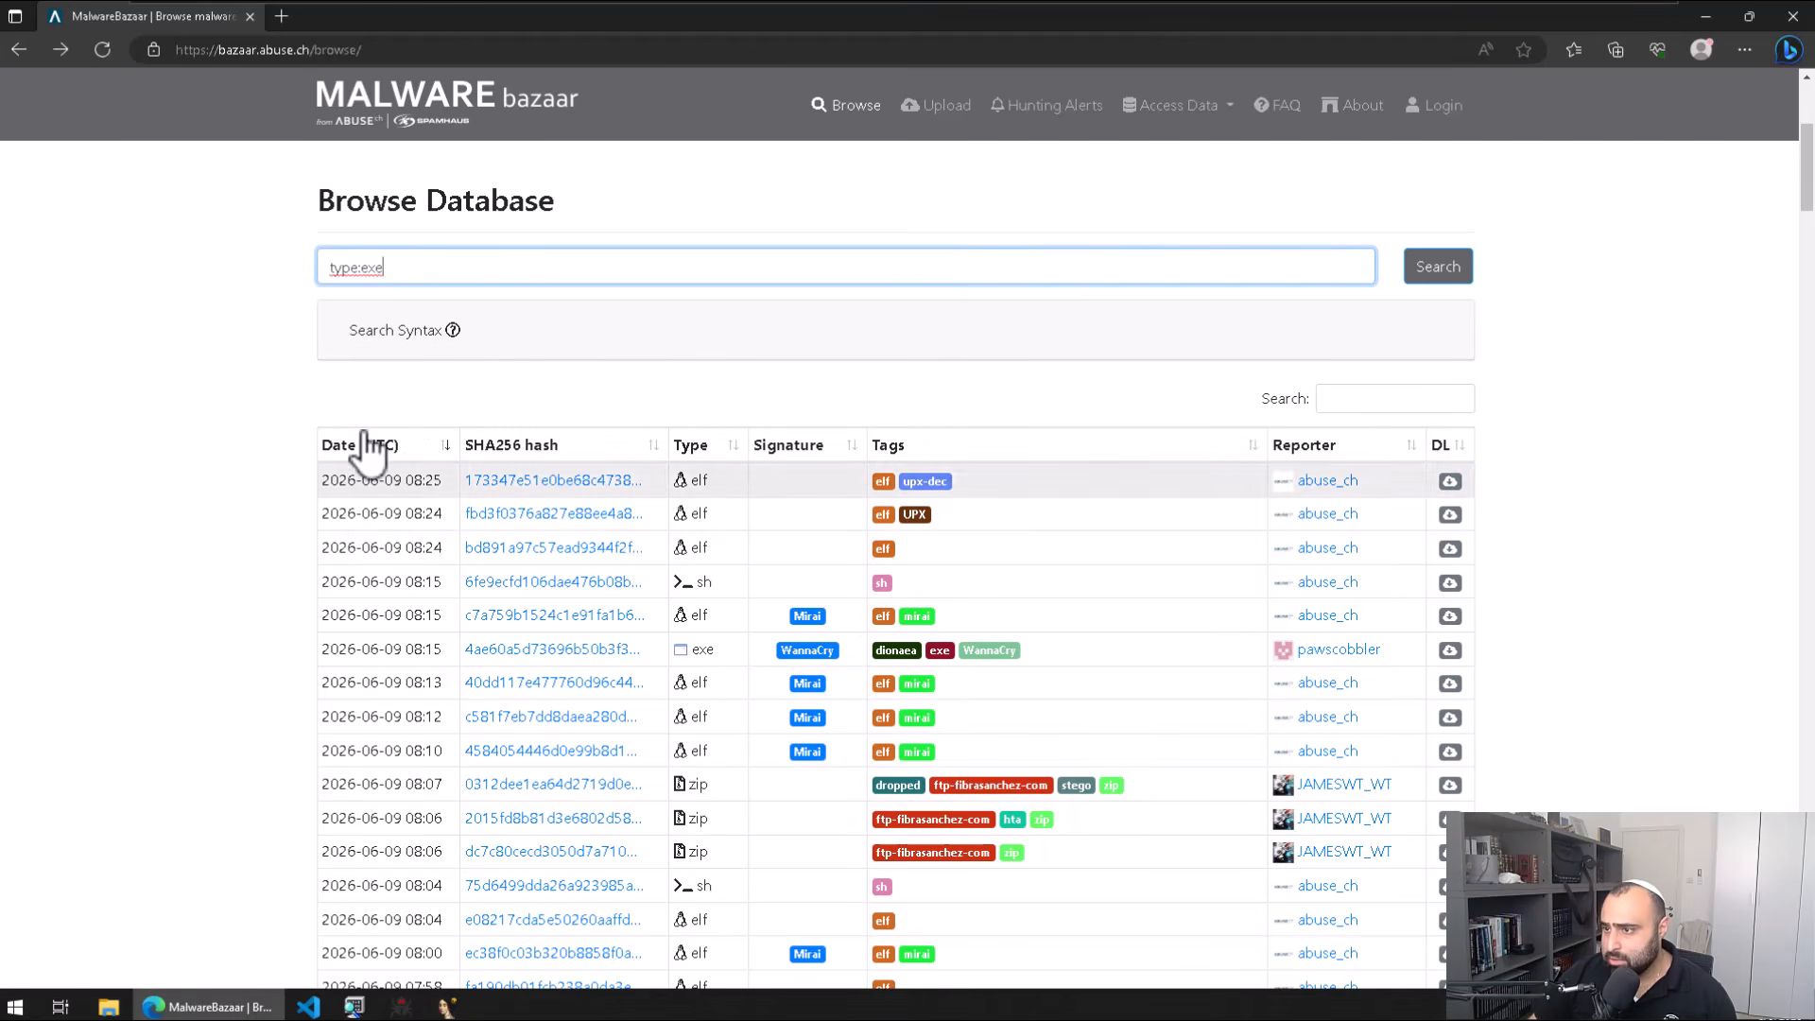
click(579, 279)
key(ctrl+a)
scroll(753, 614, down, 2)
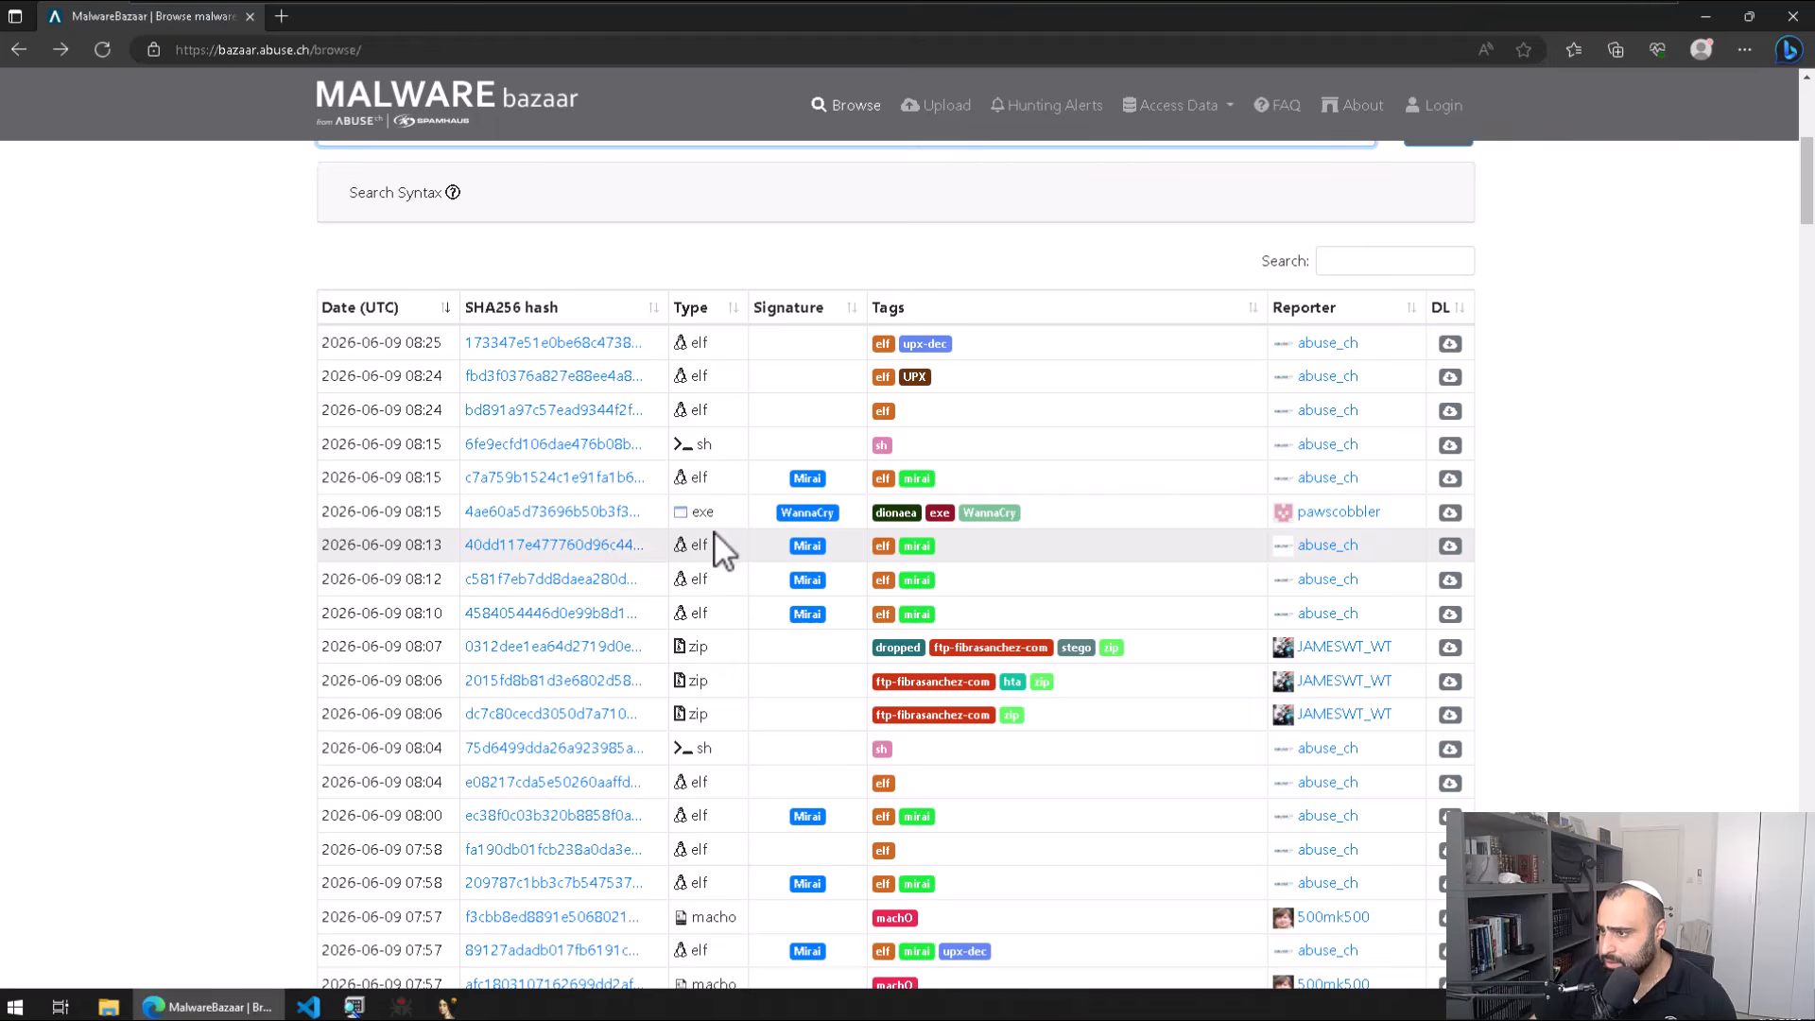
scroll(756, 463, up, 2)
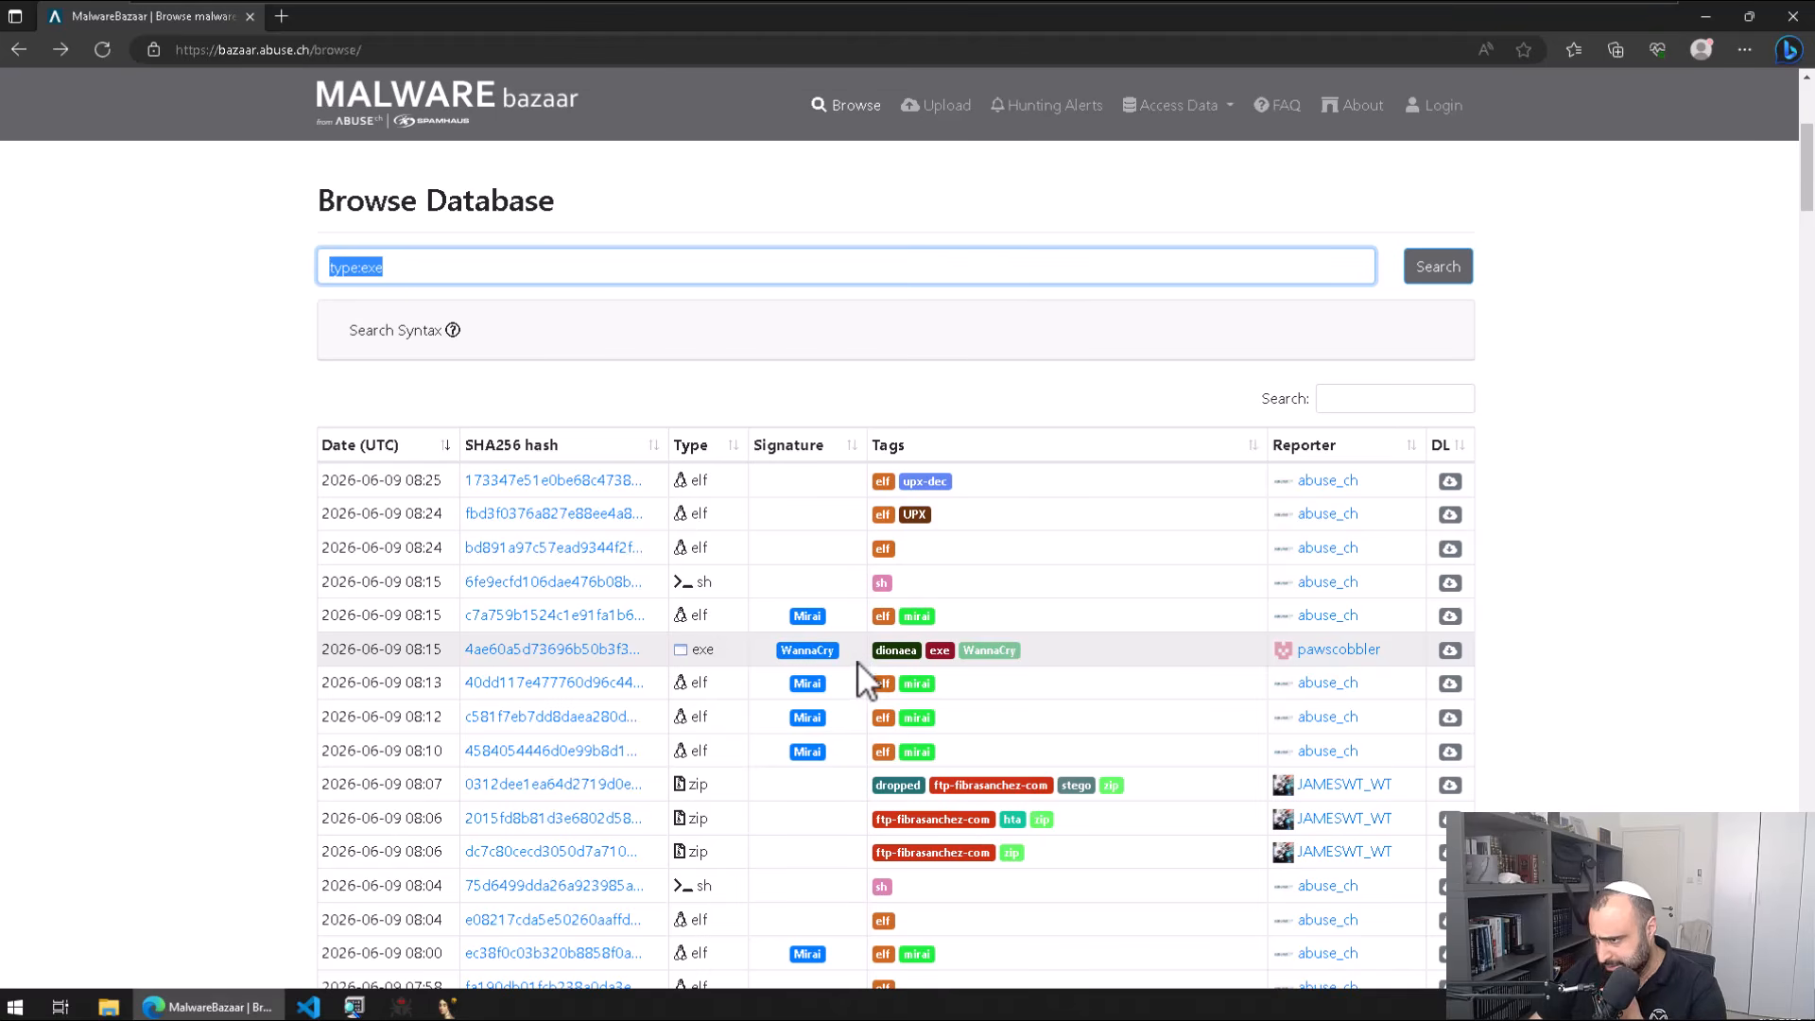
click(465, 650)
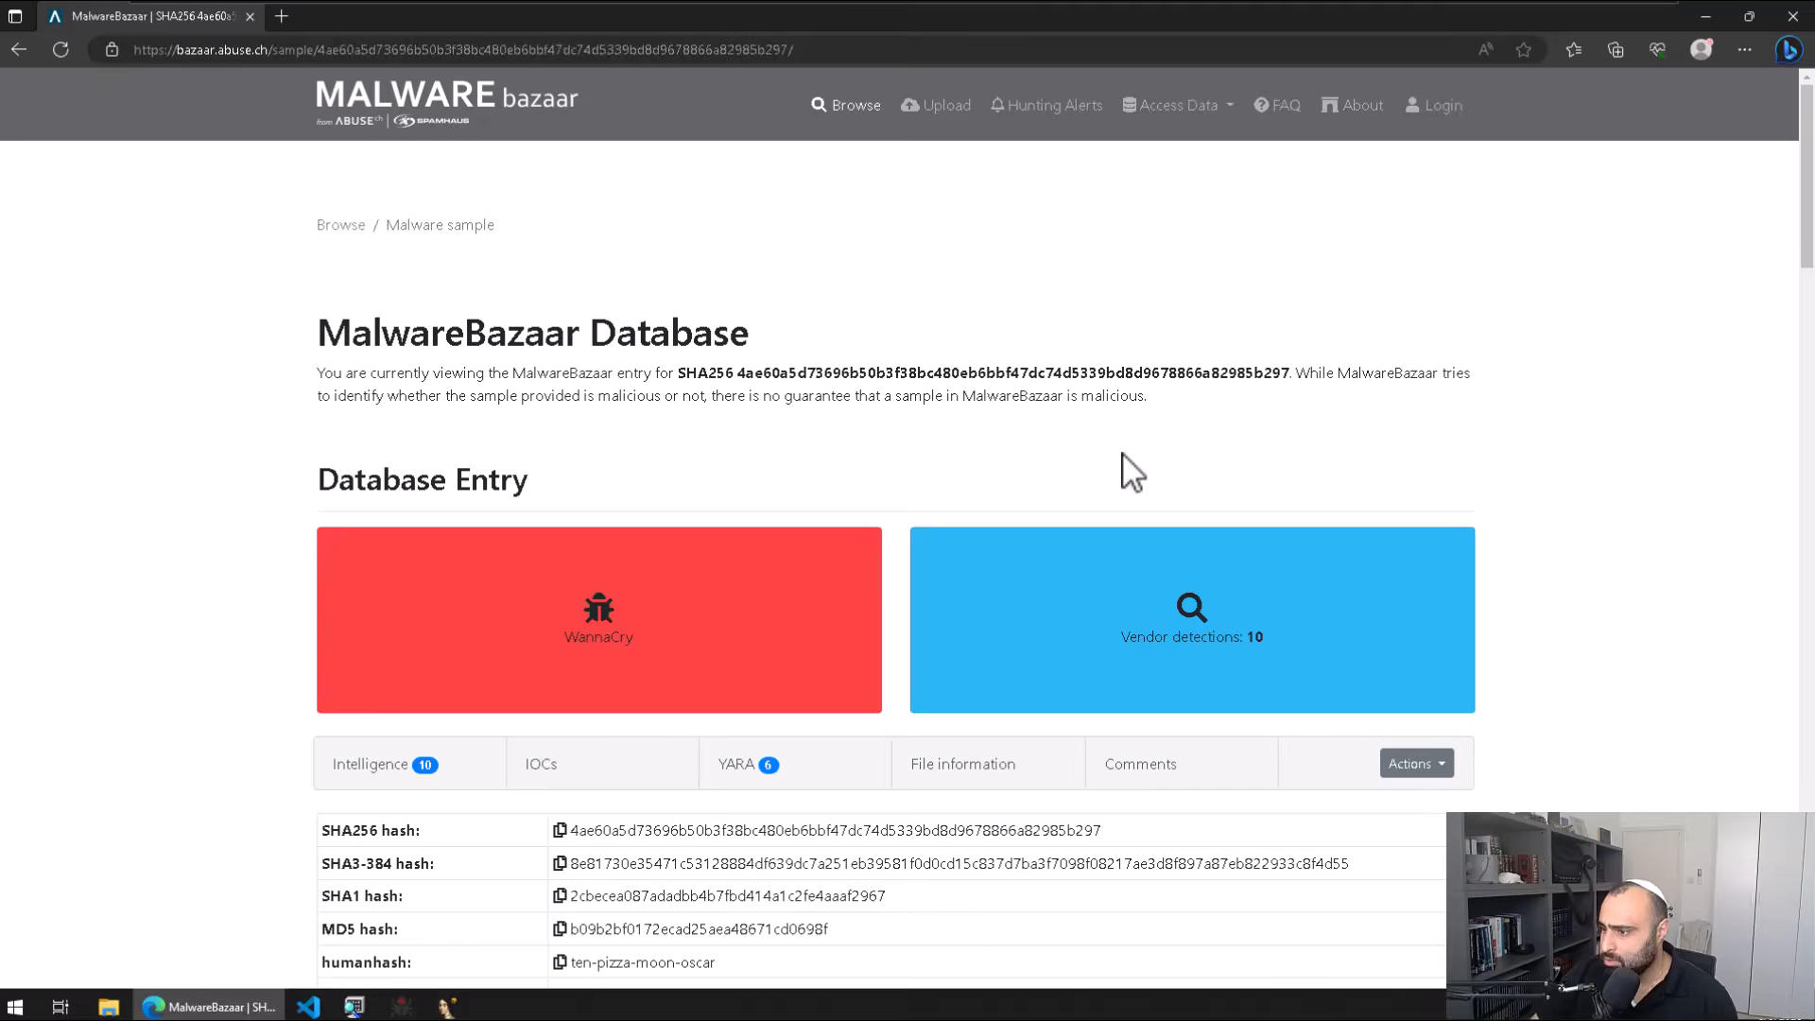
Step: Review the entry's vendor intelligence and file details, then show its YARA signature matches
scroll(1173, 460, down, 4)
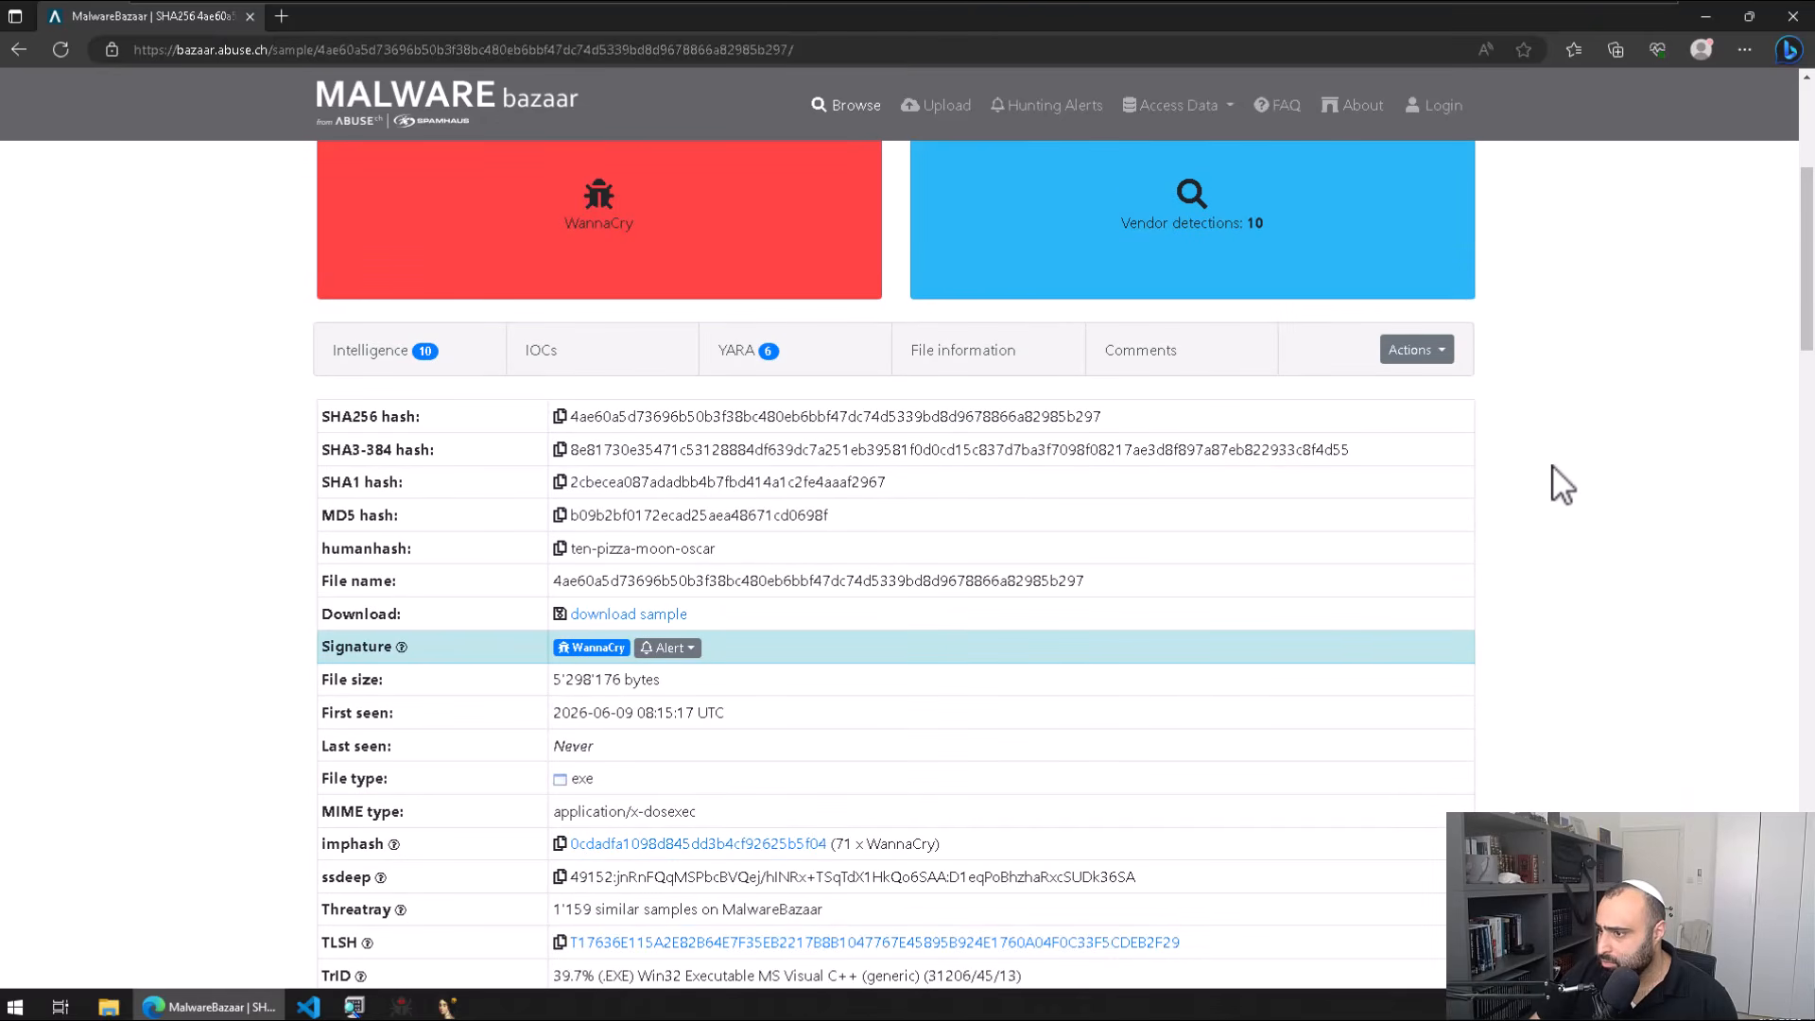
scroll(1552, 467, down, 1)
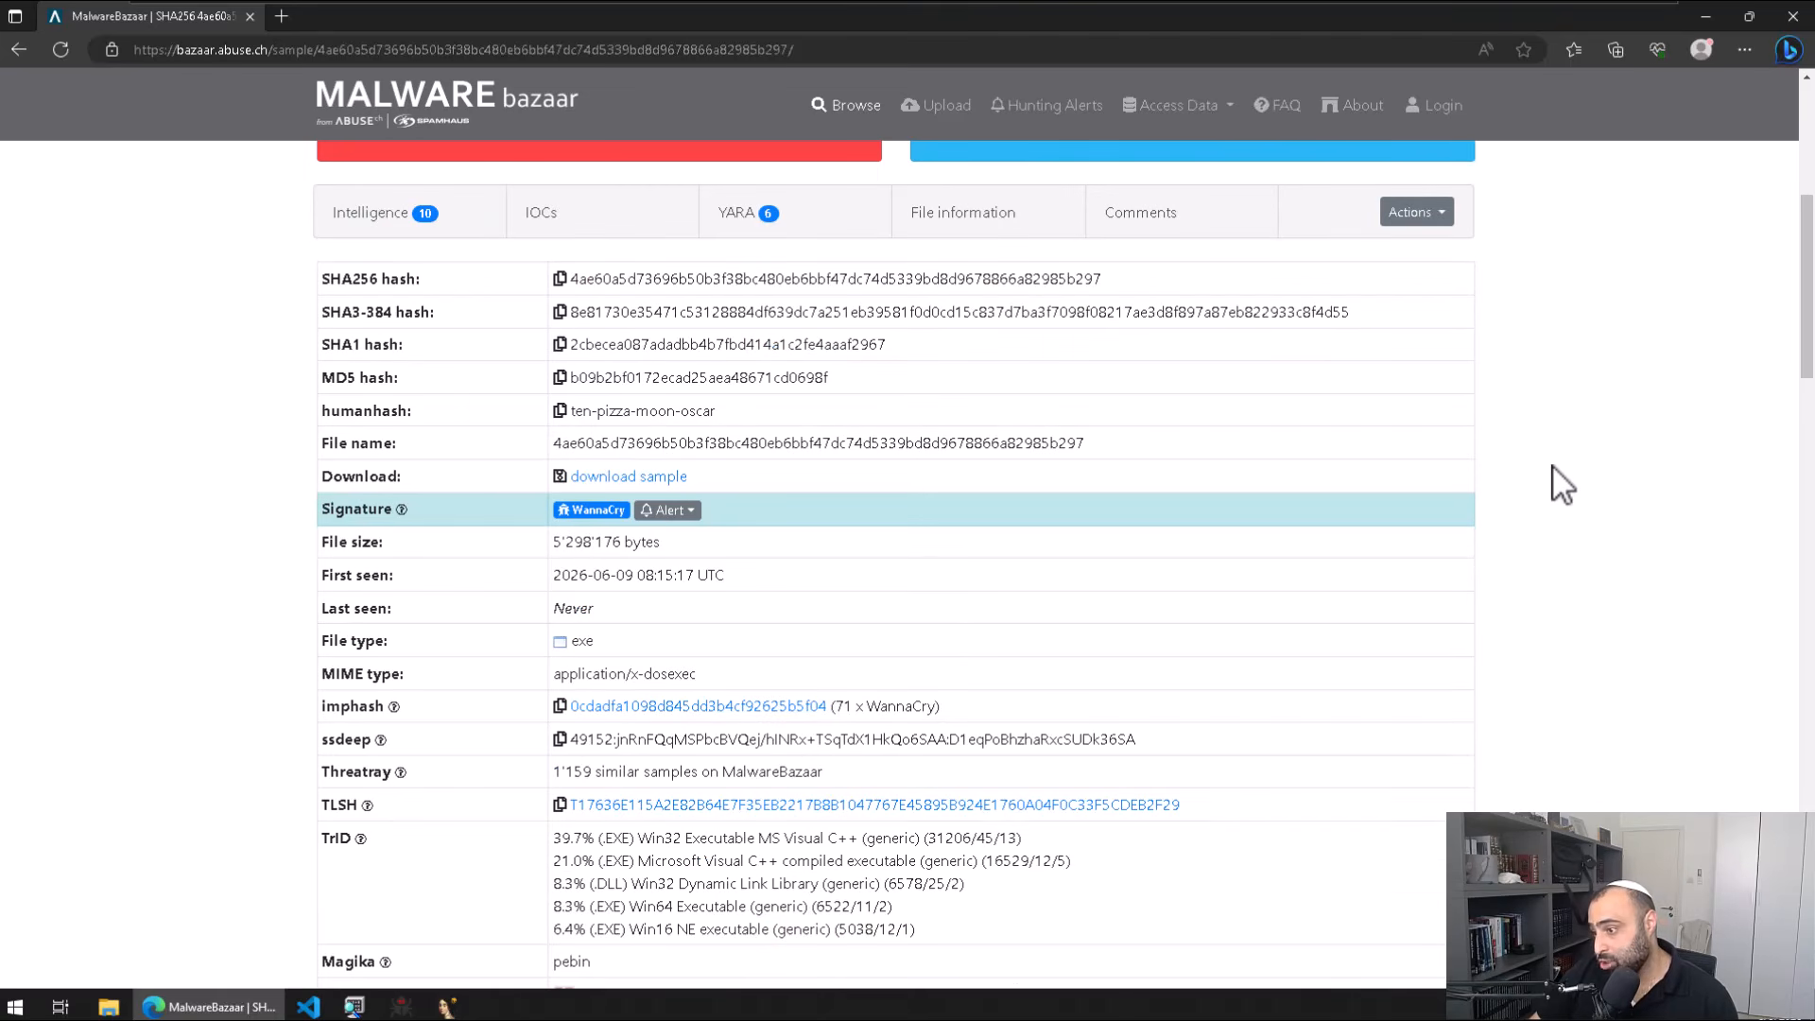
scroll(1556, 467, down, 6)
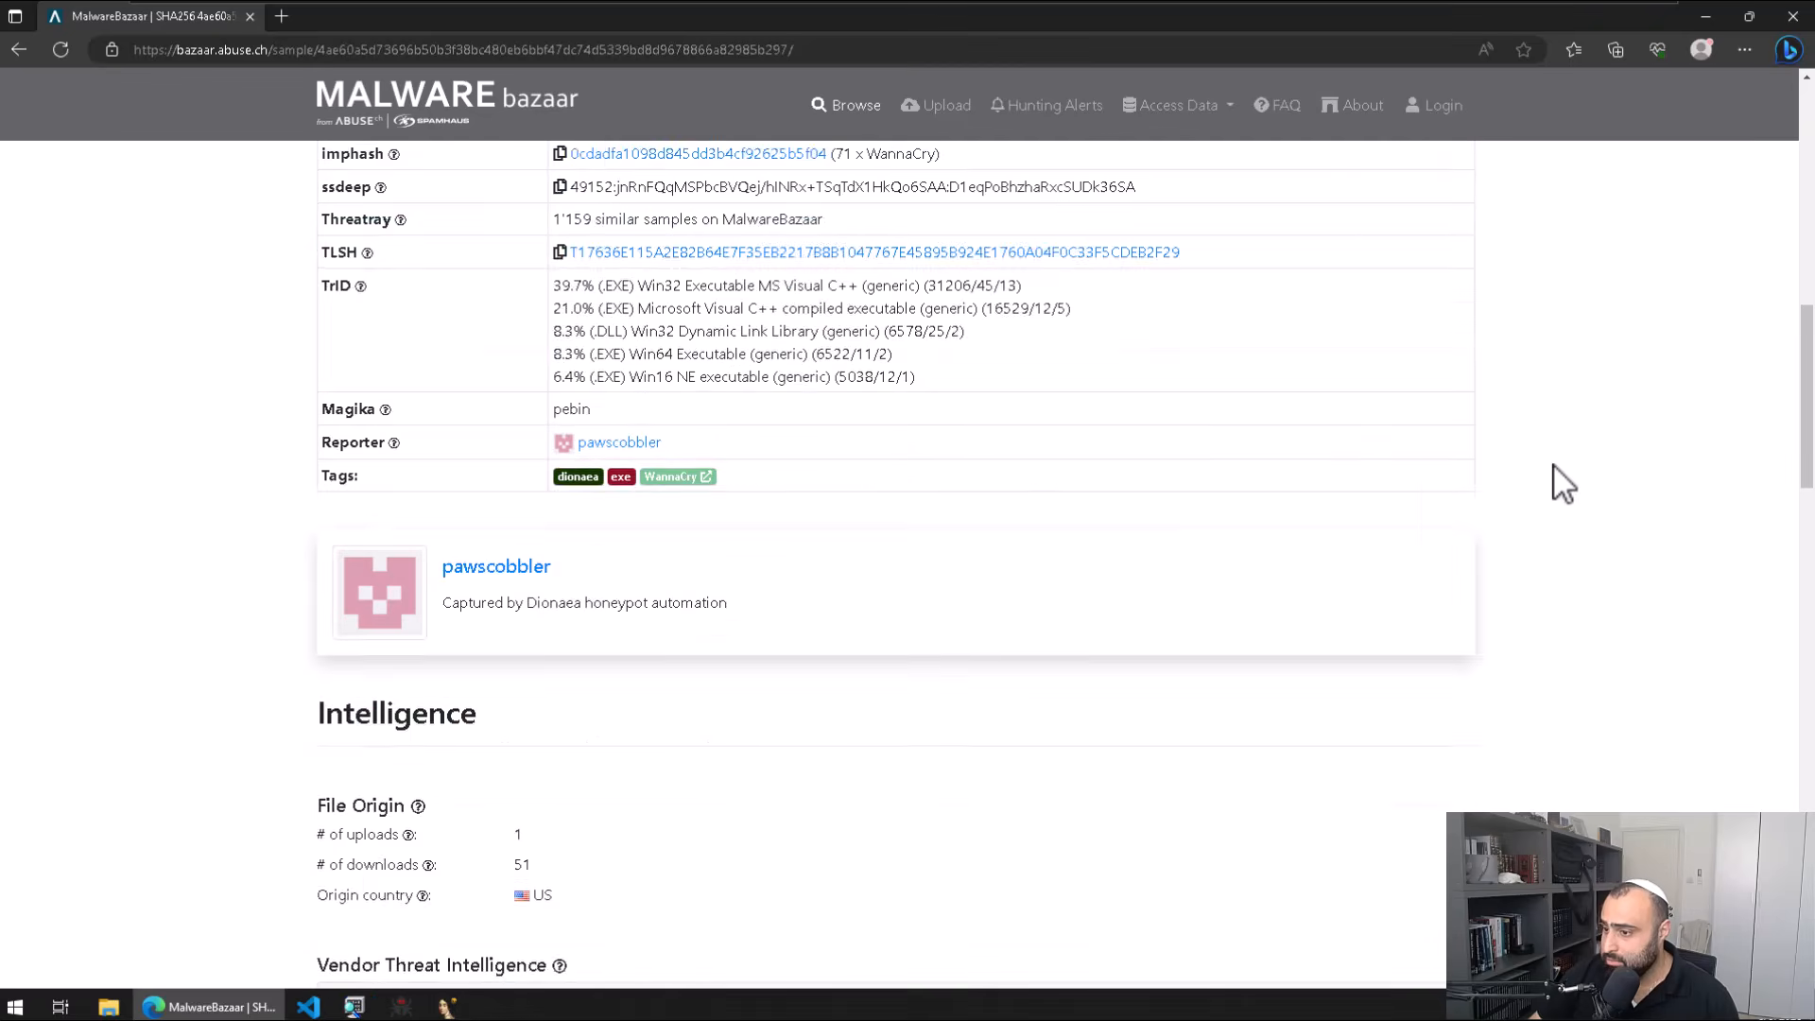
scroll(1556, 466, up, 5)
scroll(1556, 467, up, 2)
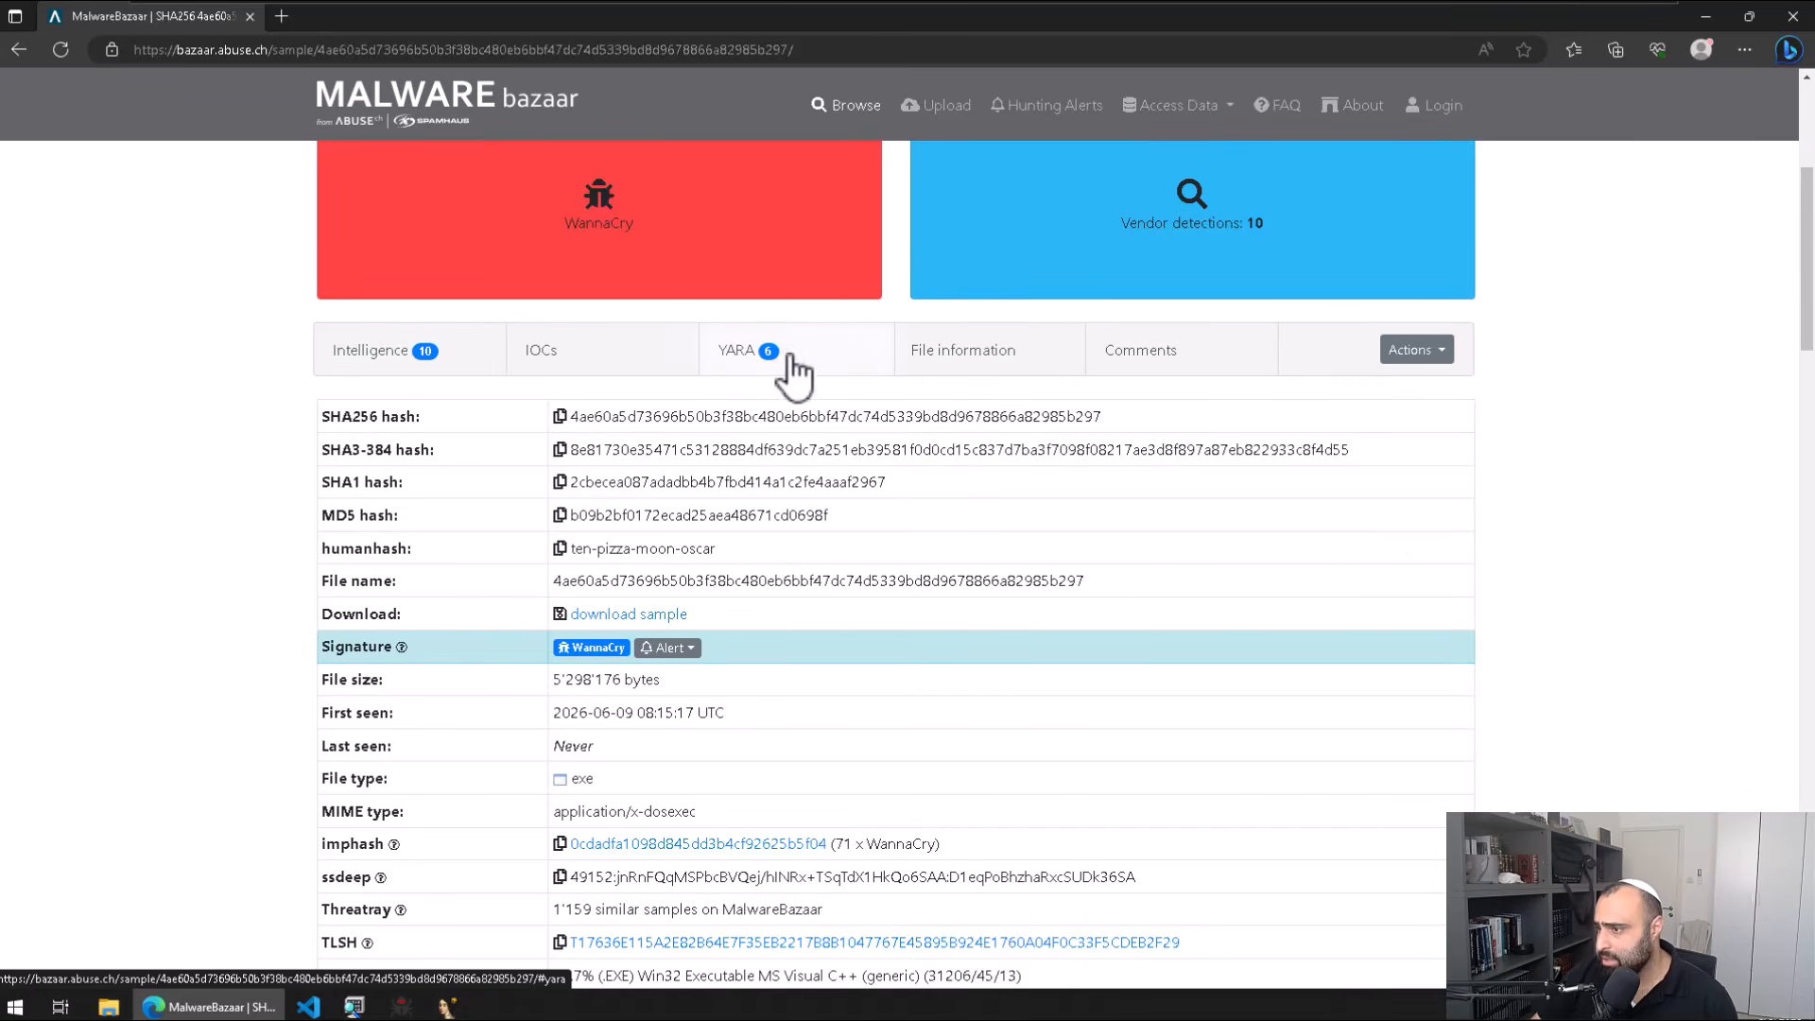
scroll(813, 435, up, 2)
scroll(946, 628, down, 2)
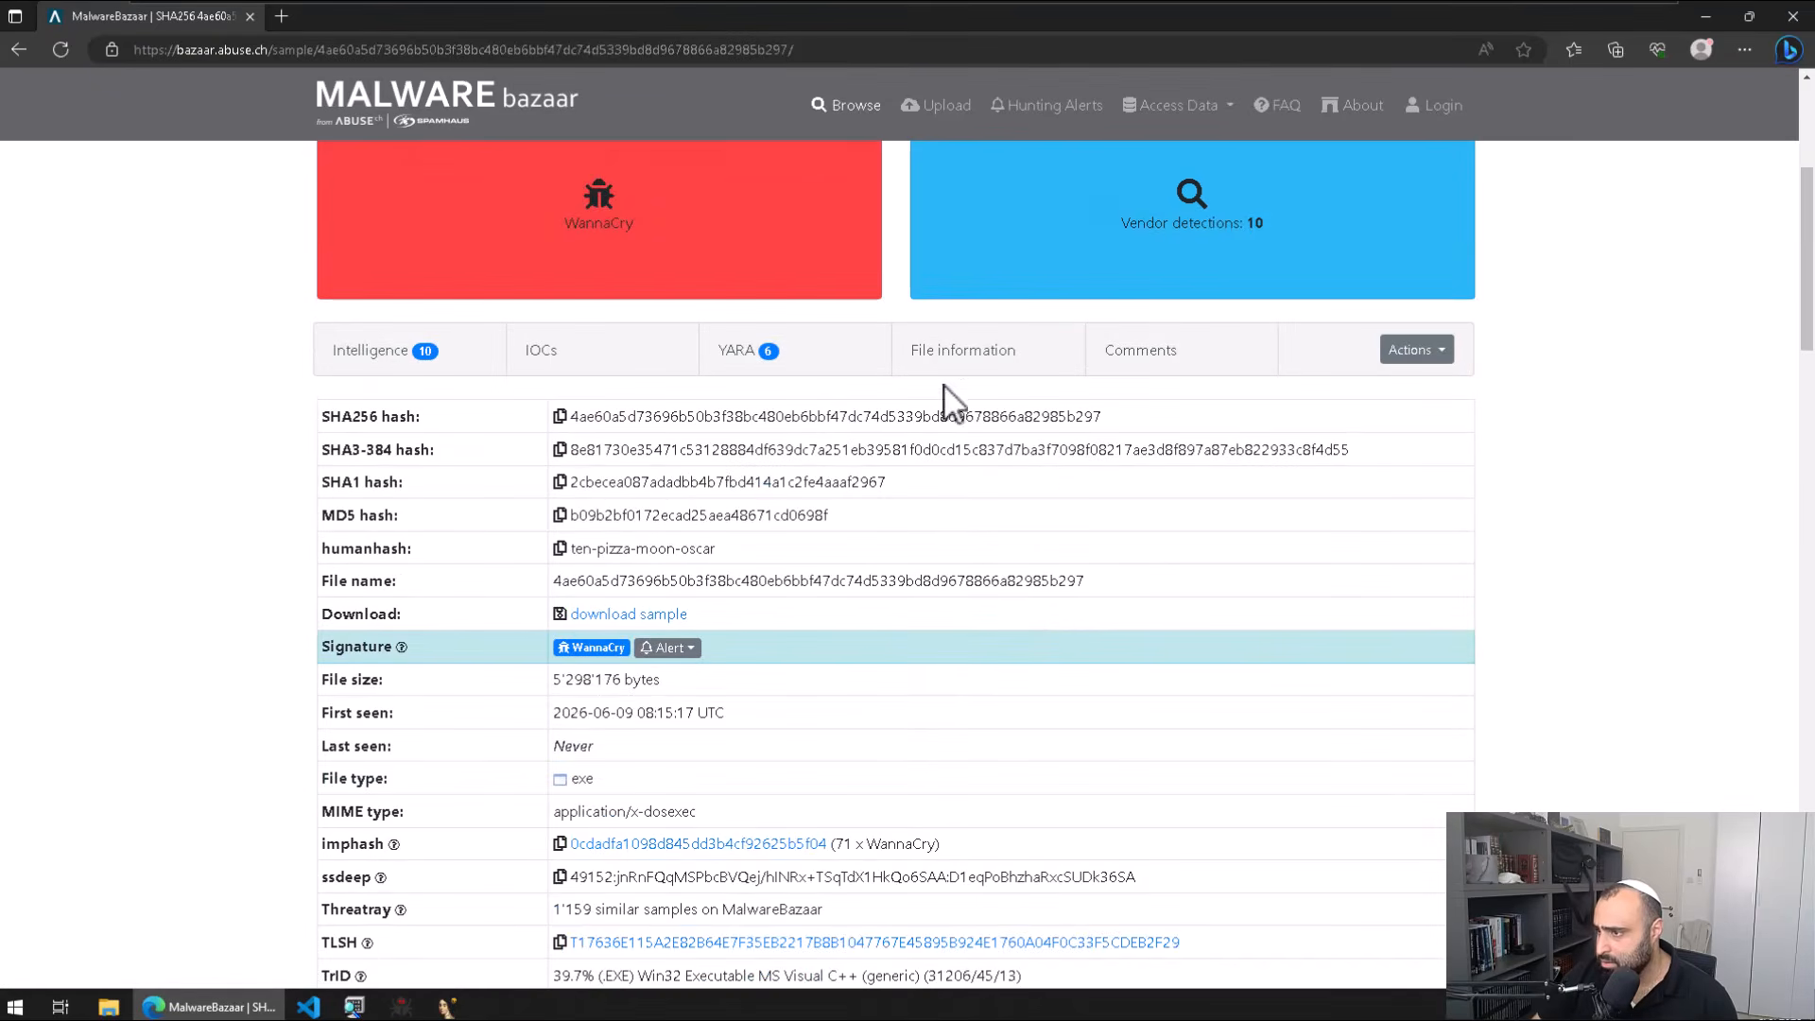
scroll(1357, 461, down, 9)
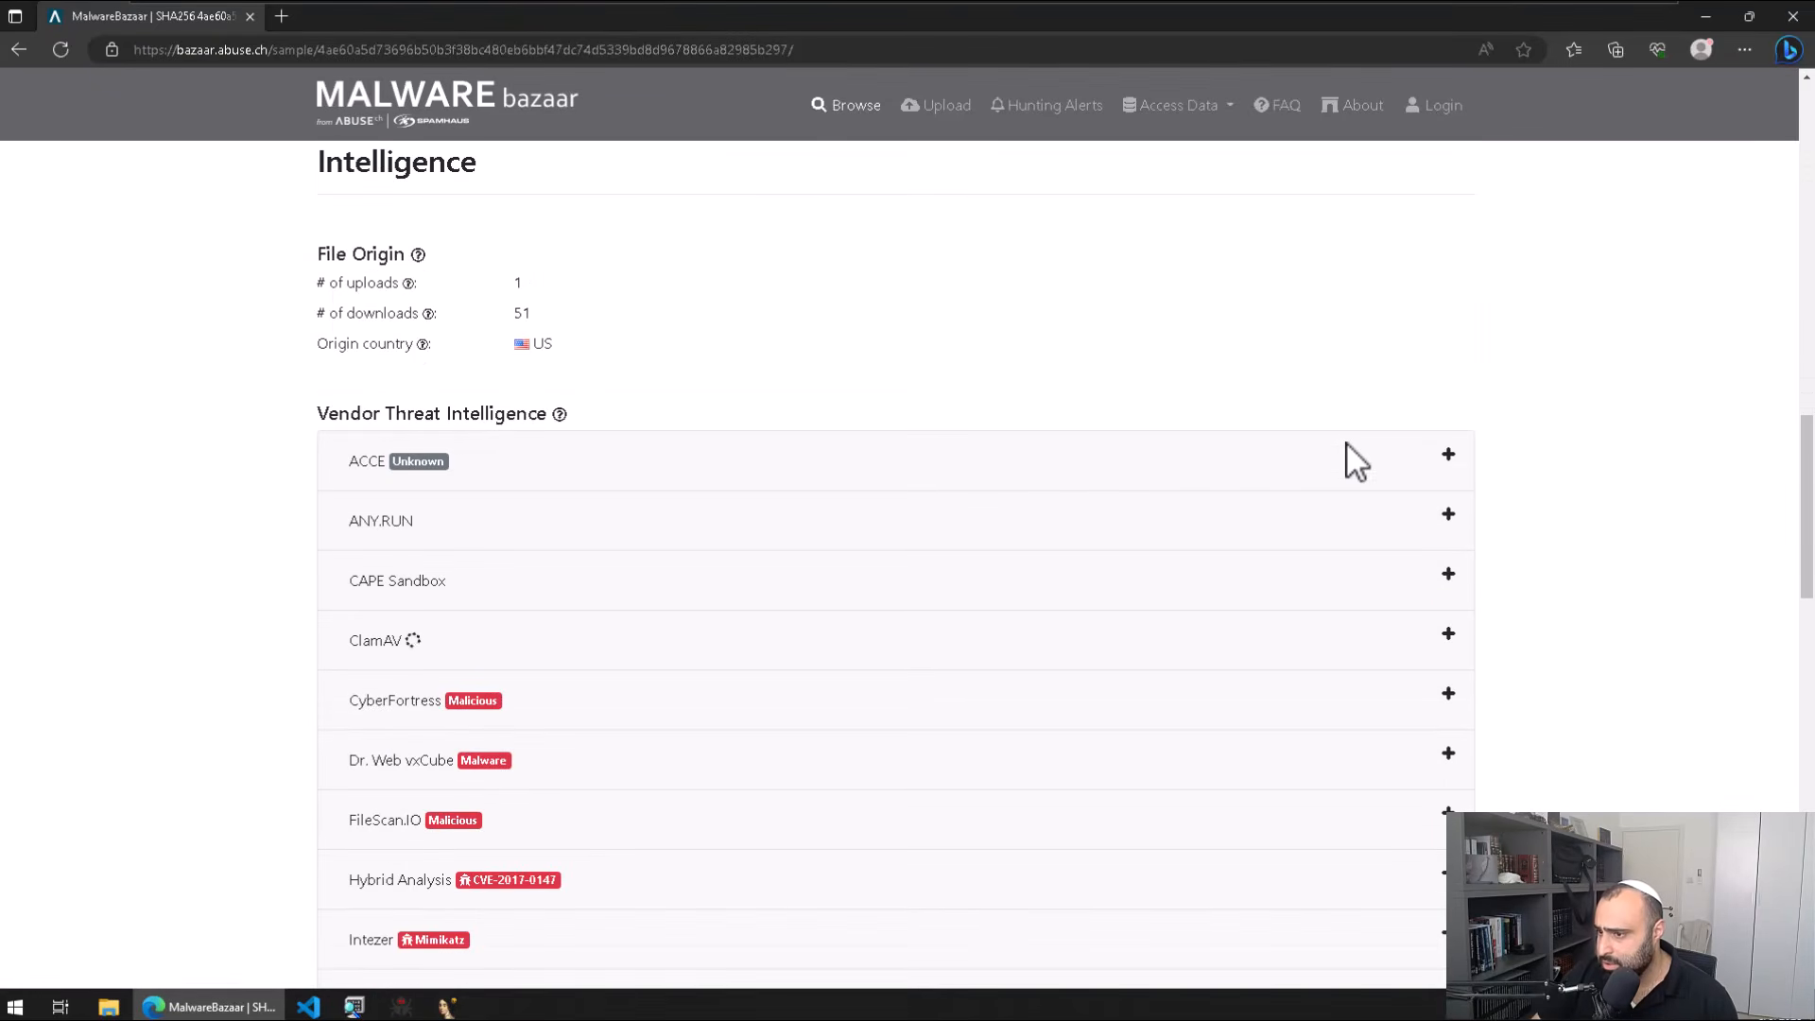
scroll(872, 503, down, 5)
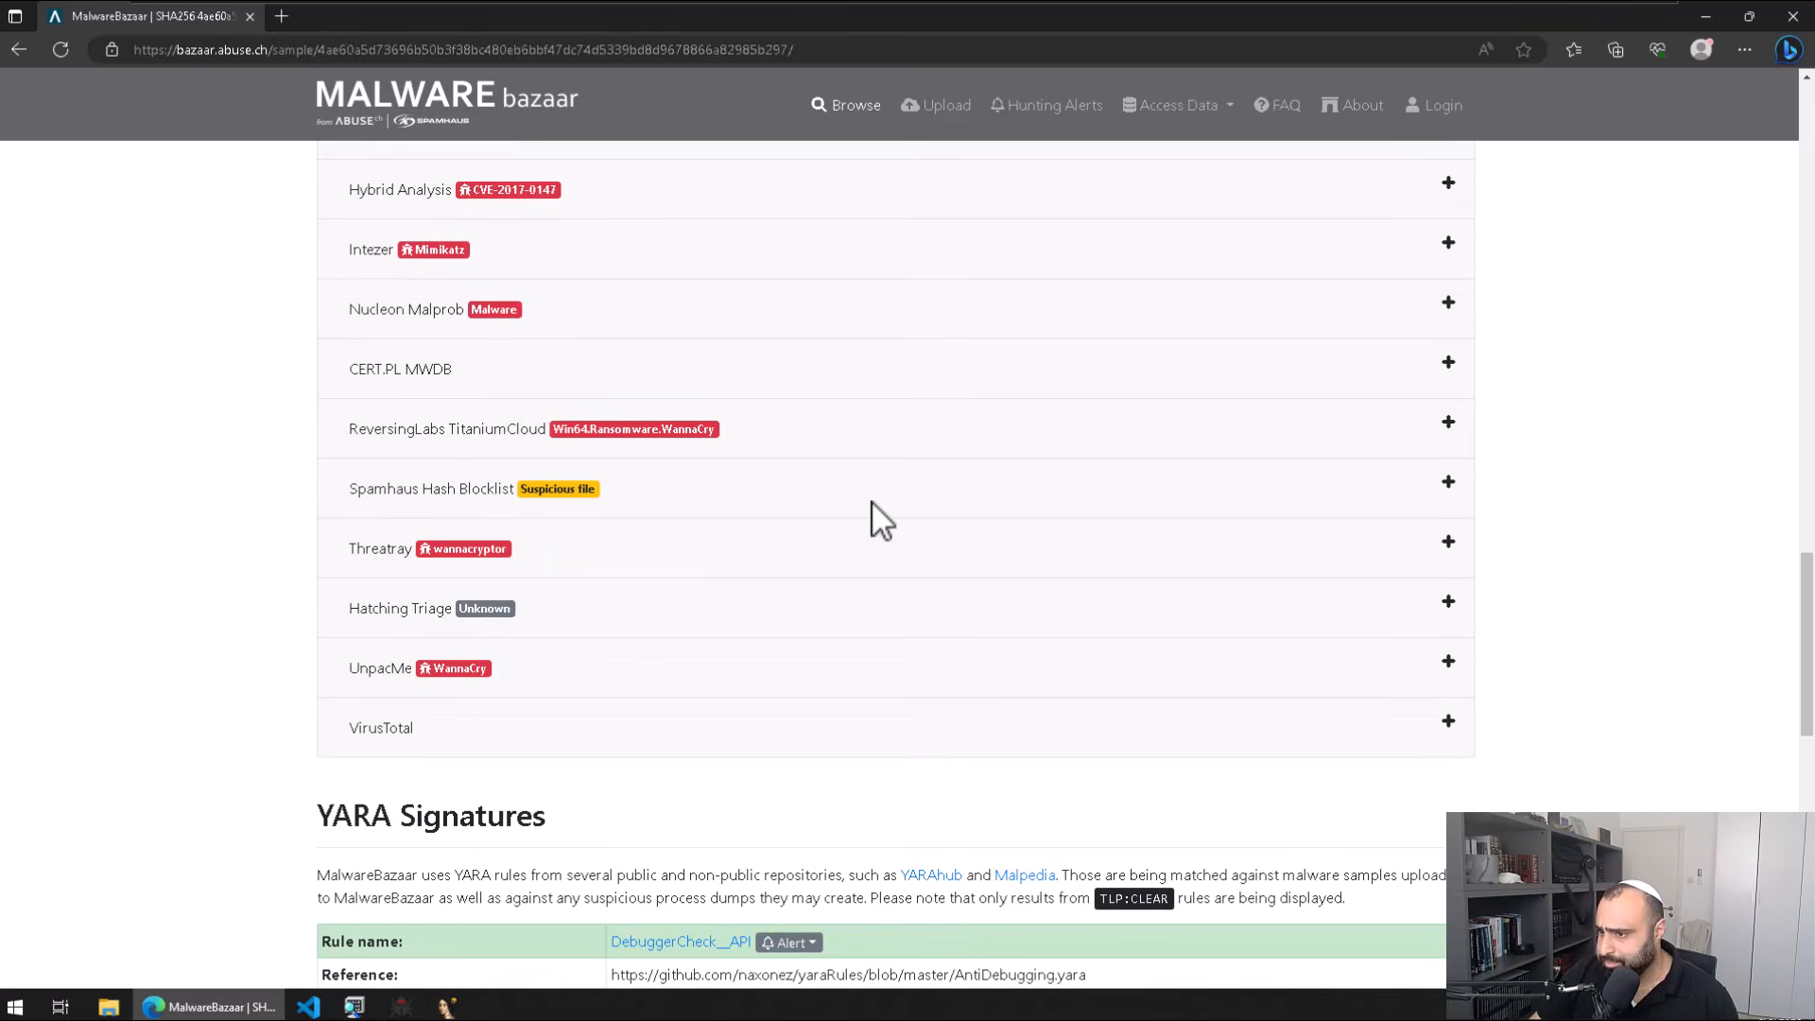
scroll(505, 747, down, 4)
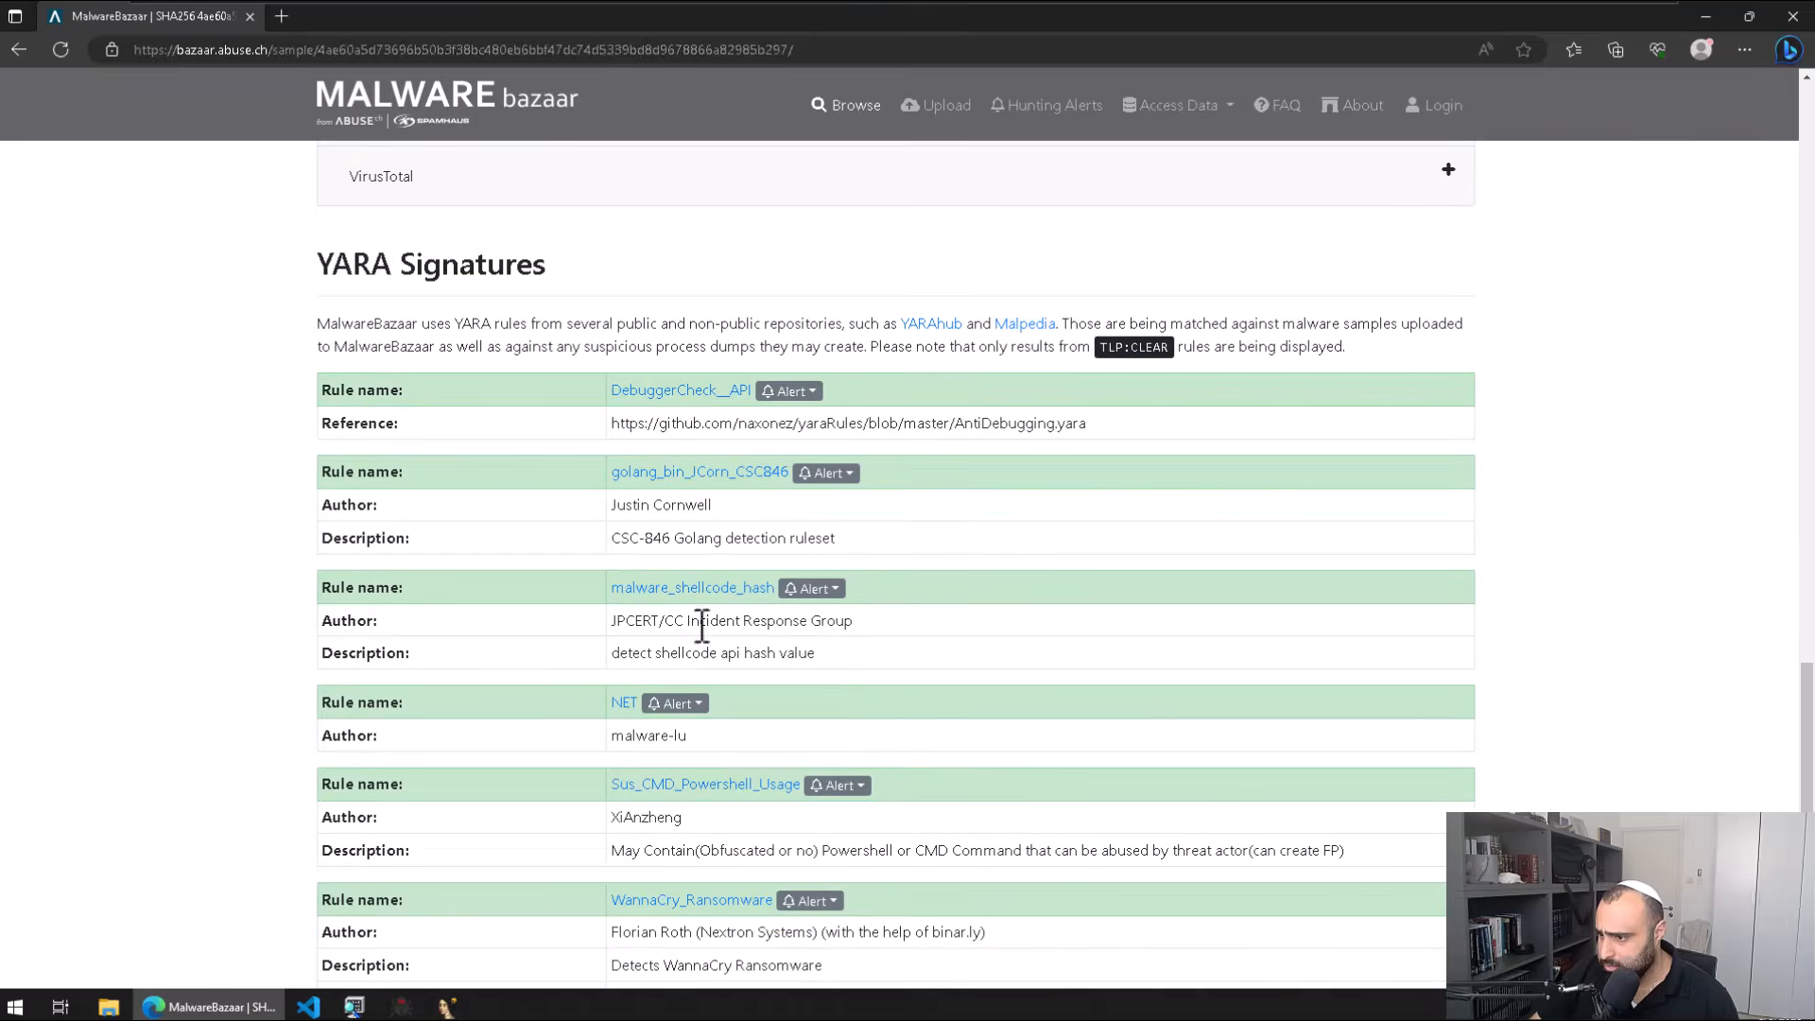
scroll(704, 634, down, 5)
scroll(705, 615, up, 20)
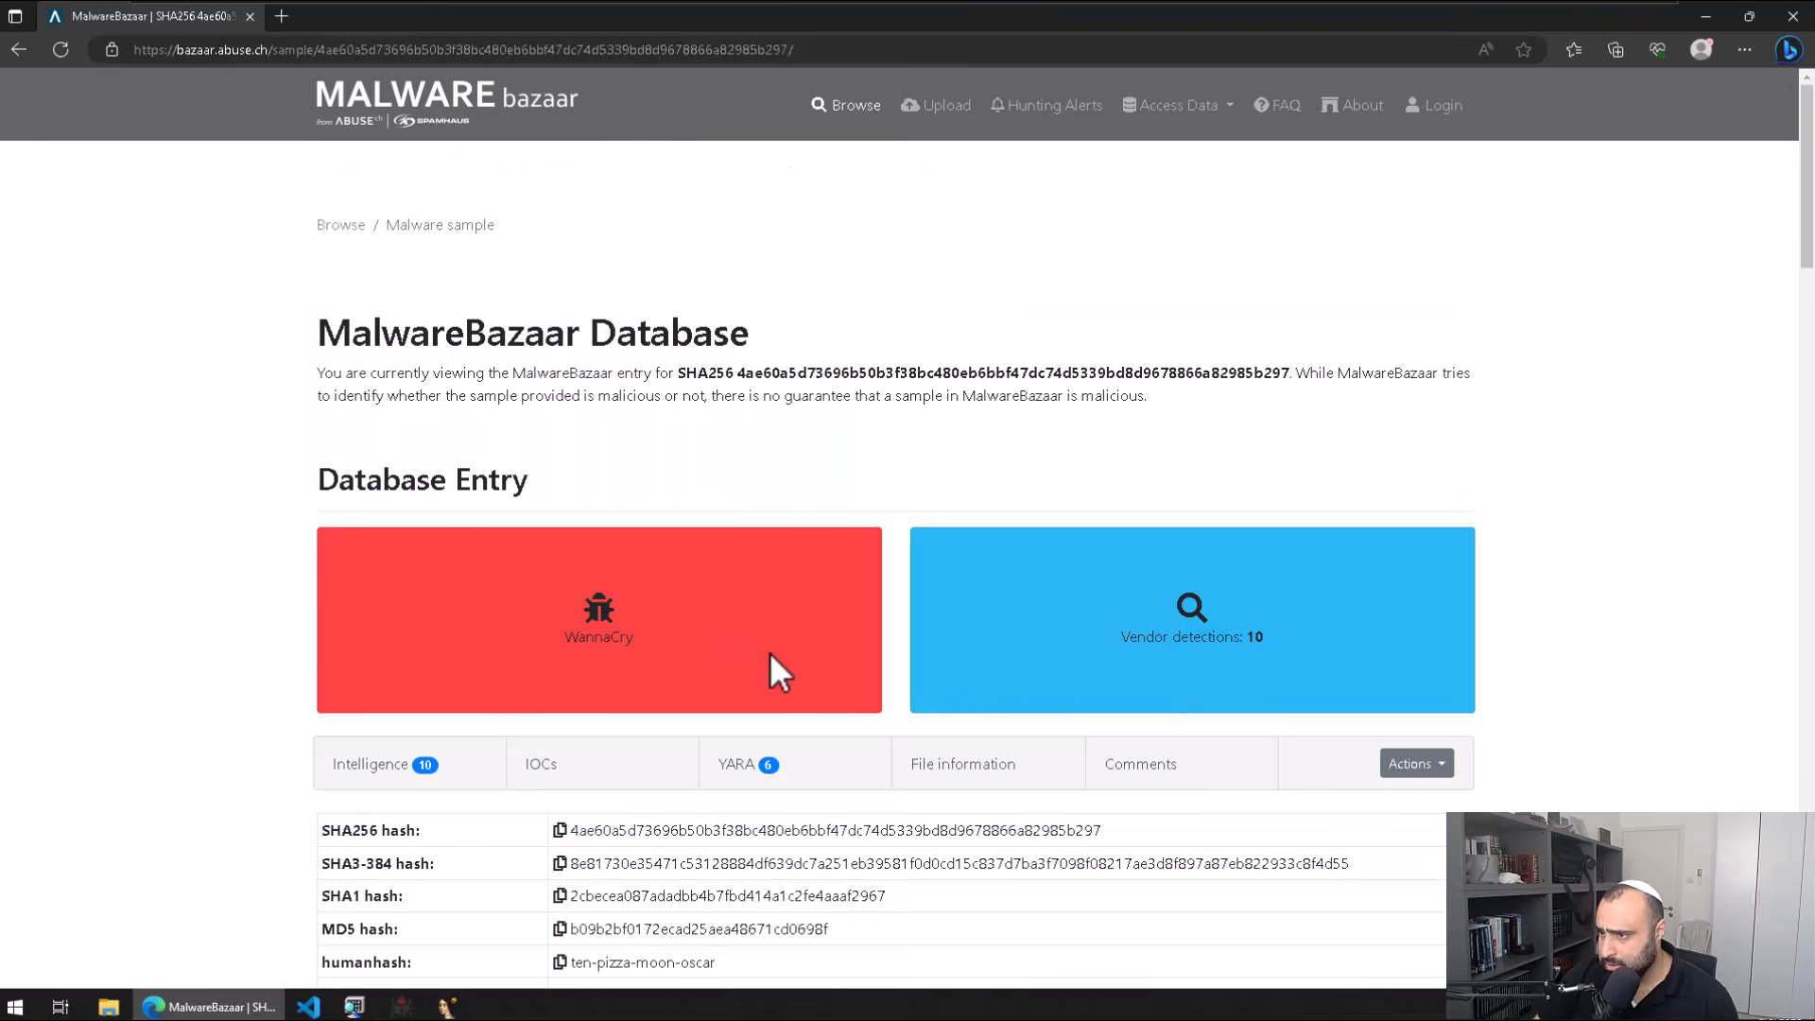
scroll(773, 651, down, 1)
click(773, 650)
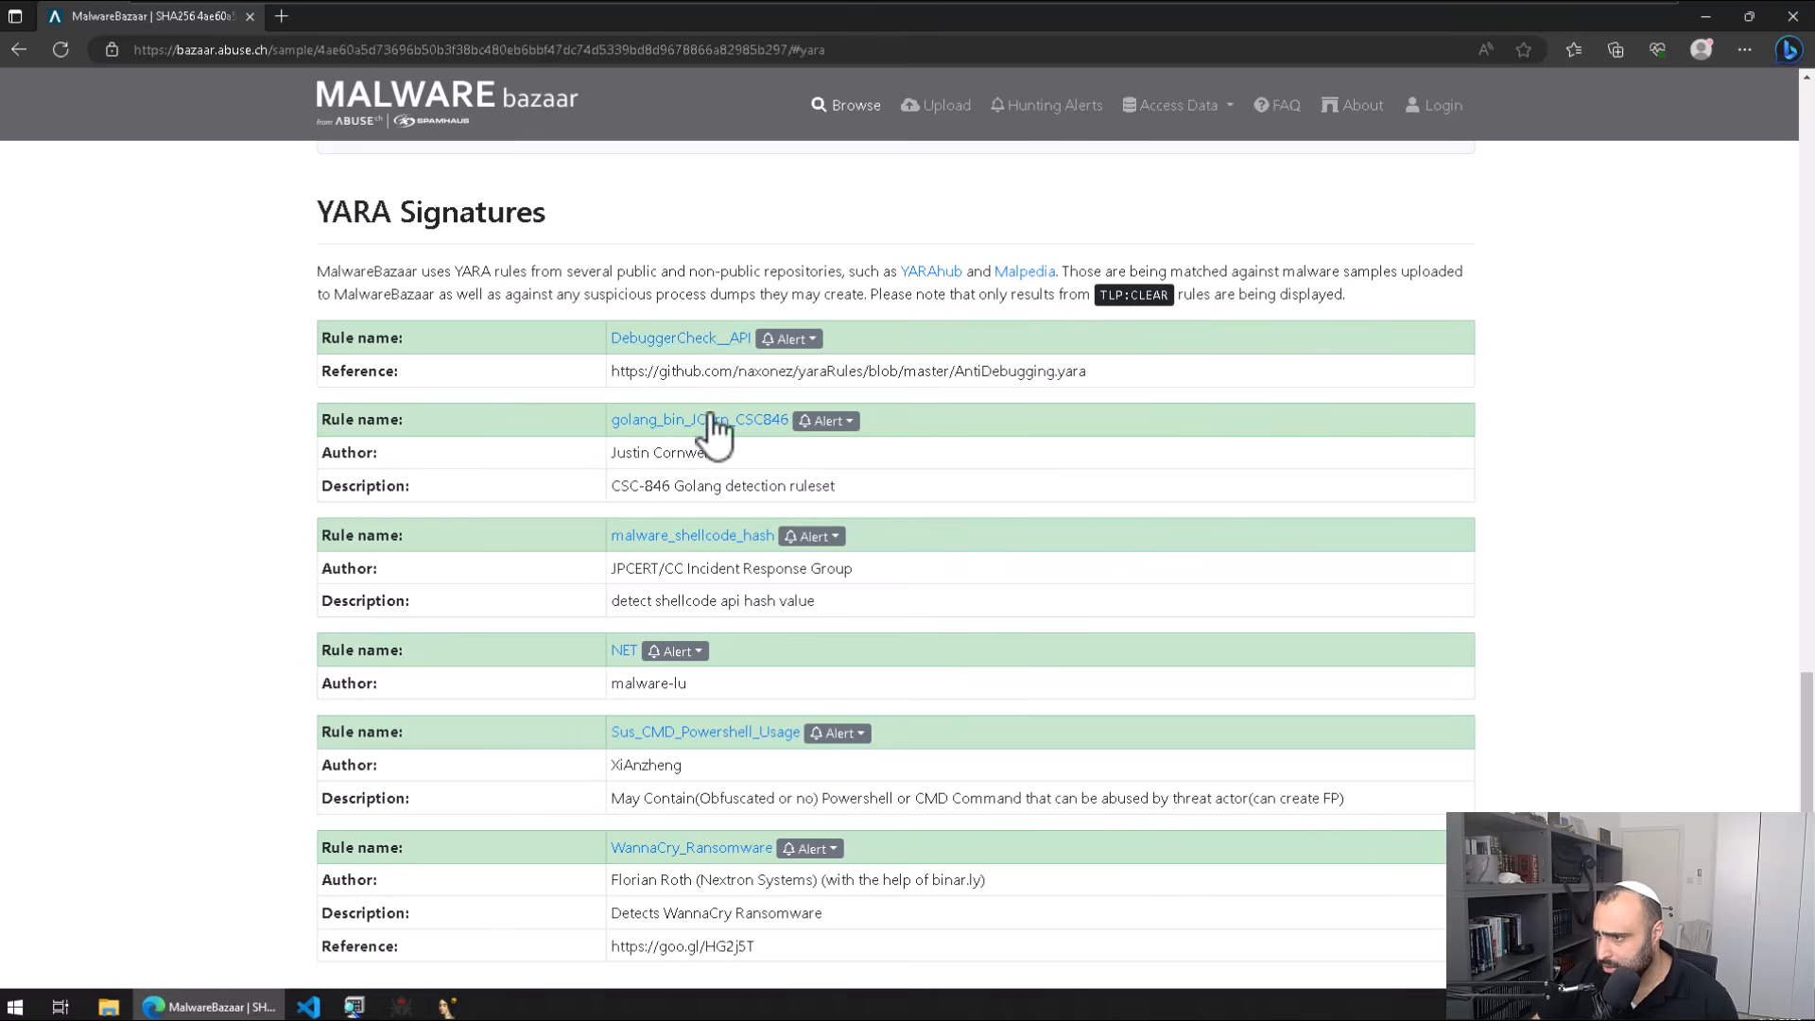
scroll(876, 718, down, 3)
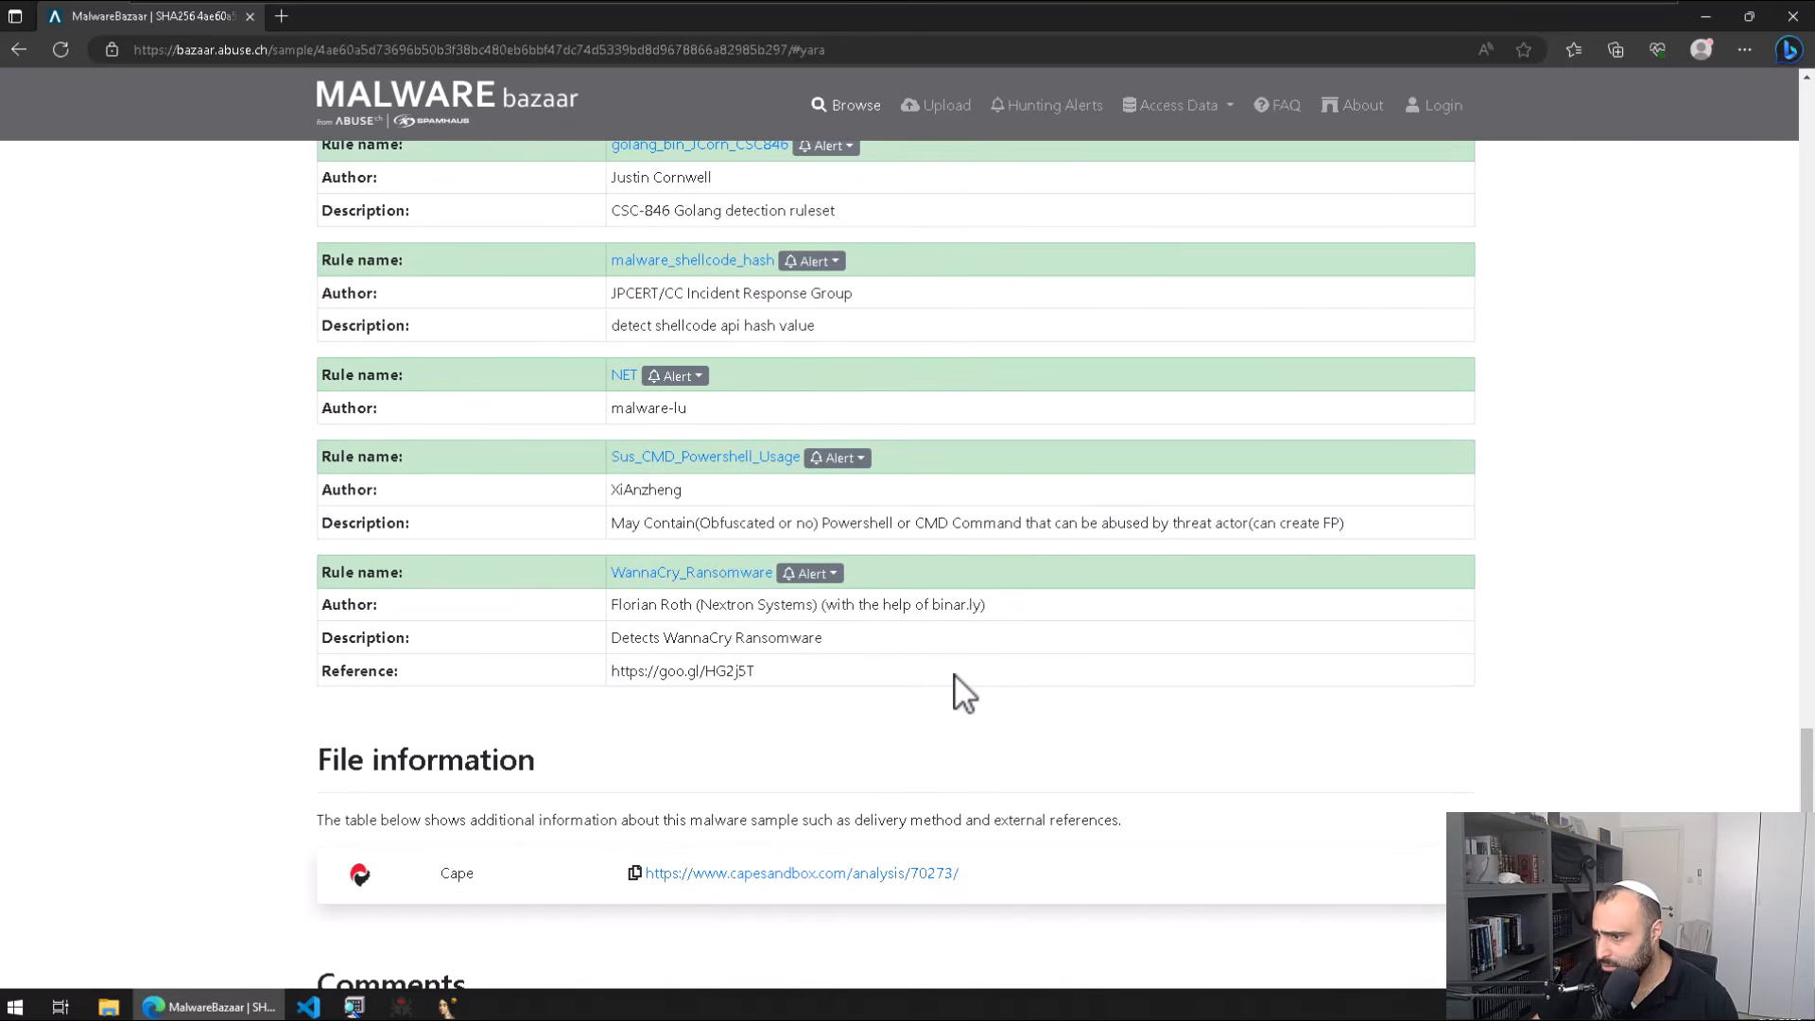
Step: Open and skim the WannaCry_Ransomware YARA rule page
click(695, 575)
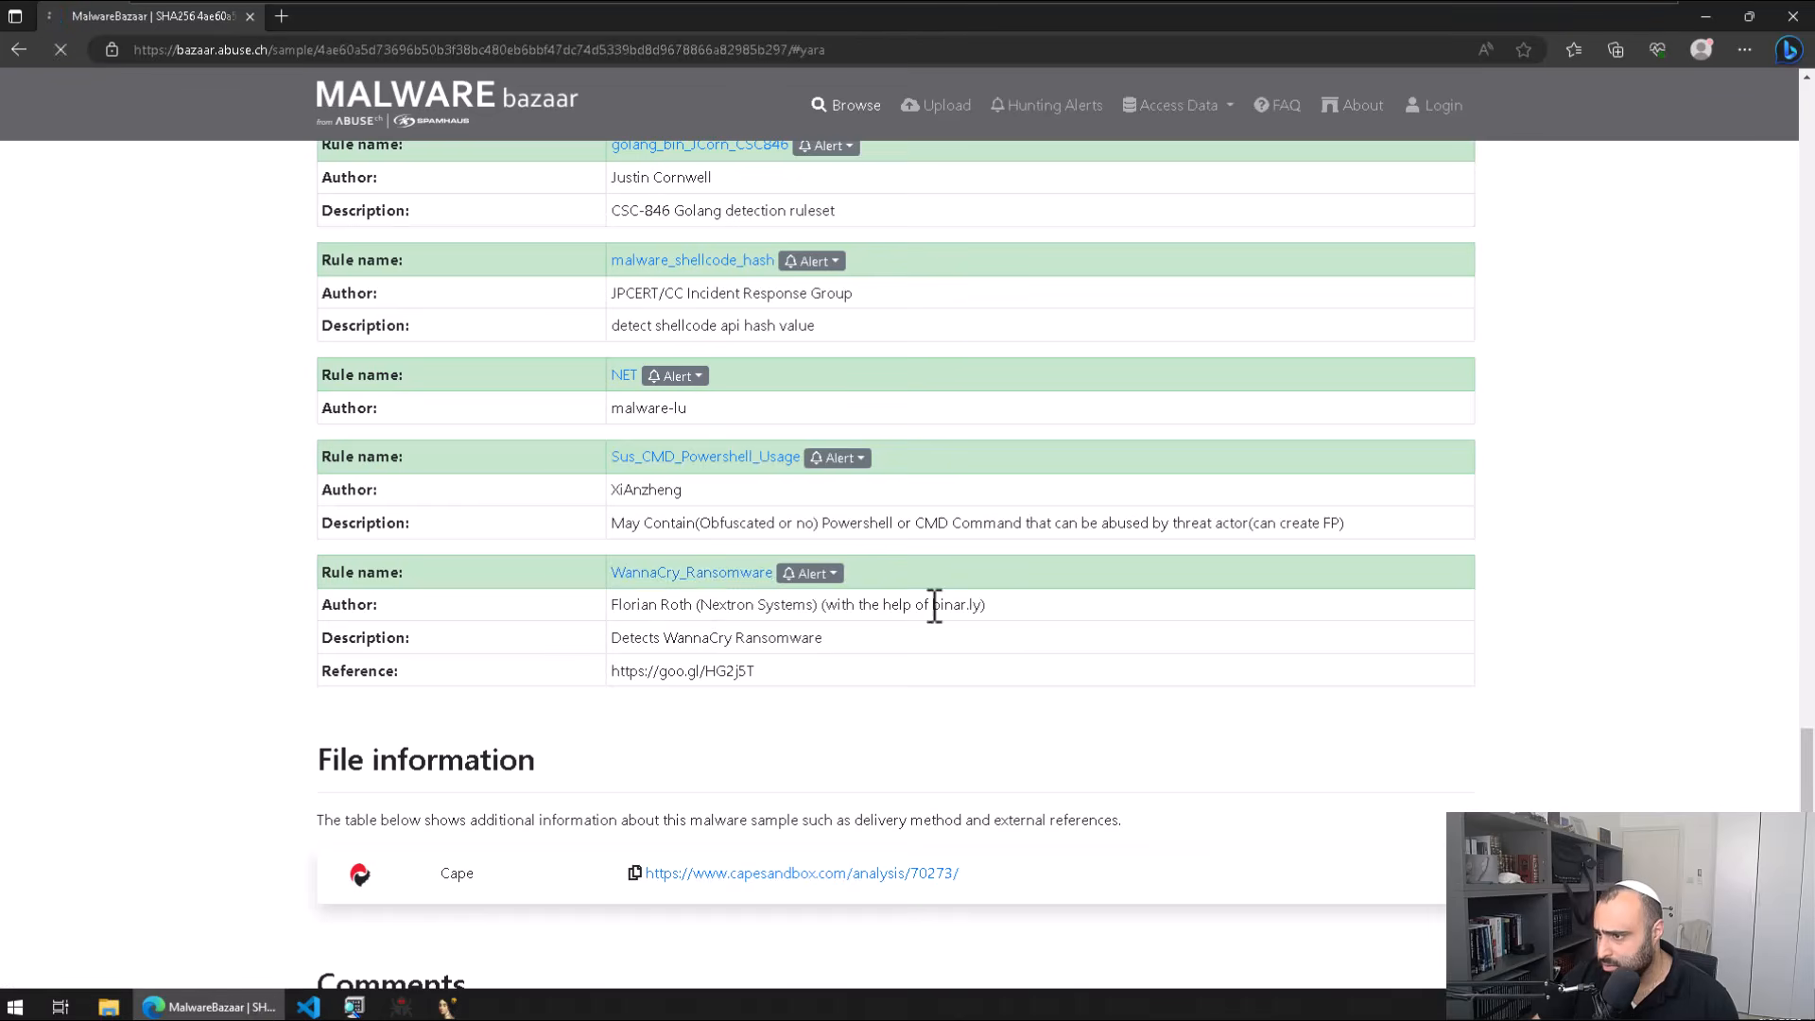
scroll(1040, 615, down, 2)
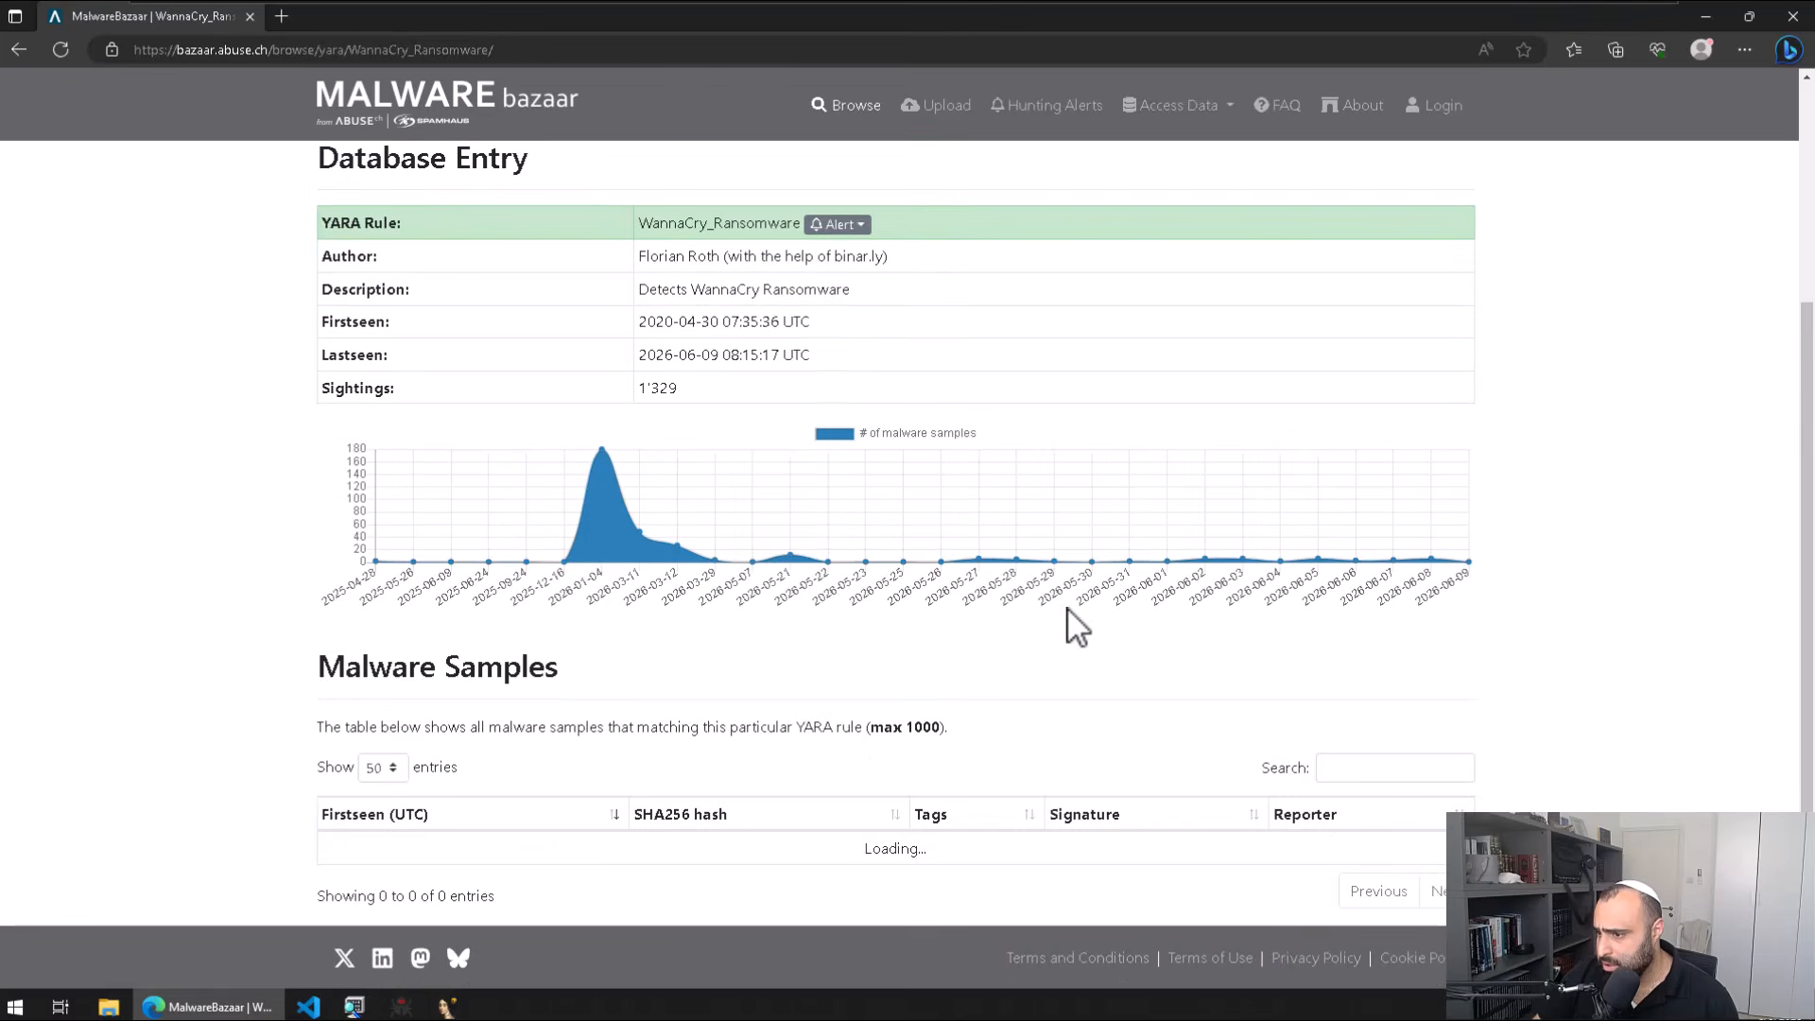
scroll(1069, 611, up, 2)
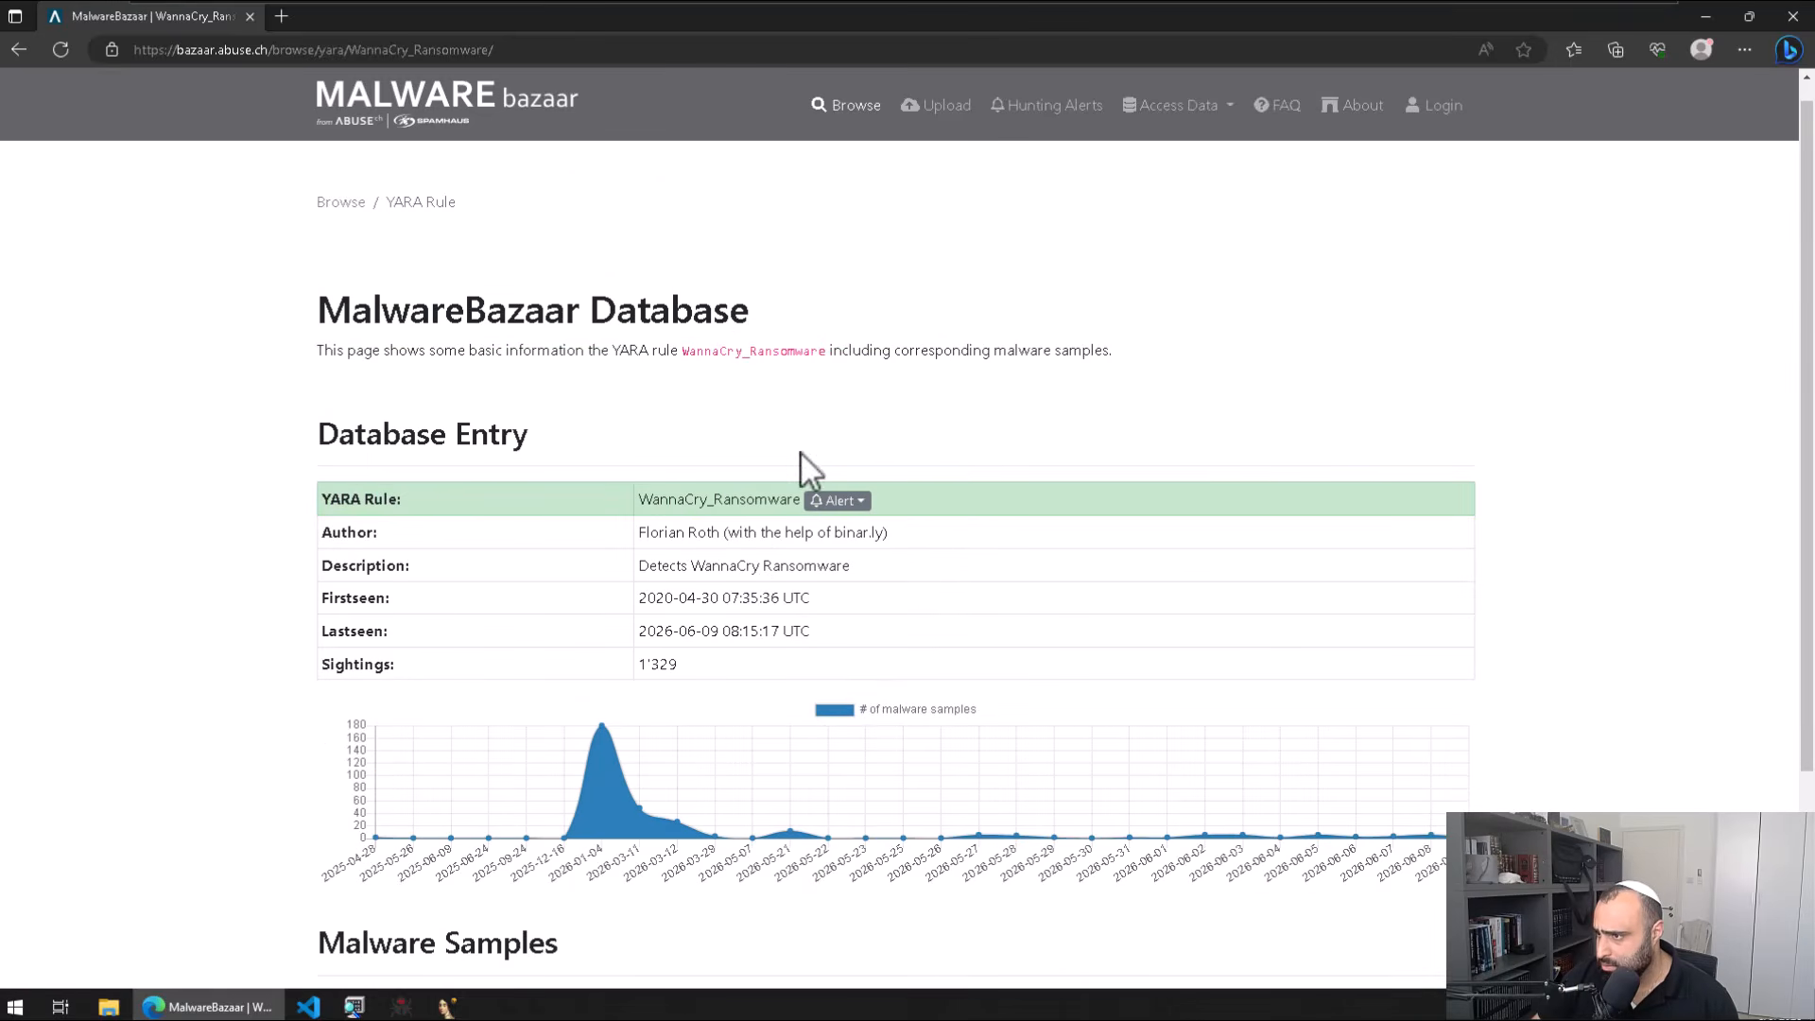
Step: Return to the sample's entry and scroll up to its hash table
key(alt+Left)
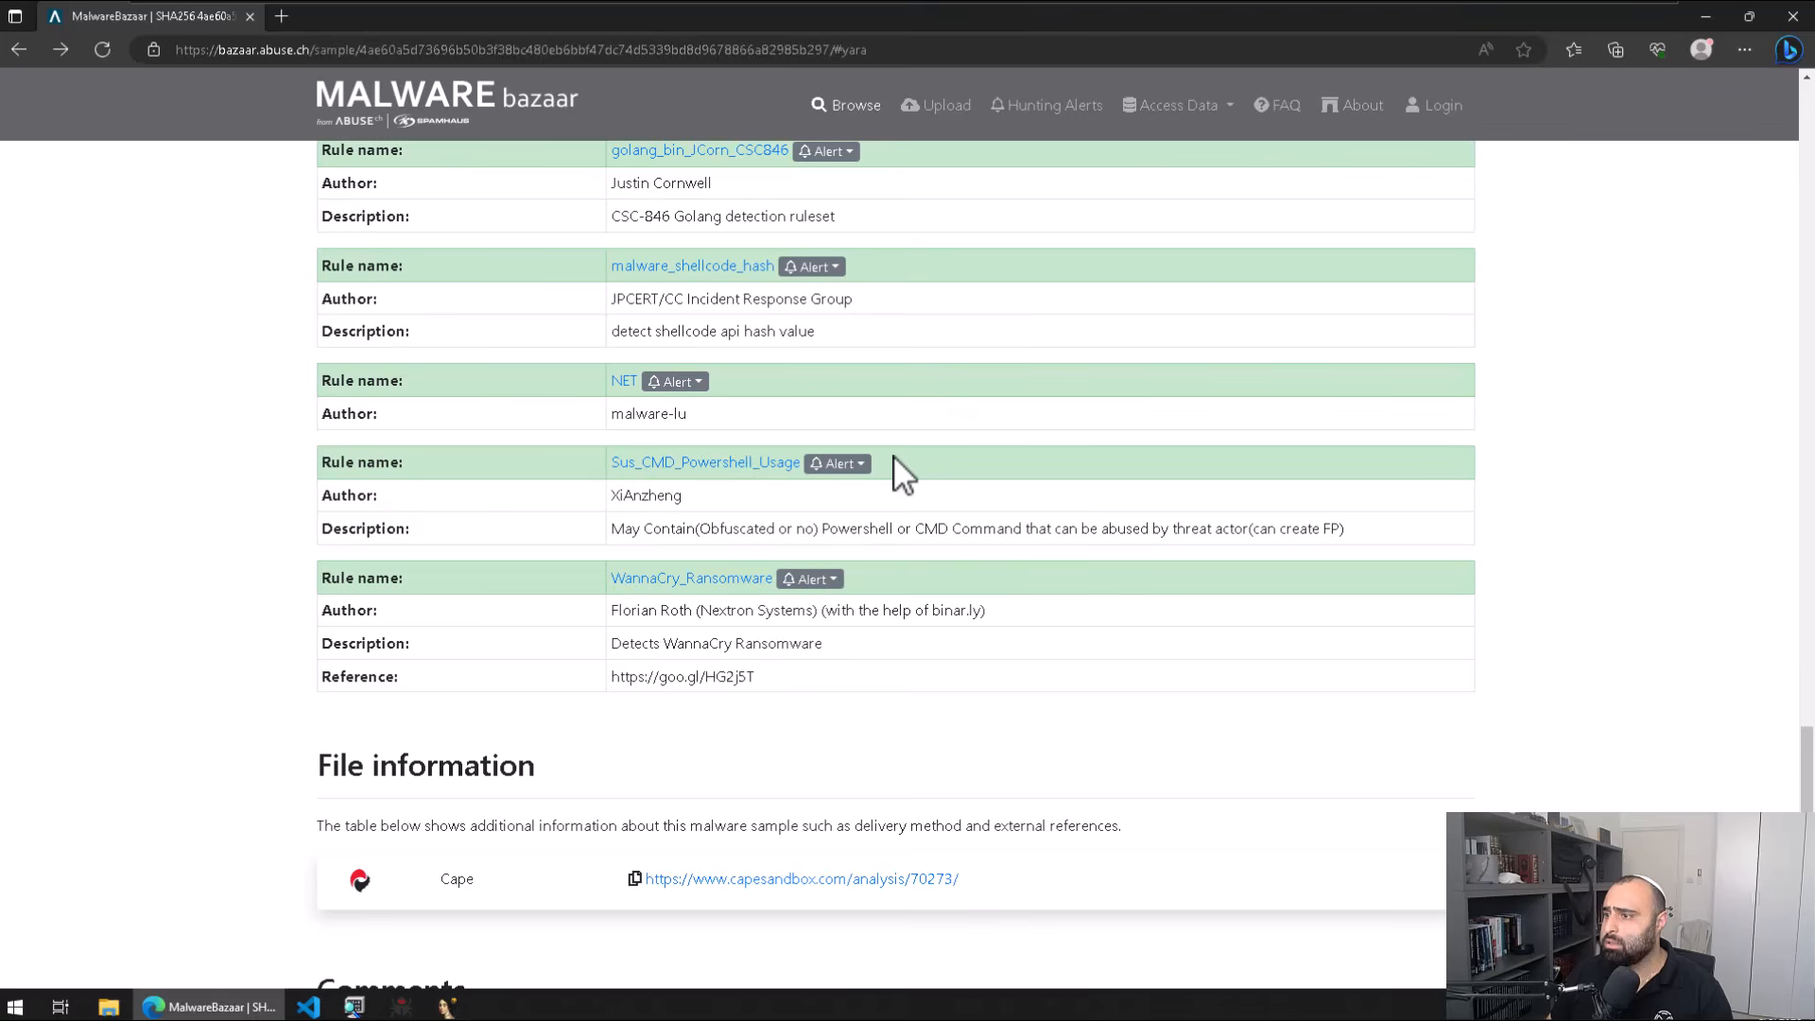
scroll(894, 455, up, 3)
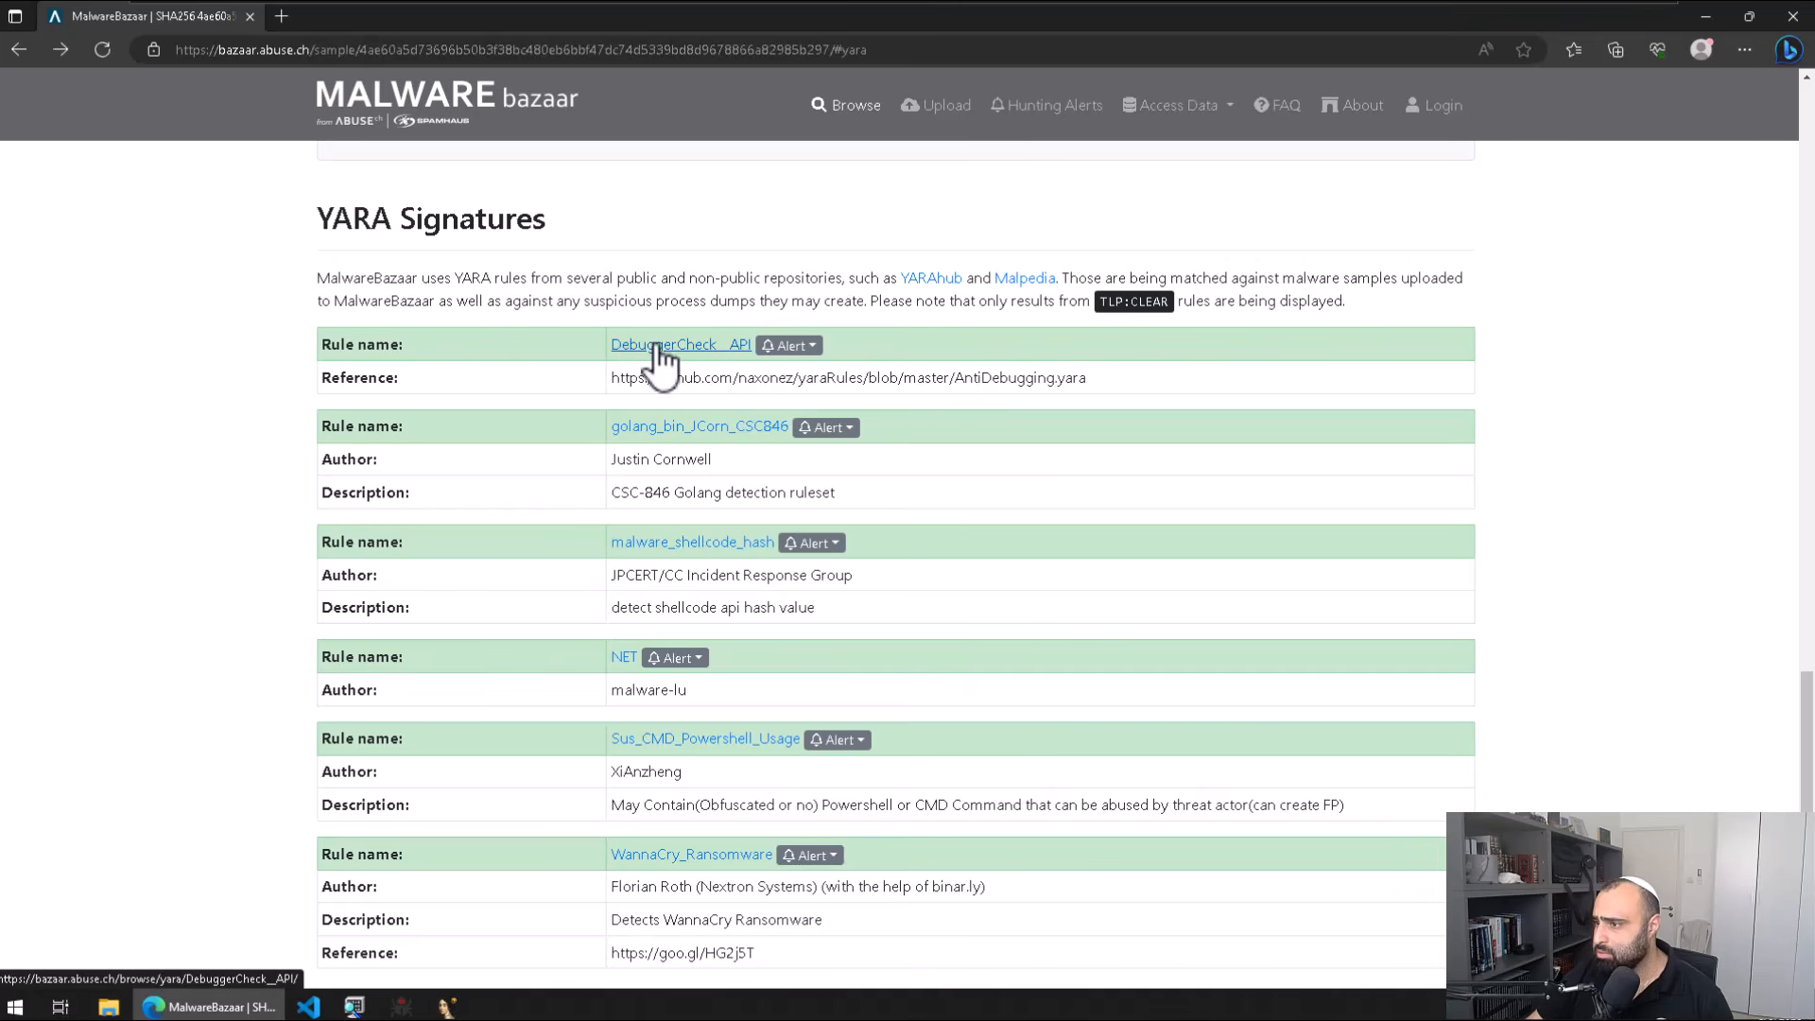
scroll(1066, 378, up, 3)
scroll(1064, 382, up, 15)
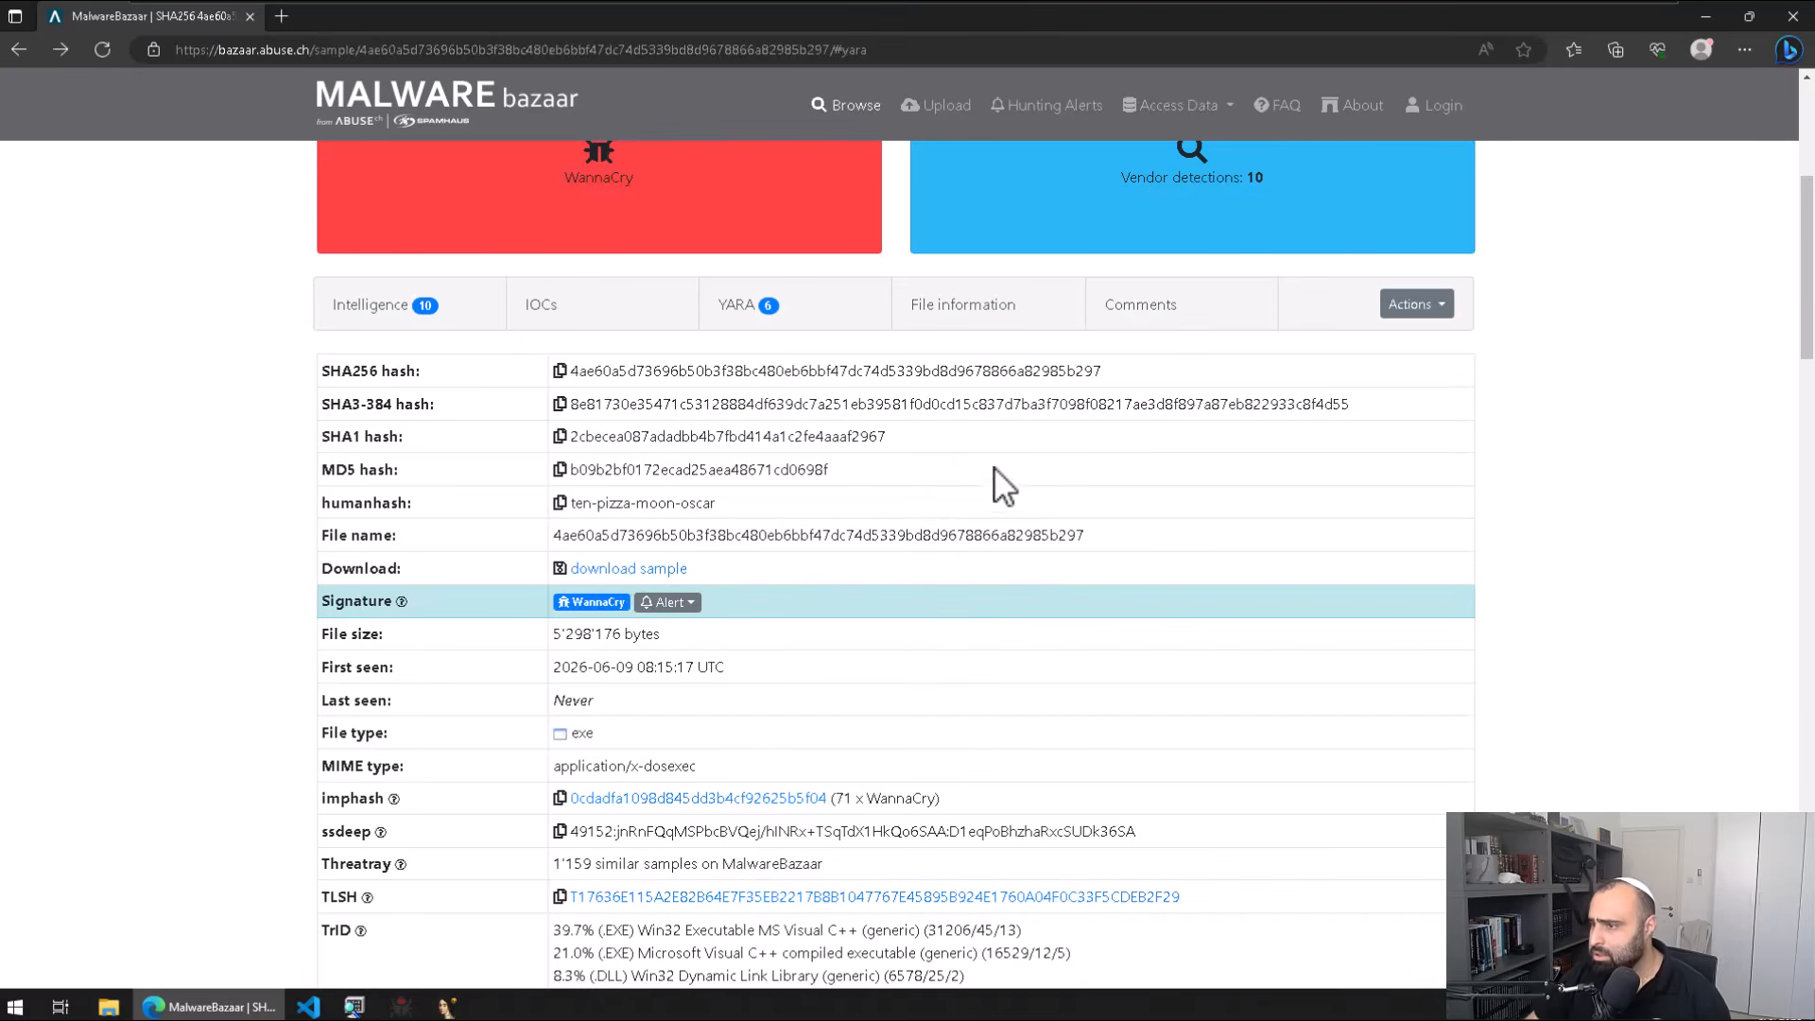
Step: Download the WannaCry sample's zip archive, select its ZIP password, and open File Explorer
click(625, 570)
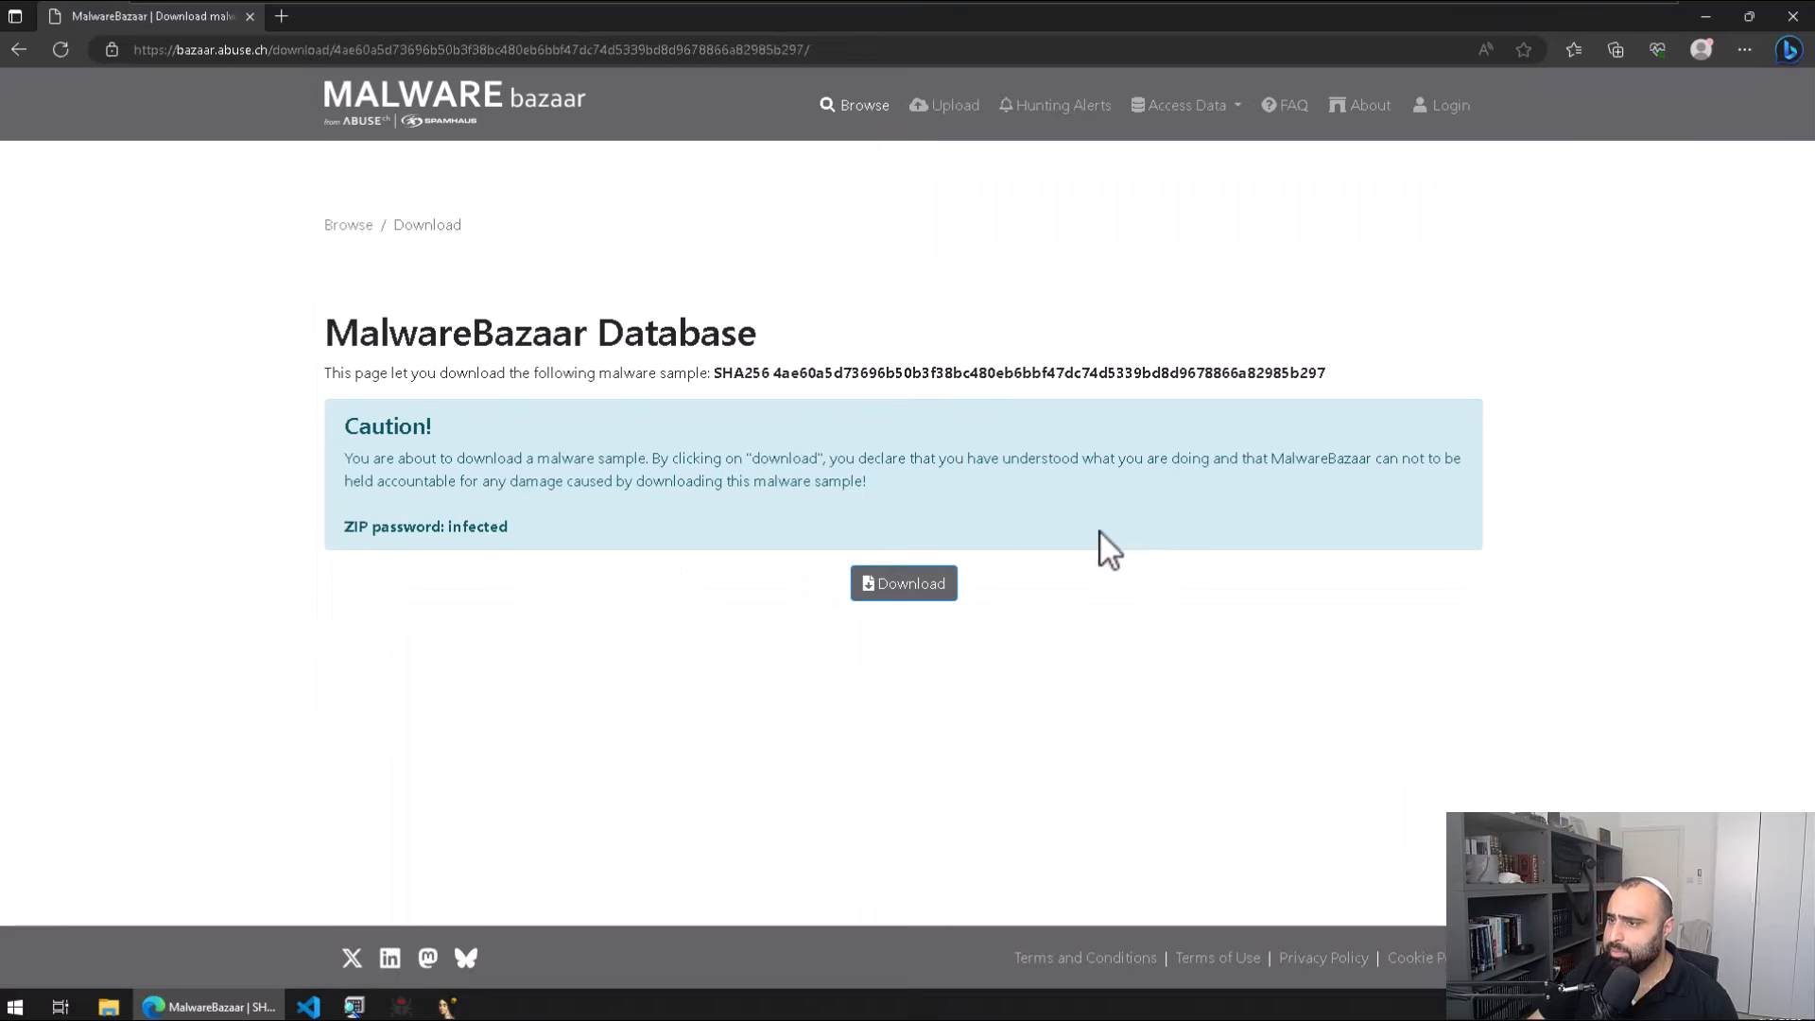
click(905, 591)
double_click(462, 526)
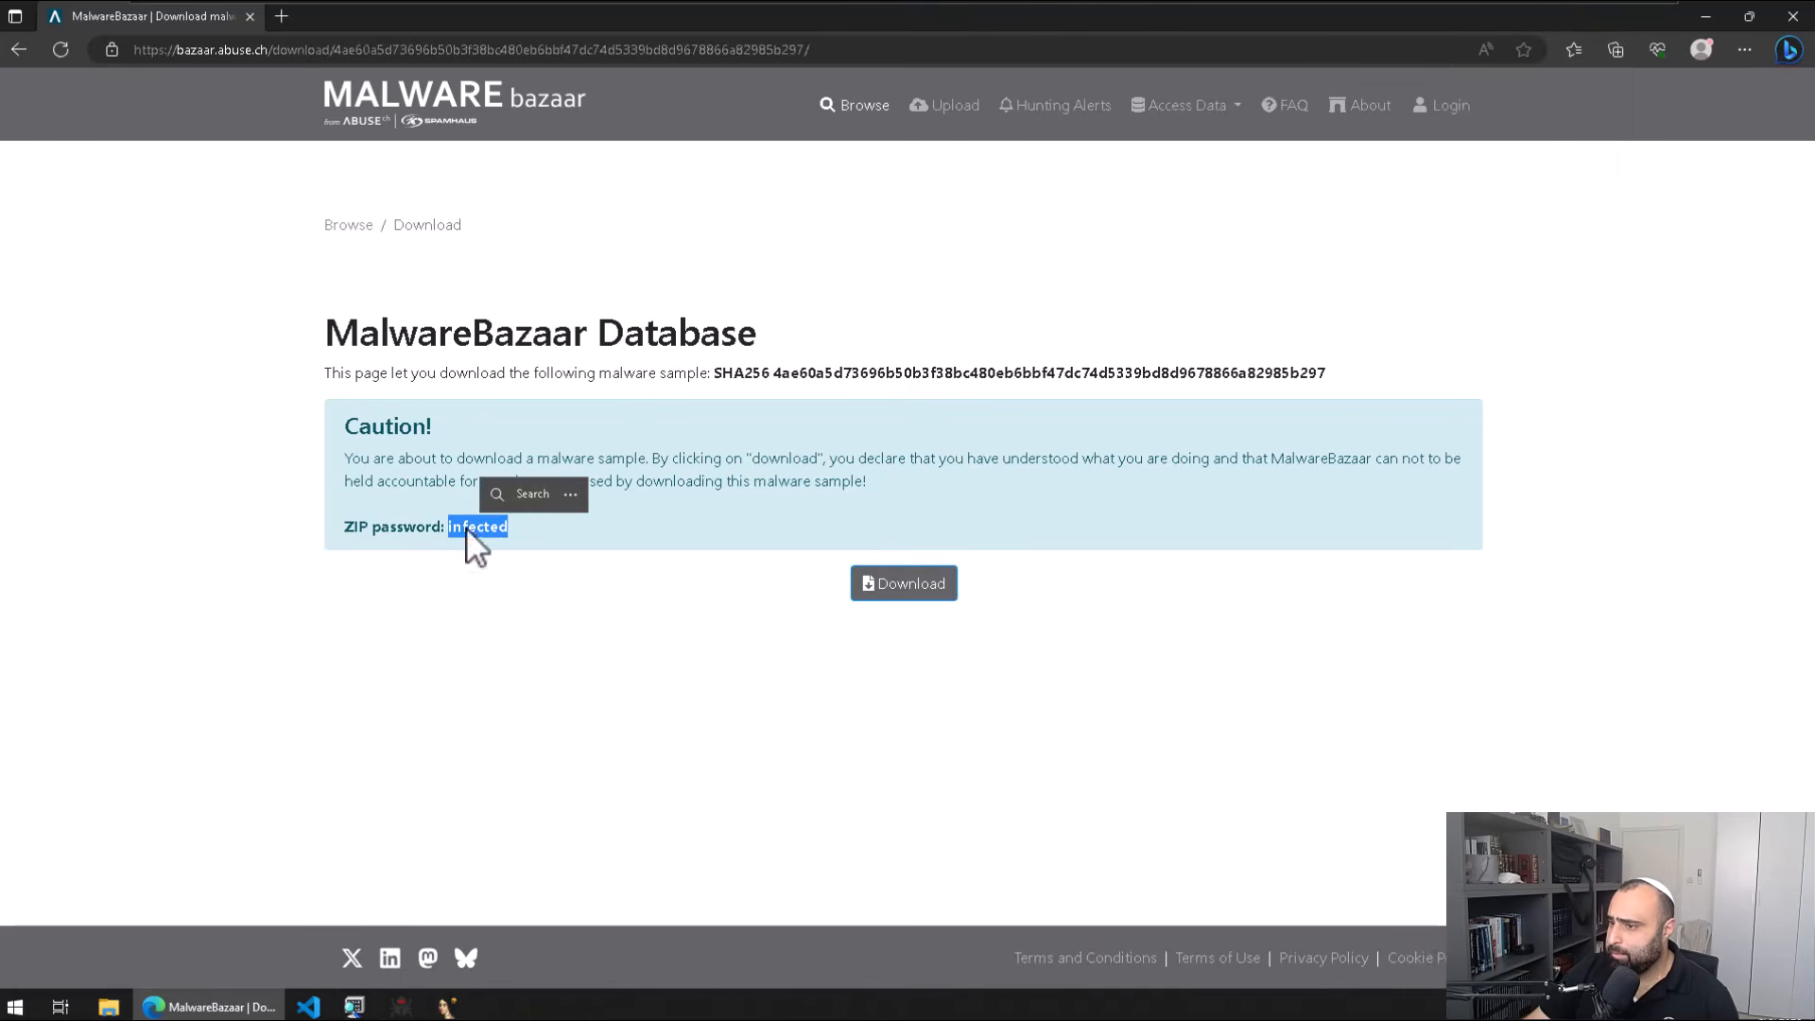
key(super+e)
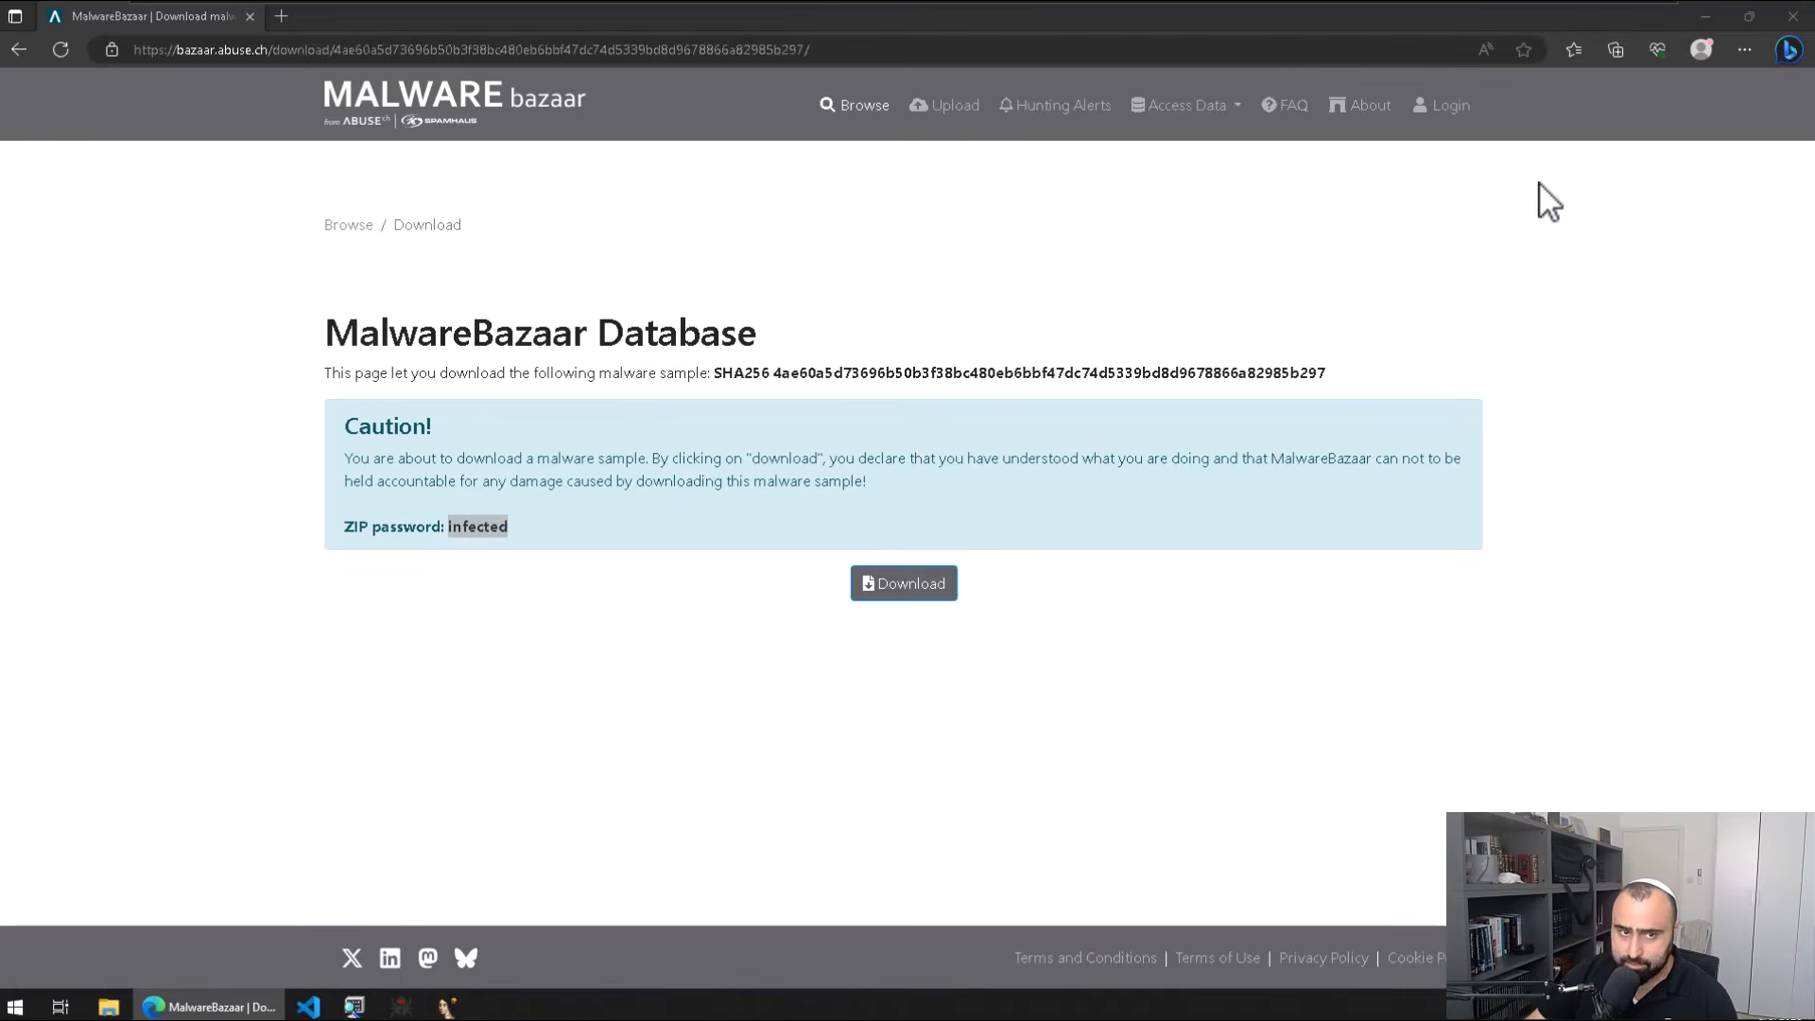
Step: Find the new archive in Downloads, then view the VM's network adapter, set to NAT
click(619, 398)
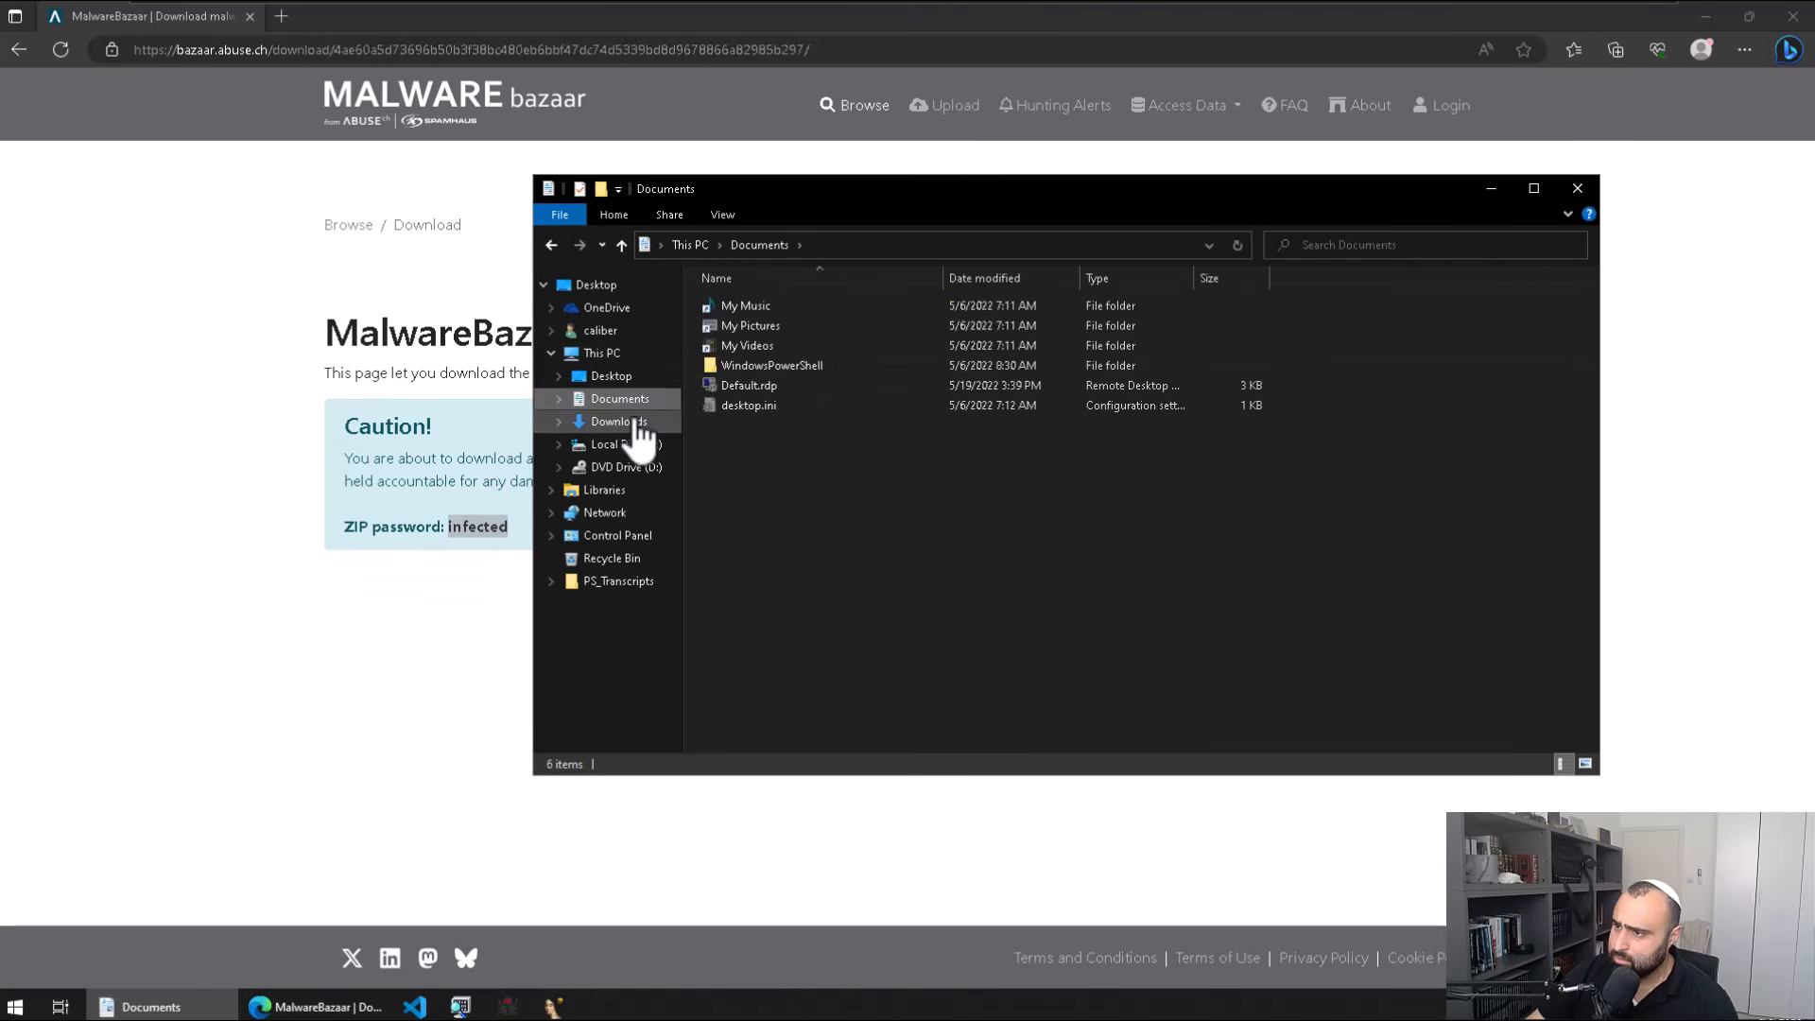
click(619, 422)
mouse_move(607, 2)
right_click(844, 10)
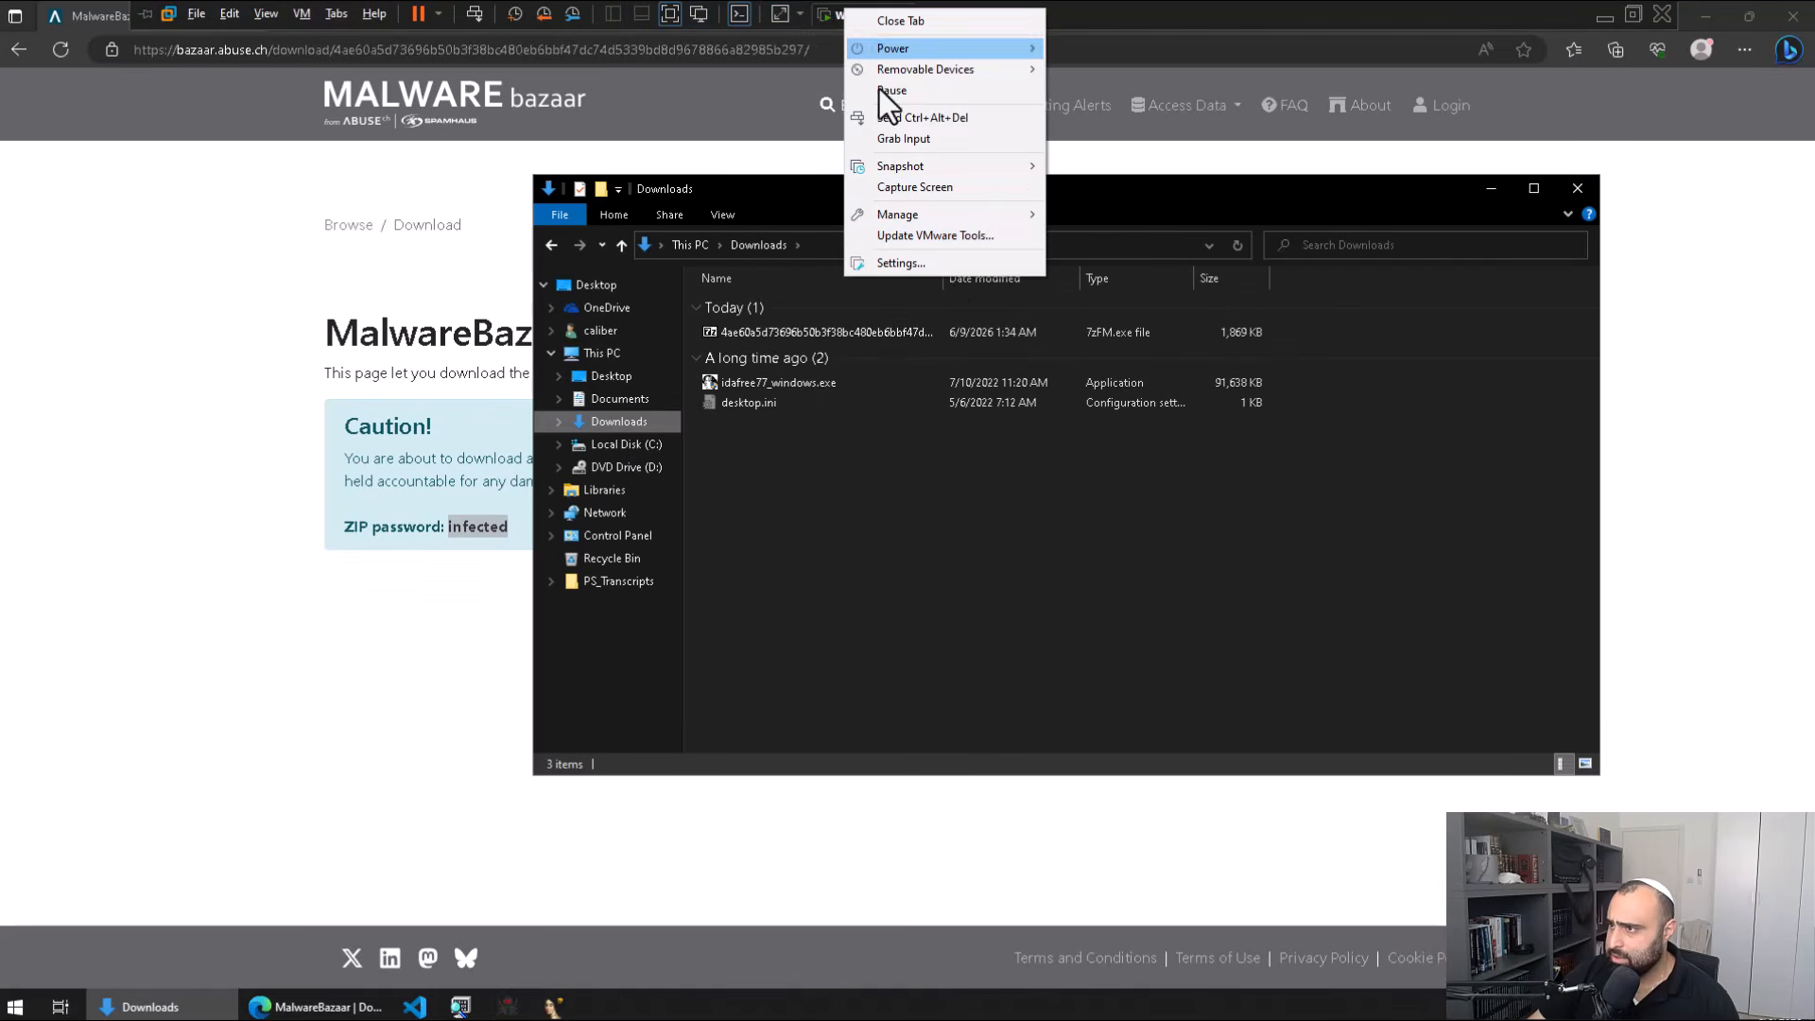
click(962, 264)
click(719, 324)
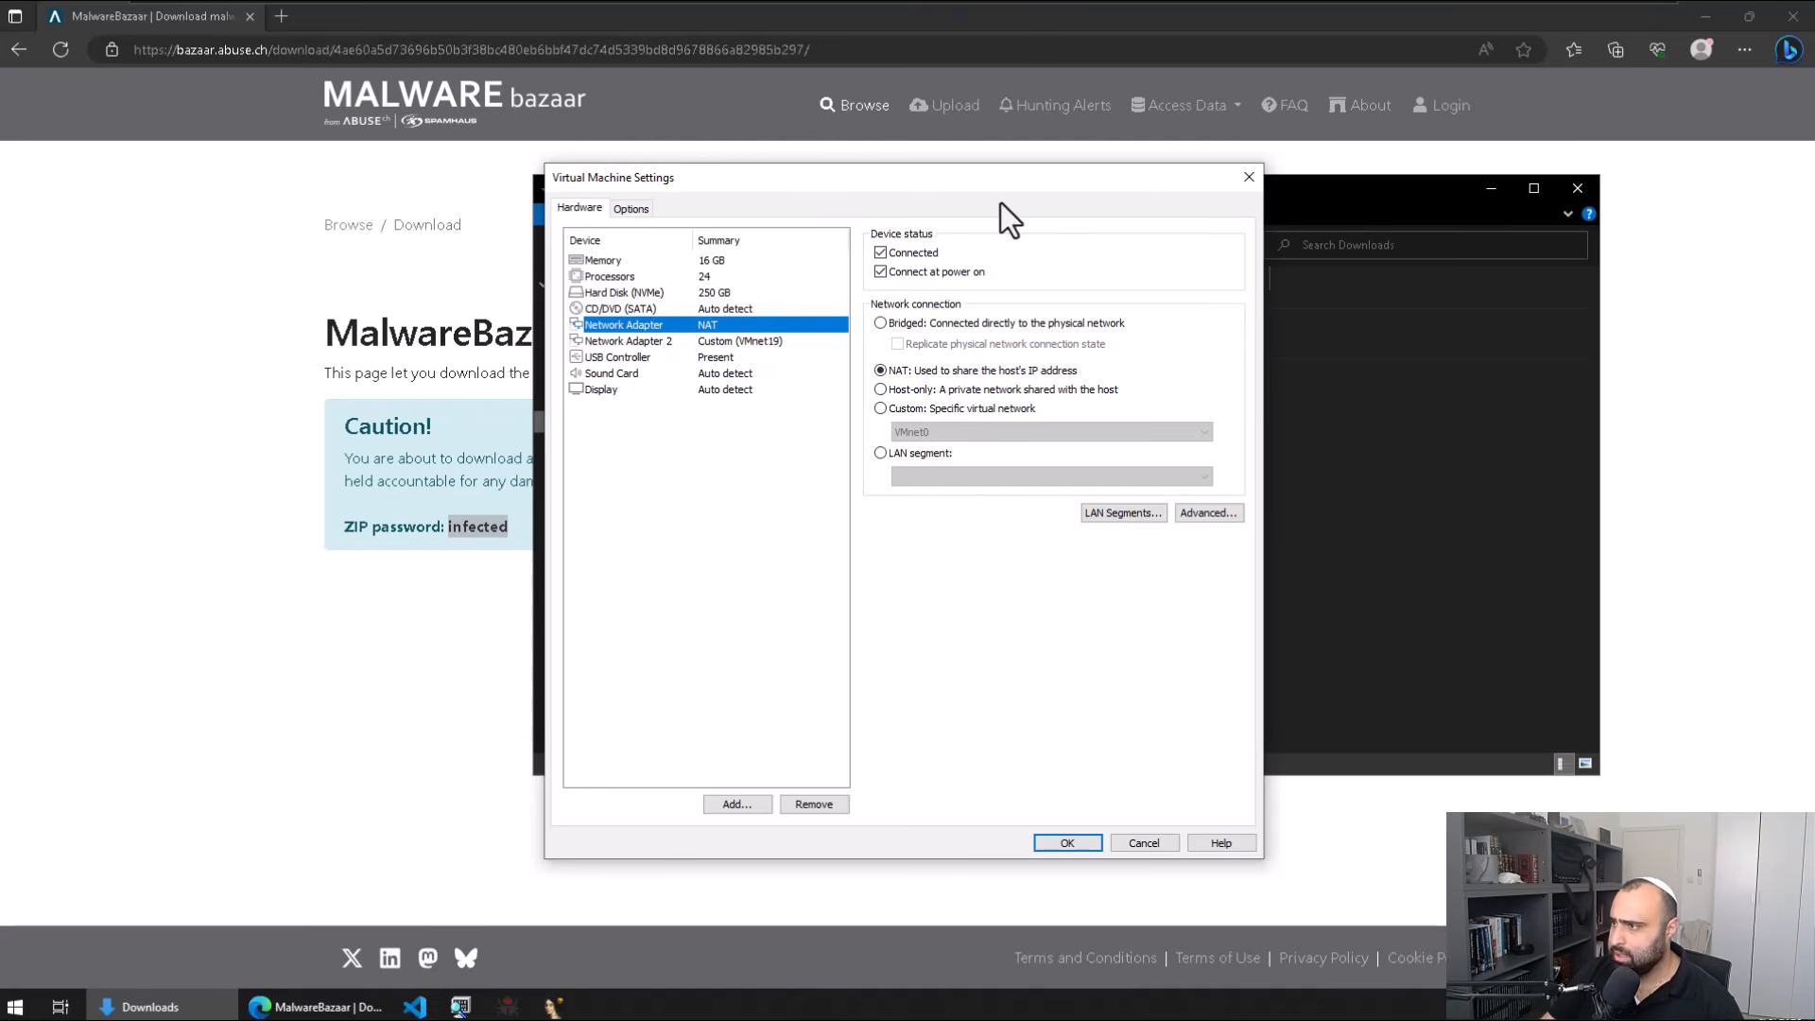
Step: Open the downloaded archive in 7-Zip and extract the sample to the desktop using the ZIP password
click(1249, 176)
double_click(832, 337)
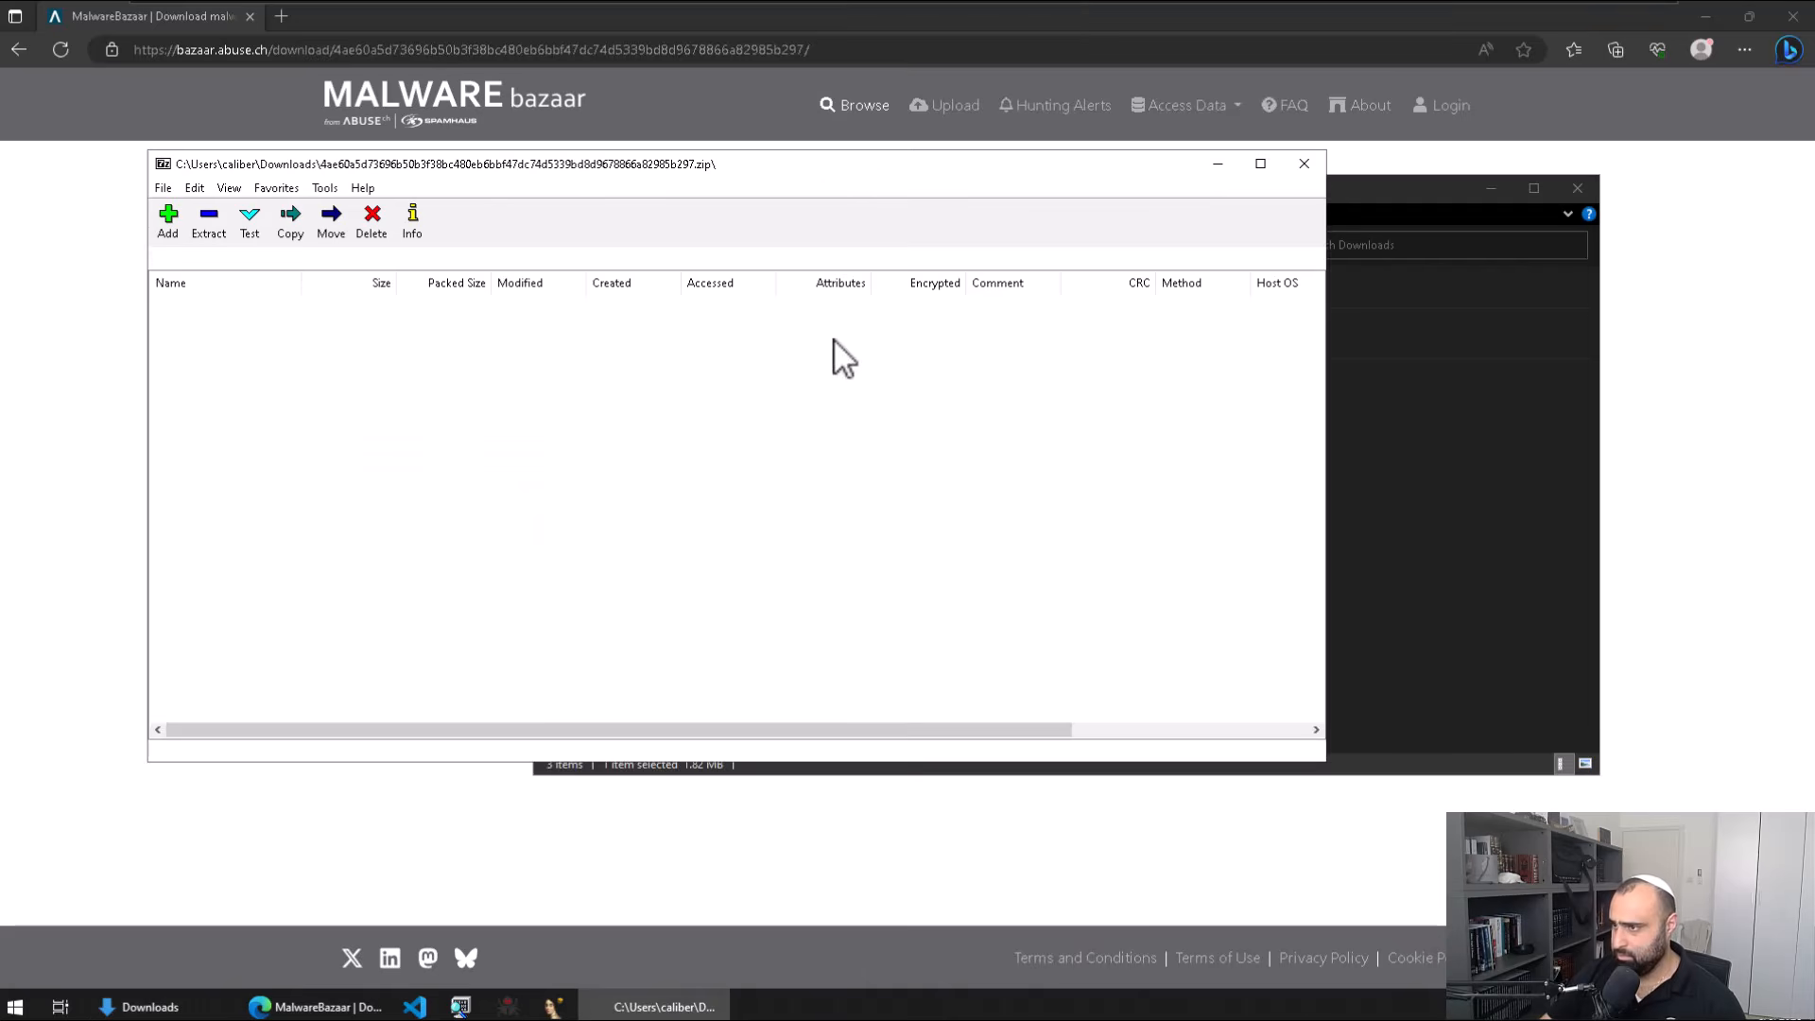
drag(516, 163, 1040, 160)
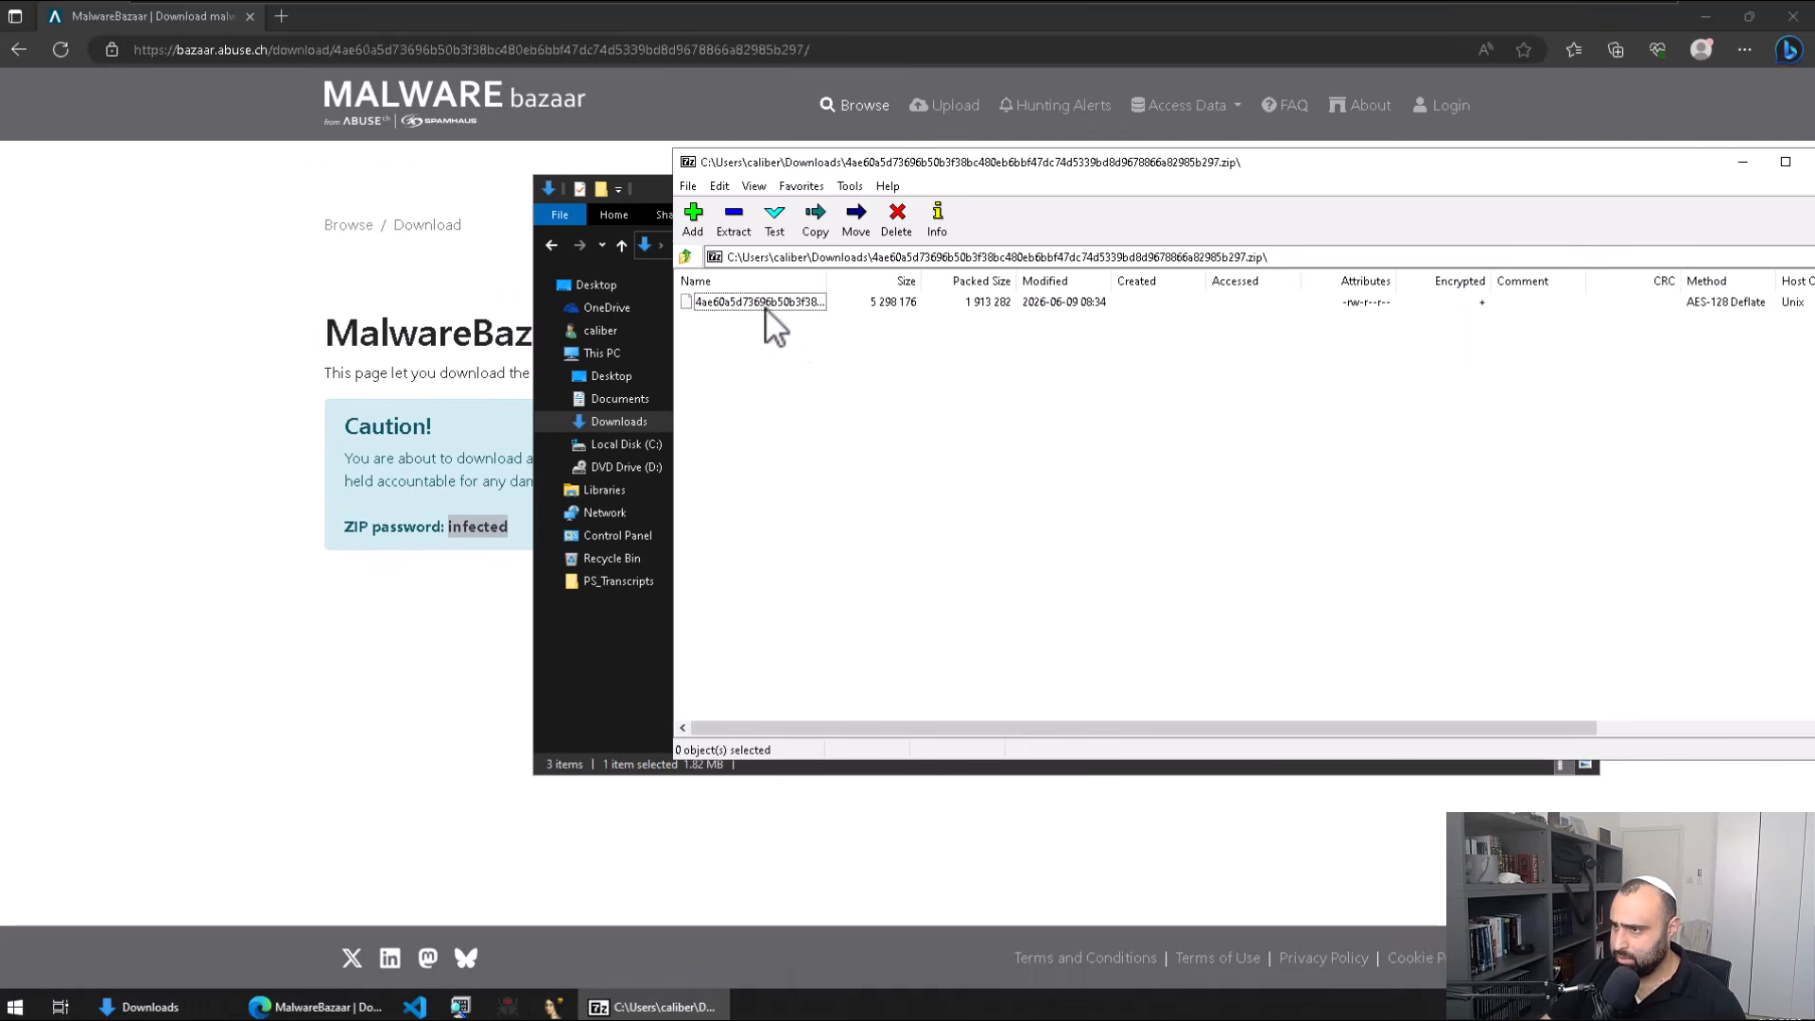
drag(777, 303, 612, 376)
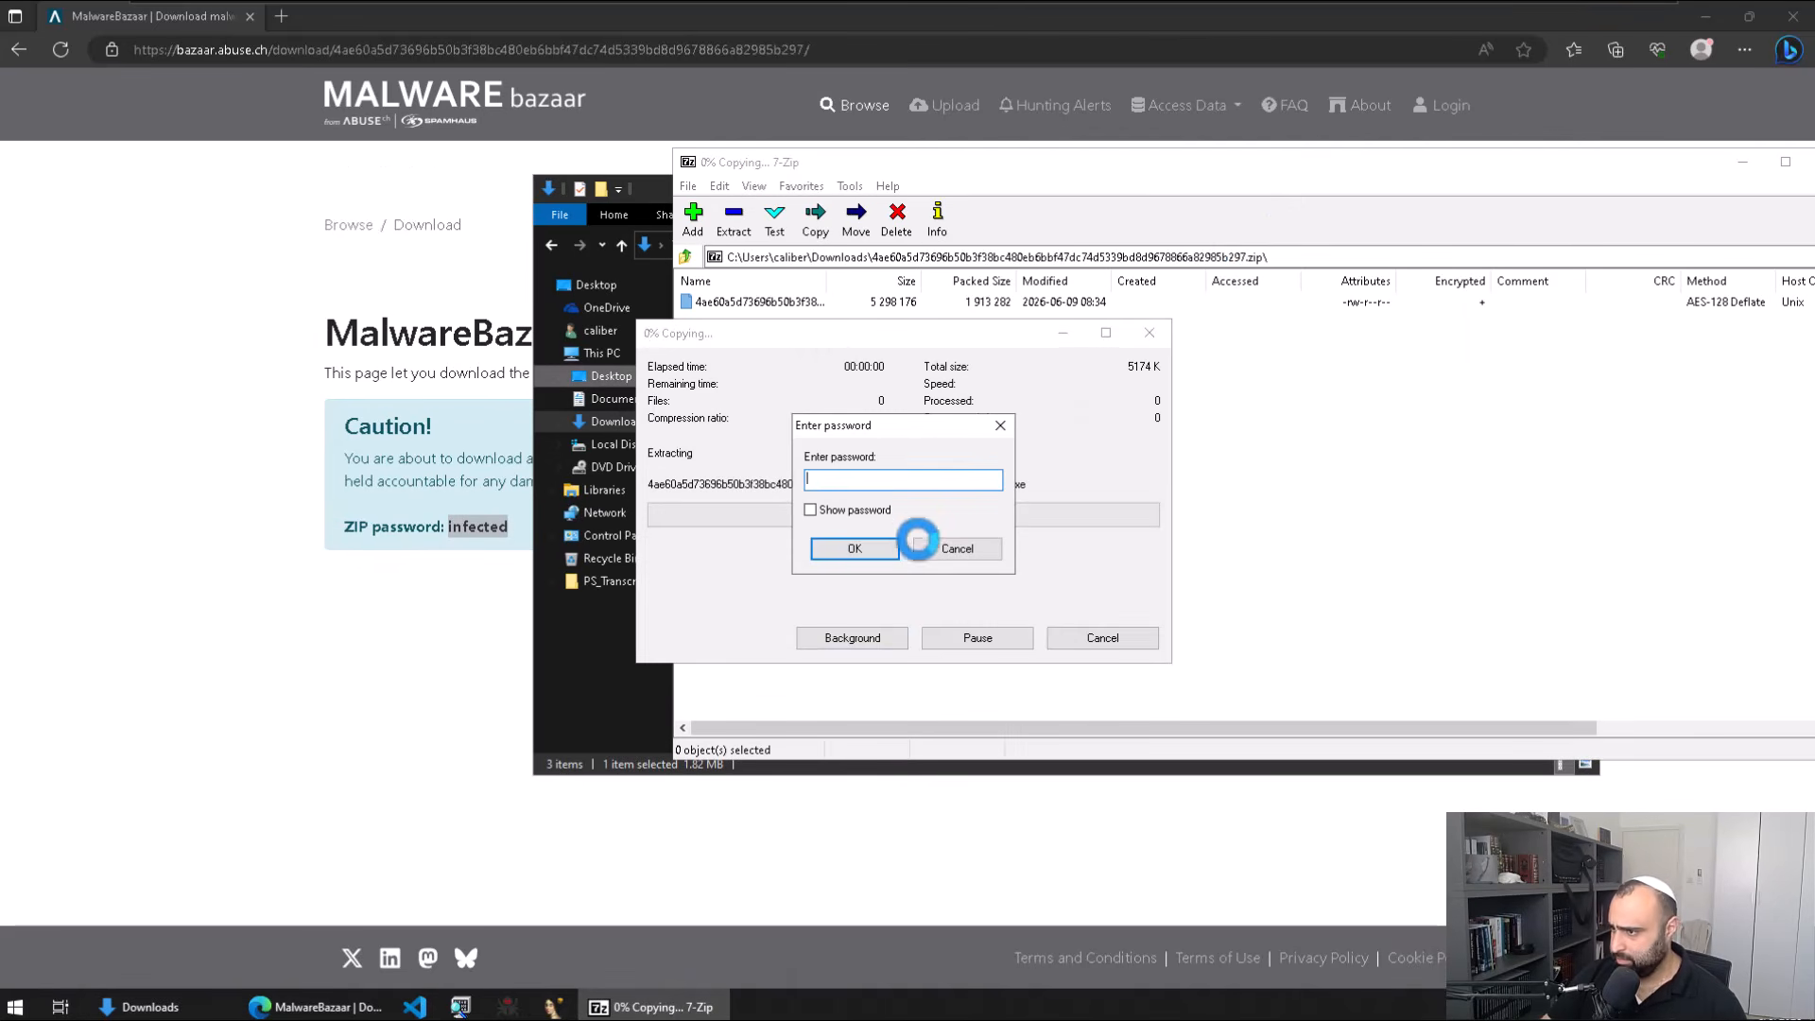
text(infected)
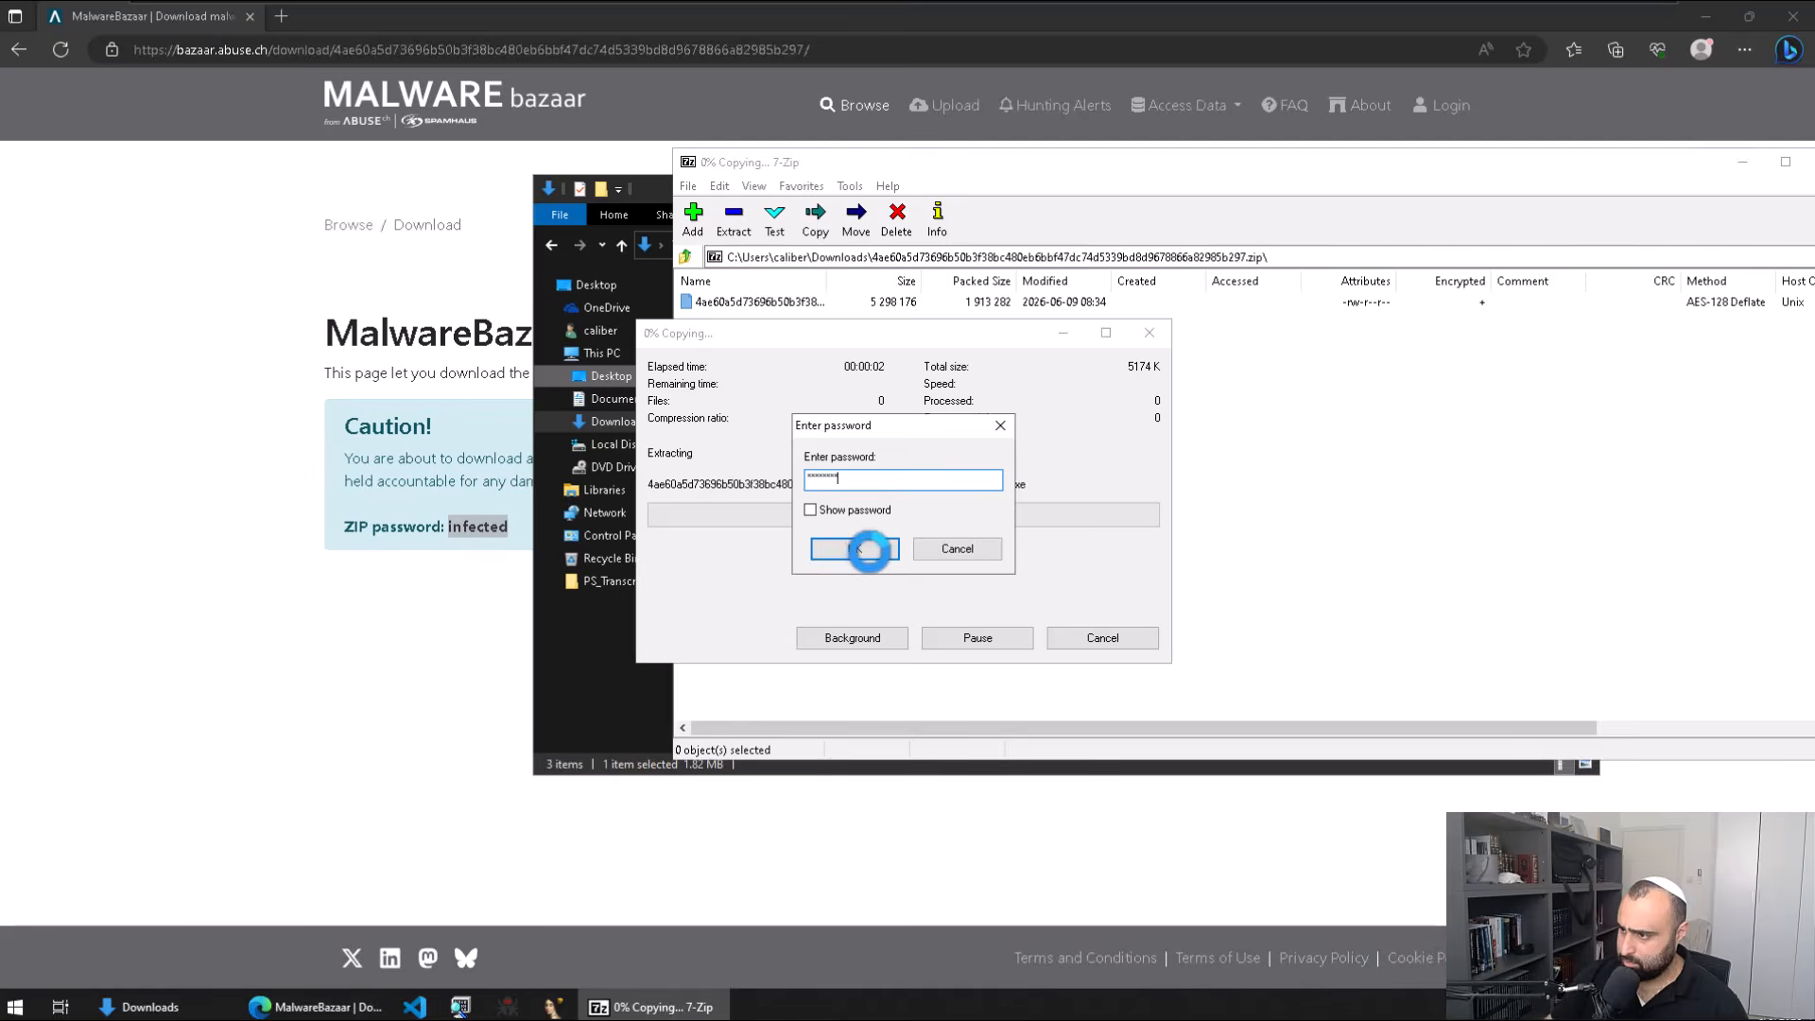
click(857, 548)
Step: Close File Explorer, 7-Zip and the Edge browser
click(1594, 186)
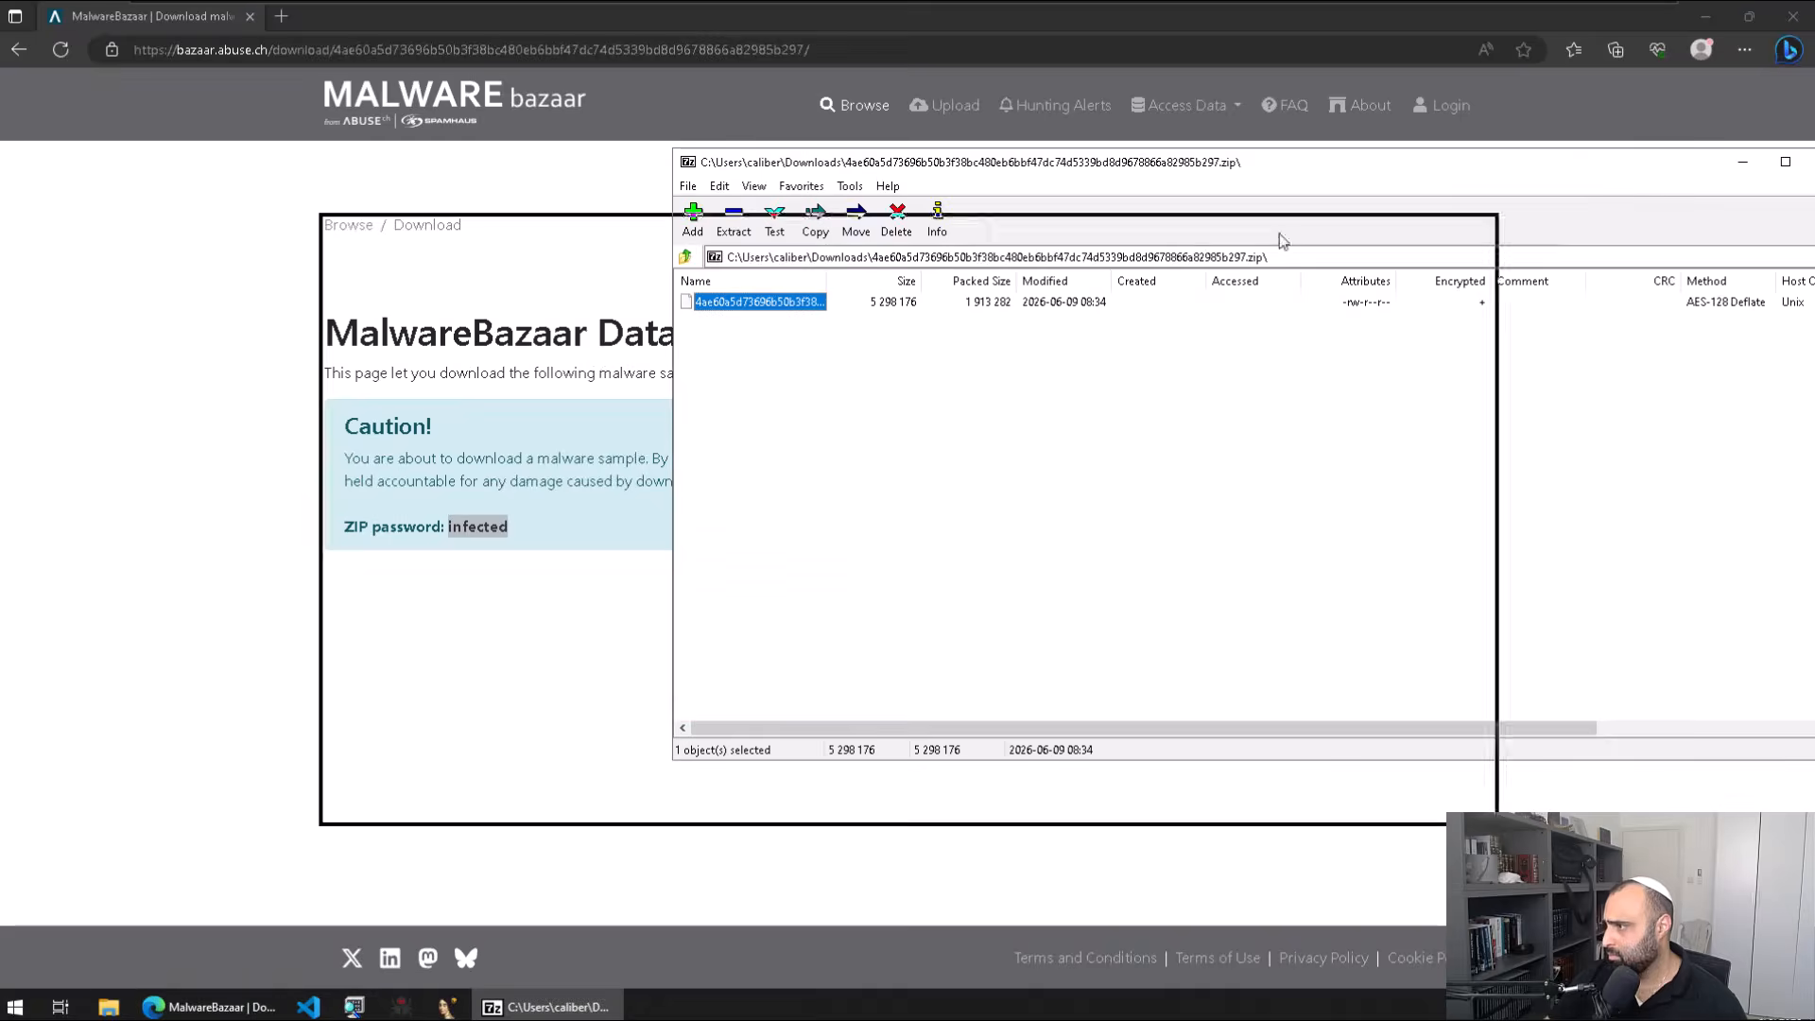
click(1489, 241)
click(1793, 16)
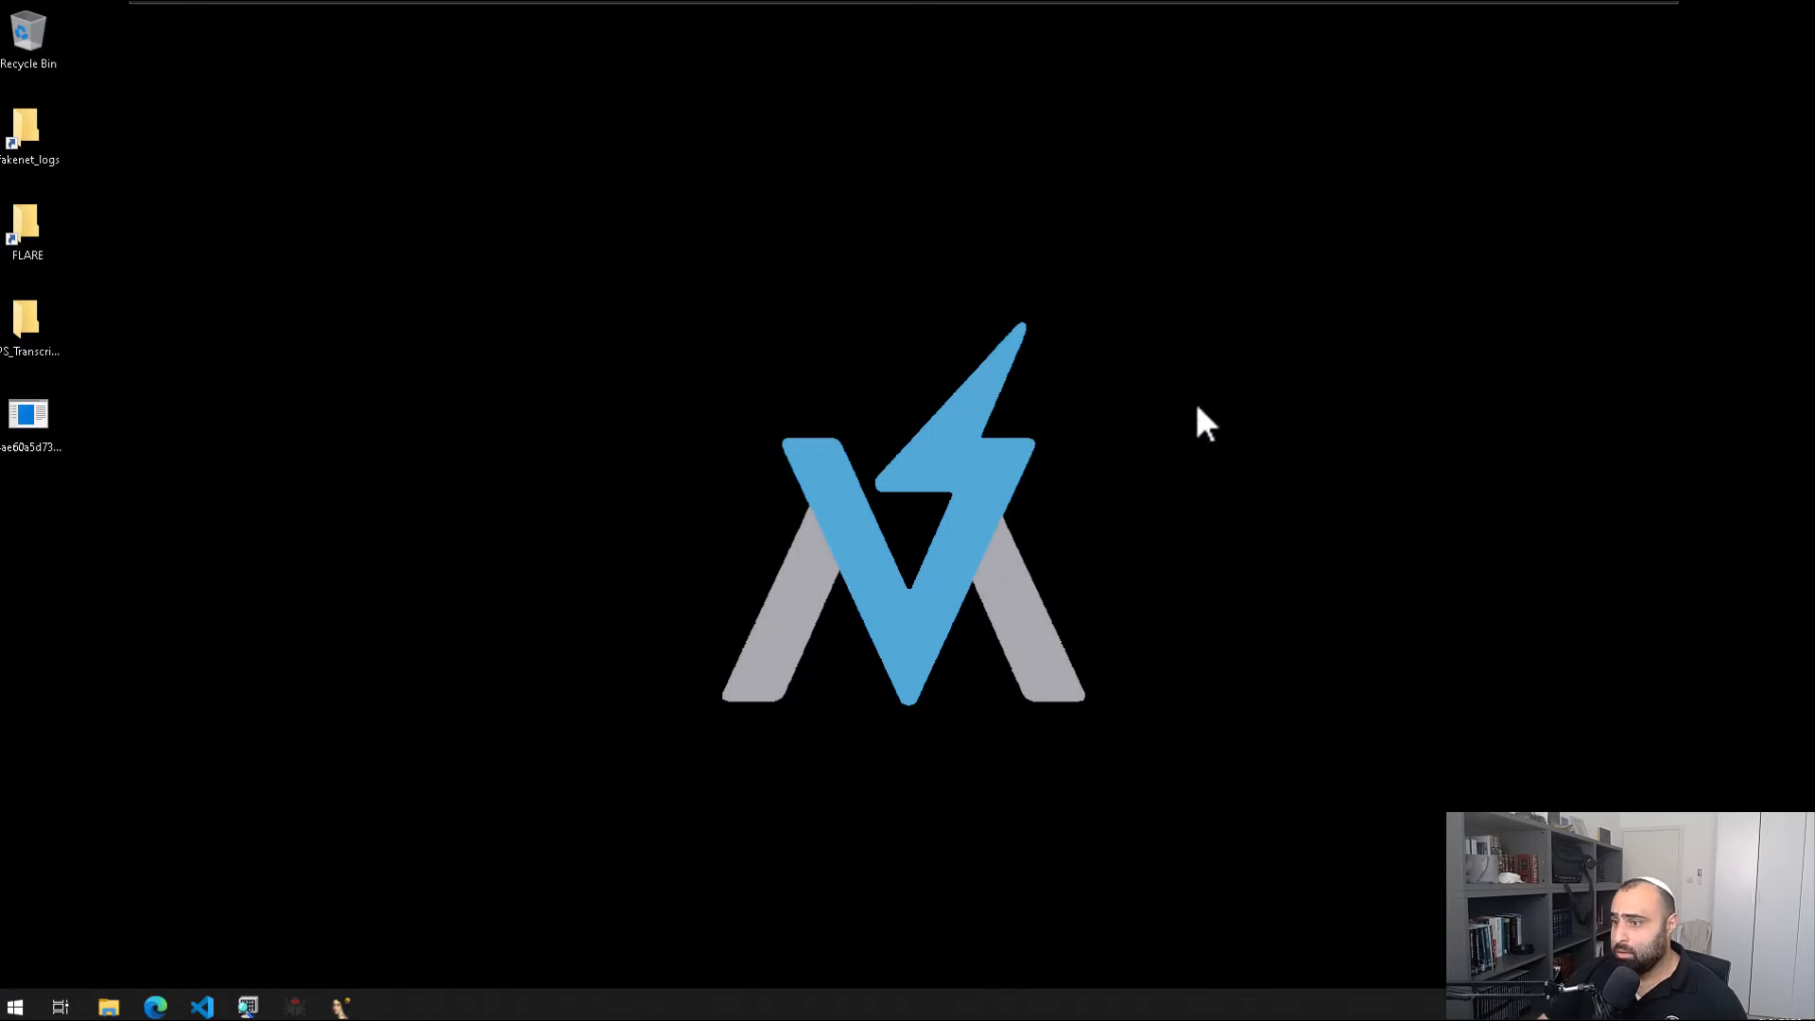
Step: Launch HxD, open the extracted exe, and auto-fit it to 28 bytes per row
click(57, 444)
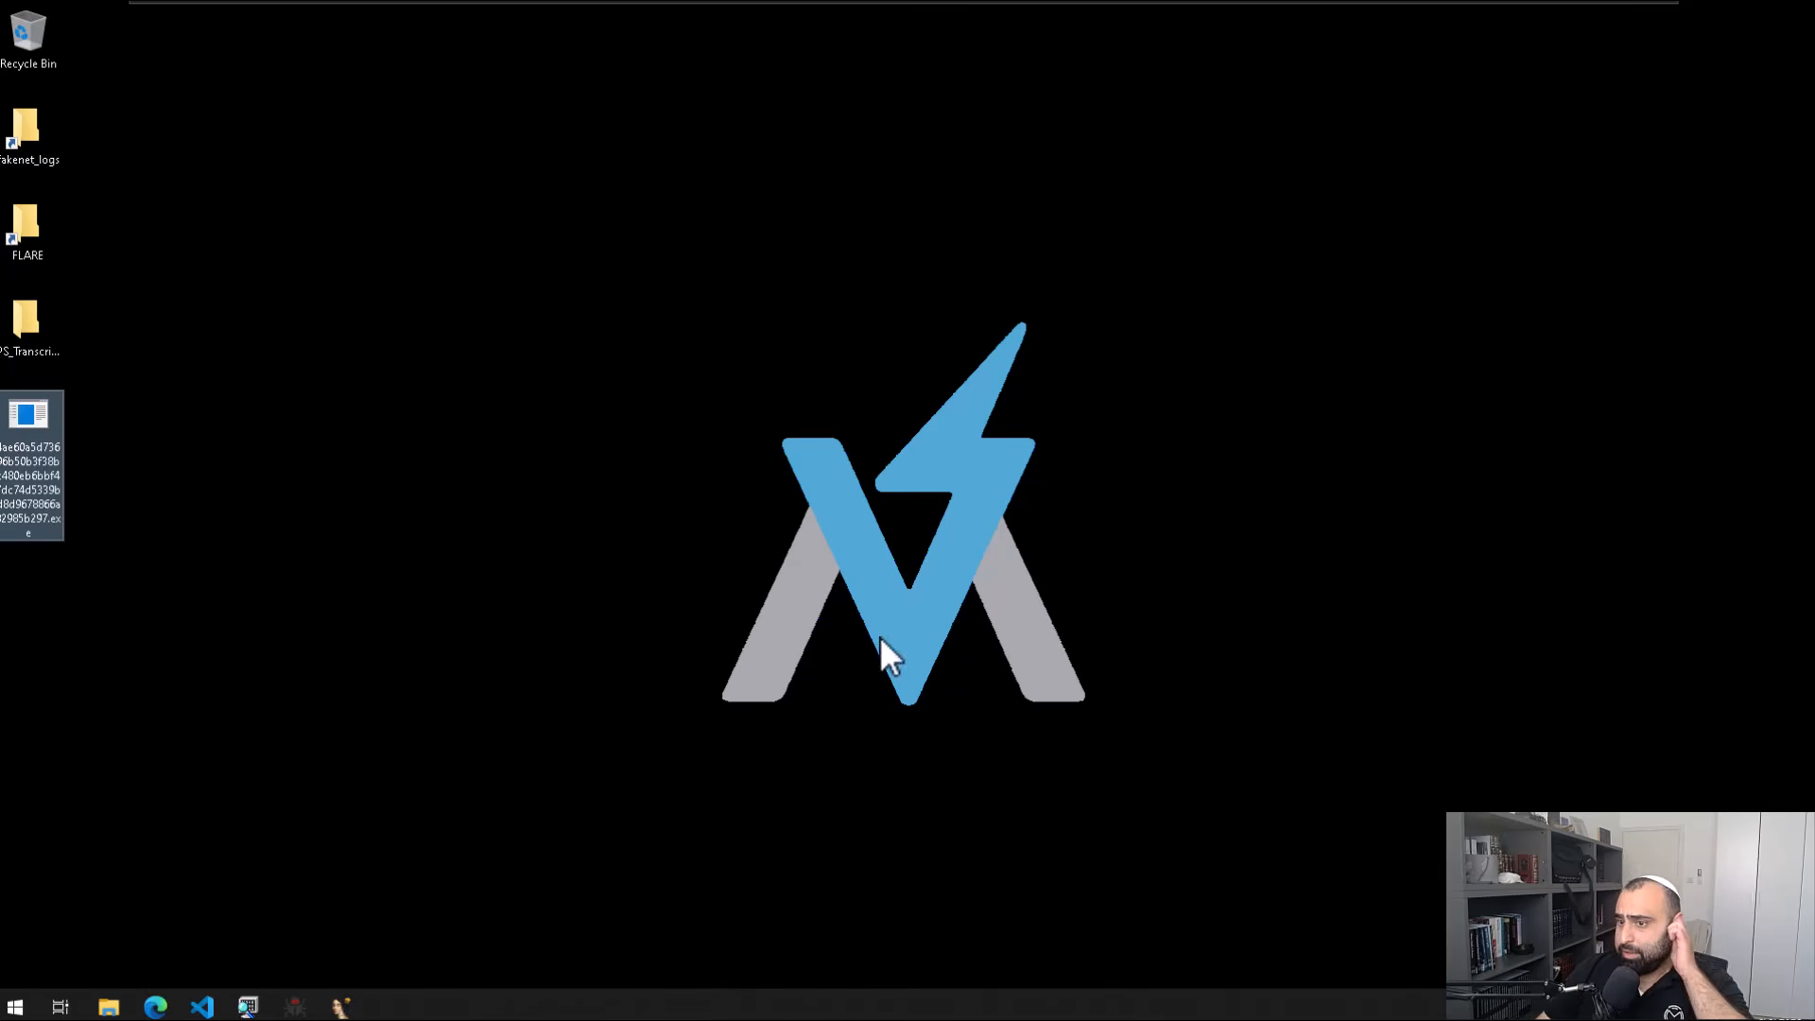
click(413, 425)
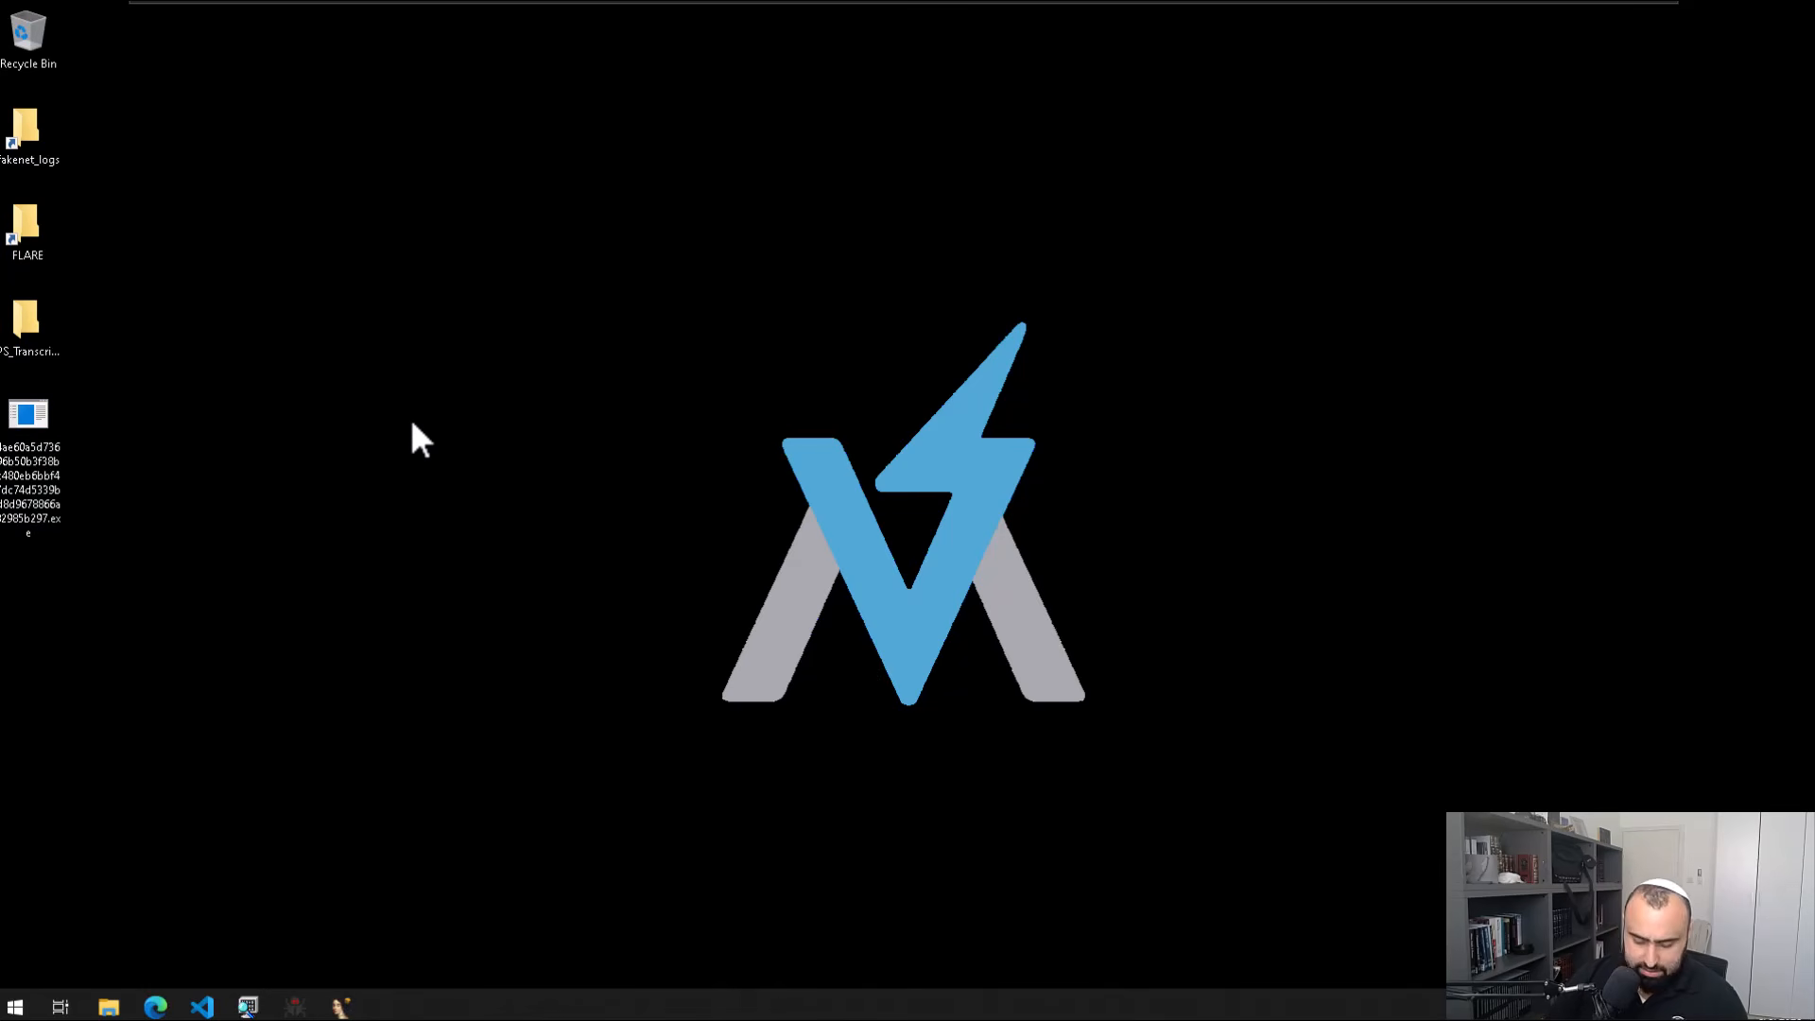
key(super)
text(hxd)
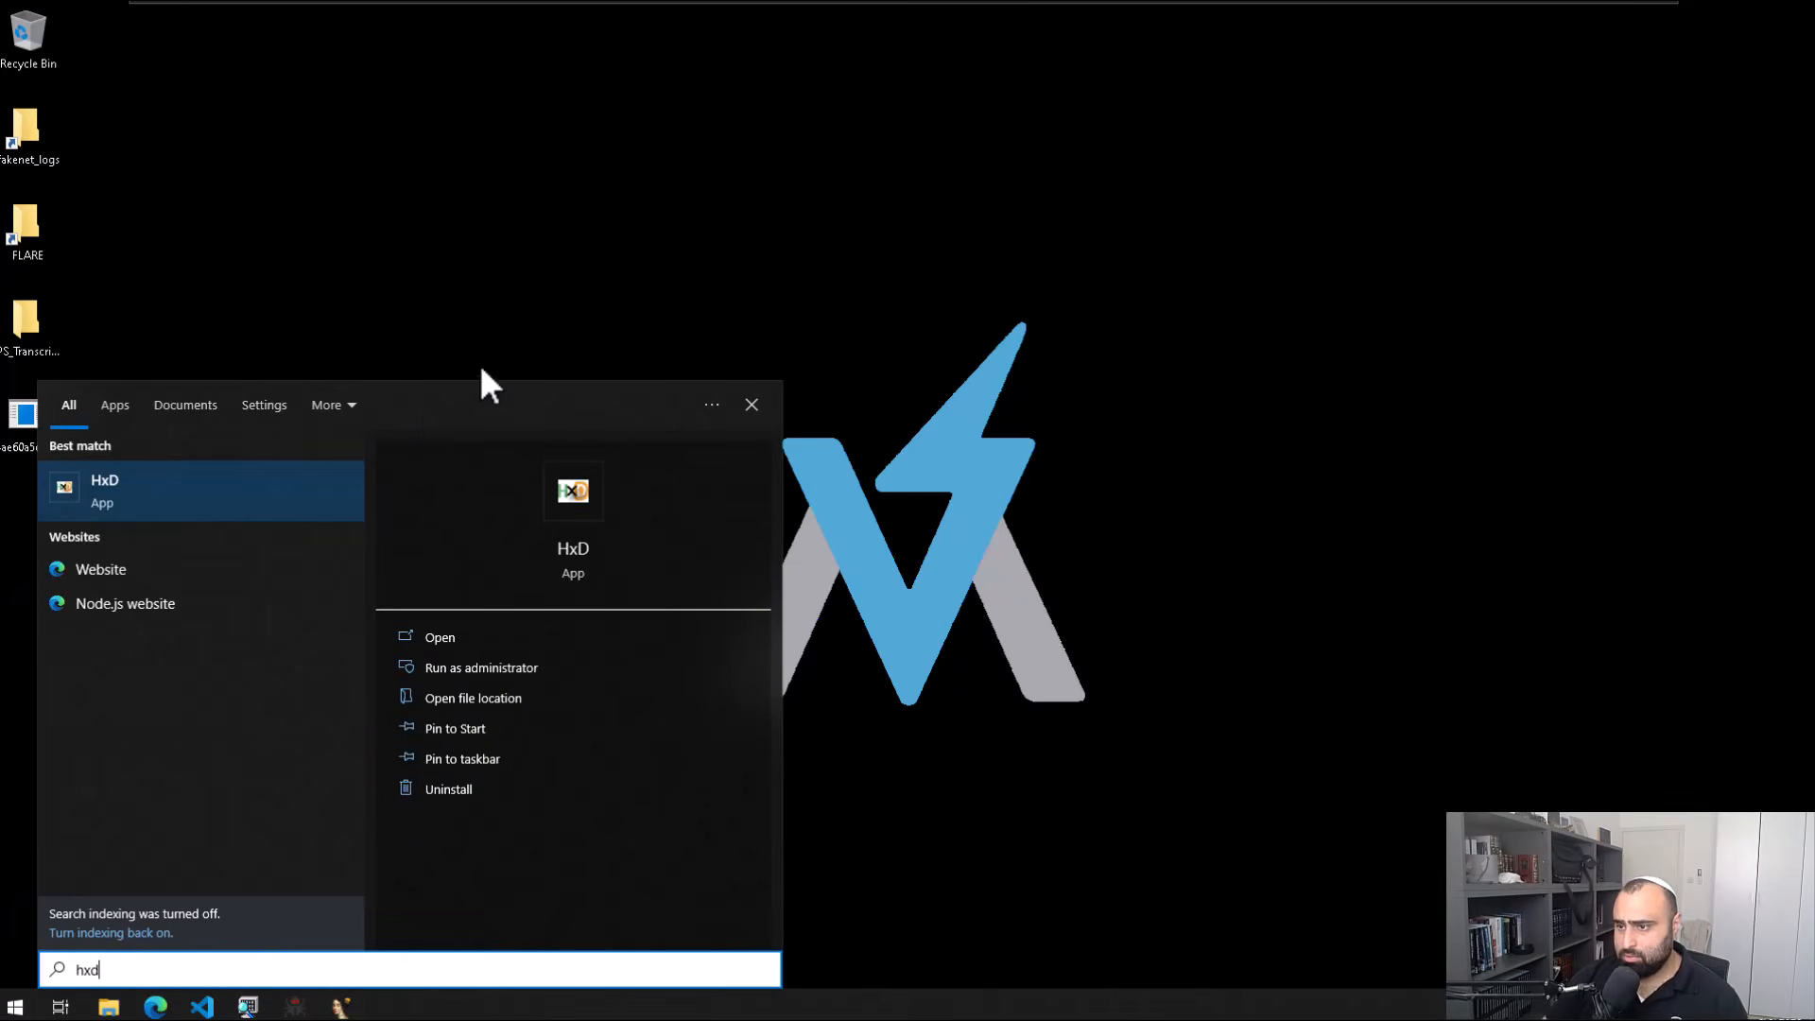
key(Return)
drag(28, 416, 548, 473)
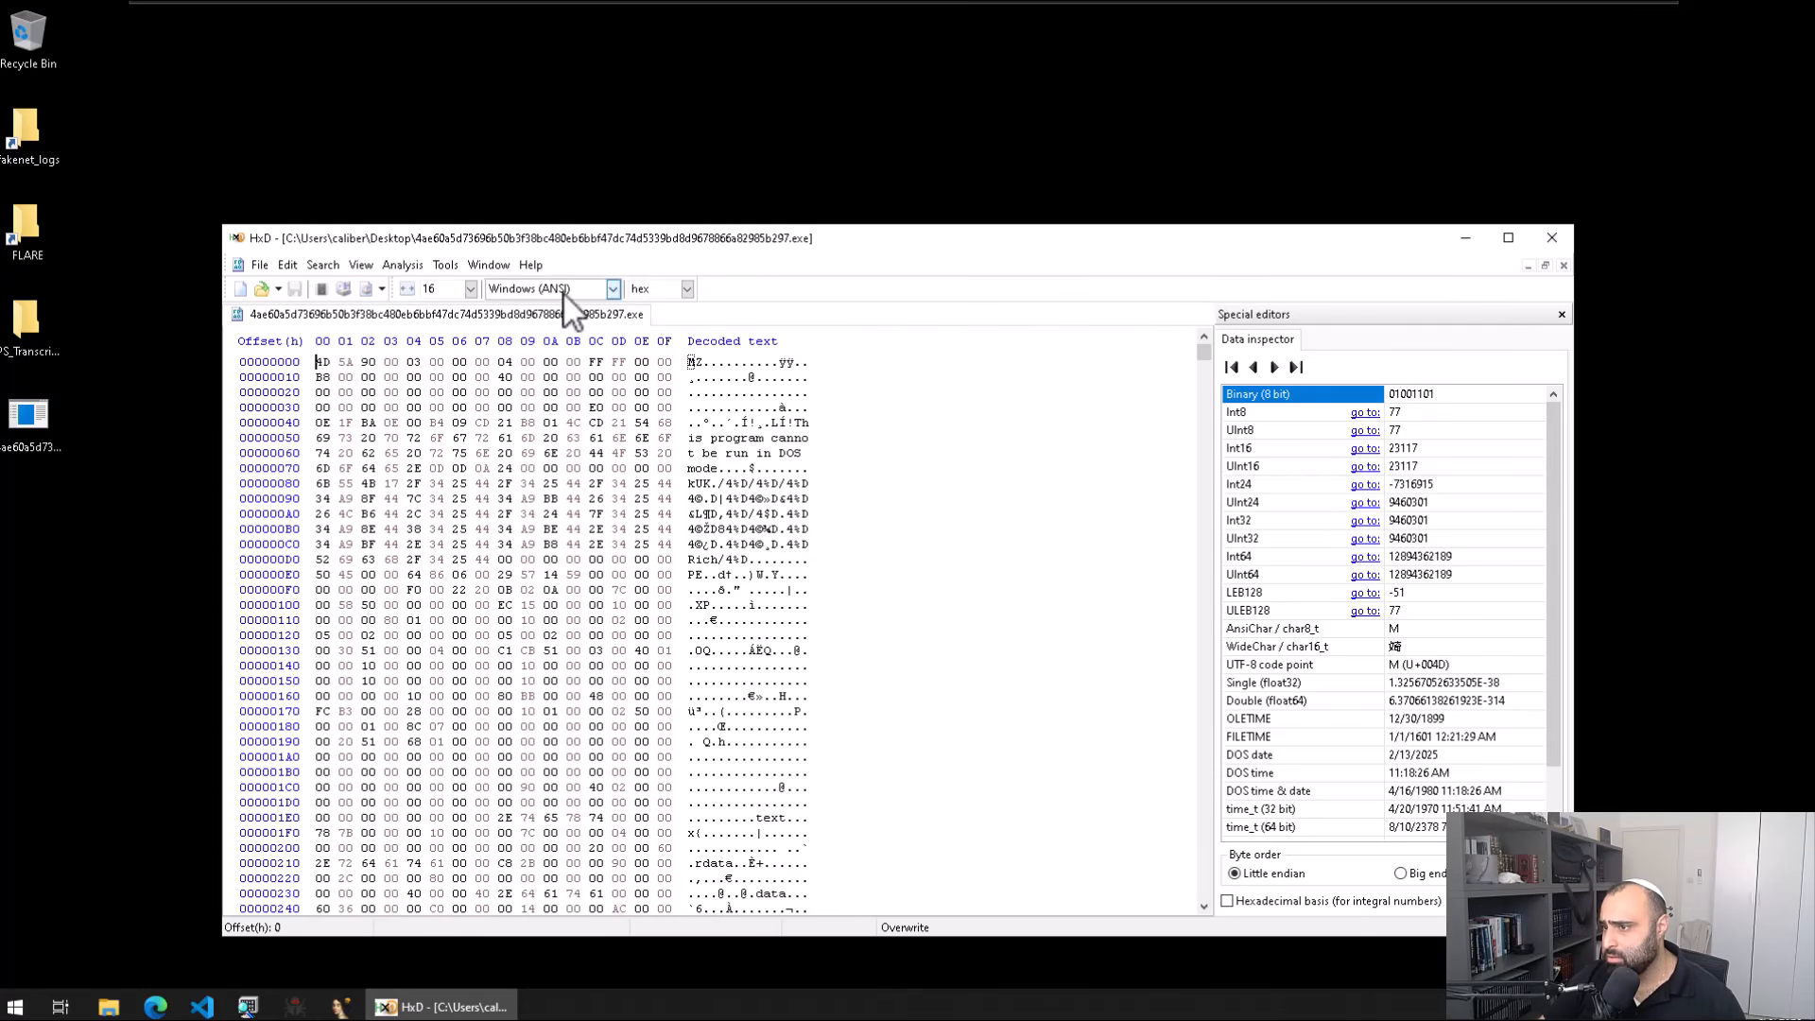
click(407, 288)
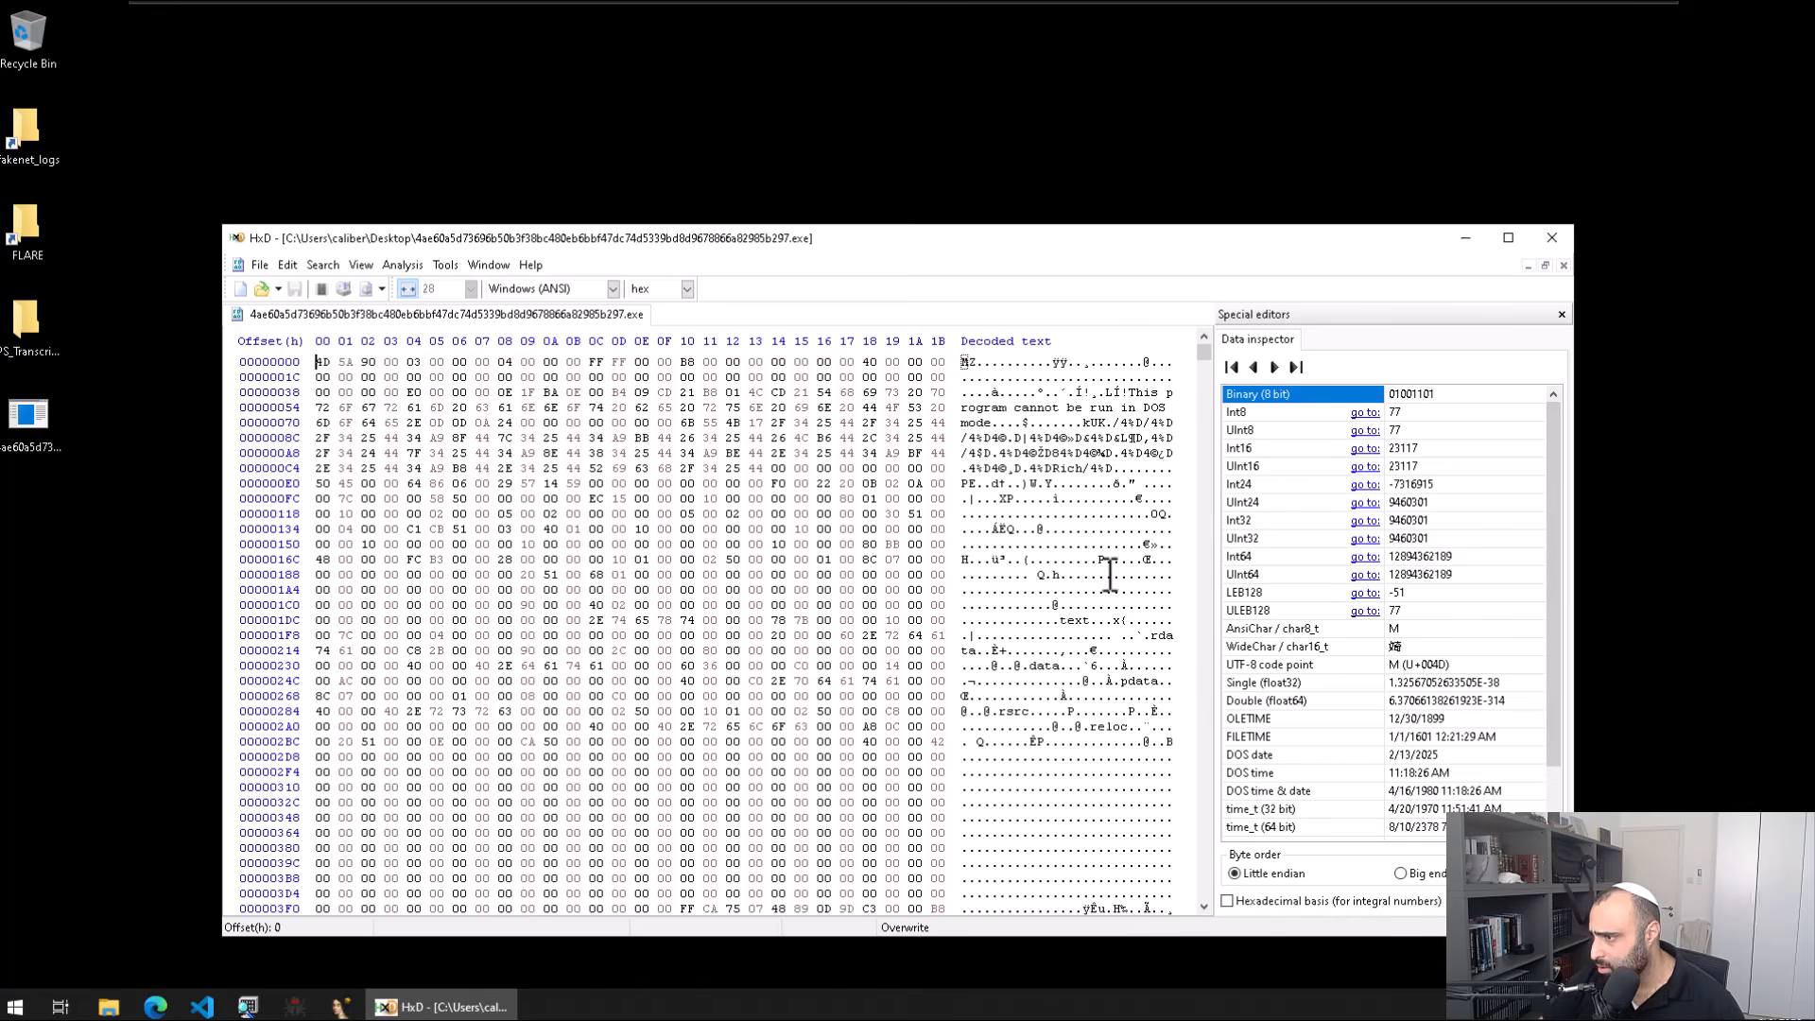
Step: Select the PE signature at offset E0 and the .text, .data and .pdata section names
double_click(969, 487)
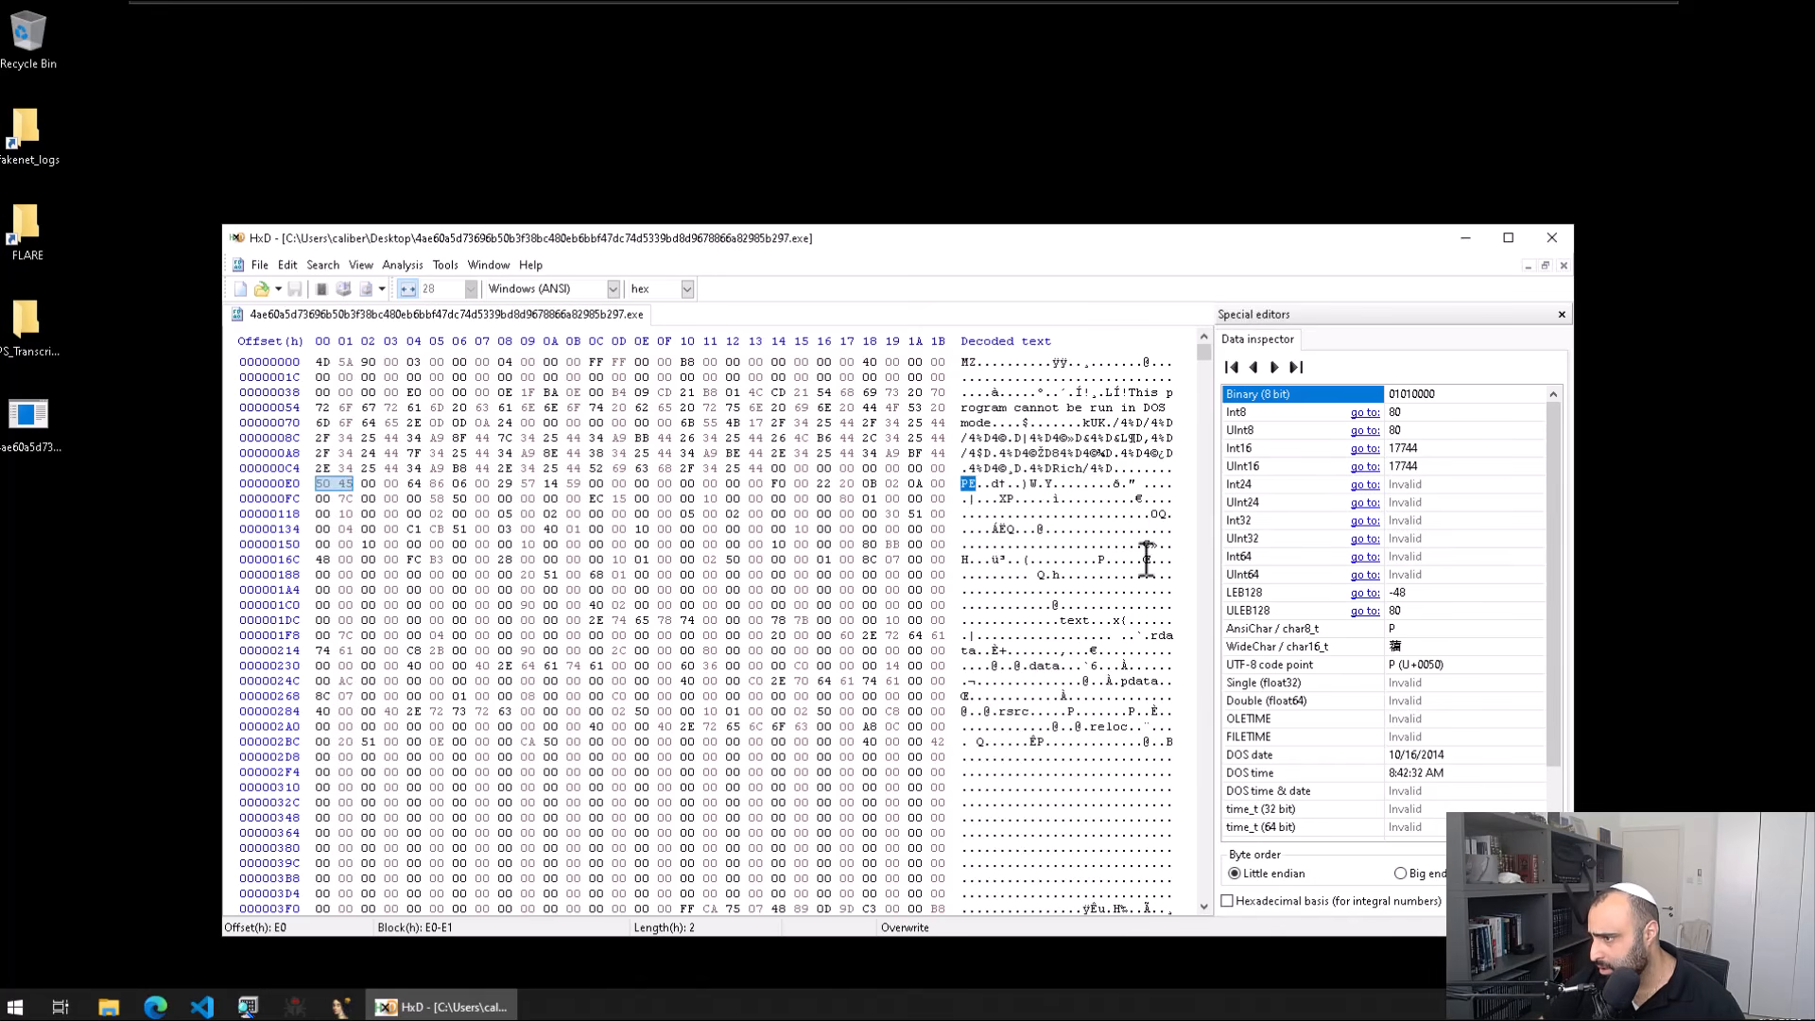
click(1092, 620)
click(1055, 669)
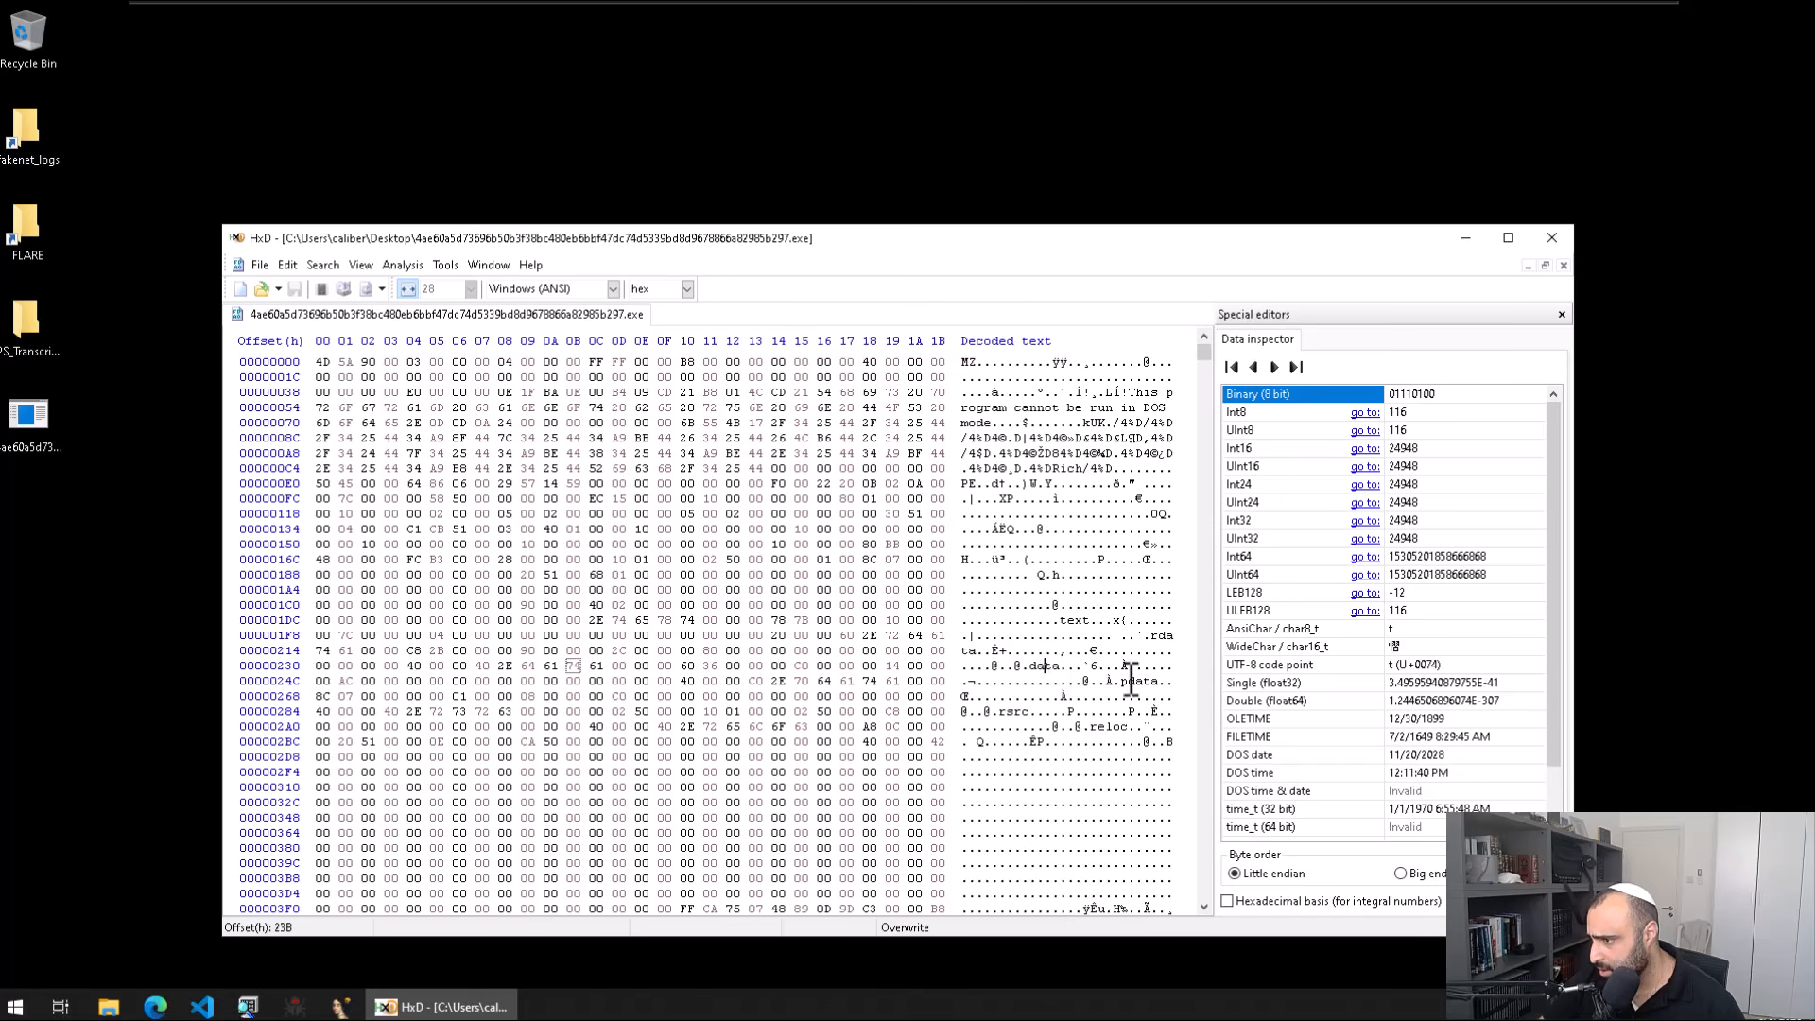
double_click(1155, 683)
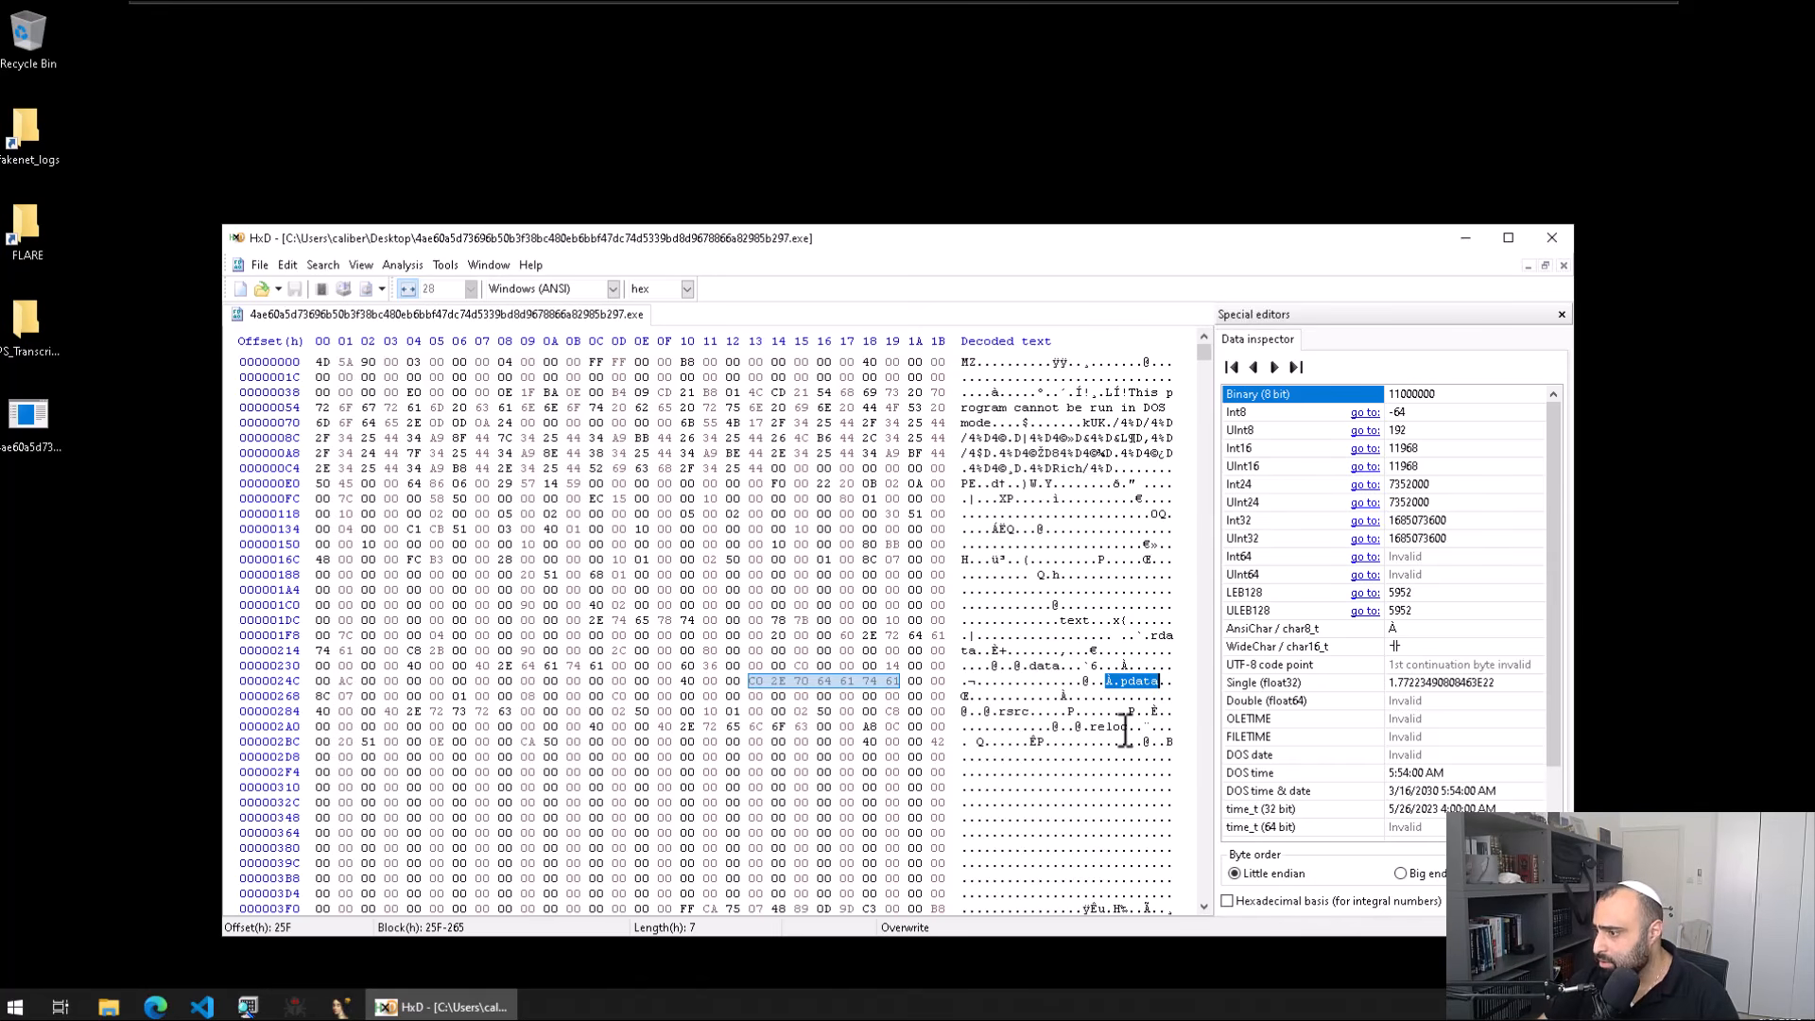
Step: Scroll through the rest of the file, then close HxD
scroll(1125, 728, down, 6)
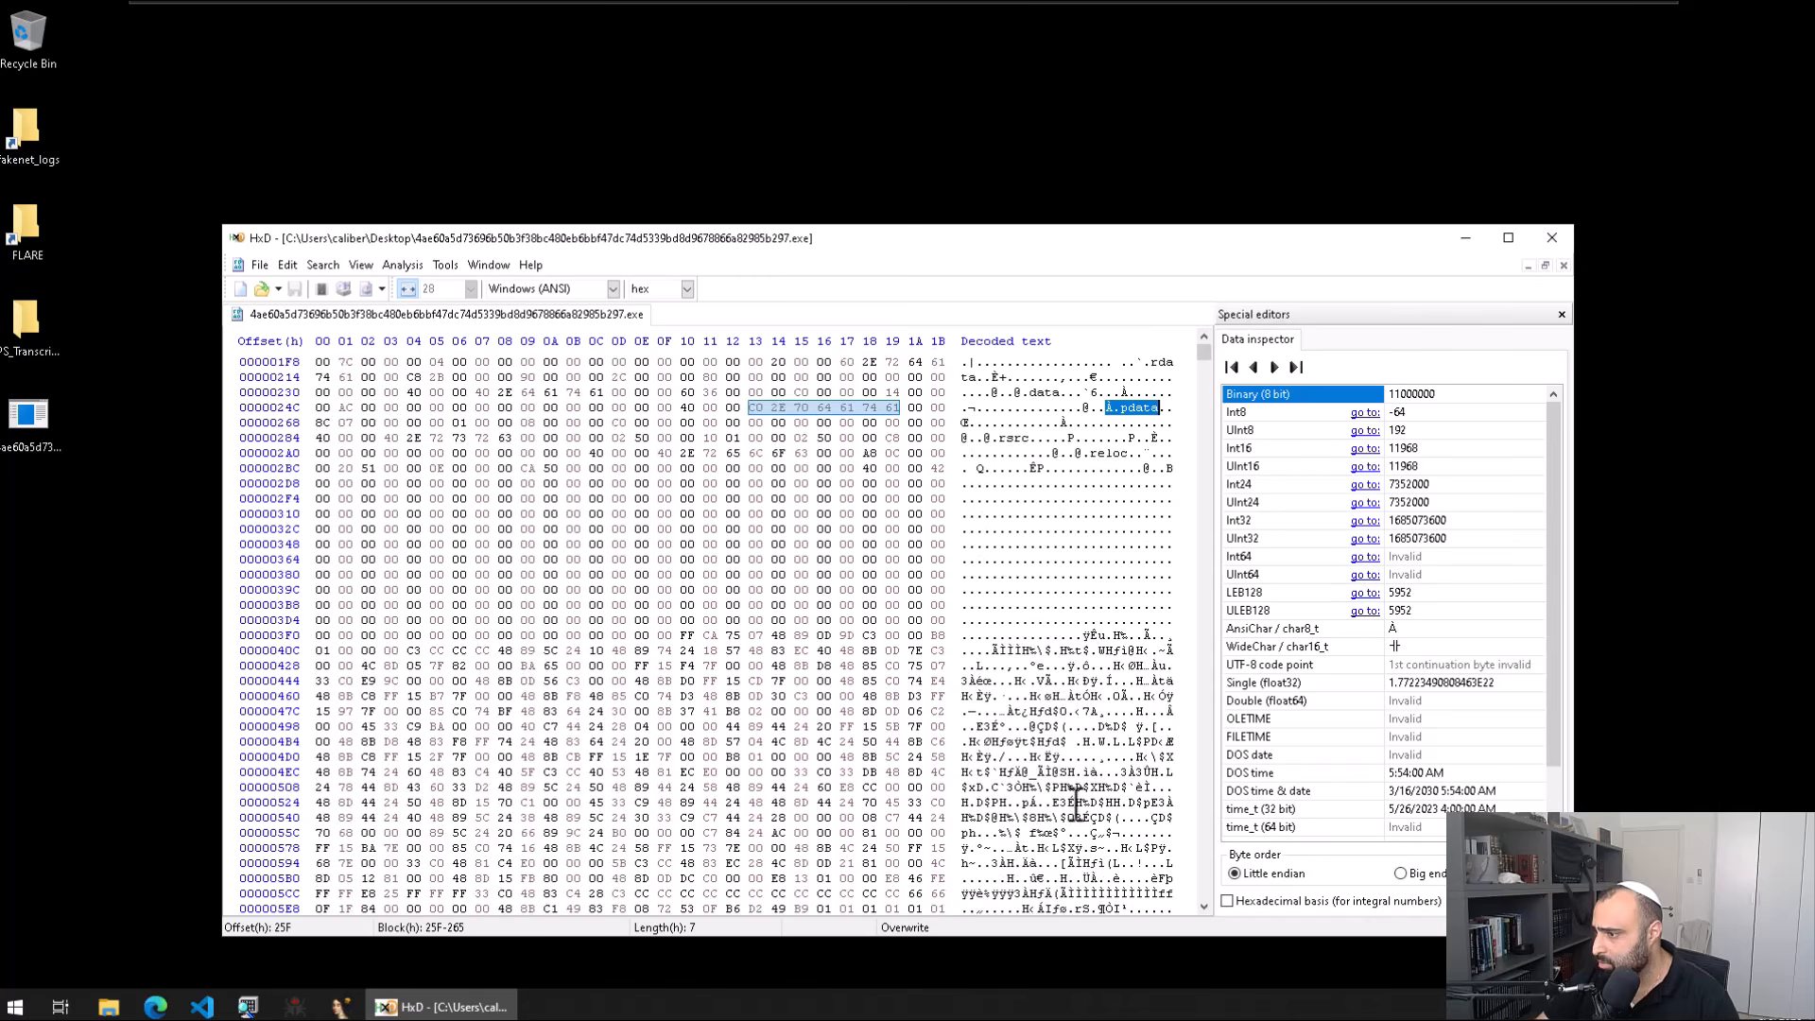
scroll(1076, 804, down, 1)
scroll(1157, 756, down, 6)
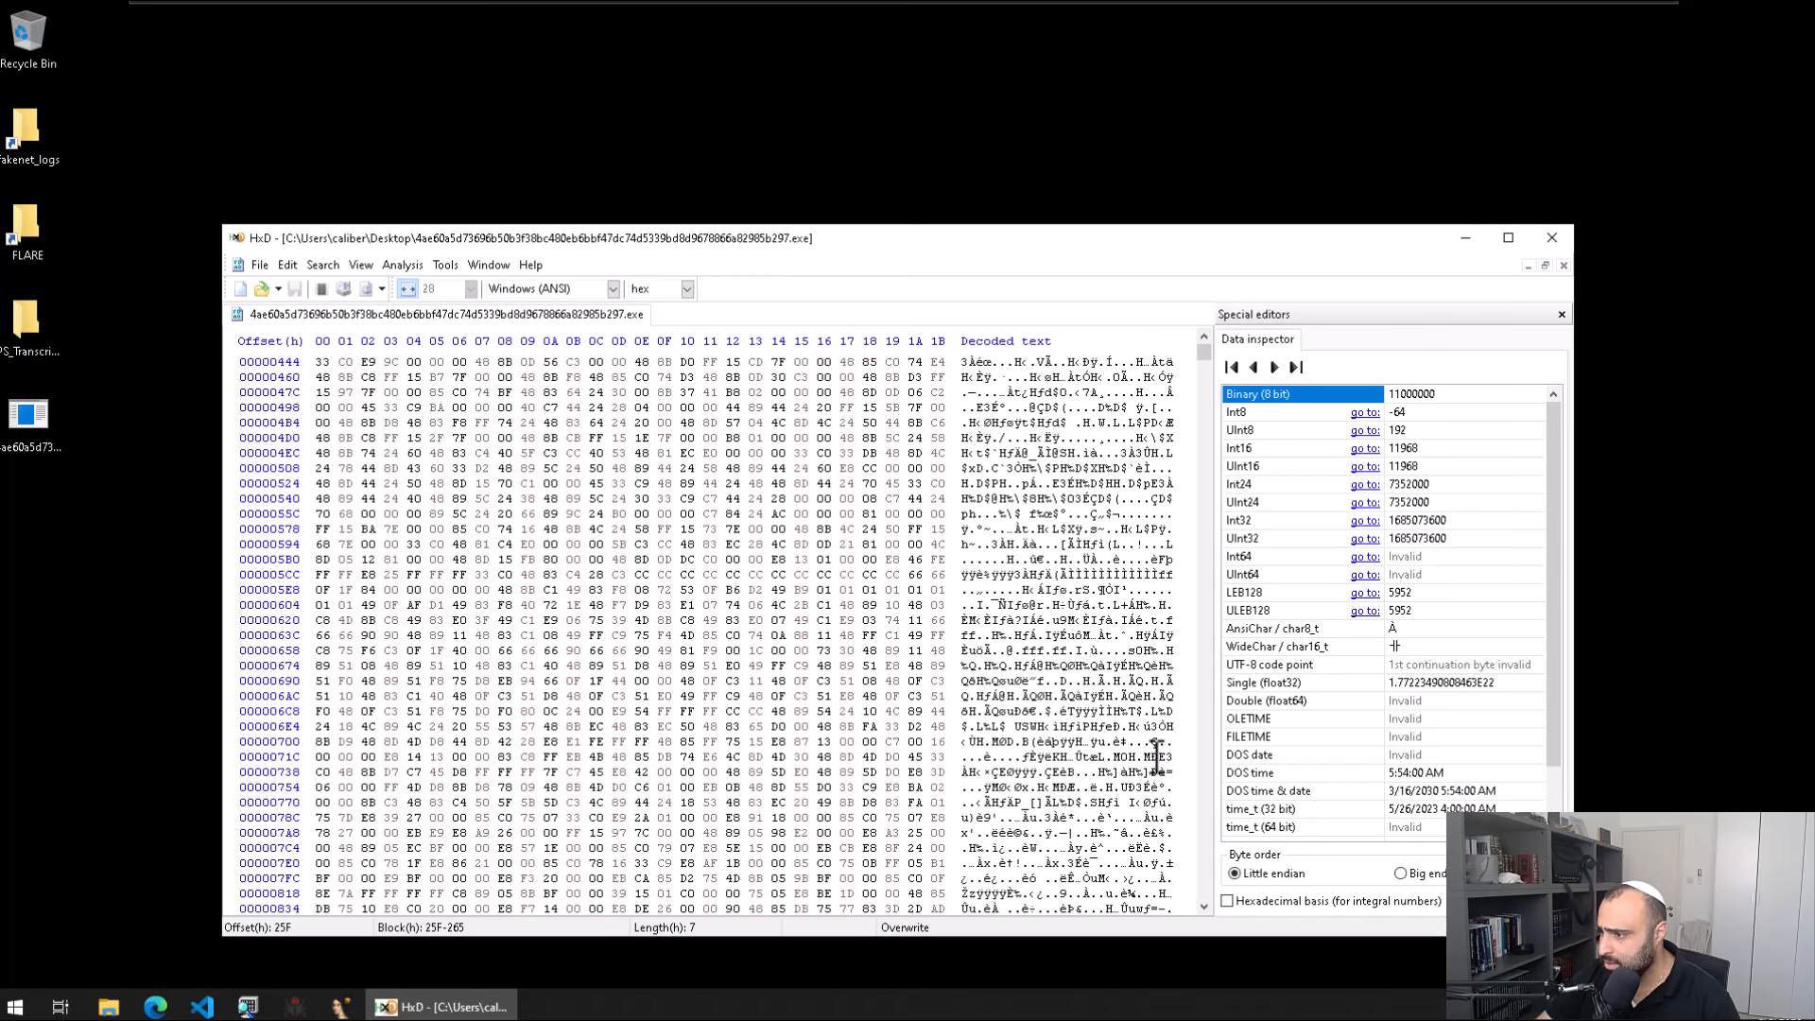
scroll(1157, 756, down, 20)
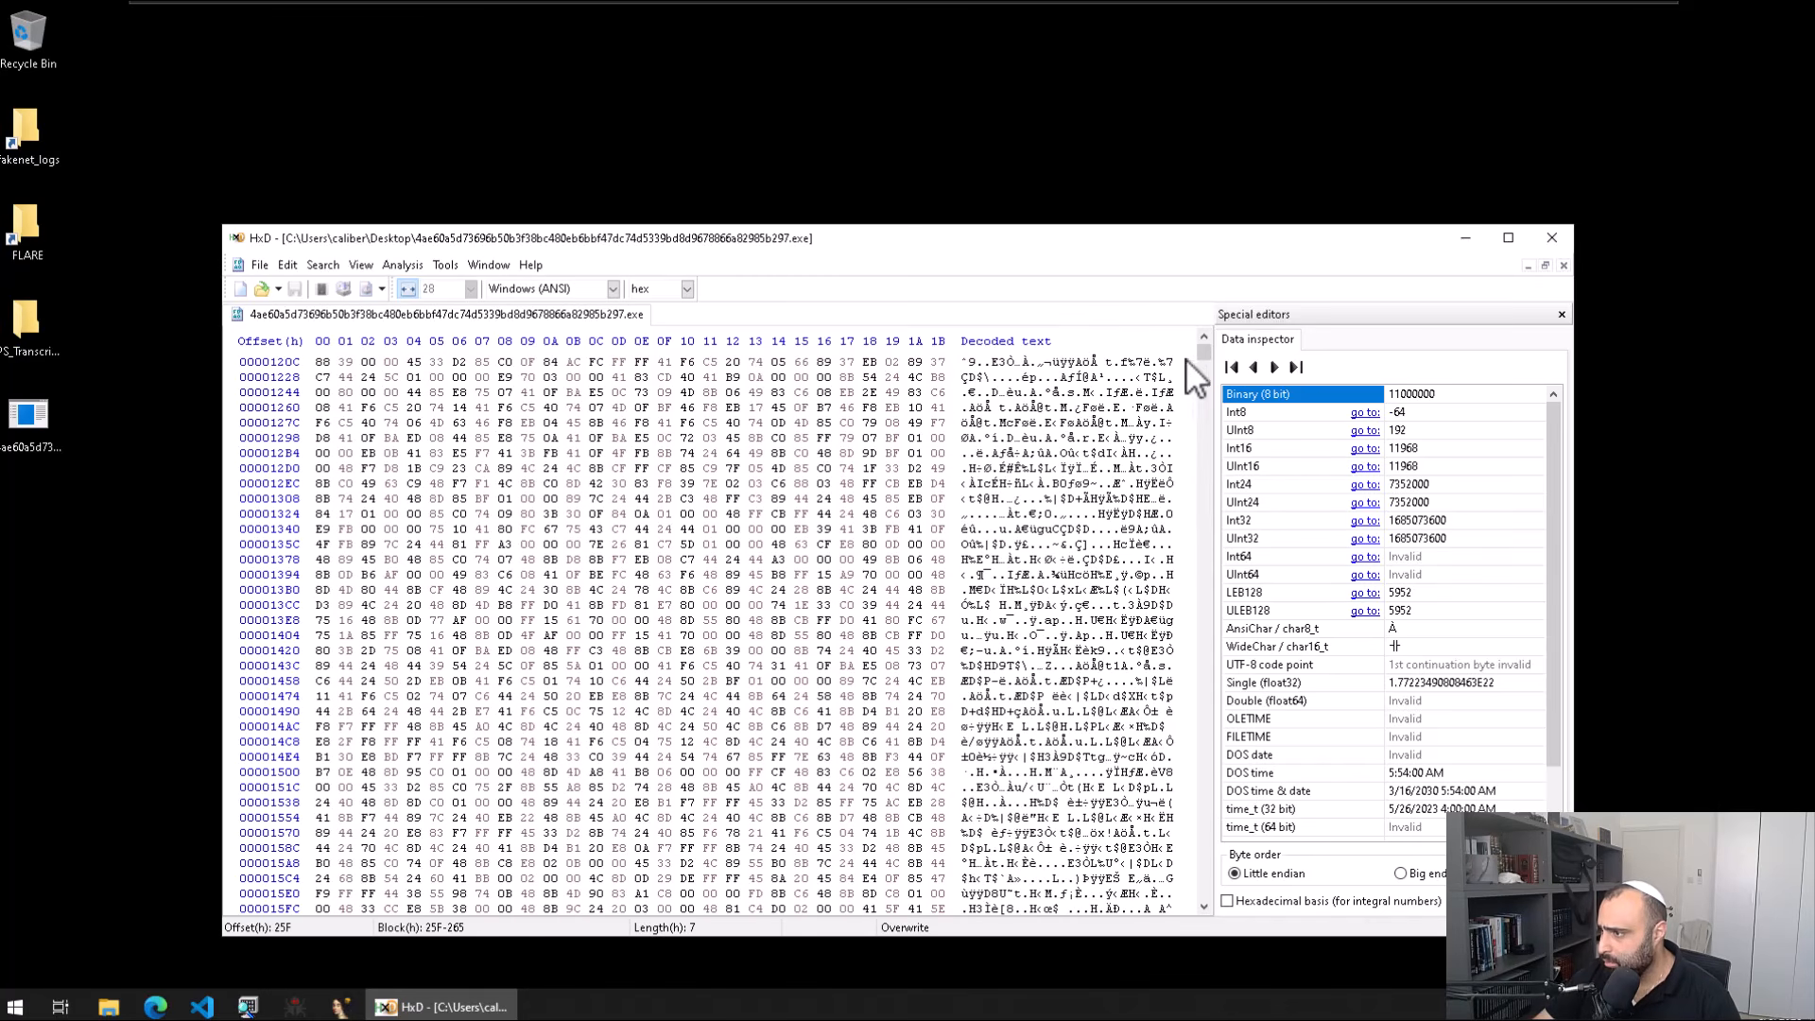
drag(1203, 343, 1216, 654)
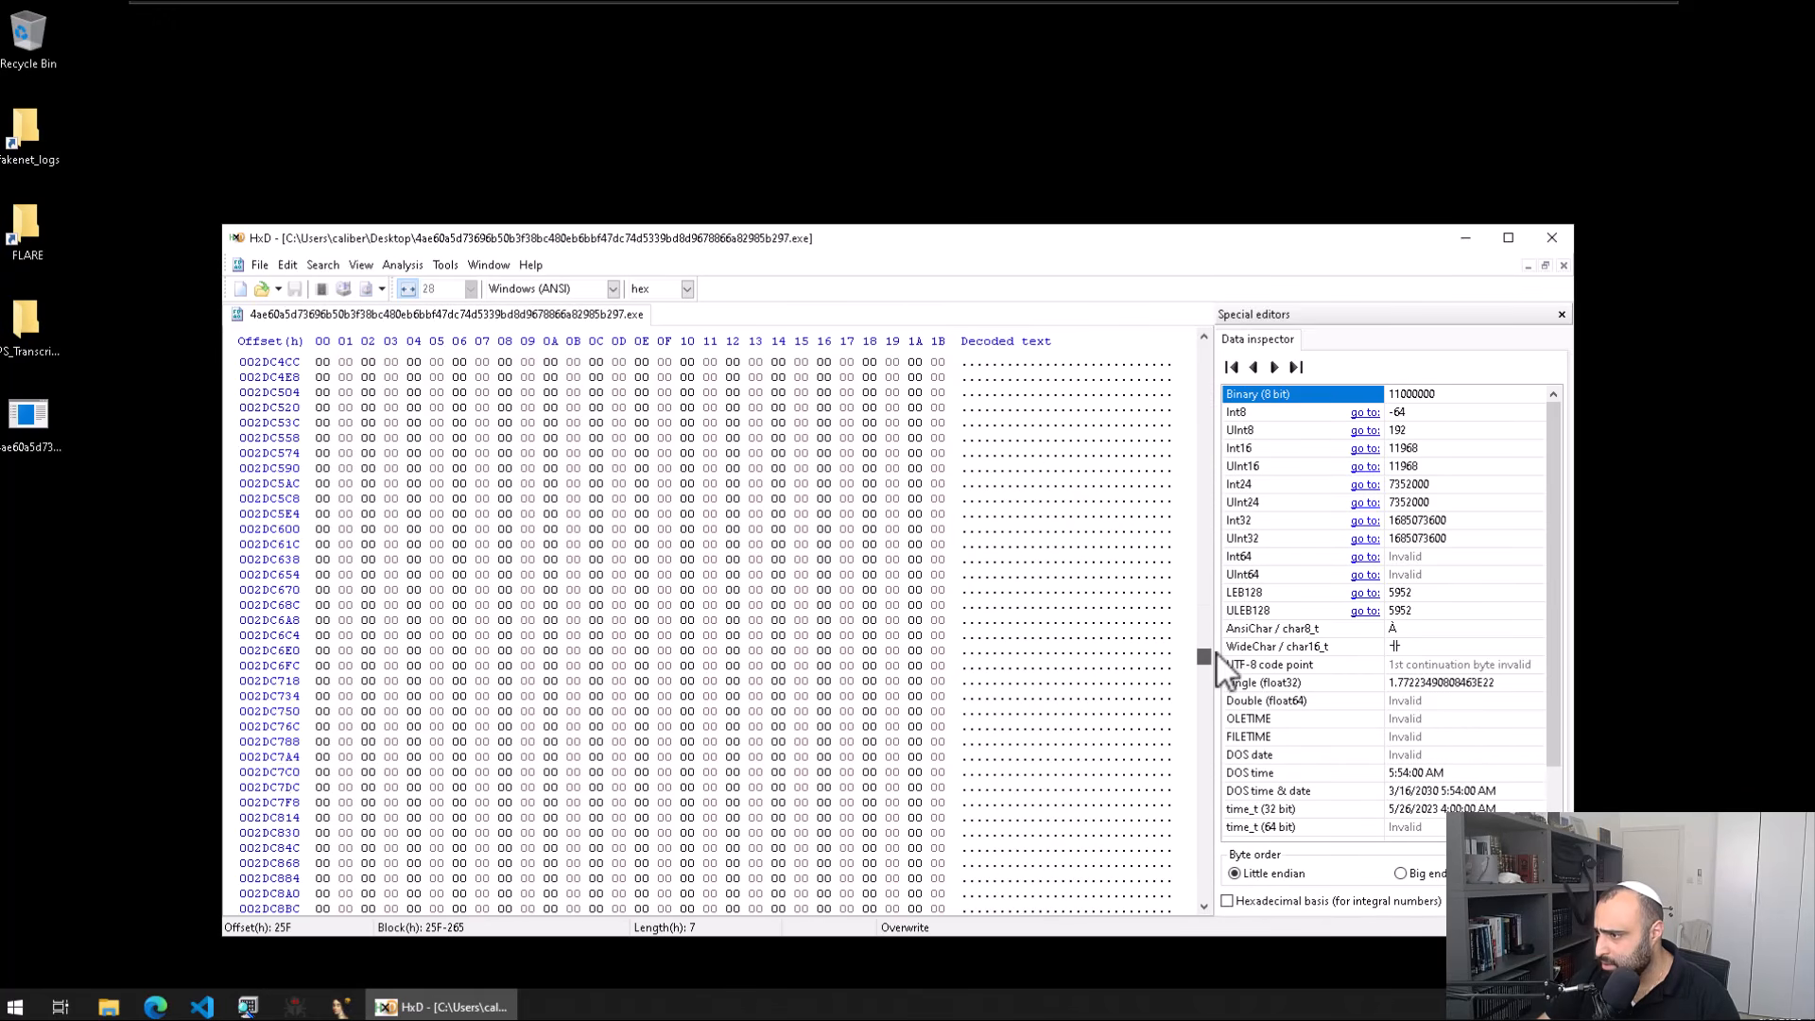
drag(1191, 902, 1200, 782)
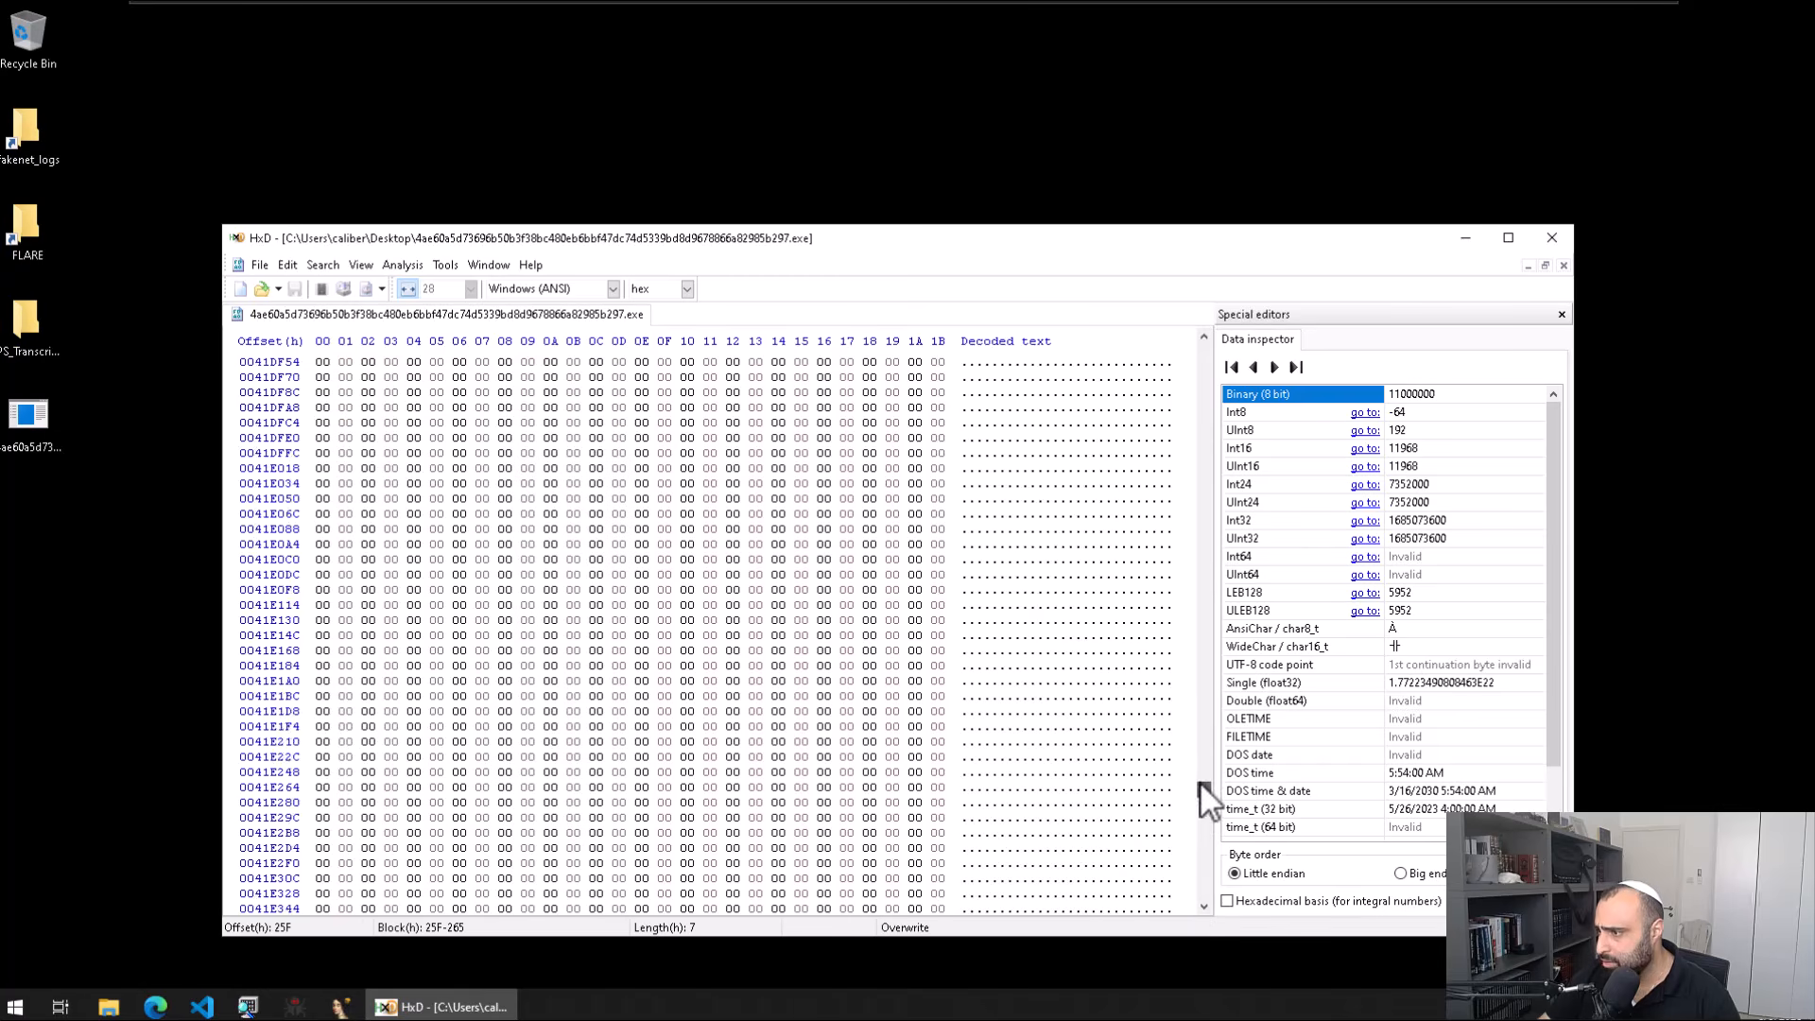
drag(1212, 647, 1195, 344)
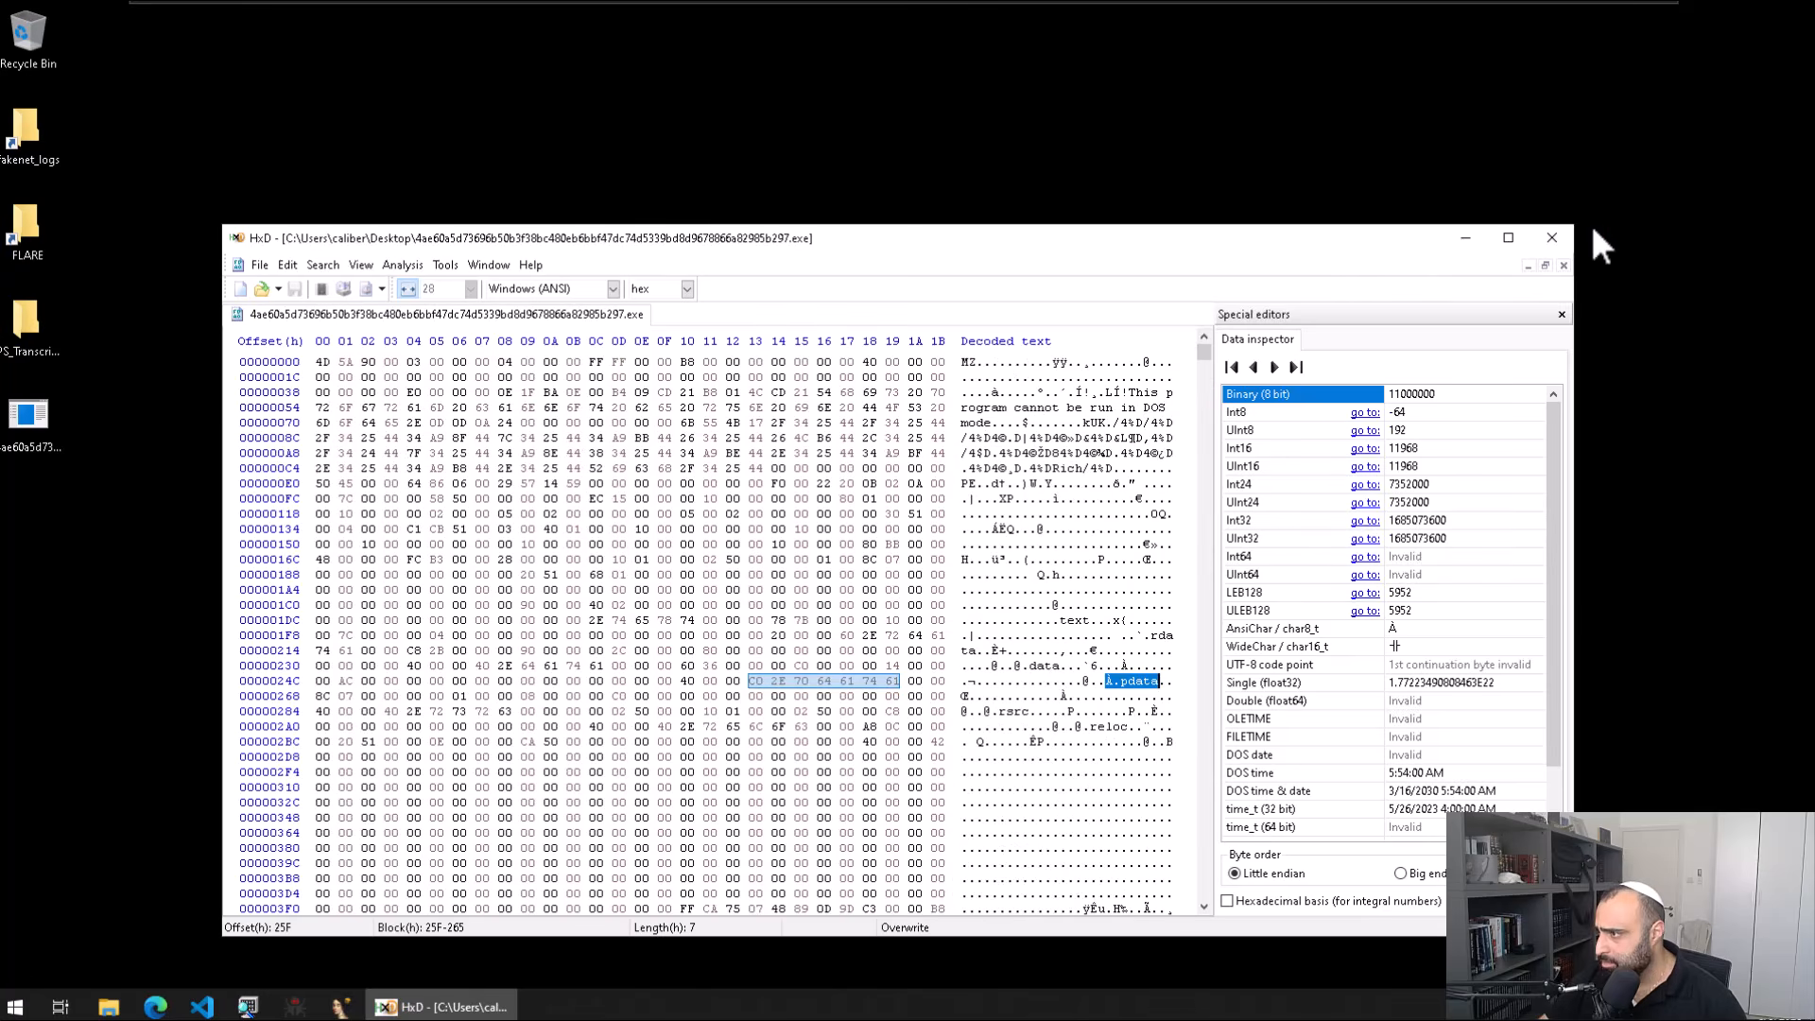
click(1555, 236)
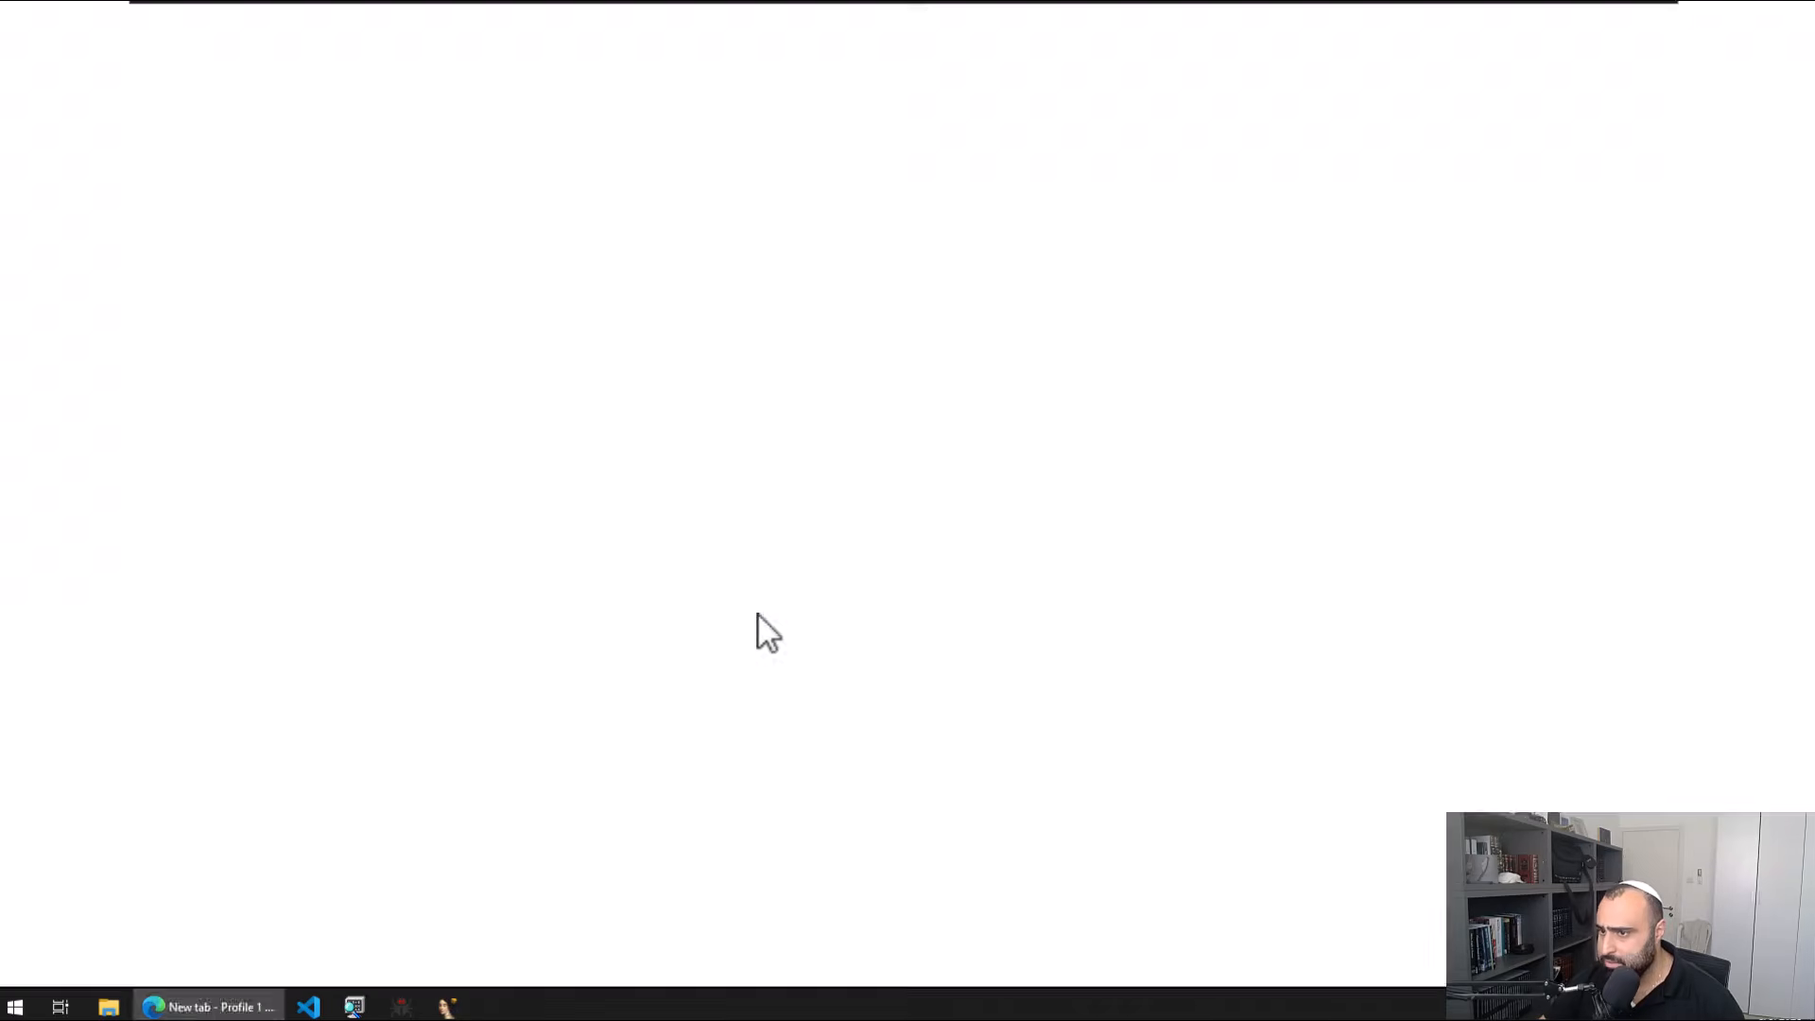
Step: Upload the desktop sample to virustotal.com for scanning
text(virustotal.com)
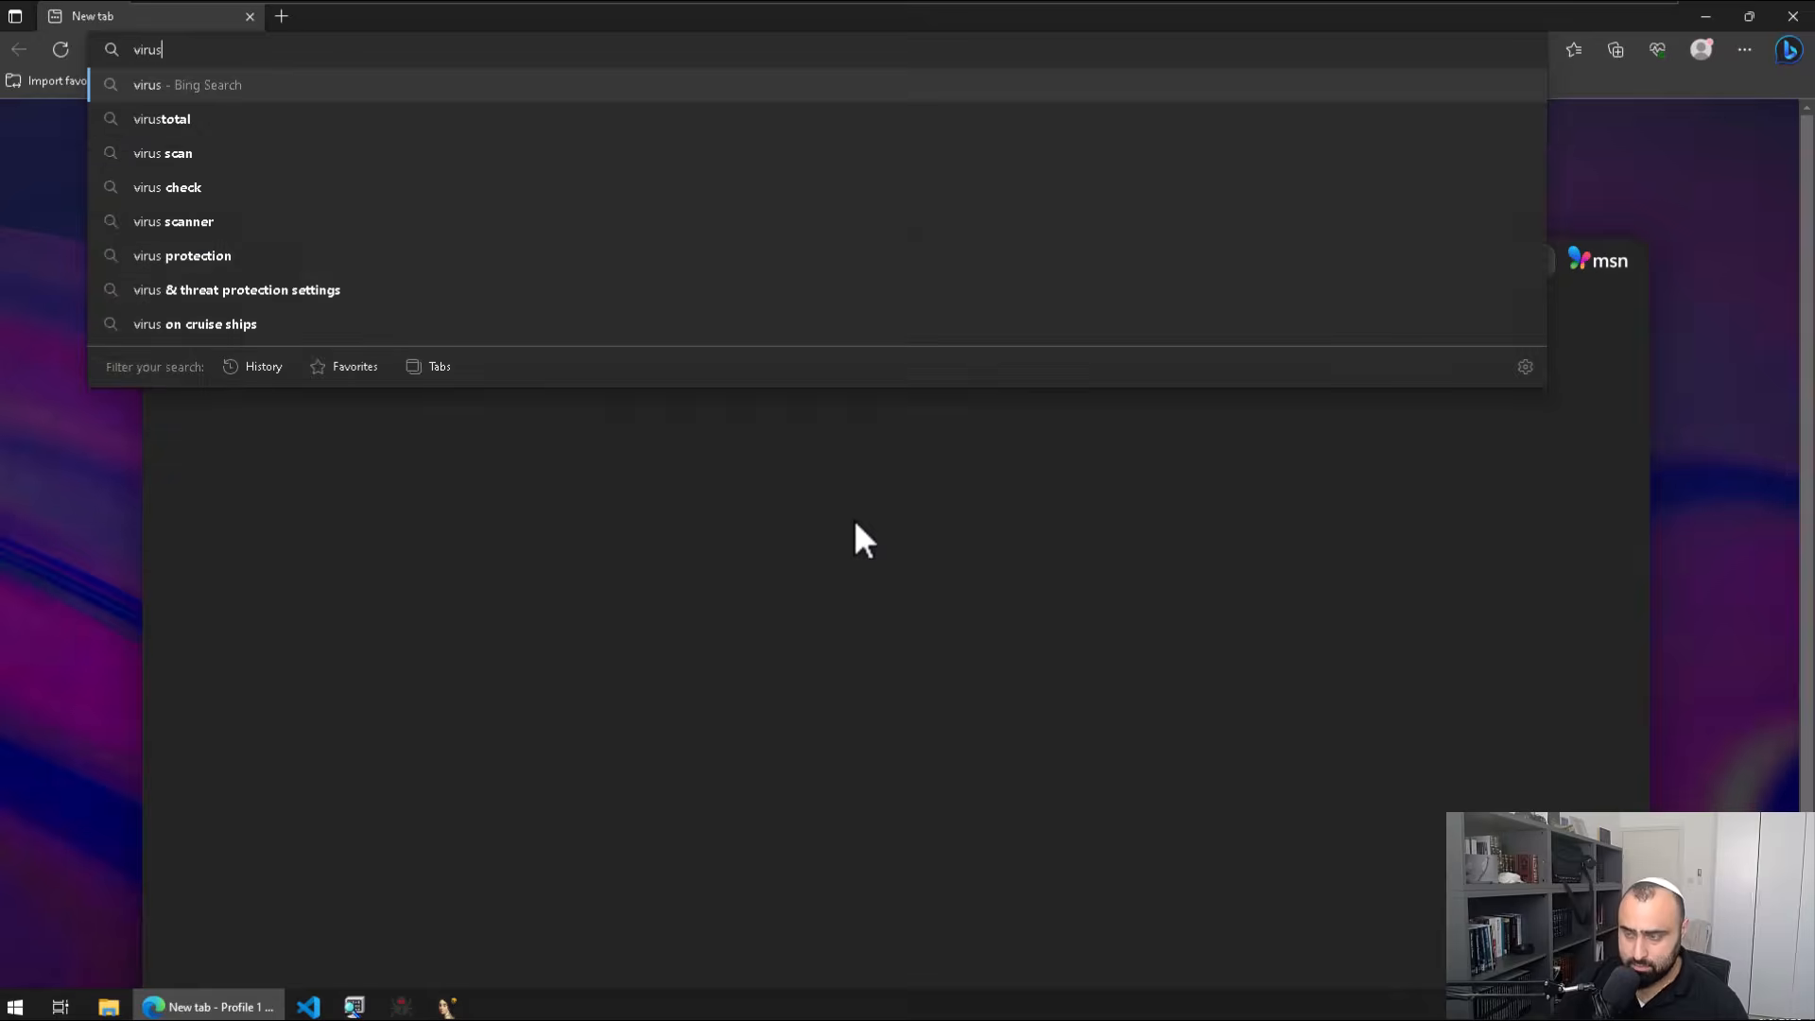
key(Return)
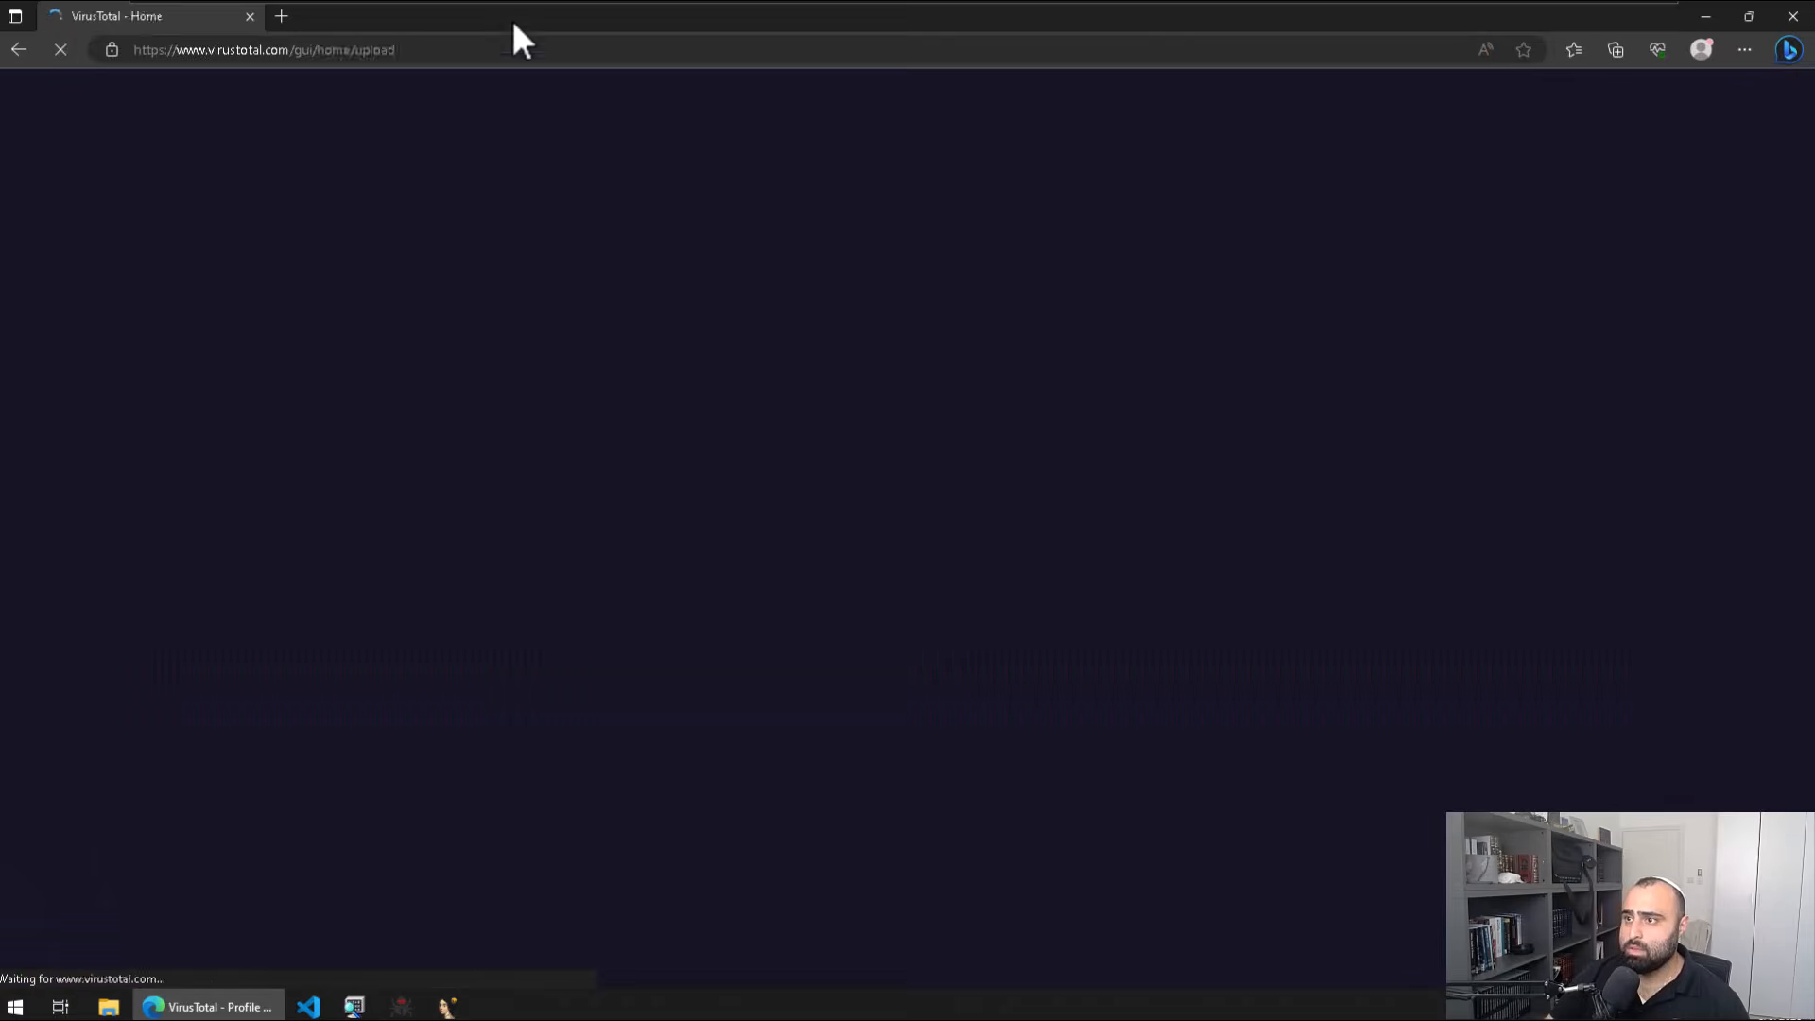
drag(513, 20, 931, 120)
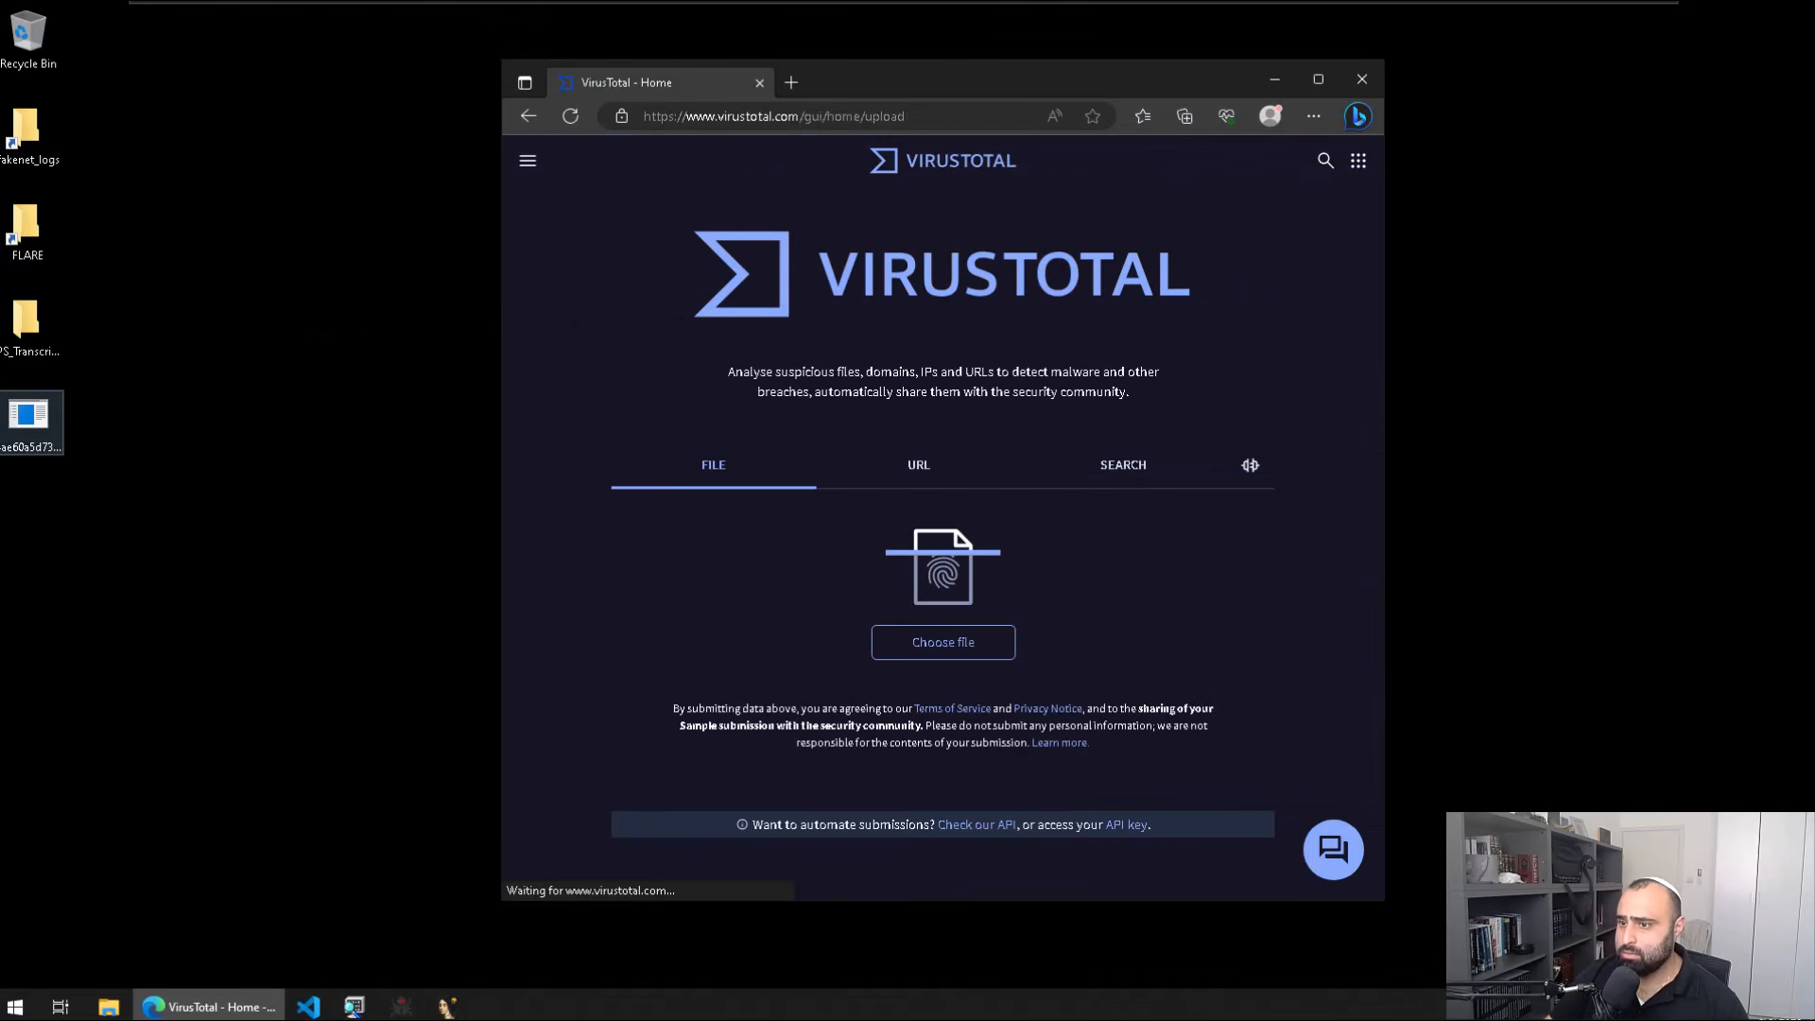
drag(28, 416, 973, 514)
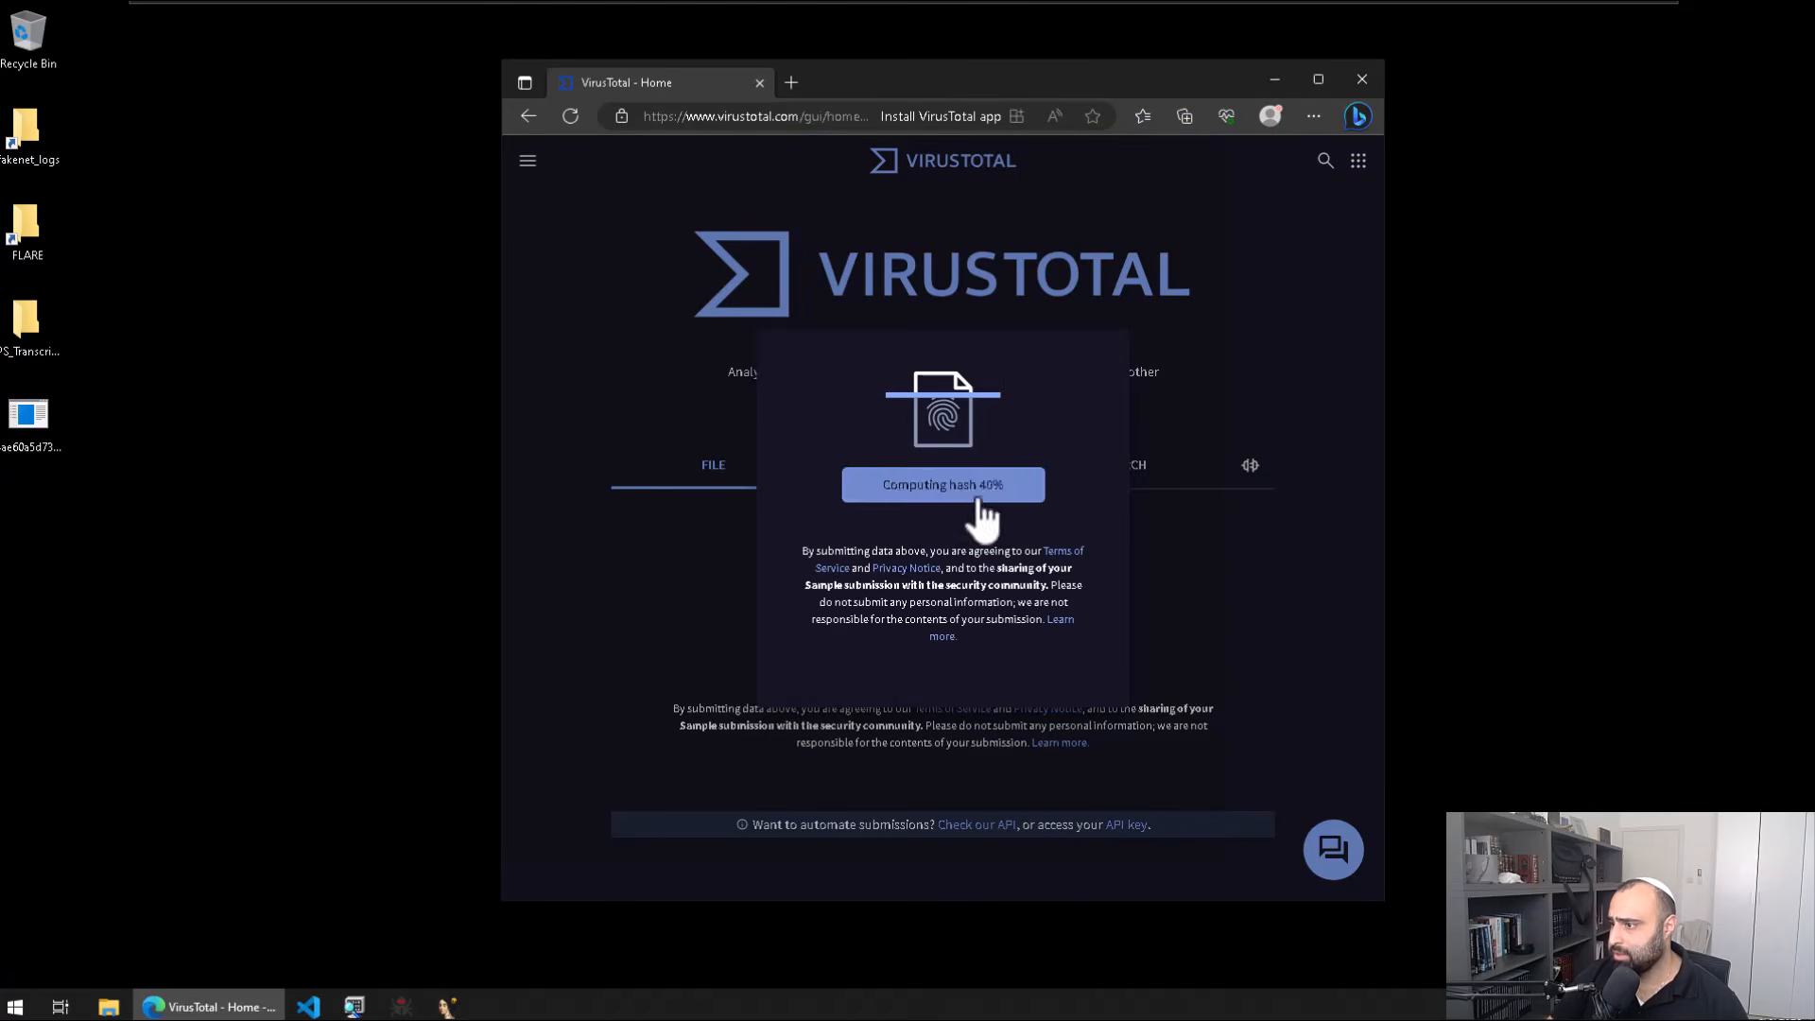
Step: Maximize the report and copy CVE-2017-0147 from the Arcabit detection row
click(1318, 80)
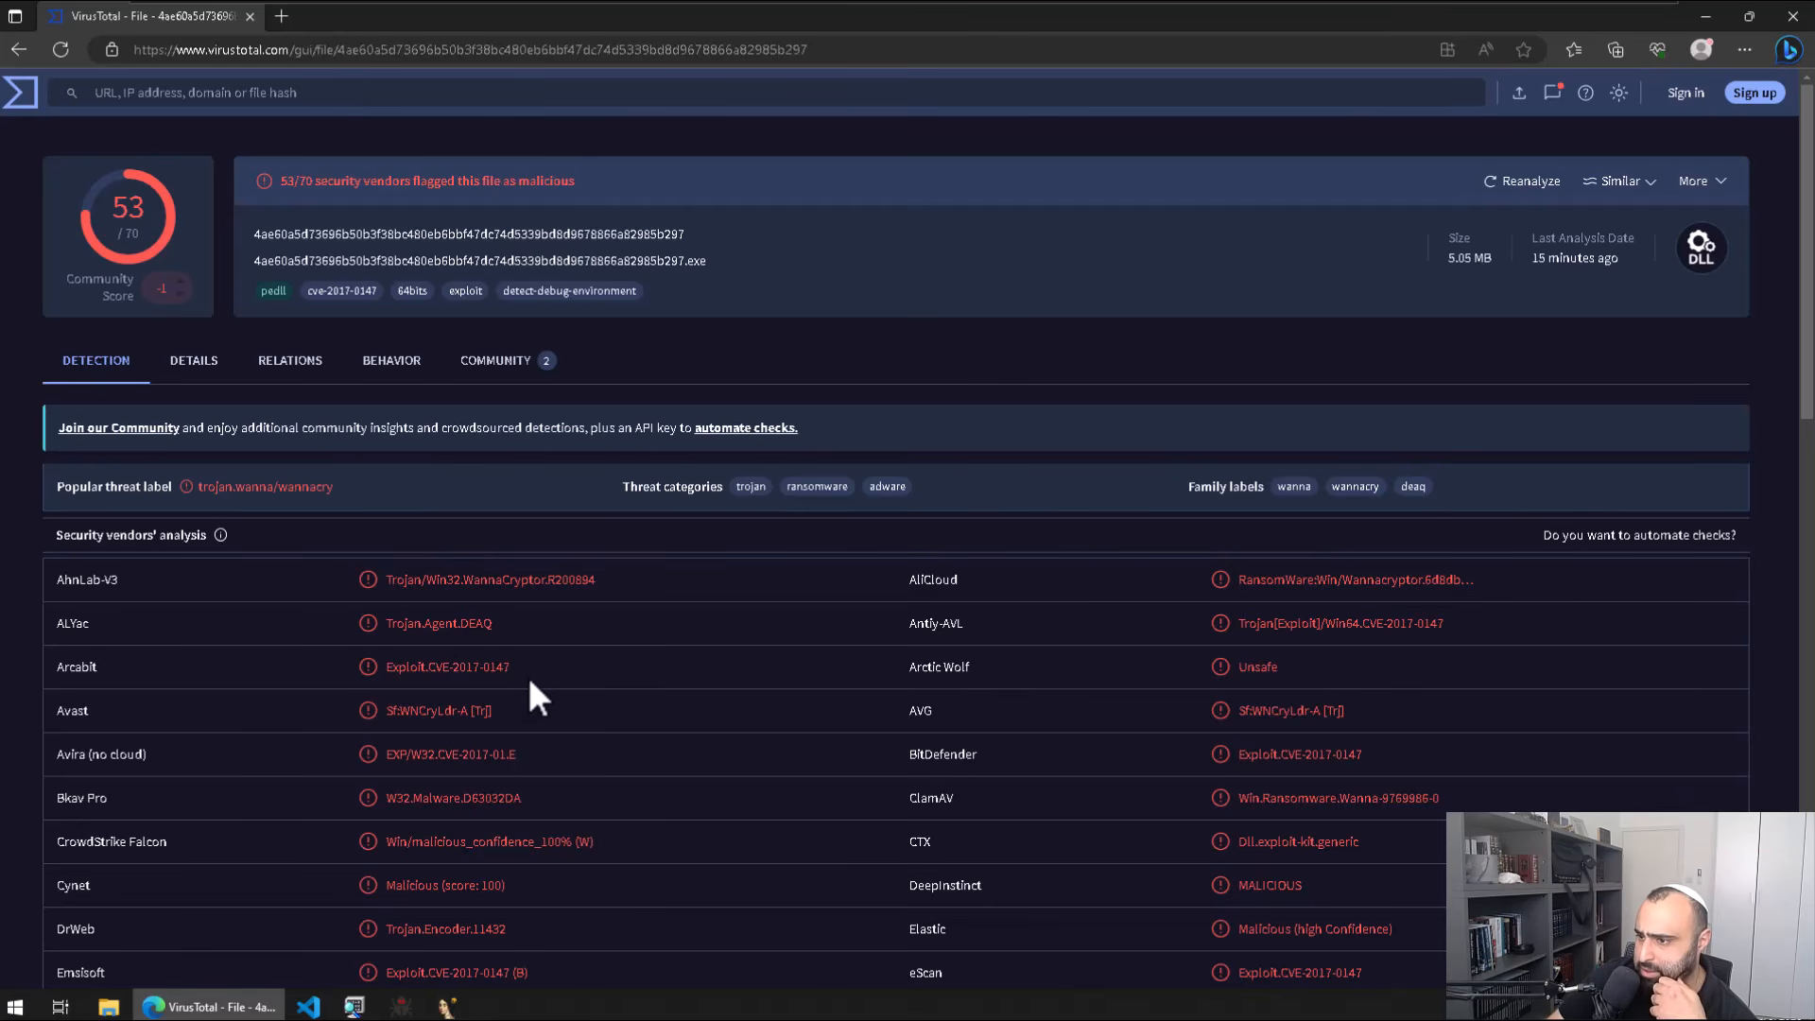
drag(488, 676, 447, 677)
key(ctrl+c)
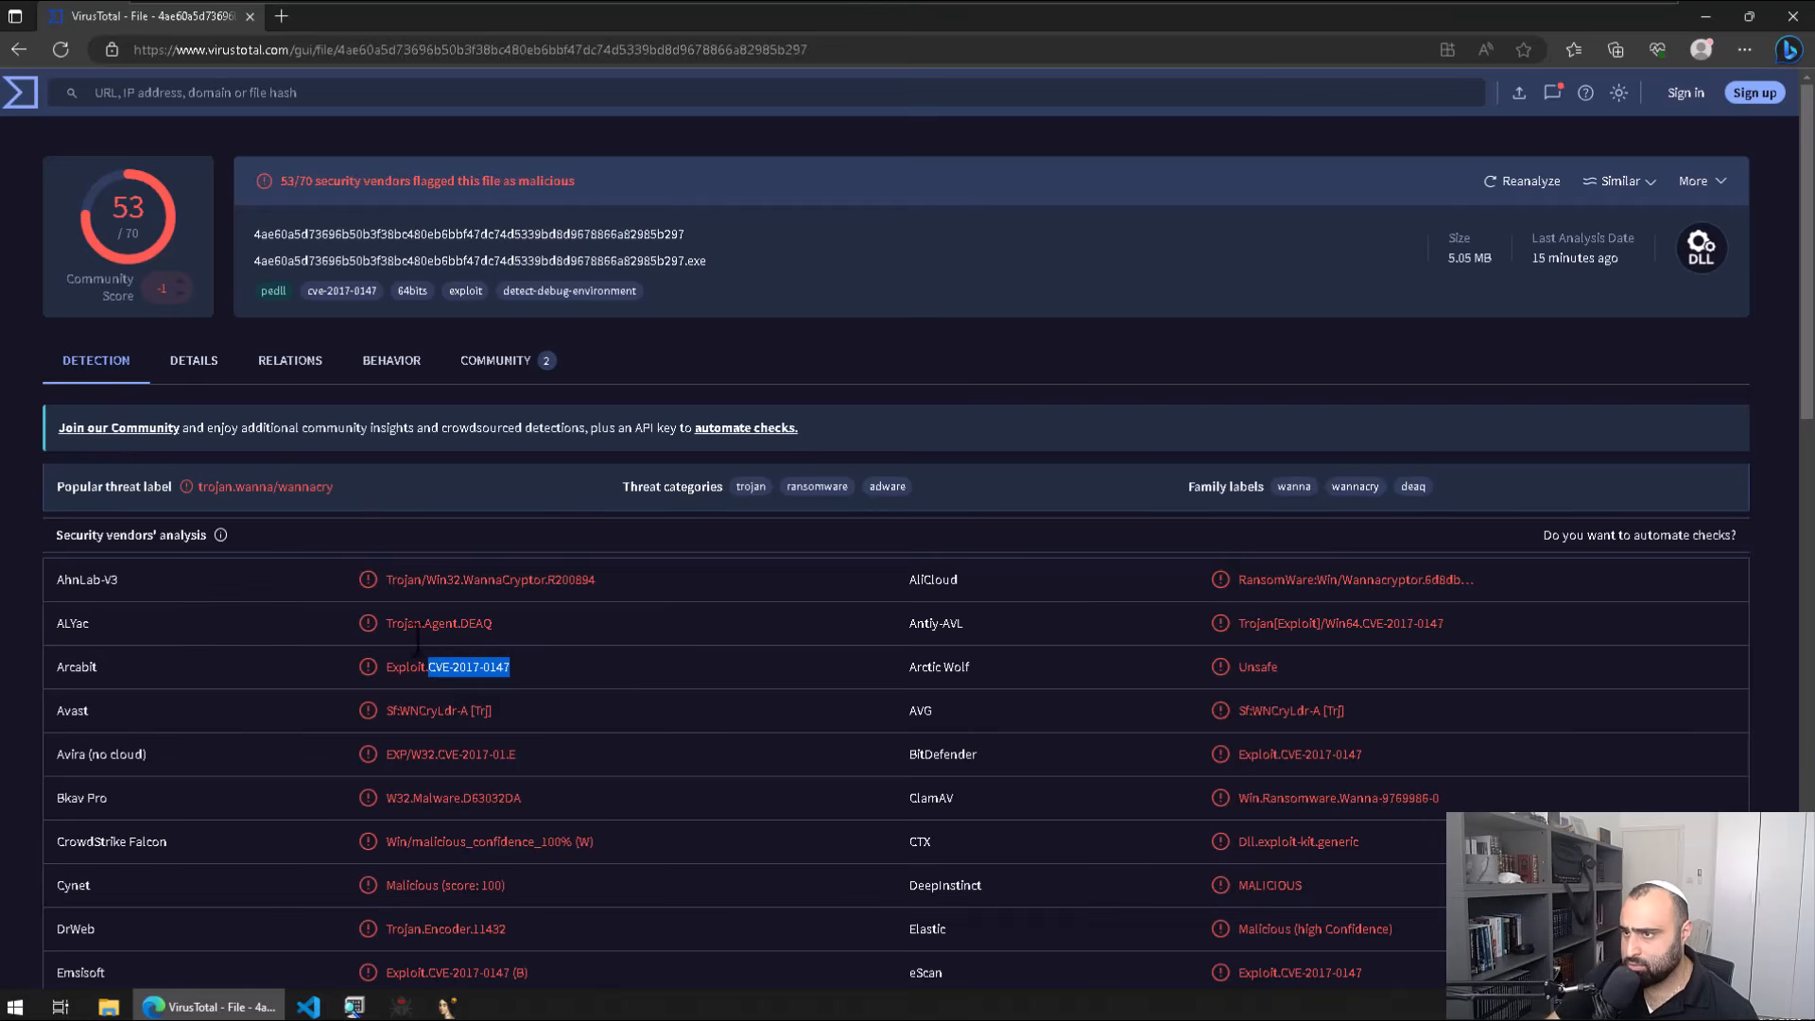
Step: Search Bing for CVE-2017-0147 in a new tab and read the NVD description
click(281, 16)
key(ctrl+v)
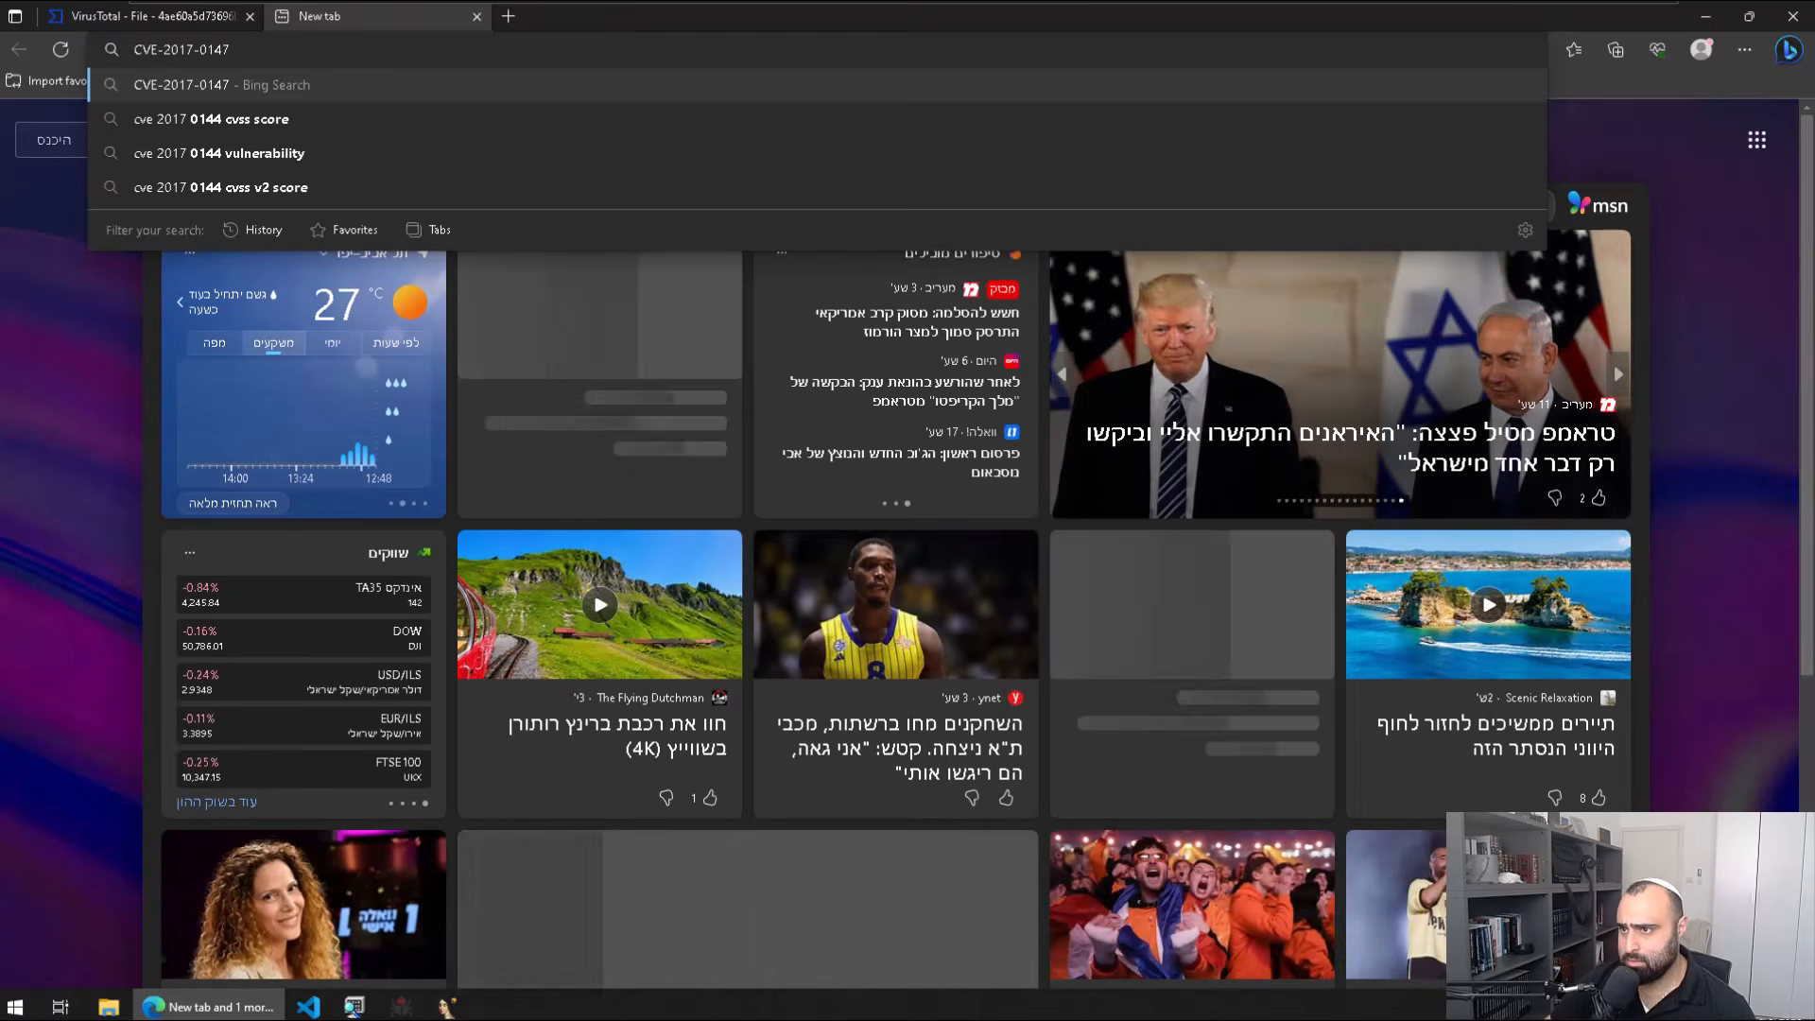
key(Return)
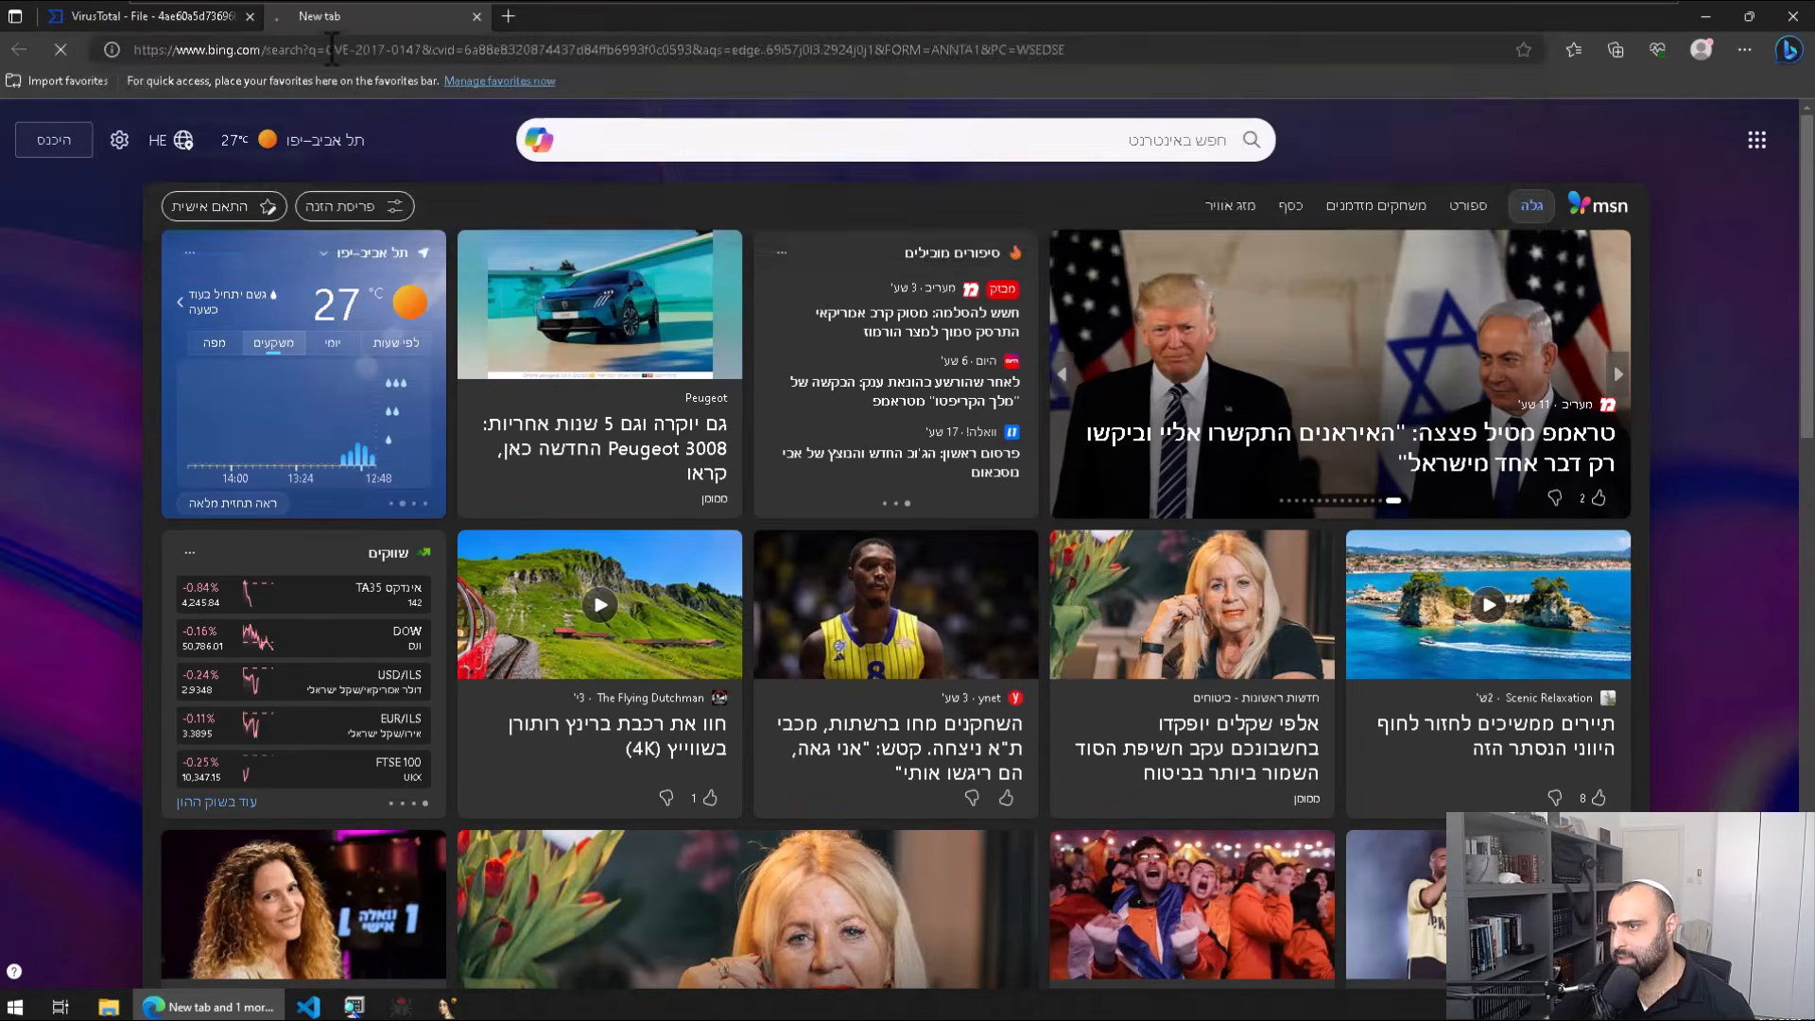
drag(597, 689, 603, 695)
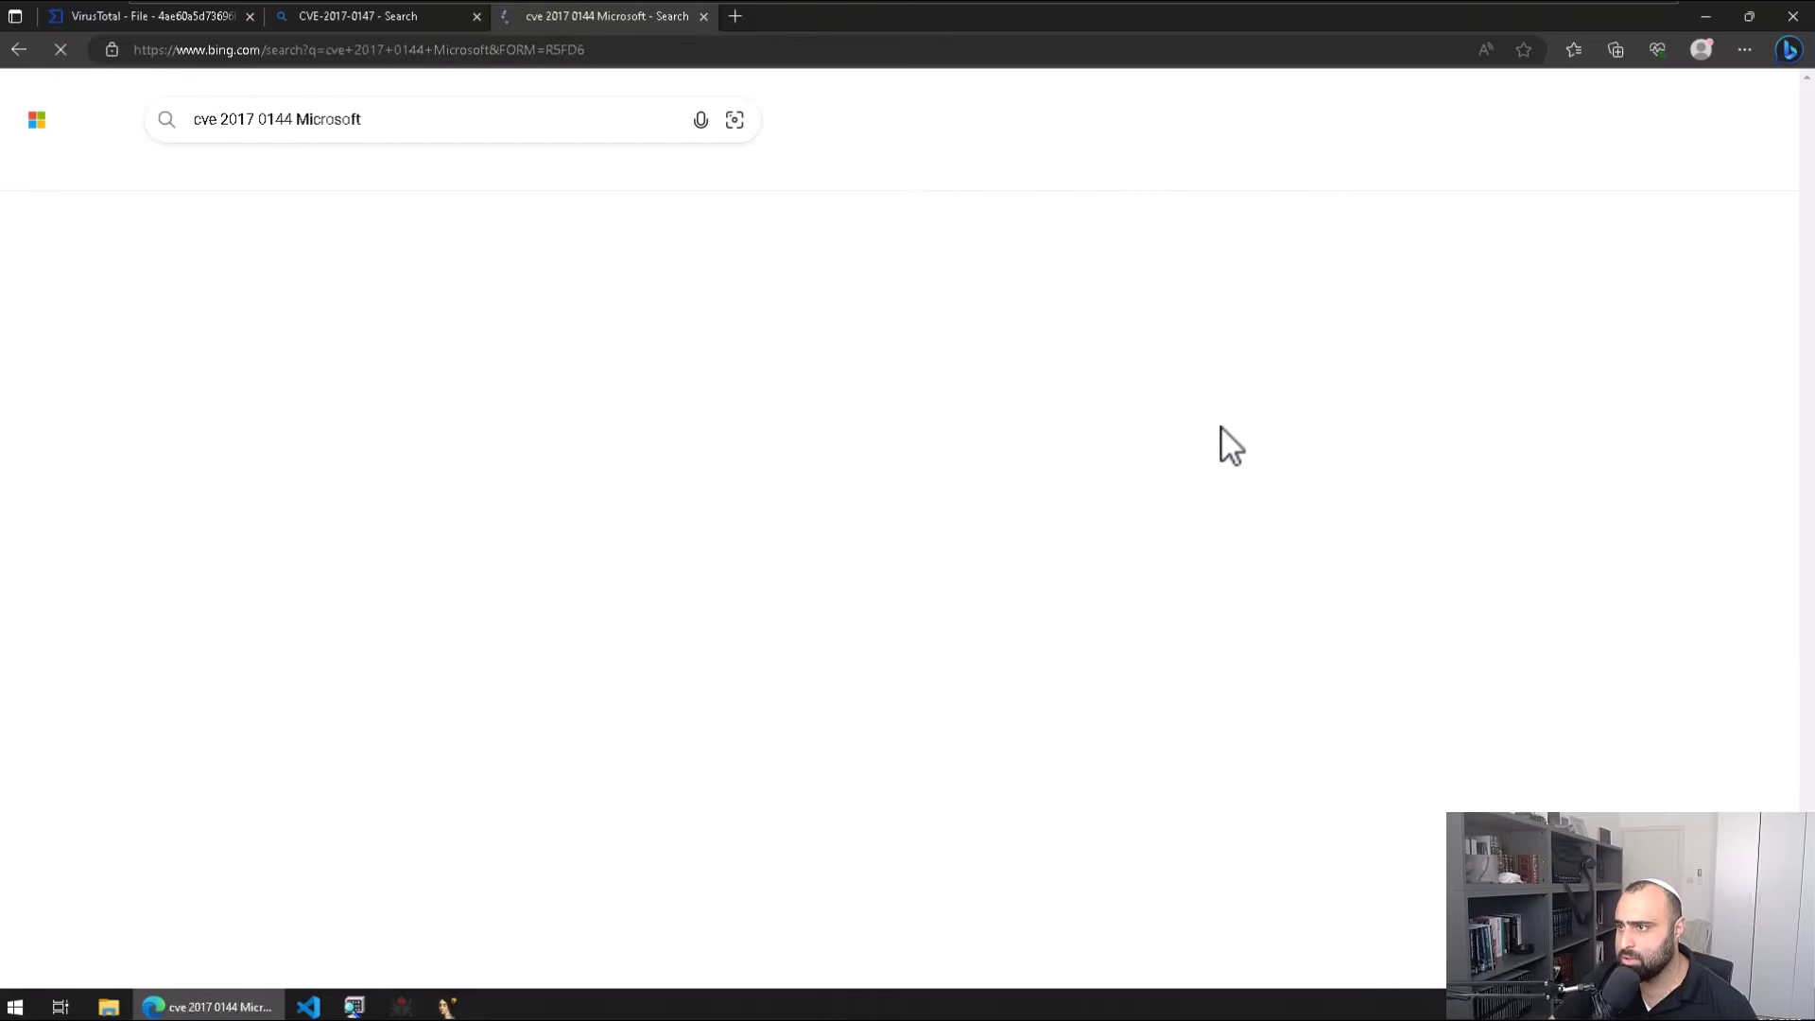
click(704, 15)
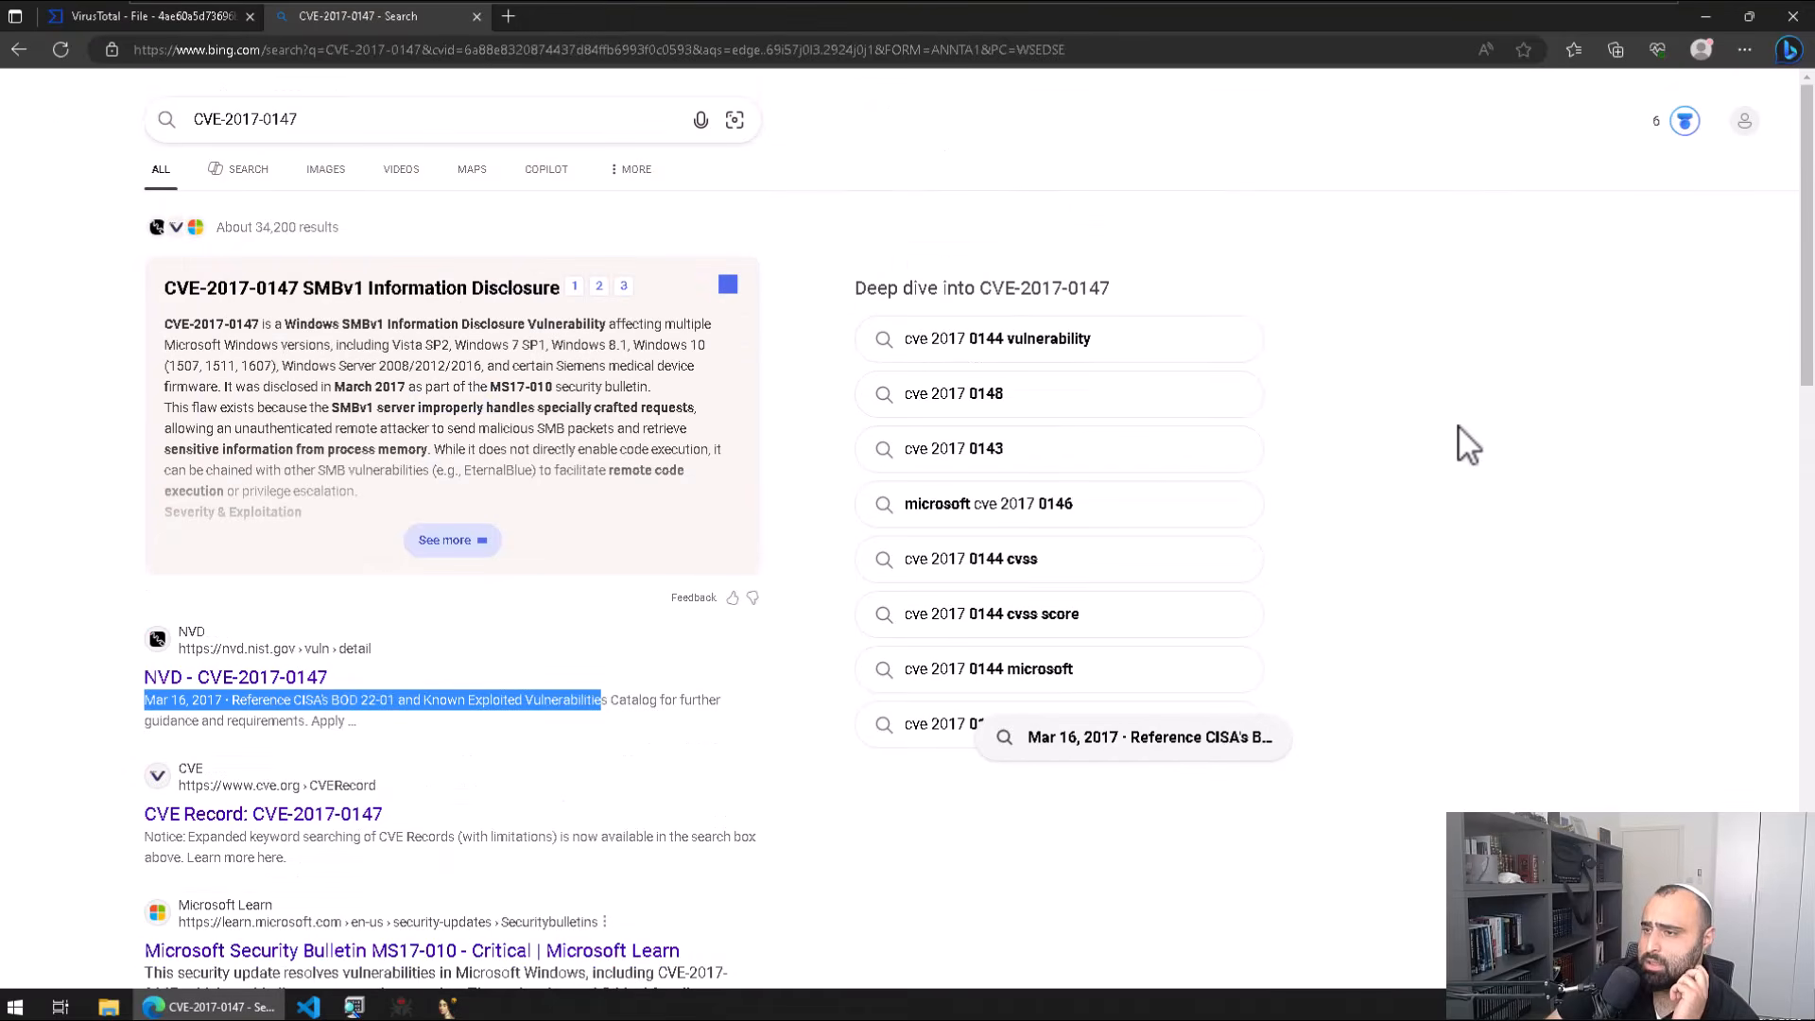
Step: Return to the VirusTotal report and select Huorong's TrojanDropper verdict
click(477, 16)
scroll(819, 742, down, 3)
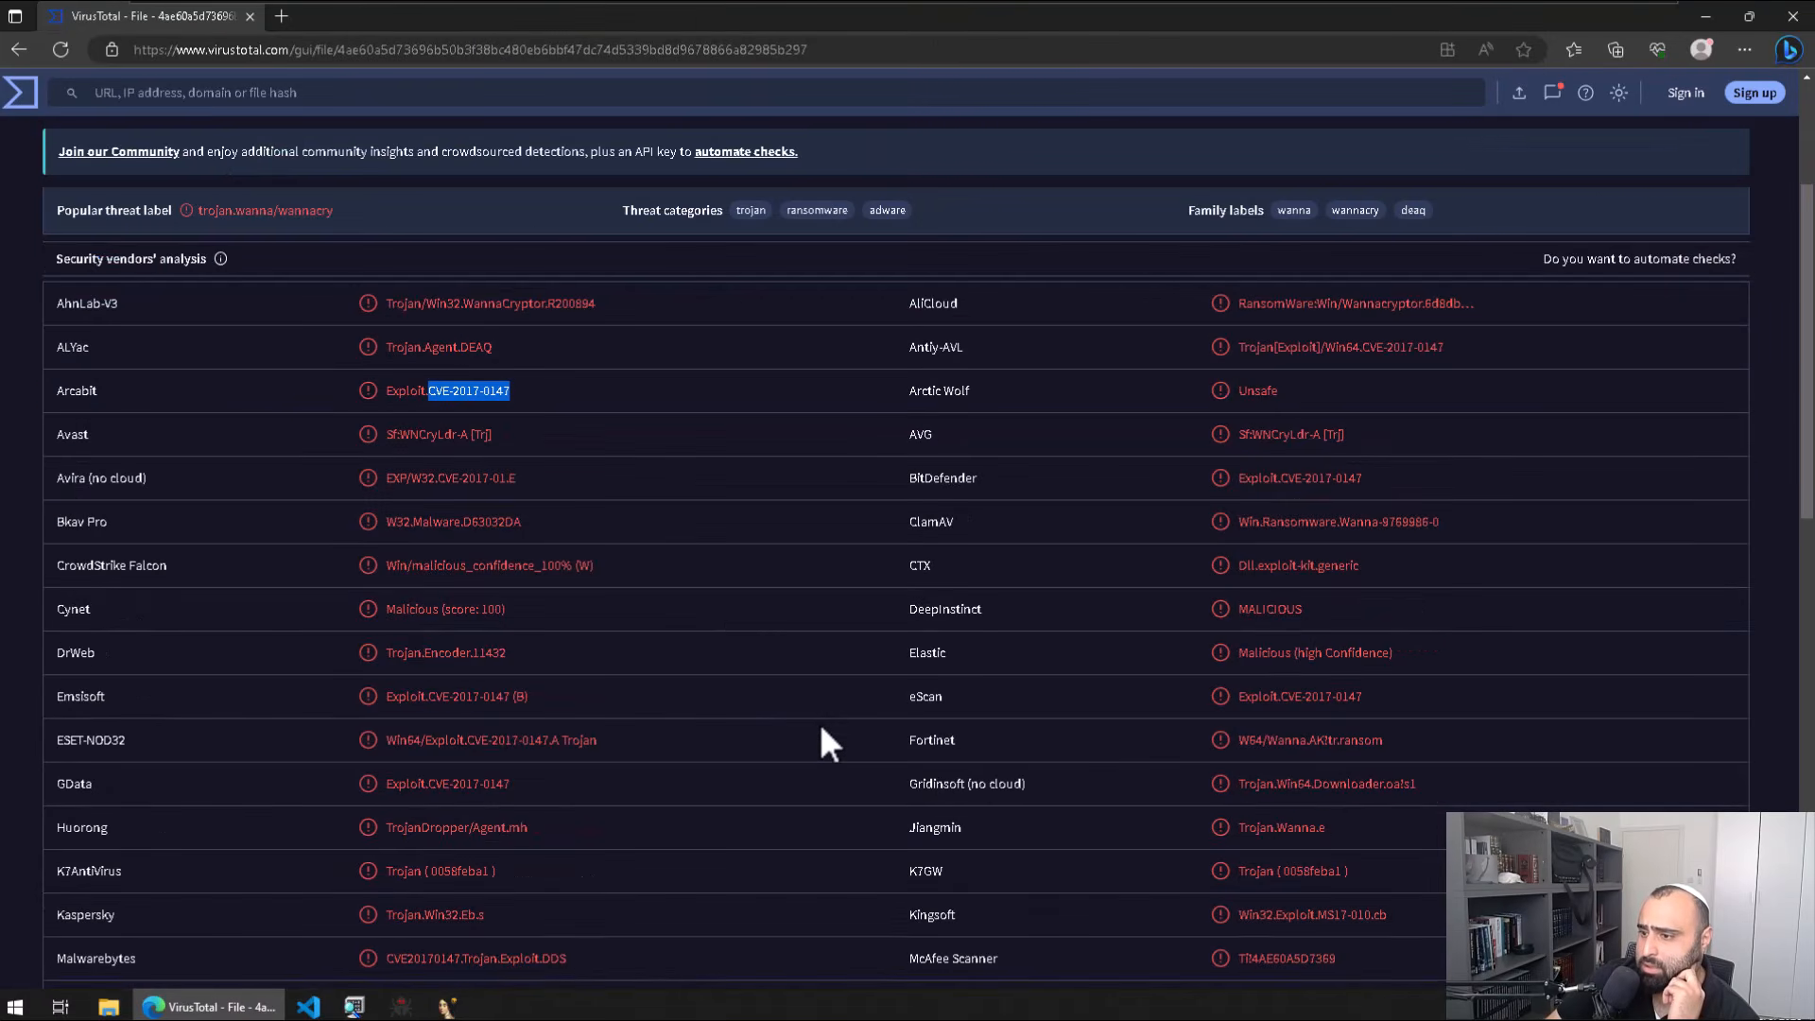
click(824, 728)
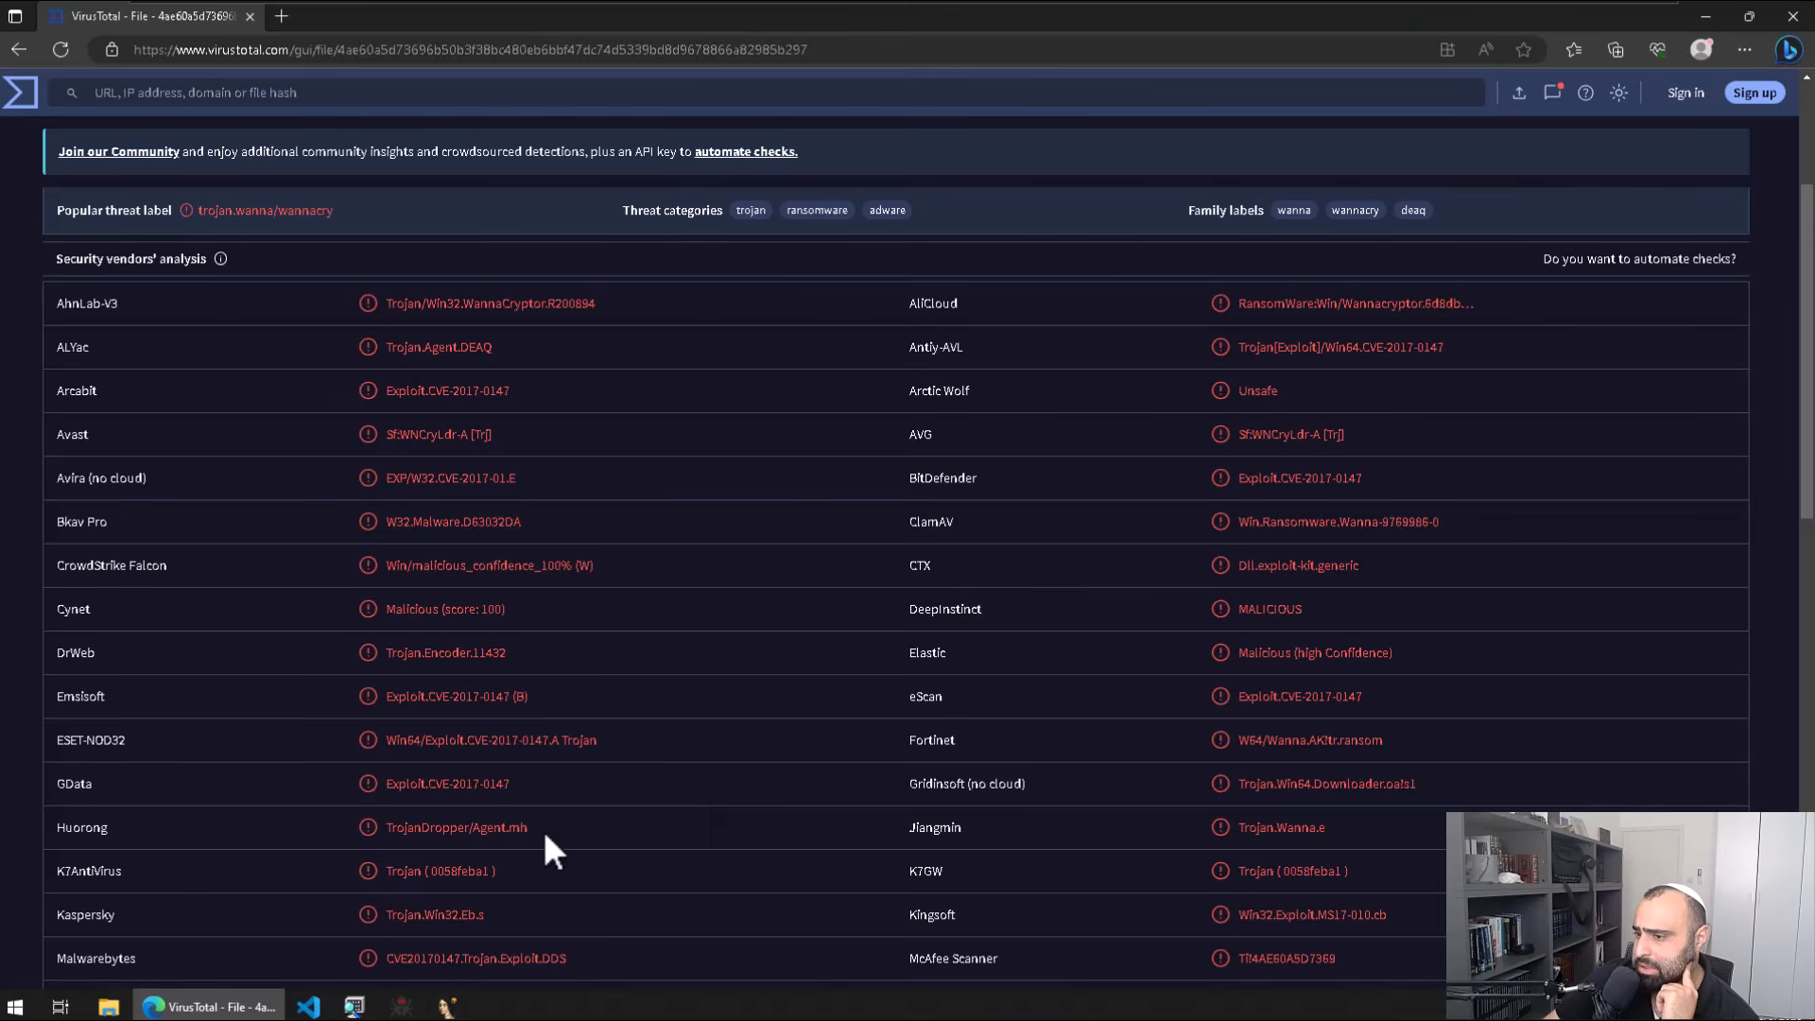
double_click(440, 828)
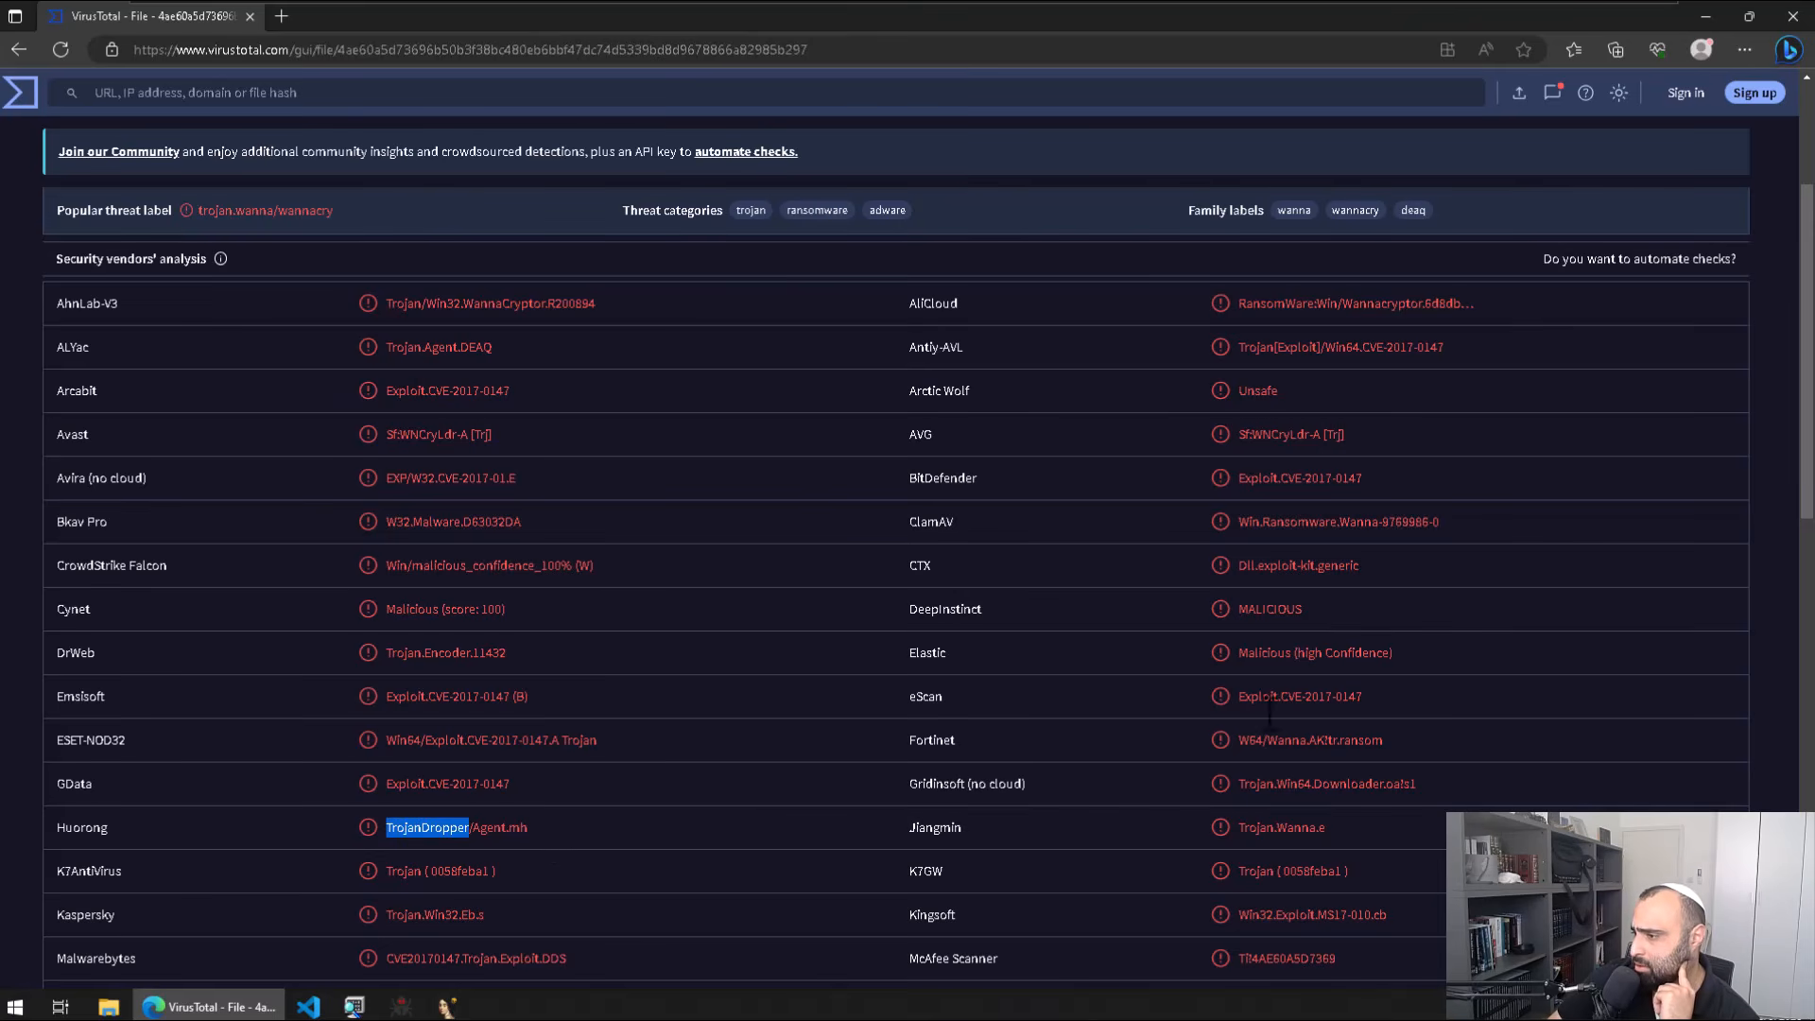
scroll(586, 586, up, 3)
Step: Look over the Details and Relations tabs, then open contacted IP 162.159.36.2
click(194, 363)
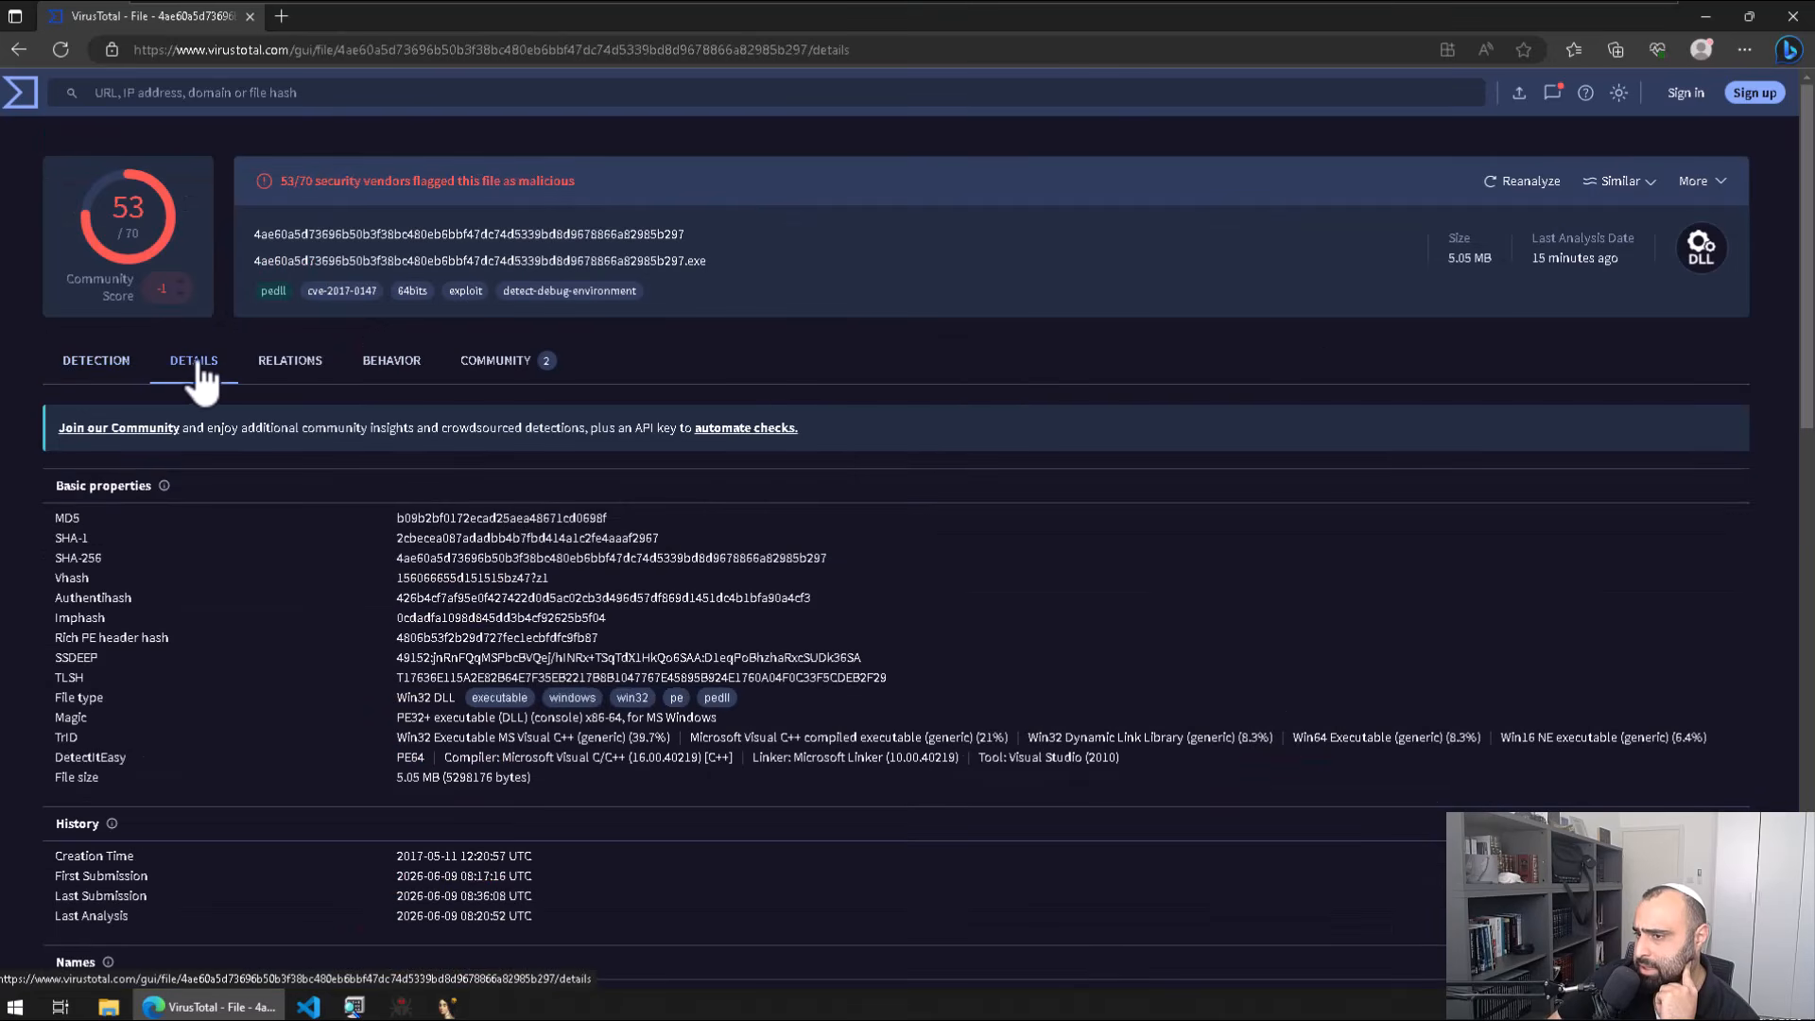
scroll(487, 567, down, 12)
scroll(498, 588, up, 12)
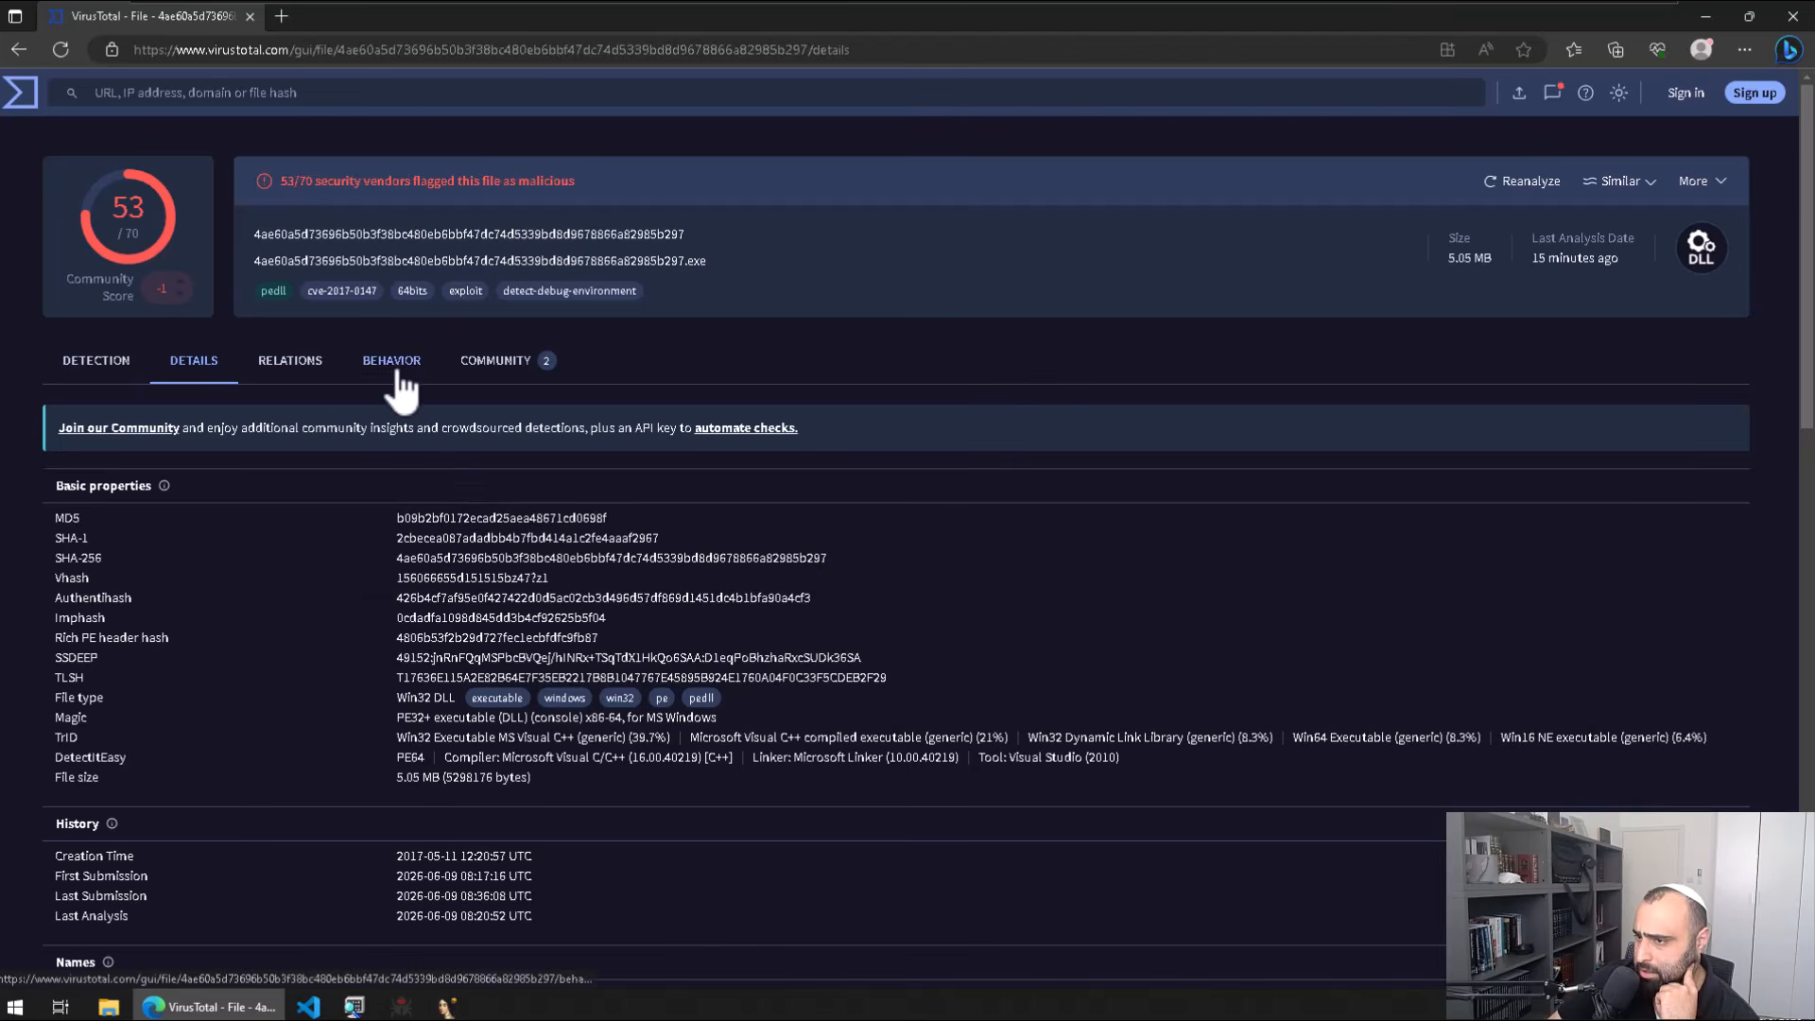
click(295, 364)
scroll(300, 519, down, 4)
scroll(310, 517, up, 4)
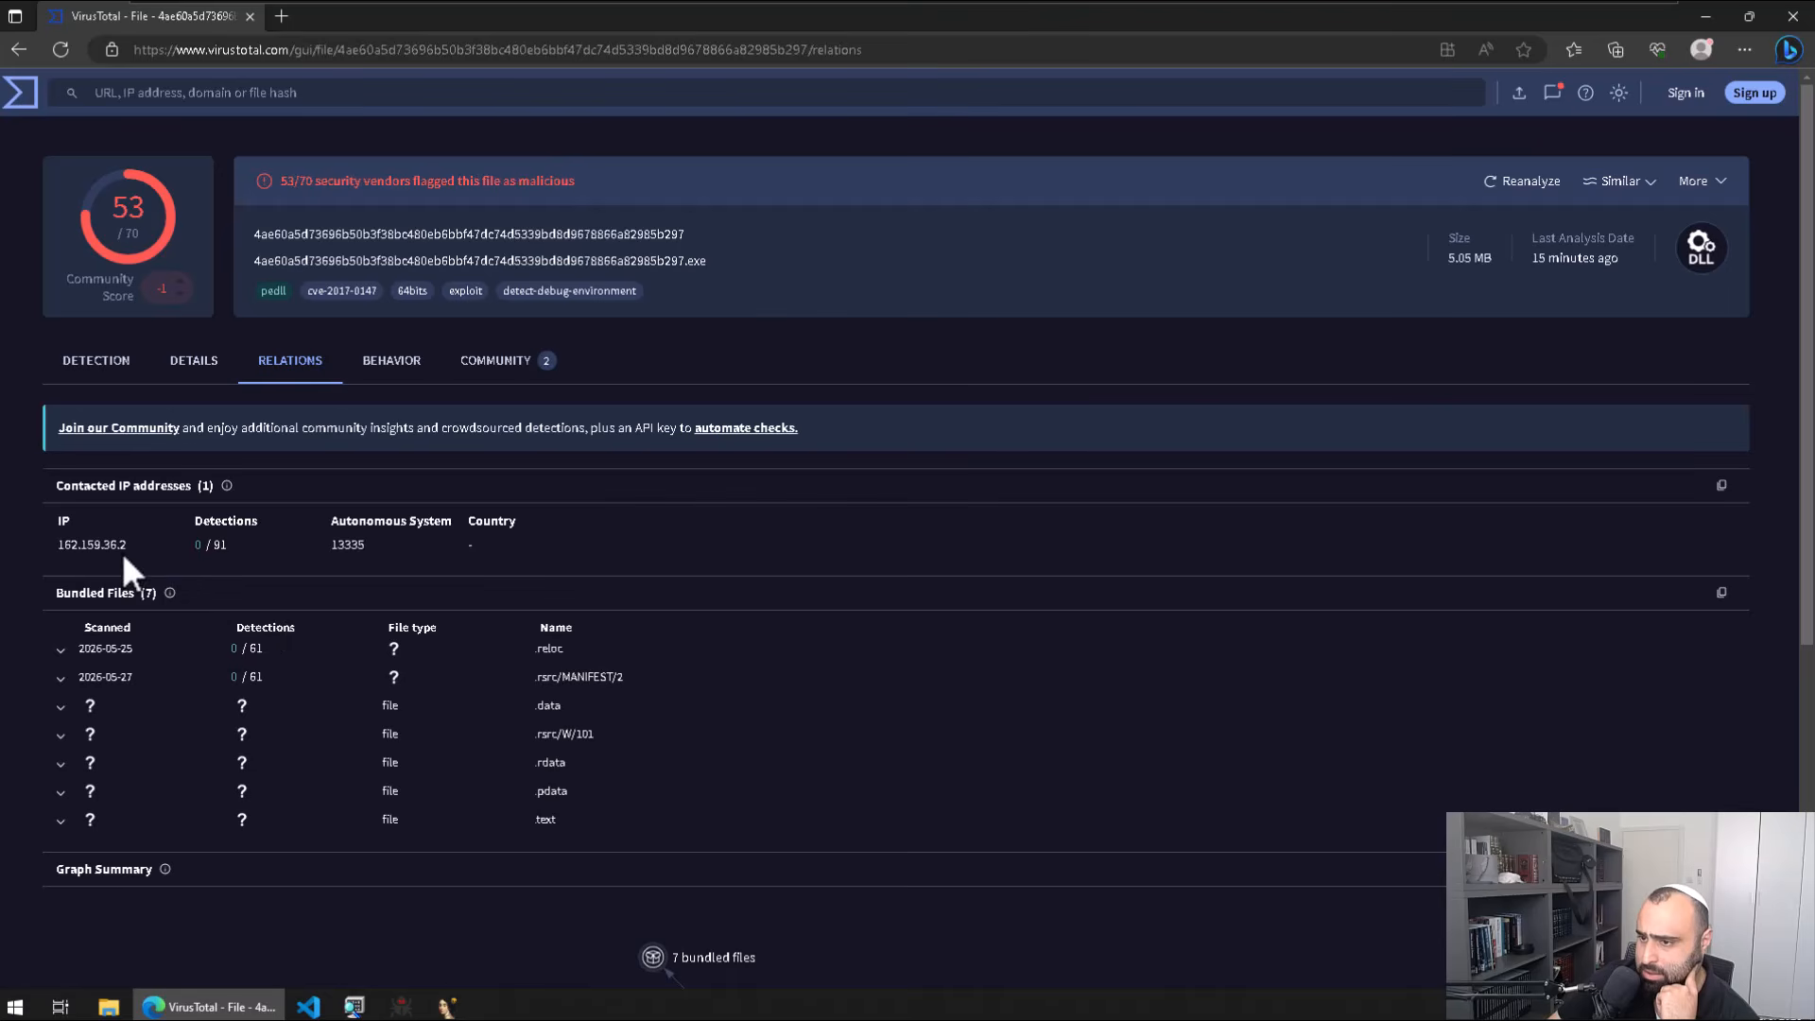
right_click(185, 691)
drag(98, 597, 106, 586)
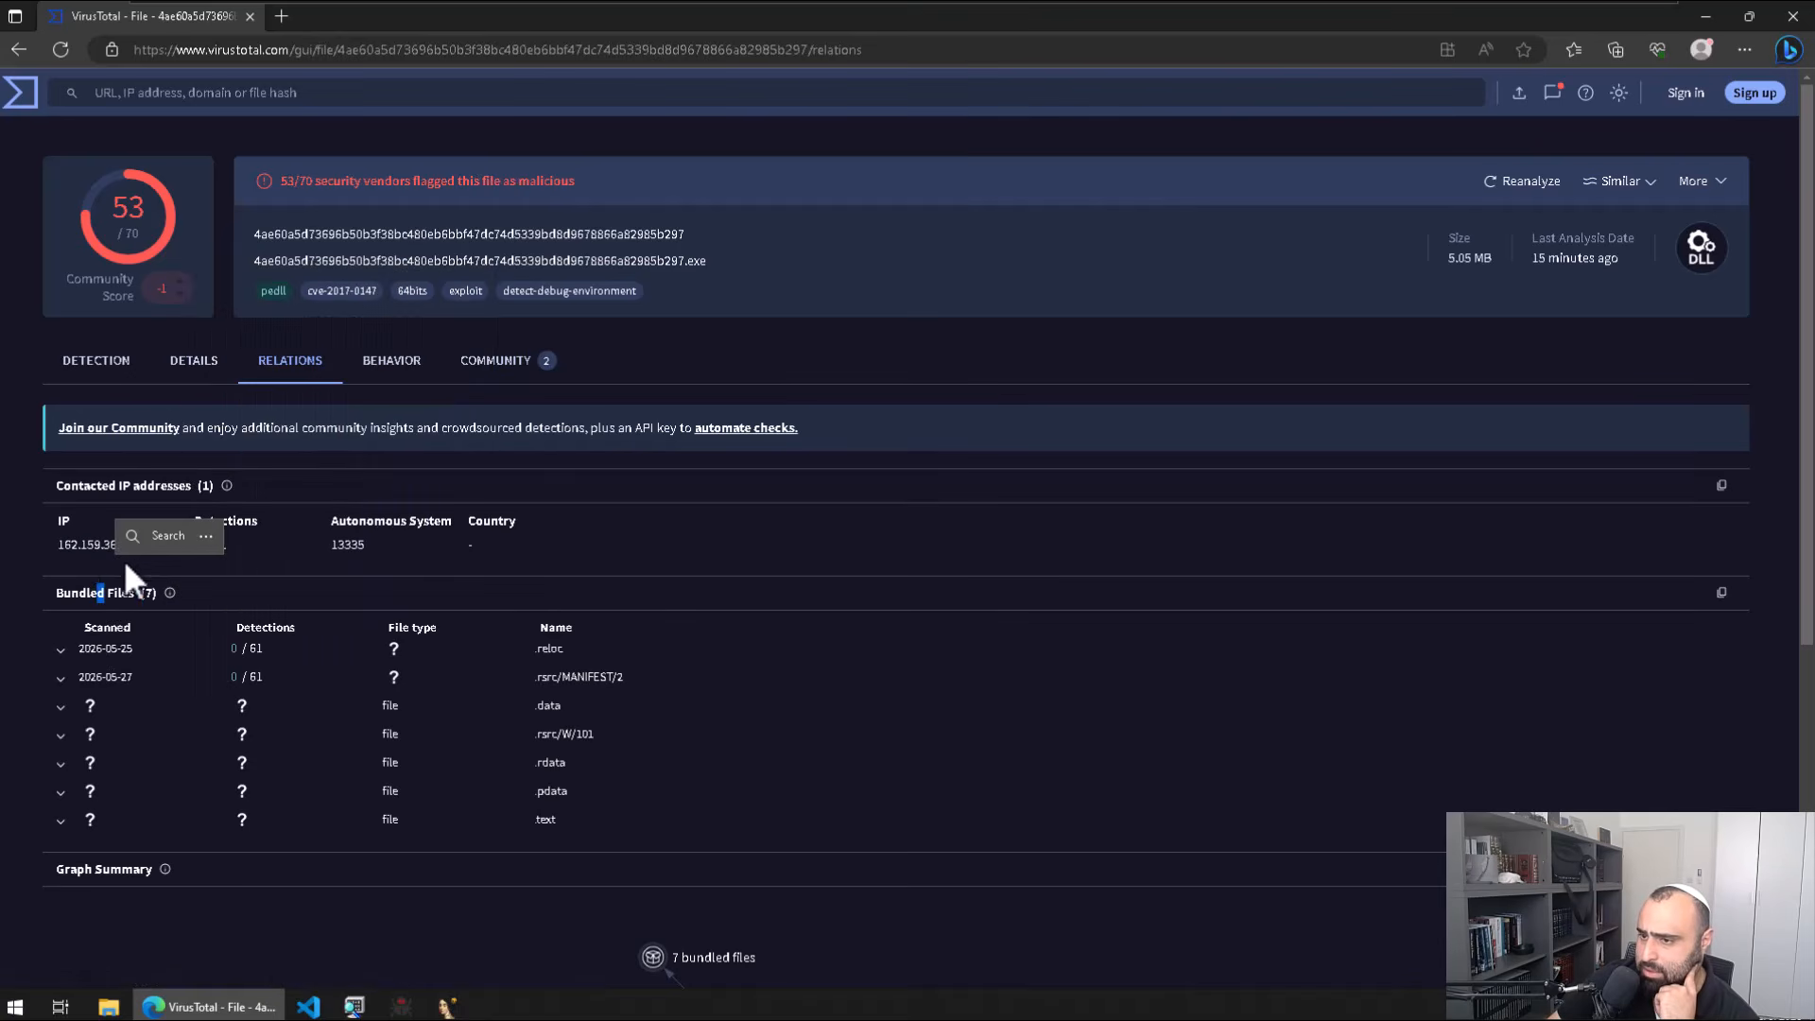
click(105, 545)
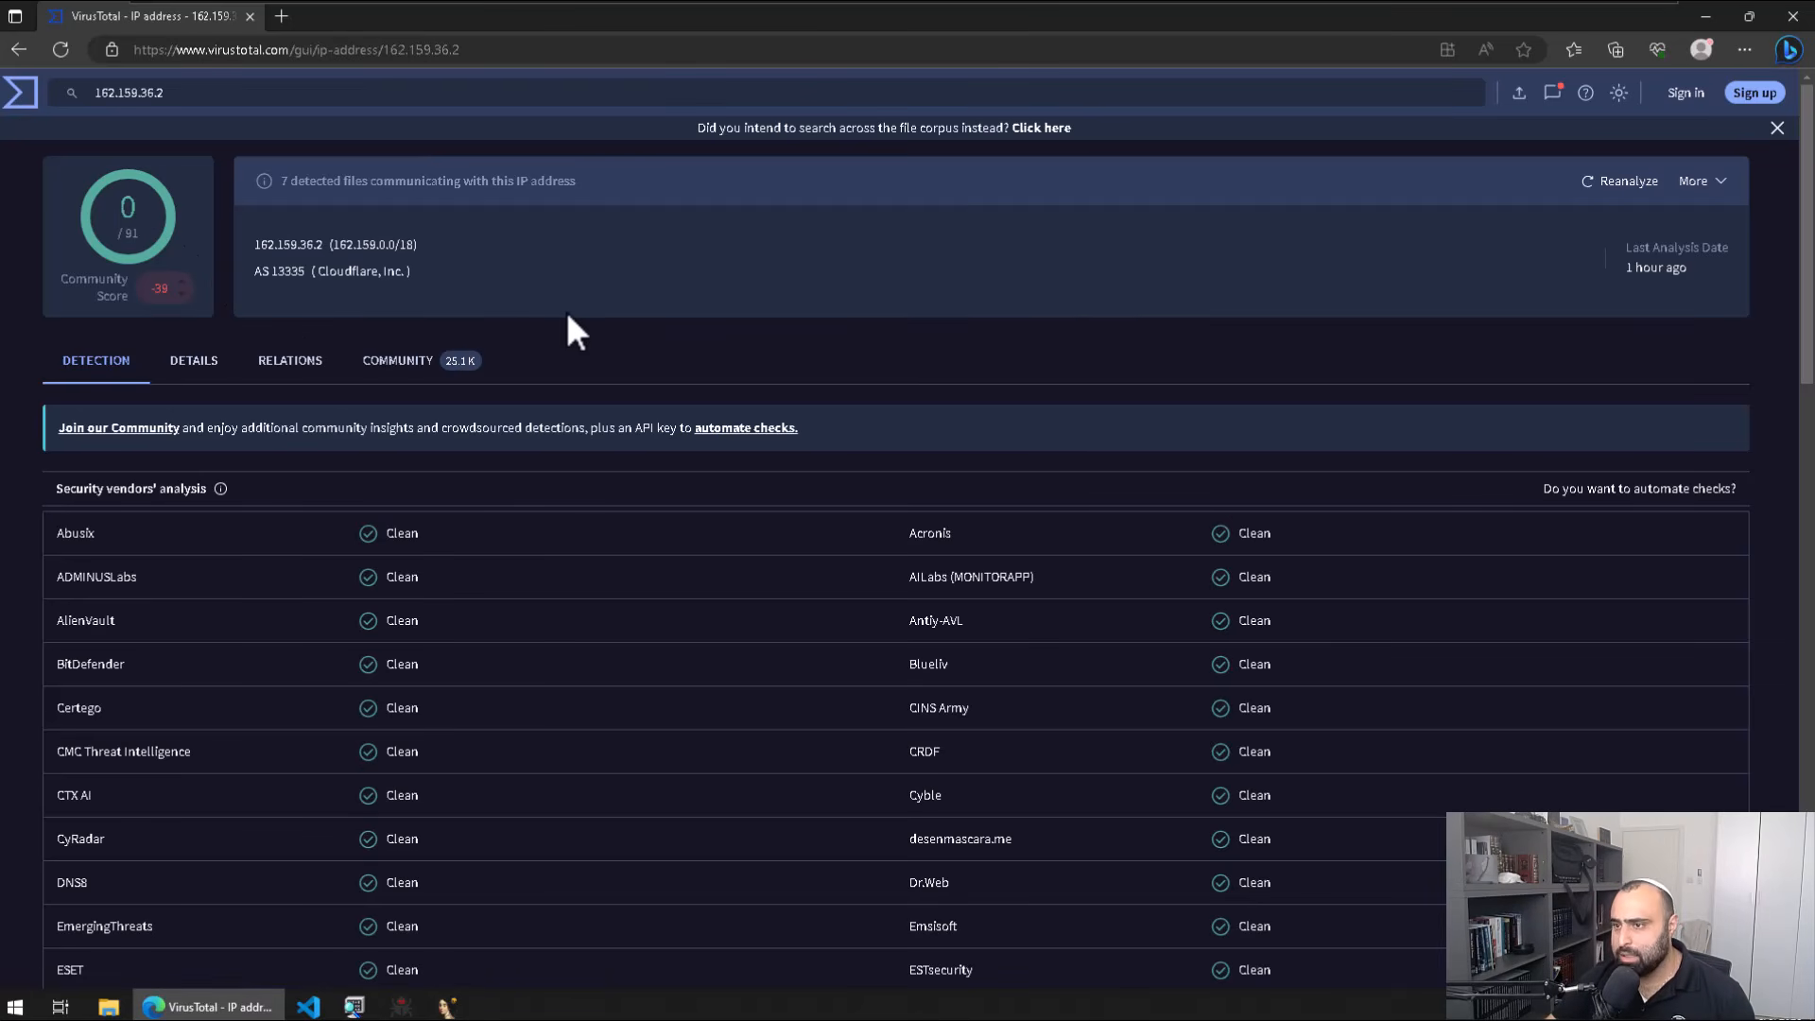
Step: View 162.159.36.2's Community tab, scroll through its 46 votes and 12 comments, then select the IP
click(408, 367)
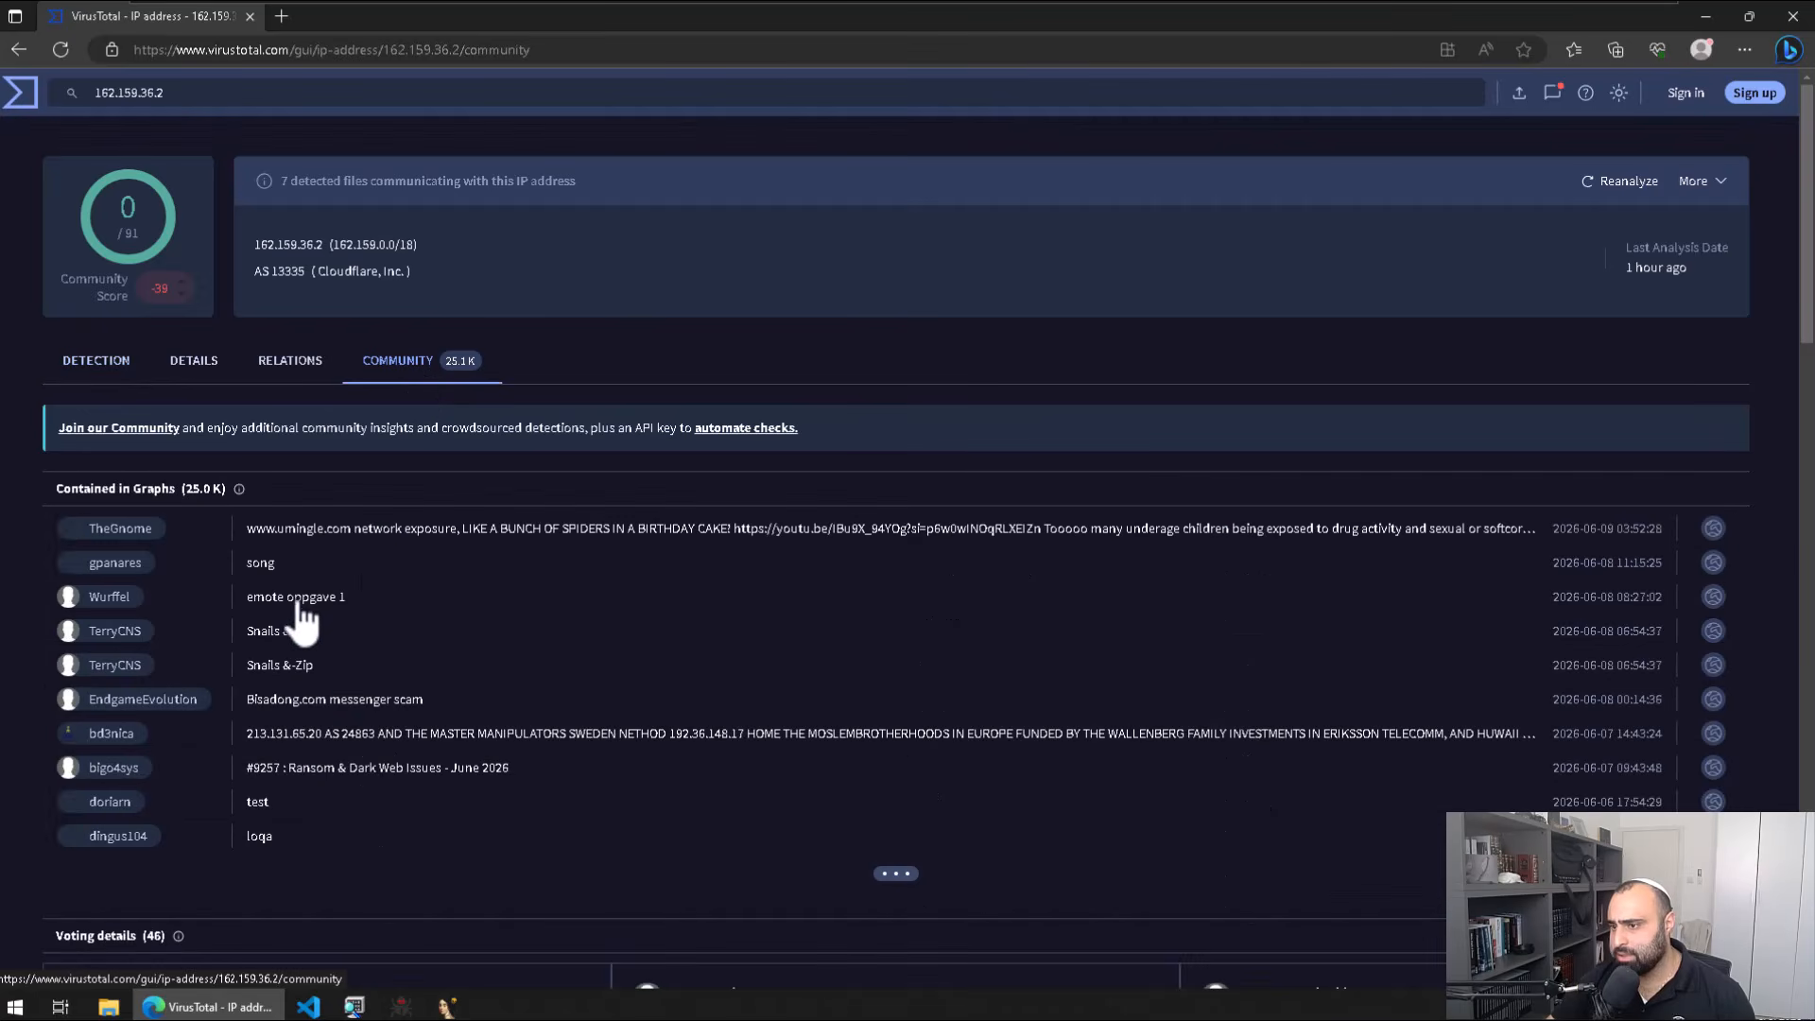
scroll(405, 566, down, 5)
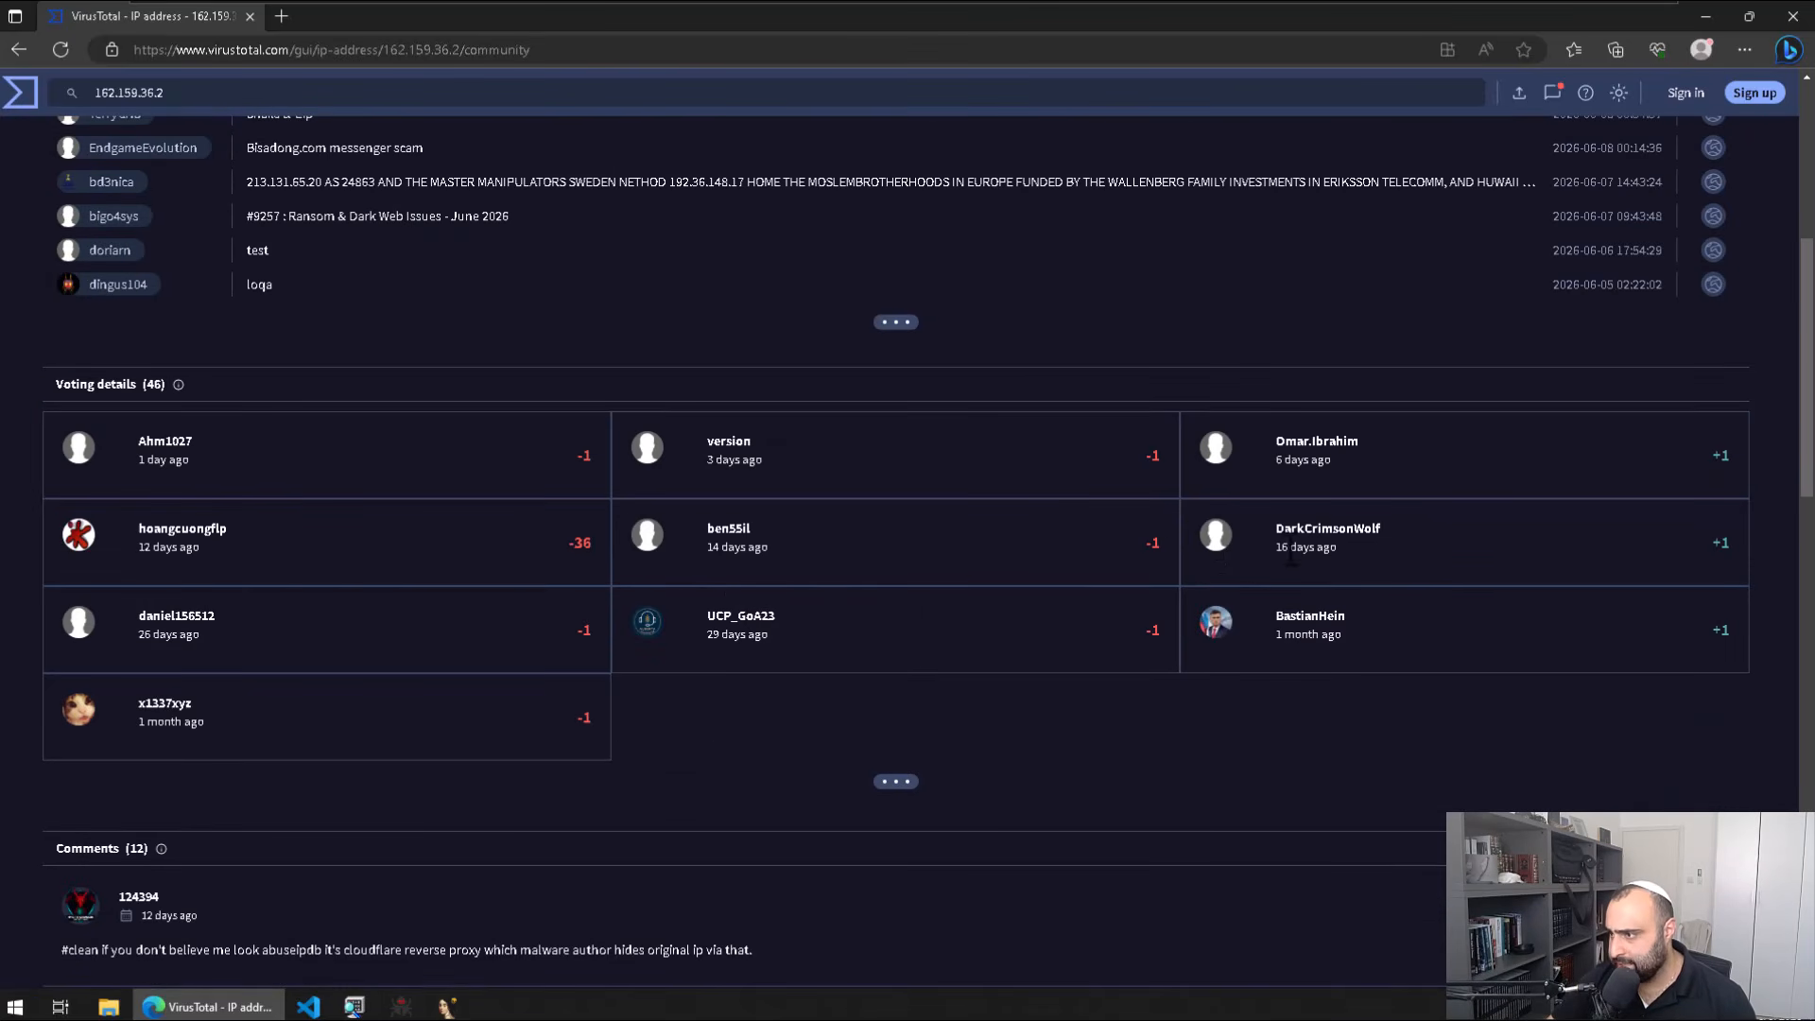
scroll(790, 703, down, 4)
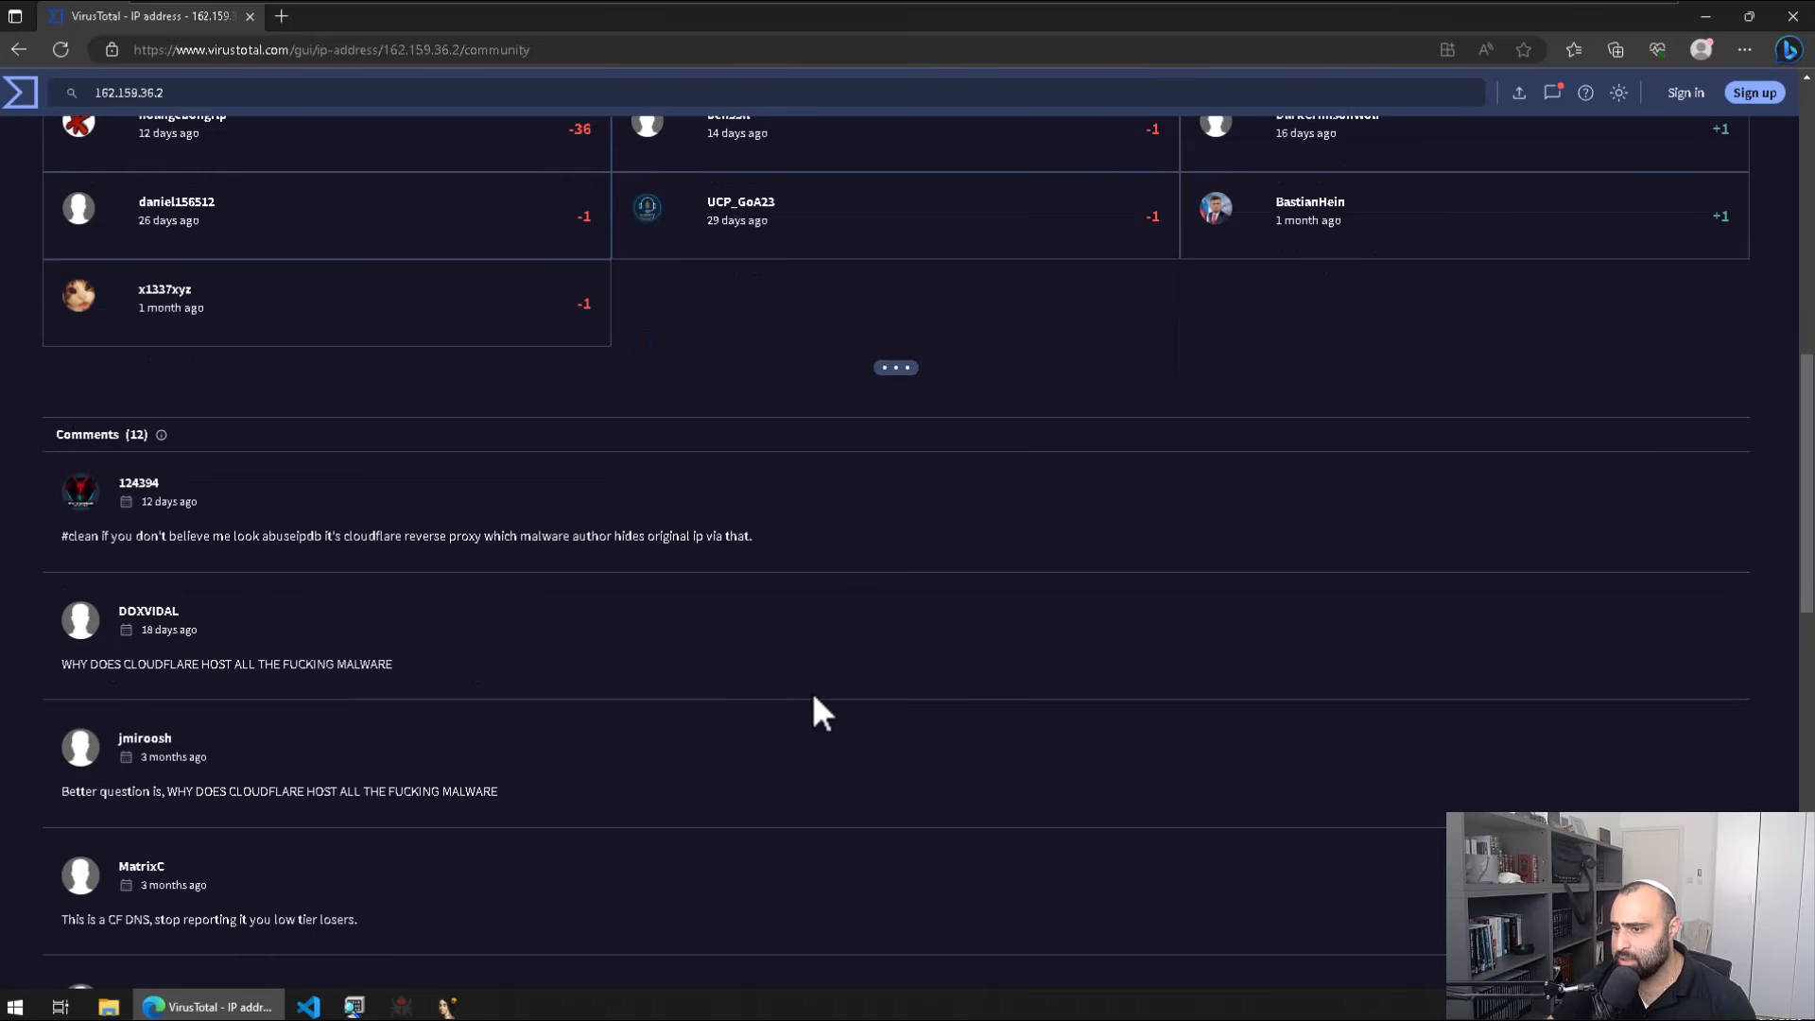
scroll(893, 529, down, 5)
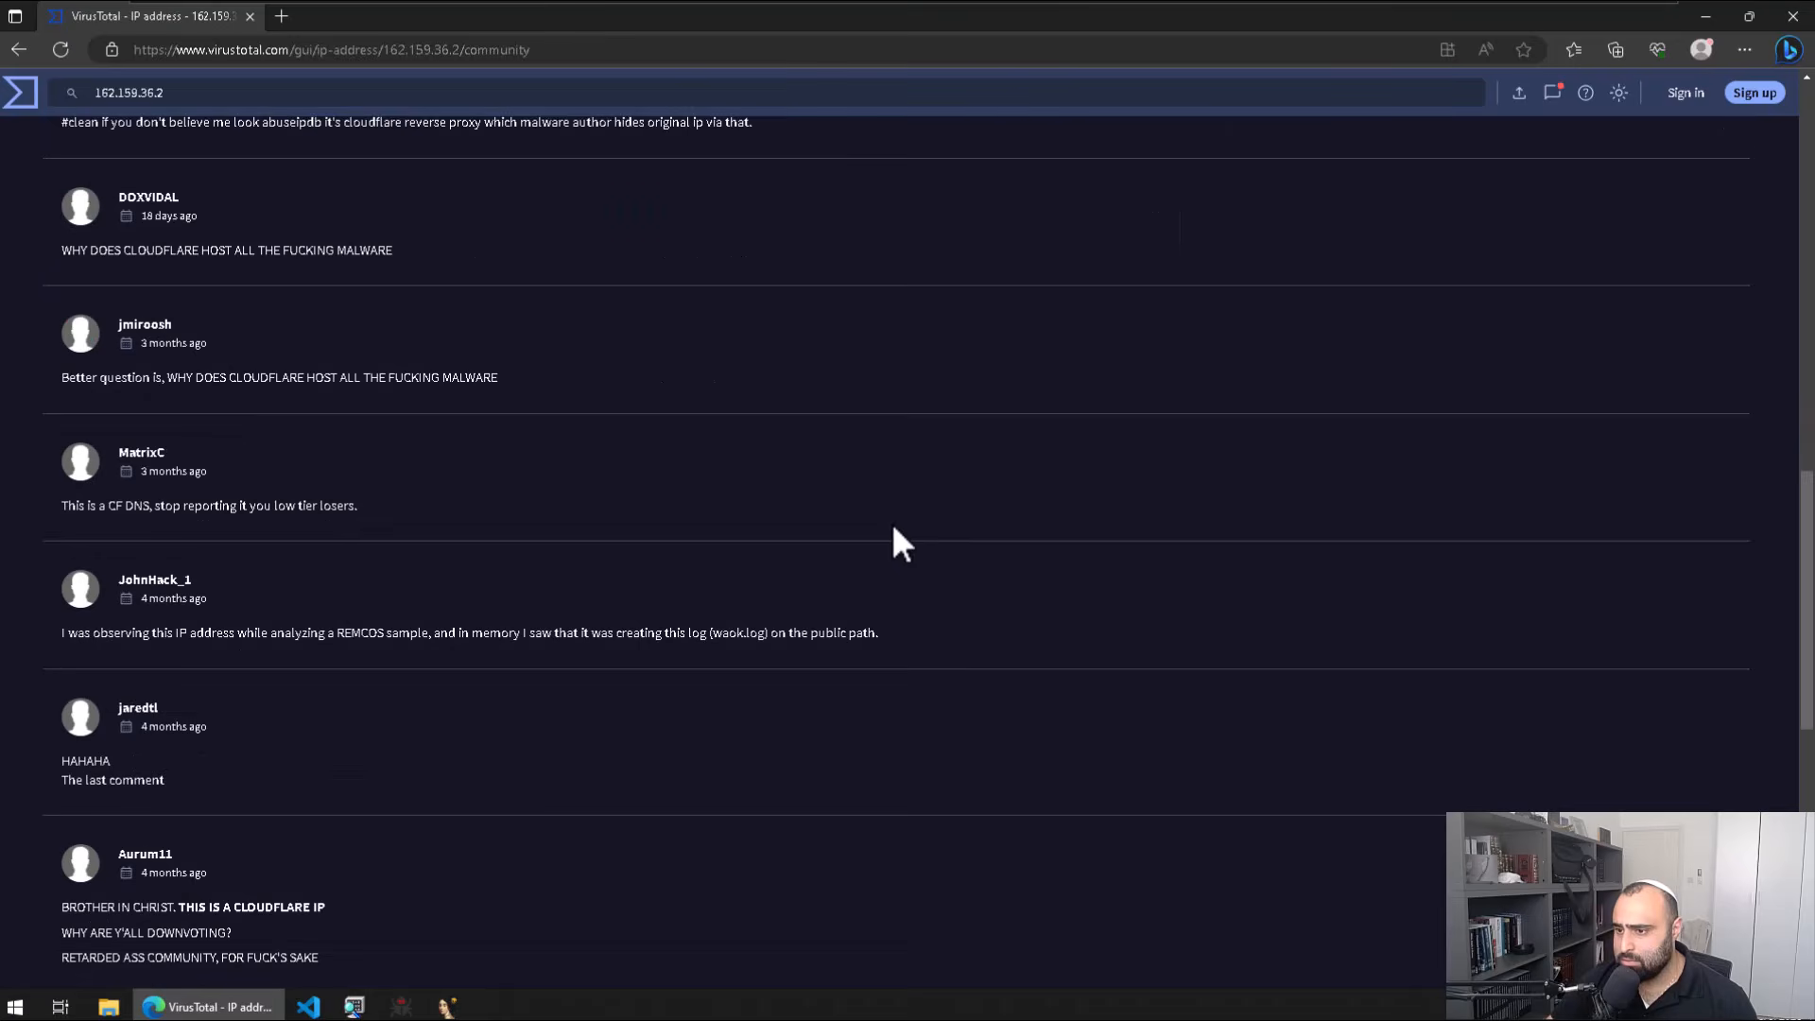
scroll(902, 524, up, 8)
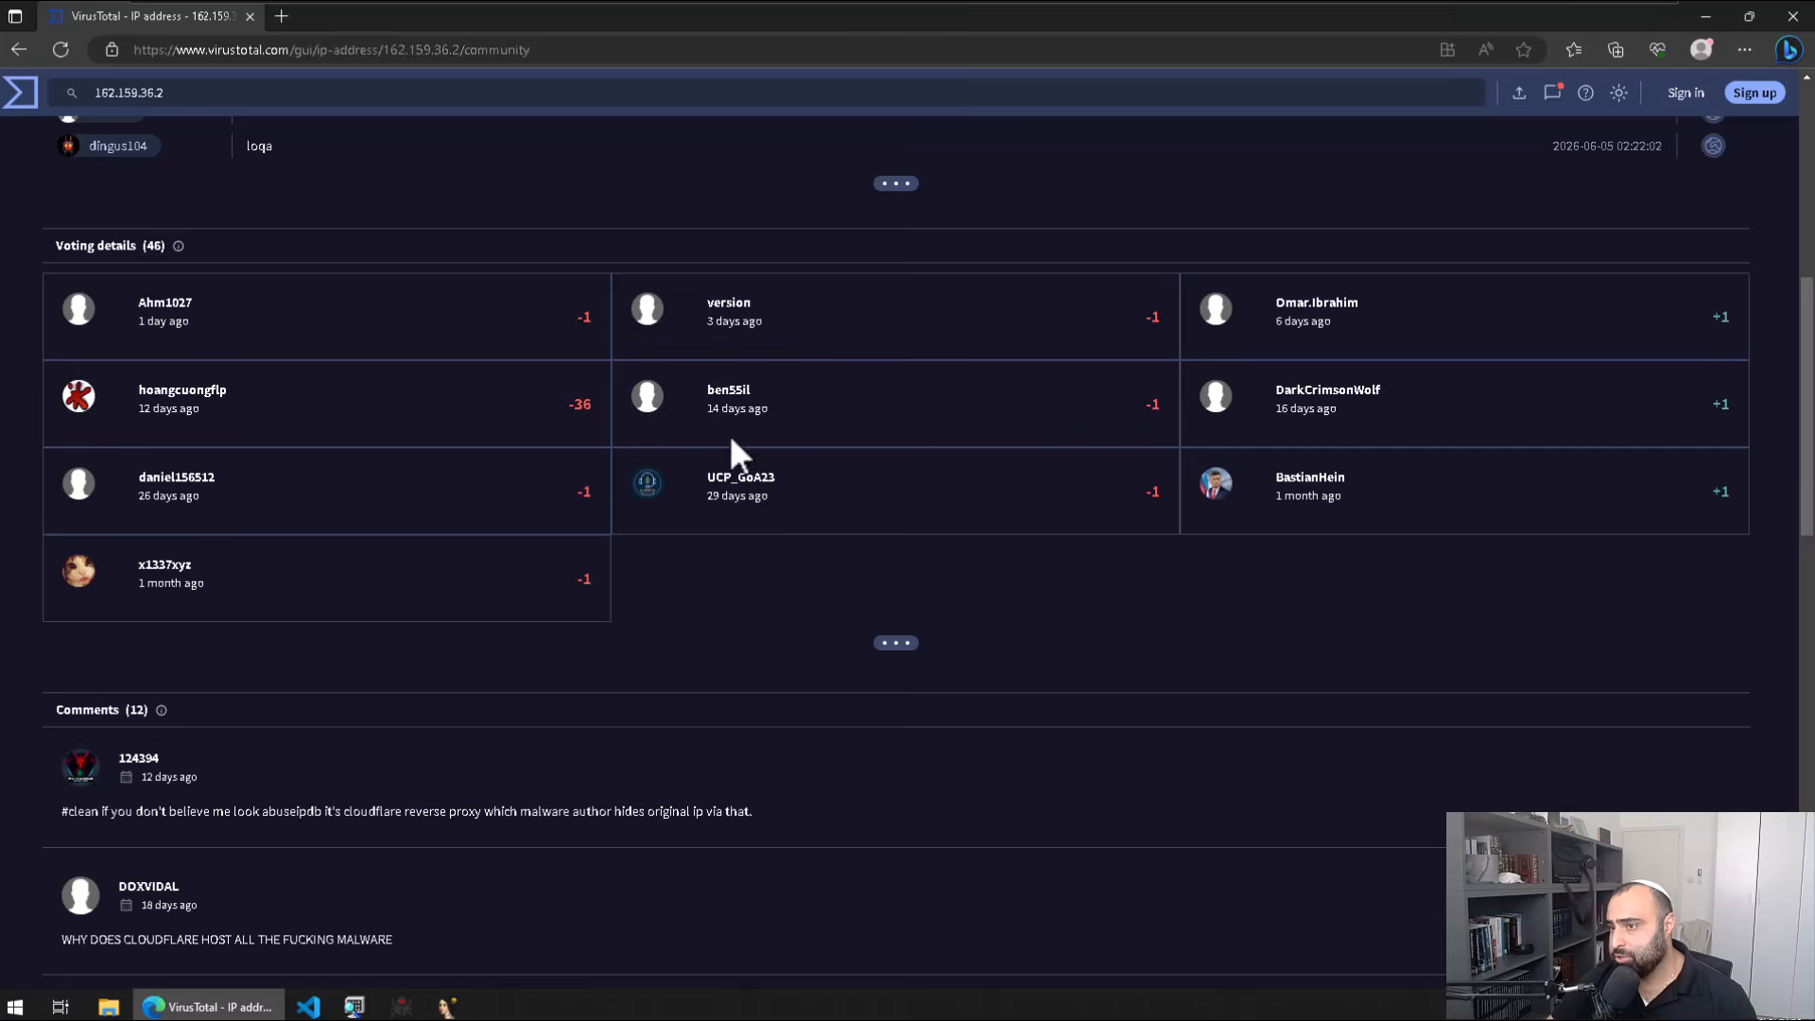
scroll(728, 416, up, 6)
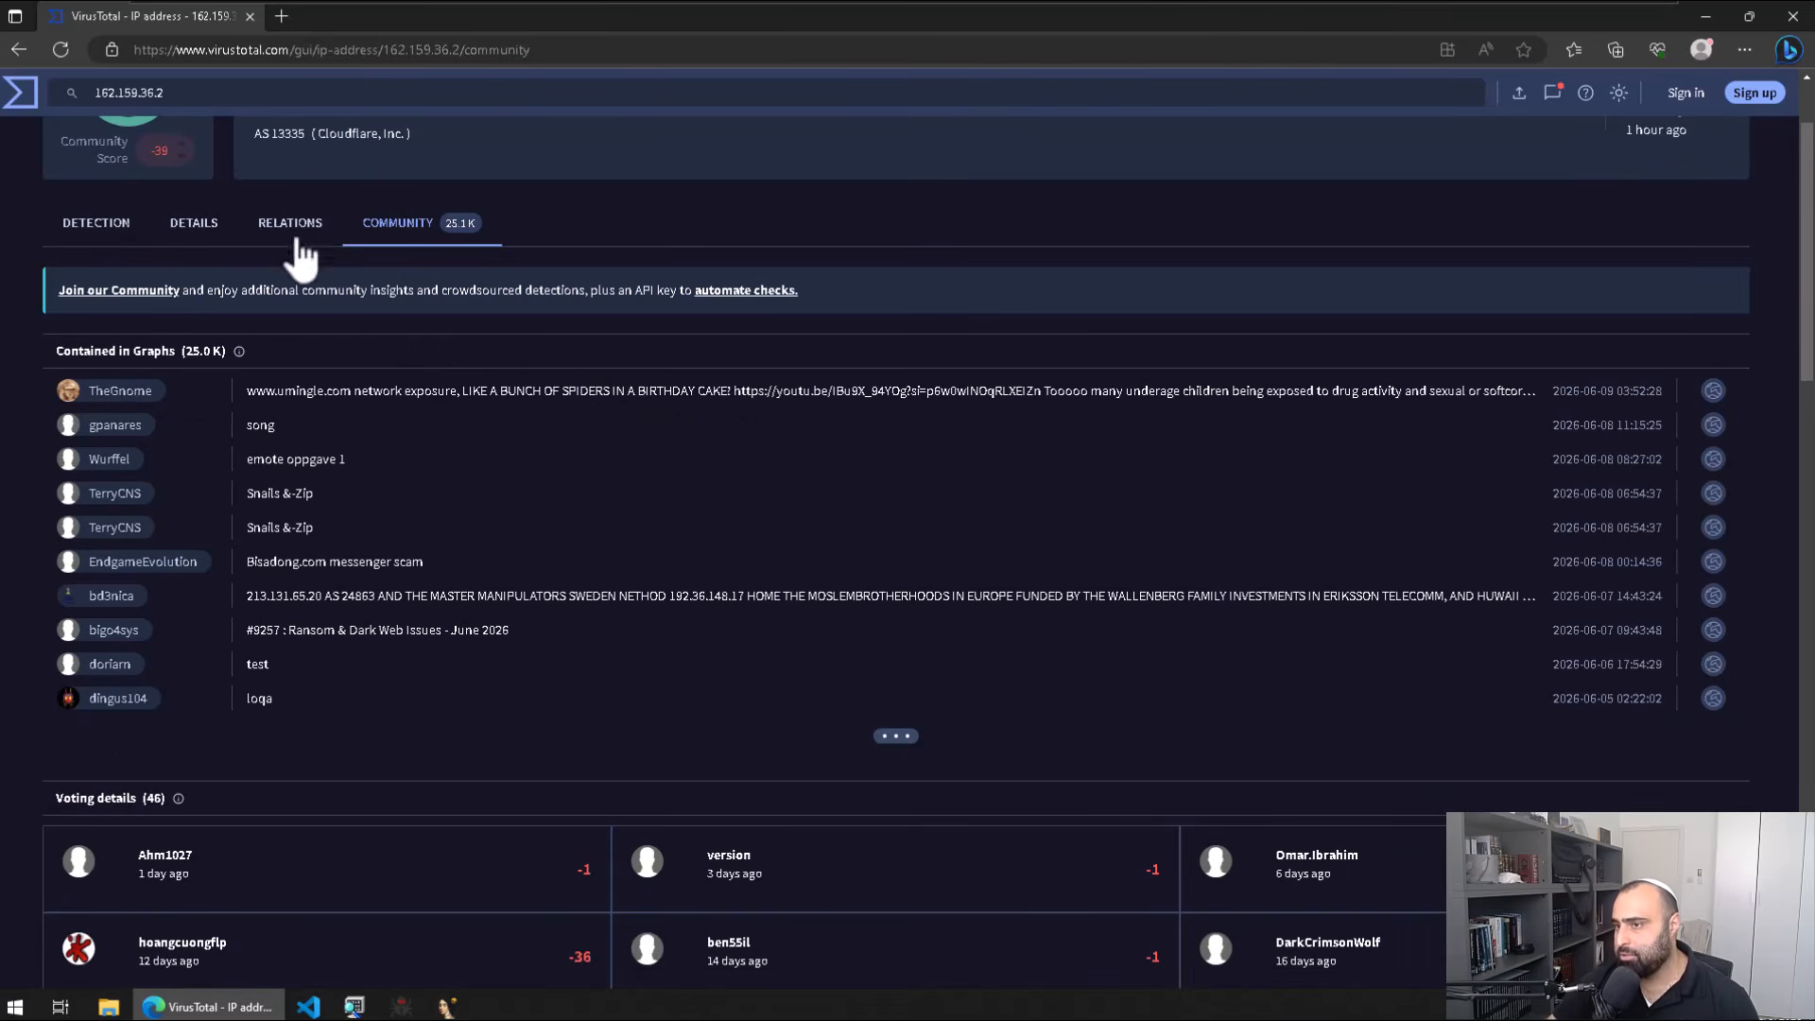
scroll(283, 236, up, 2)
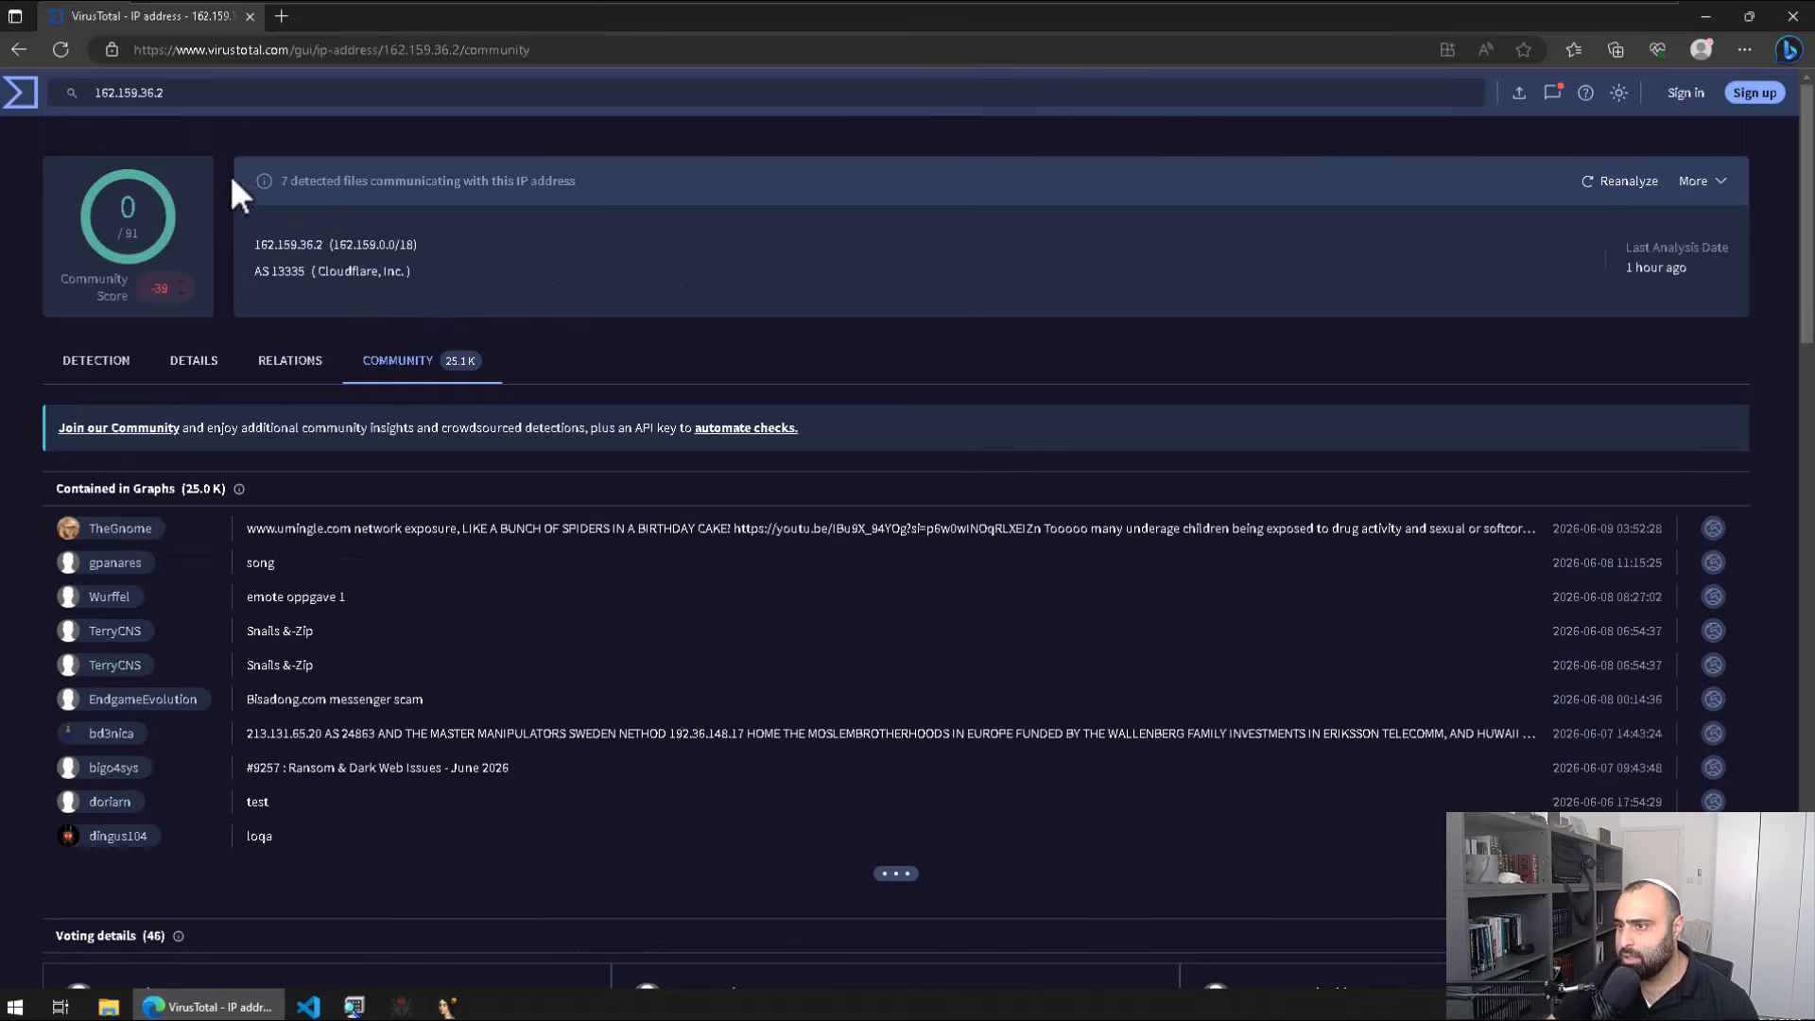
double_click(325, 238)
double_click(255, 247)
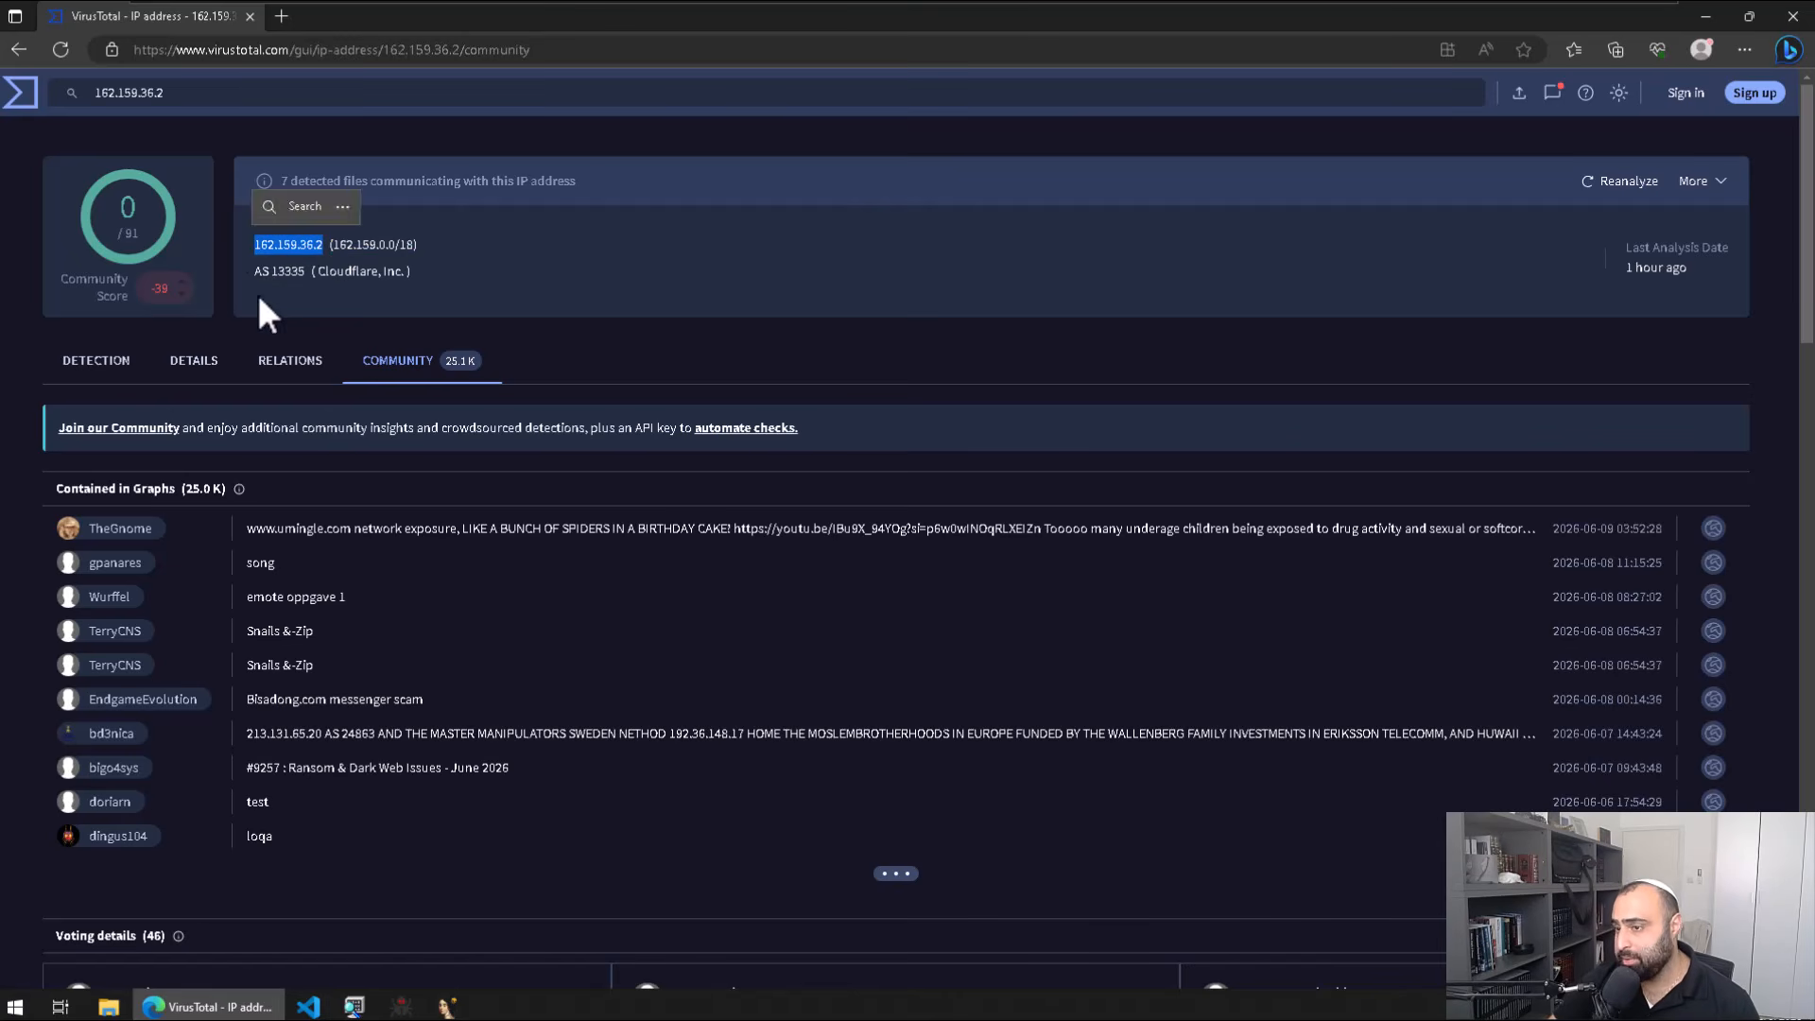
Step: Show the IP's relations and browse its passive DNS resolutions and related file tables
click(302, 373)
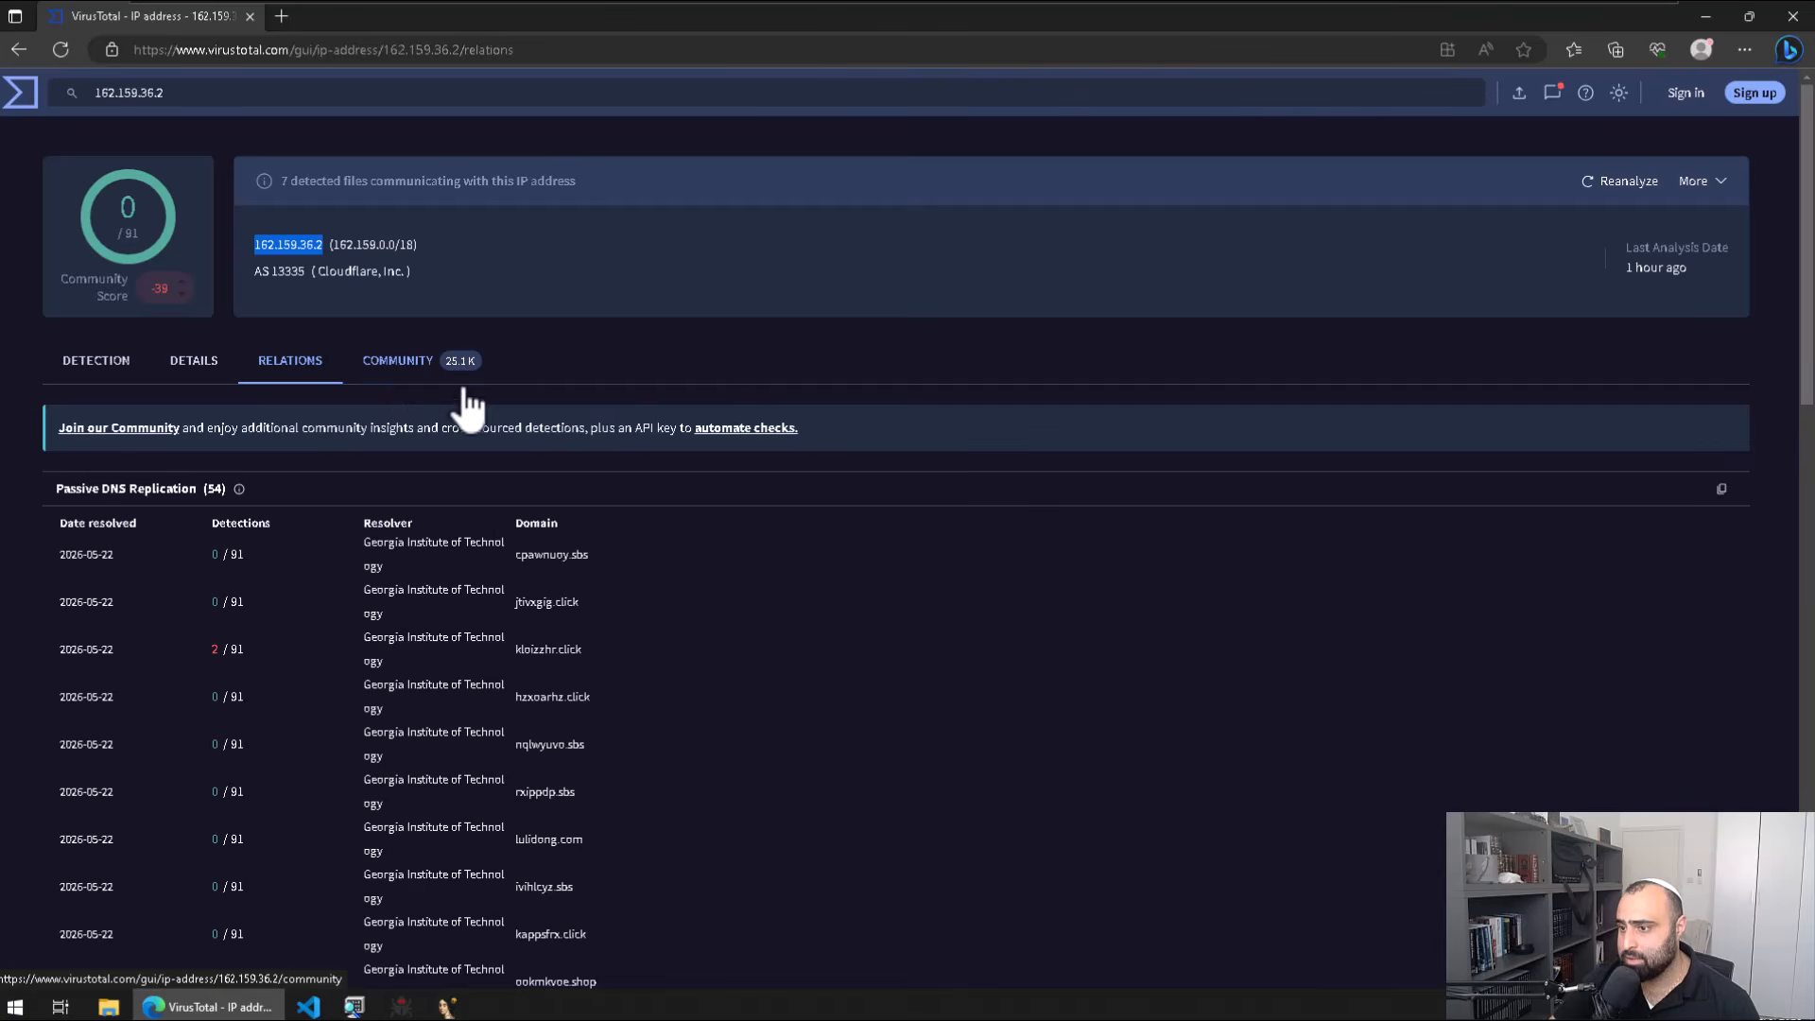
scroll(747, 409, down, 7)
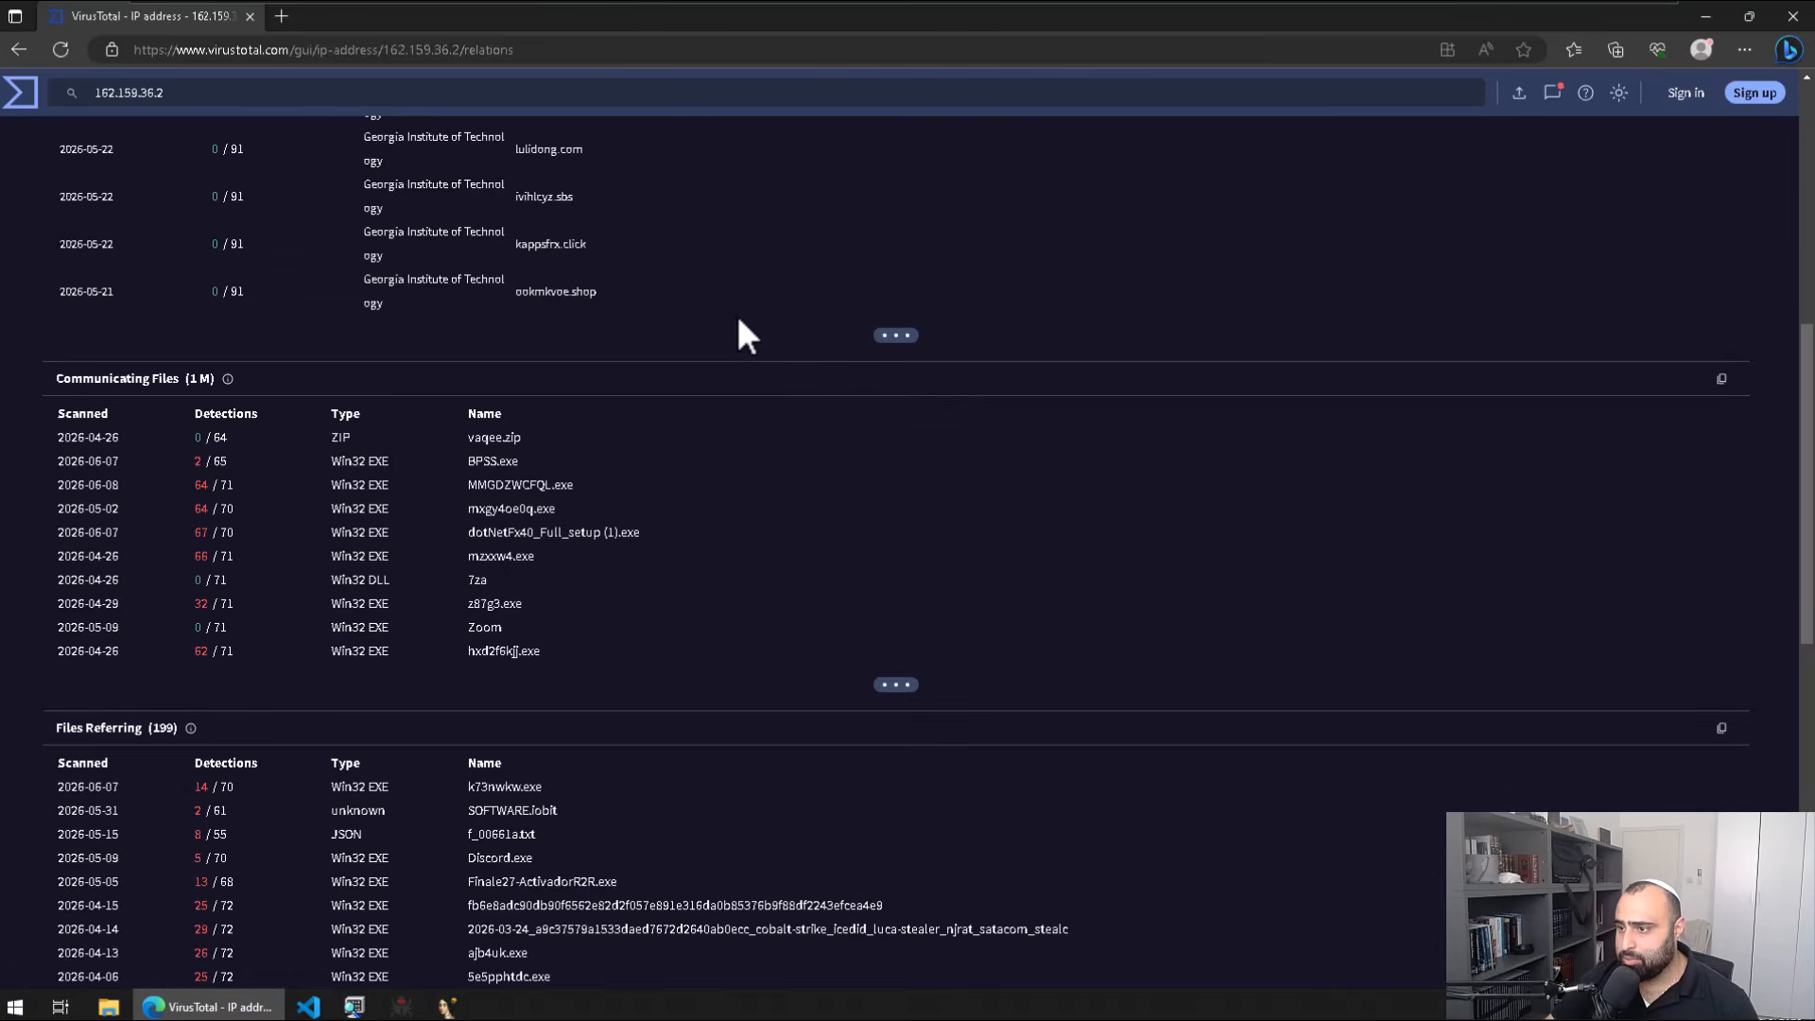
scroll(747, 326, up, 6)
scroll(312, 288, down, 5)
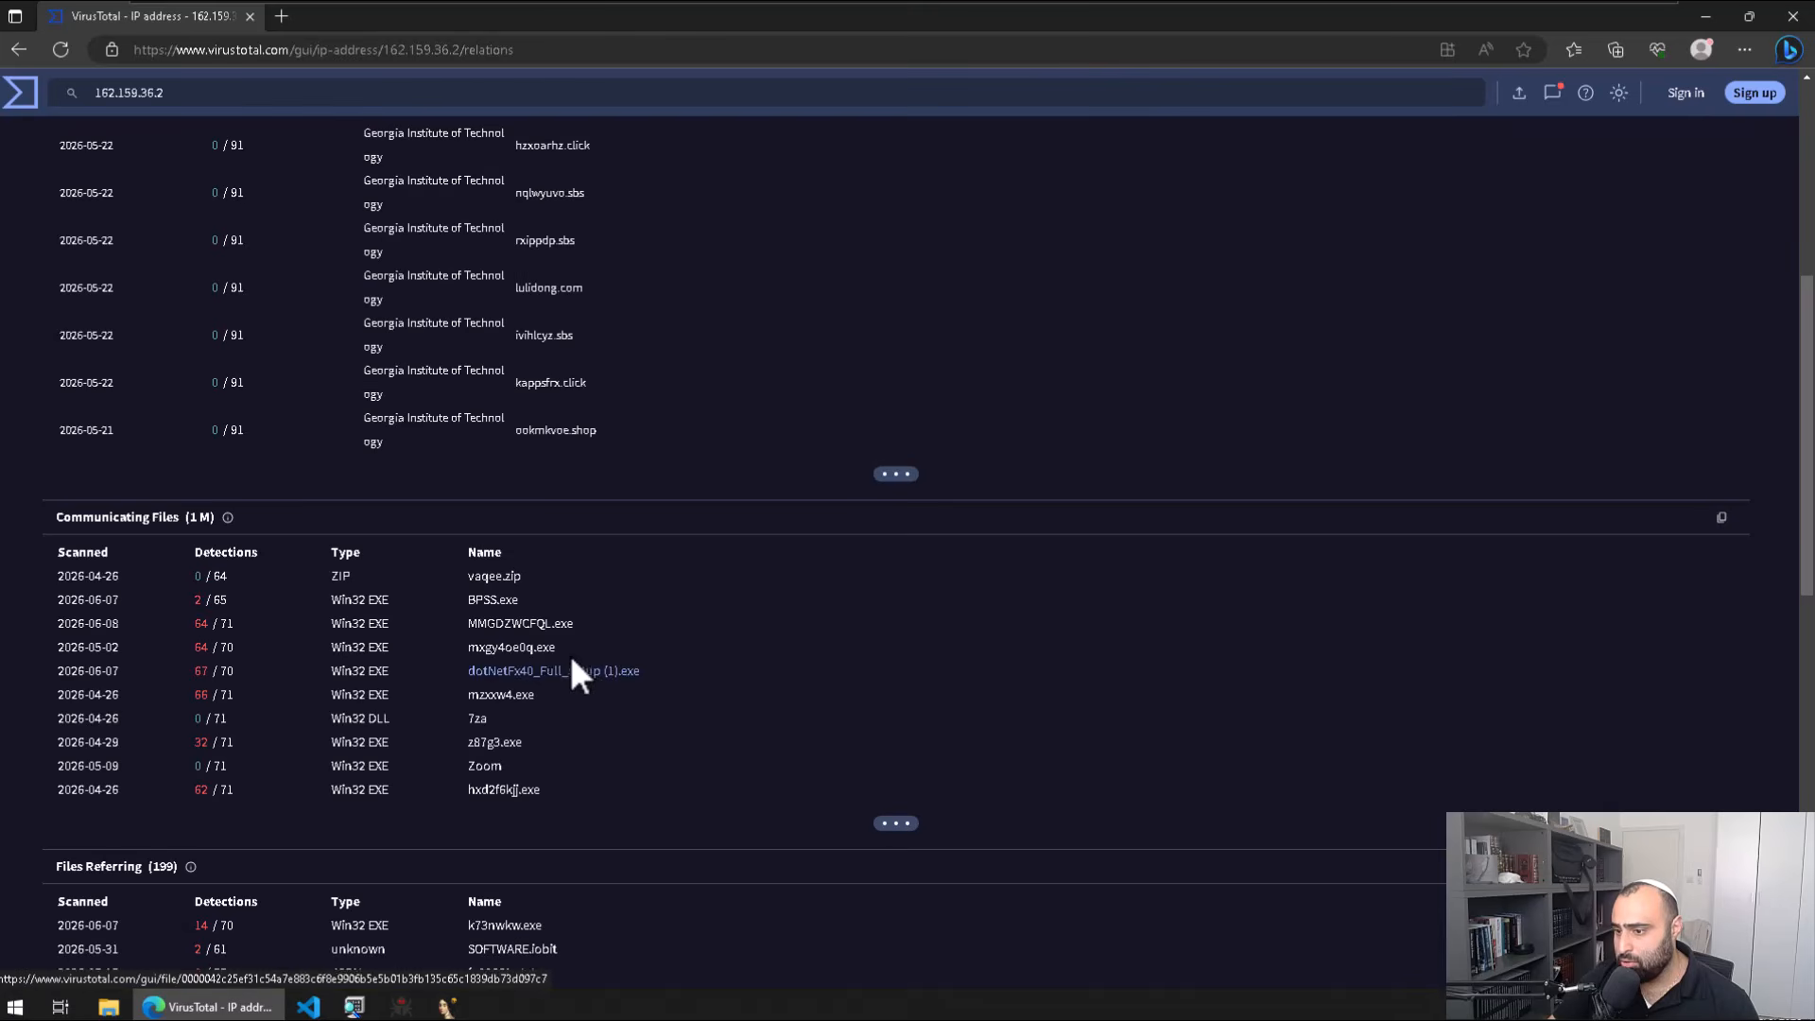
scroll(570, 667, down, 1)
scroll(567, 659, down, 1)
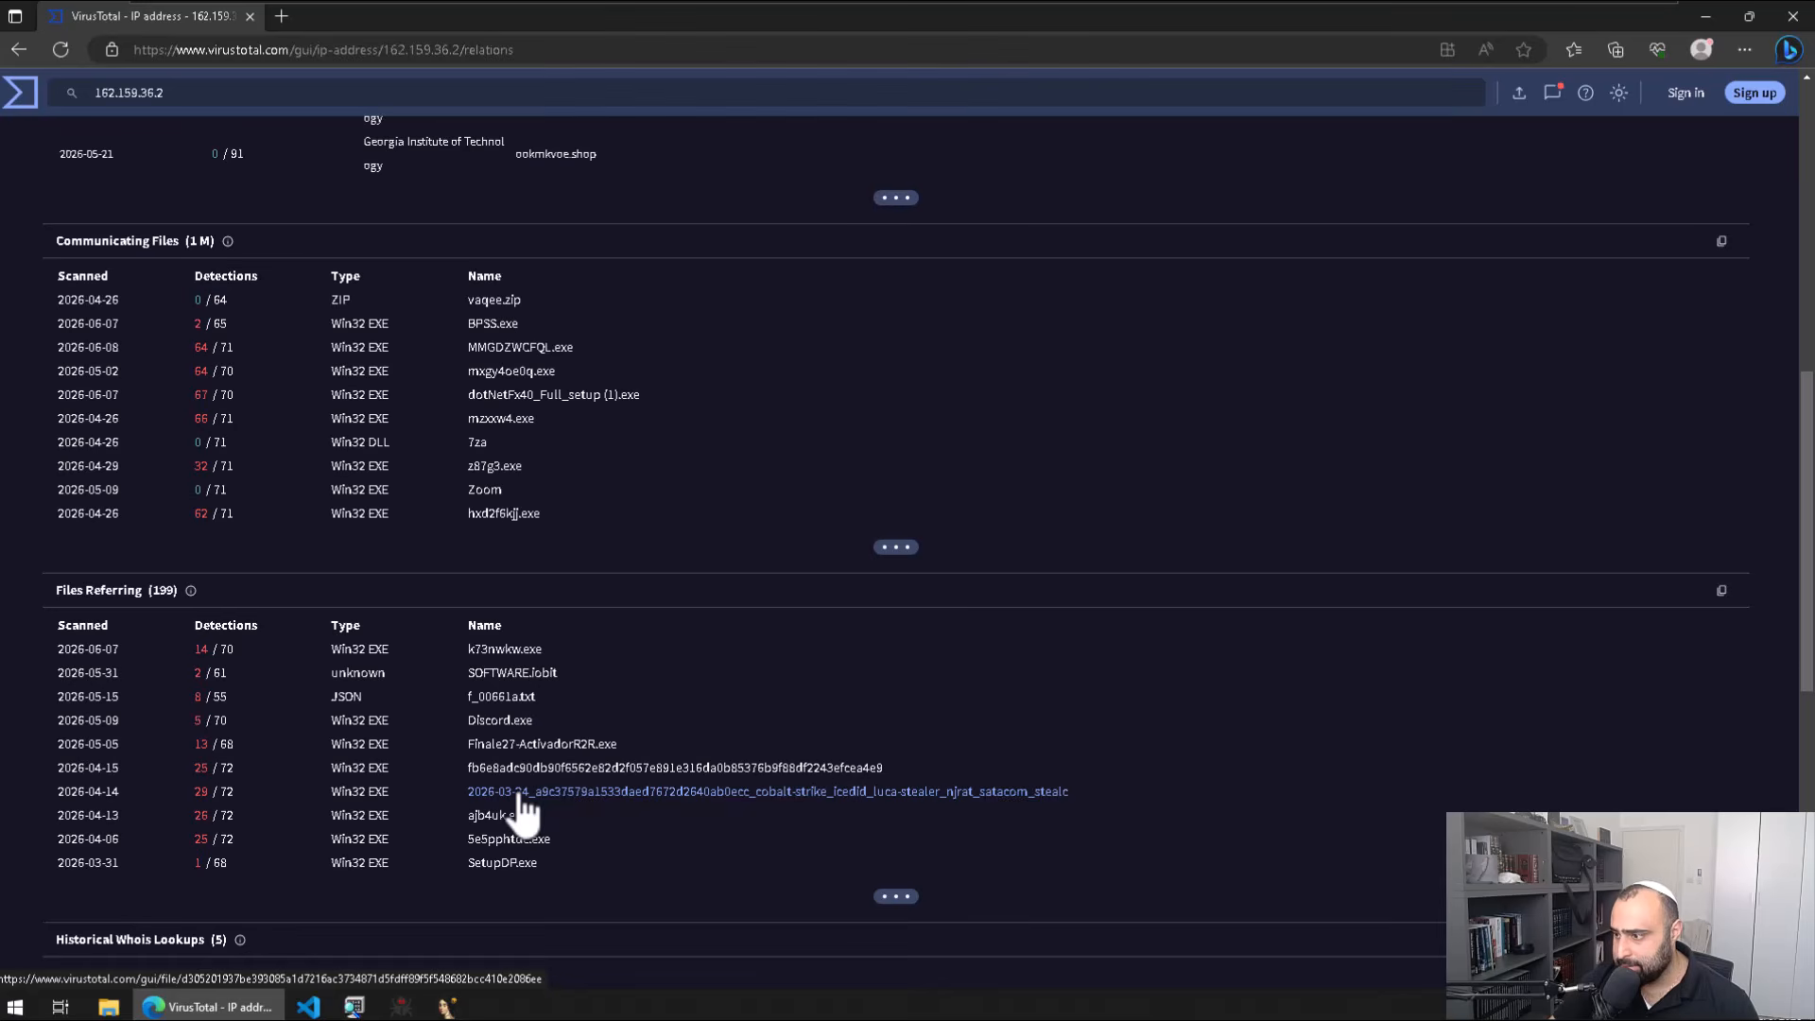
Step: Check the referring file Discord.exe's report, then return to the IP's Relations
click(499, 720)
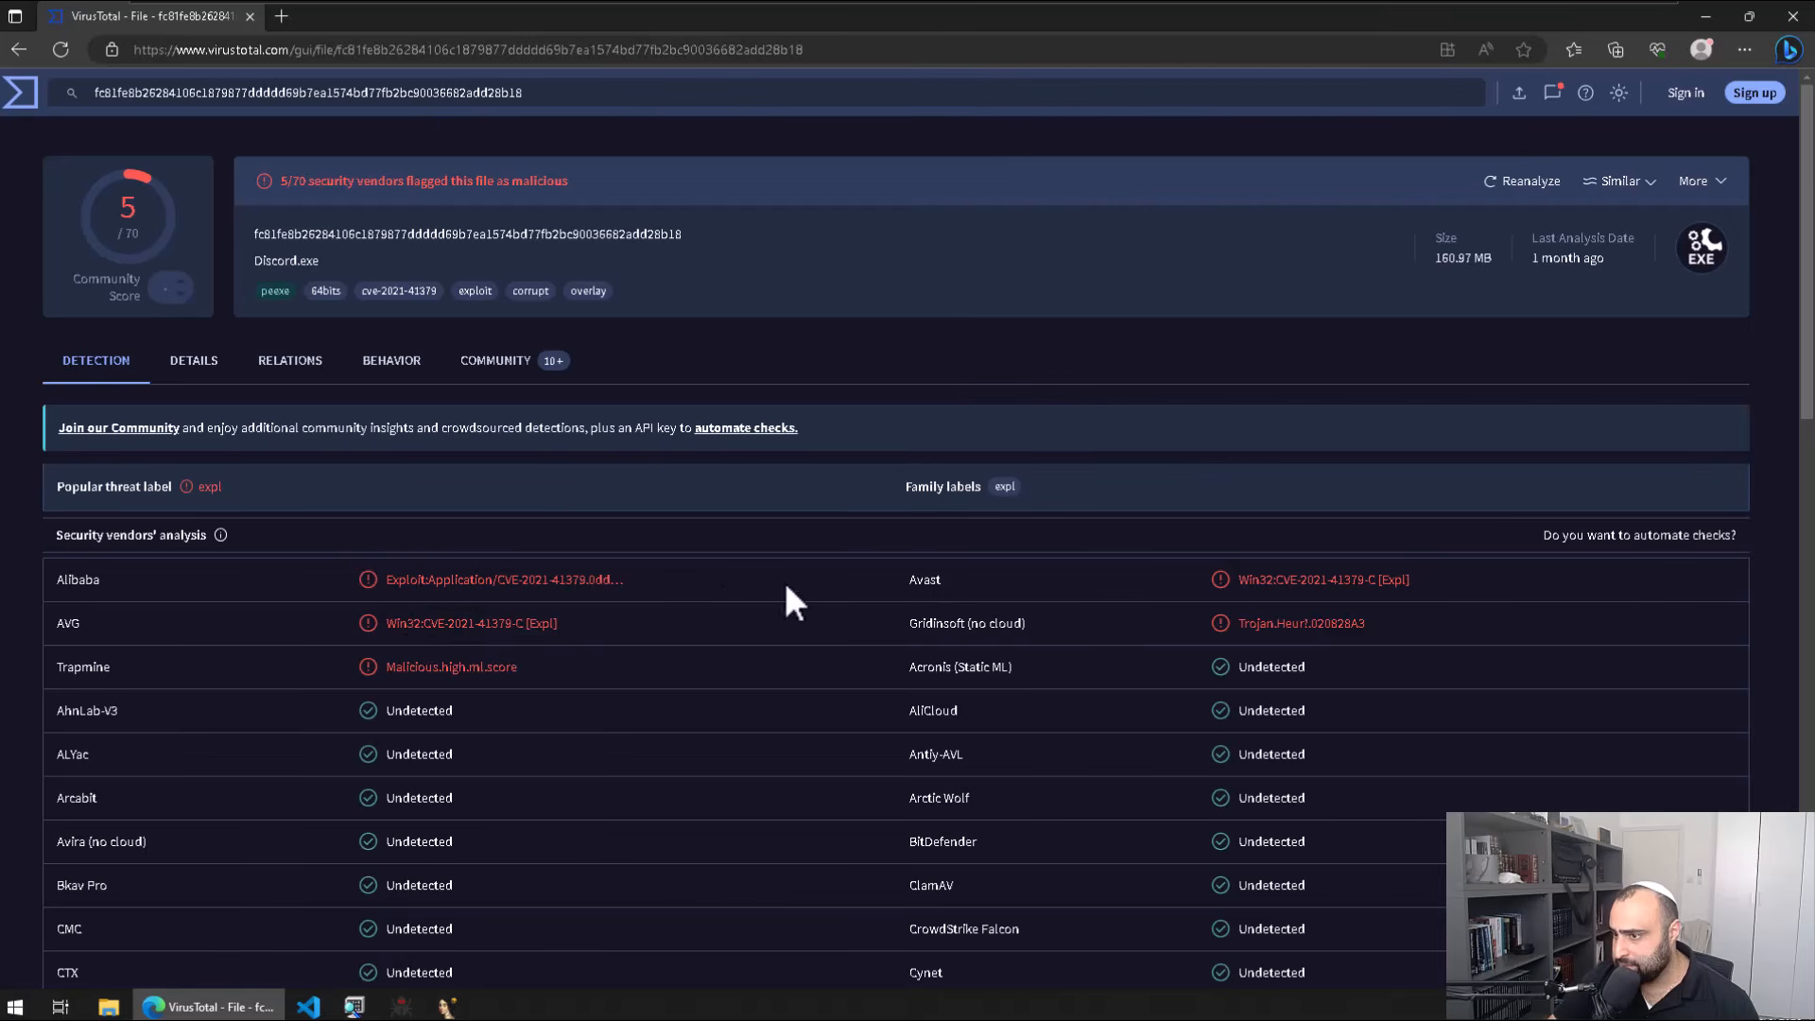
scroll(1165, 585, down, 5)
key(alt+Left)
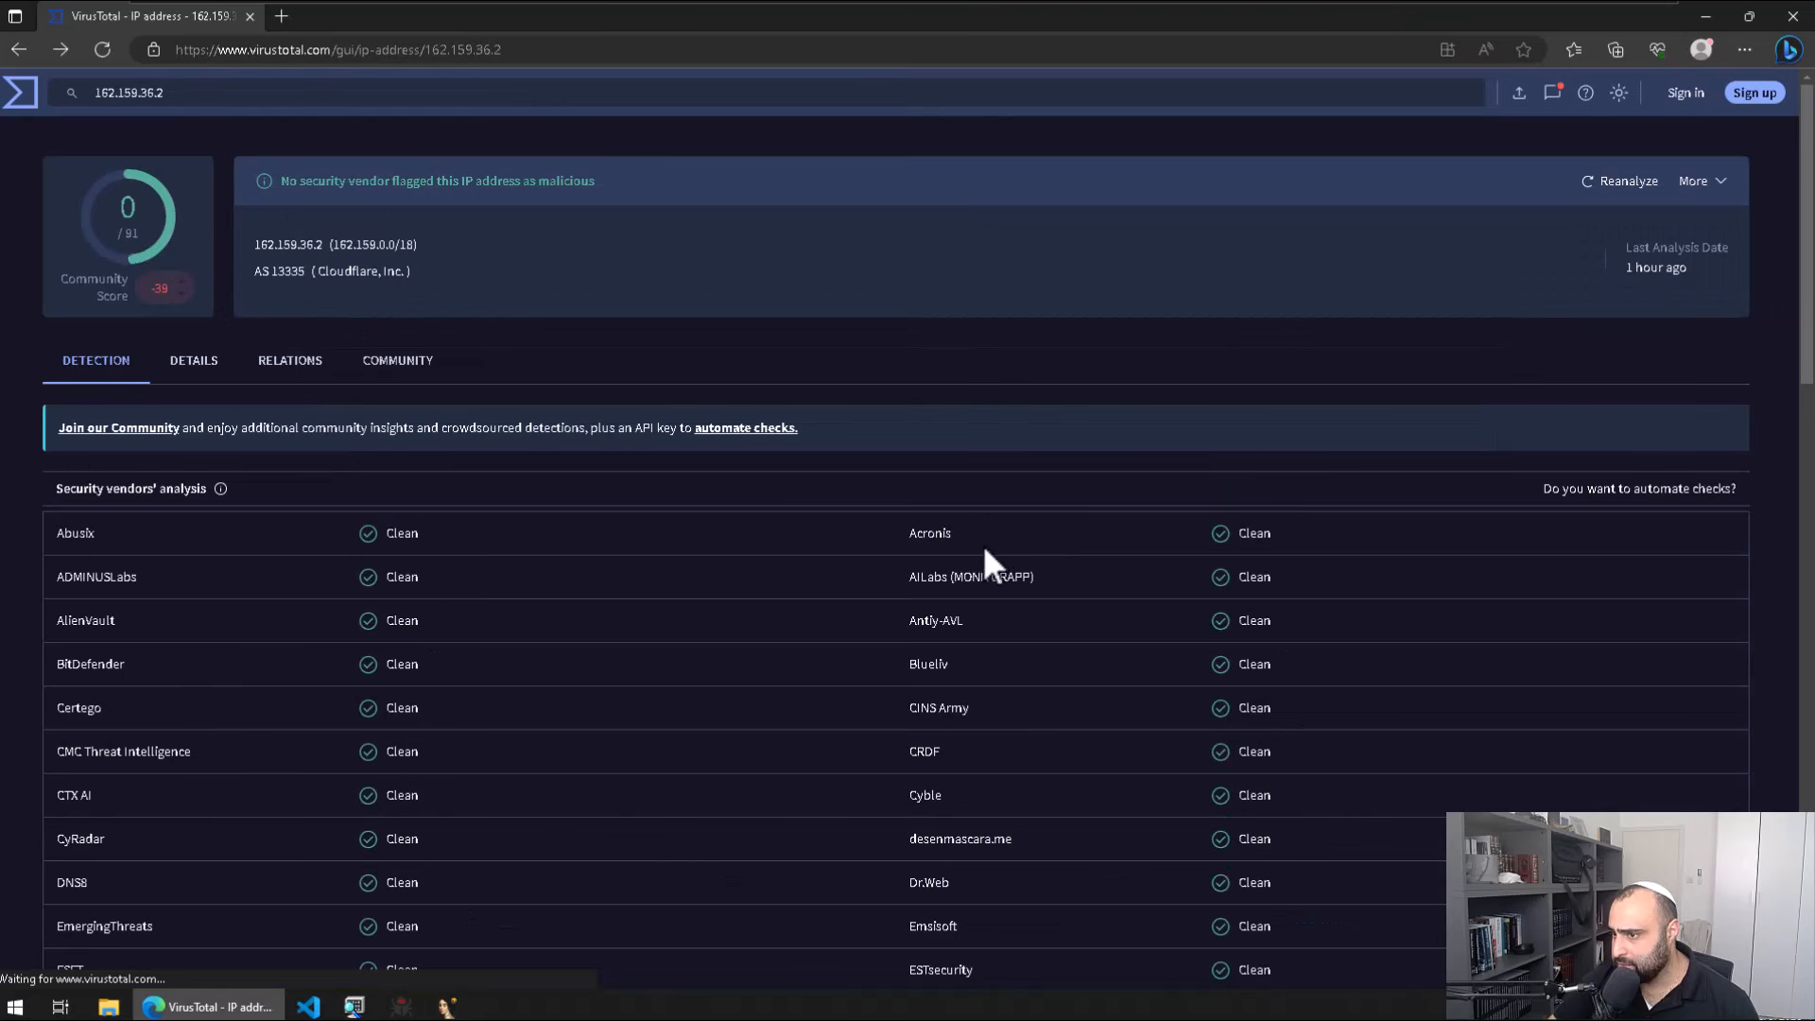
click(282, 364)
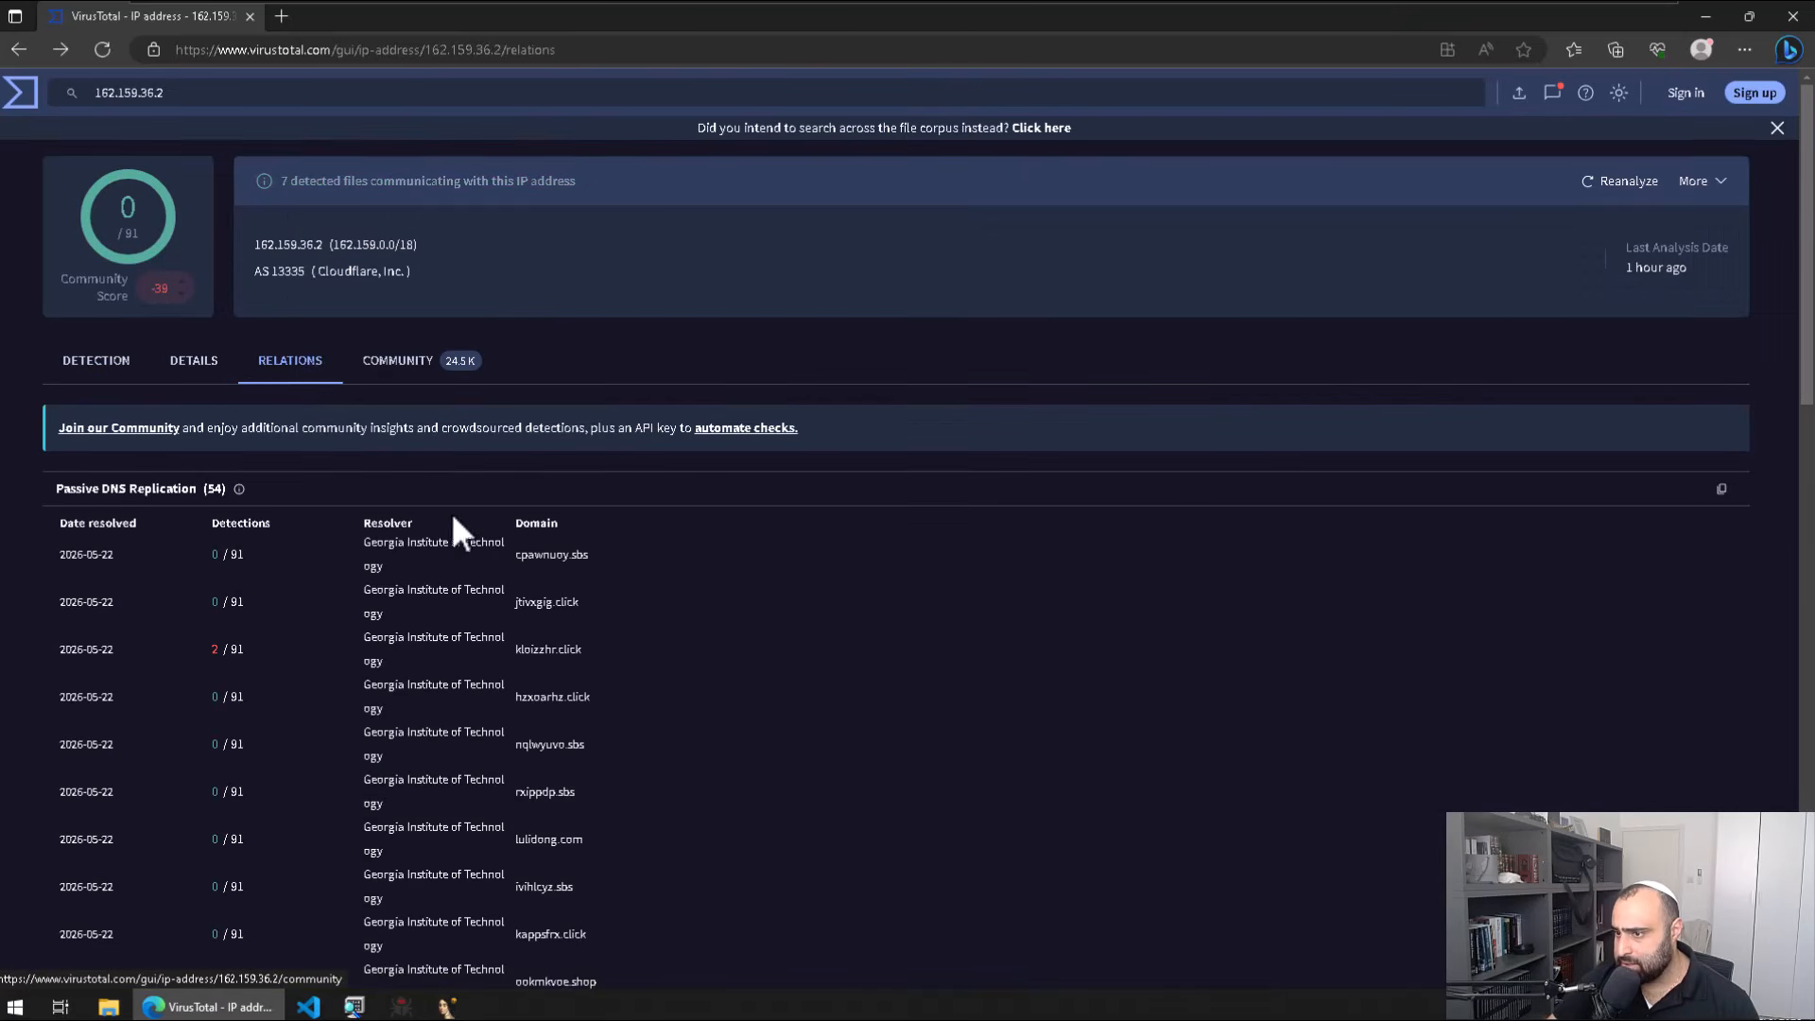
Step: Review the Detection tab's vendor verdicts for 162.159.36.2, all Clean or Unrated
scroll(464, 539, down, 8)
scroll(473, 543, up, 10)
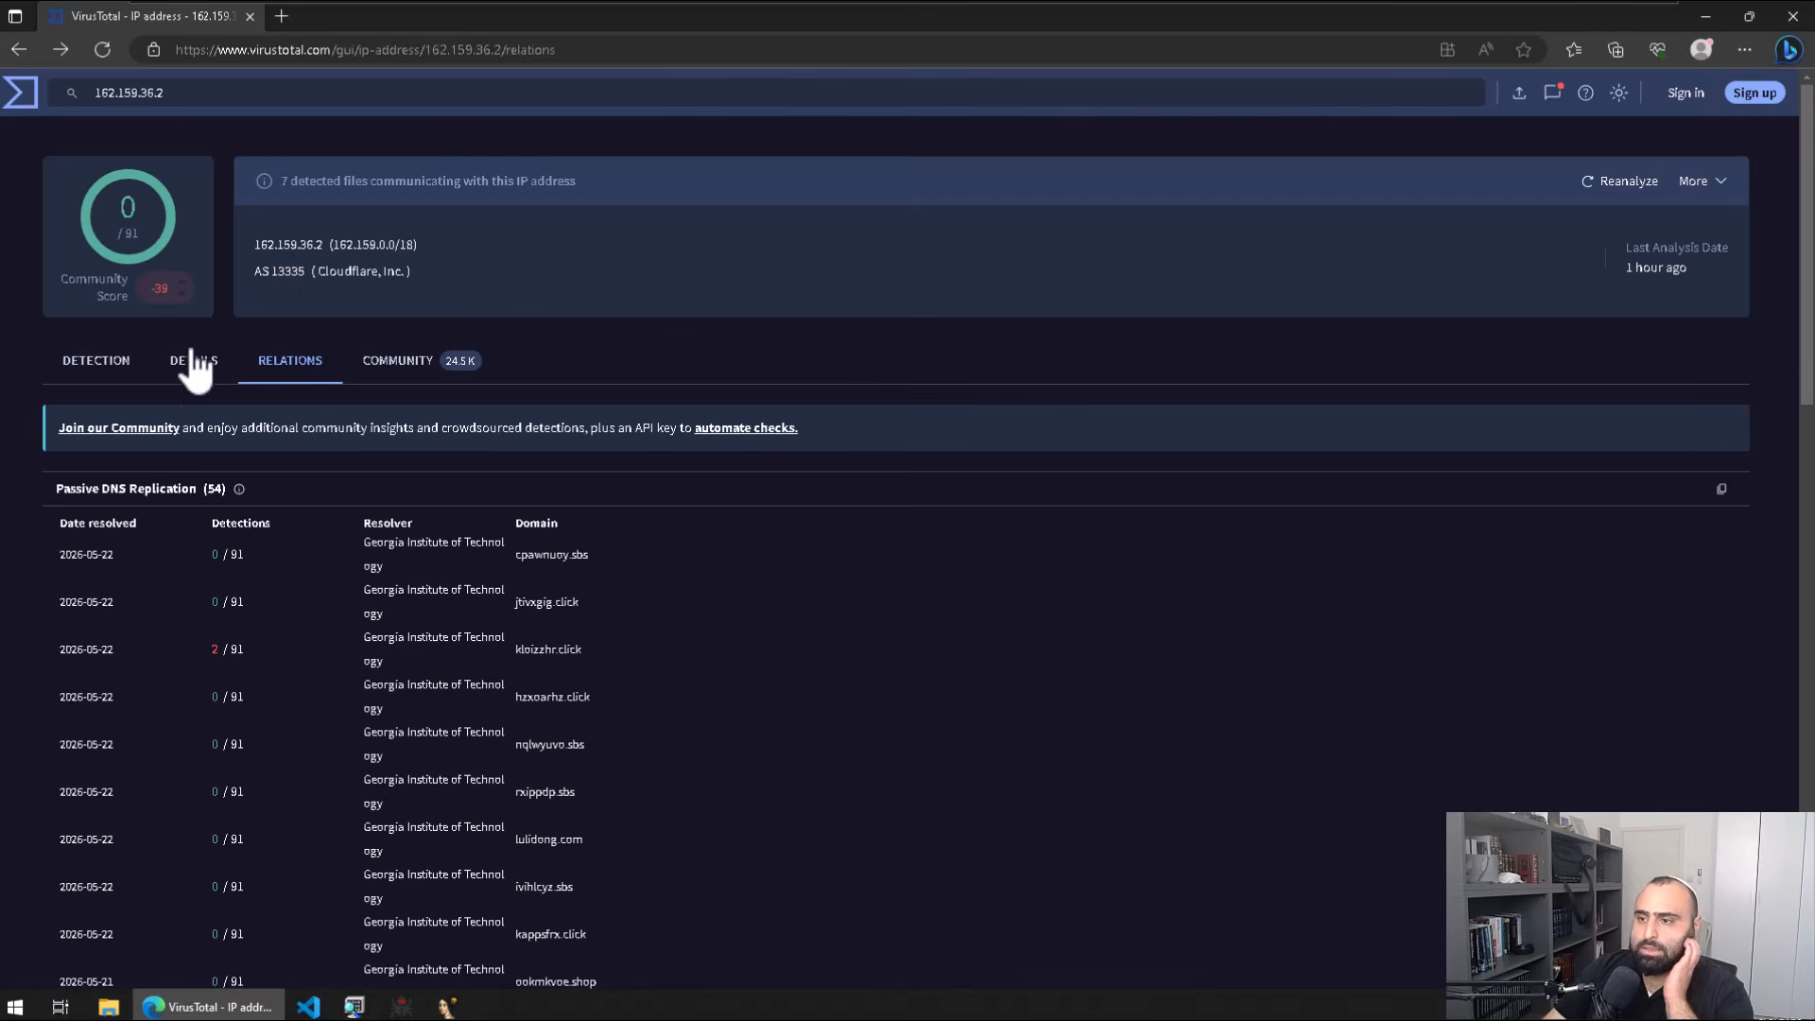
click(96, 369)
scroll(741, 364, down, 15)
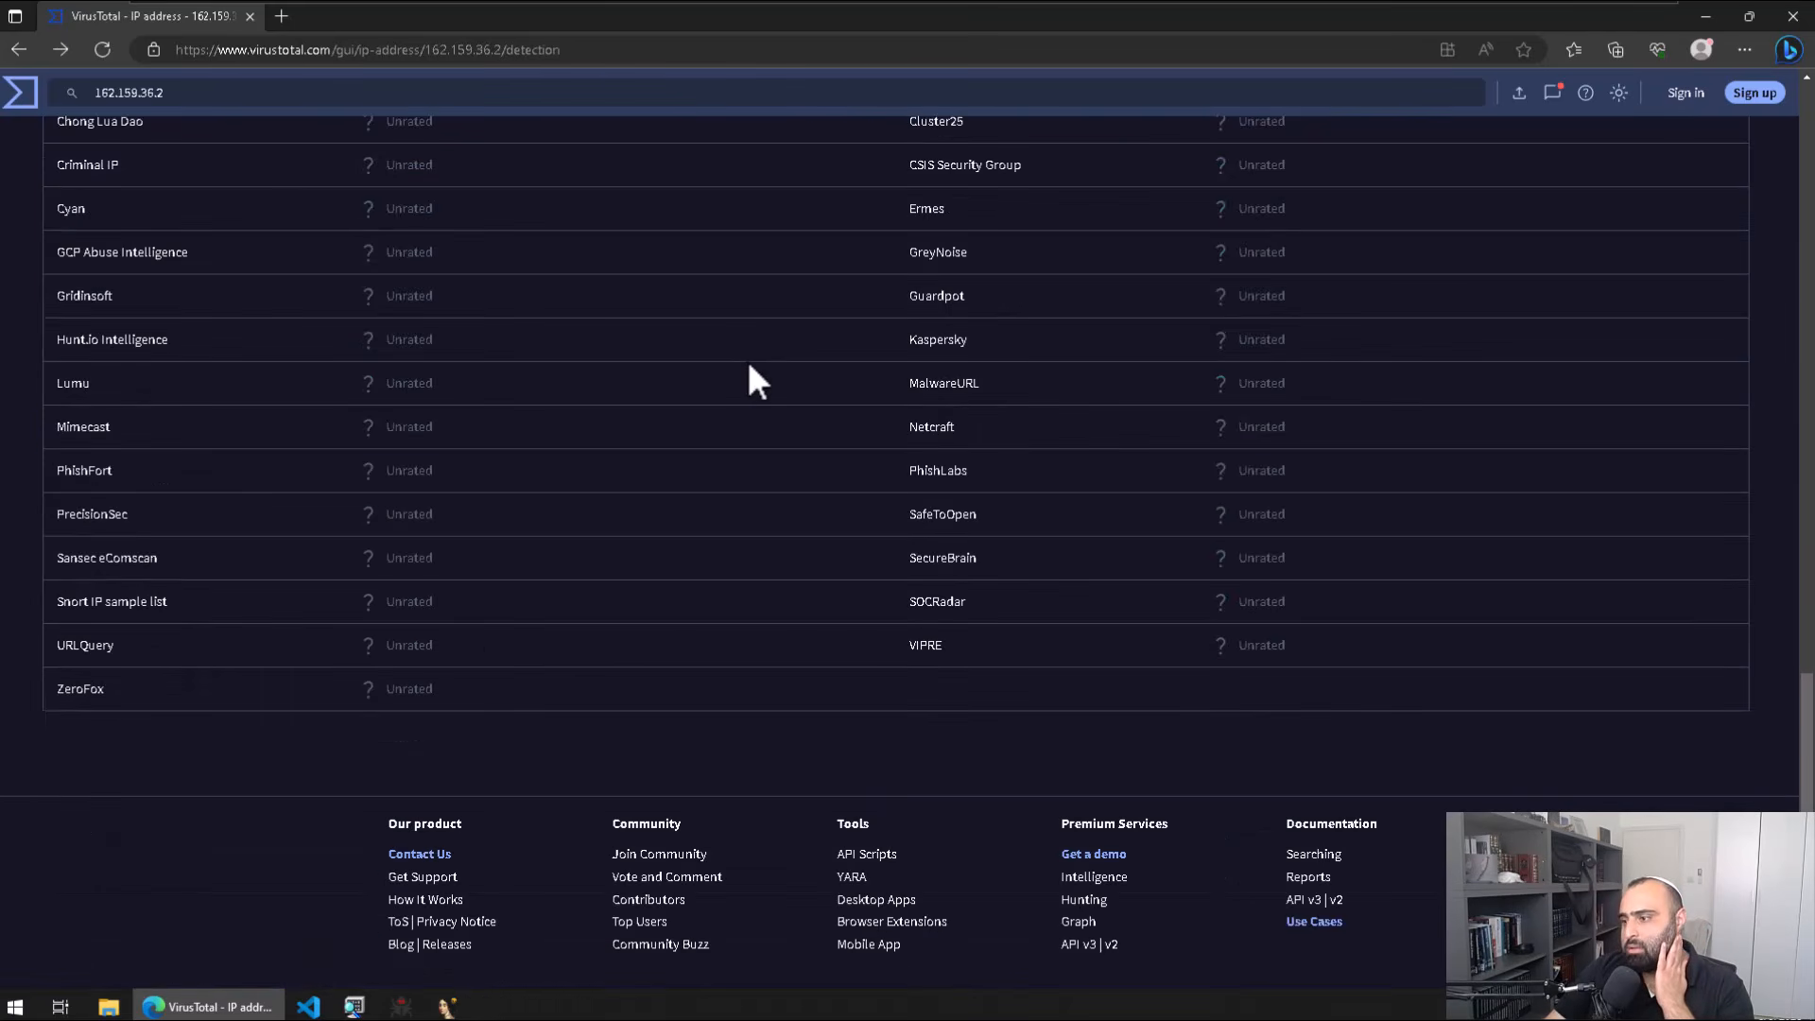
scroll(732, 397, up, 15)
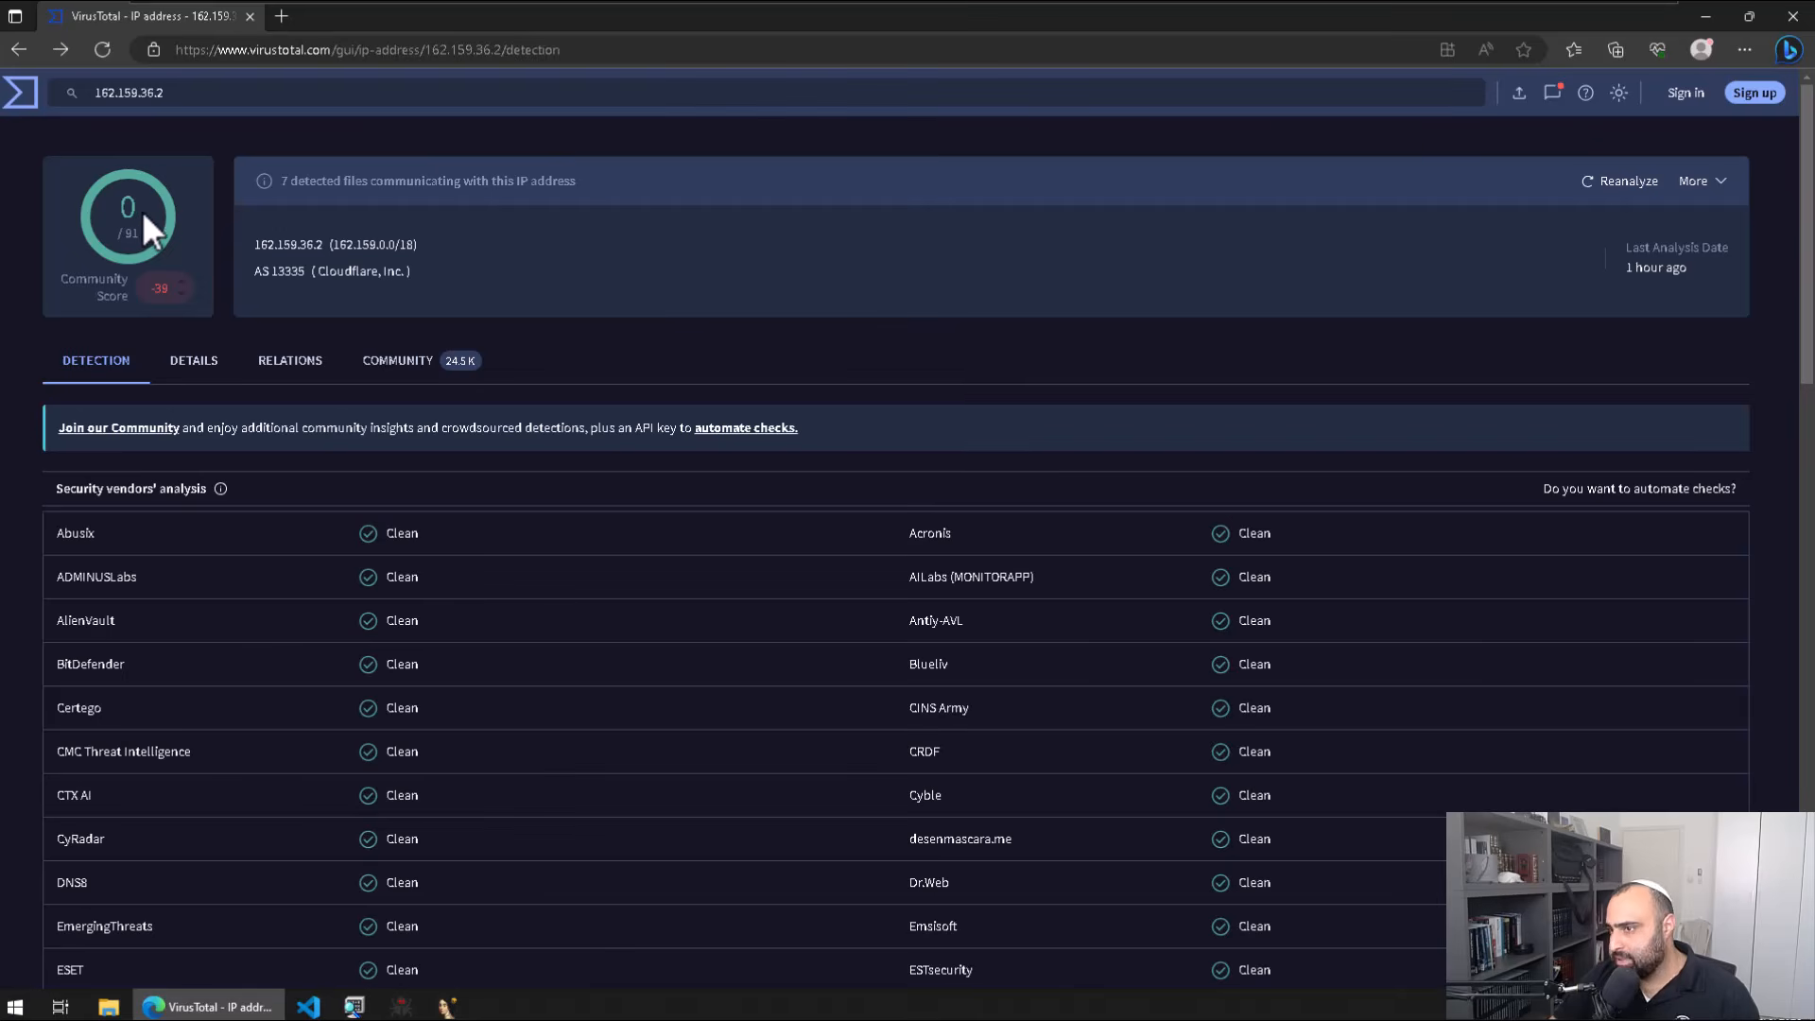
Step: Return to the 53/70 DLL report and view its Behavior MITRE ATT&CK techniques
key(alt+Left)
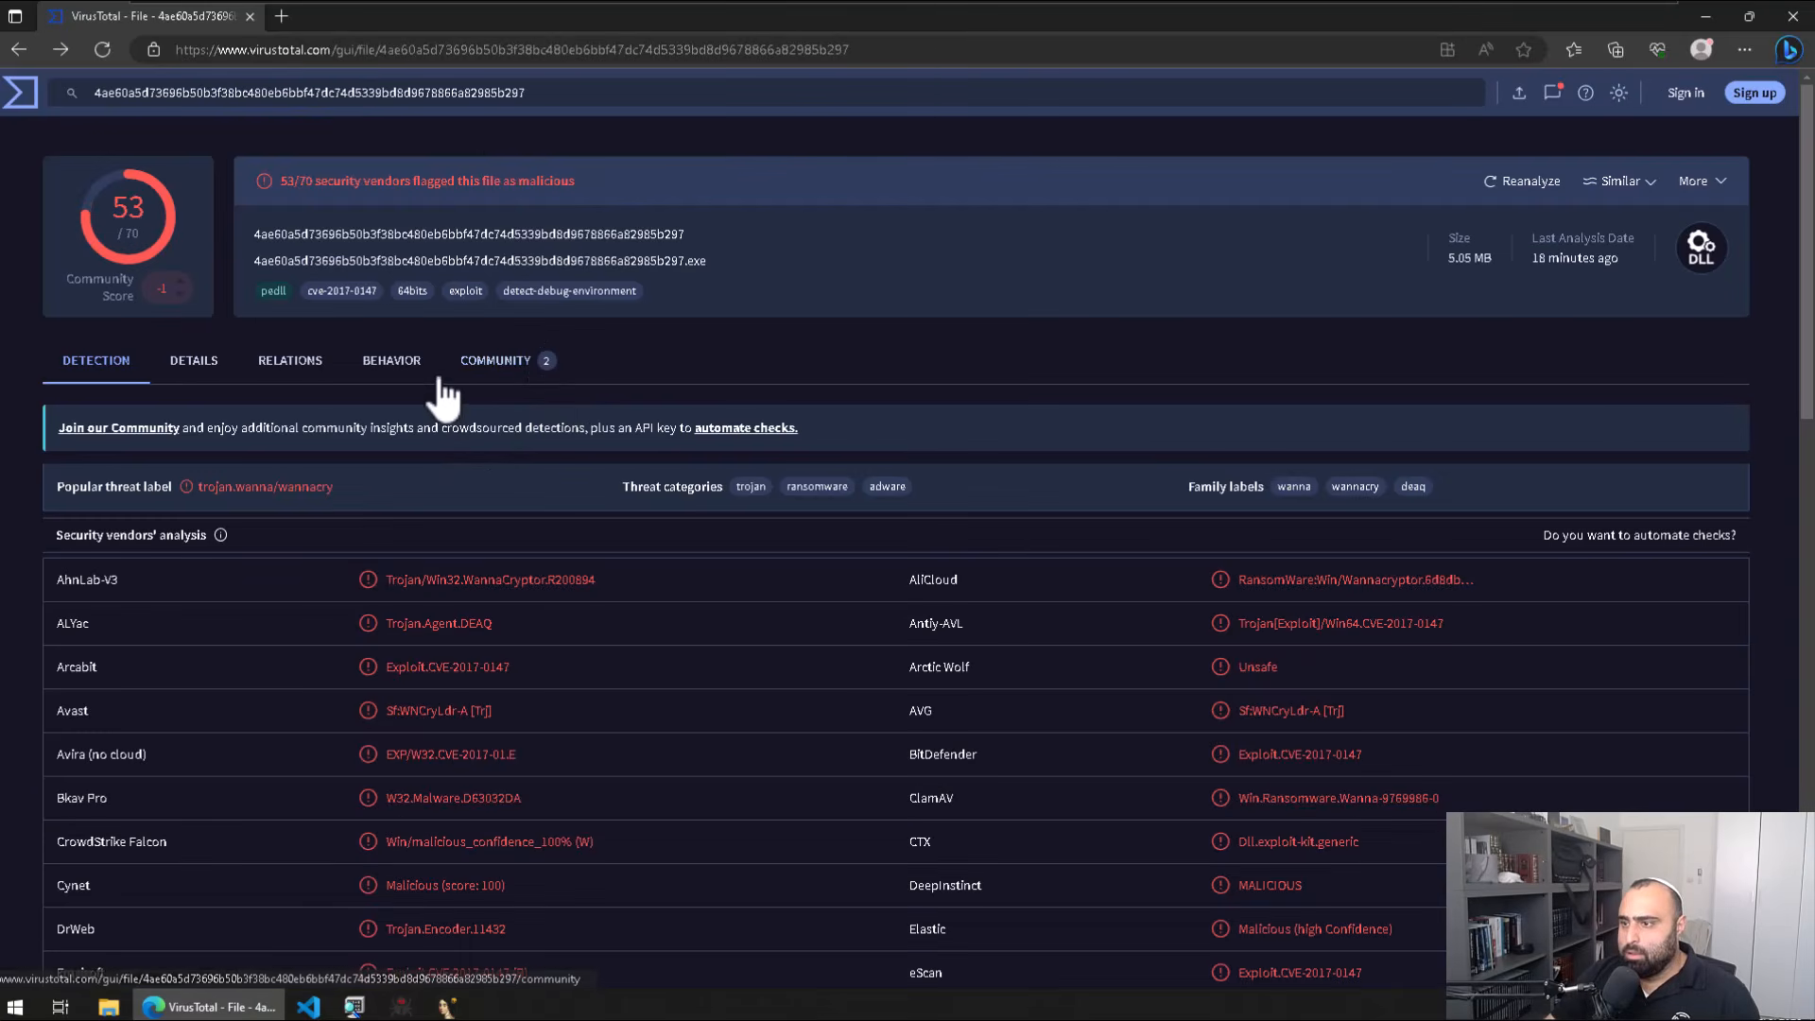
click(423, 364)
scroll(709, 511, down, 5)
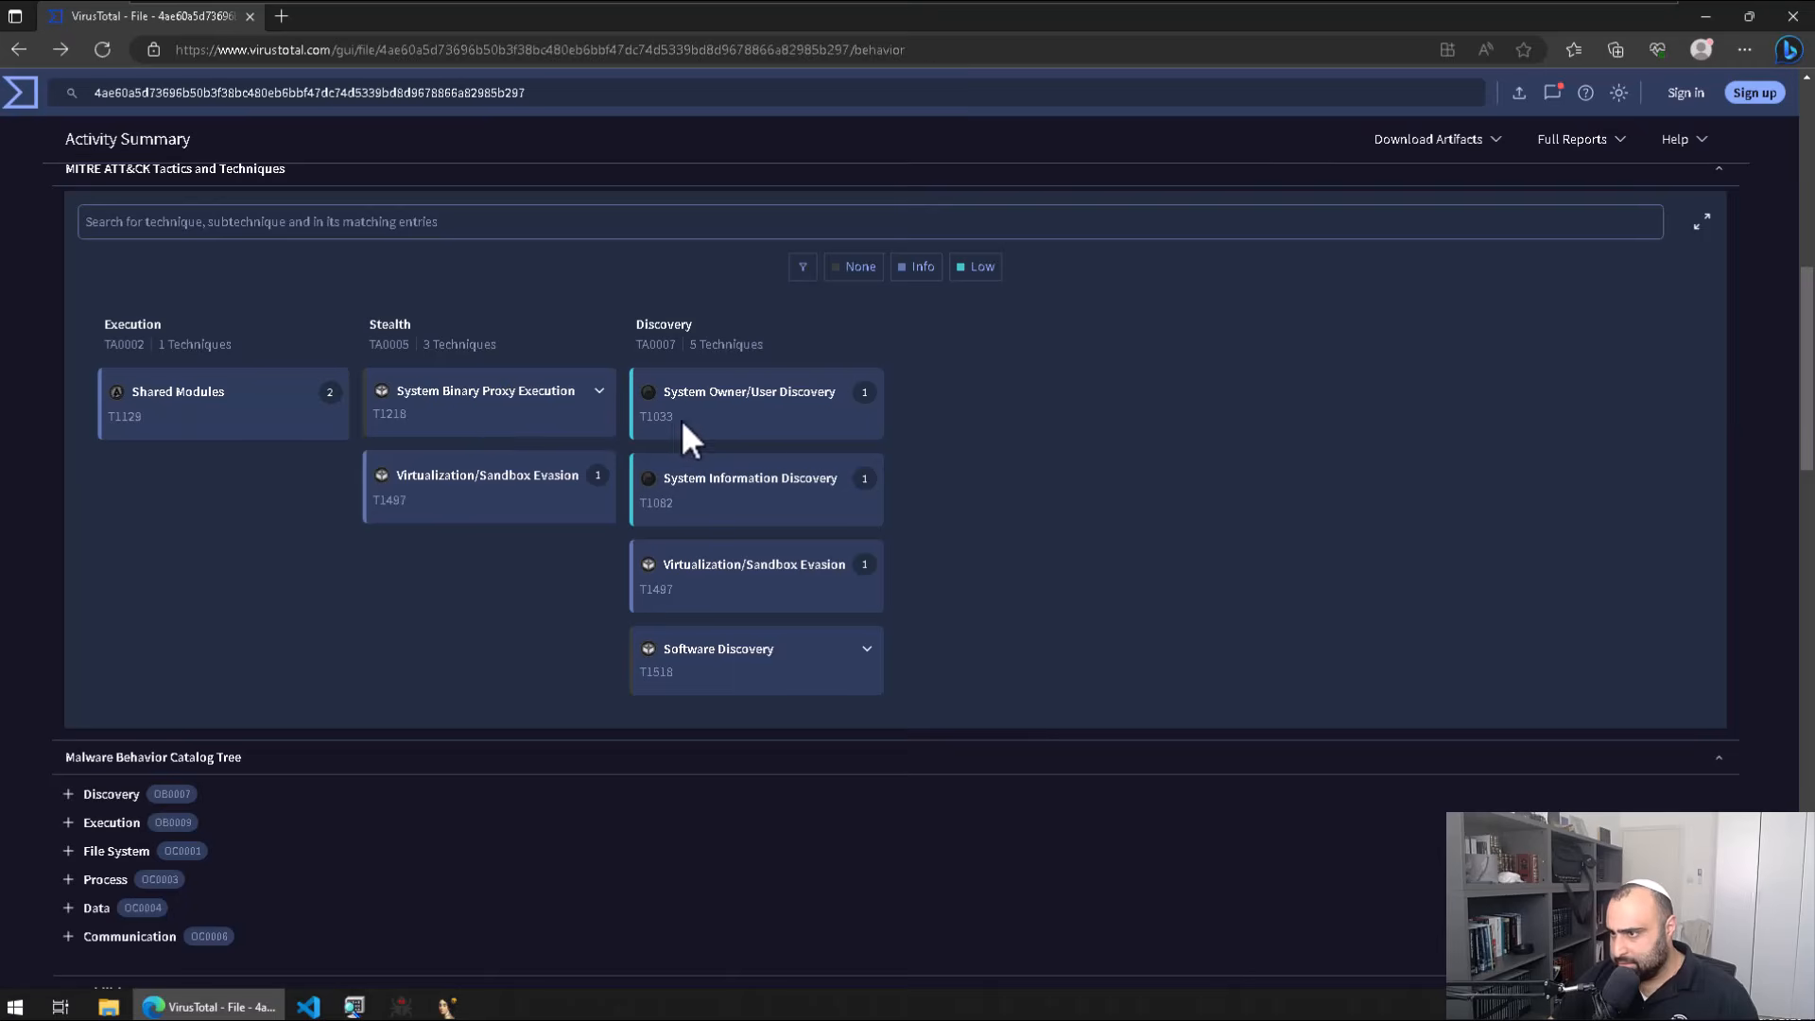
scroll(811, 440, up, 2)
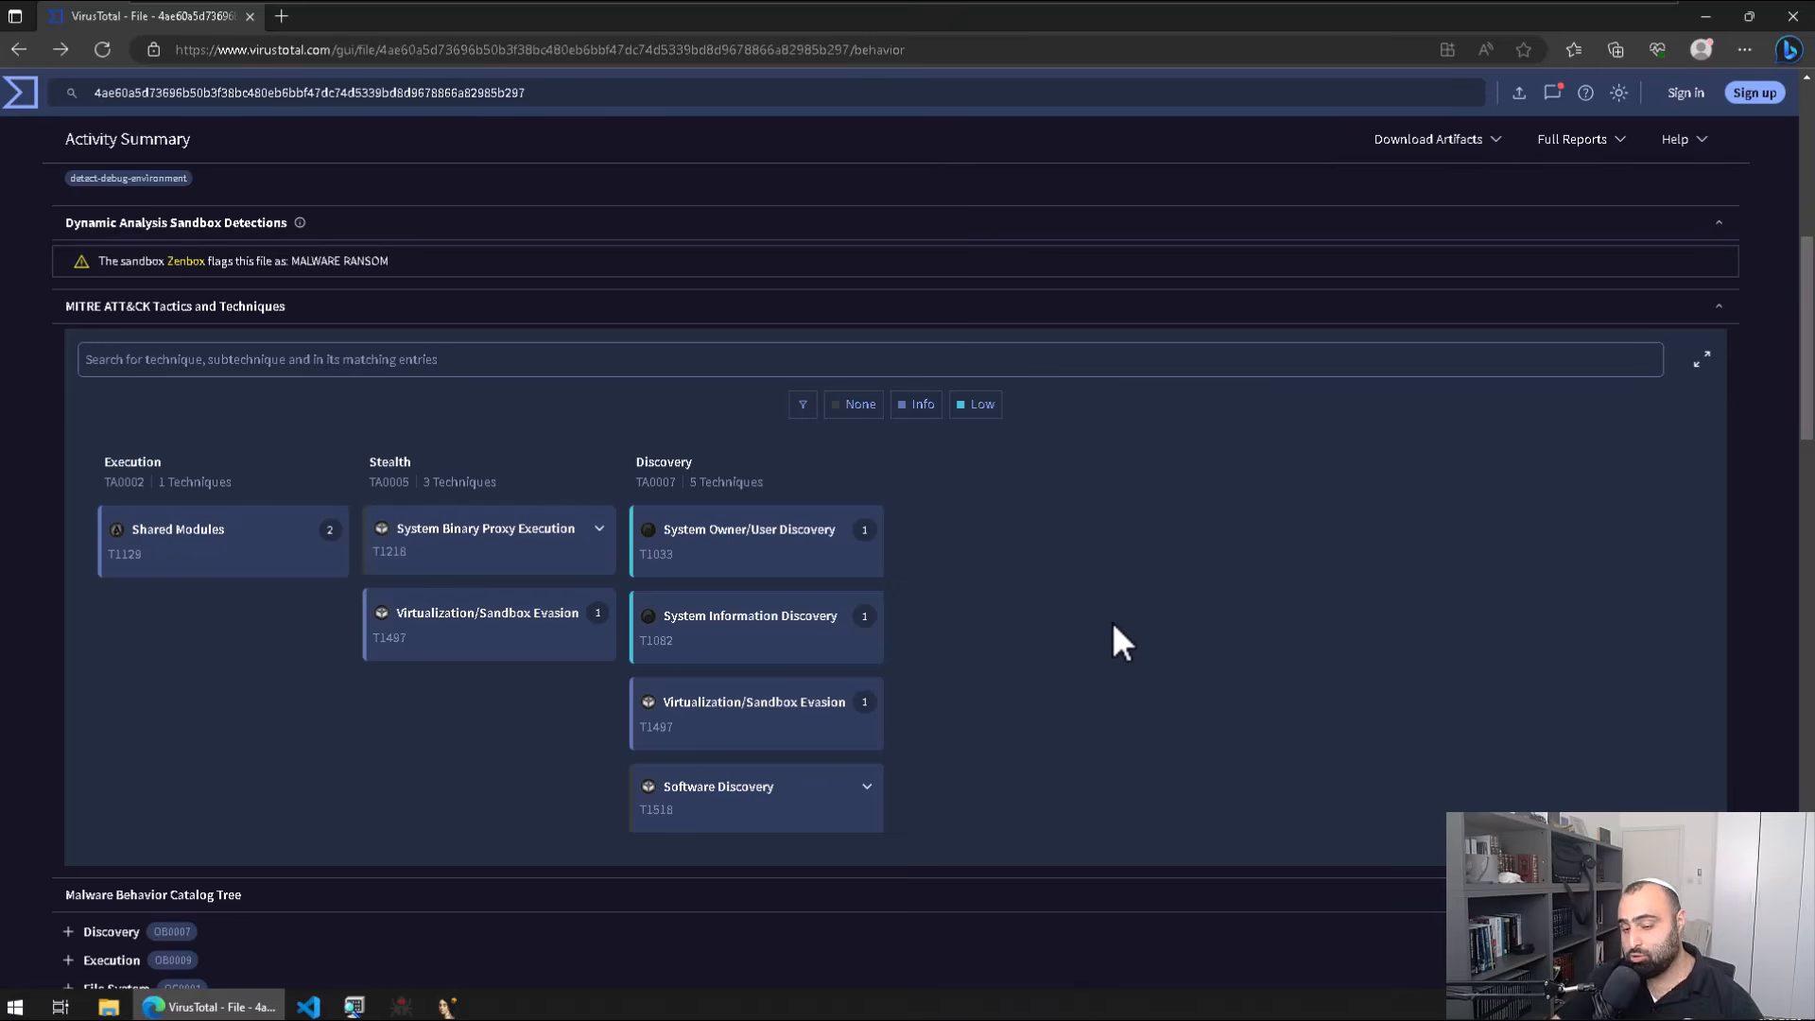
Step: Look up the Process behavior category in VirusTotal's behaviour catalog
scroll(1111, 621, down, 7)
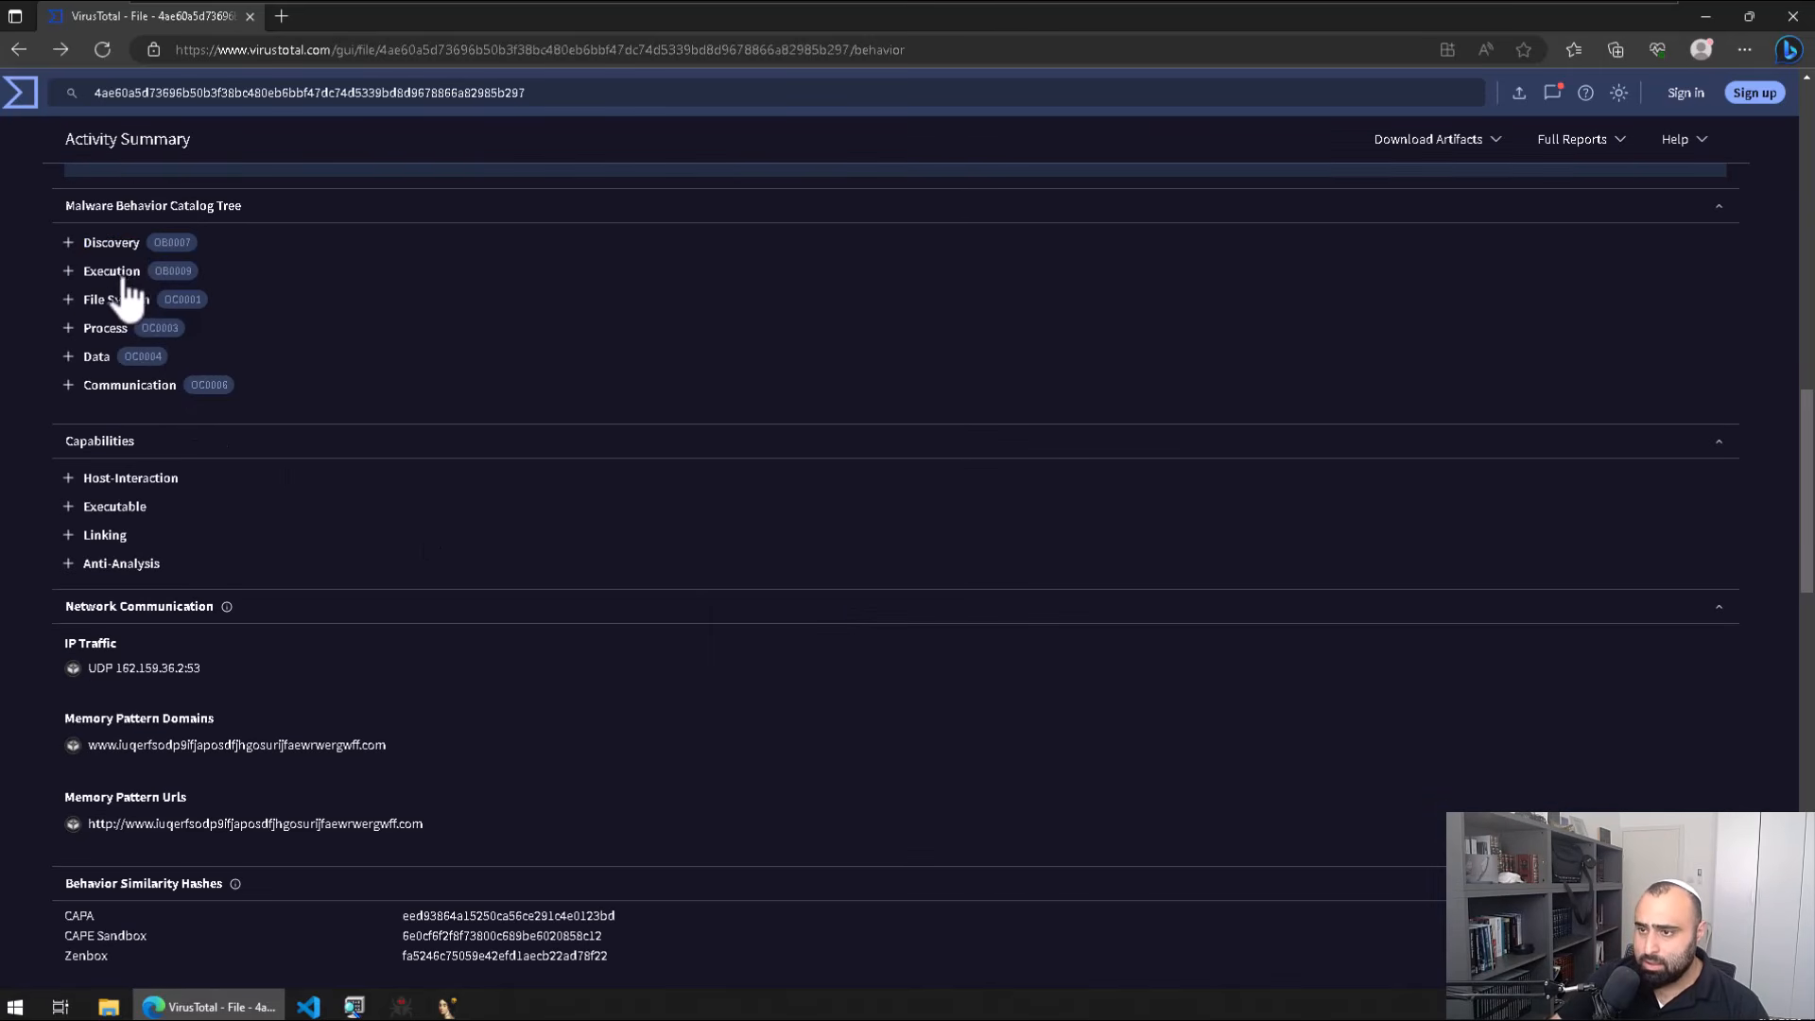
click(120, 334)
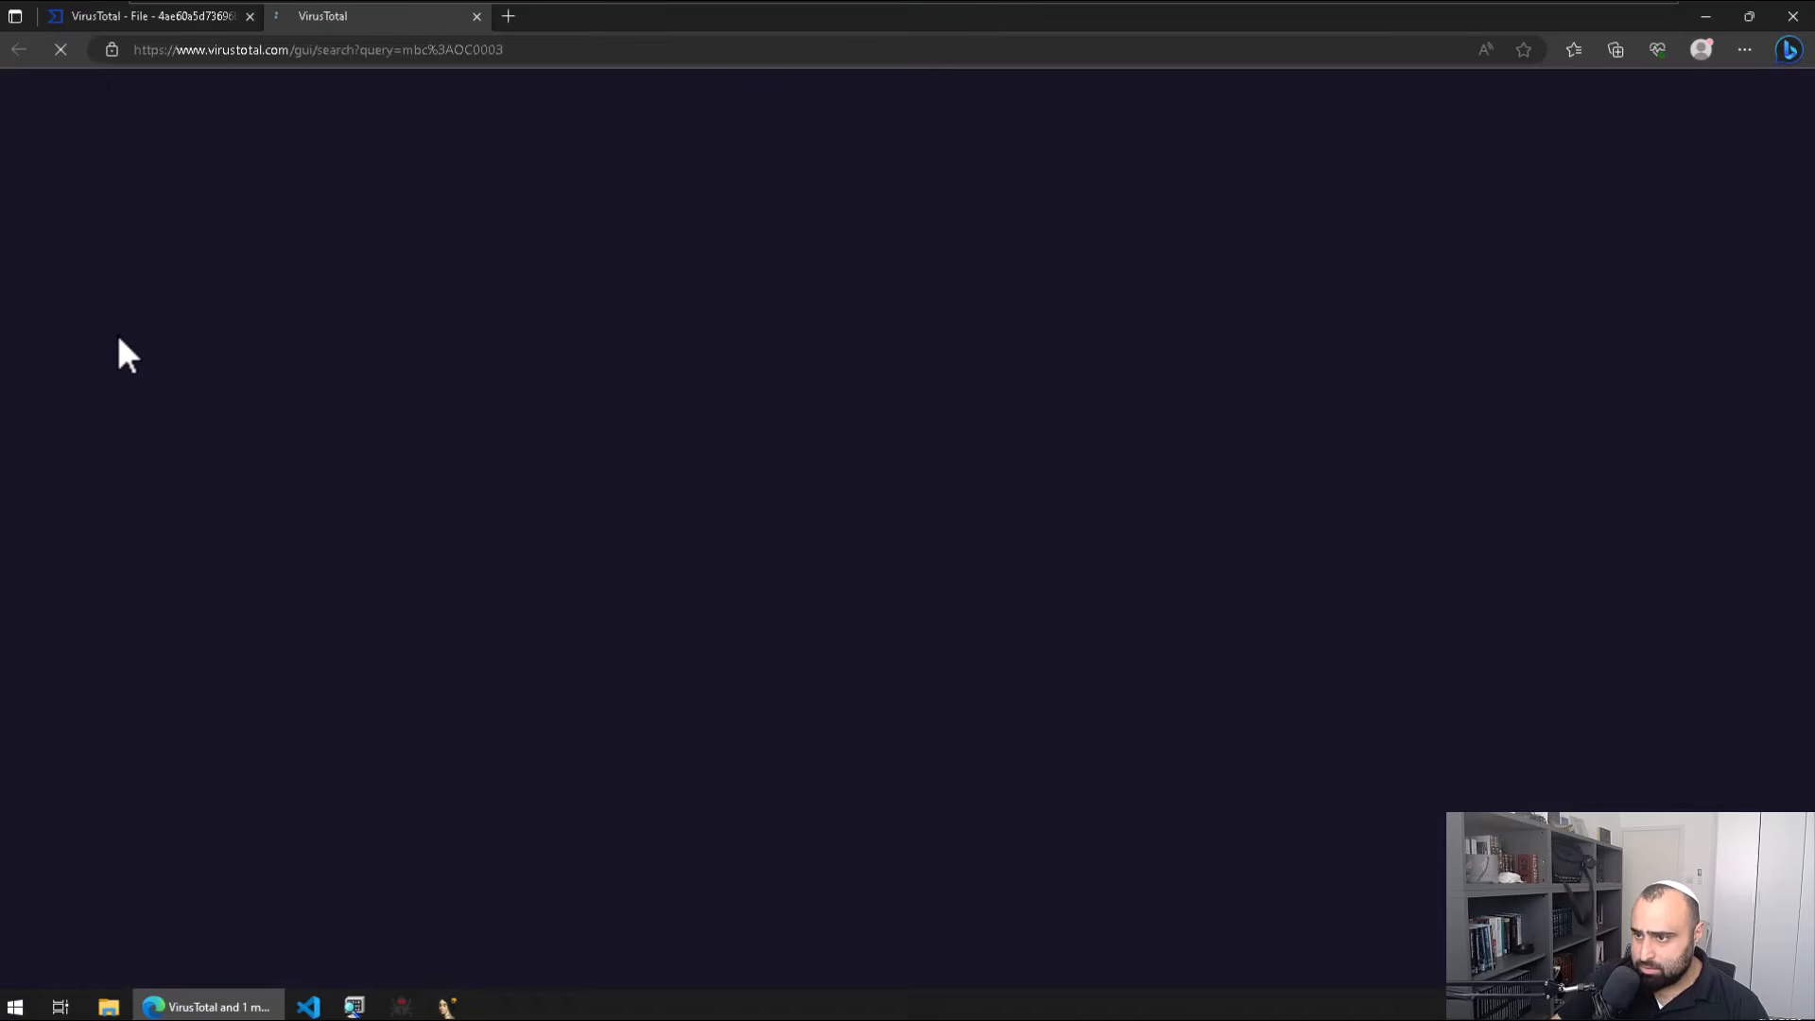
click(478, 15)
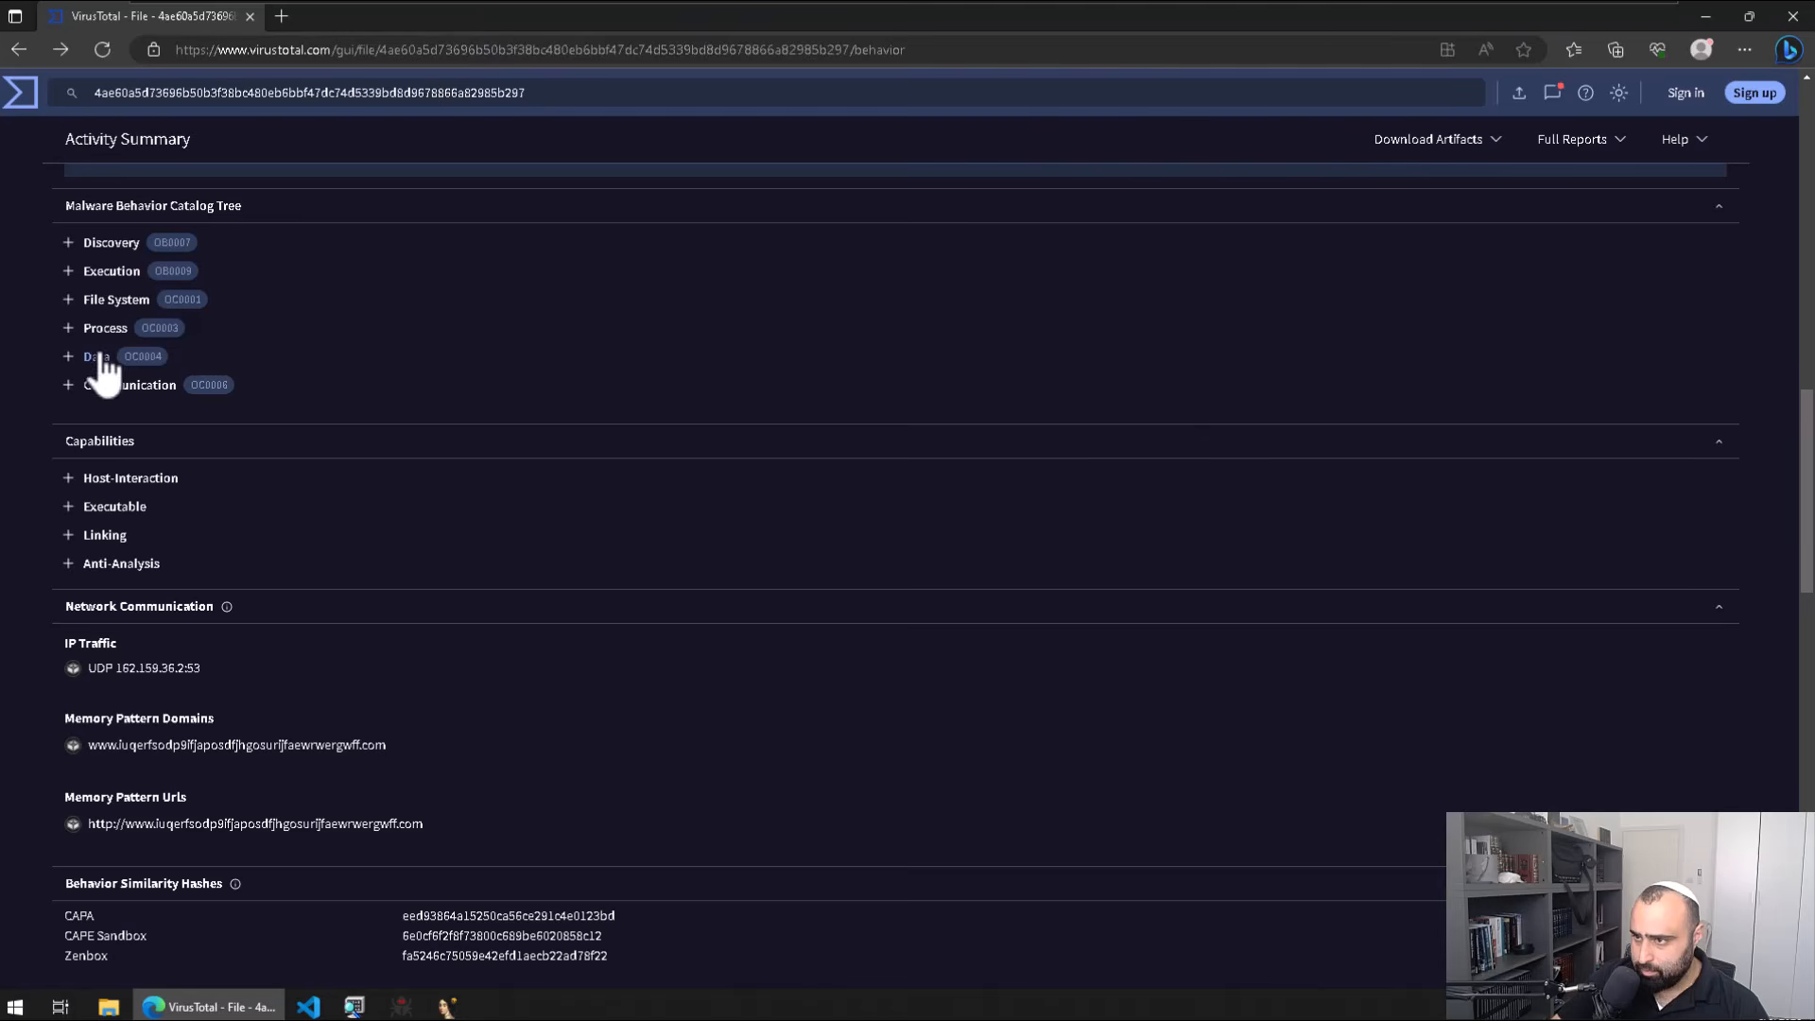
Step: Review the Processes Created tree with the rundll32 PlayGame launch, then minimize Edge
scroll(368, 438, down, 14)
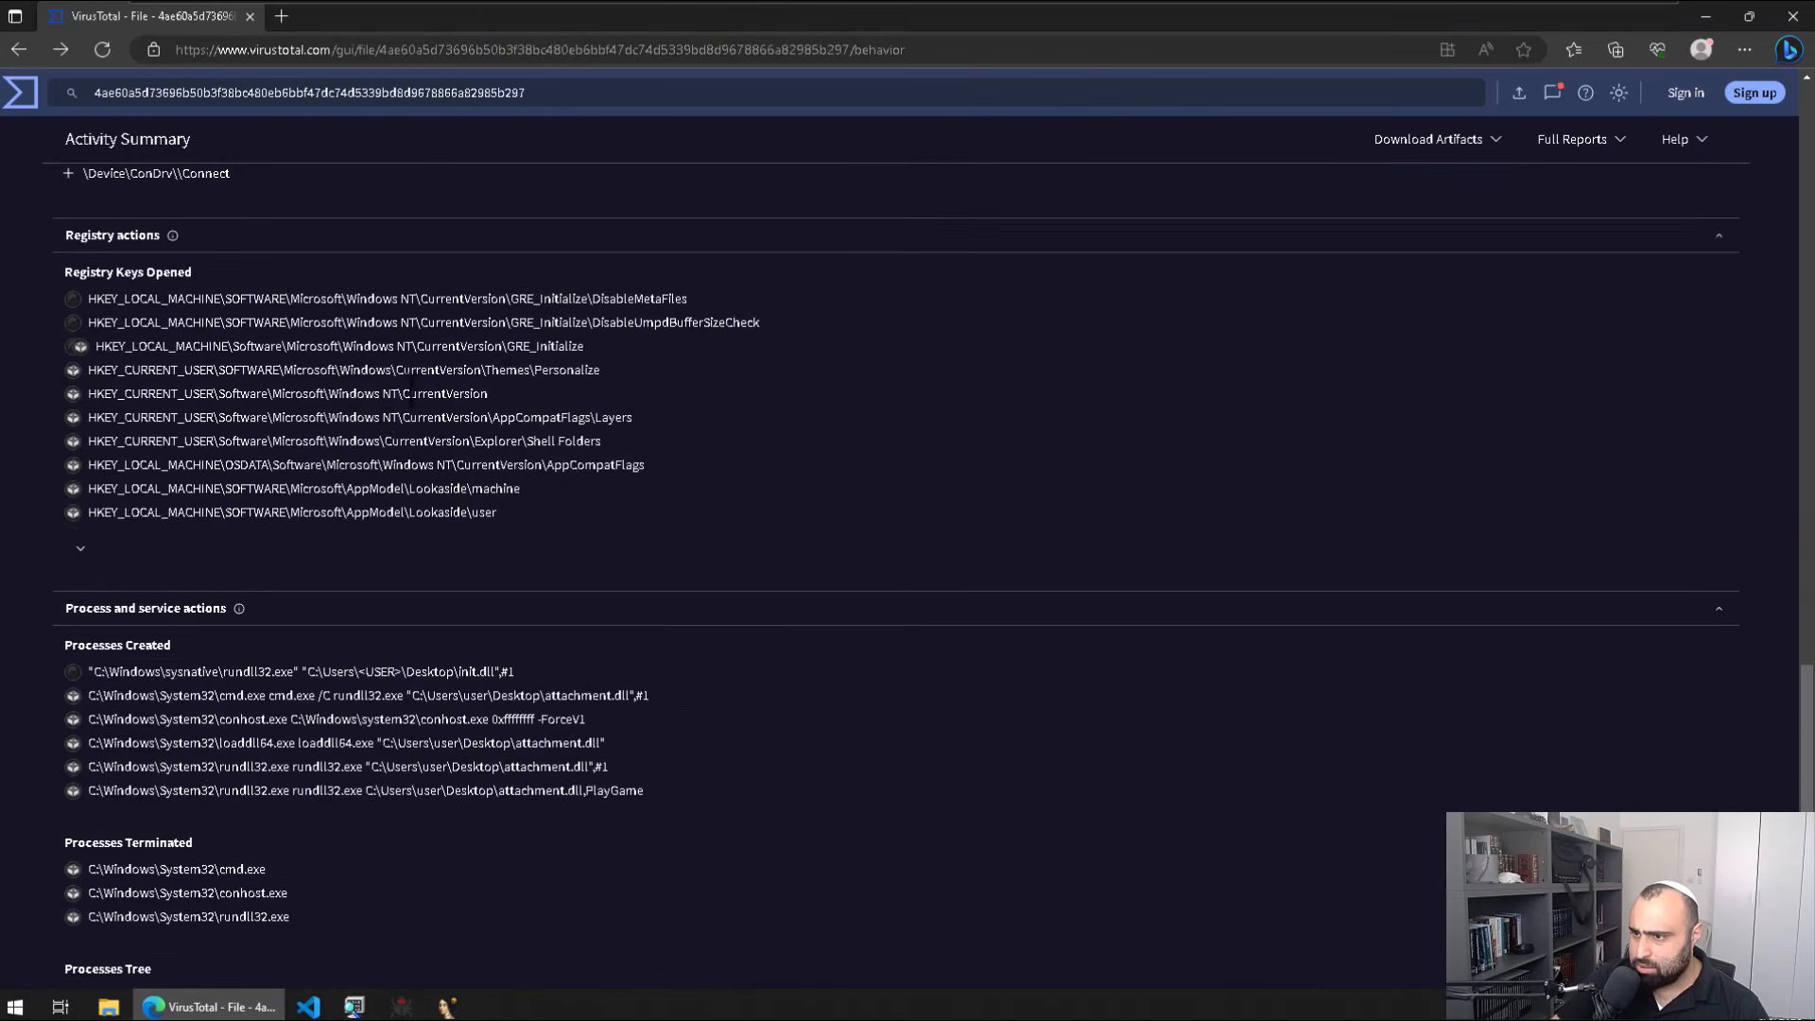
scroll(421, 398, up, 2)
scroll(421, 399, down, 5)
scroll(455, 488, up, 3)
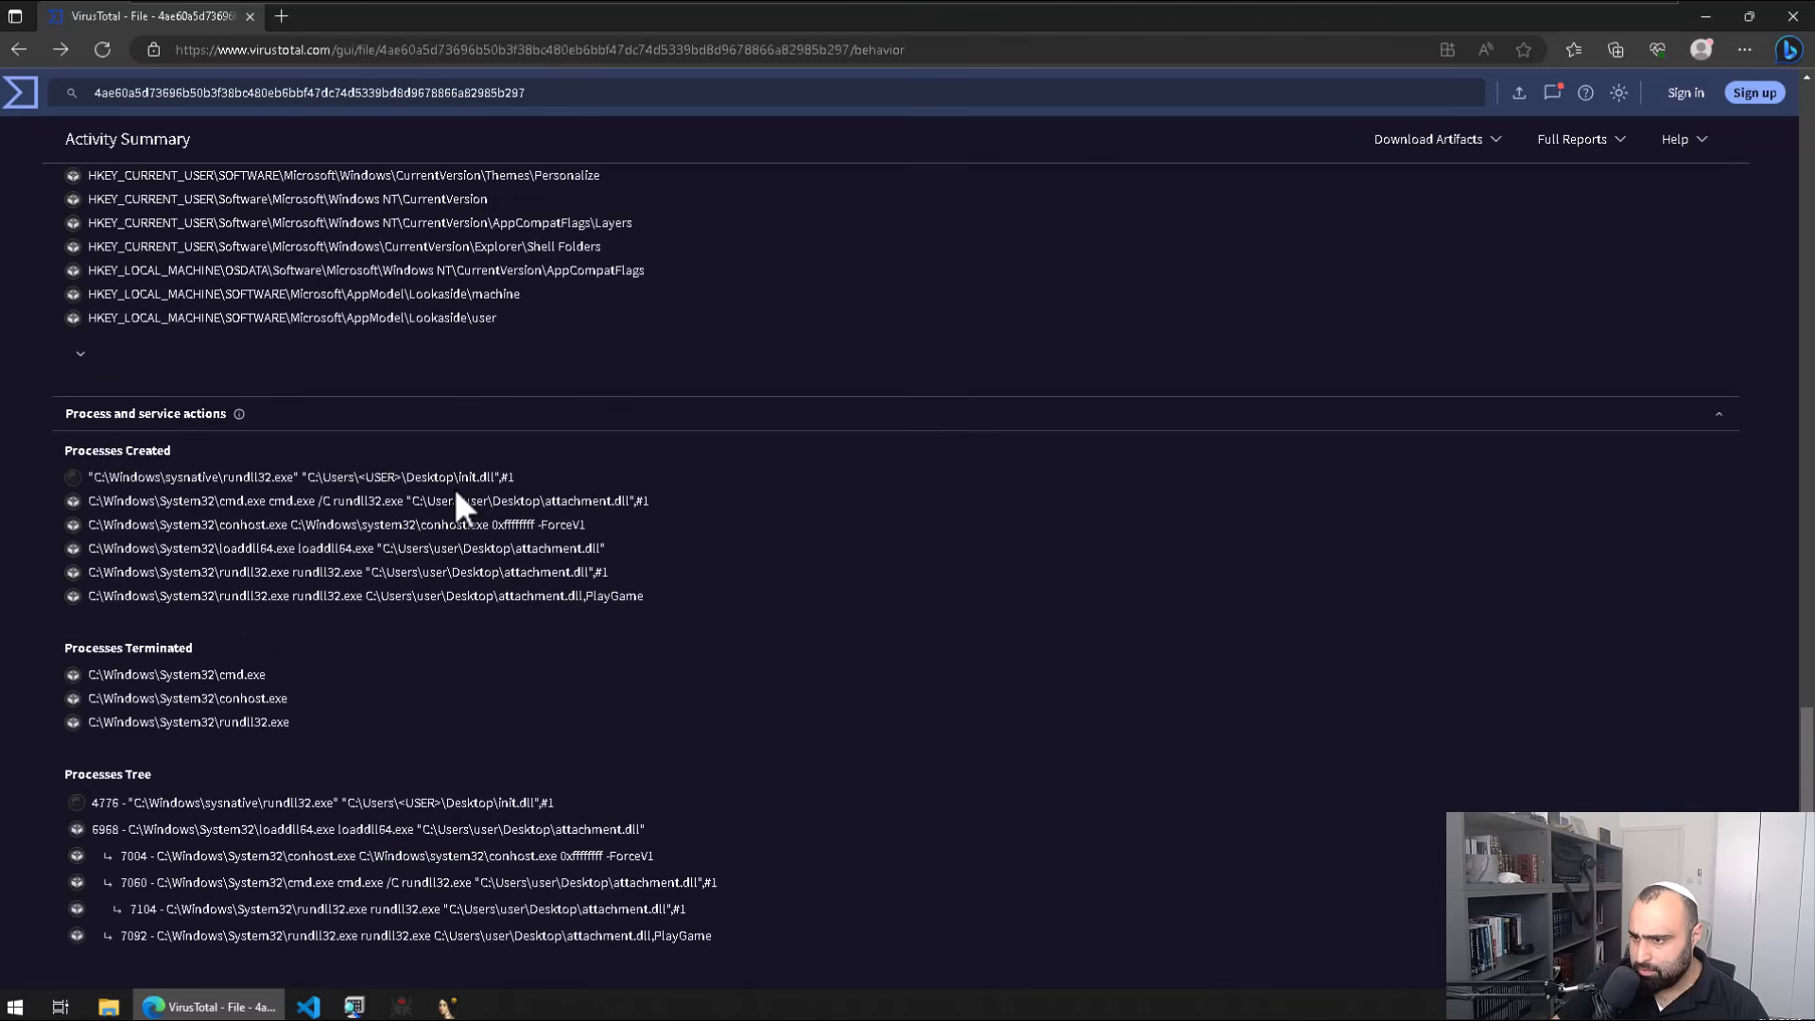
scroll(453, 486, down, 2)
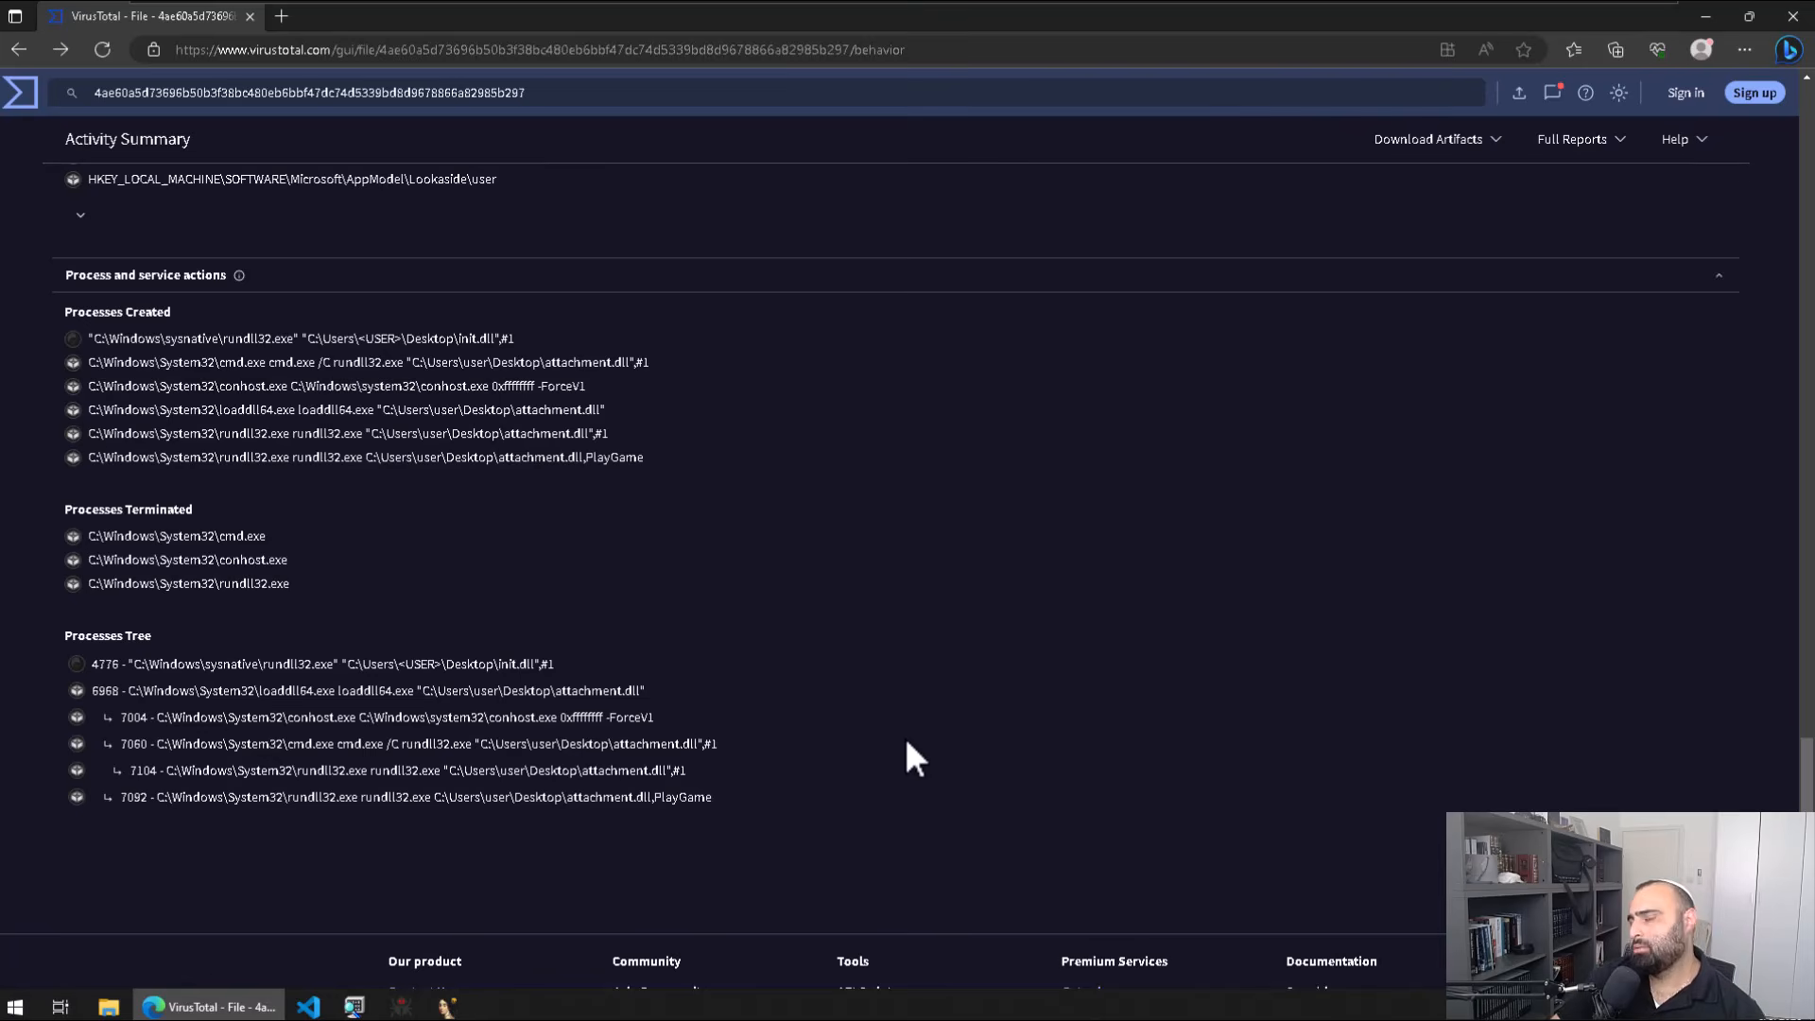
scroll(905, 747, up, 15)
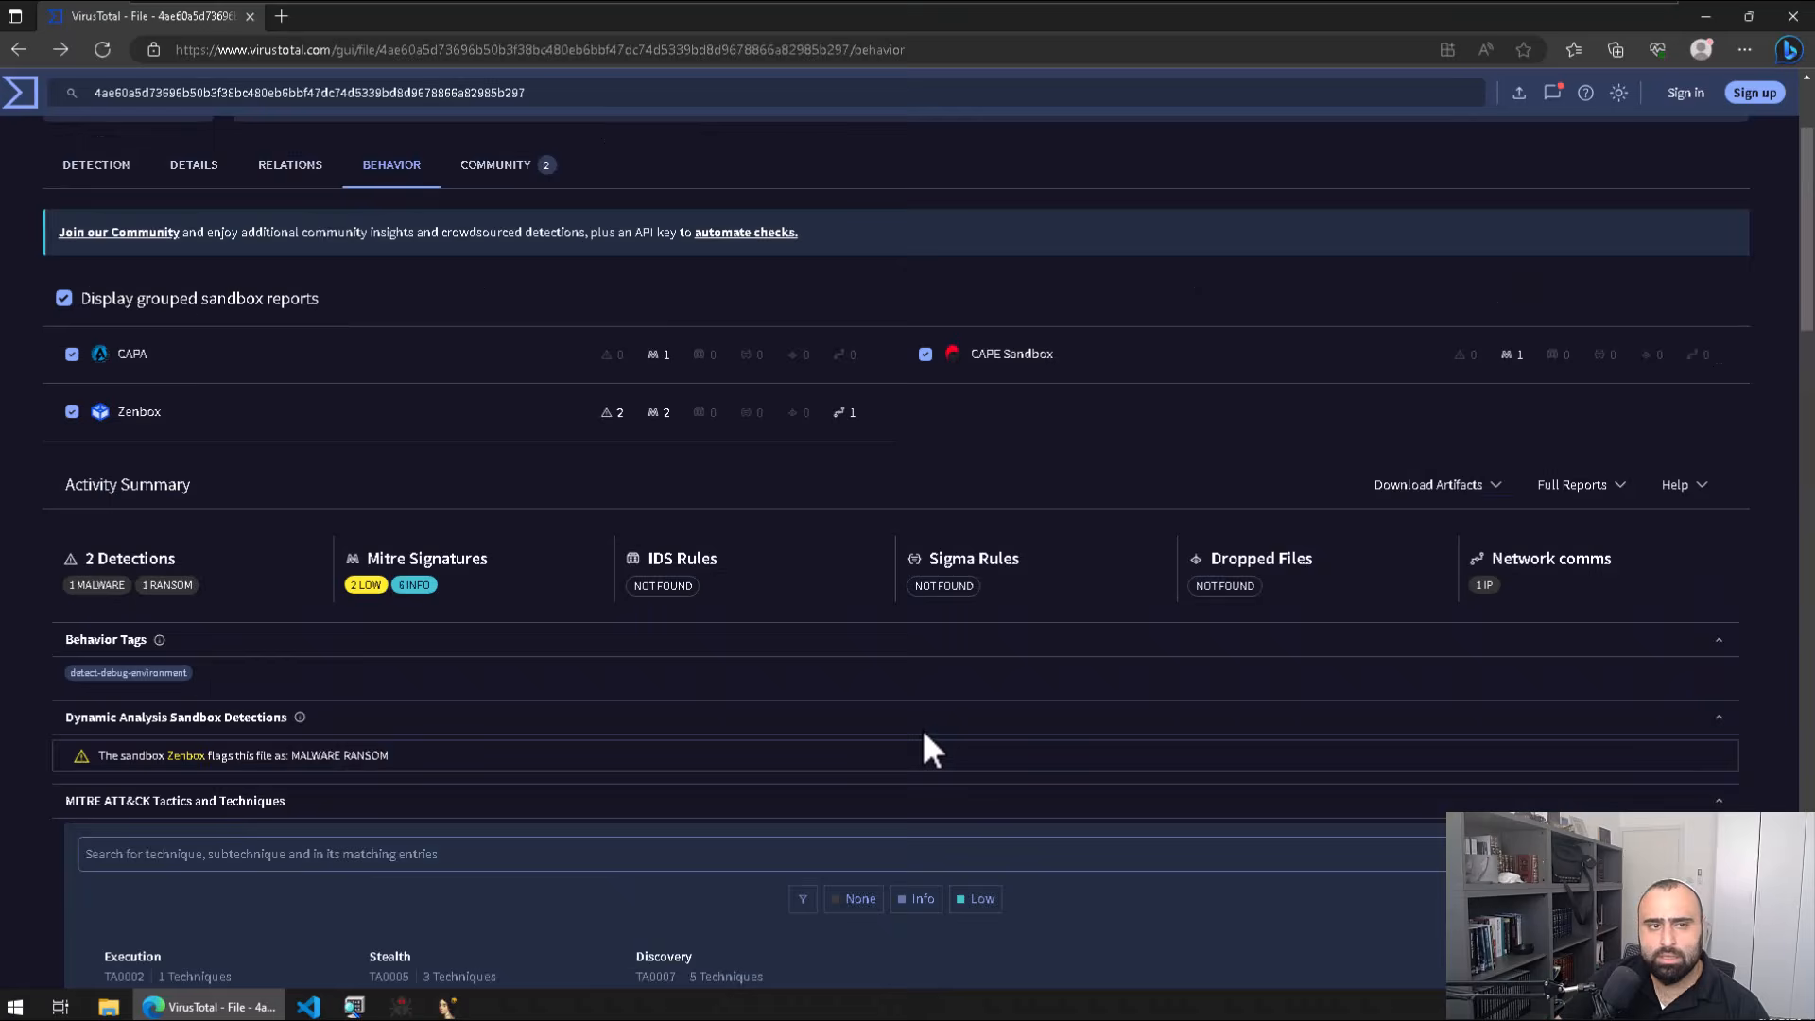
scroll(931, 749, up, 2)
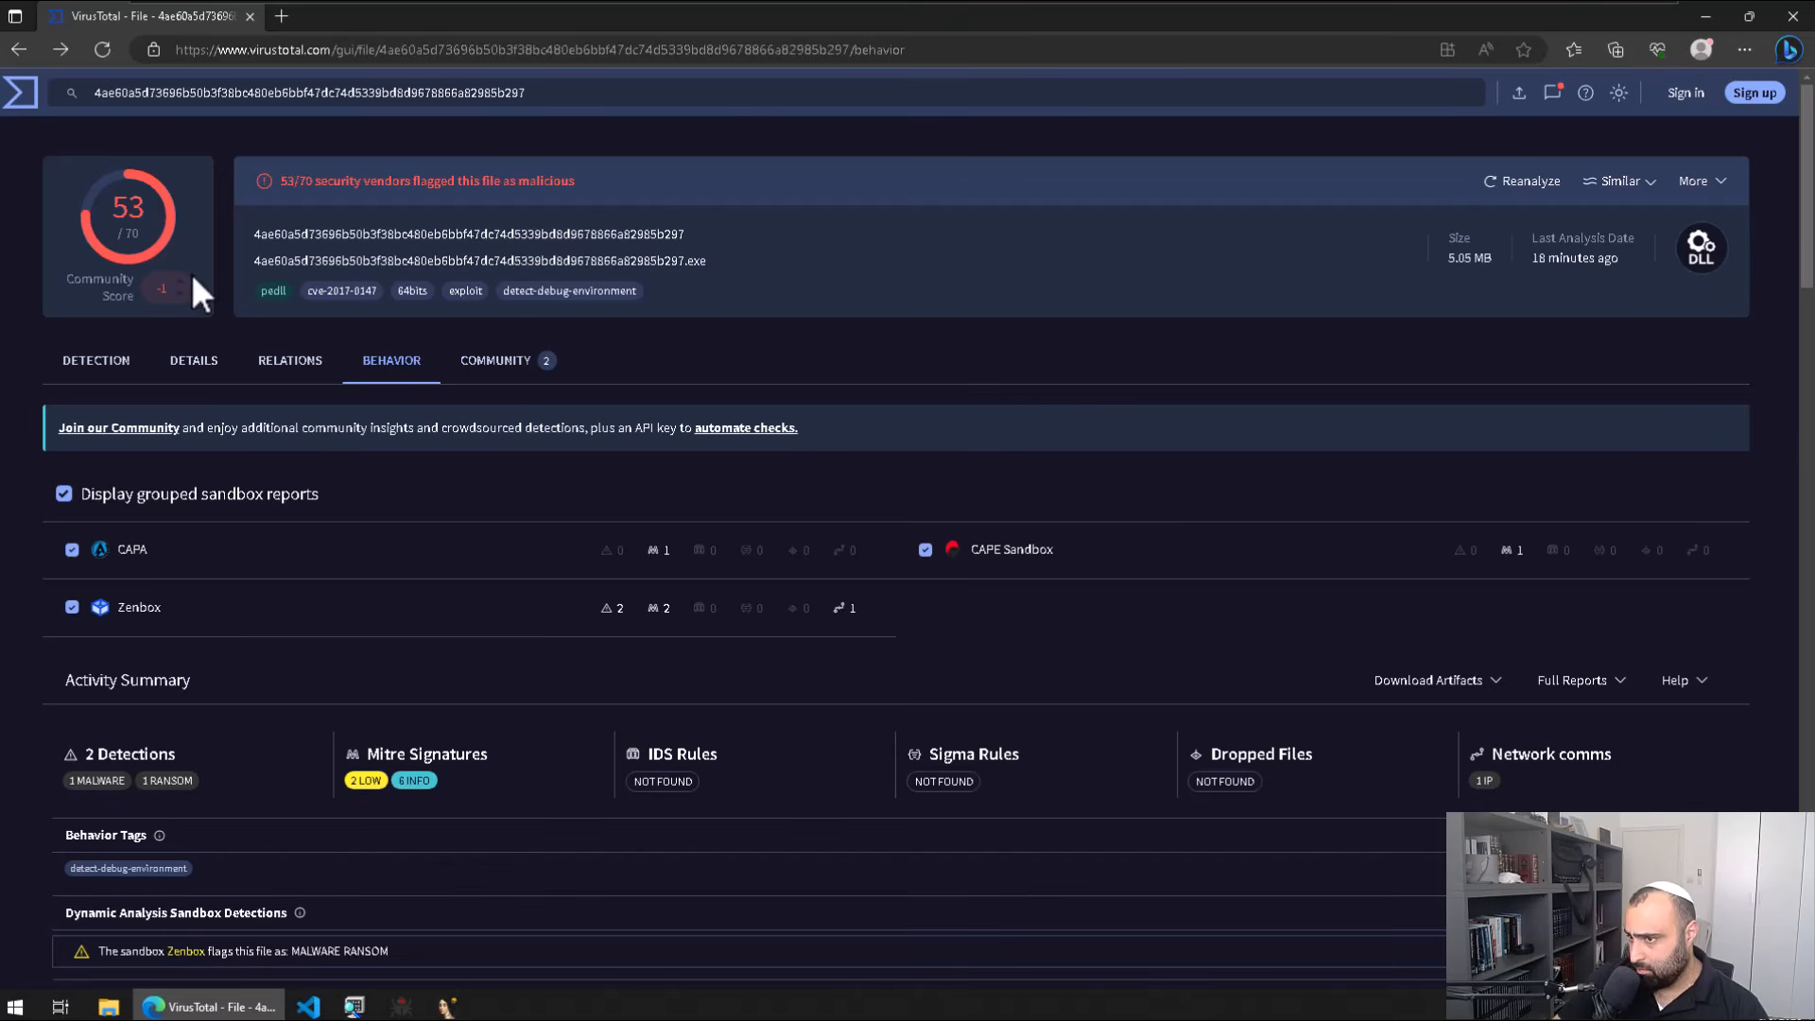
click(1705, 16)
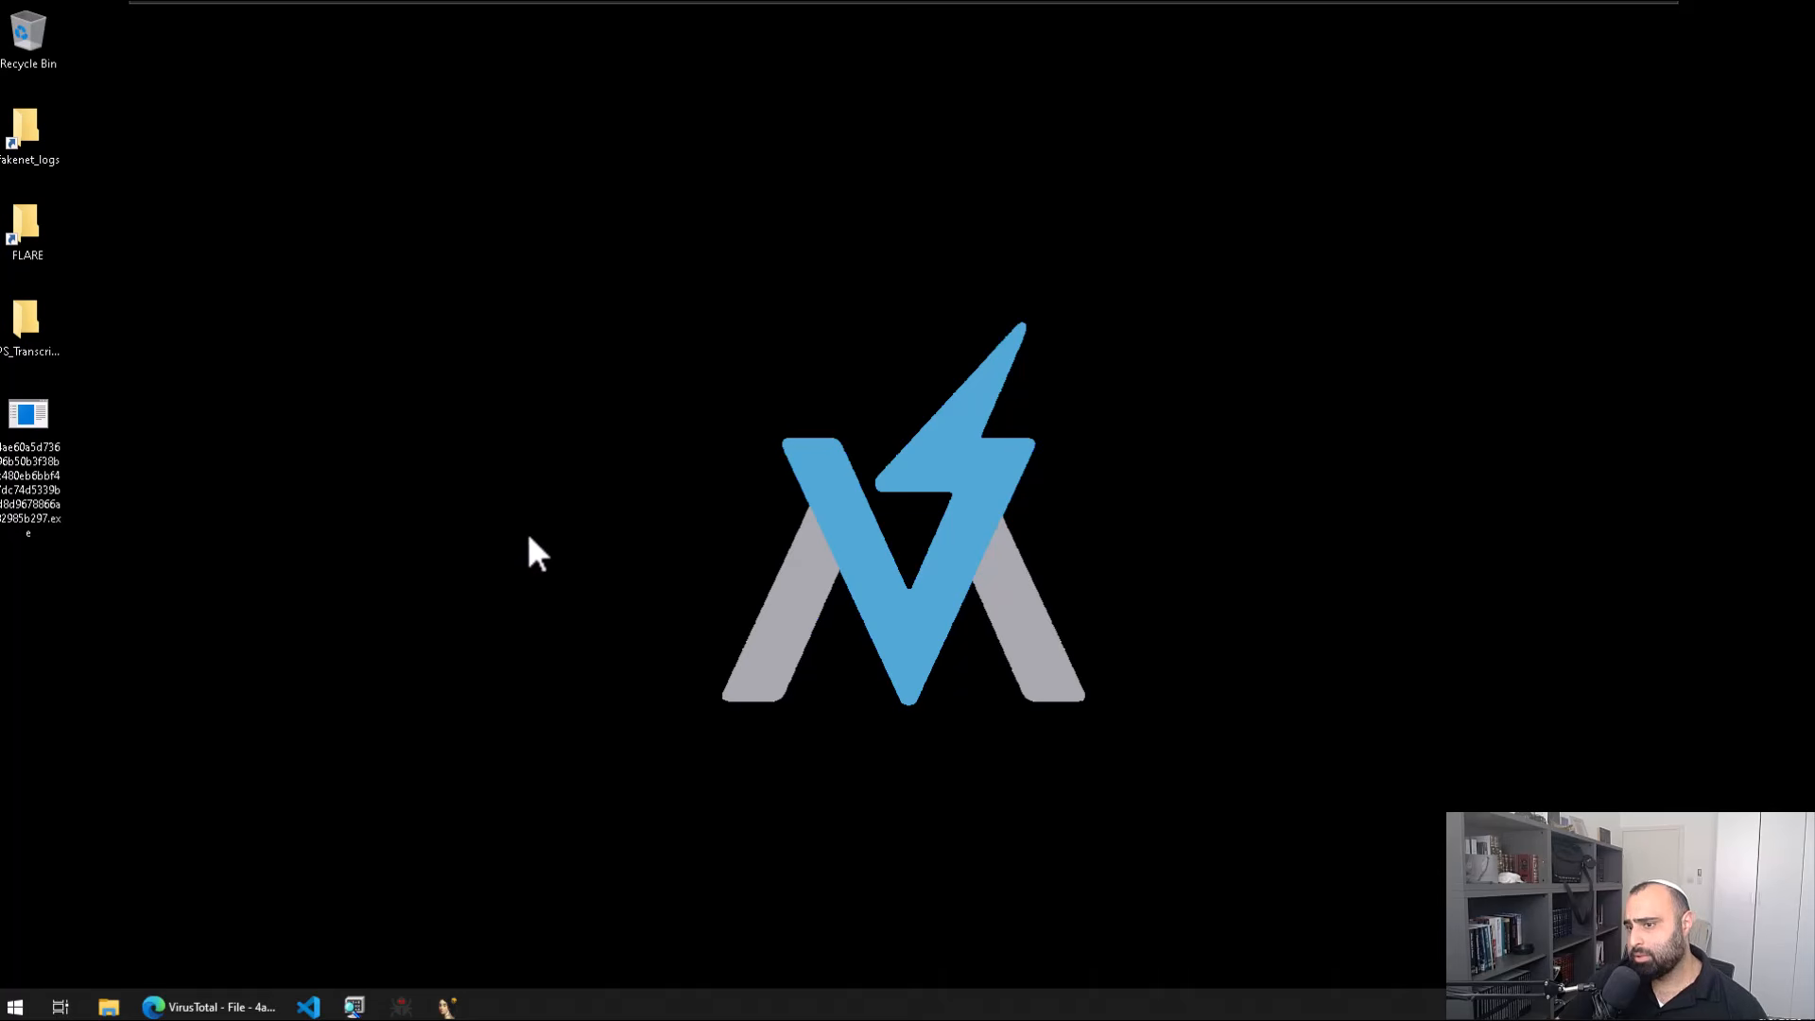
key(super)
text(c)
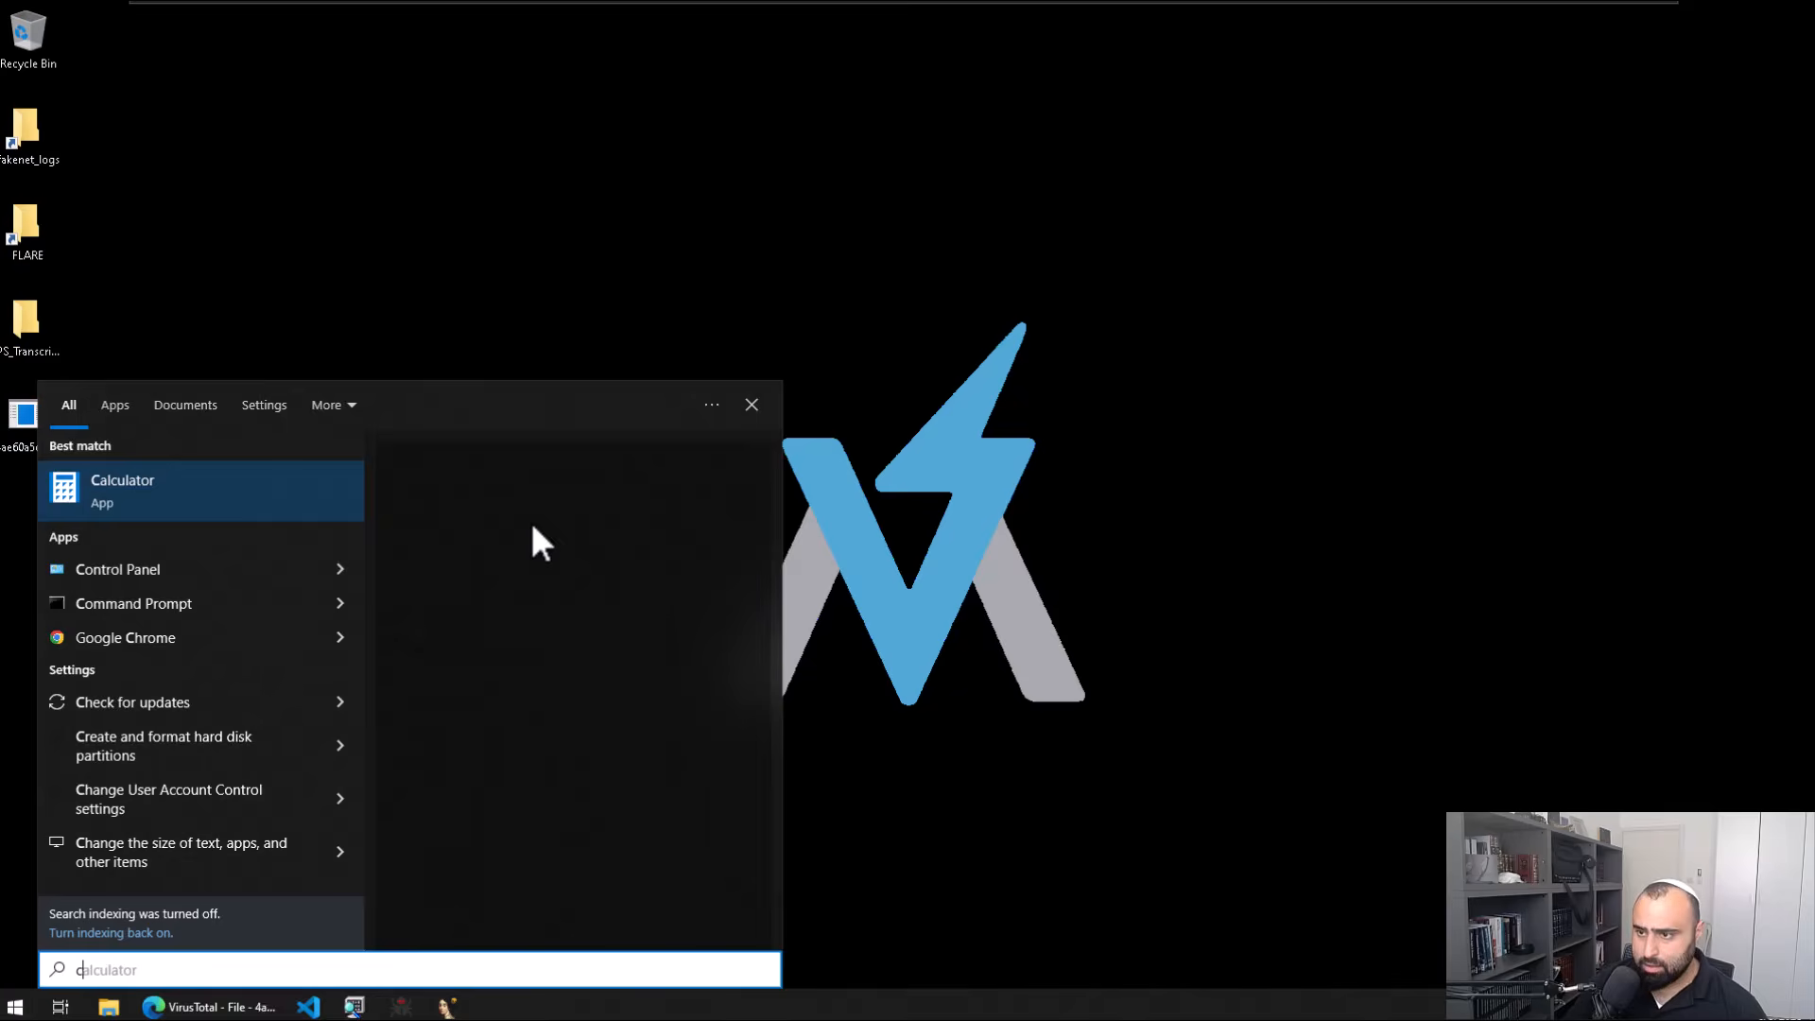
key(BackSpace)
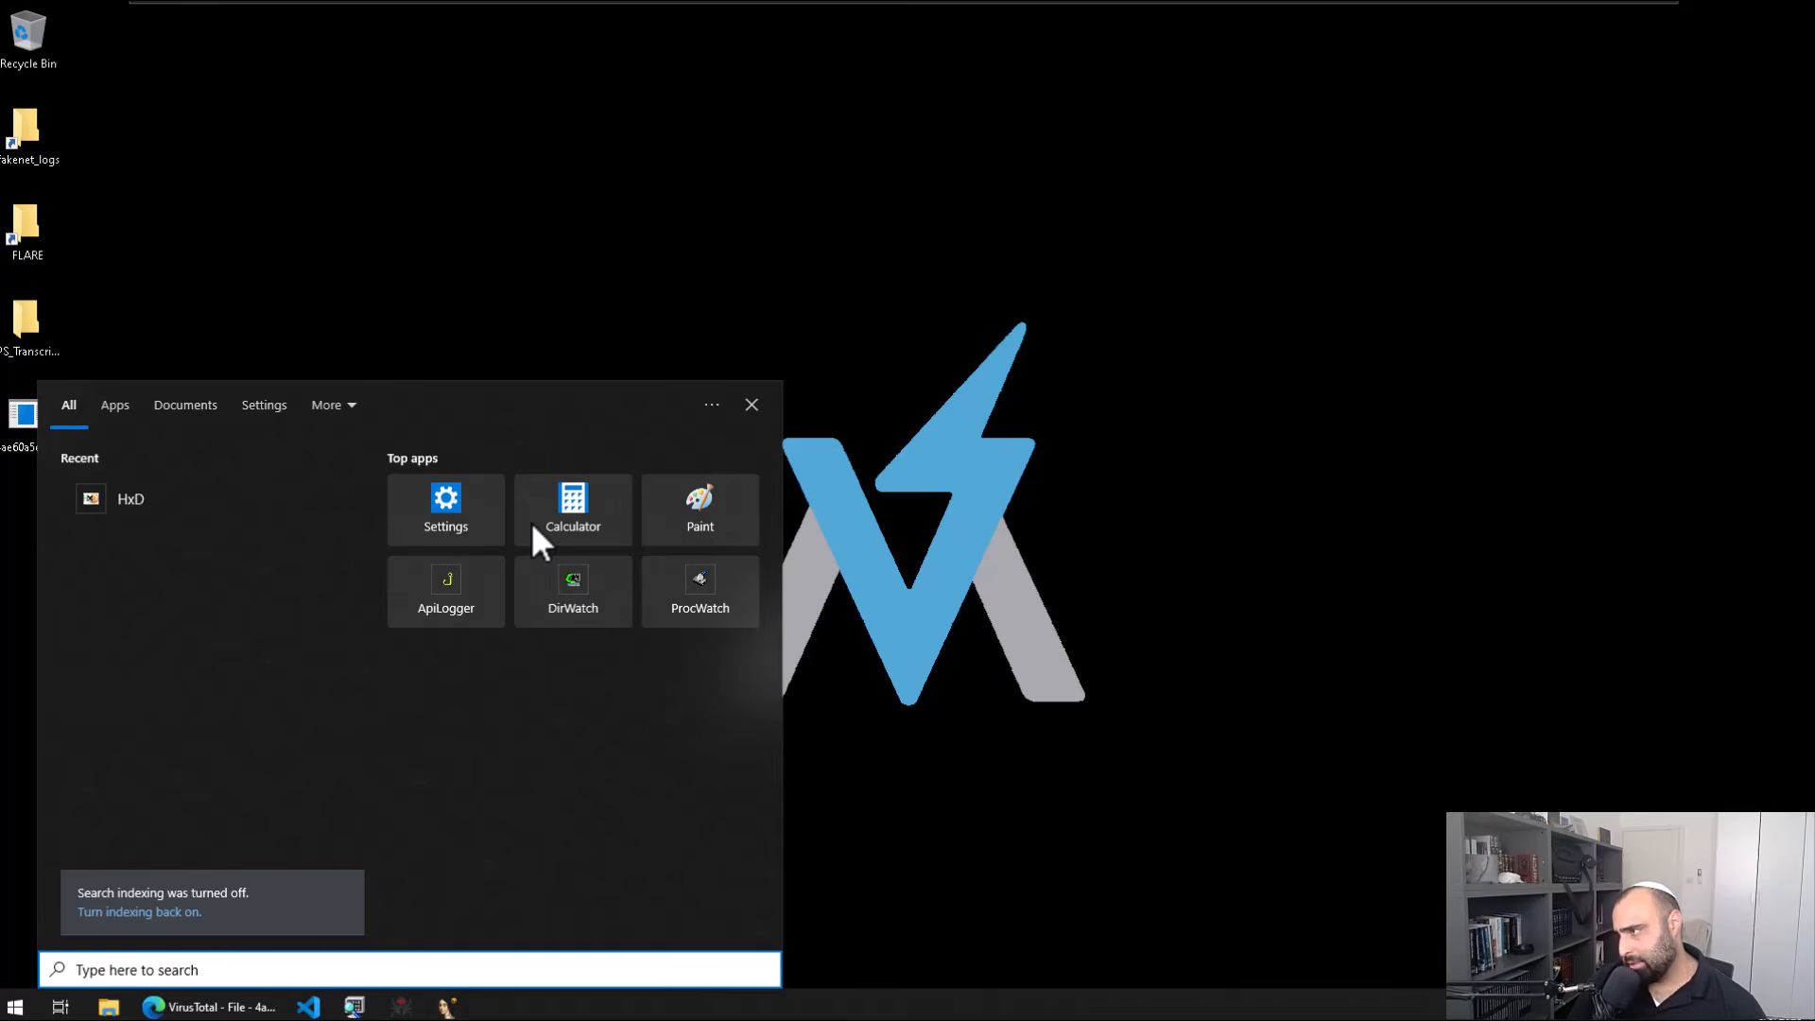
text(cff)
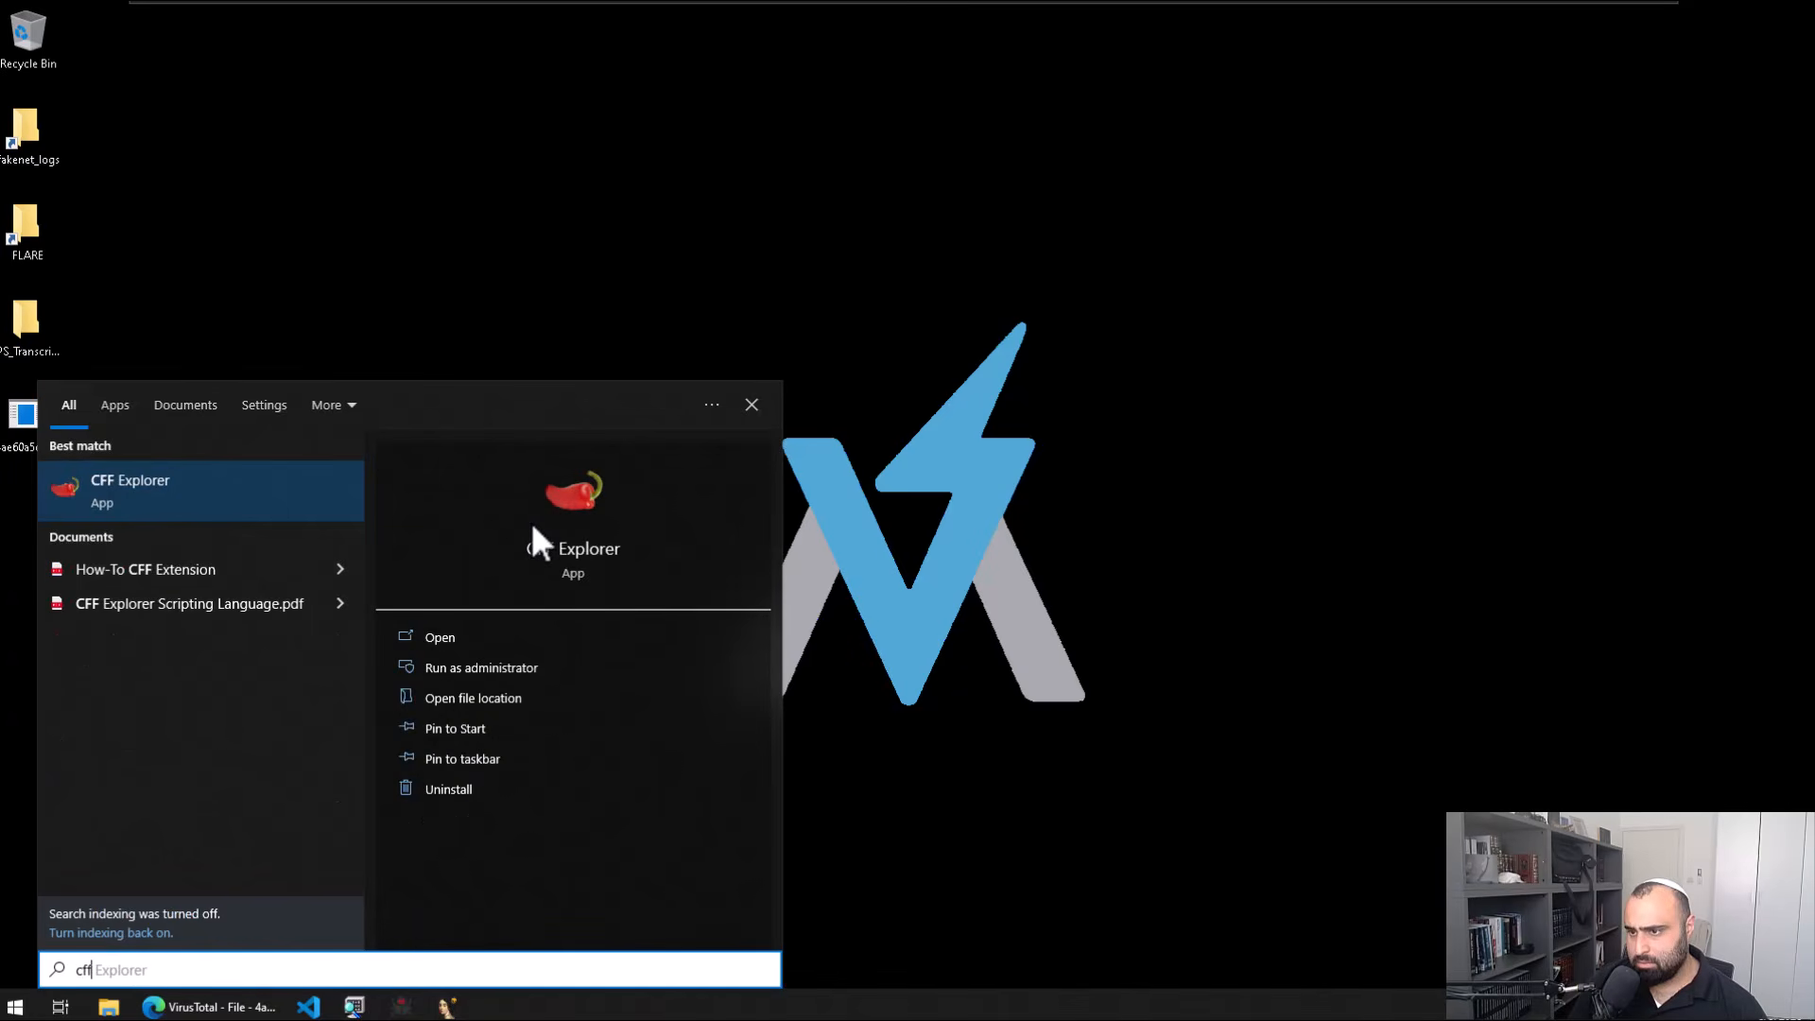
key(Return)
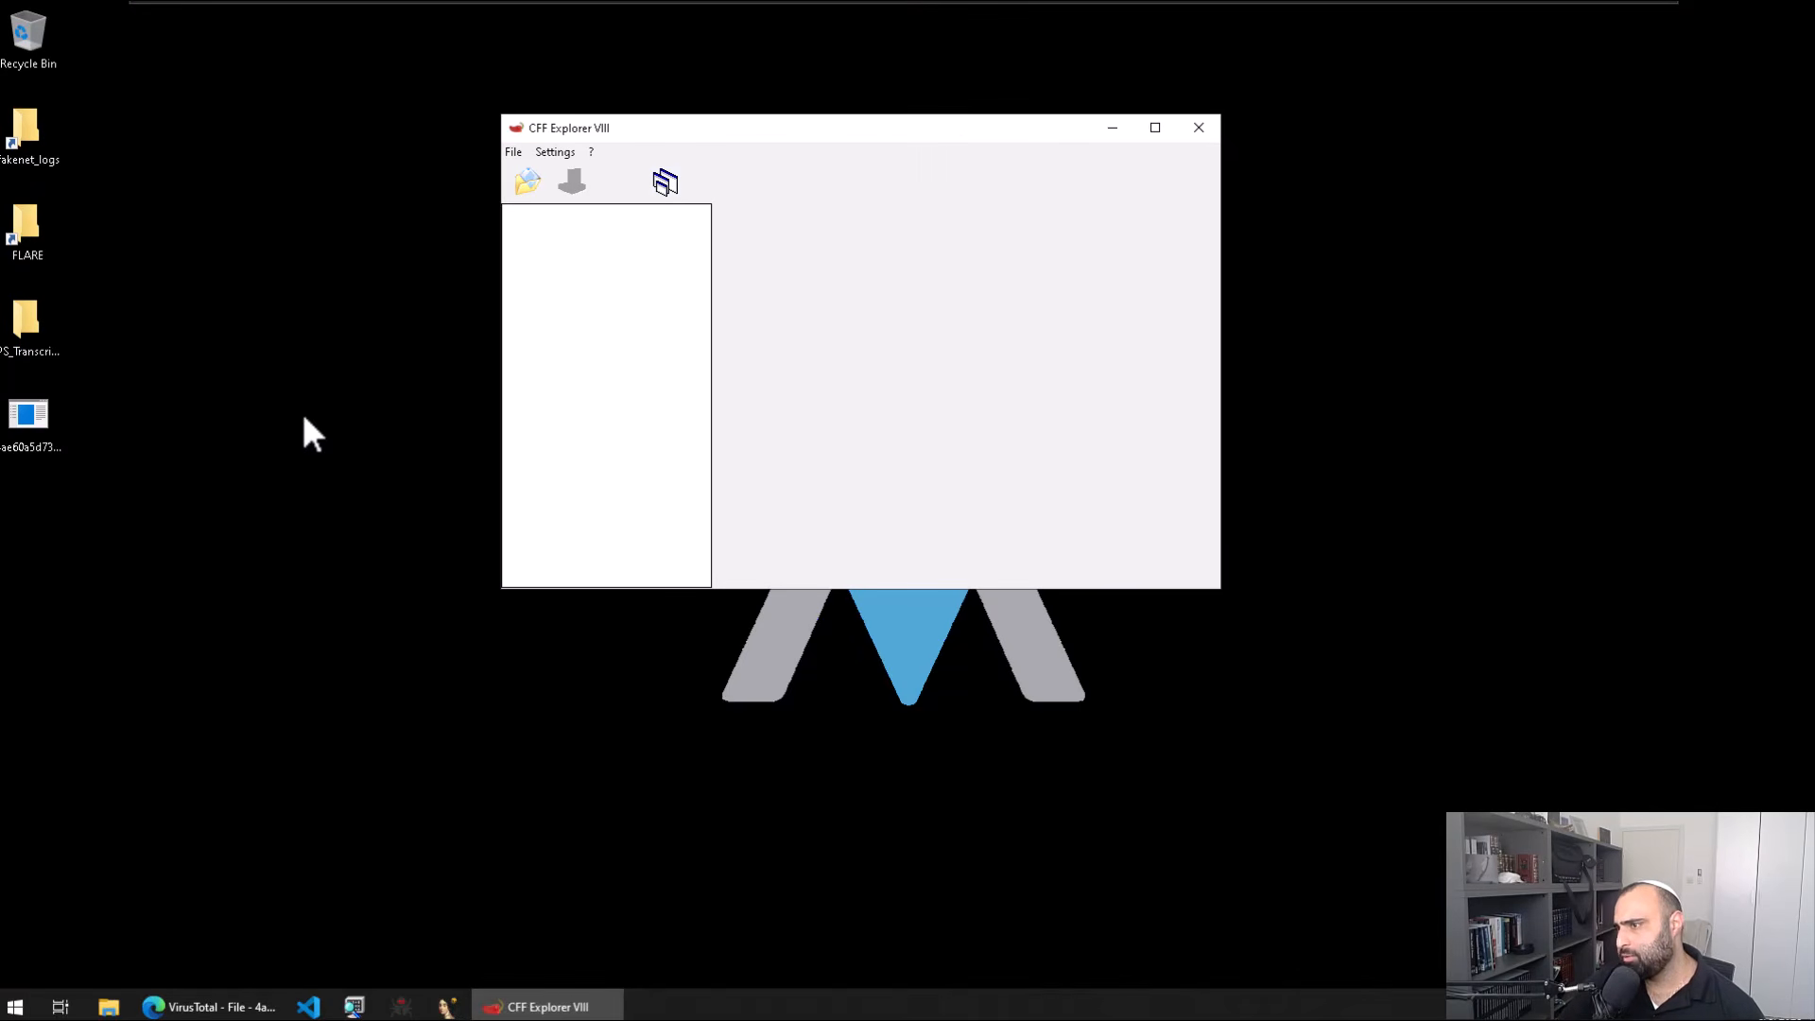
drag(62, 435, 603, 397)
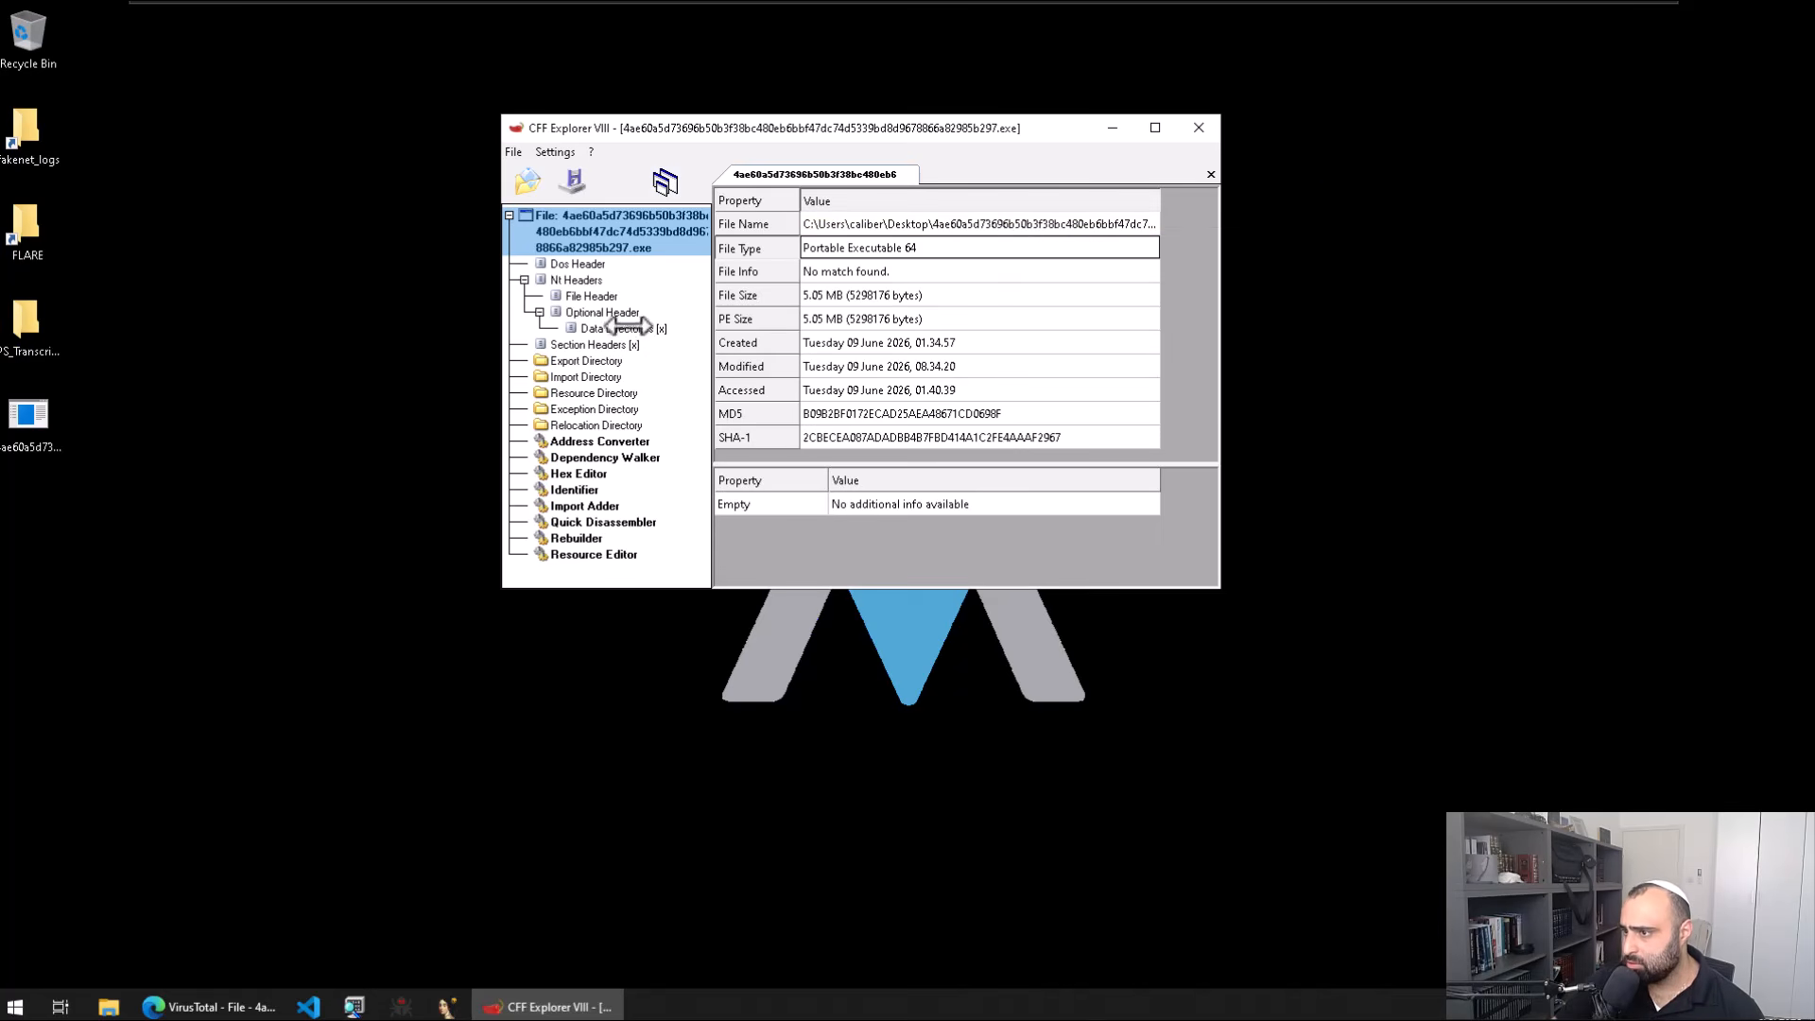
click(1197, 129)
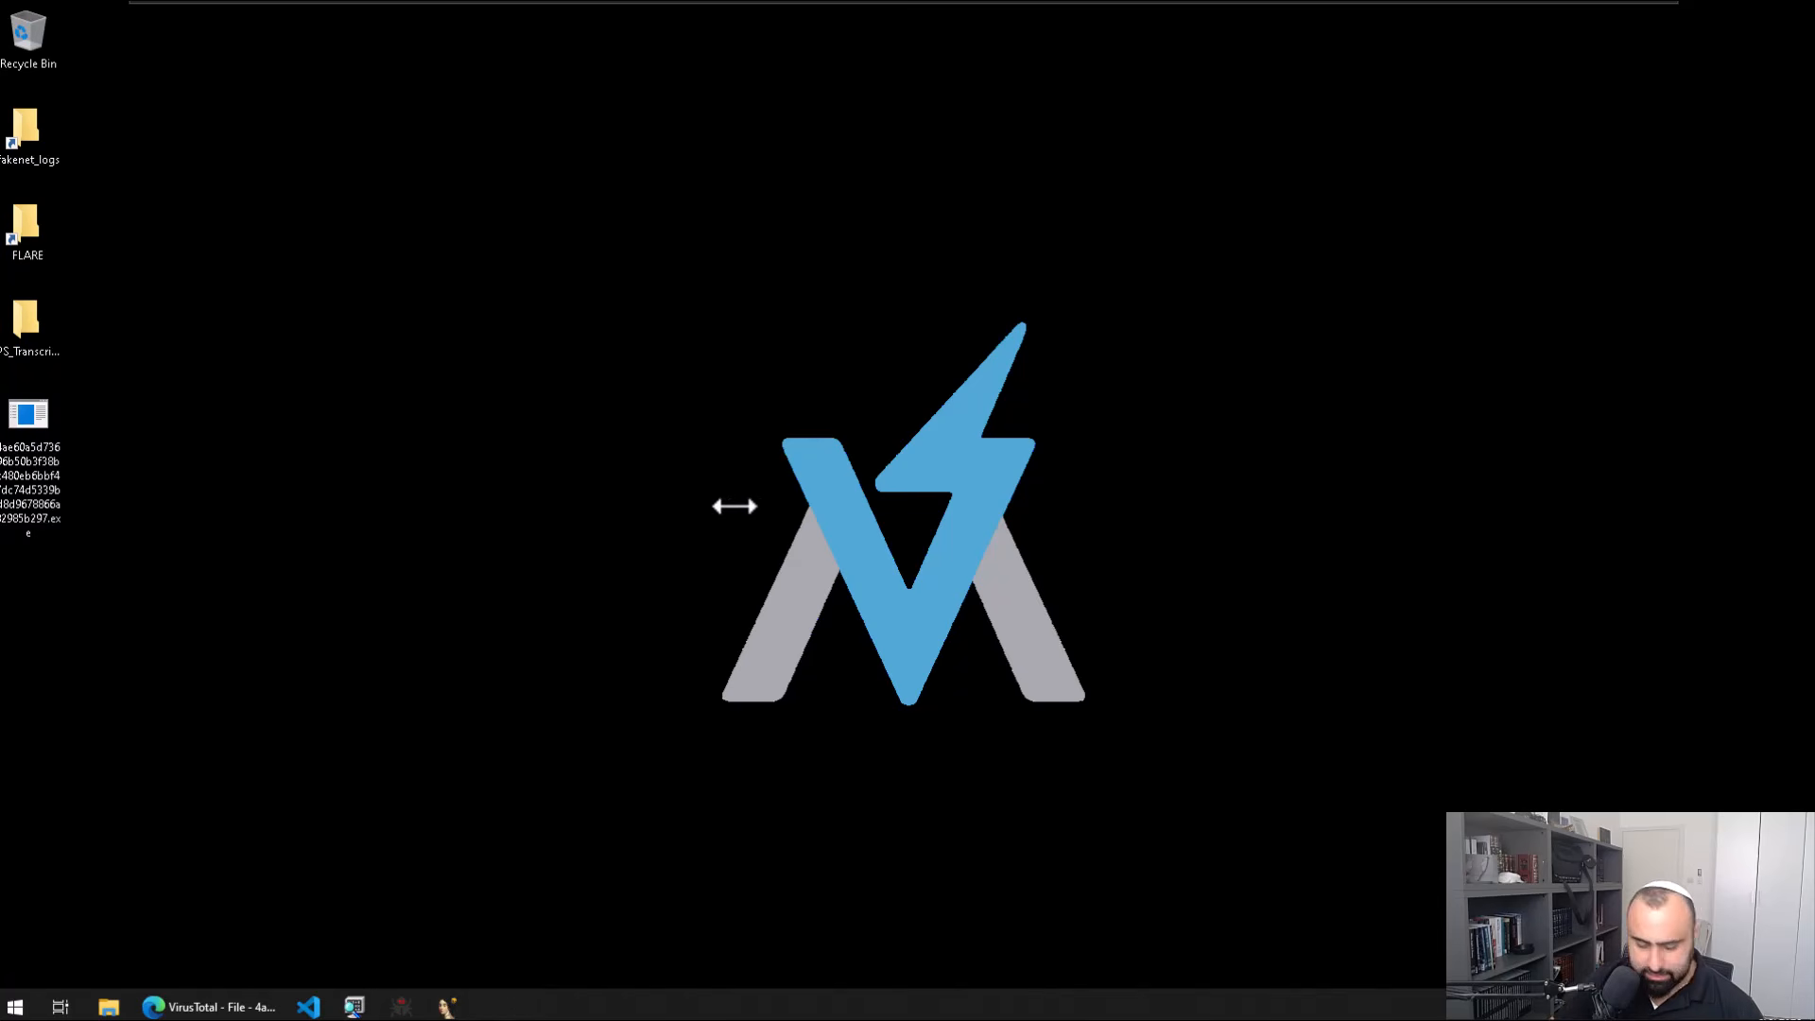
Step: Launch pestudio via Start search and move its window toward the centre
key(super)
text(pest)
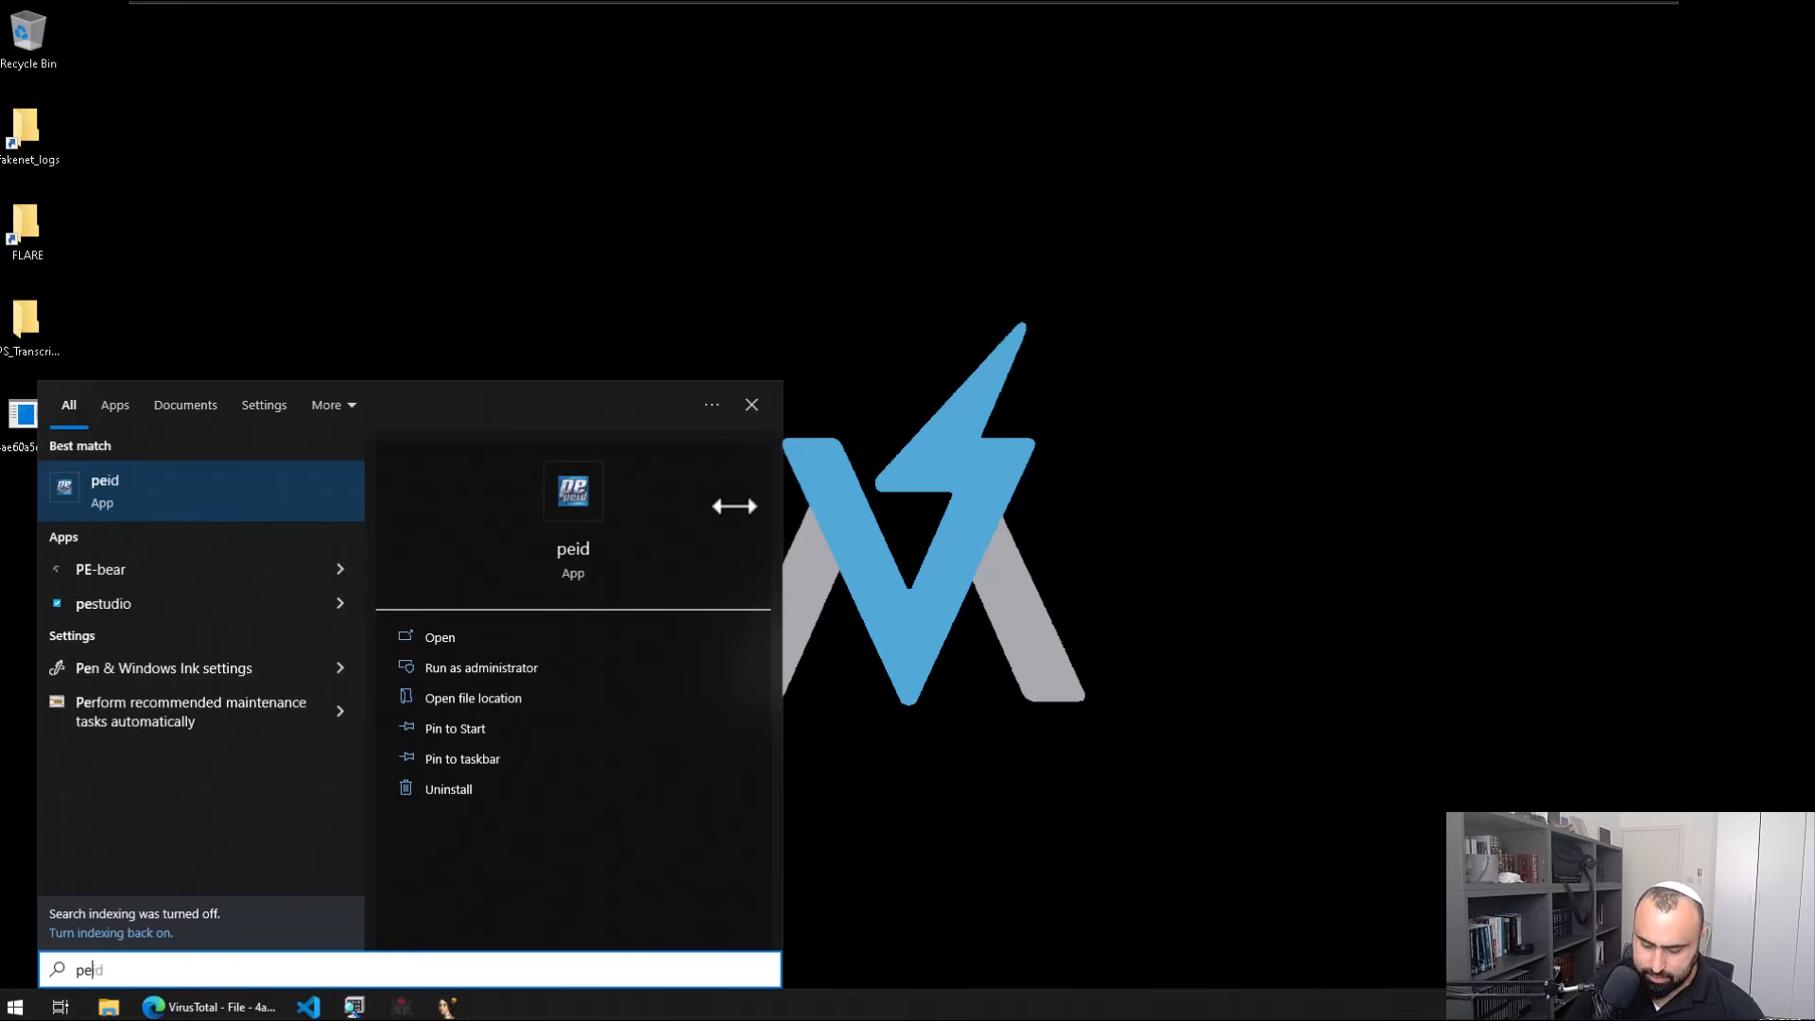
text(u)
key(Return)
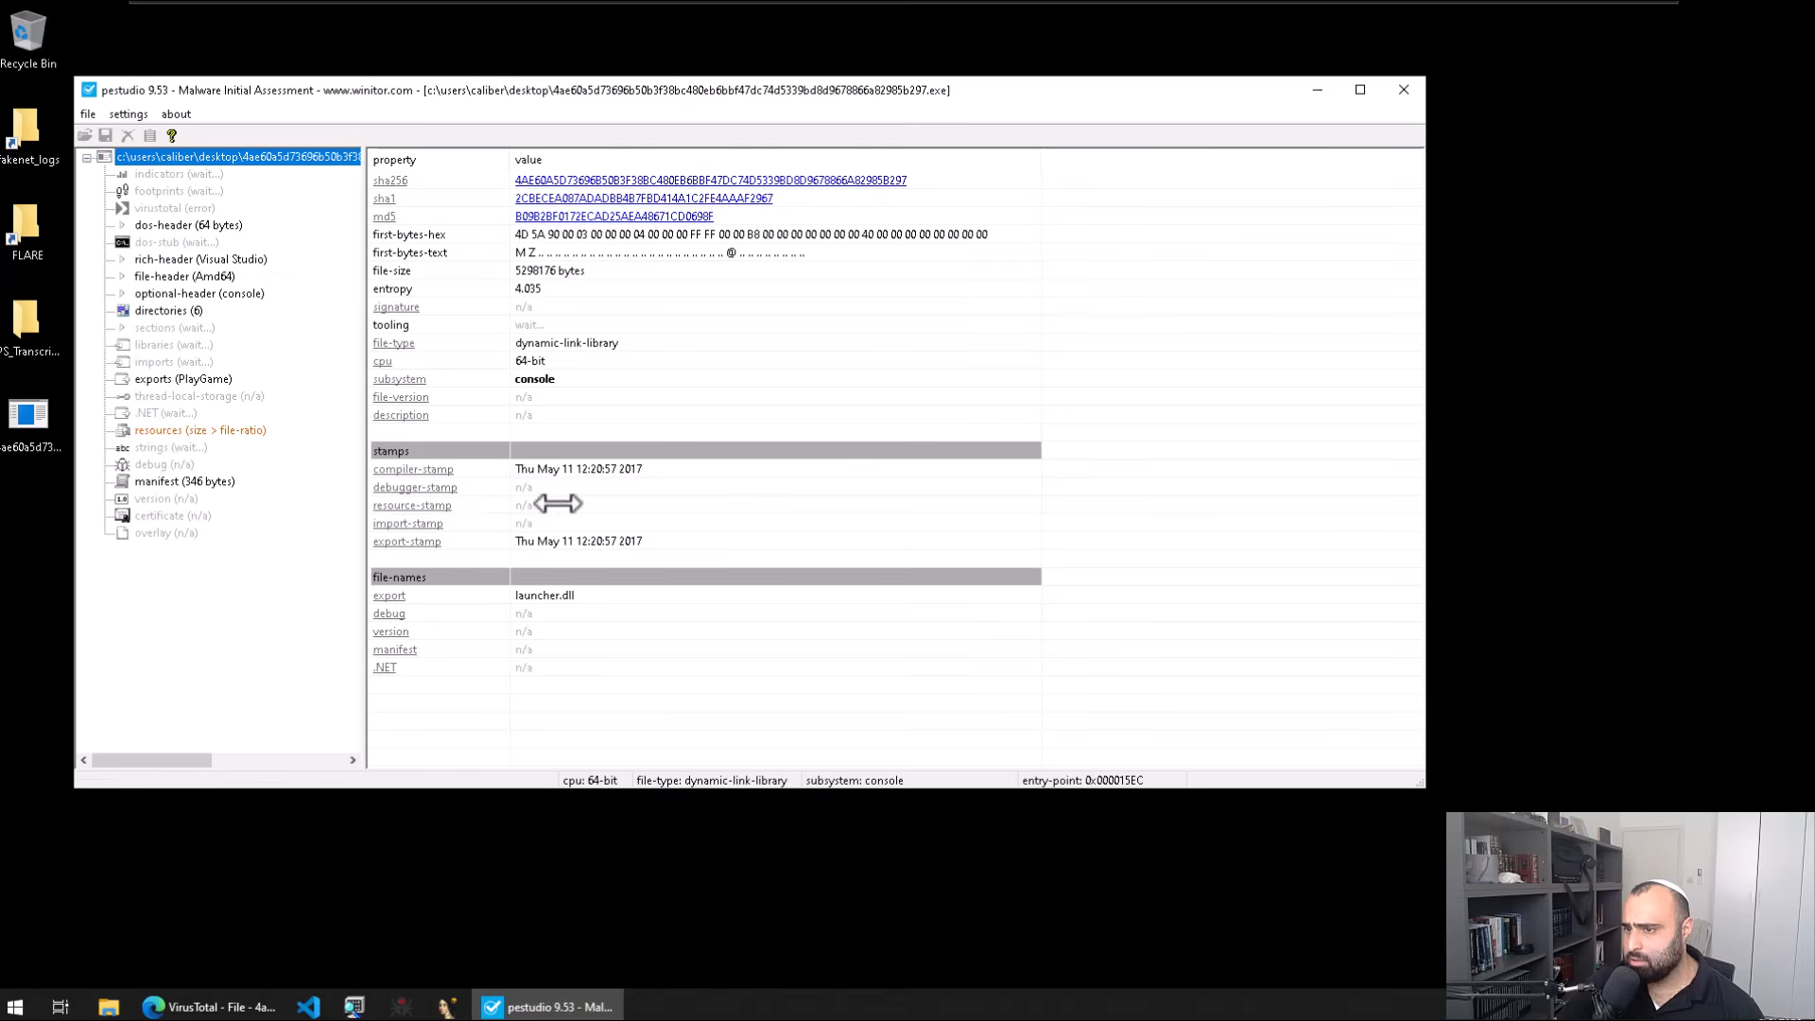
drag(814, 90, 1127, 119)
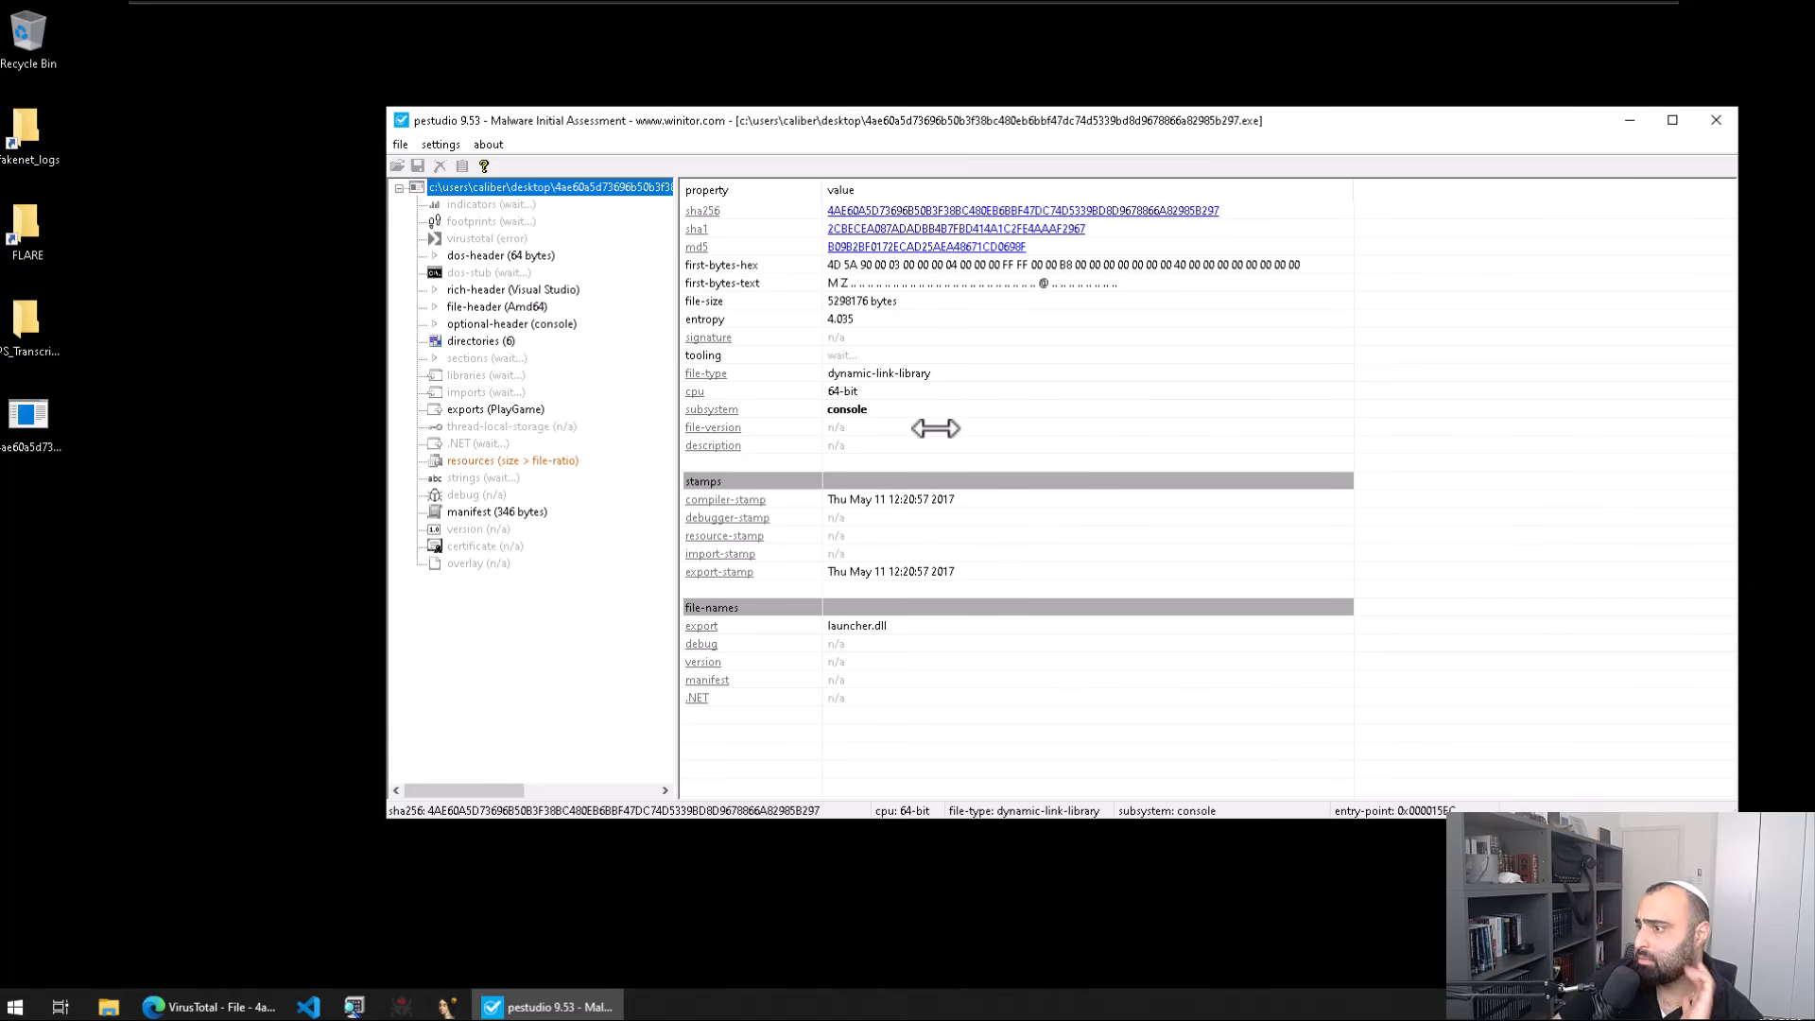
Step: Check the subsystem, cpu and file-type rows: a 64-bit console DLL
click(868, 410)
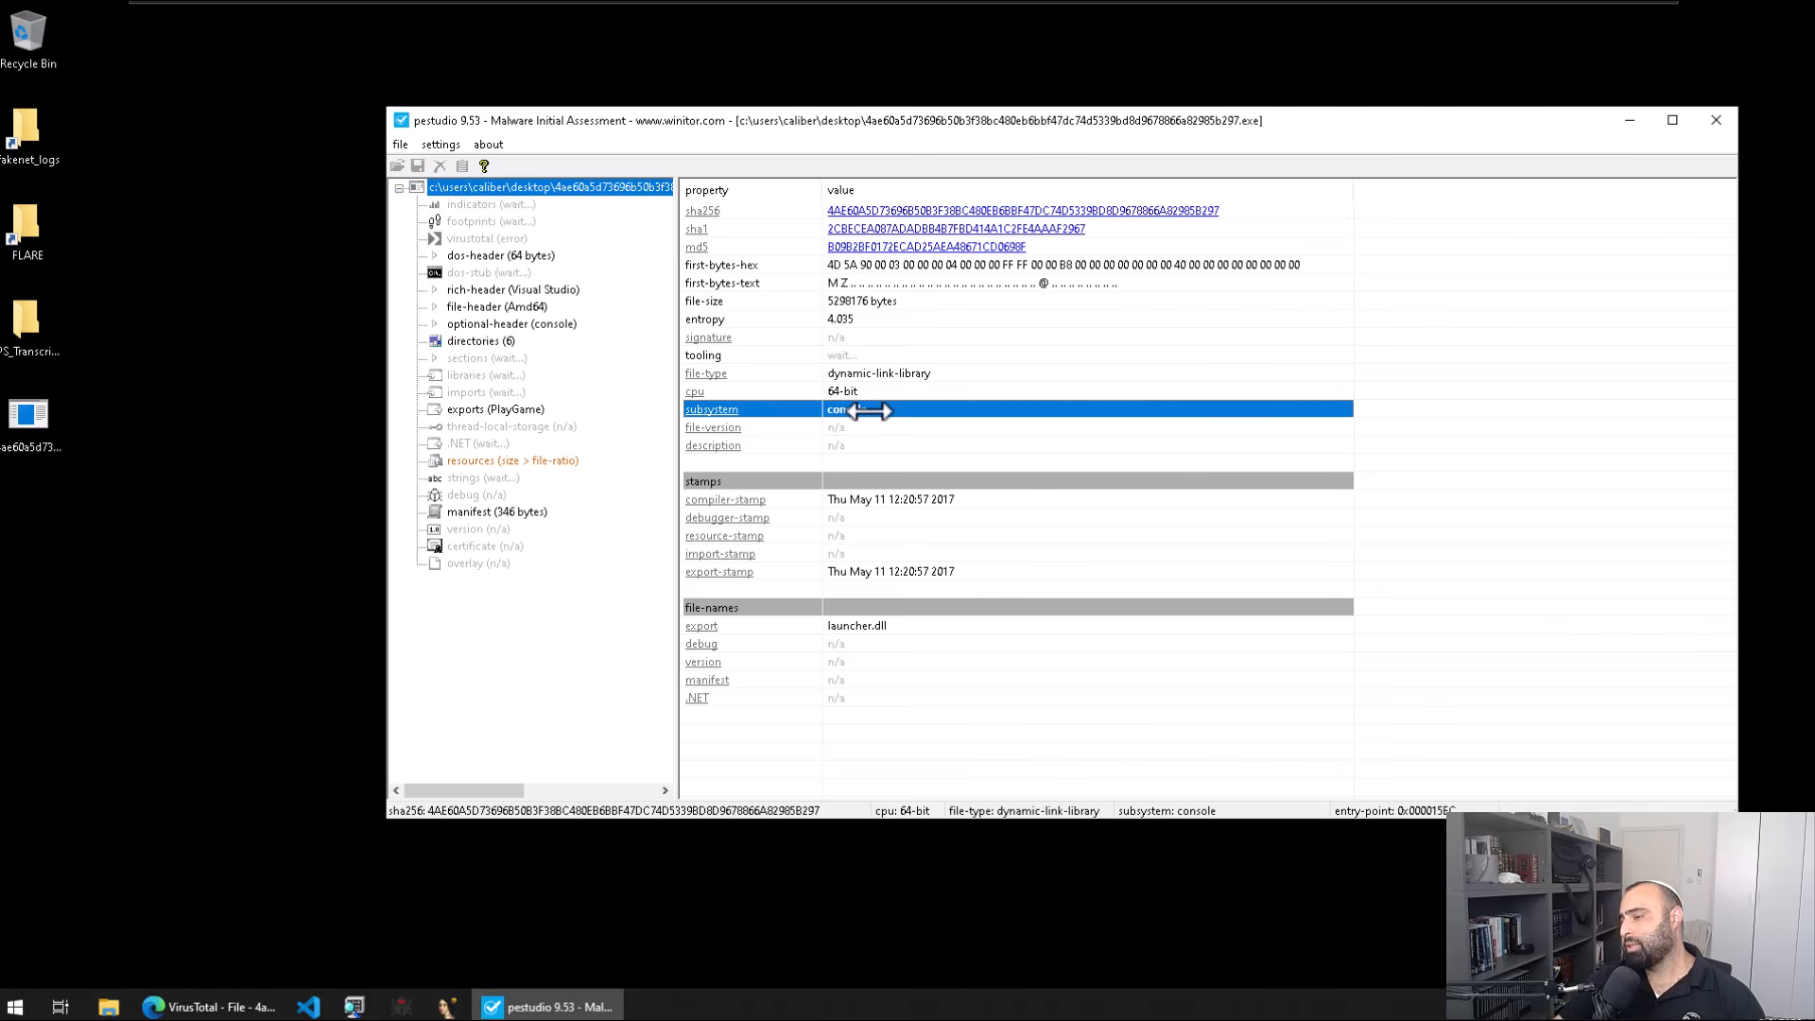
click(898, 390)
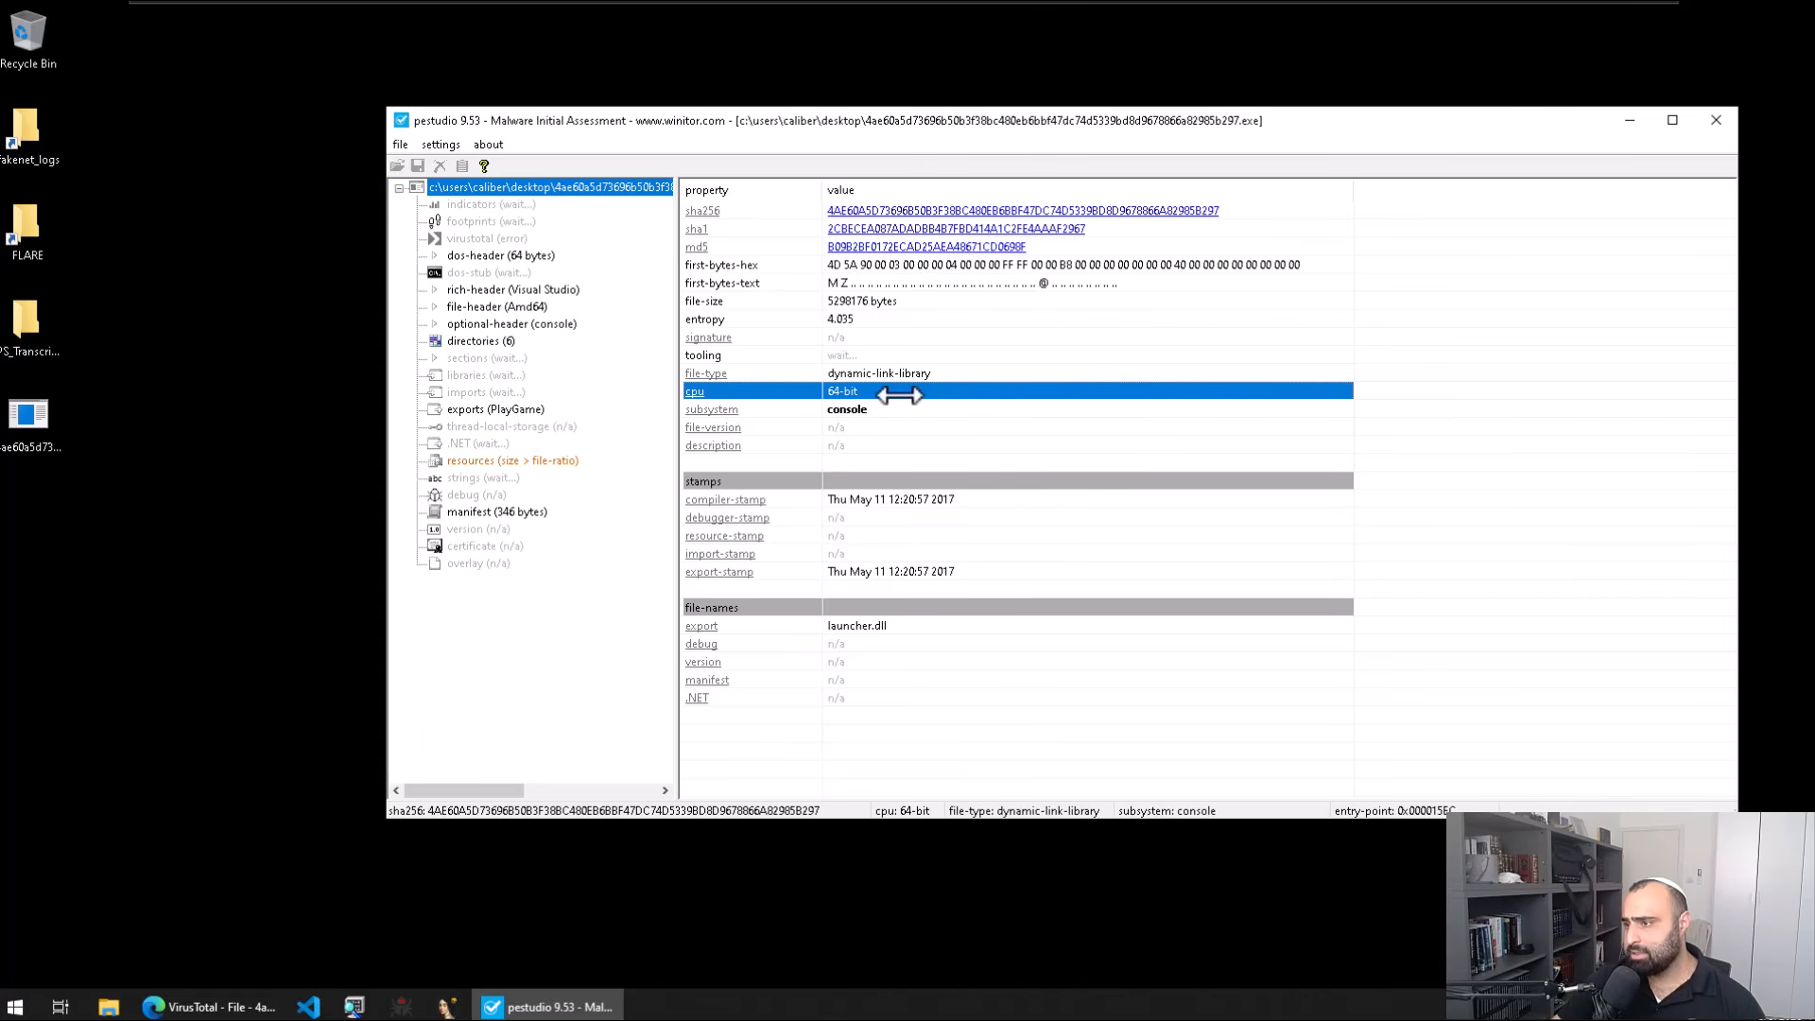
click(917, 375)
click(913, 388)
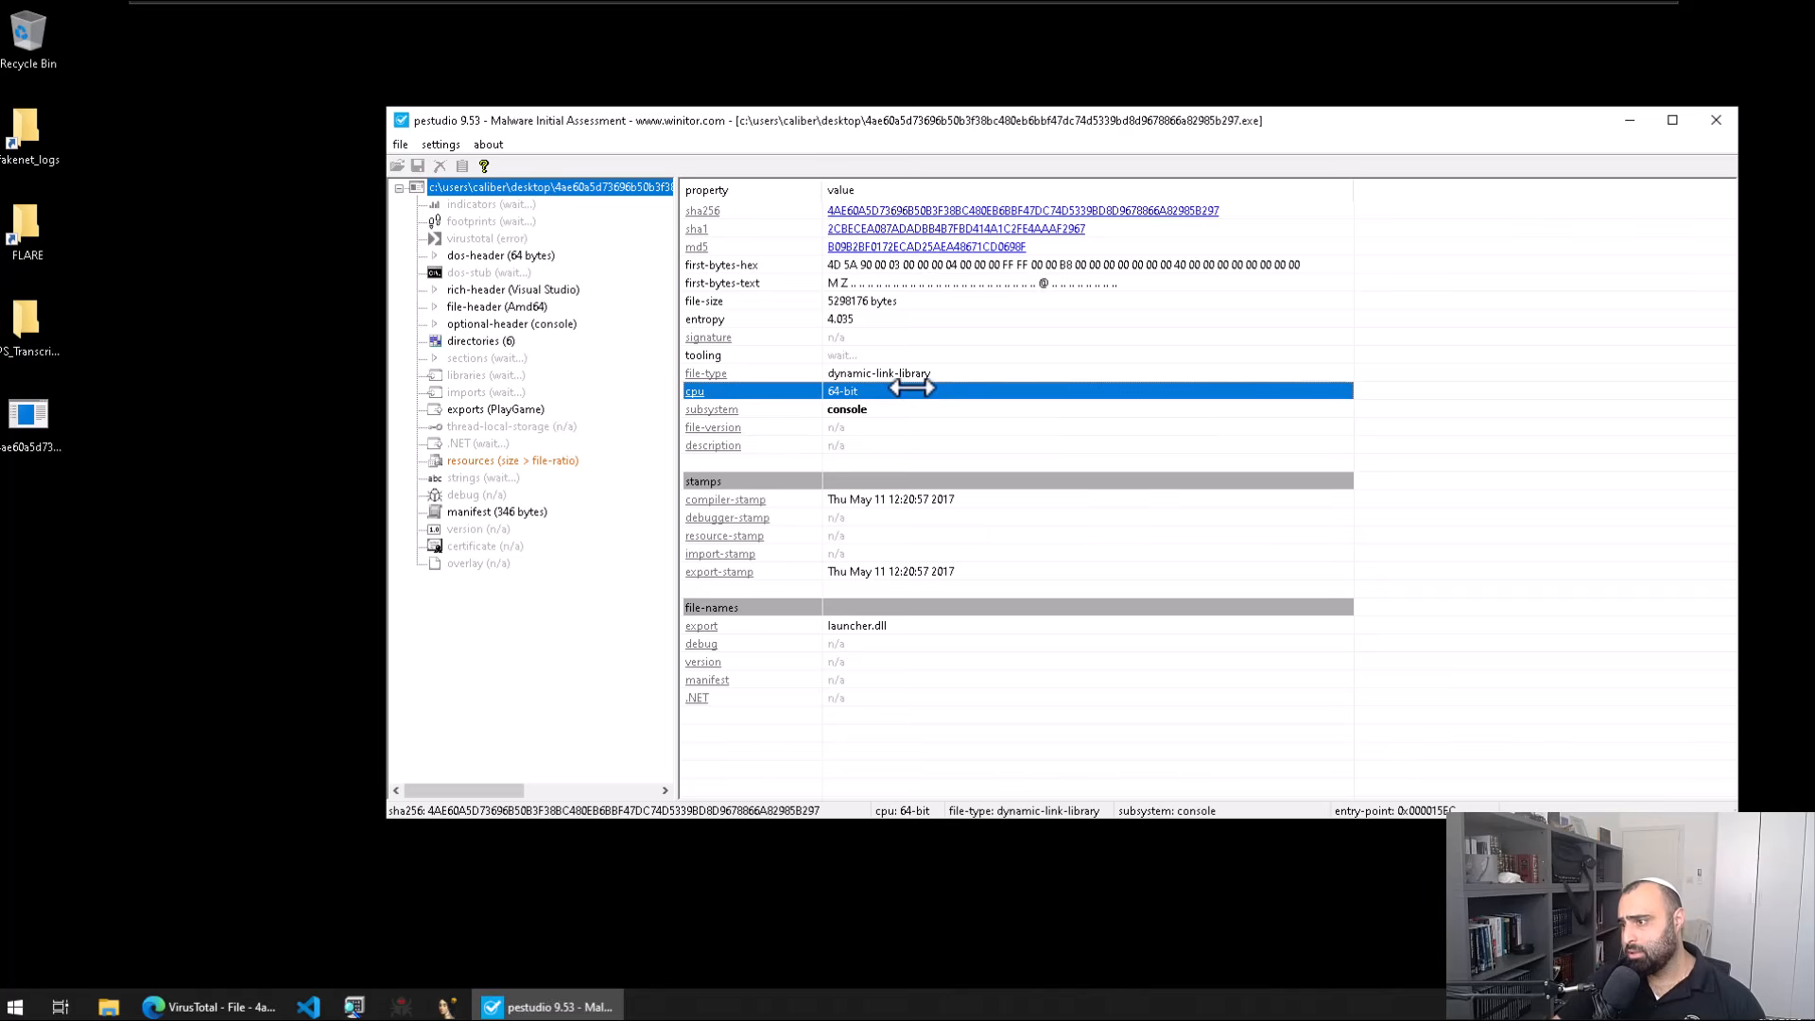
click(257, 392)
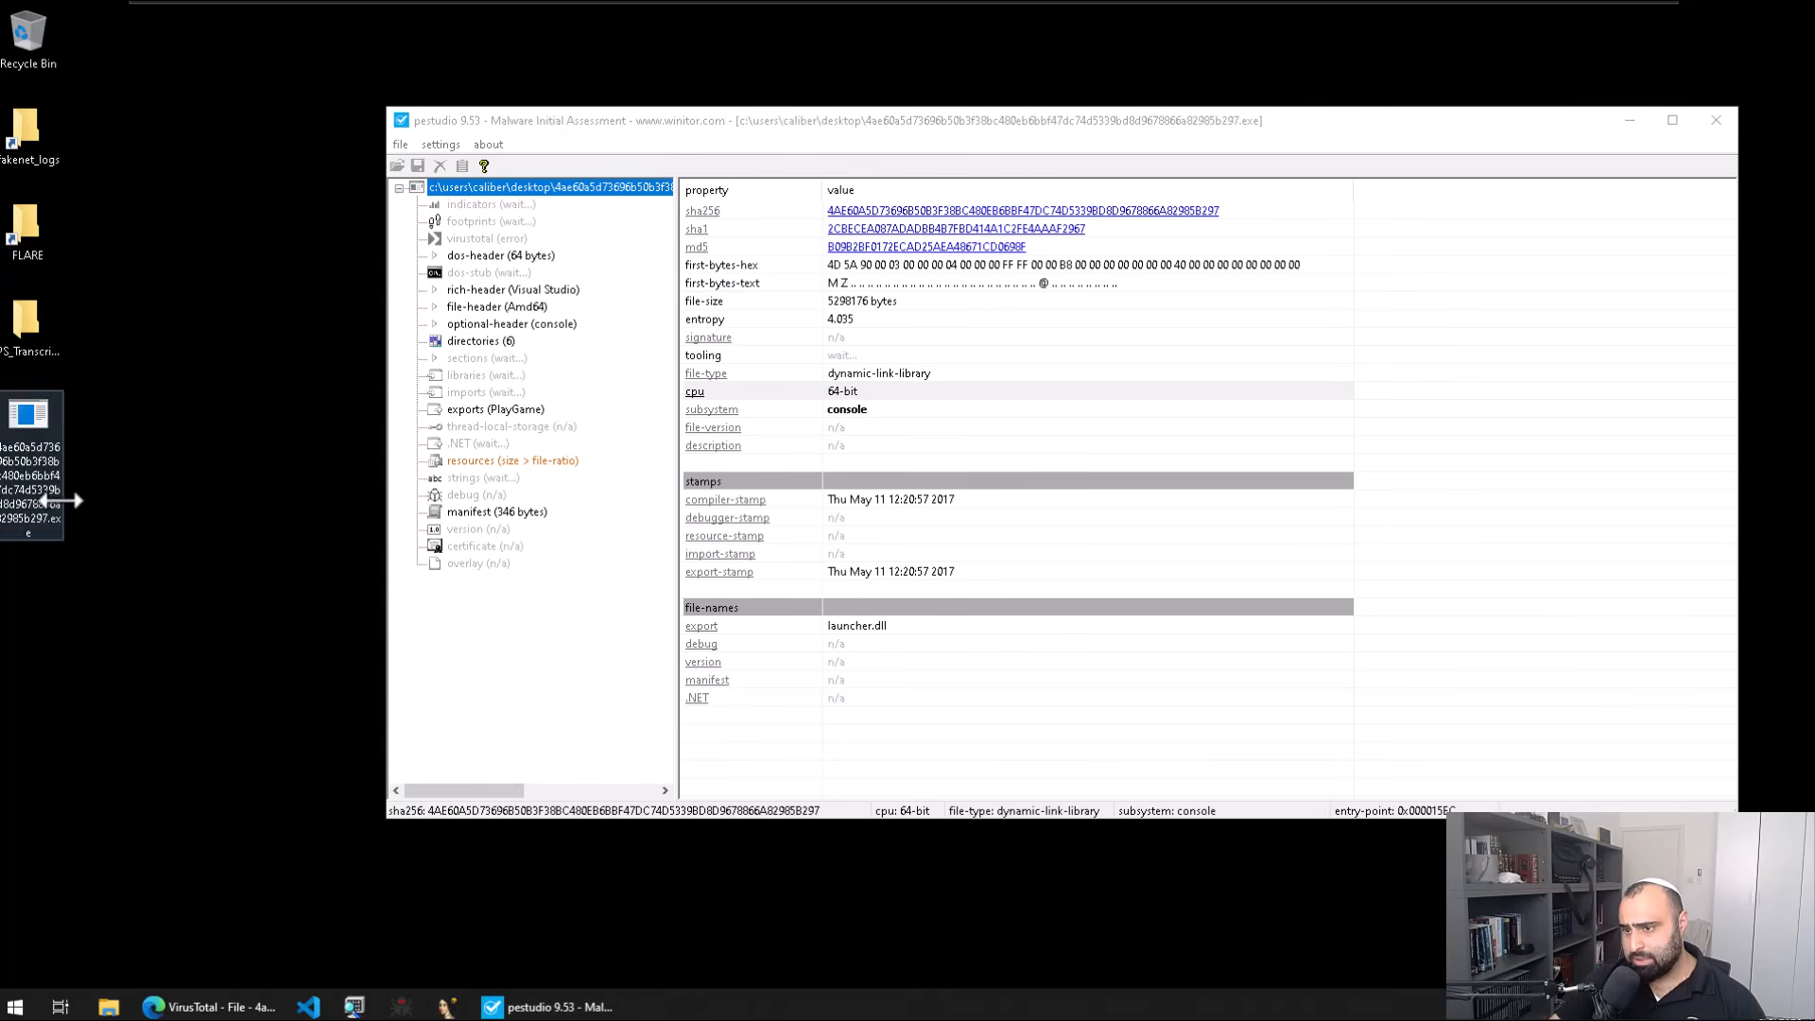
click(945, 371)
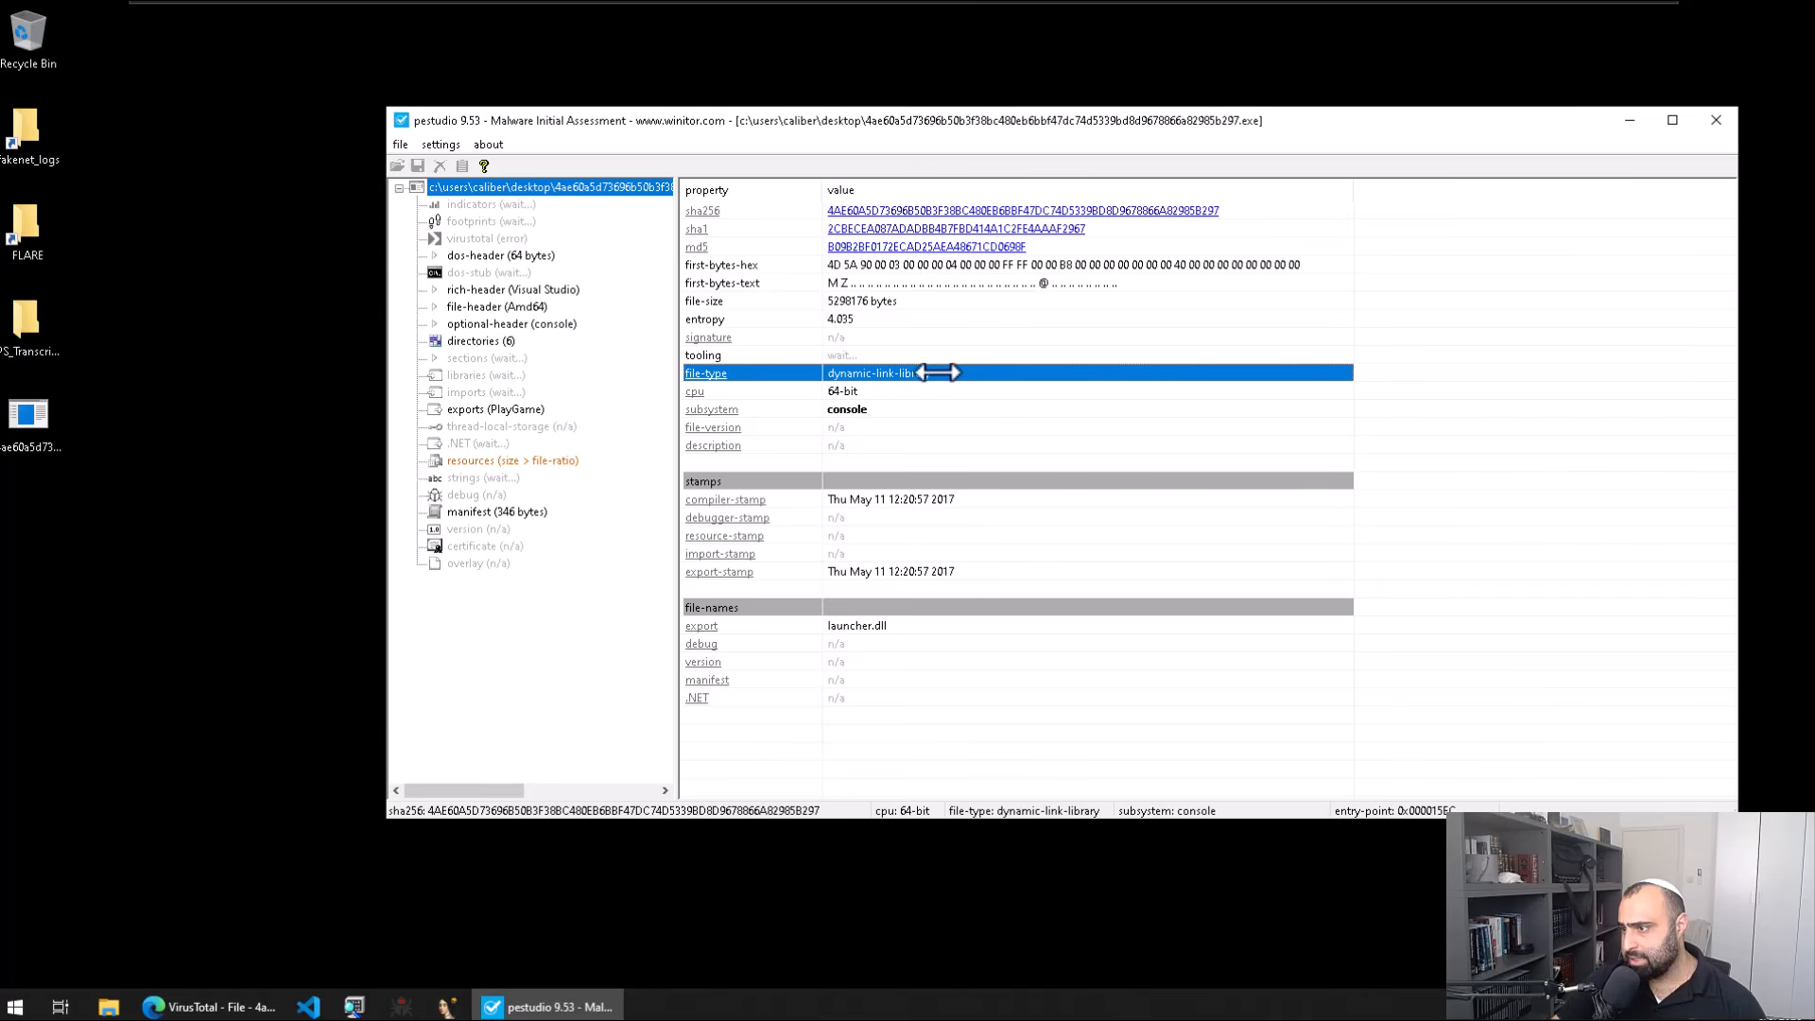
Step: Deselect the desktop sample and launch IDA from the taskbar
click(33, 434)
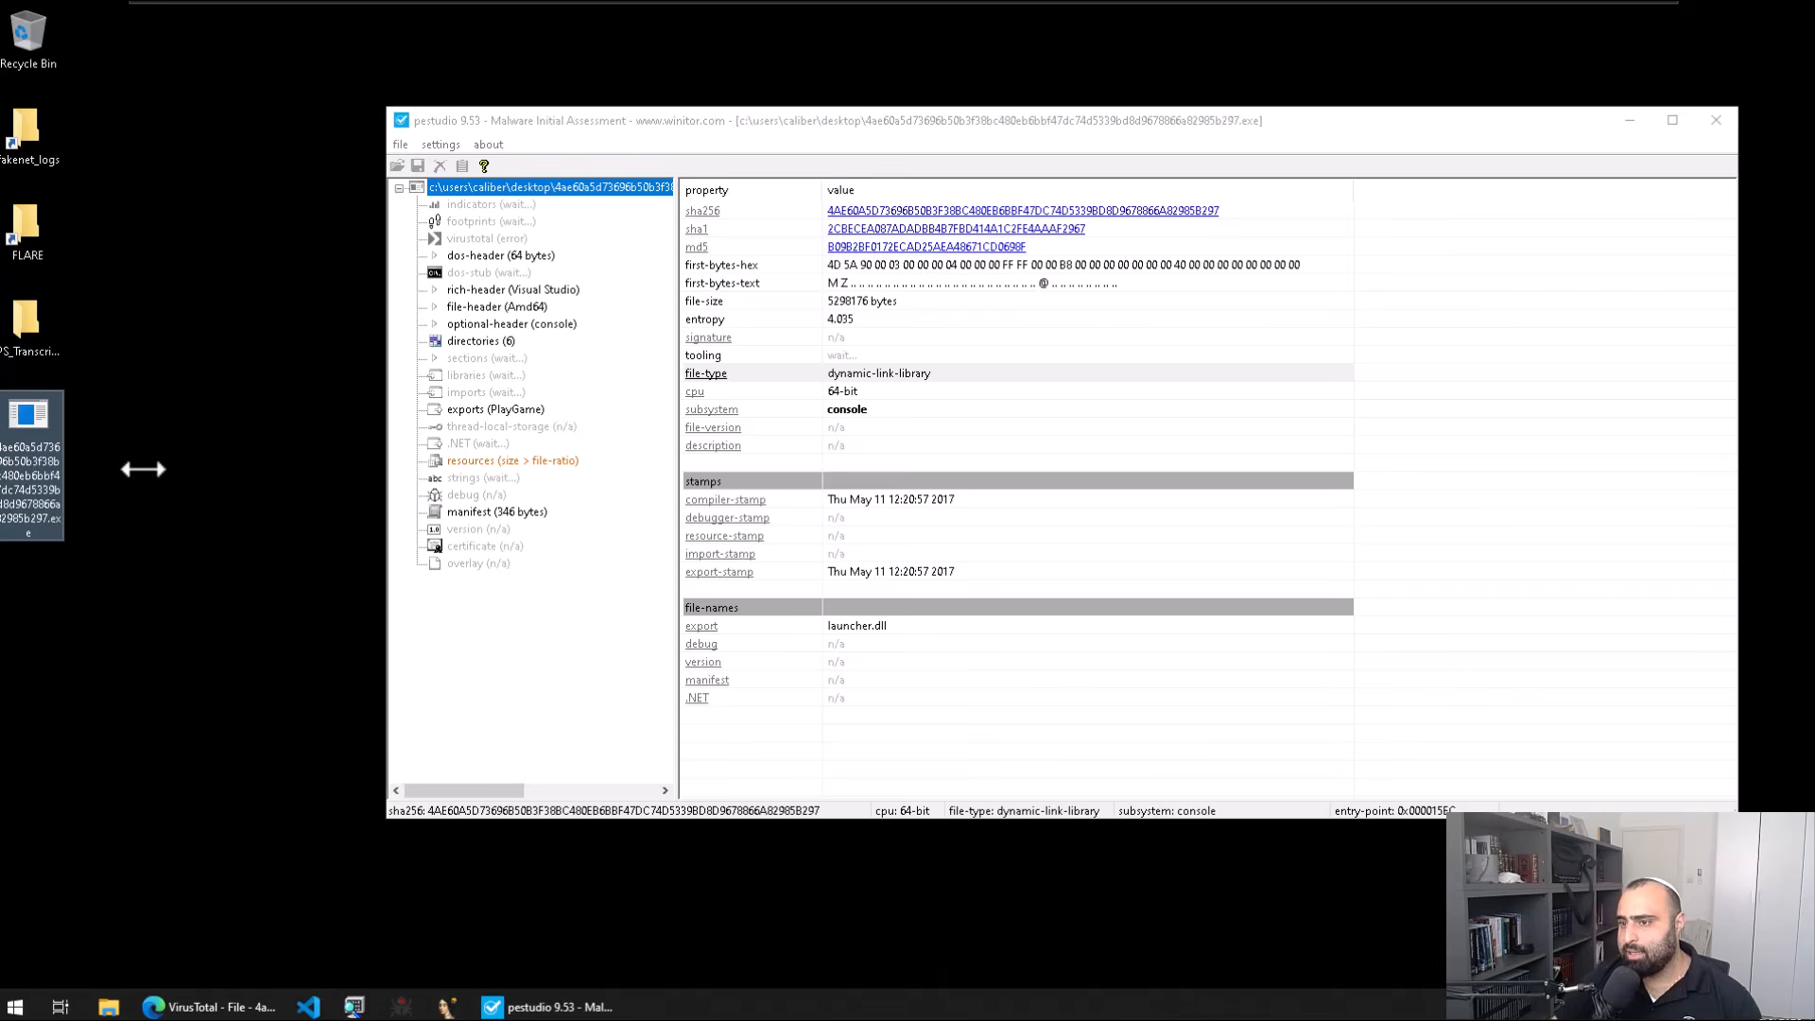
click(172, 455)
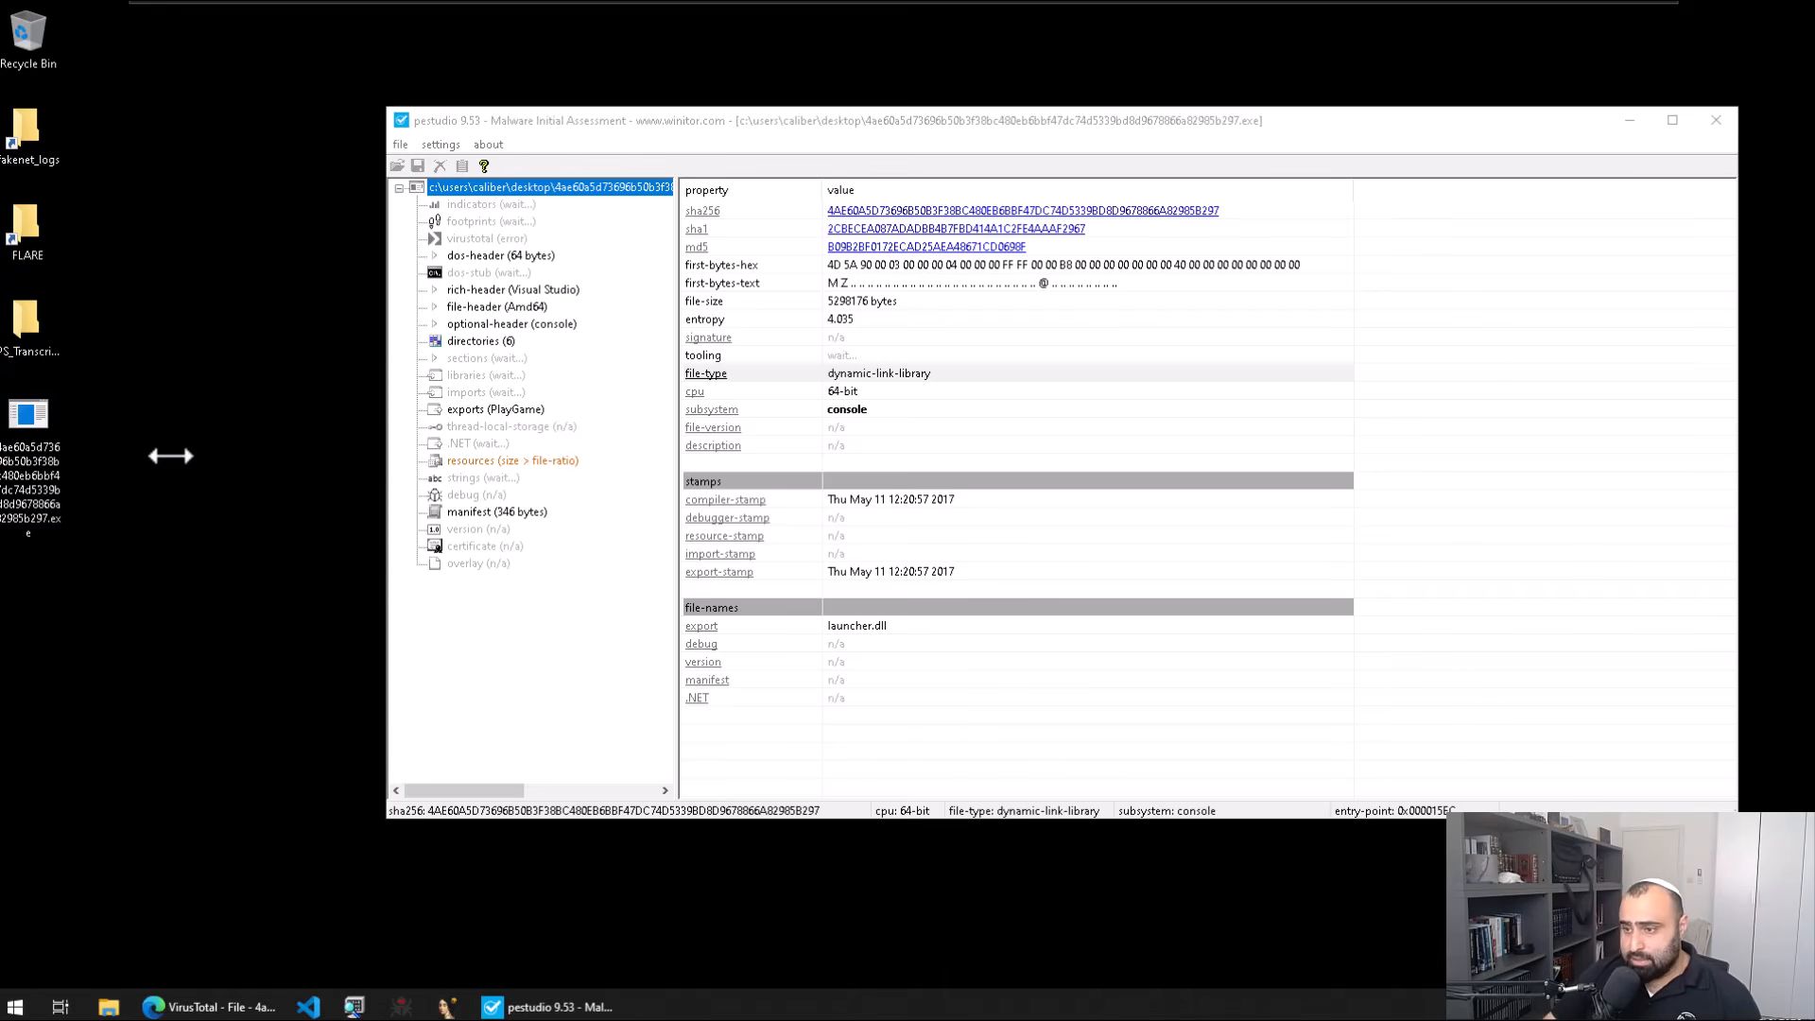
key(super)
key(super)
click(461, 1010)
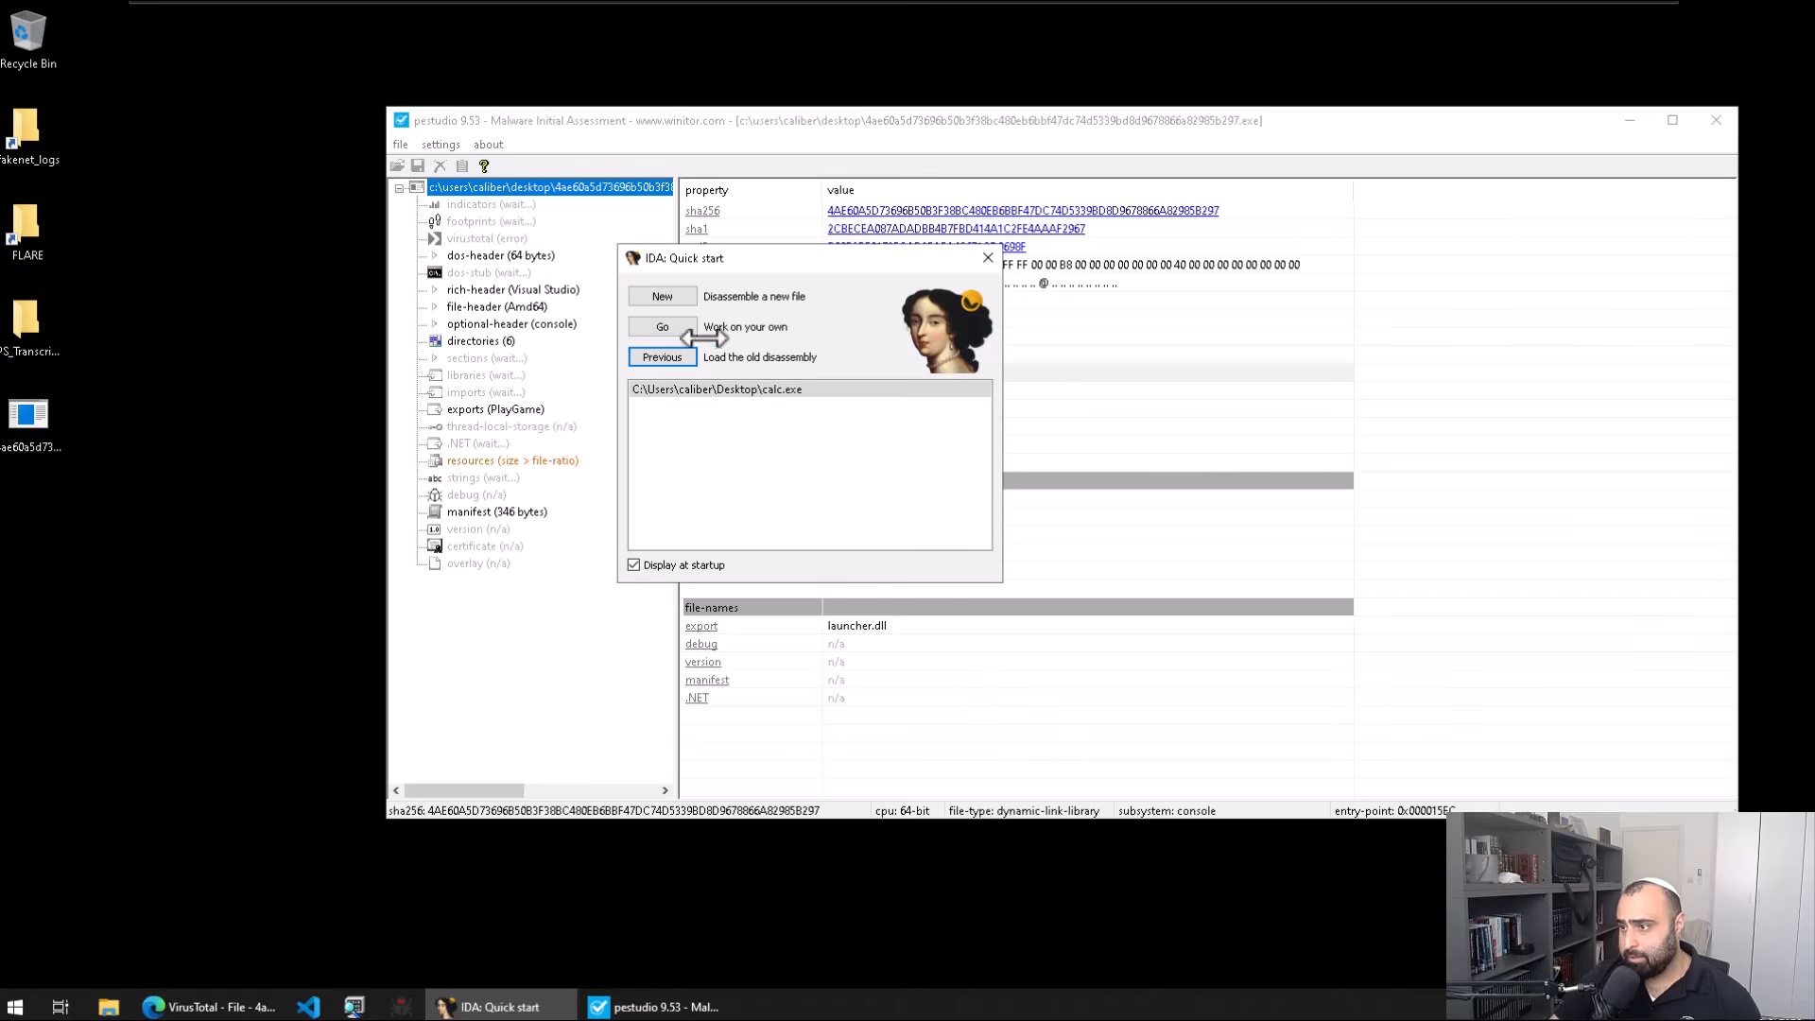
Step: Skip IDA's Quick start and drag in the sample exe to load it
click(679, 332)
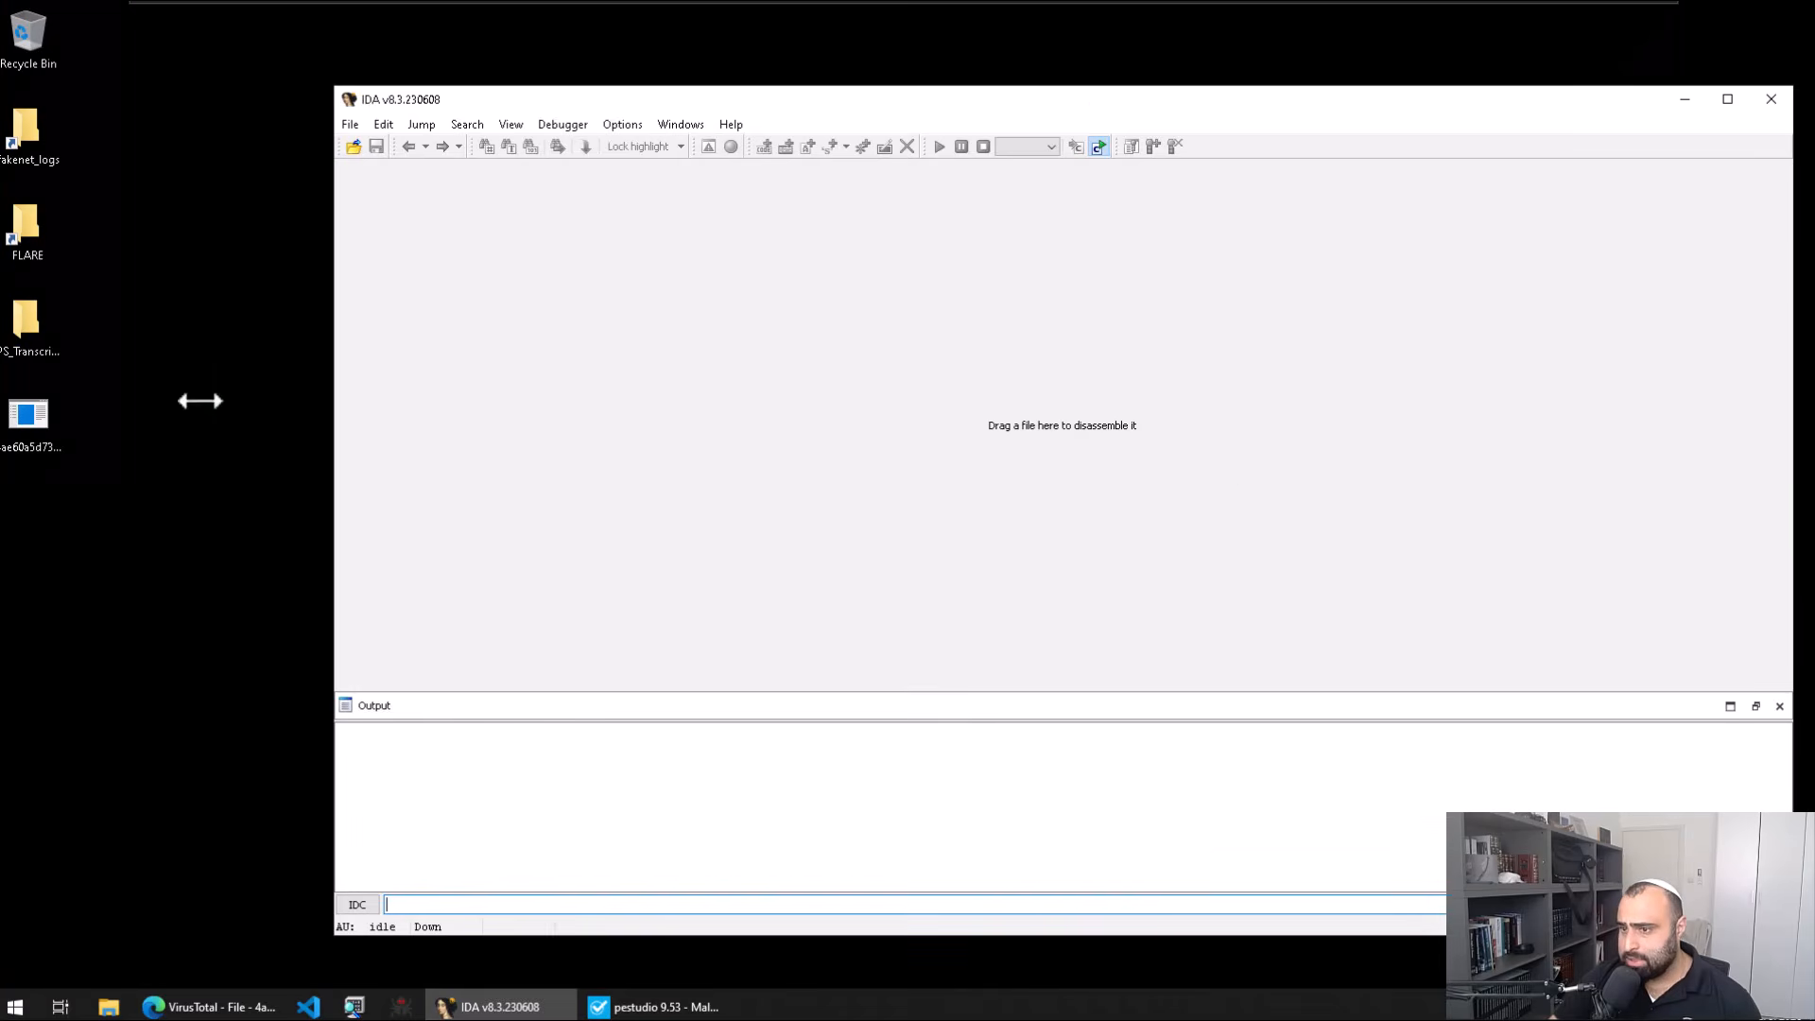
drag(29, 416, 643, 437)
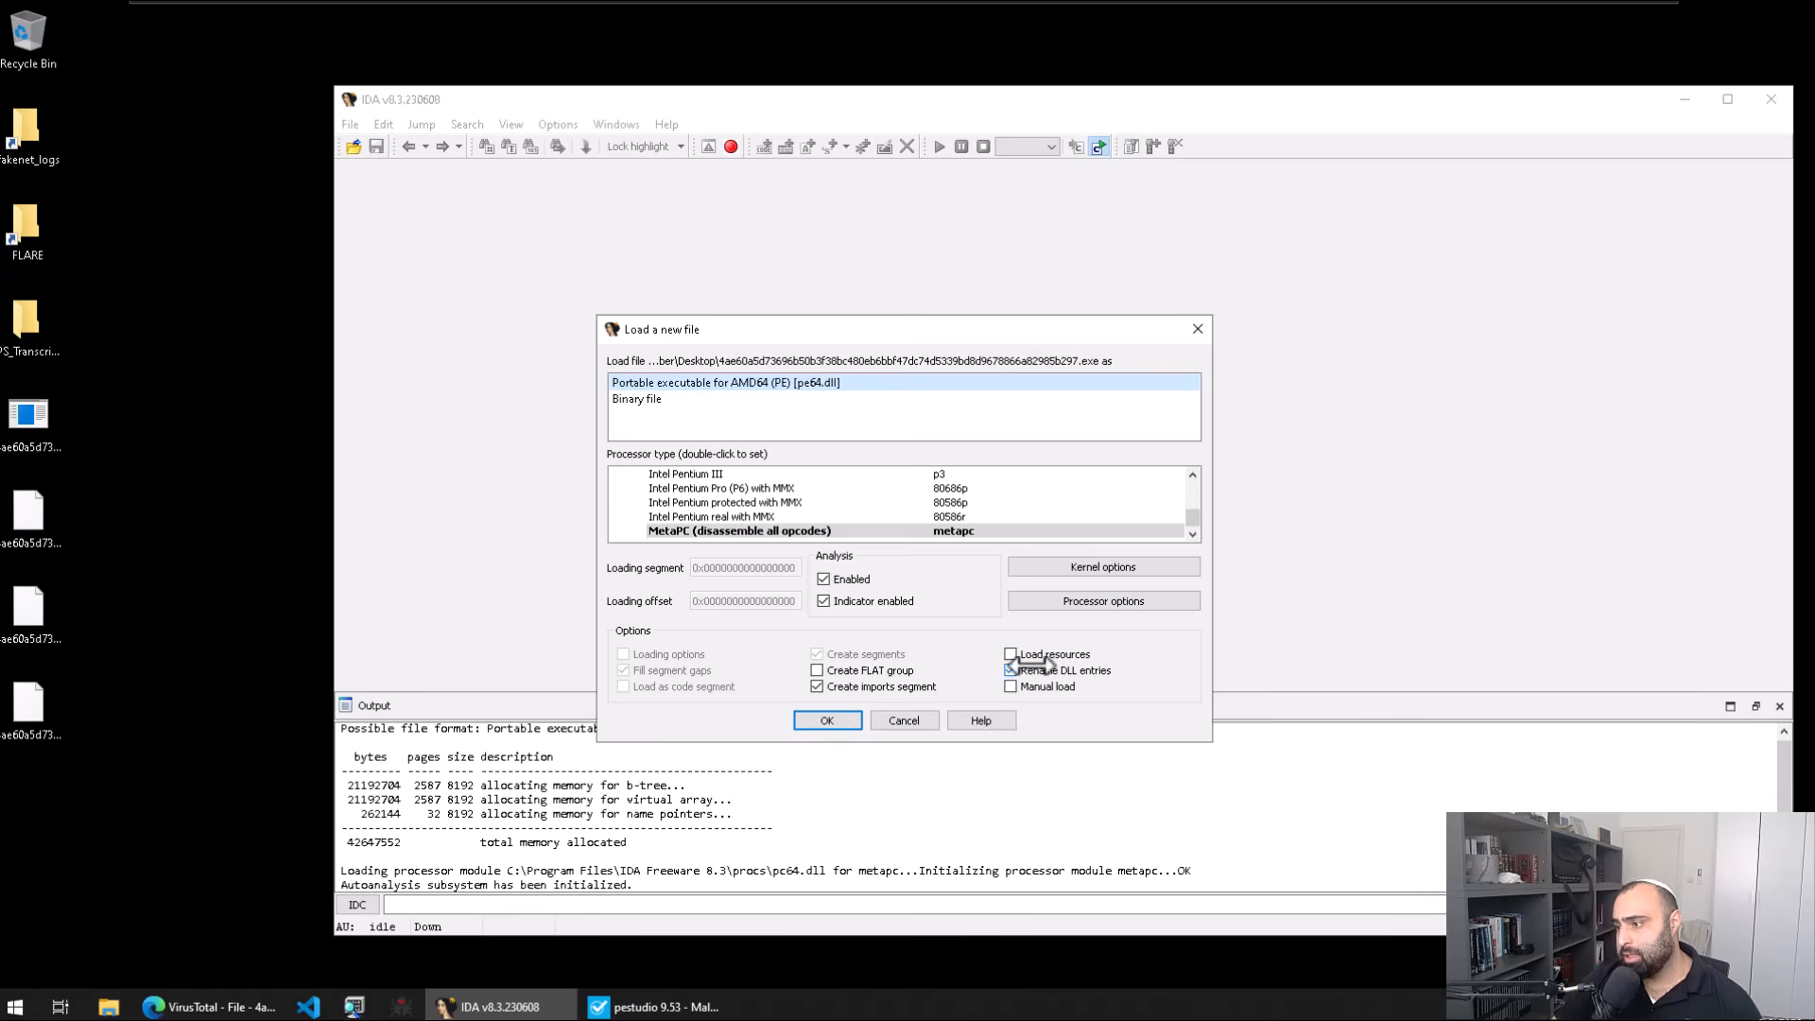
click(178, 433)
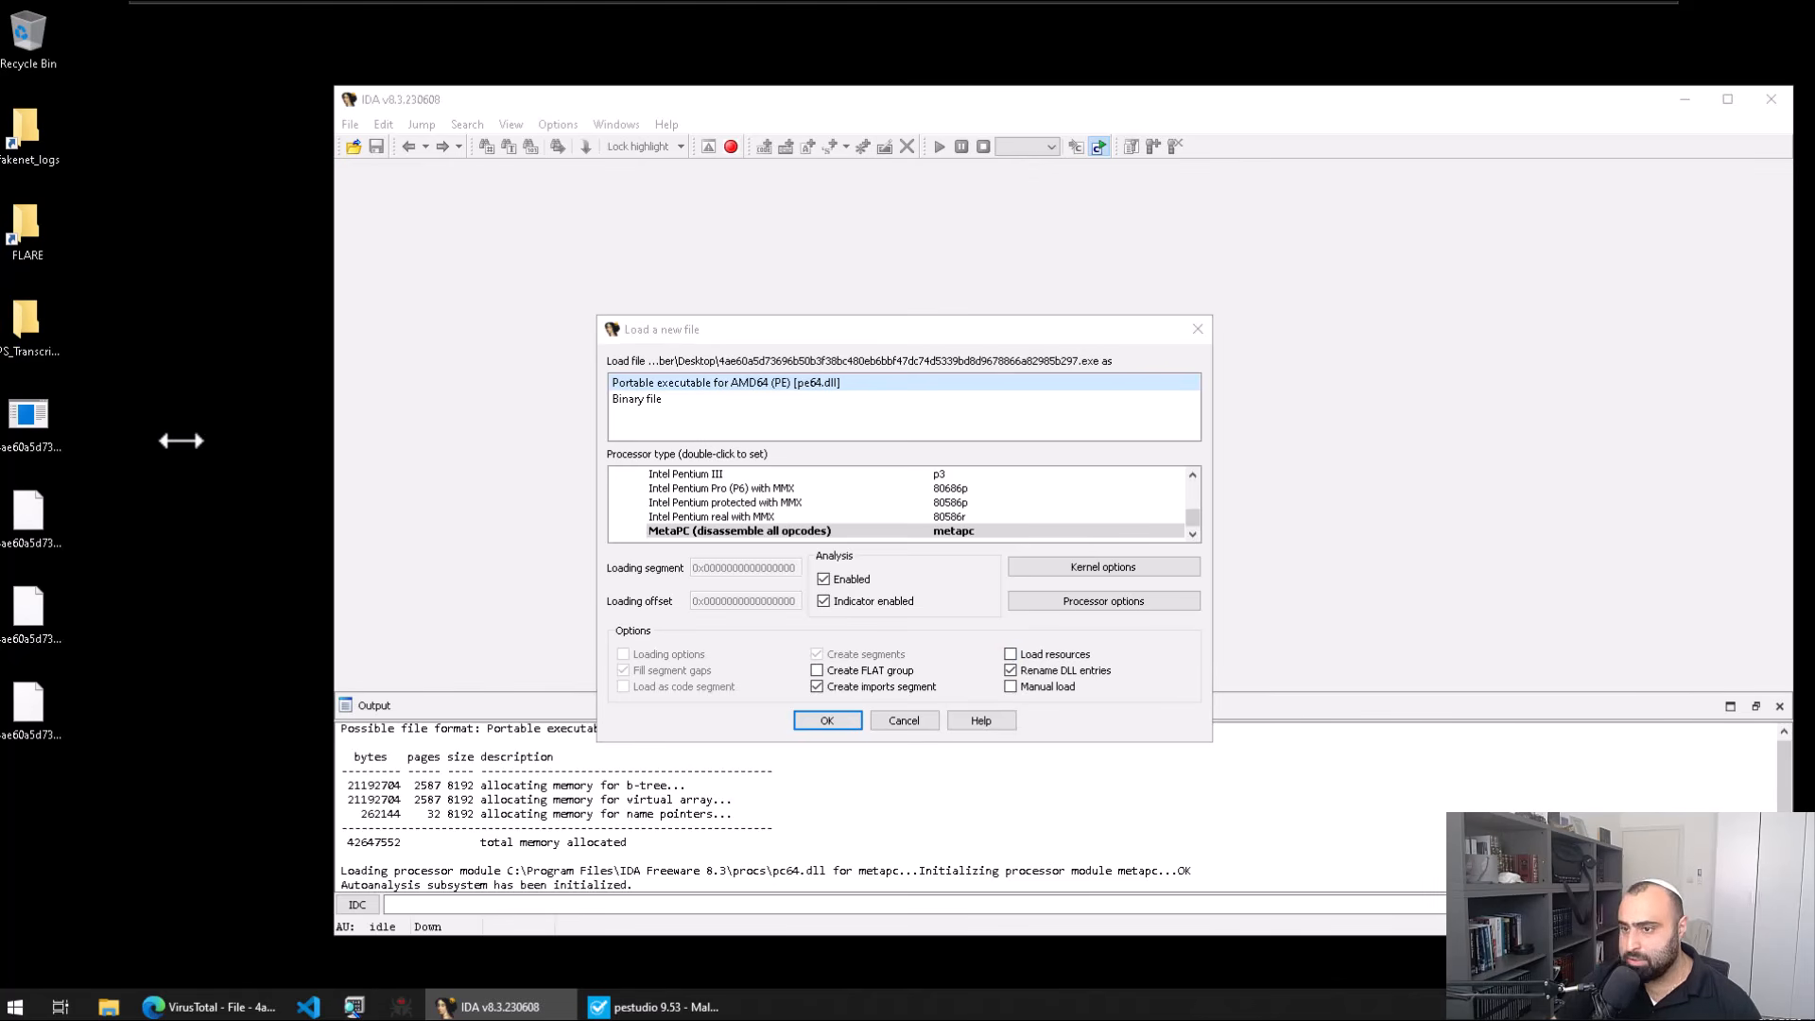
Step: Launch Resource Hacker from Start search with 'resource'
key(super)
text(resource)
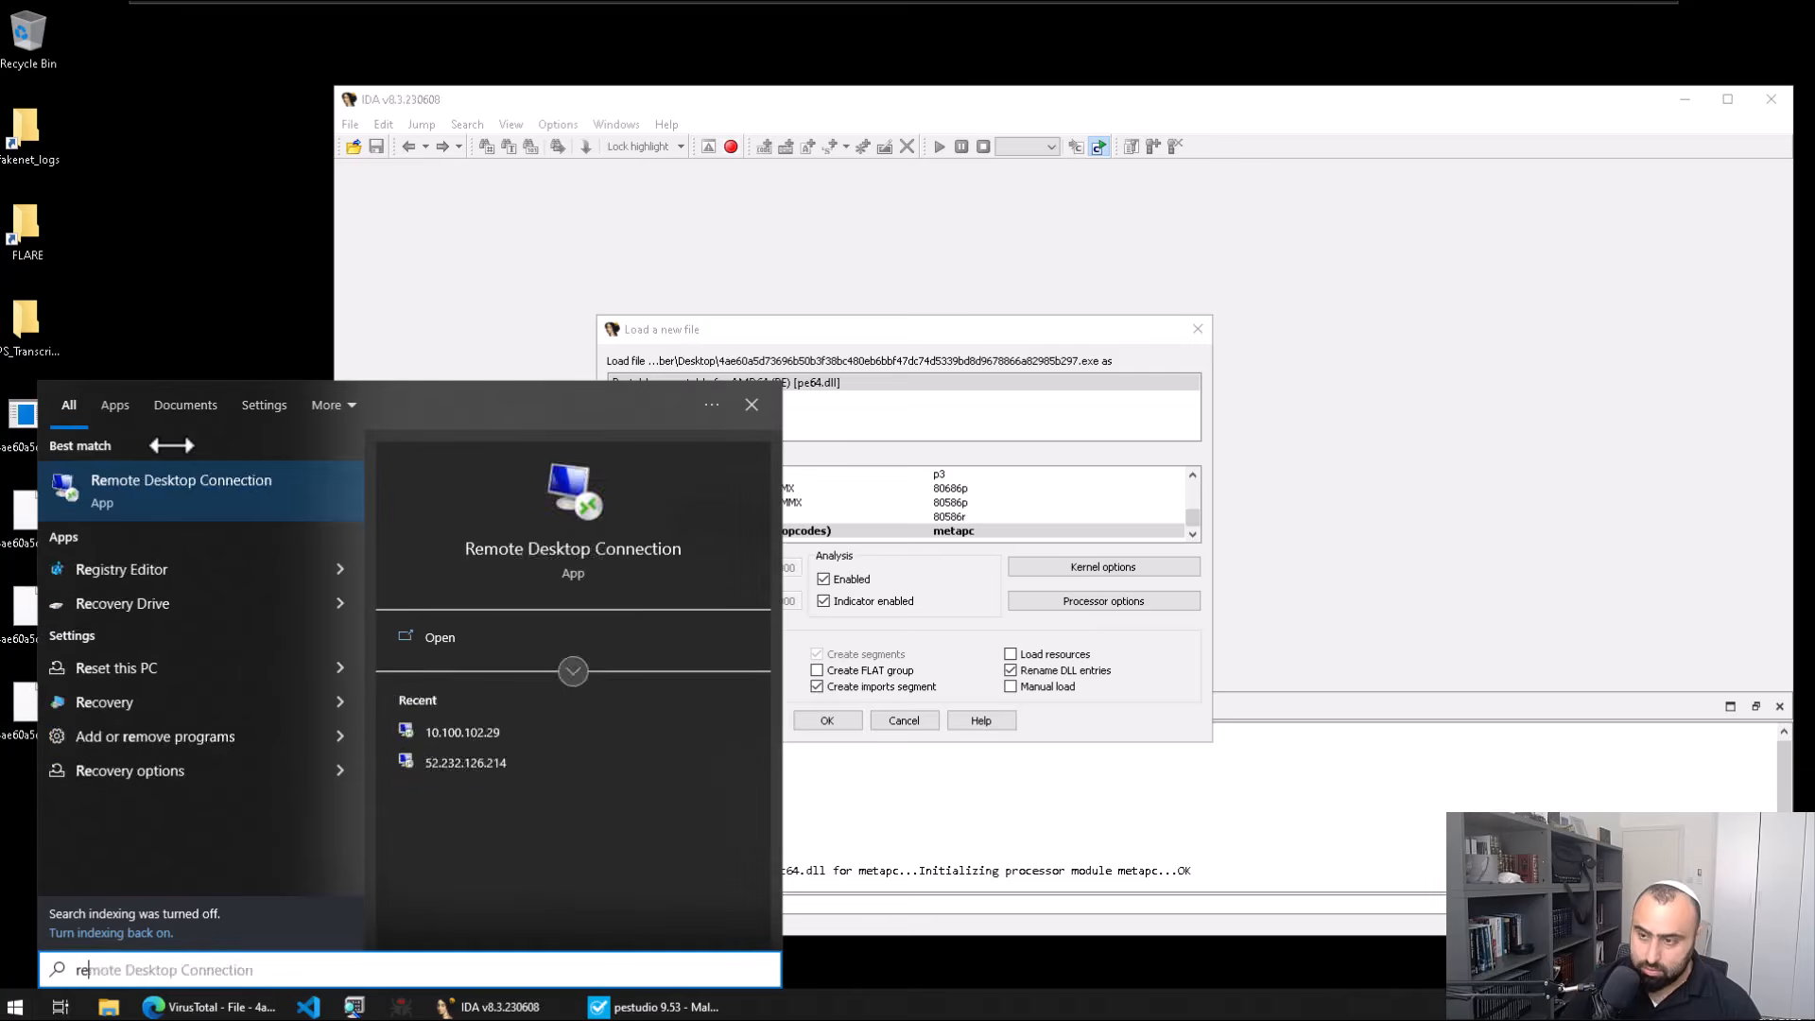
key(Return)
Step: Load the sample into Resource Hacker and view the W 101 : 1033 resource bytes
drag(36, 416, 766, 463)
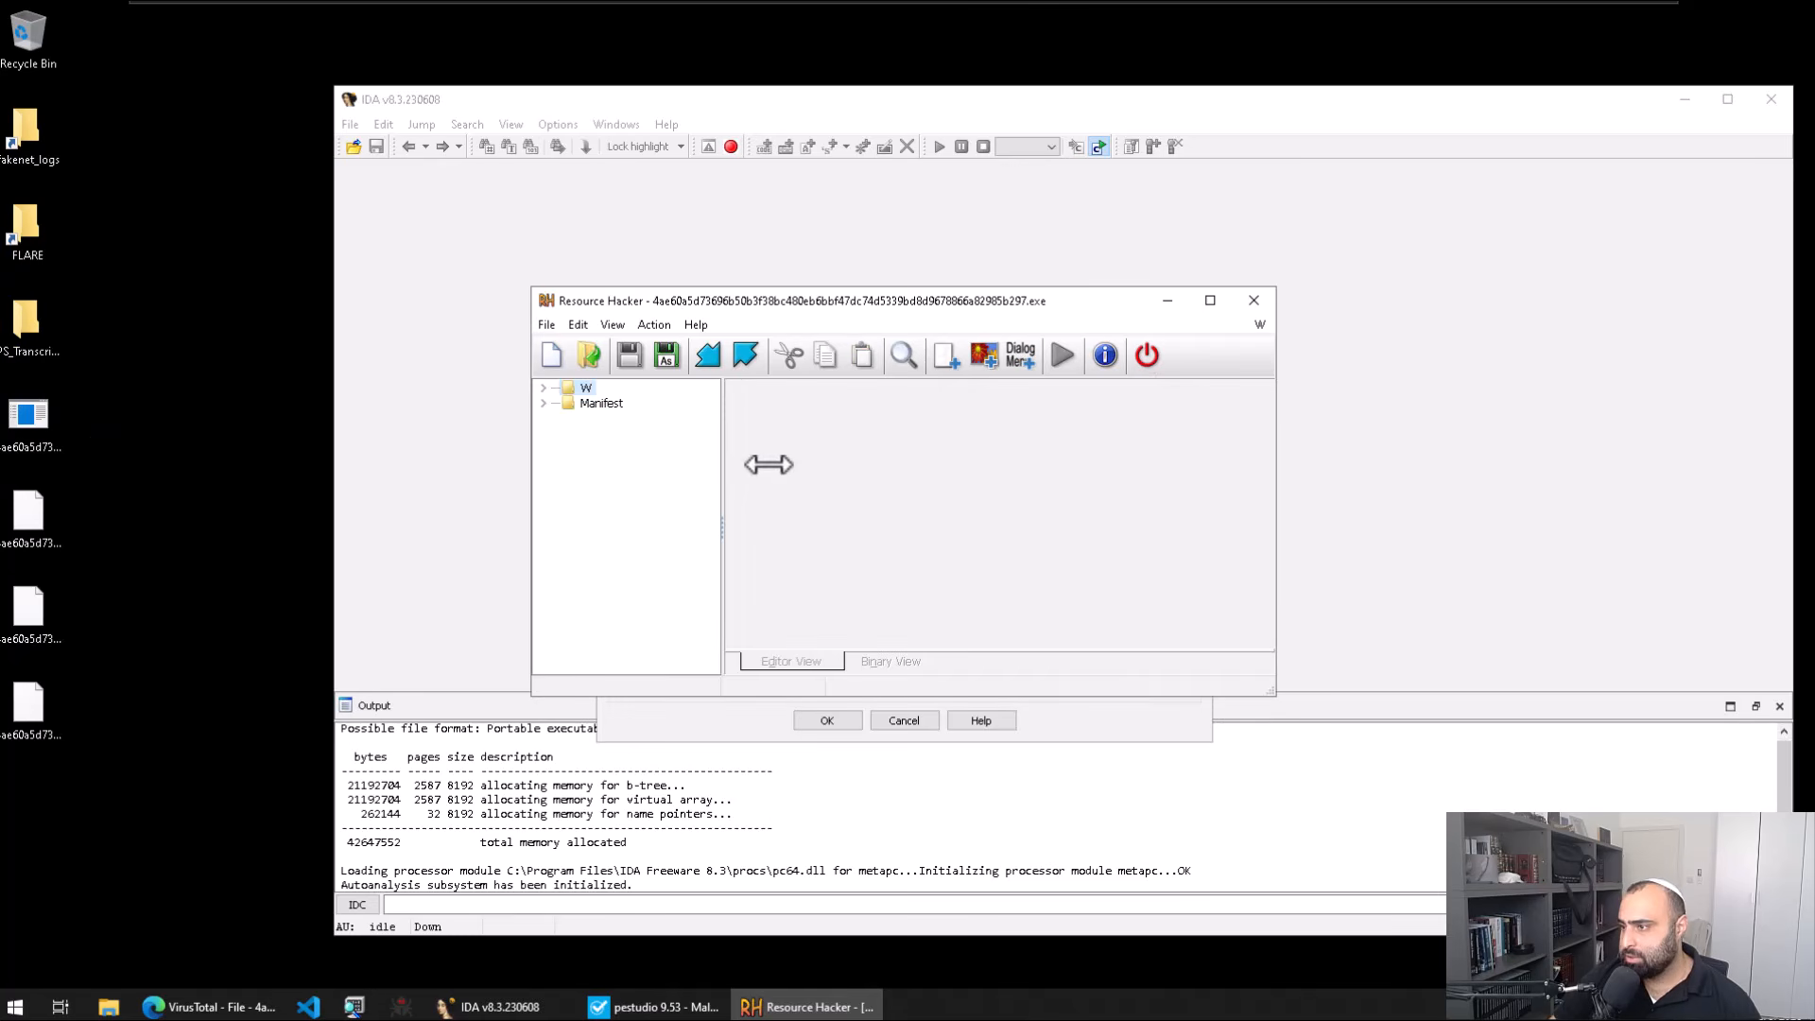
double_click(575, 388)
click(620, 404)
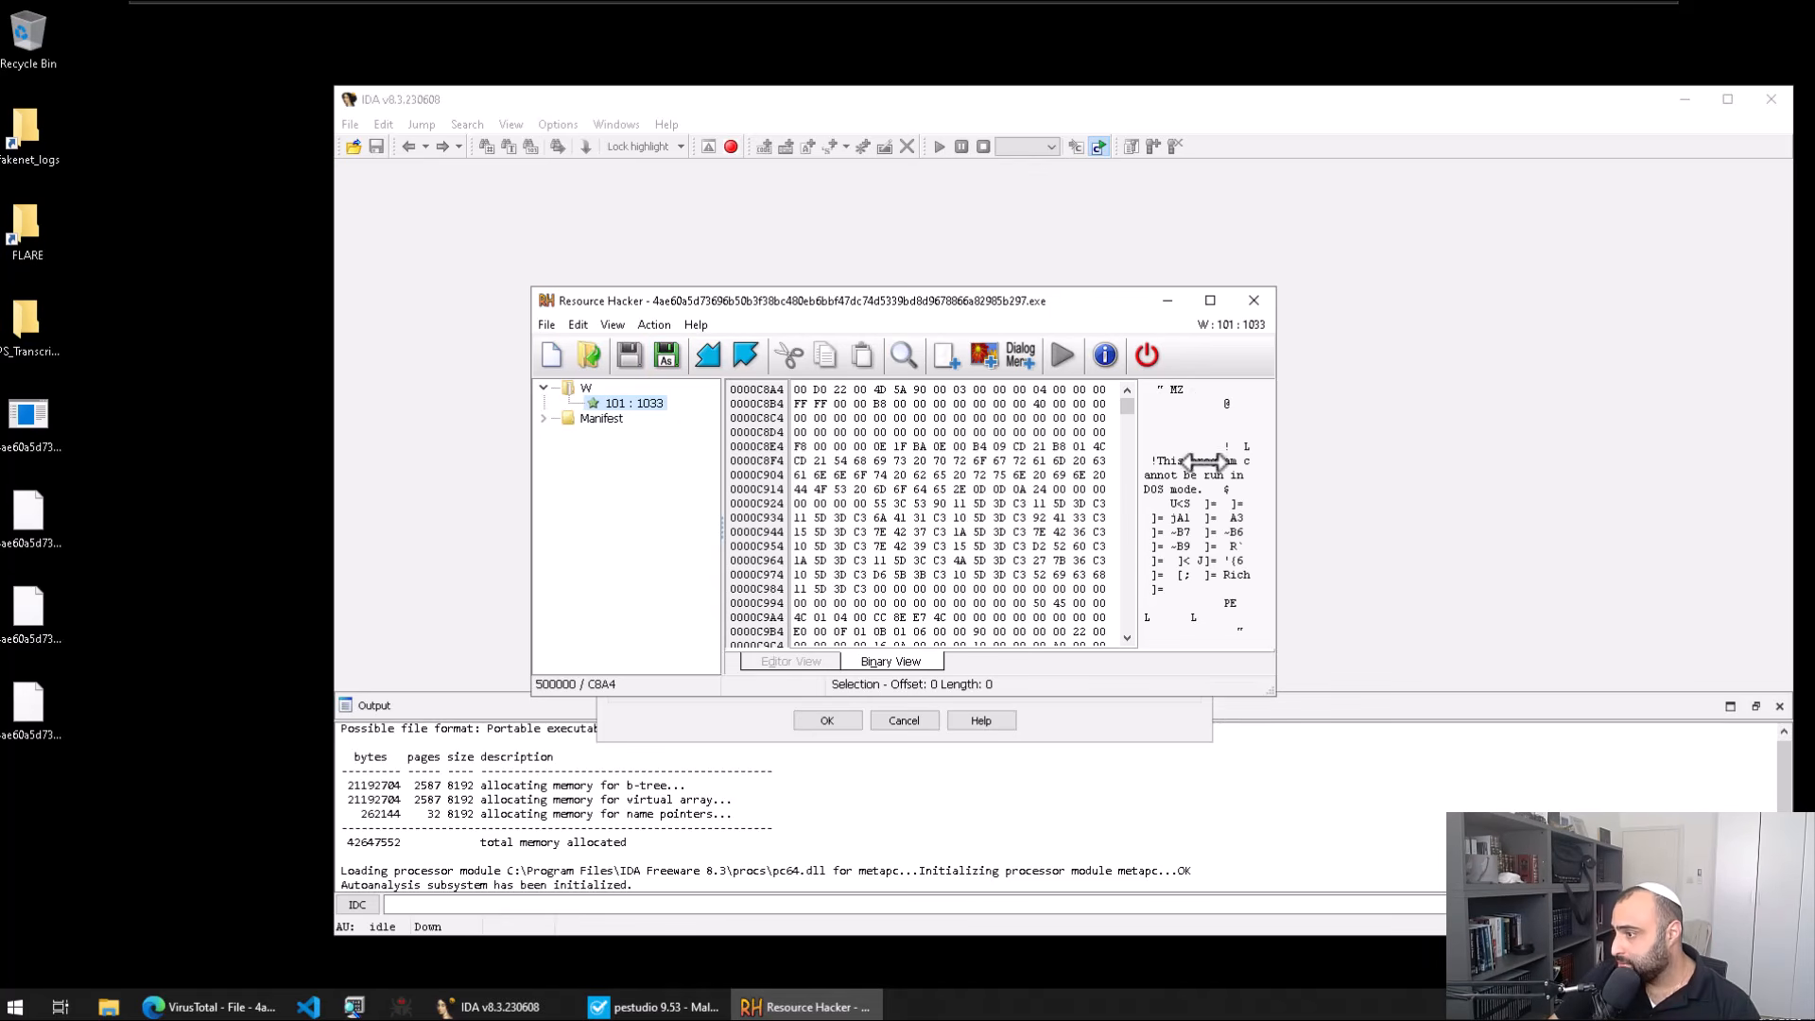
mouse_move(1127, 408)
mouse_down()
mouse_move(1131, 588)
mouse_move(1106, 352)
mouse_move(1123, 502)
mouse_move(1140, 498)
mouse_move(1129, 405)
mouse_up()
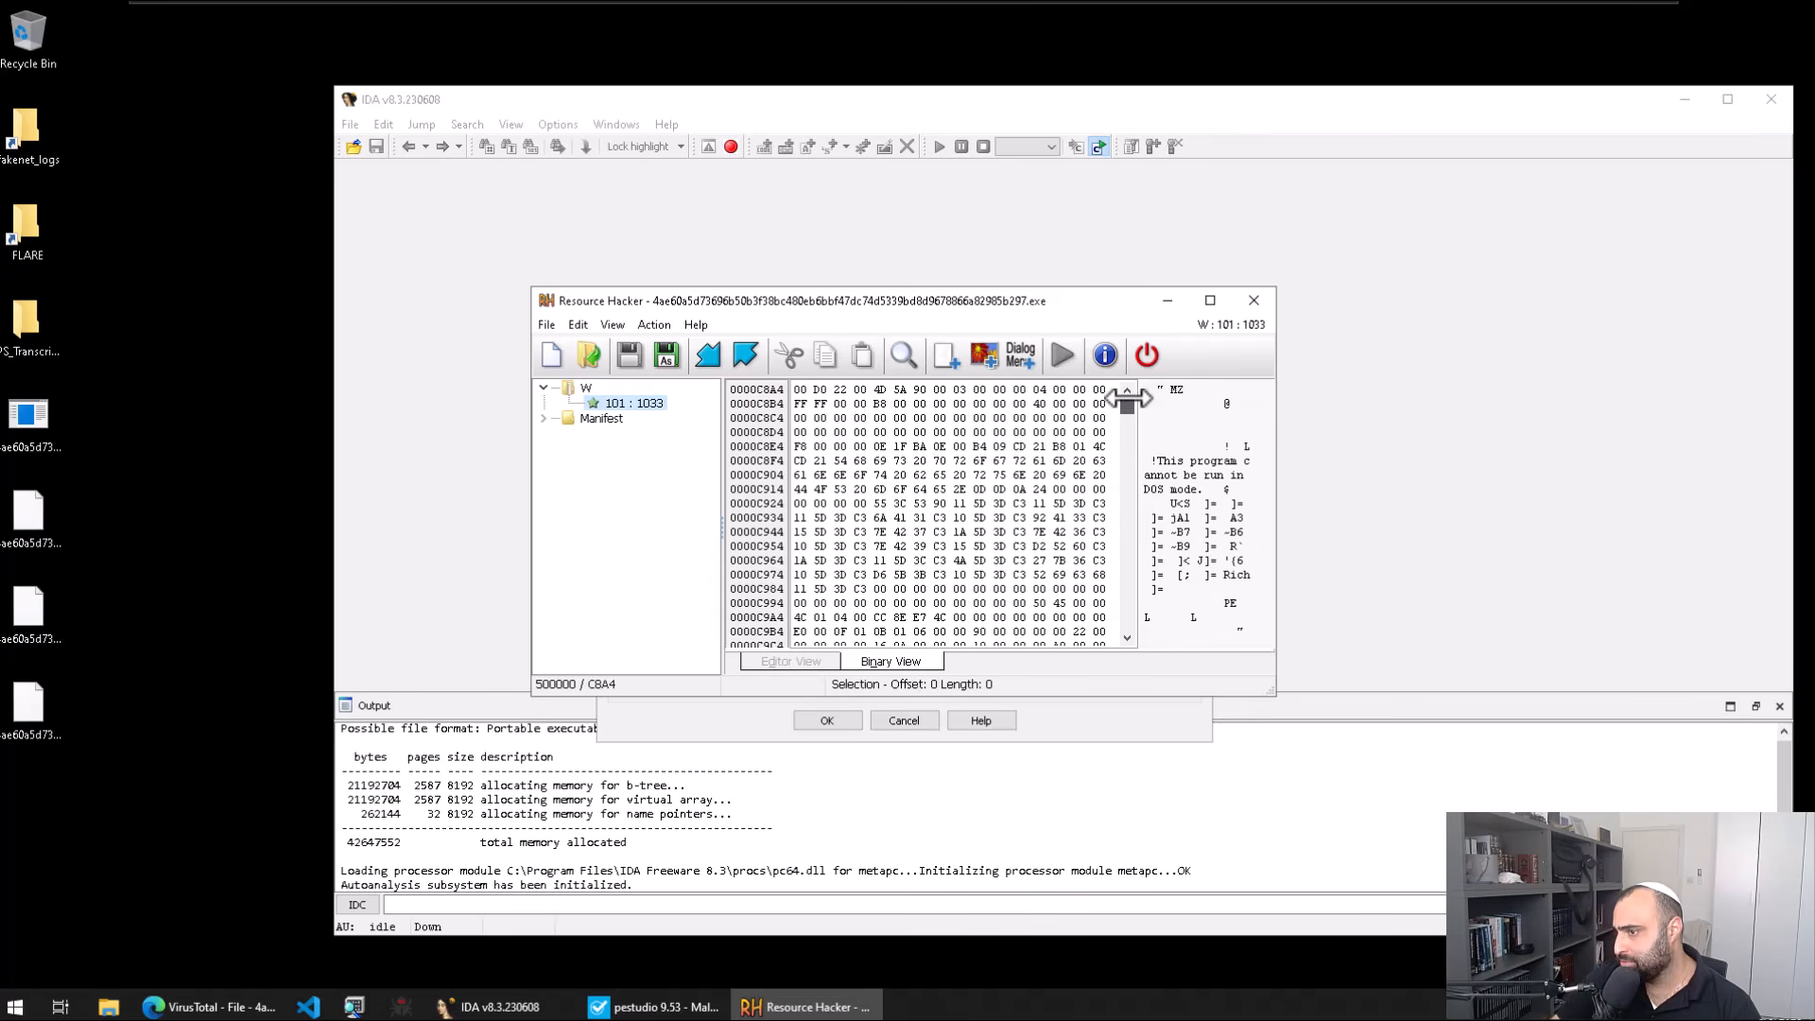
Step: Compare the manifest with W 101's embedded MZ data, then minimize Resource Hacker
click(601, 418)
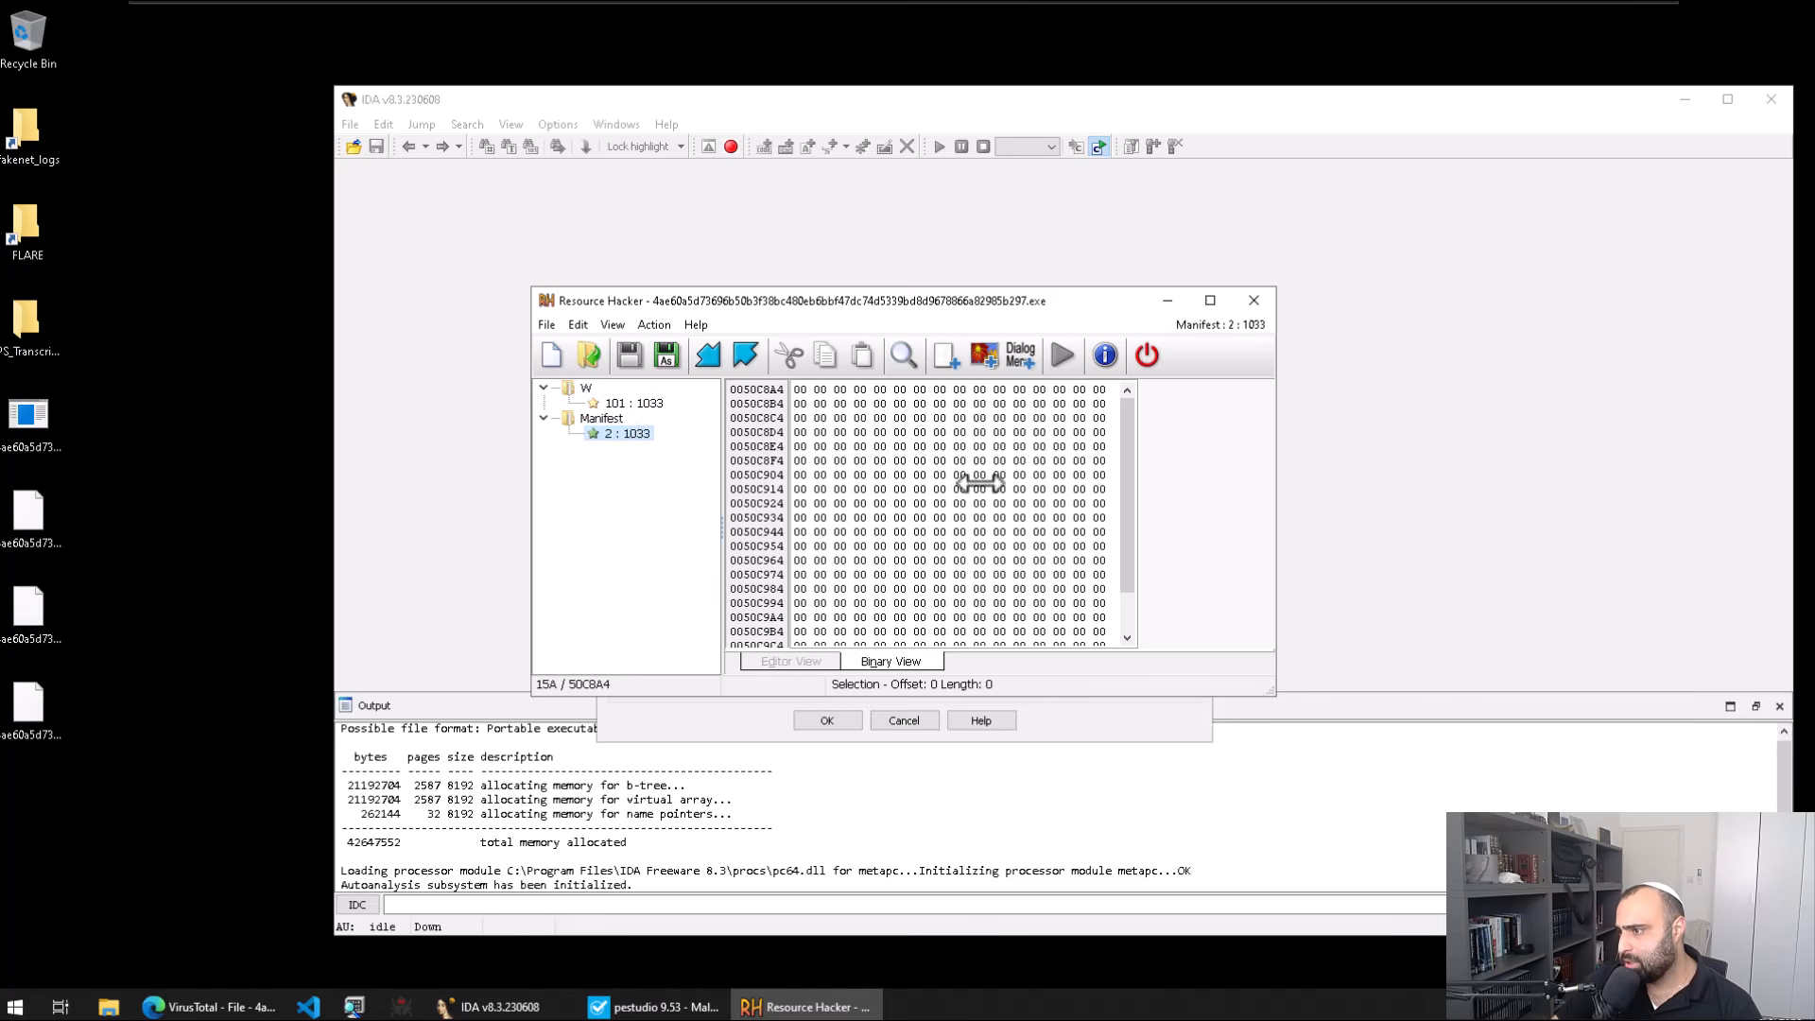
click(632, 403)
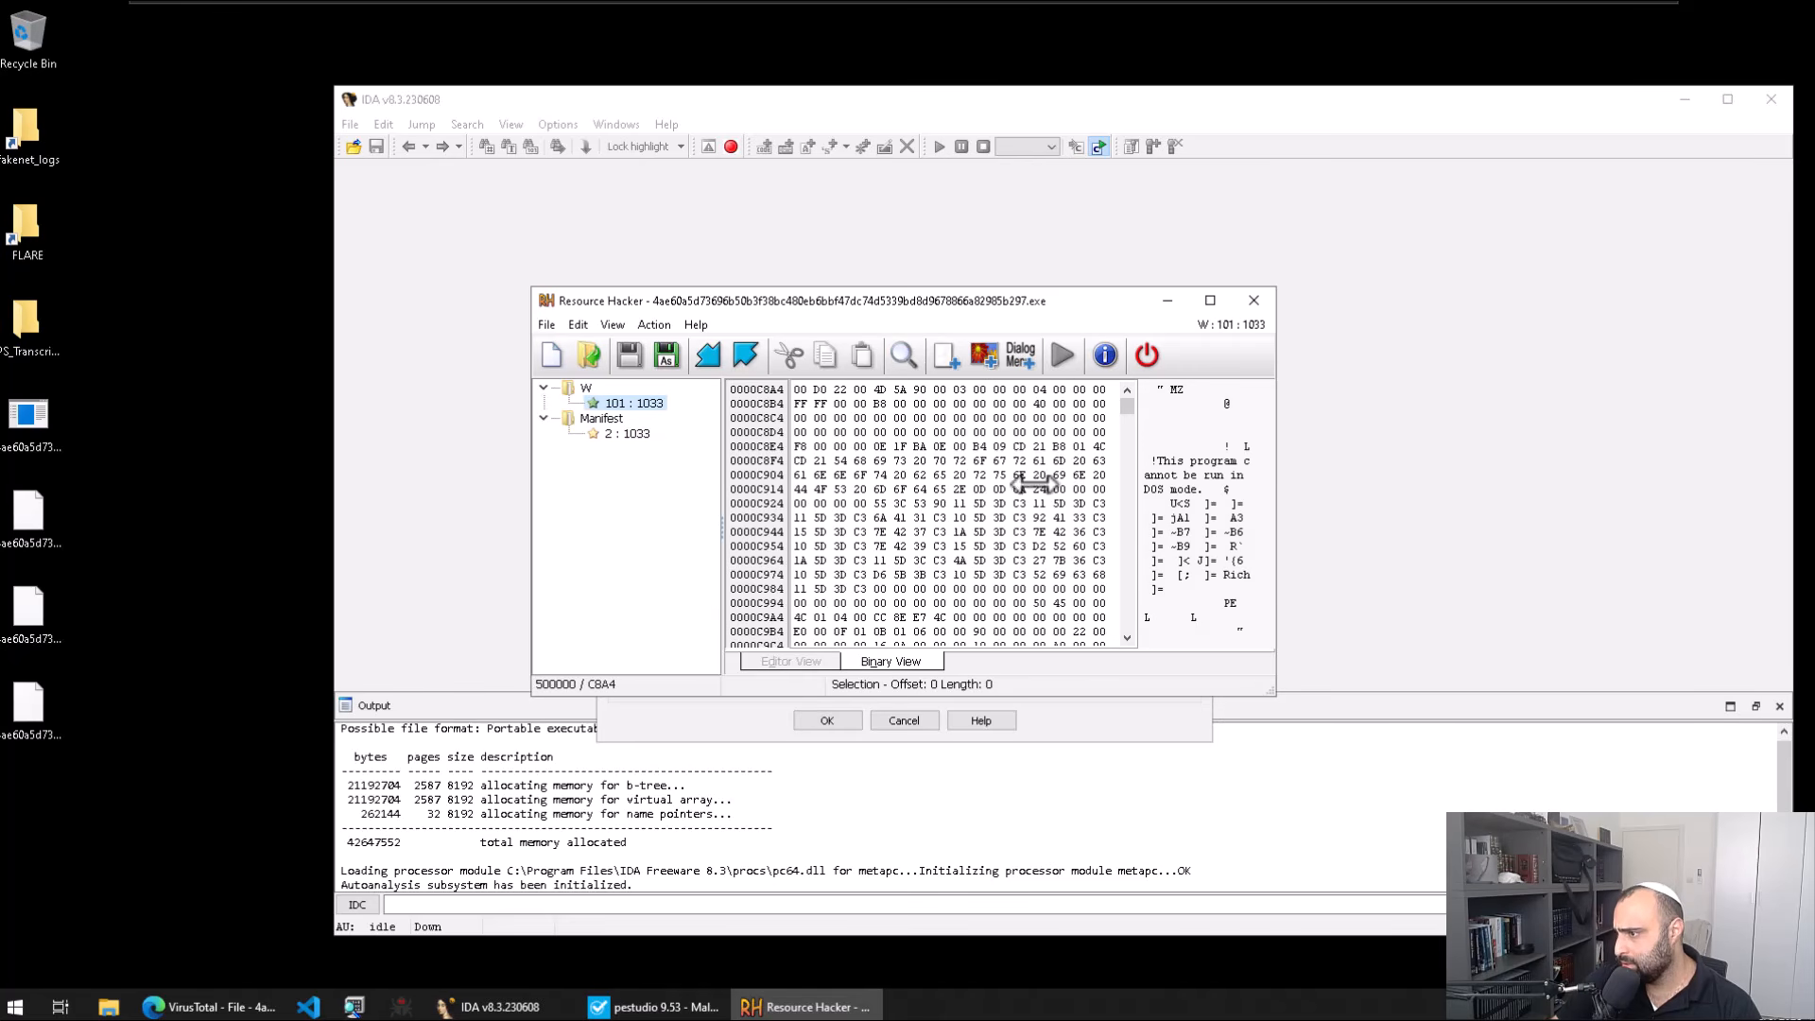
scroll(1040, 482, down, 2)
scroll(1054, 473, up, 2)
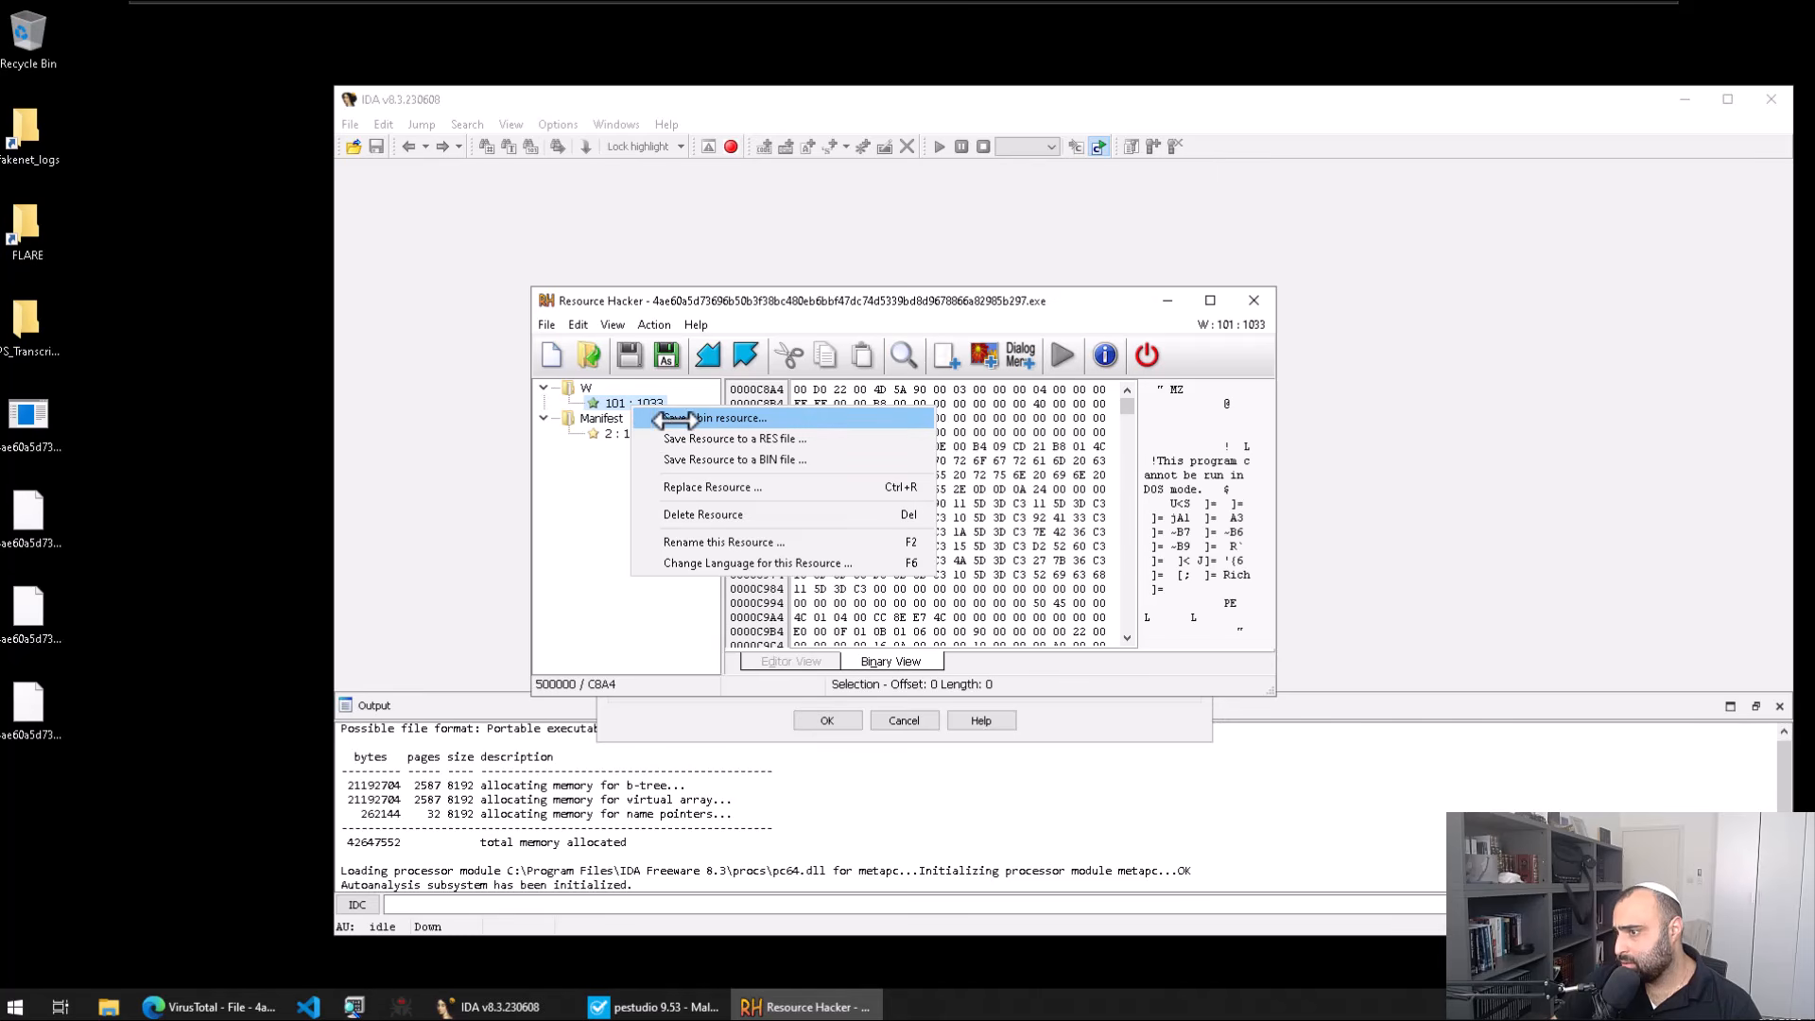
click(1170, 302)
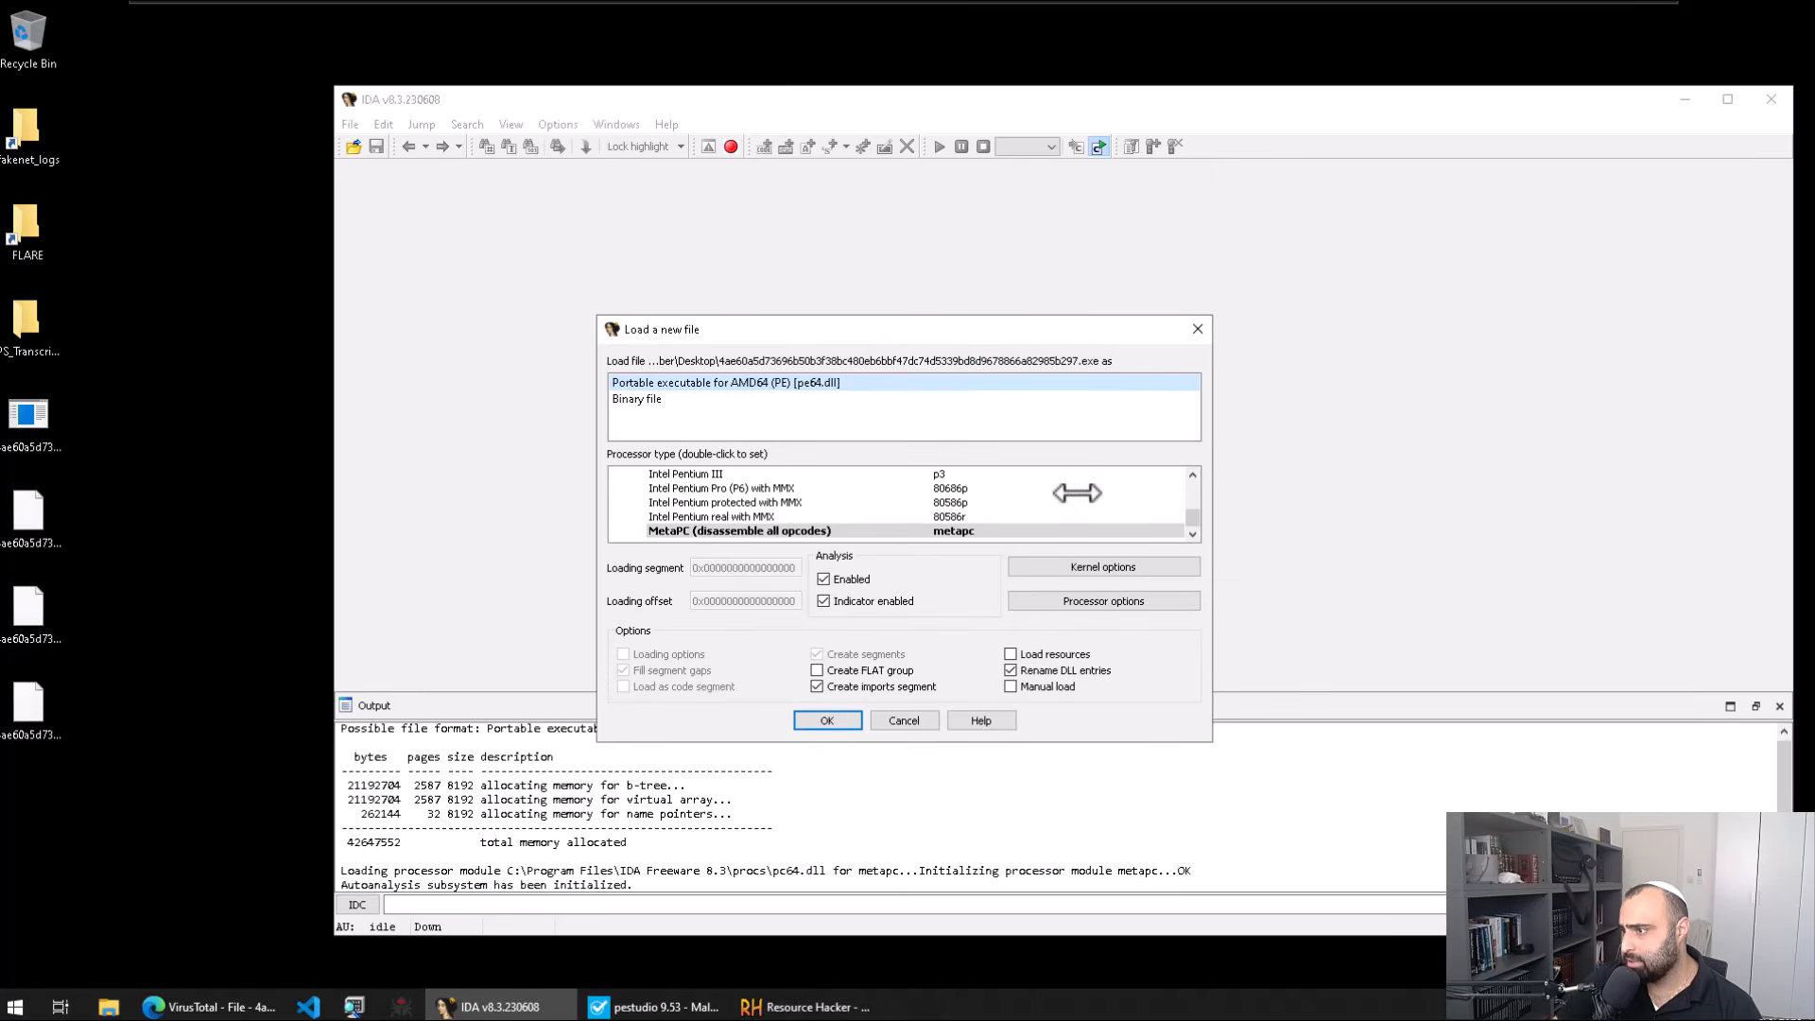
Step: Load the AMD64 PE DLL with Load resources ticked, and set the dark colour theme
click(1056, 653)
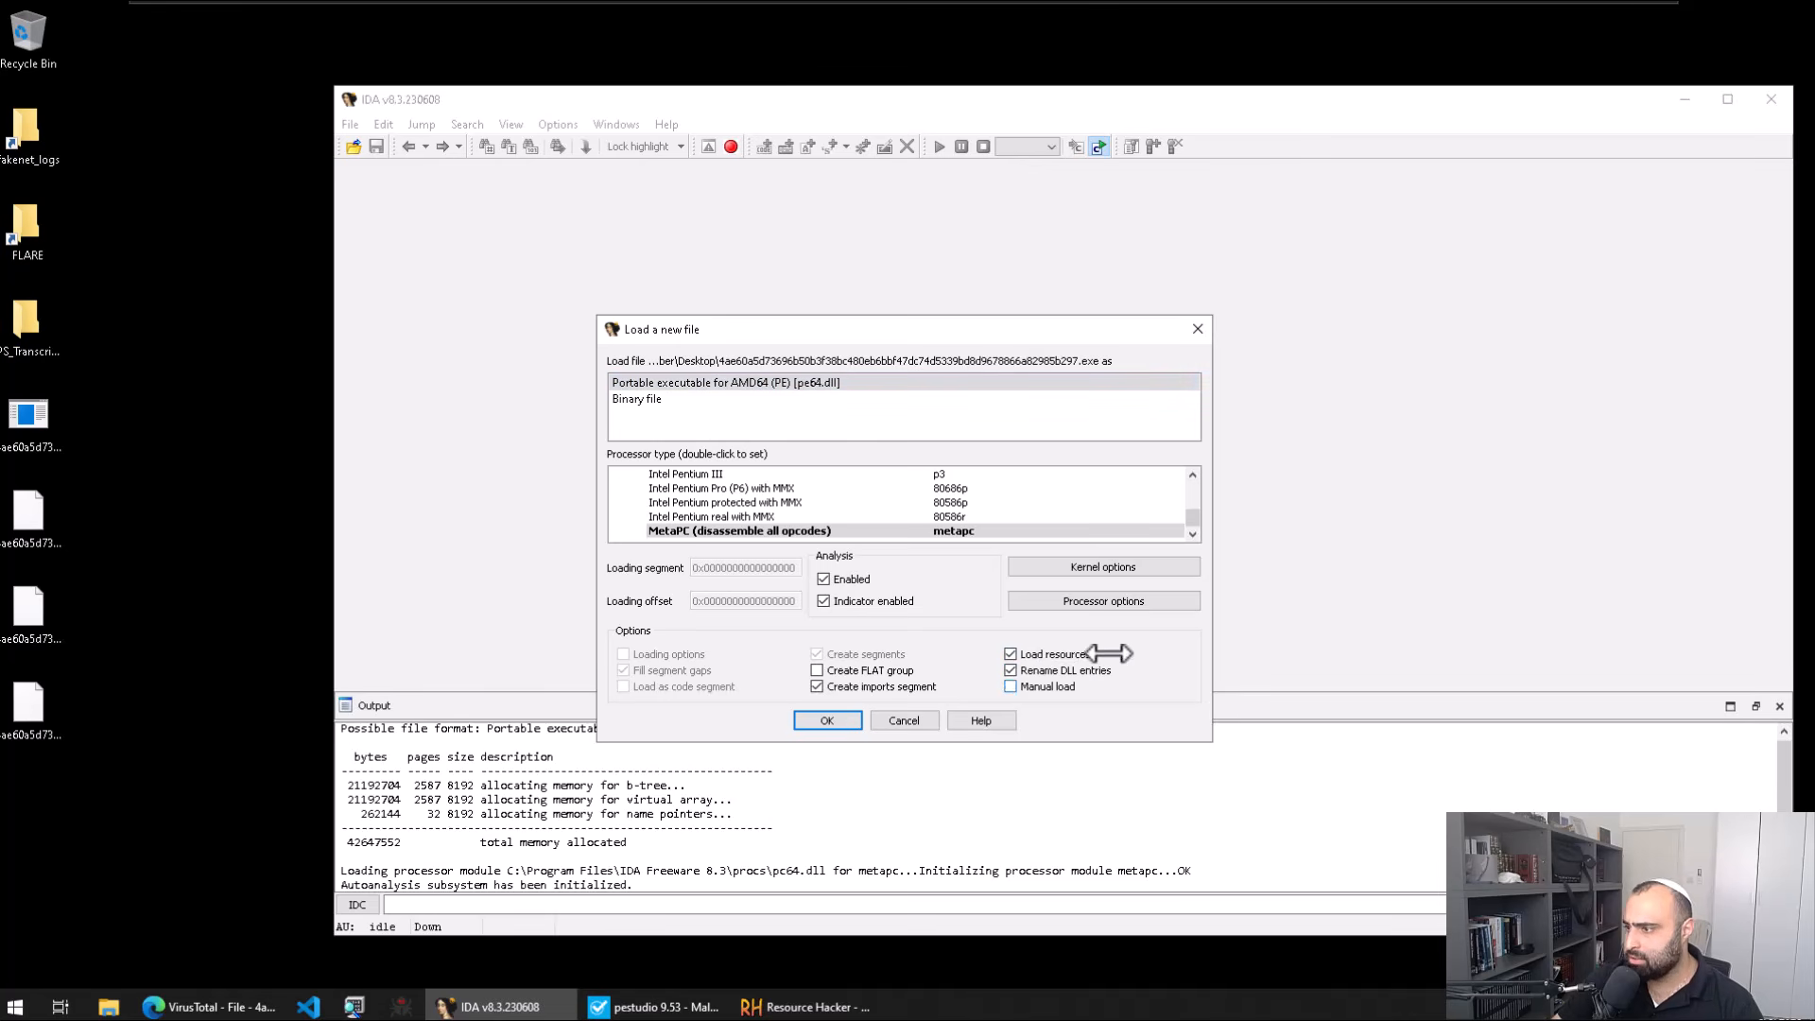
click(826, 718)
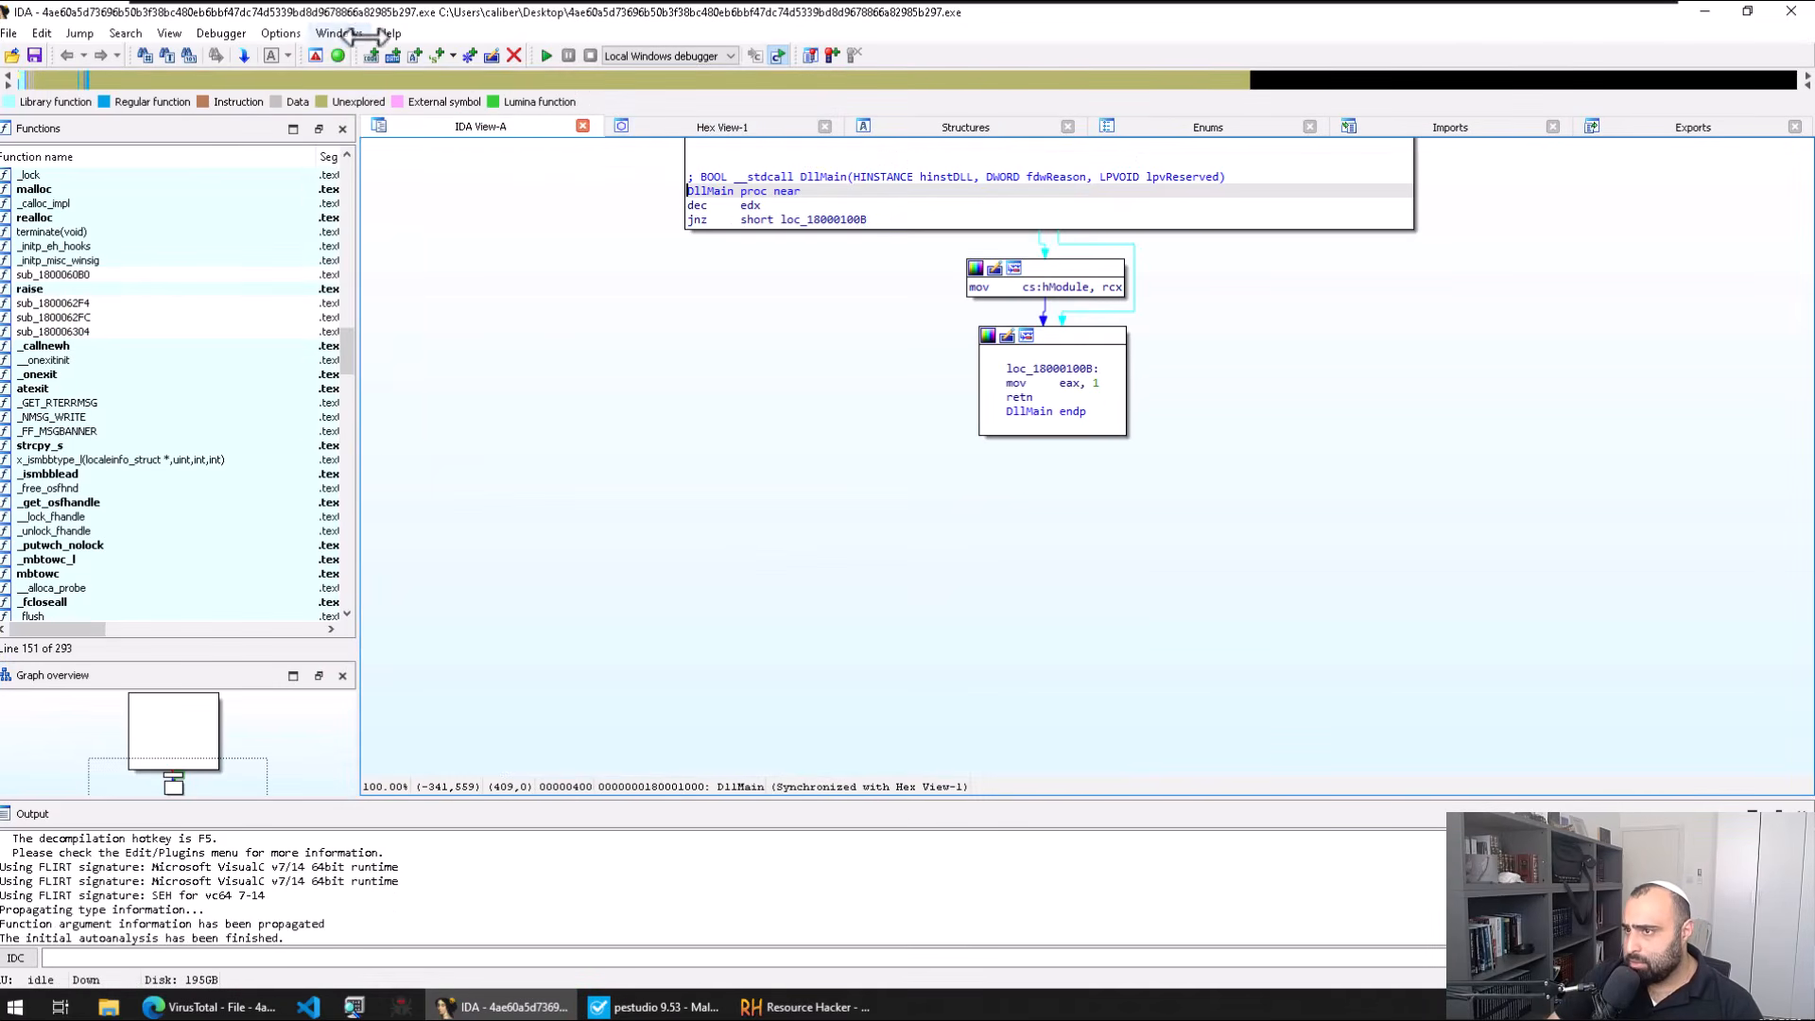
click(350, 34)
mouse_move(250, 34)
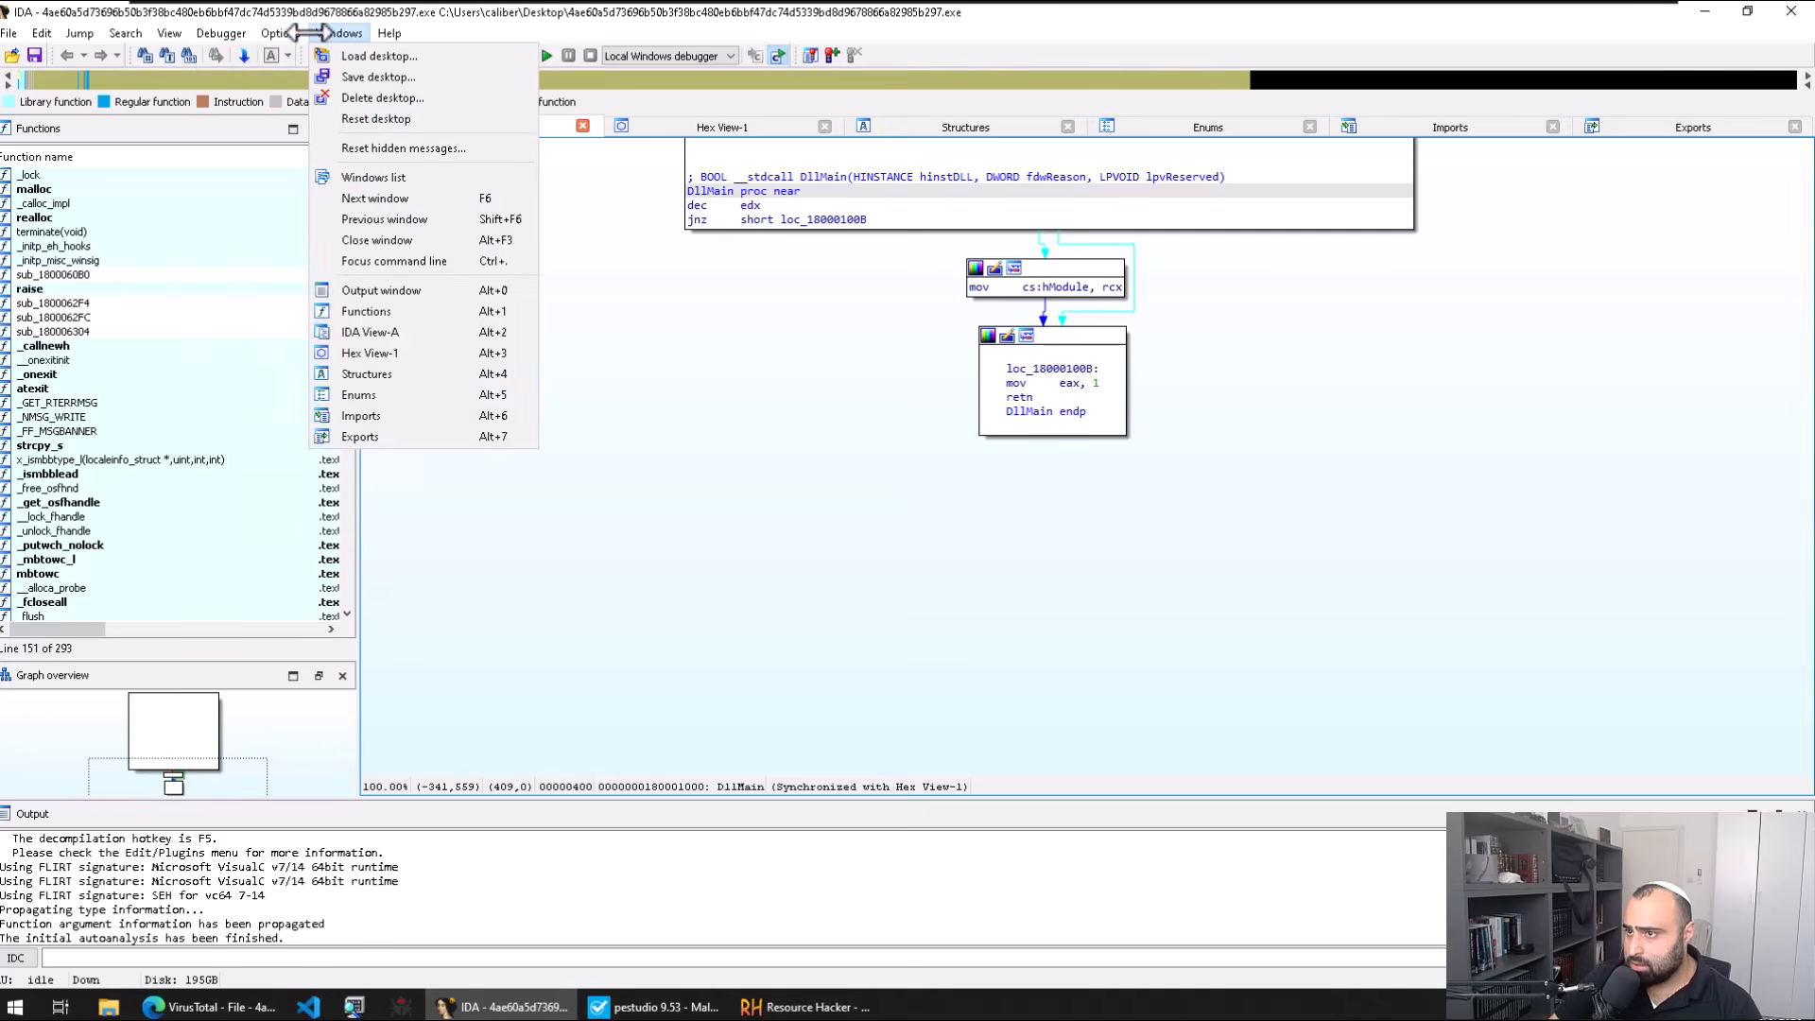
click(284, 76)
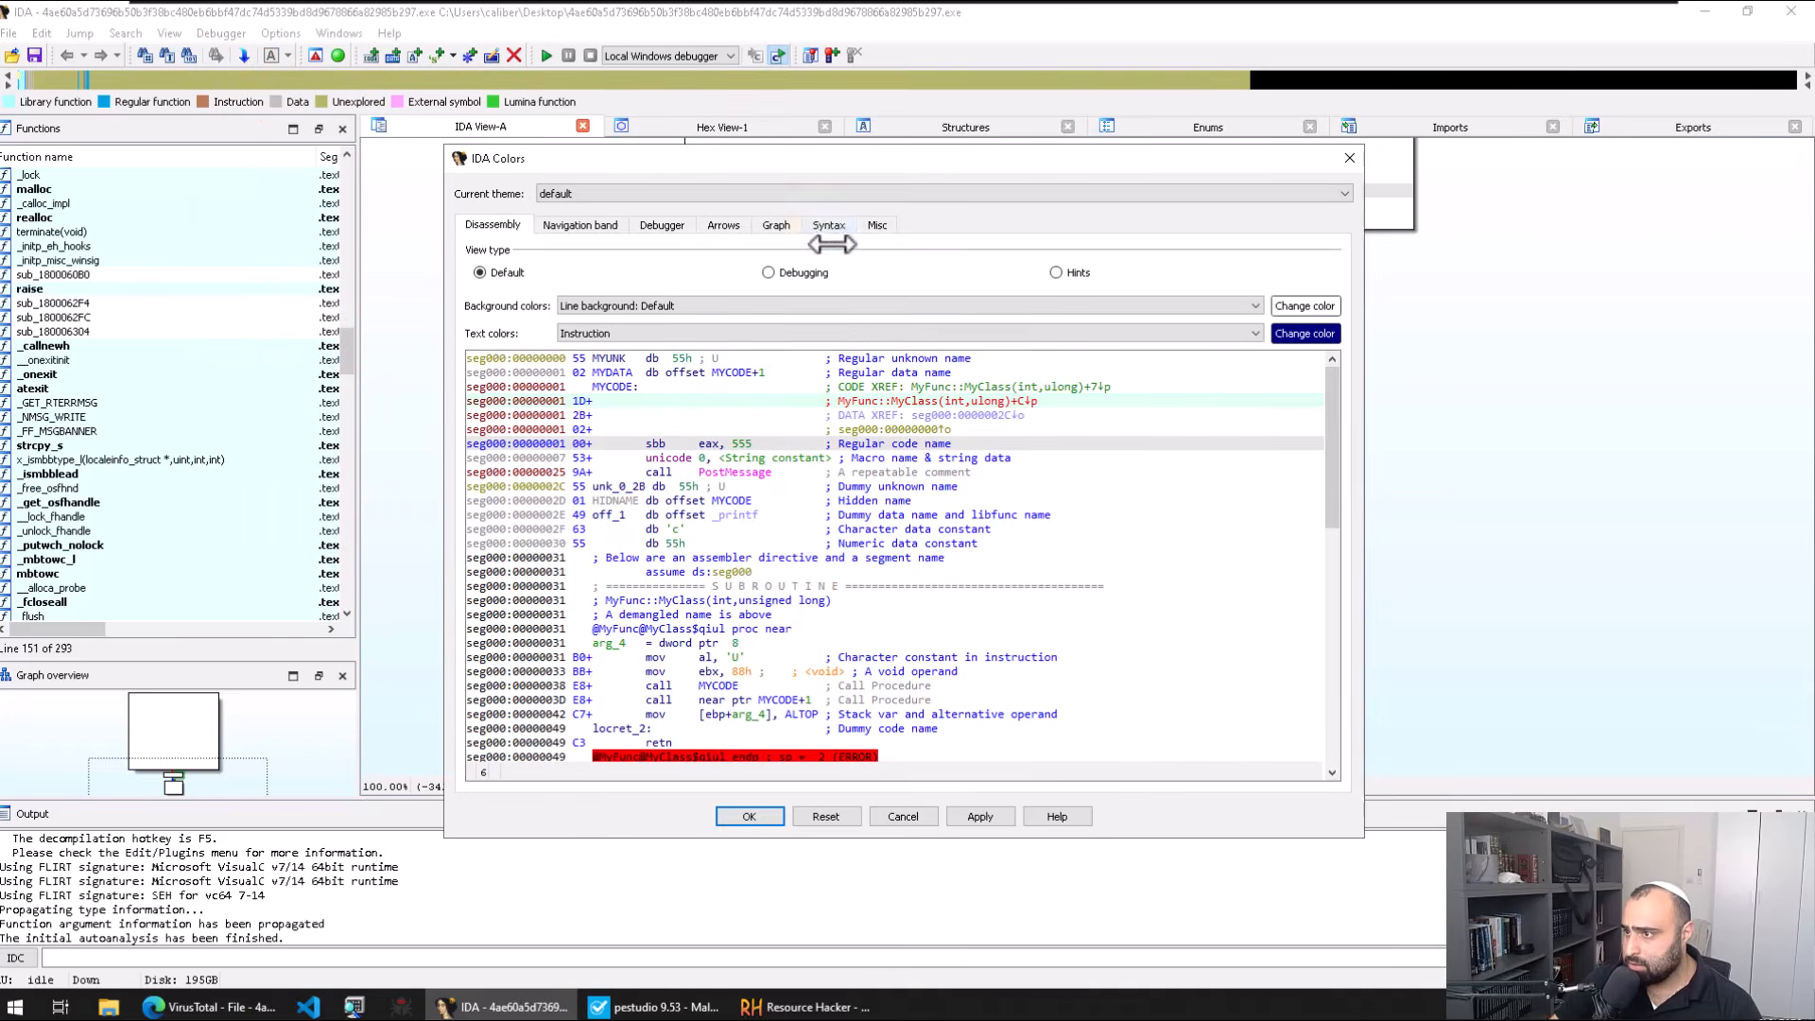
click(830, 192)
click(803, 231)
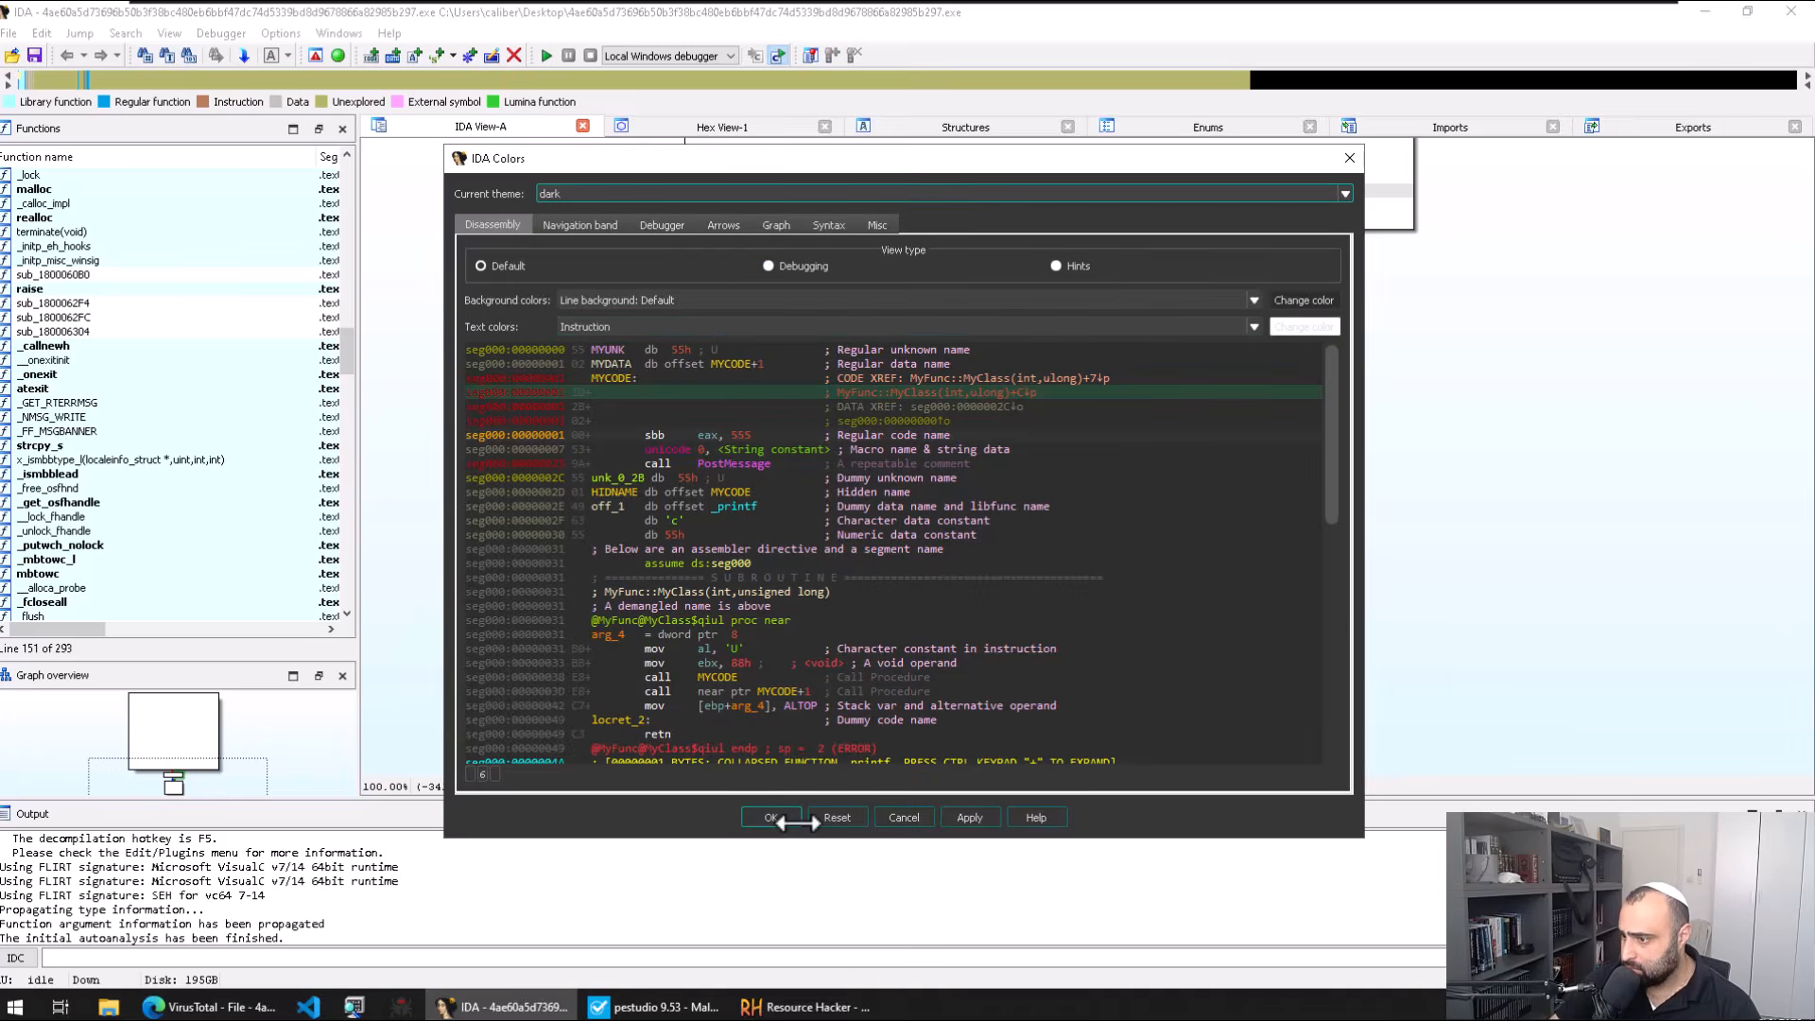
click(771, 818)
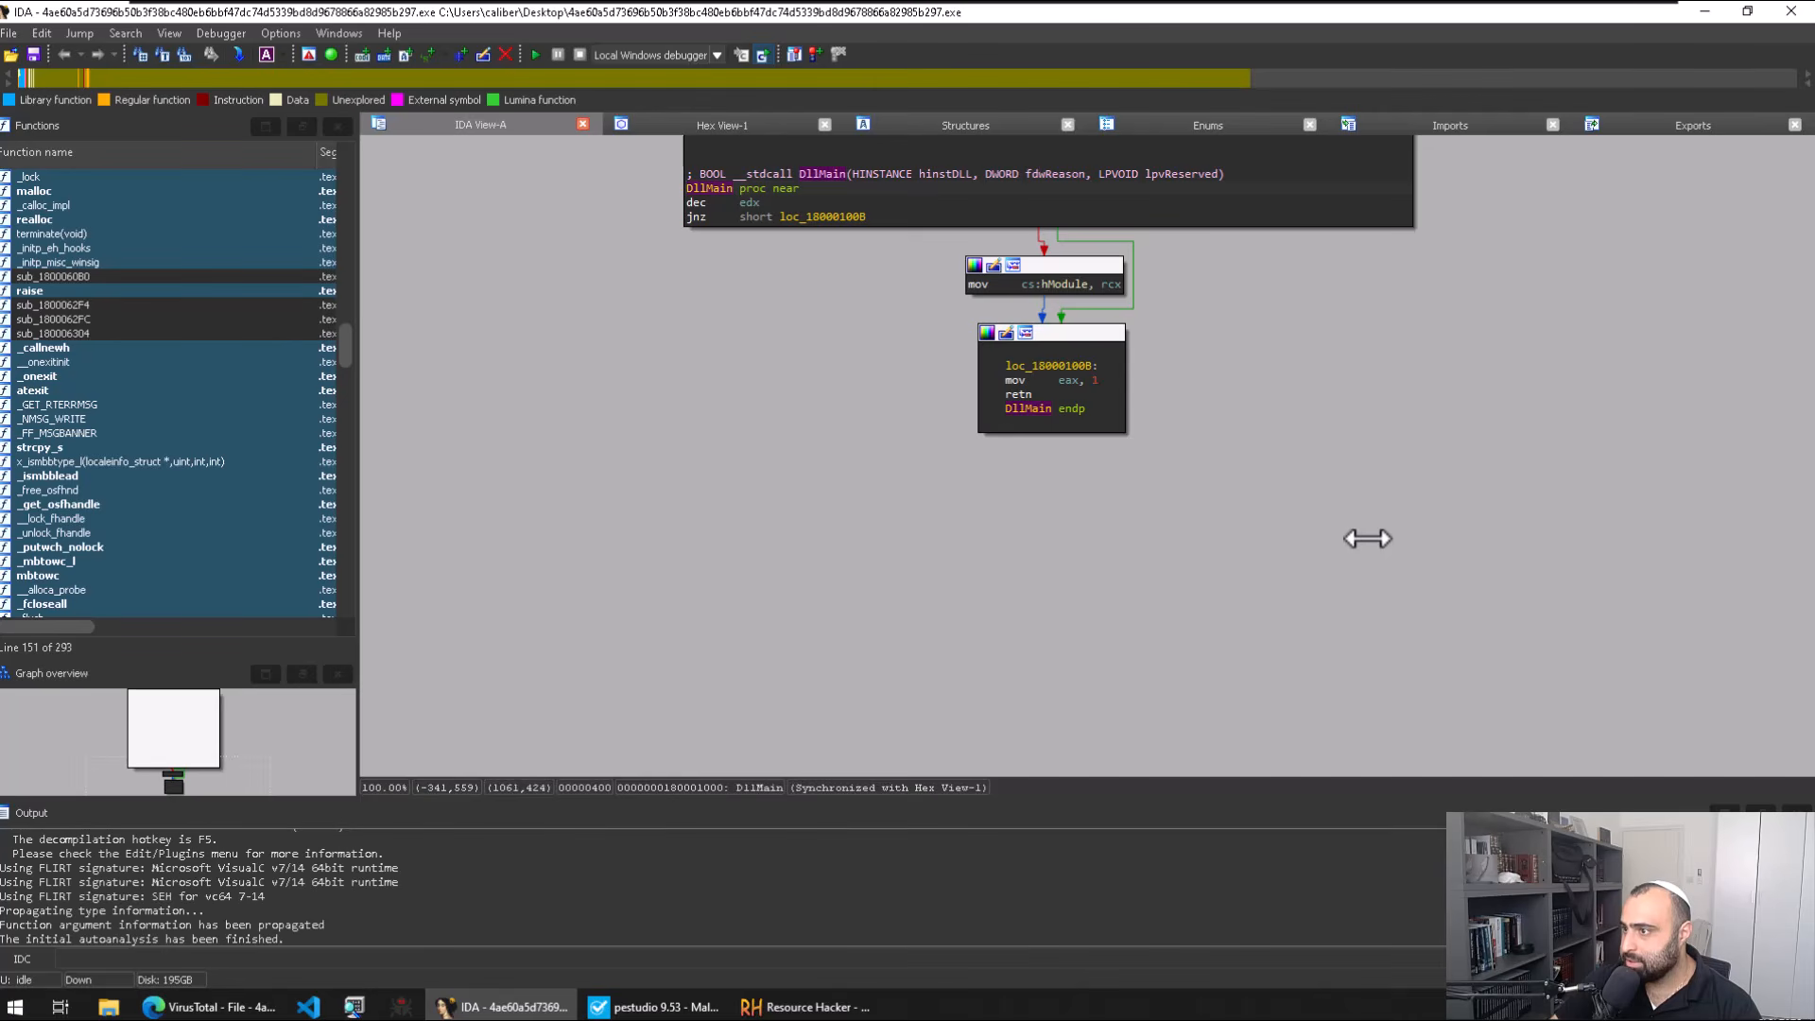
Step: Read DllMain's header info with the May 11 2017 timestamp and highlight DllMain
scroll(1512, 407, up, 5)
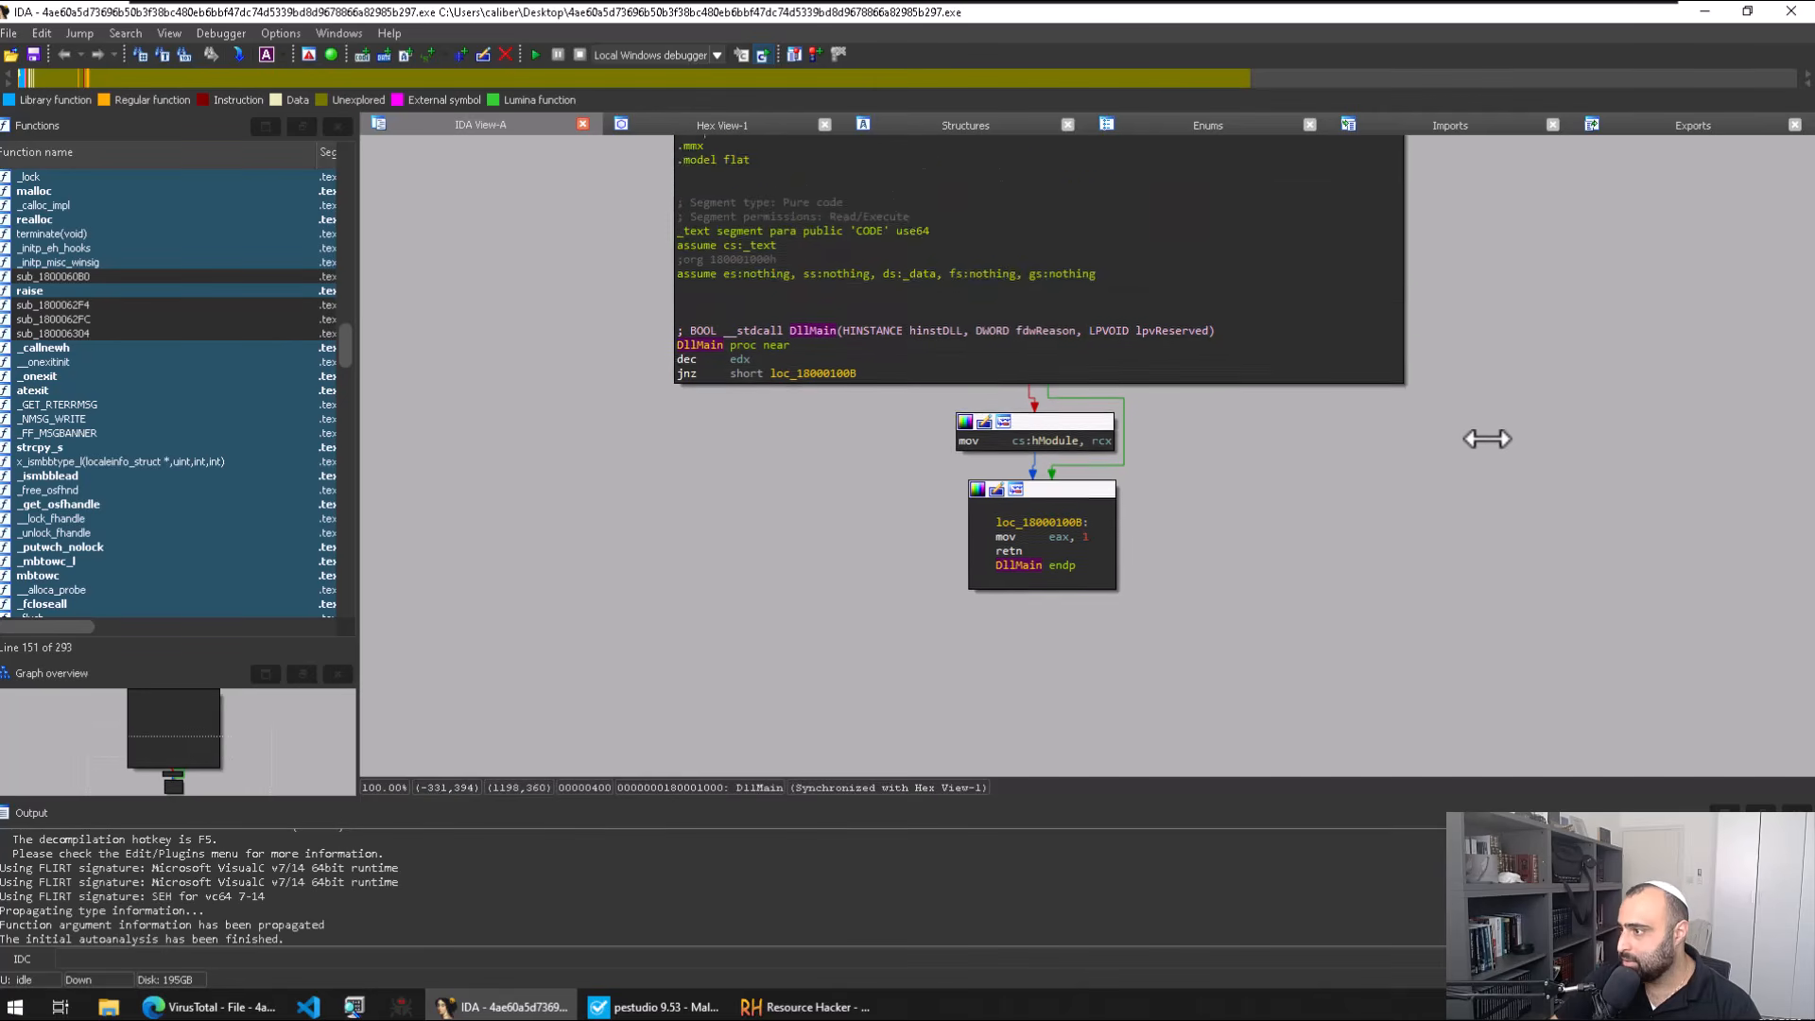
scroll(1474, 476, up, 2)
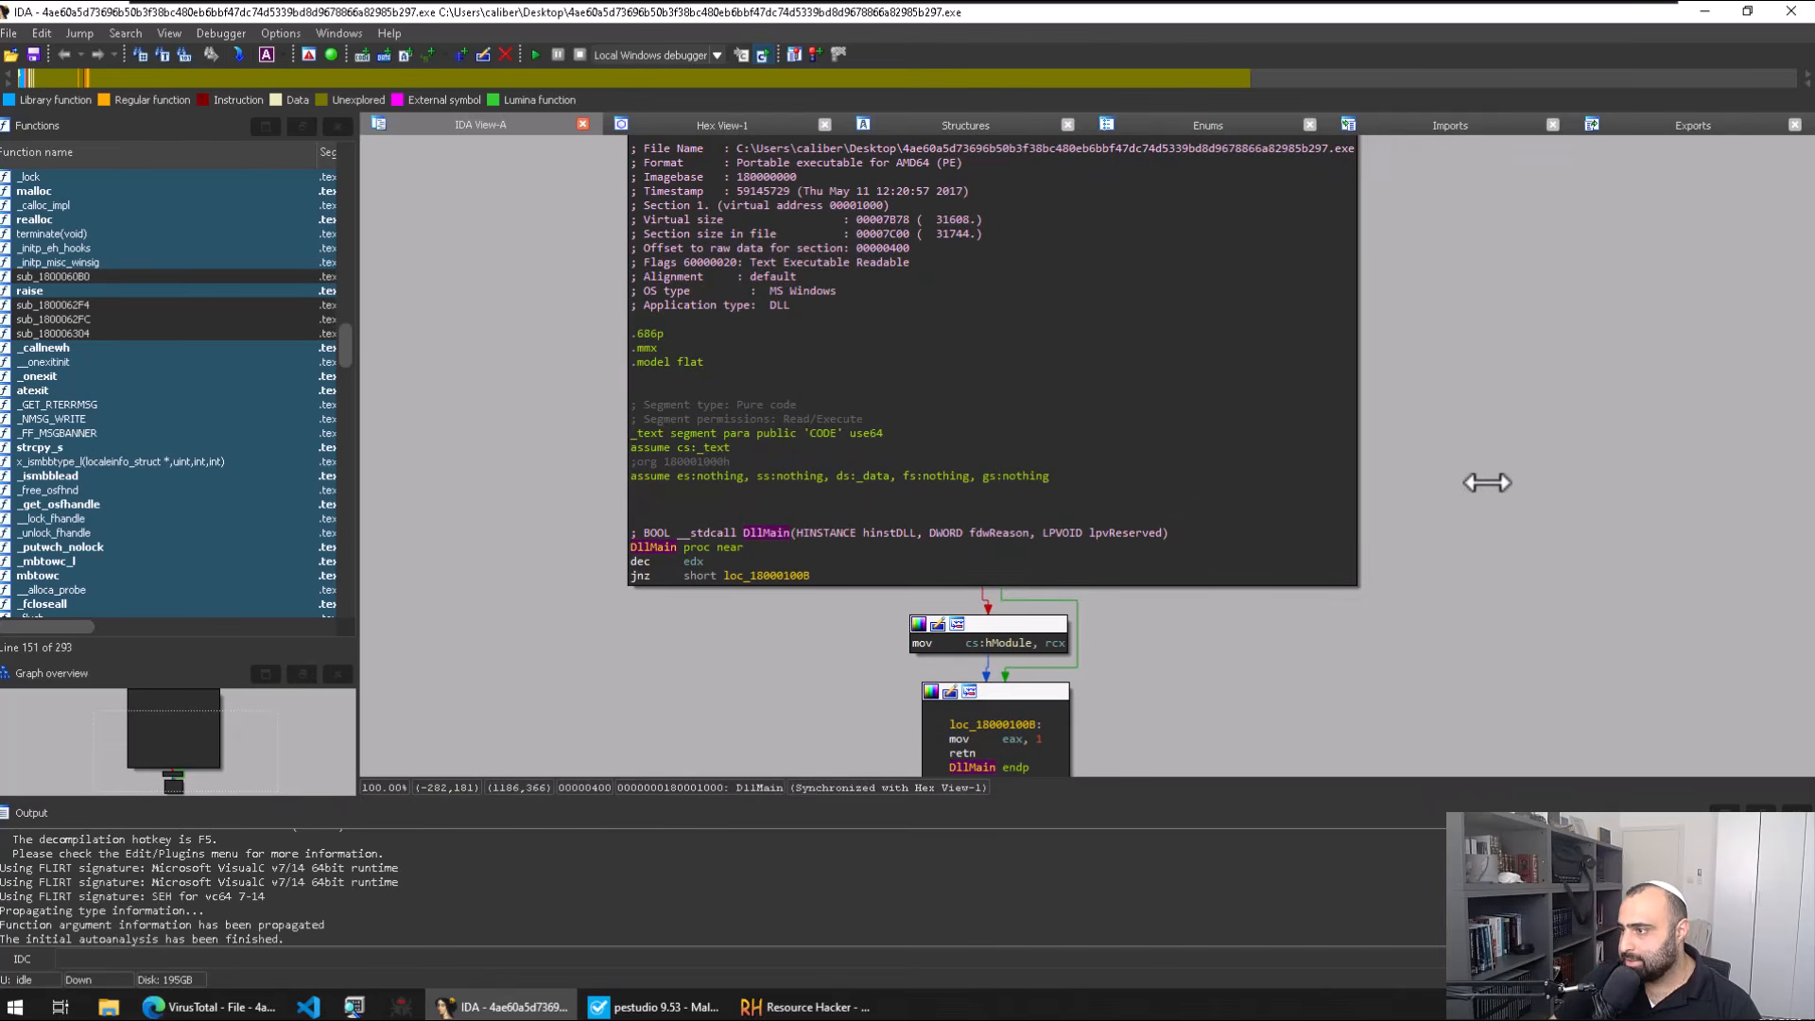
scroll(1436, 454, down, 1)
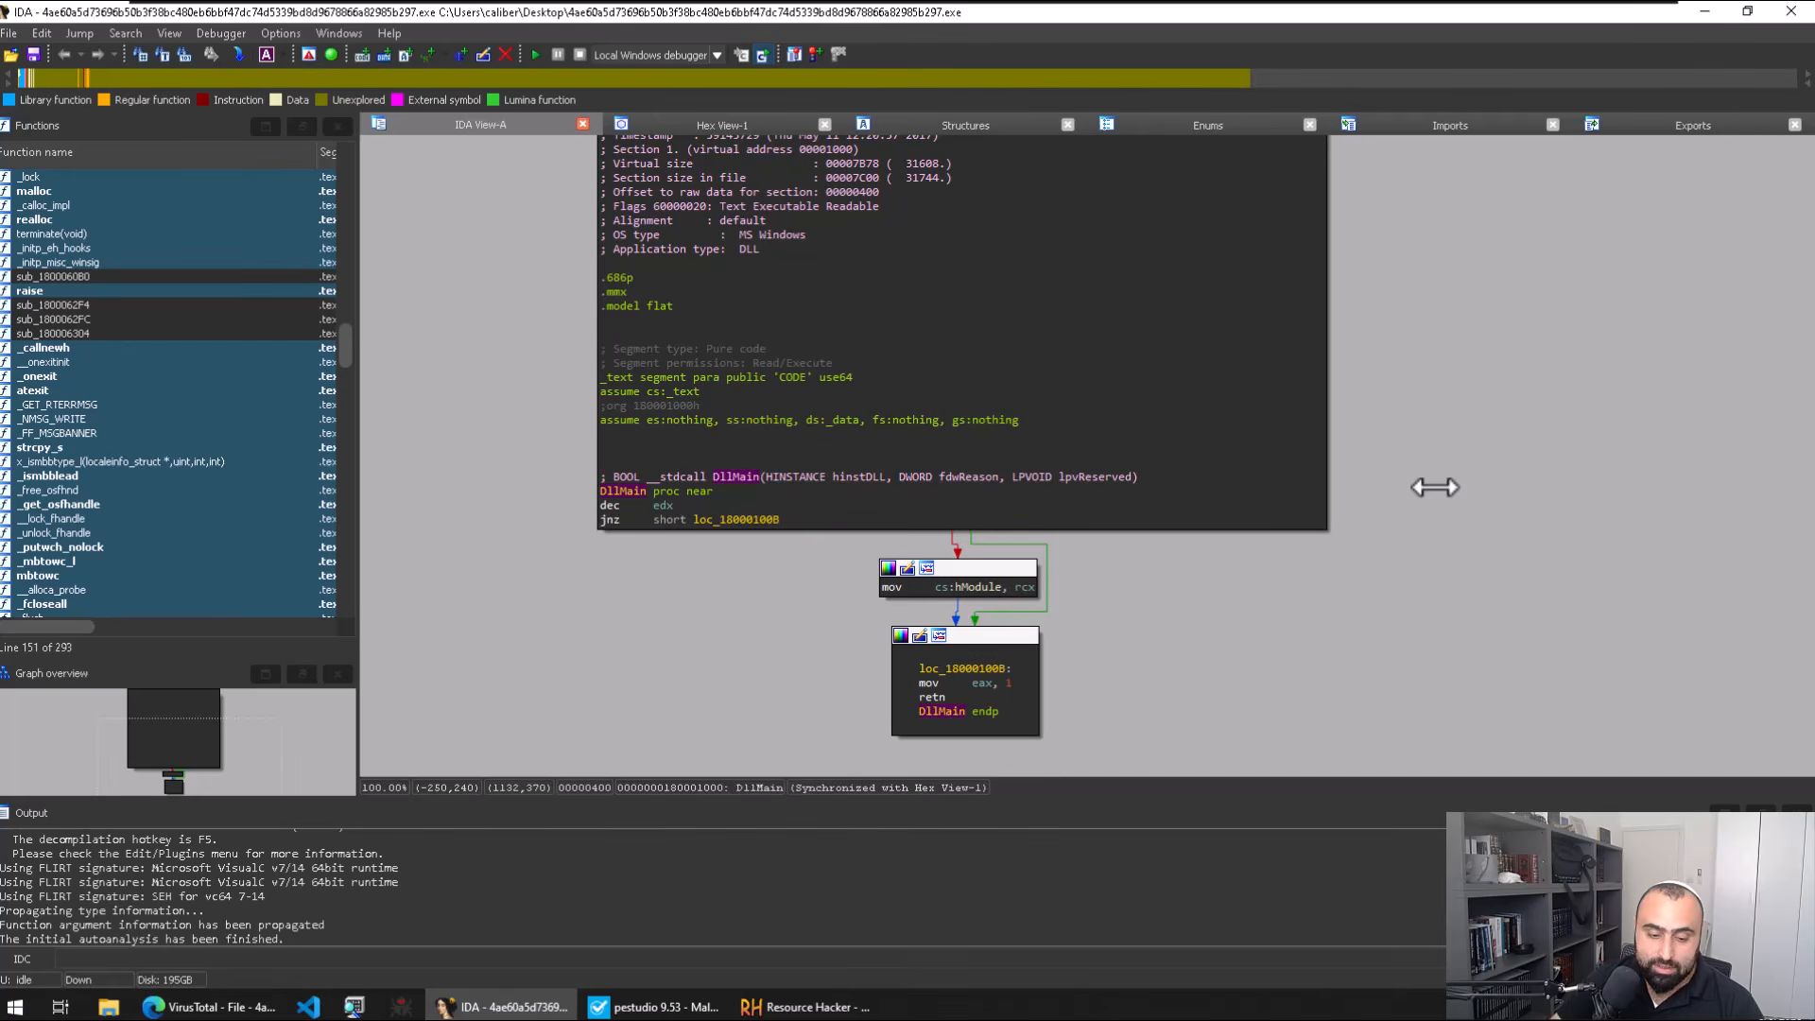
click(1035, 263)
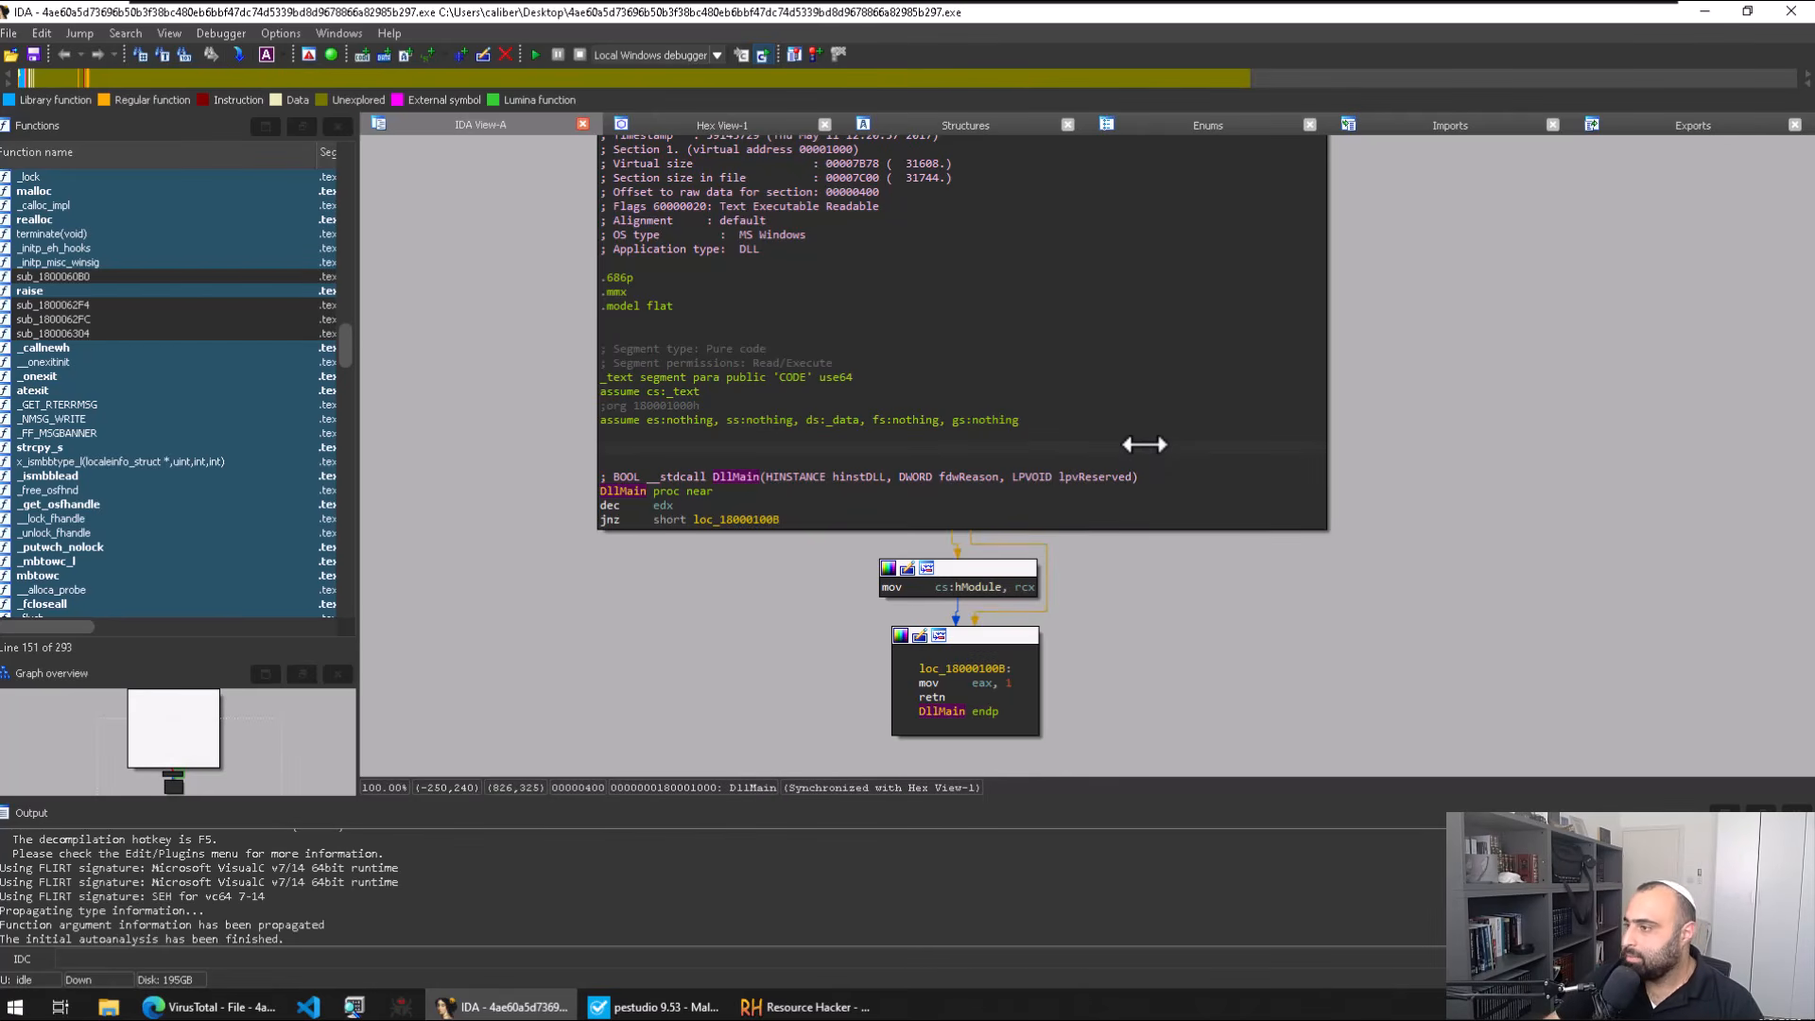
click(1499, 491)
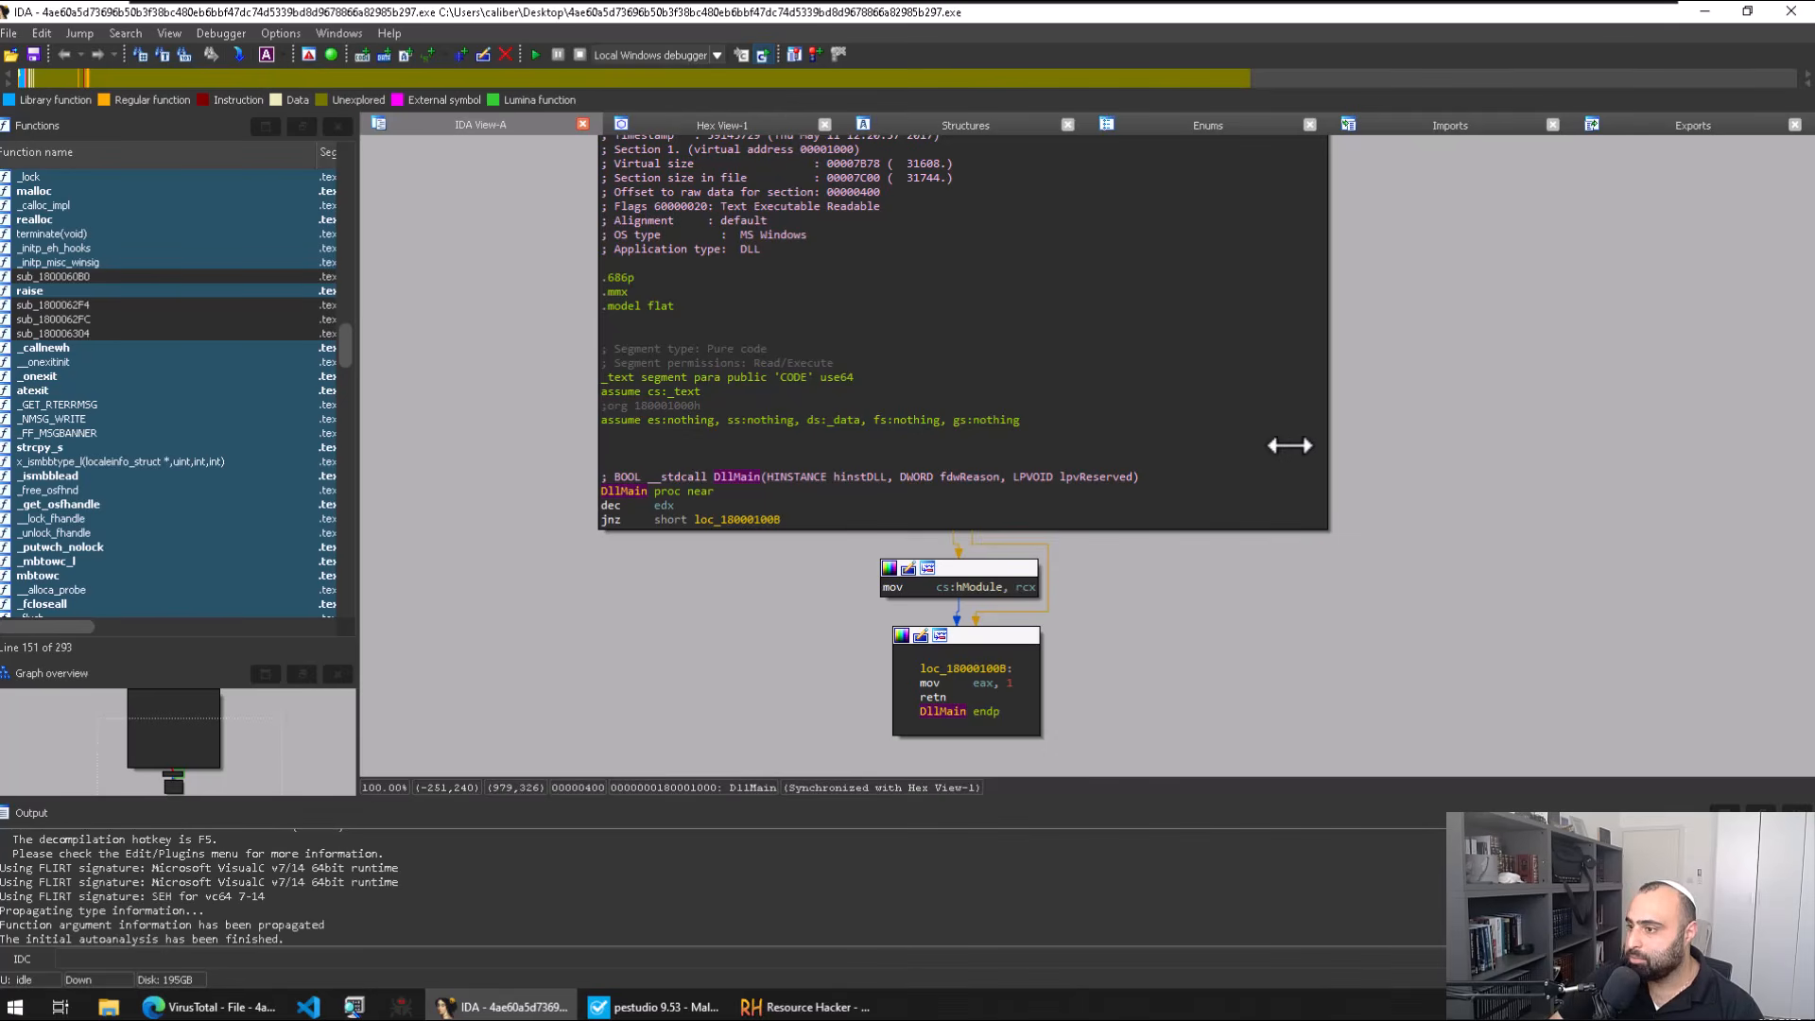
click(723, 475)
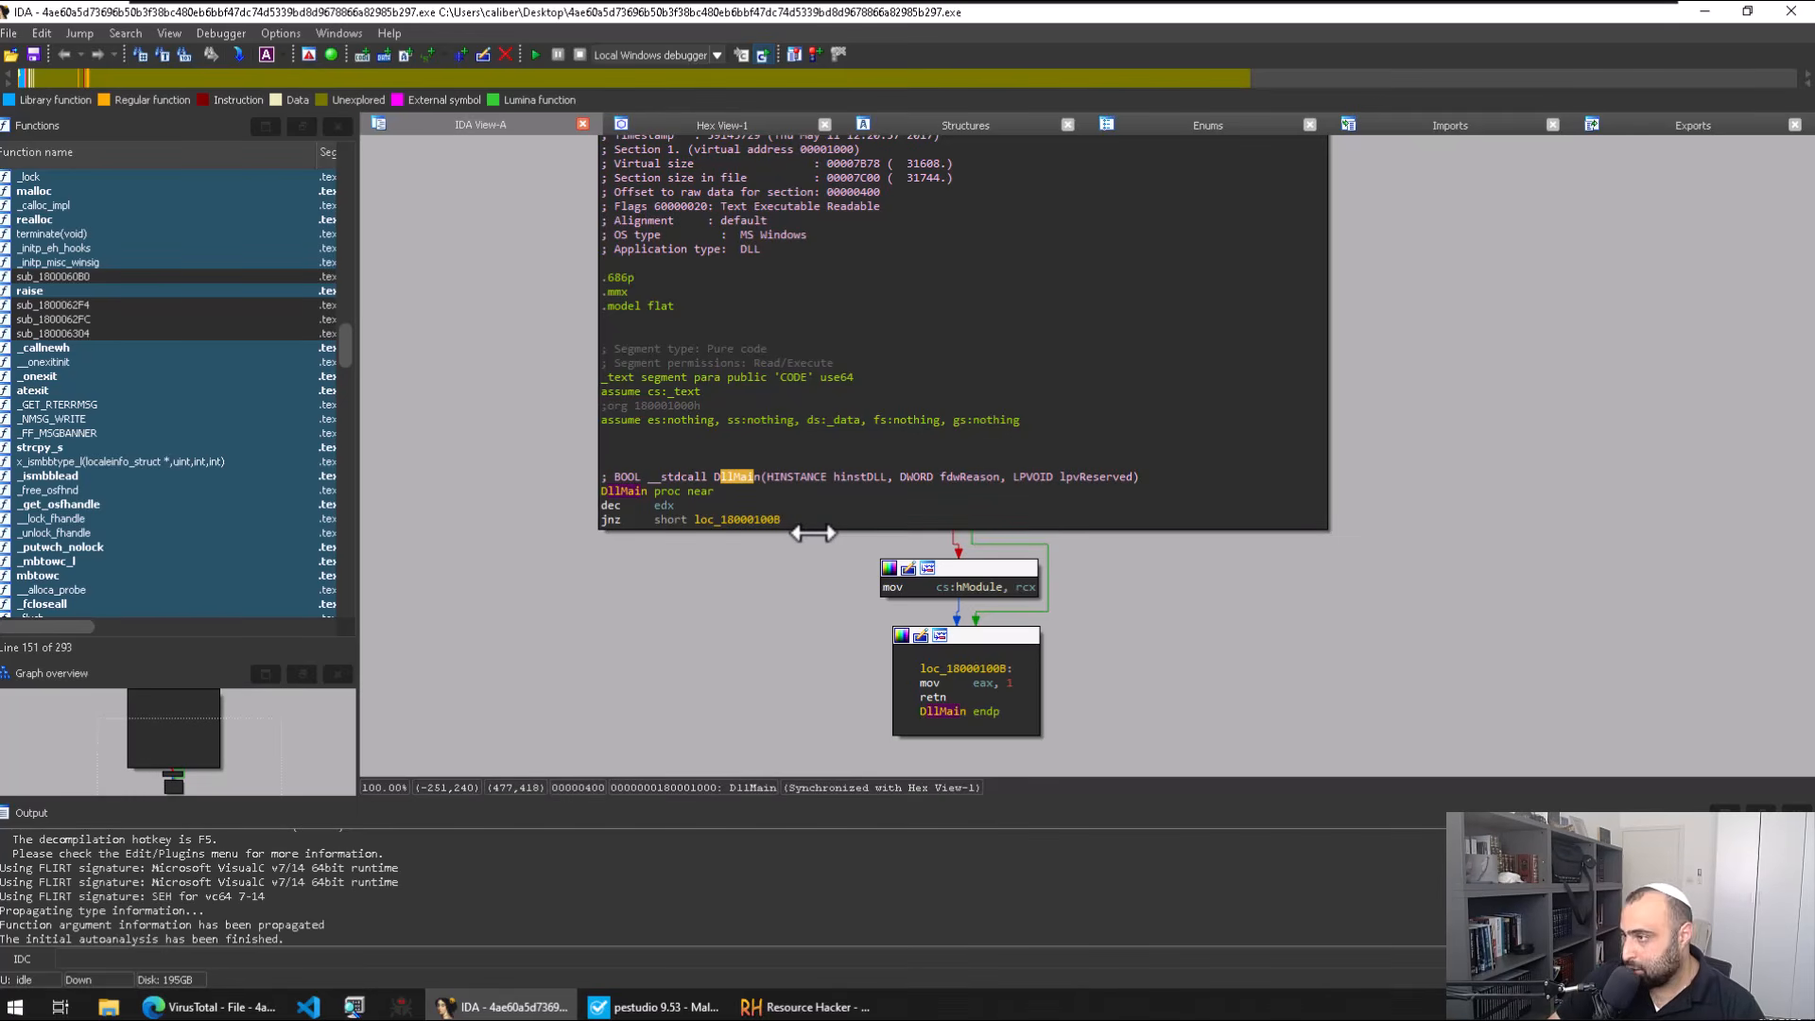
Step: Show the Exports list, select PlayGame and DllEntryPoint, and sort by Name
click(1418, 123)
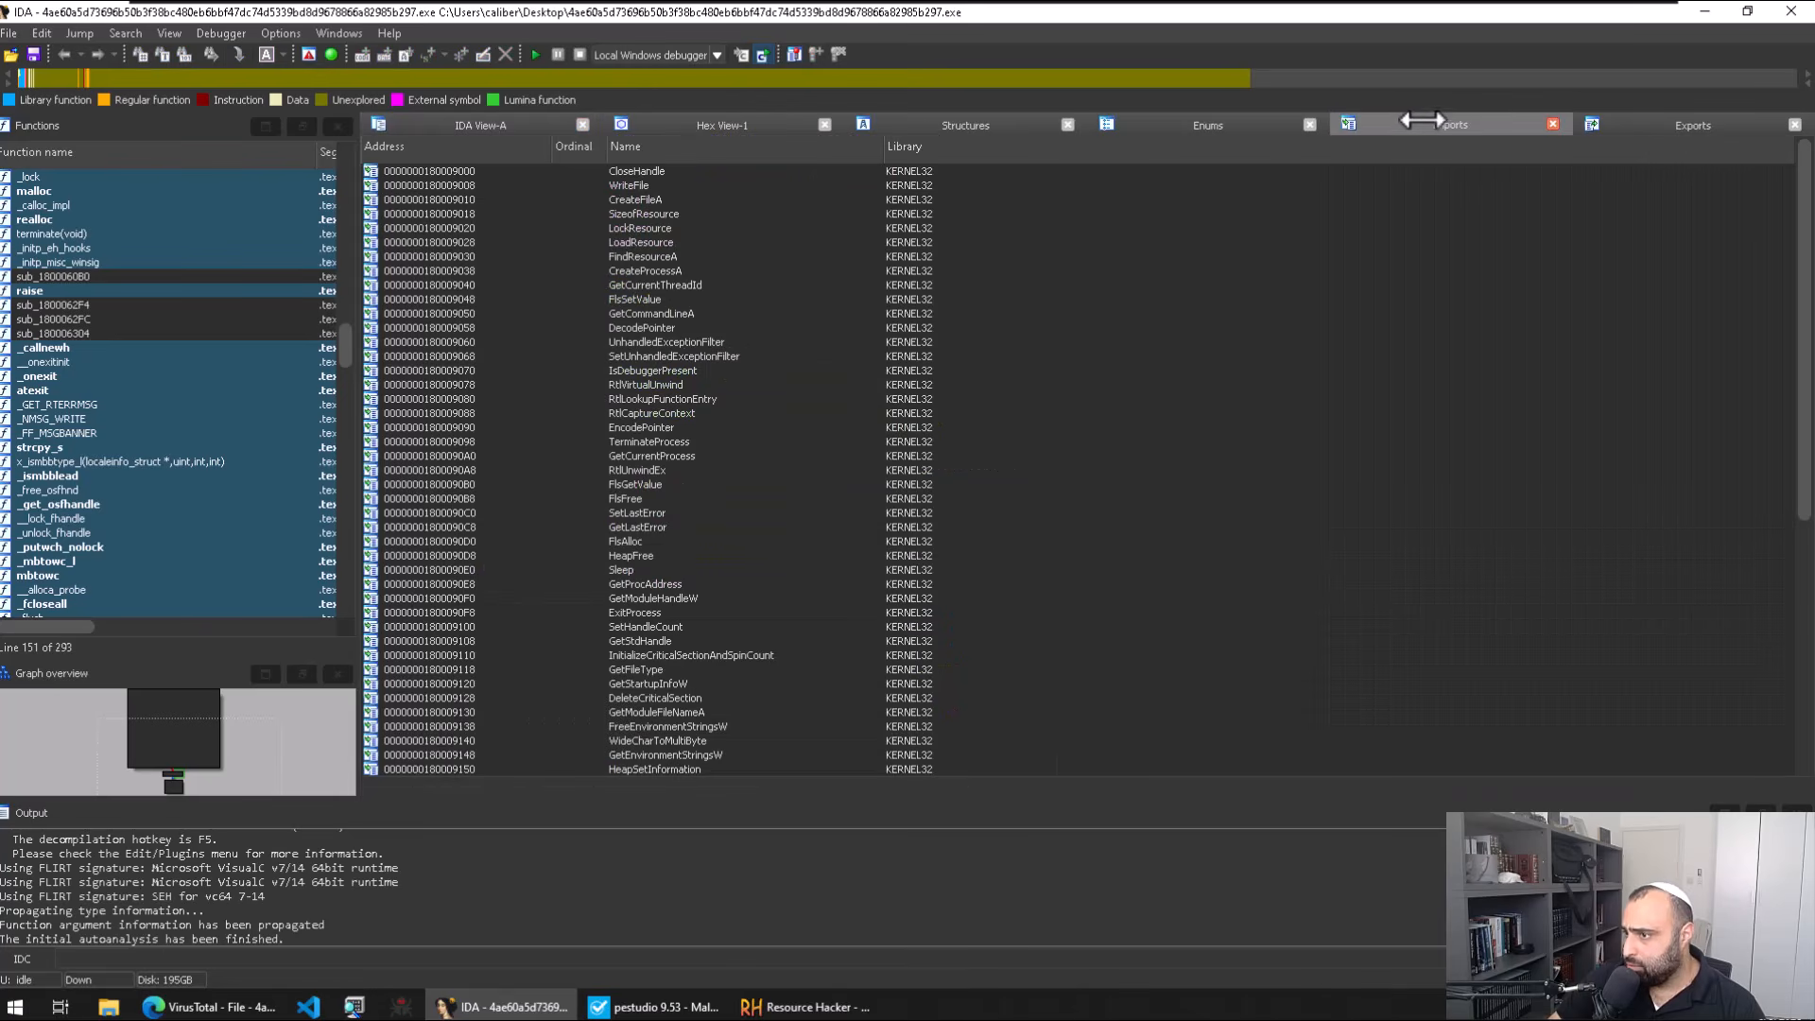
scroll(820, 204, down, 9)
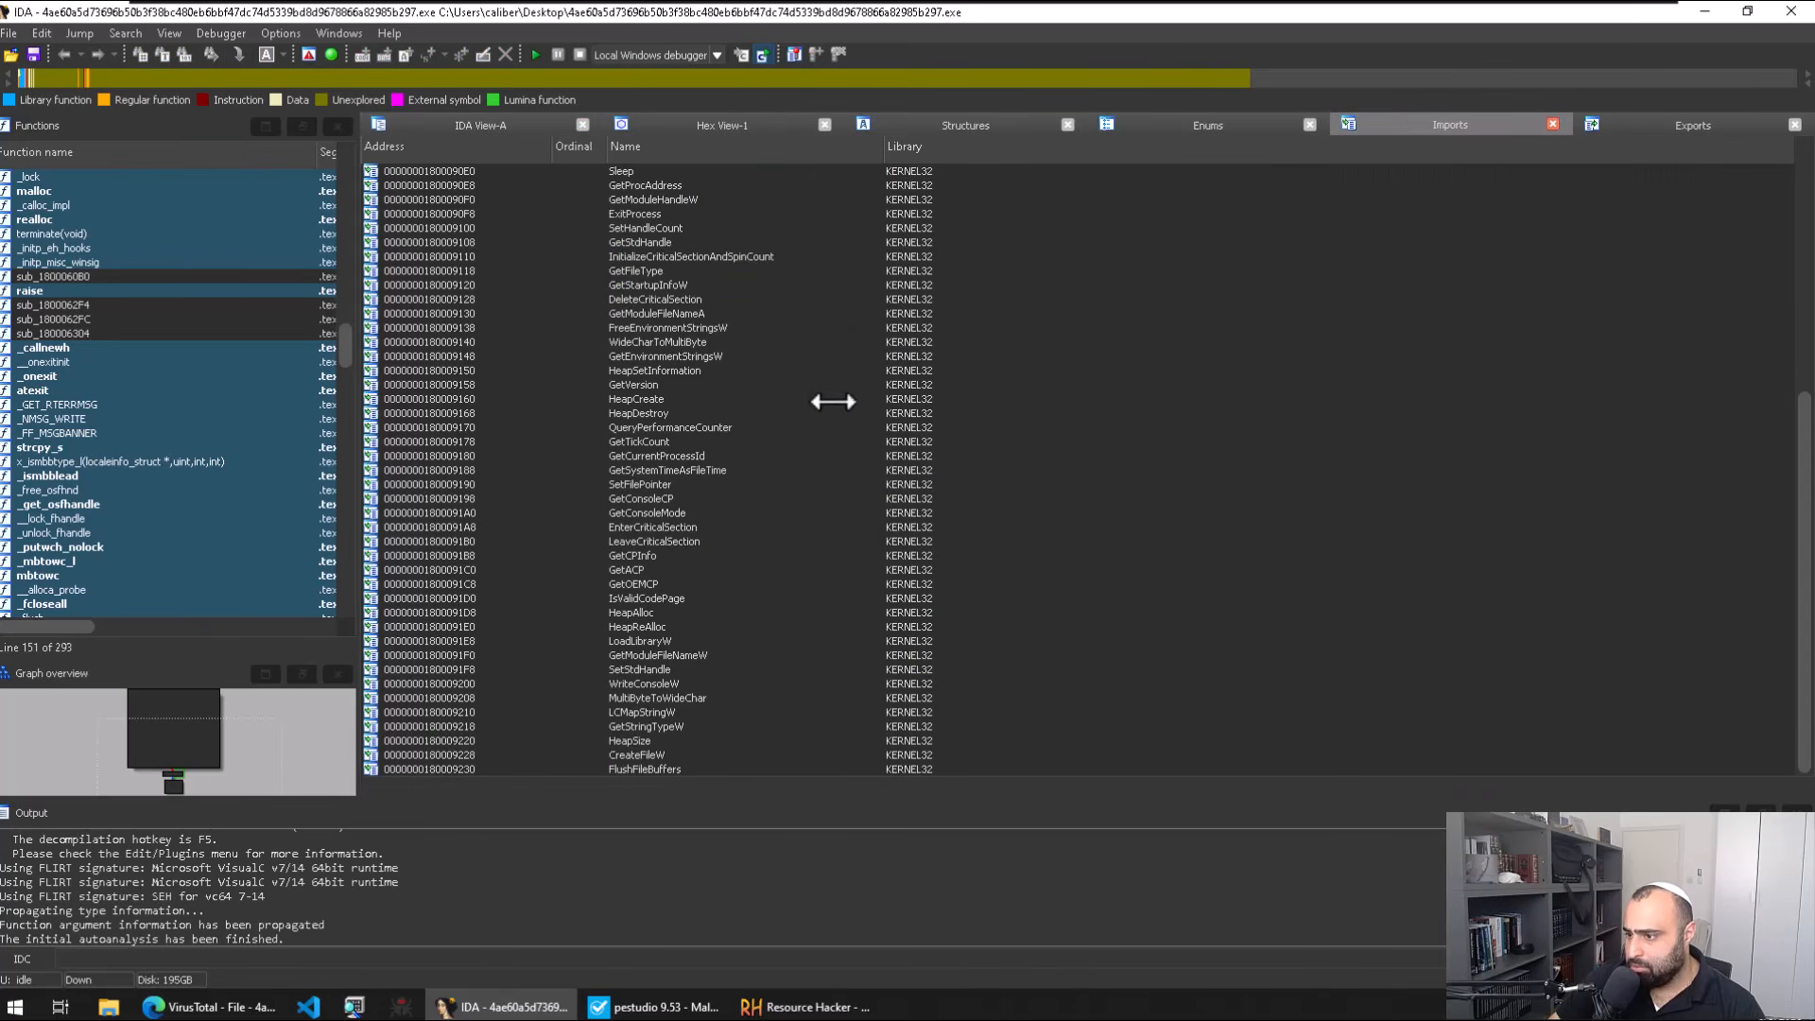
click(1669, 124)
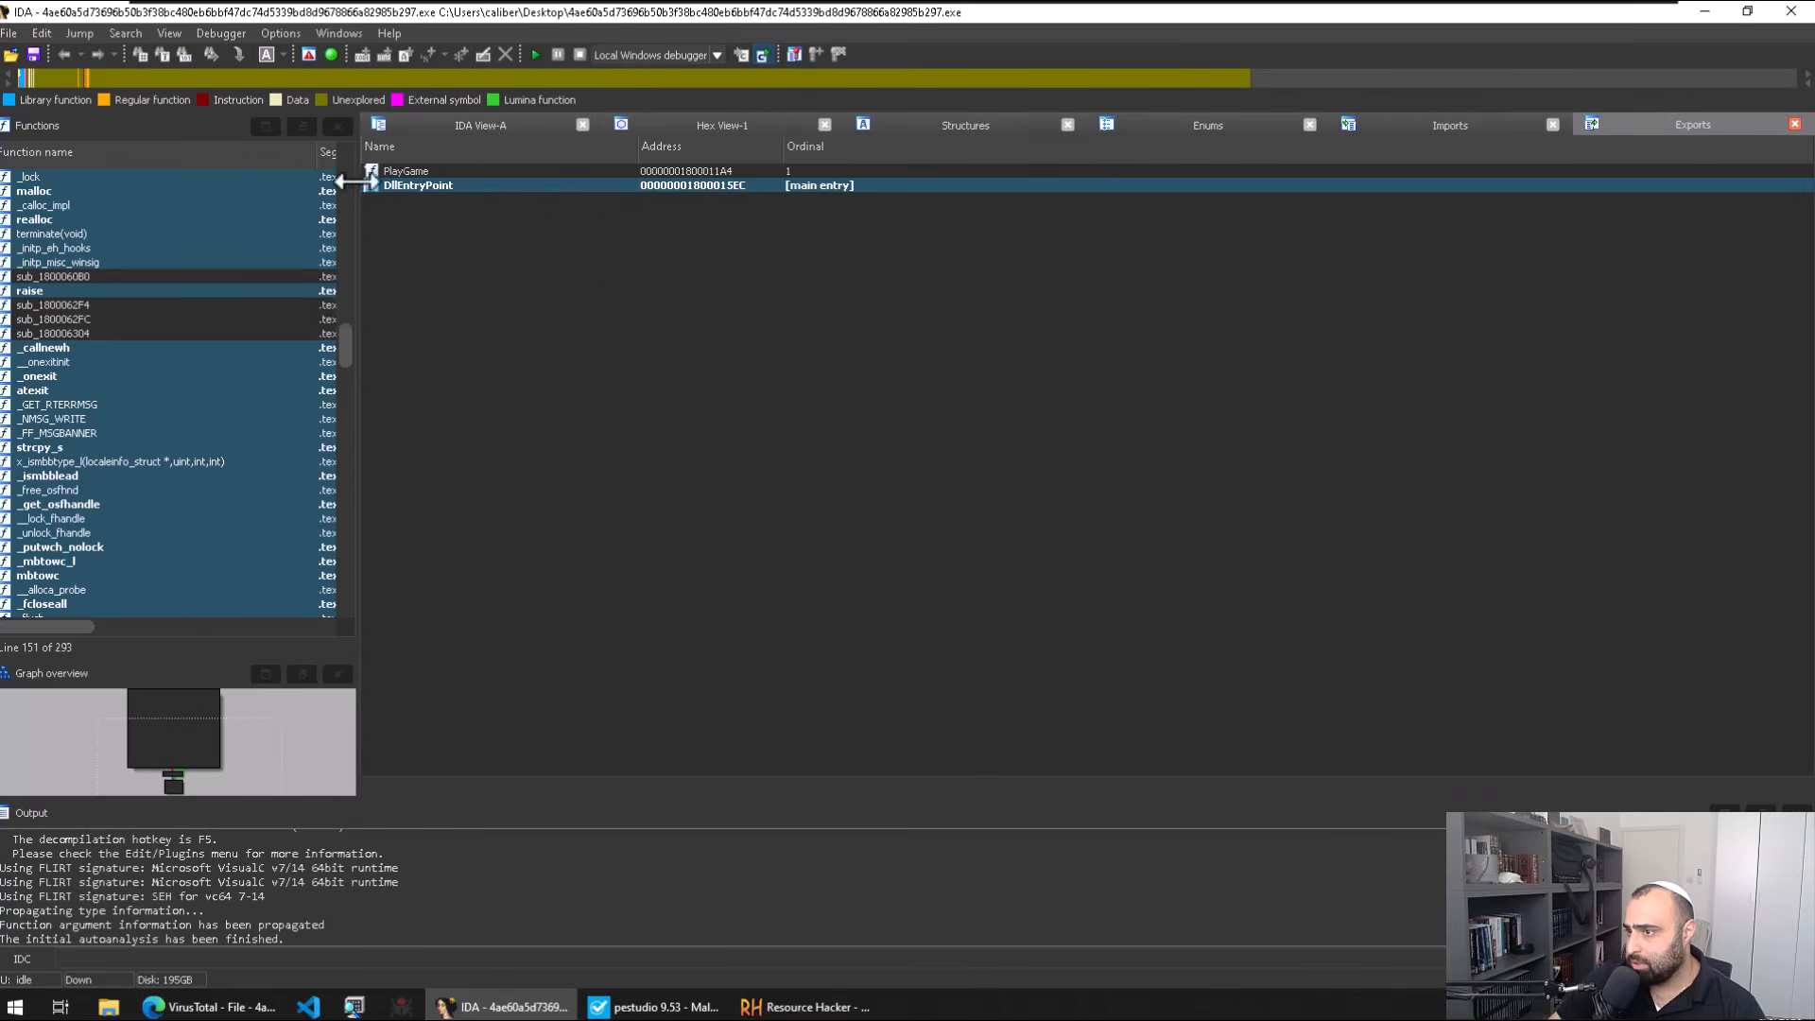
click(484, 174)
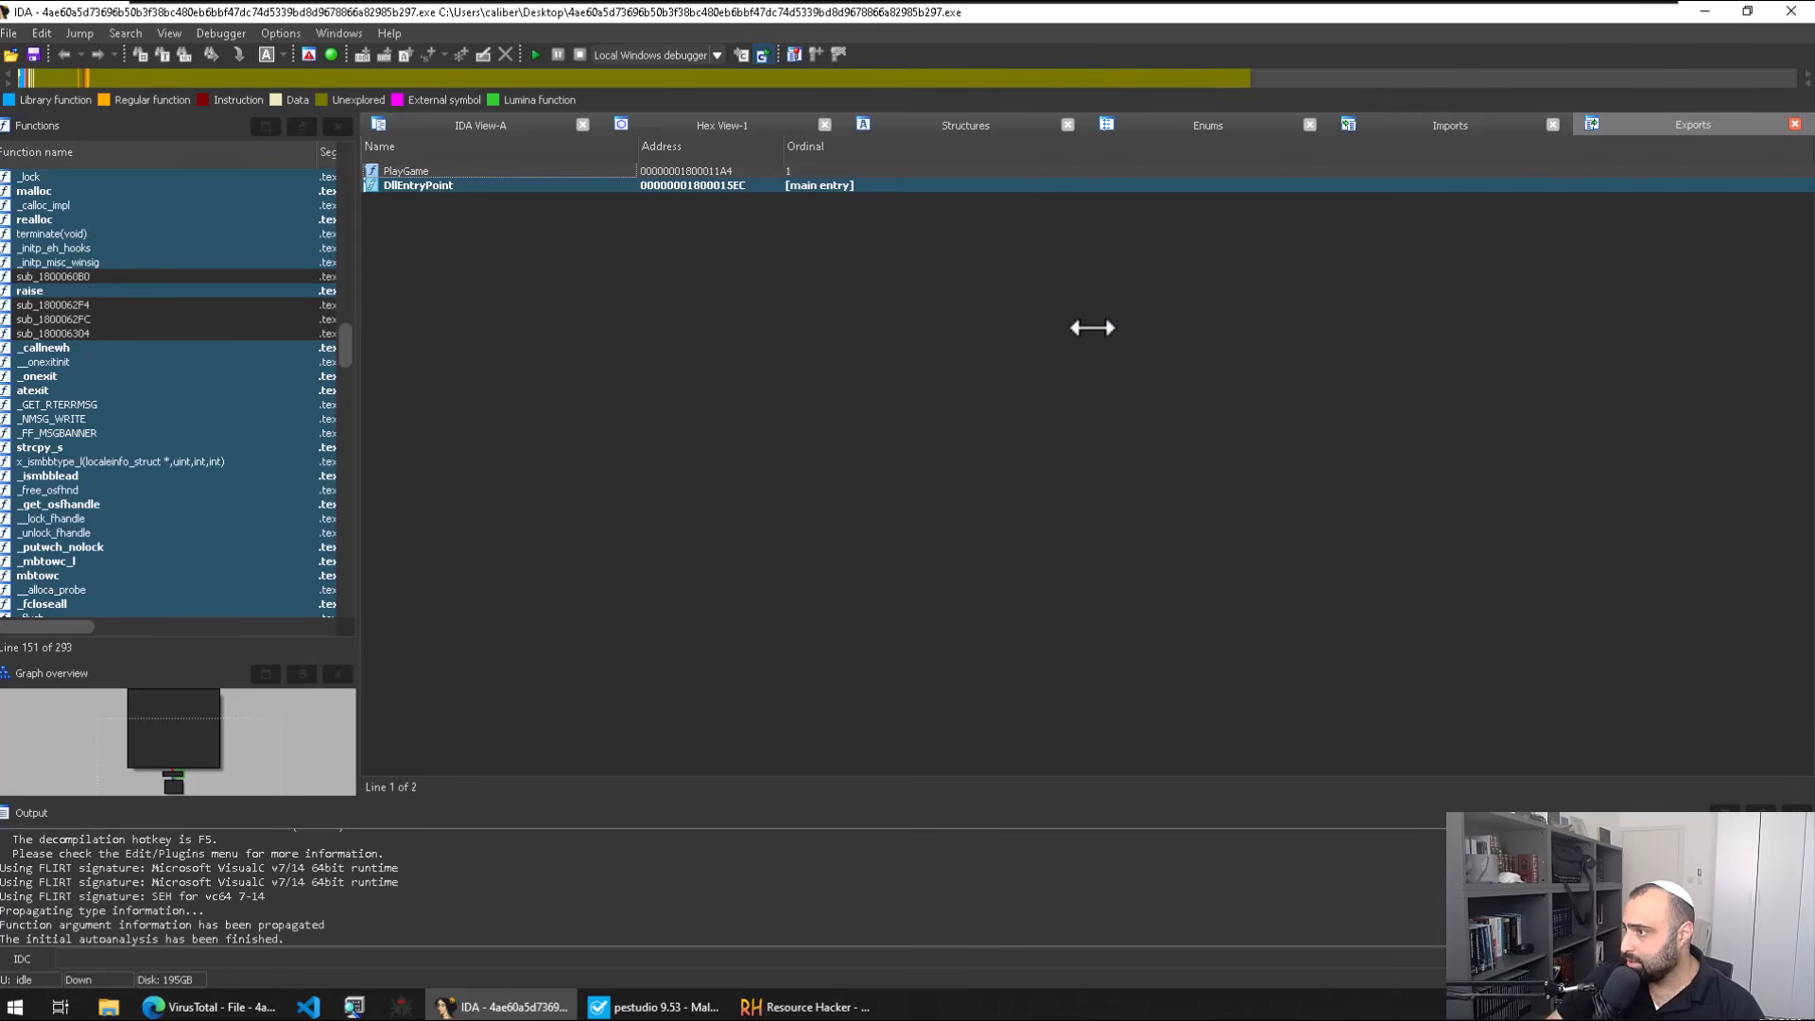
click(493, 184)
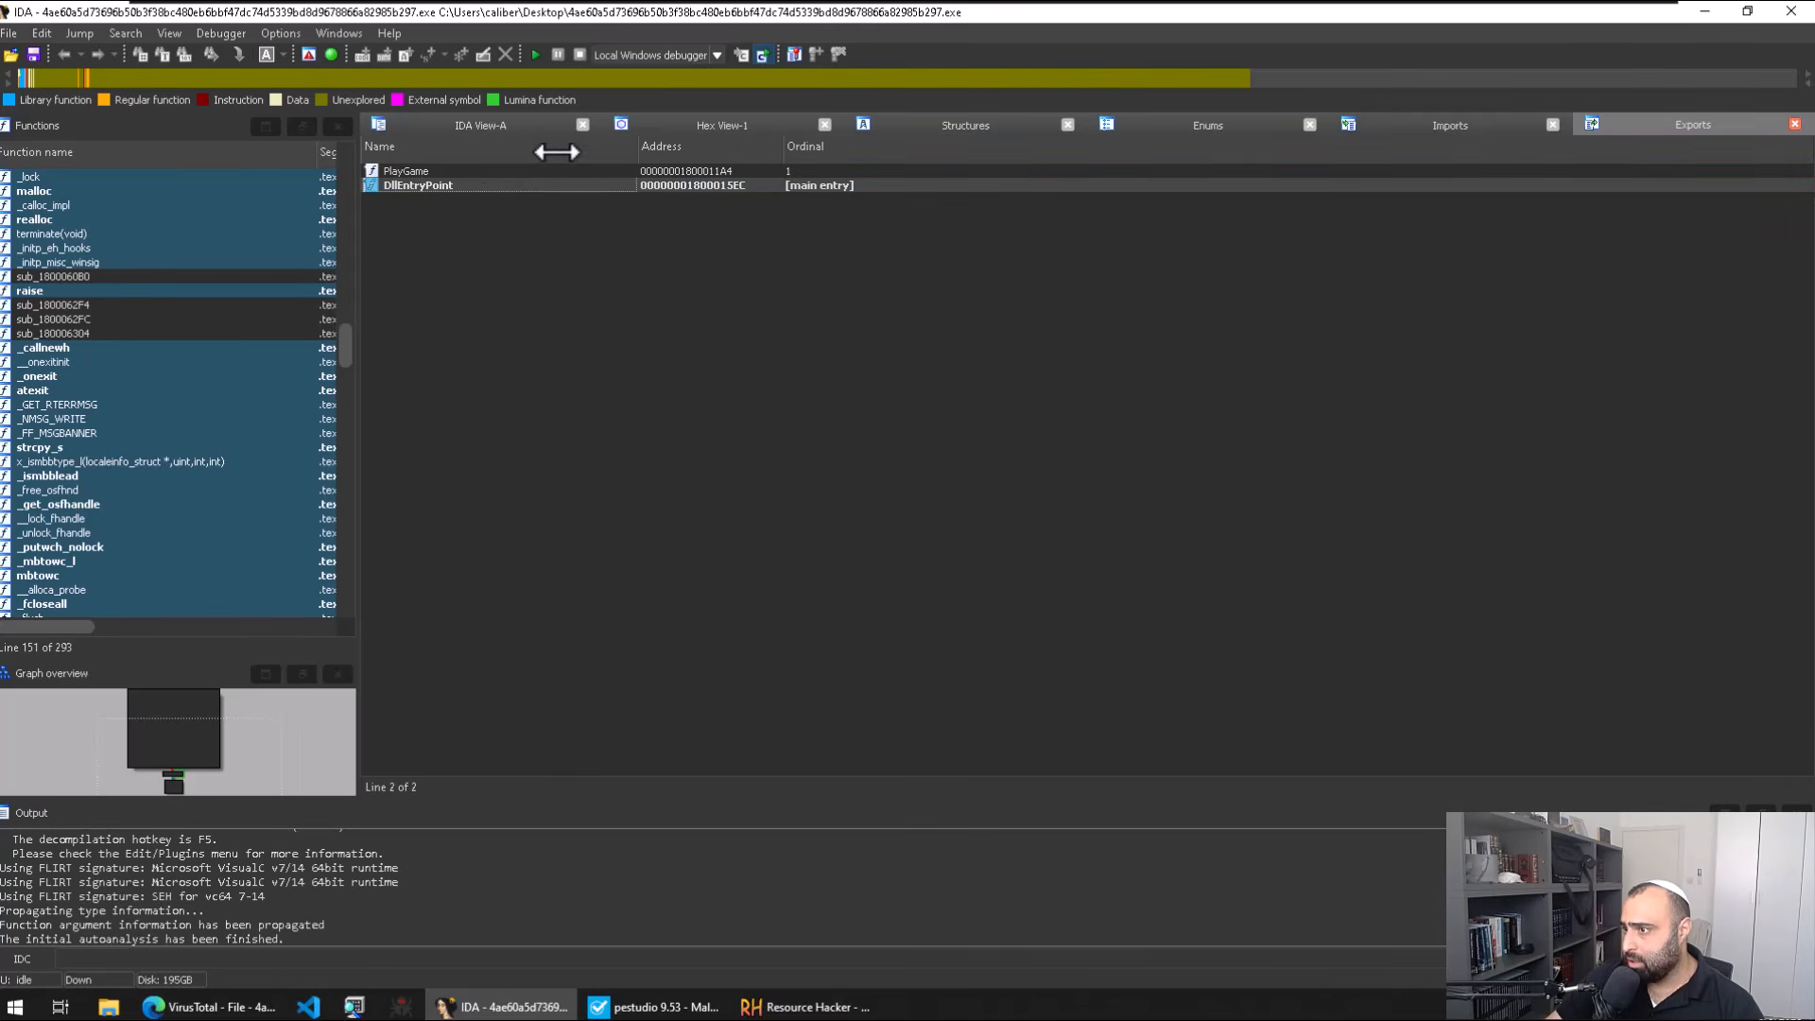
click(539, 151)
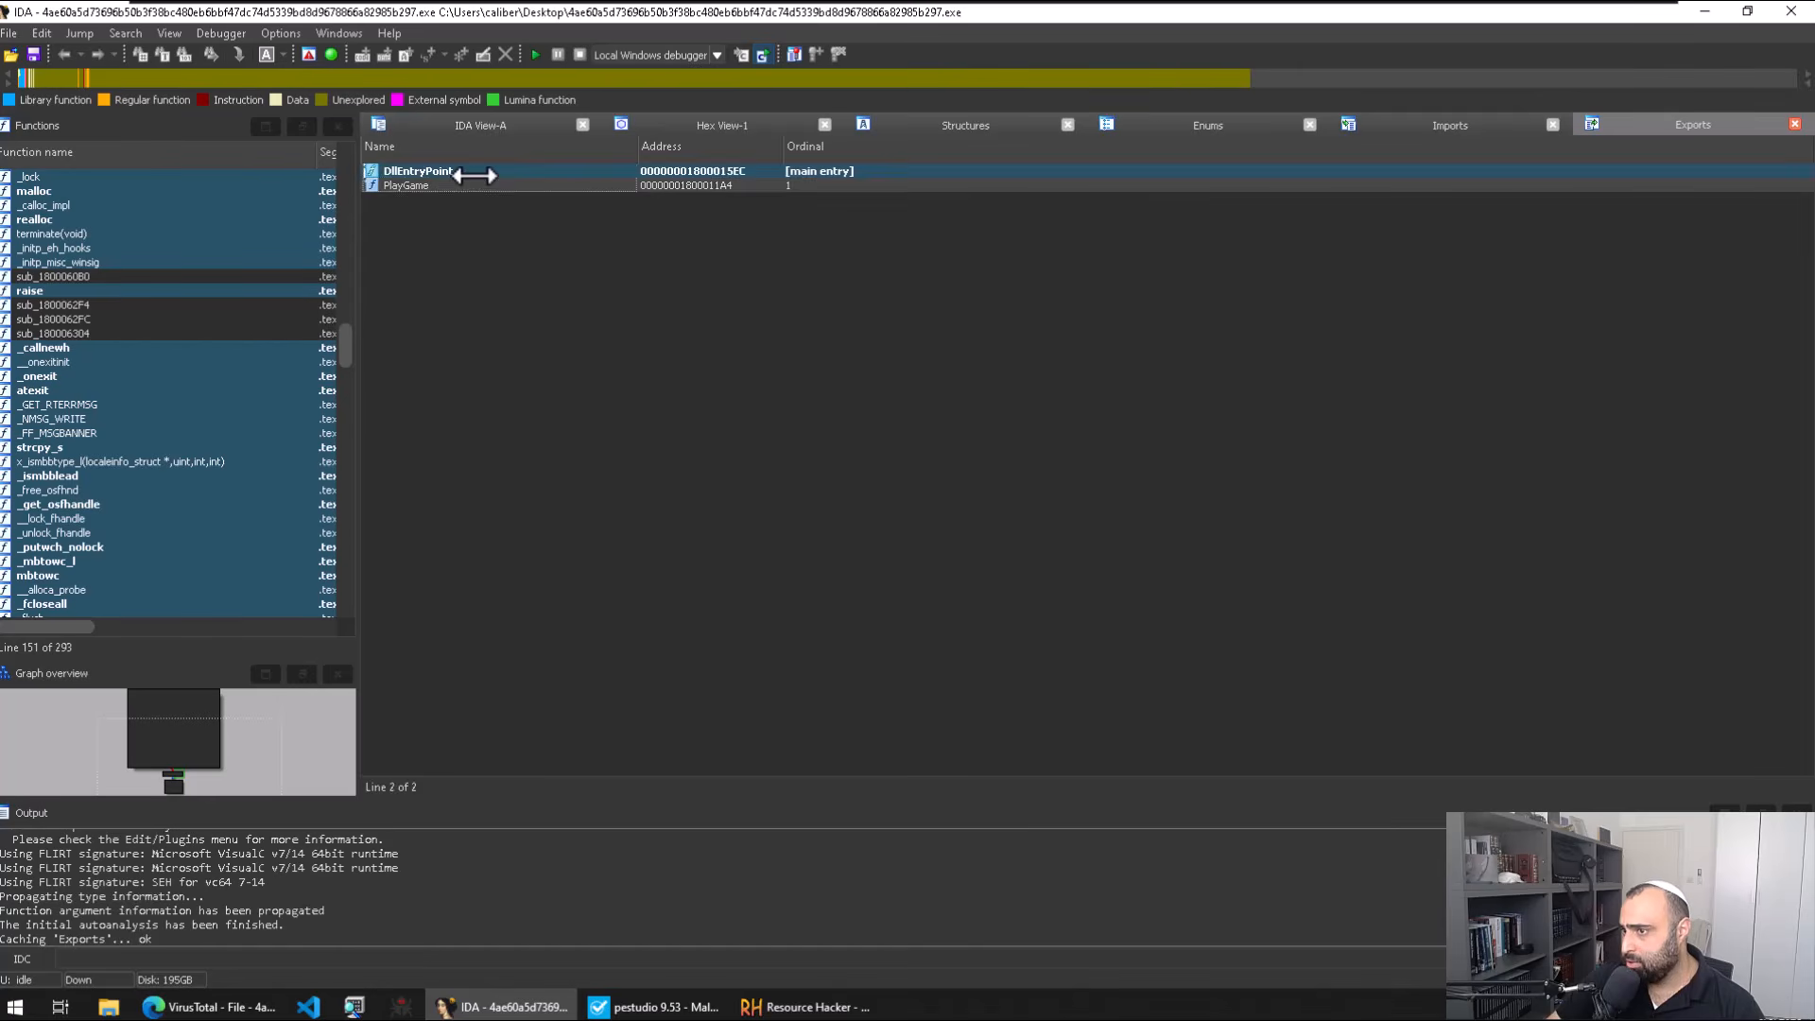
click(477, 172)
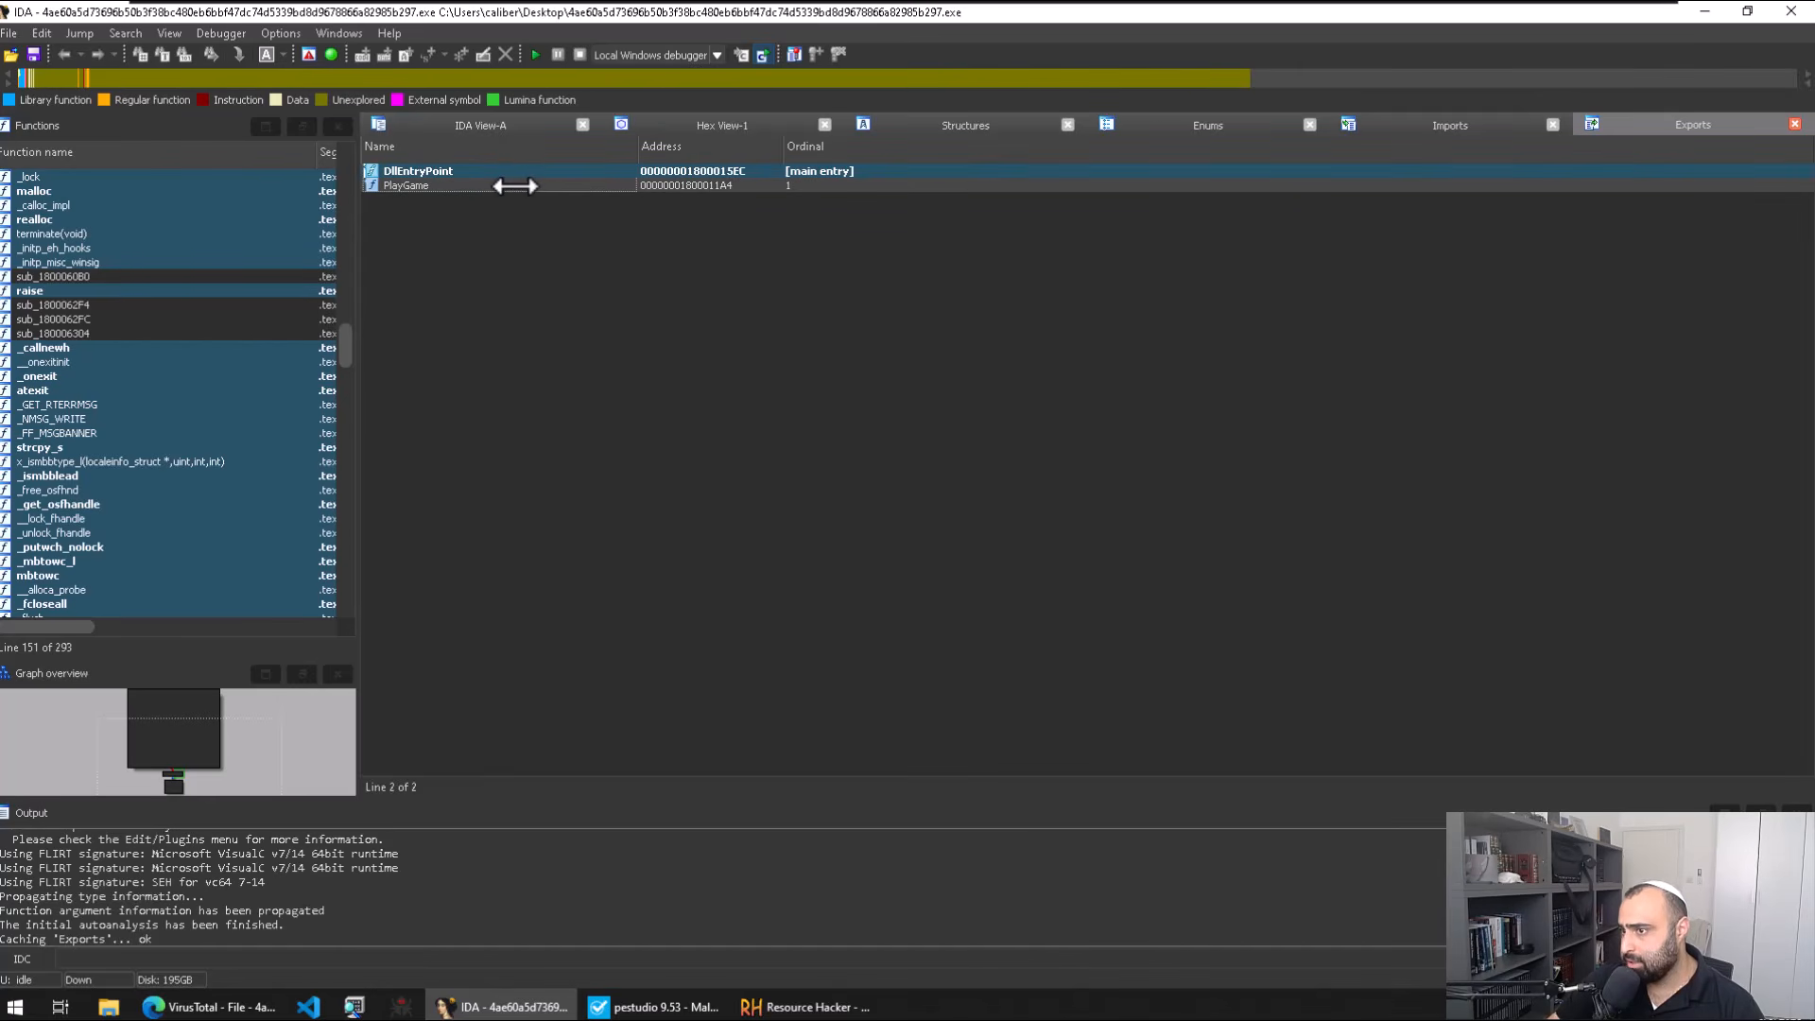
Step: Open the PlayGame export's disassembly and select the lea lines that load the mssecsvr.exe string
double_click(406, 187)
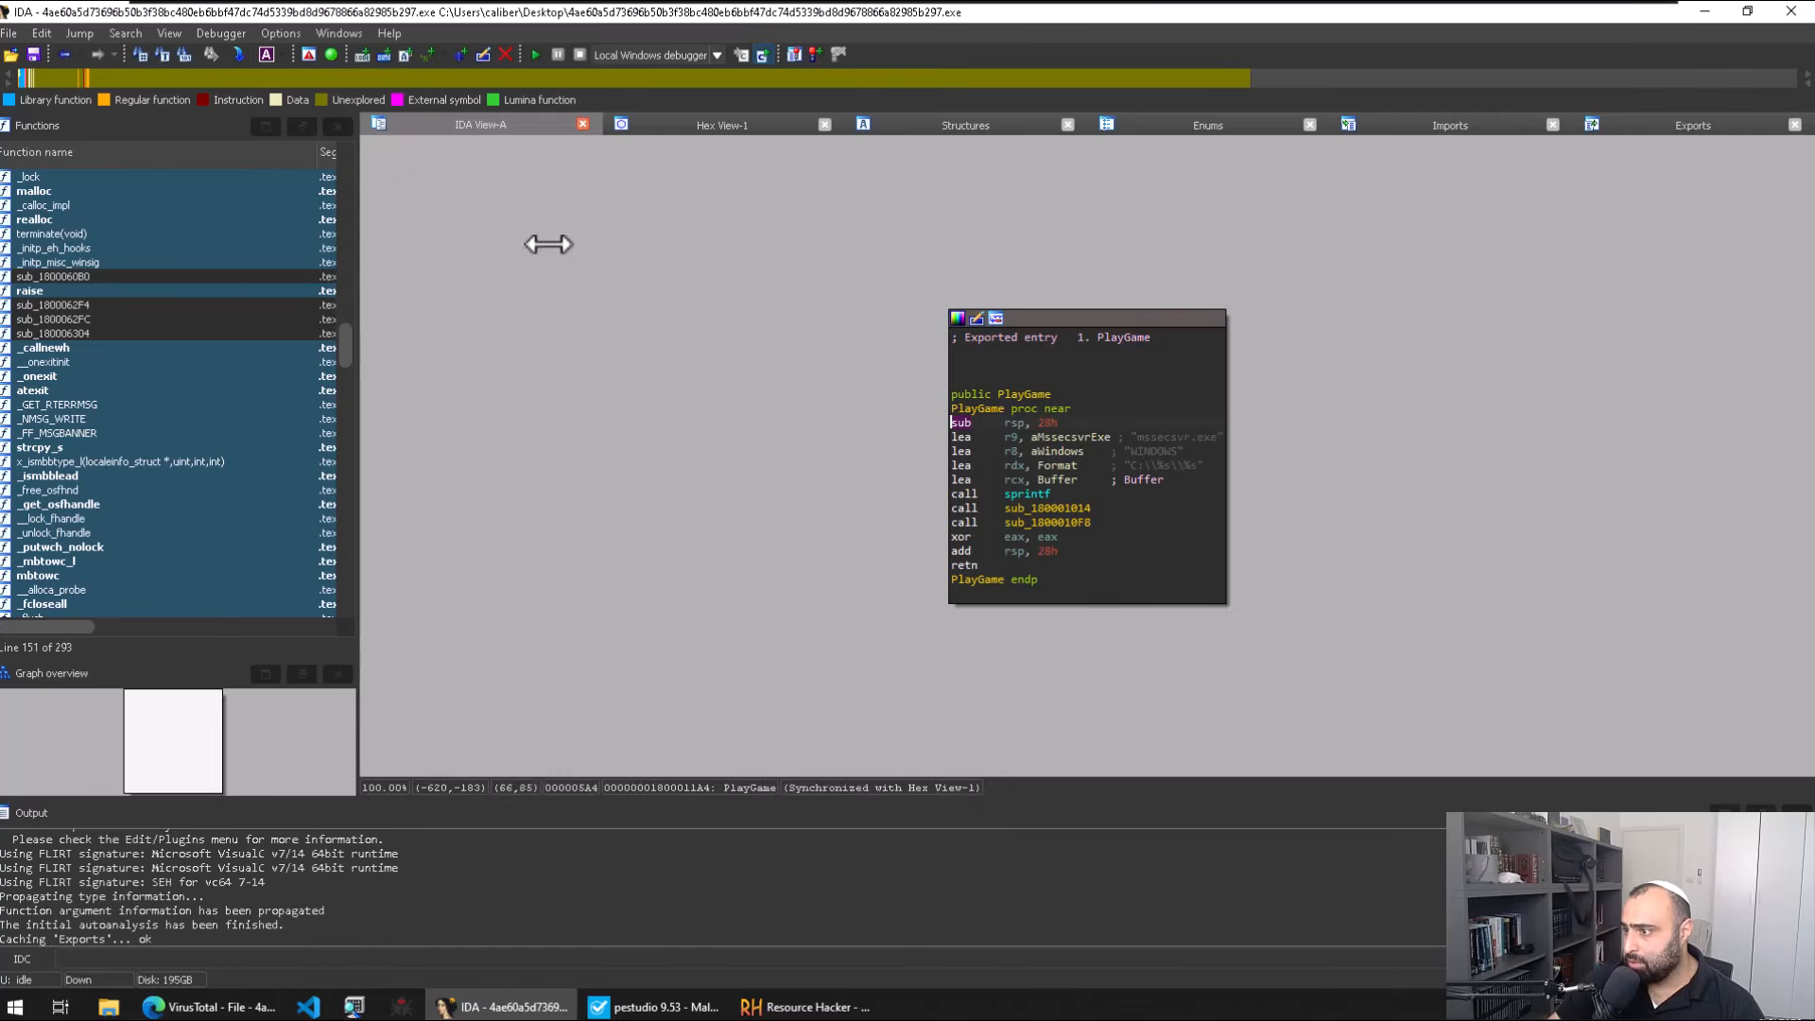
click(1141, 436)
drag(1144, 431, 1146, 423)
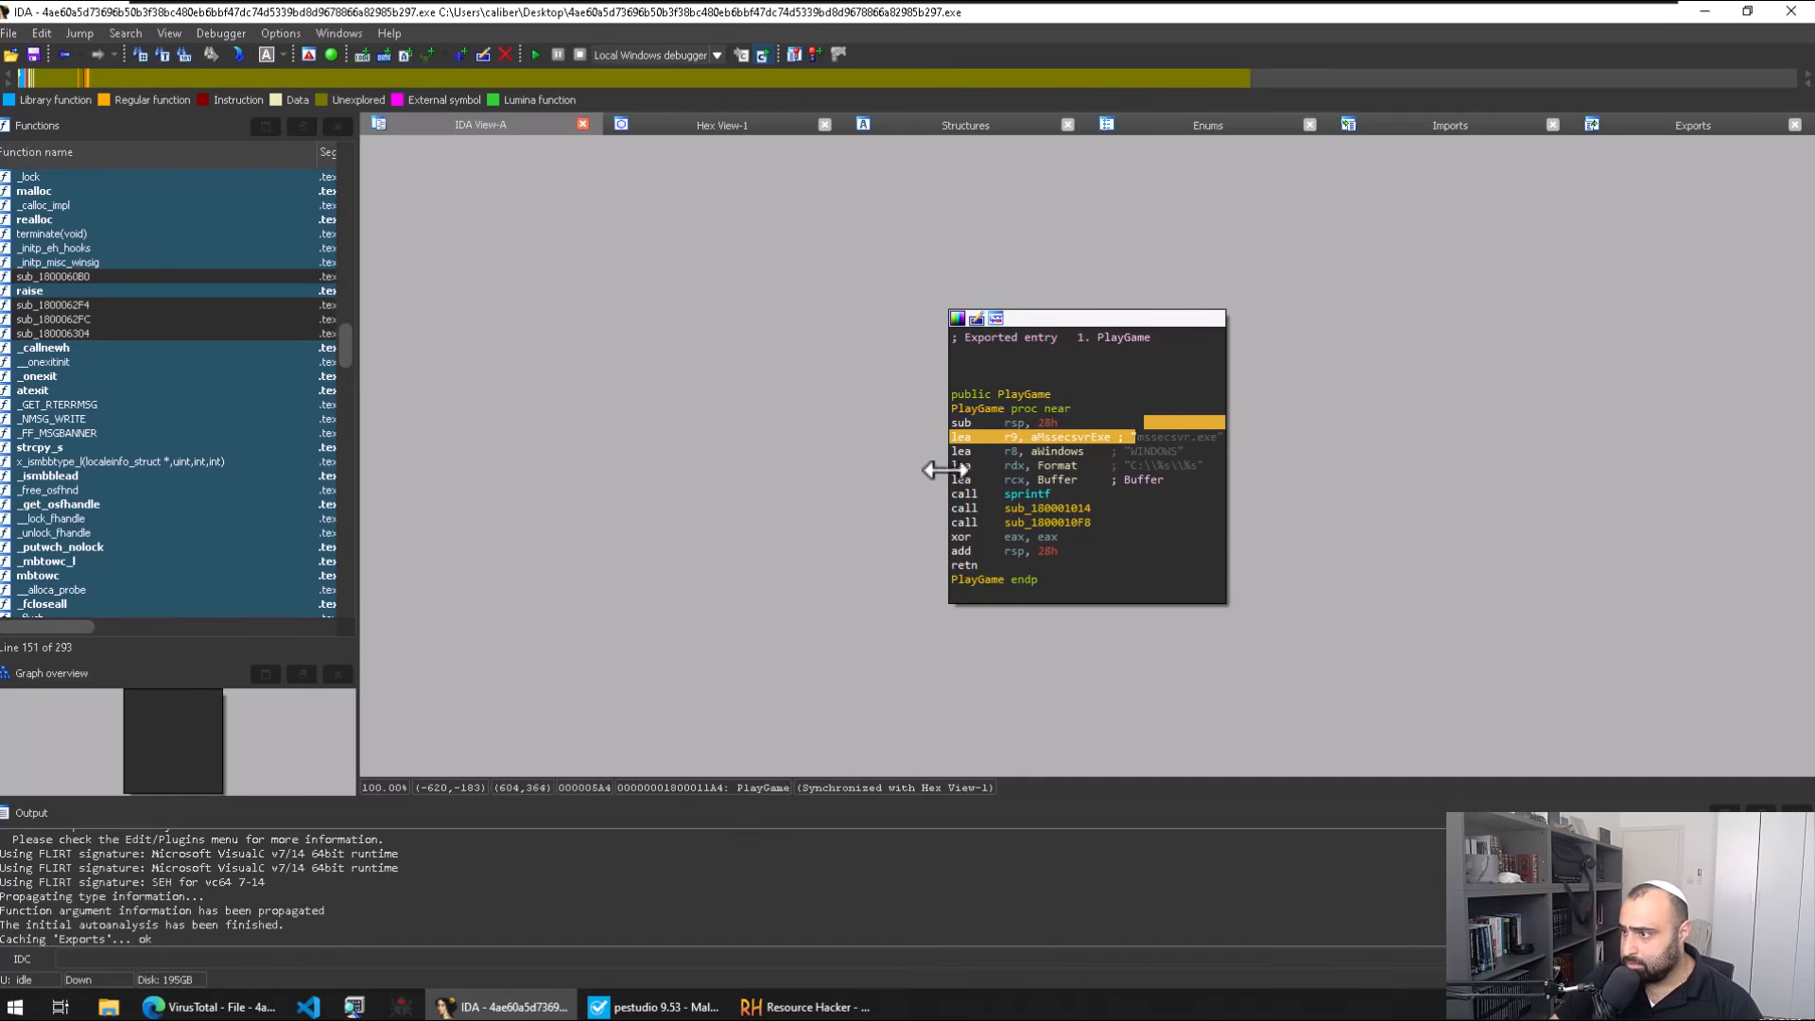
click(1111, 464)
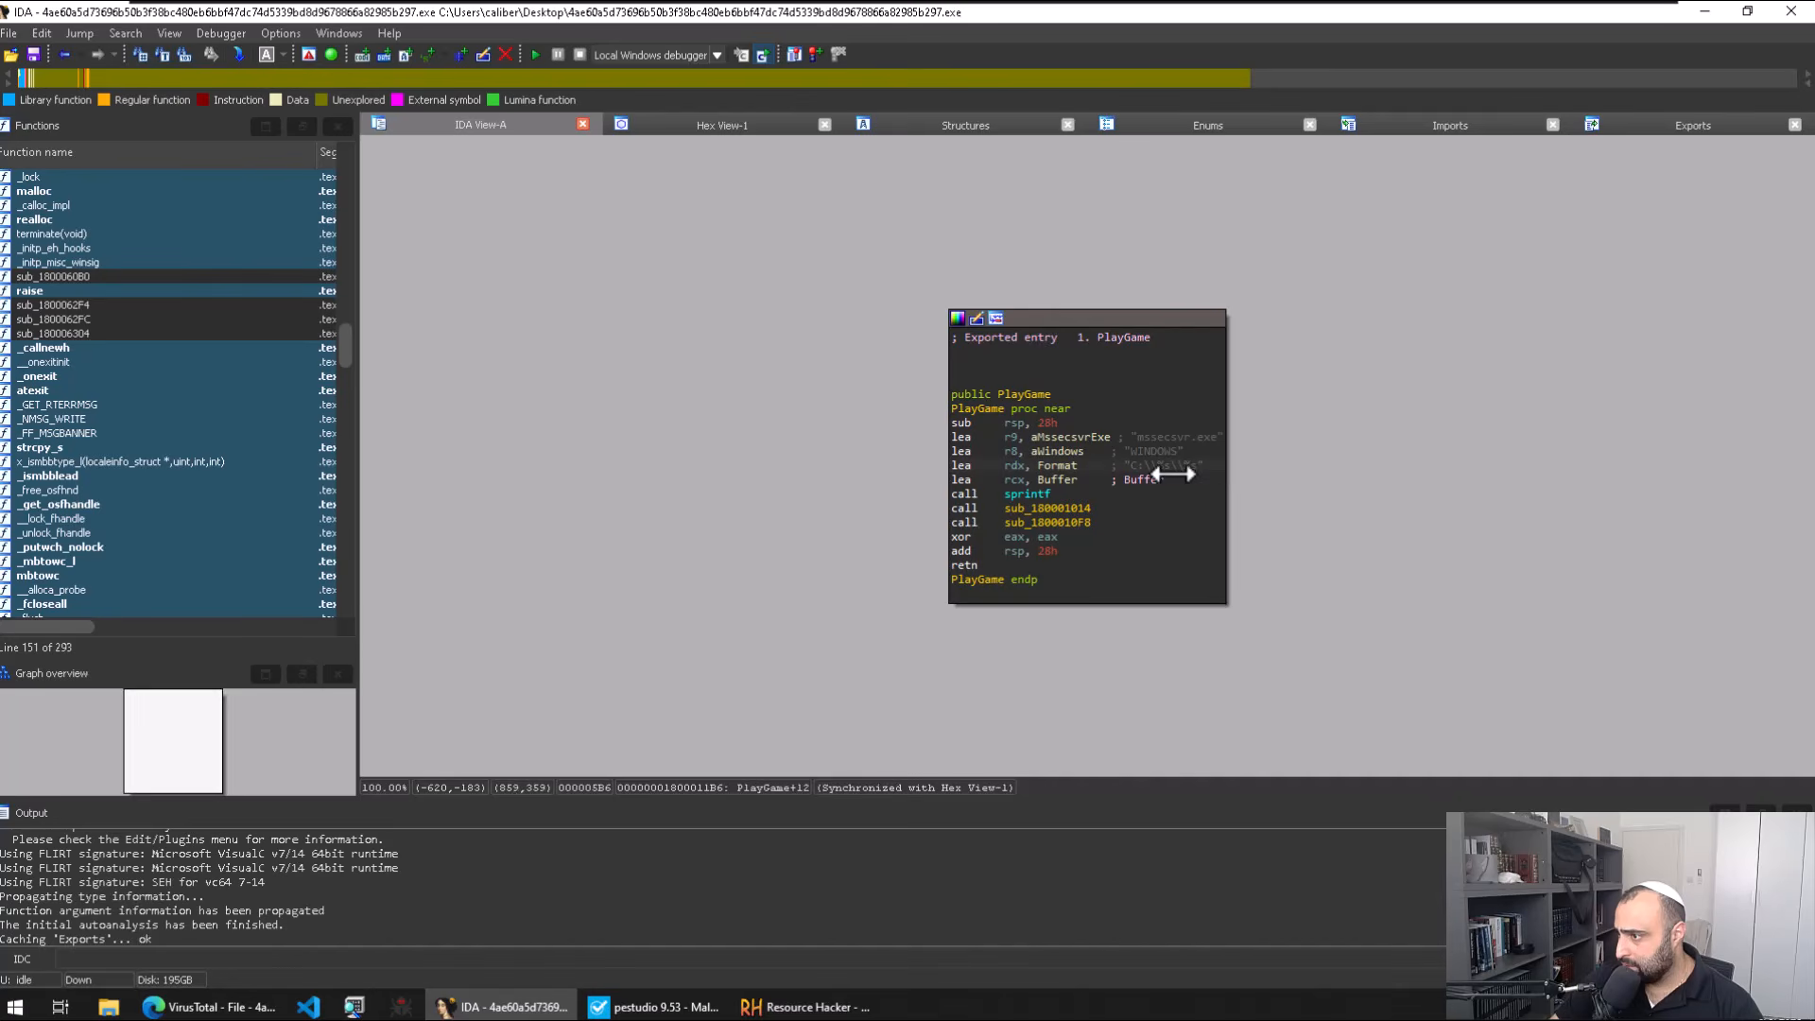
Step: Inspect sub_180001014's FindResourceA resource loading, then return to PlayGame and select the mssecsvr.exe string
double_click(1047, 508)
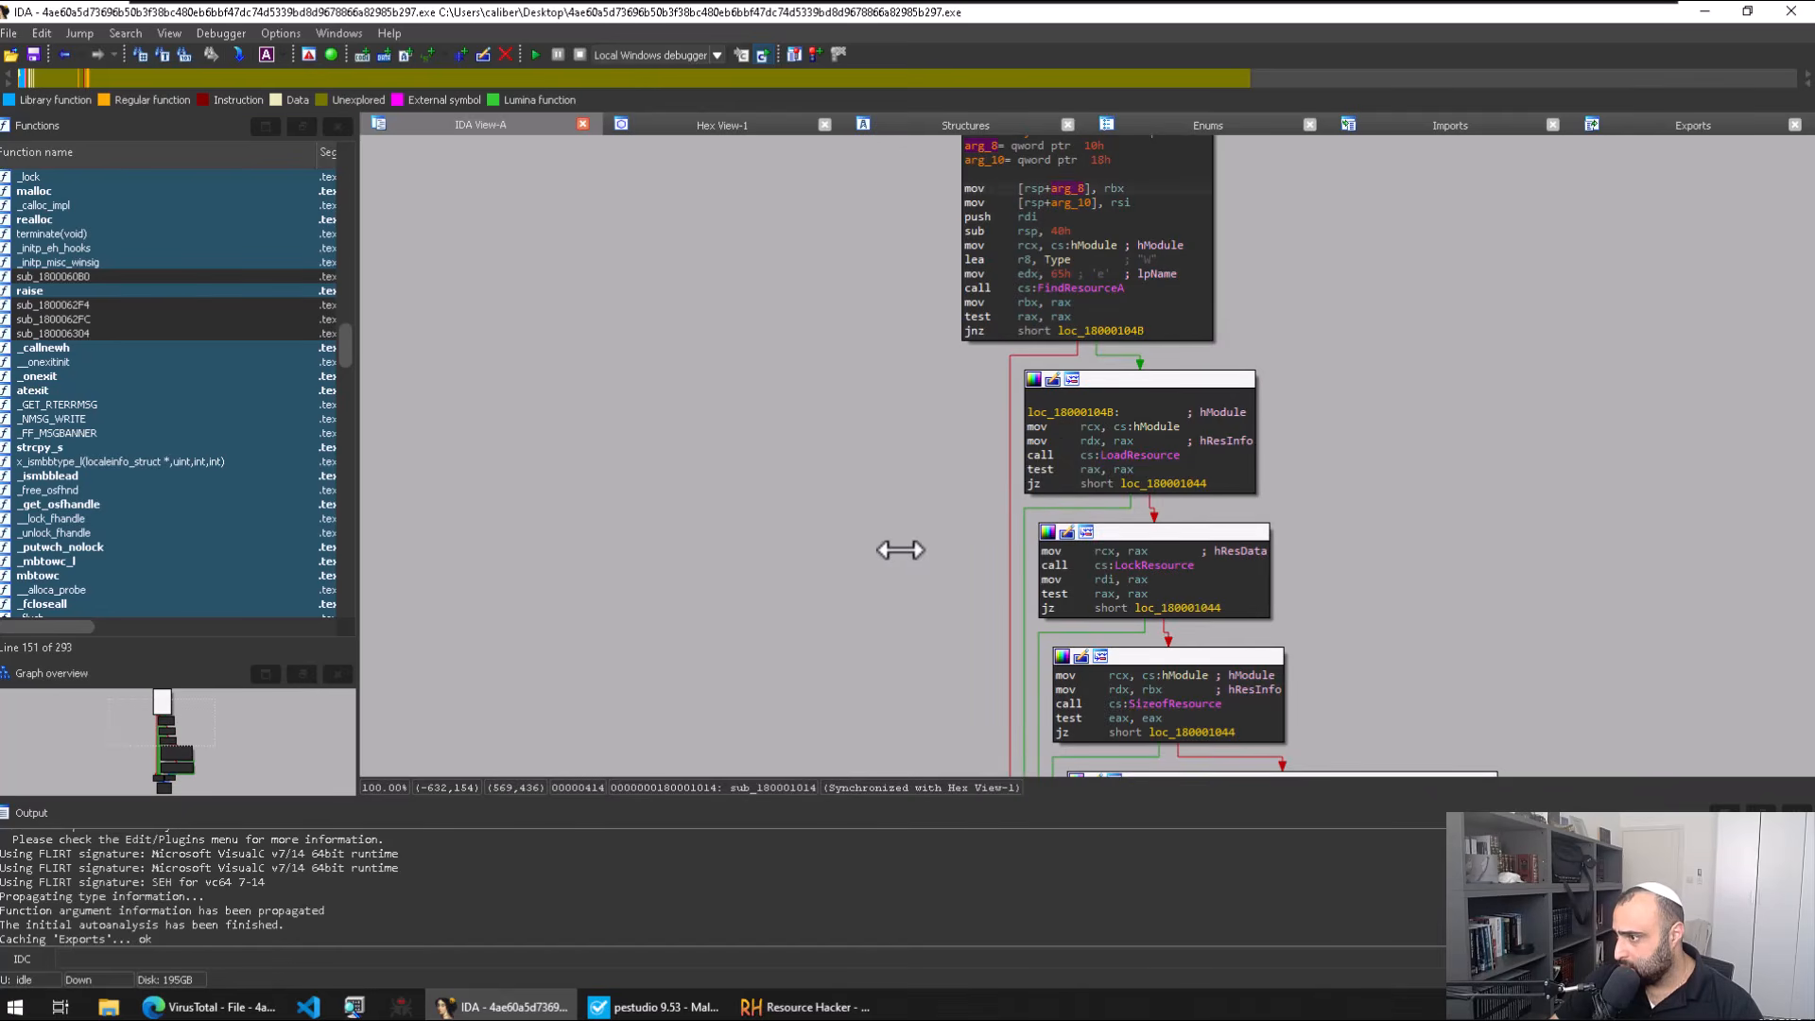
click(1068, 287)
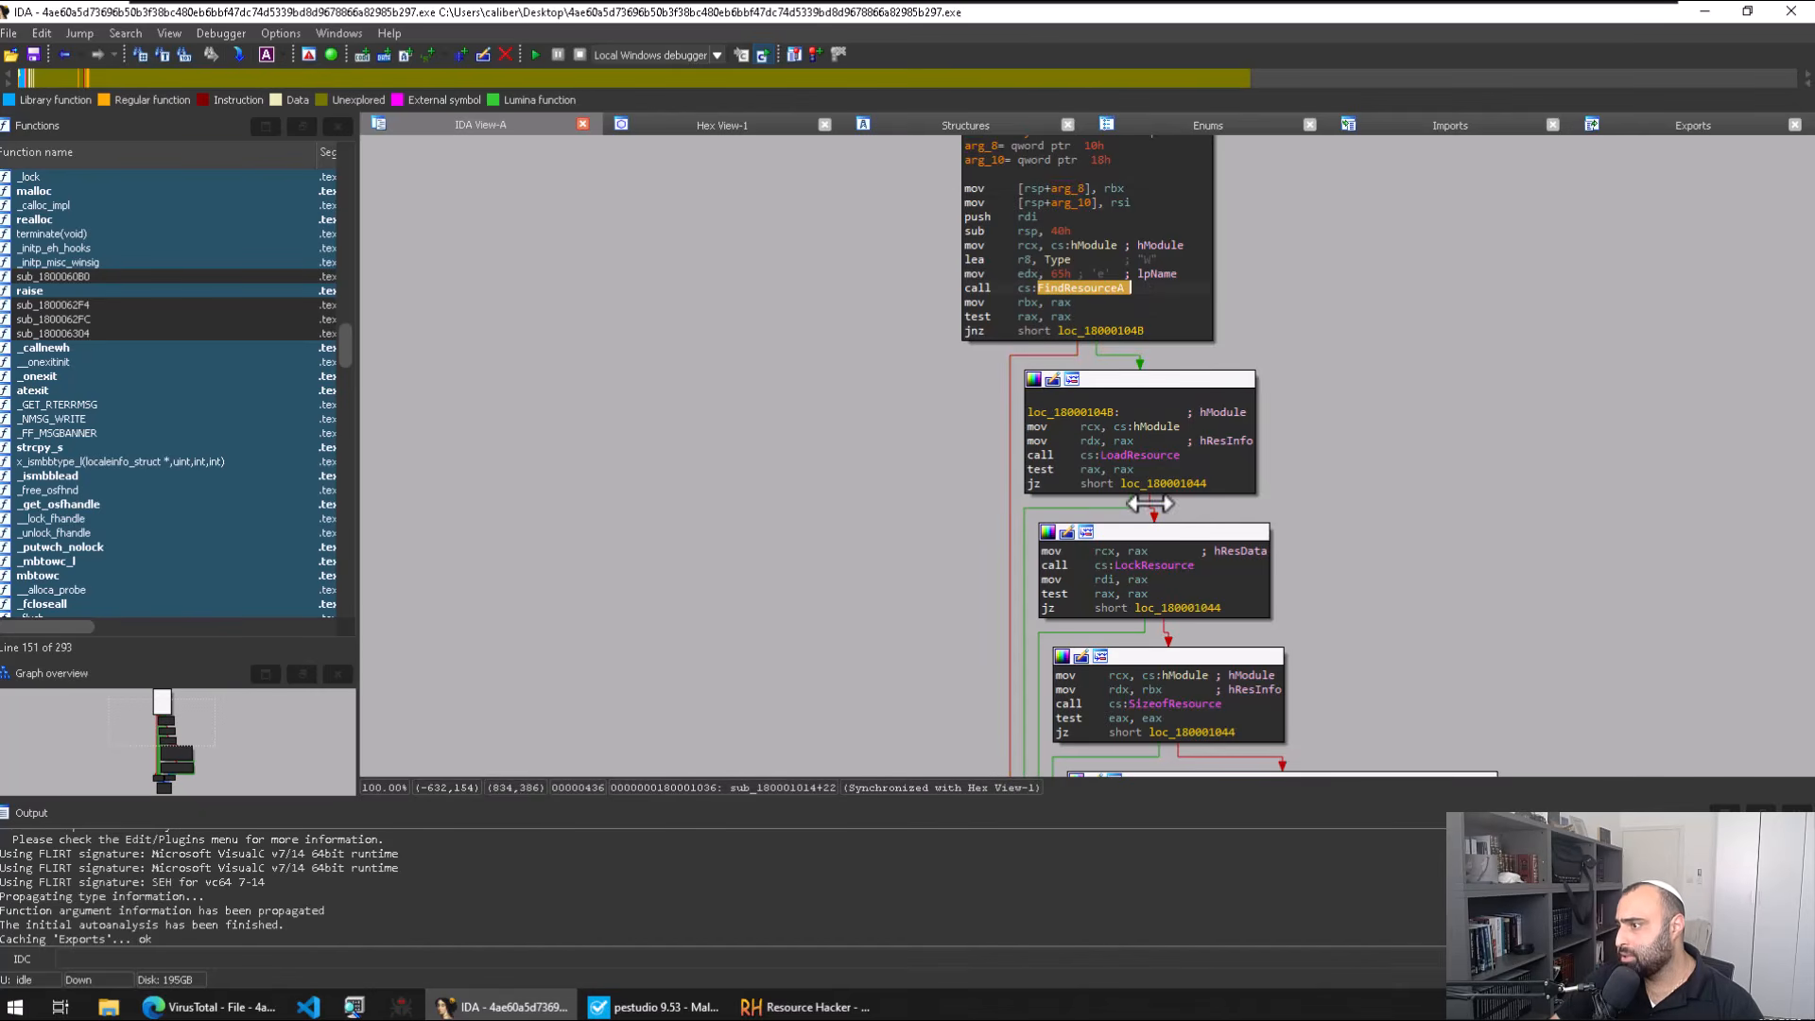
scroll(1187, 680, down, 2)
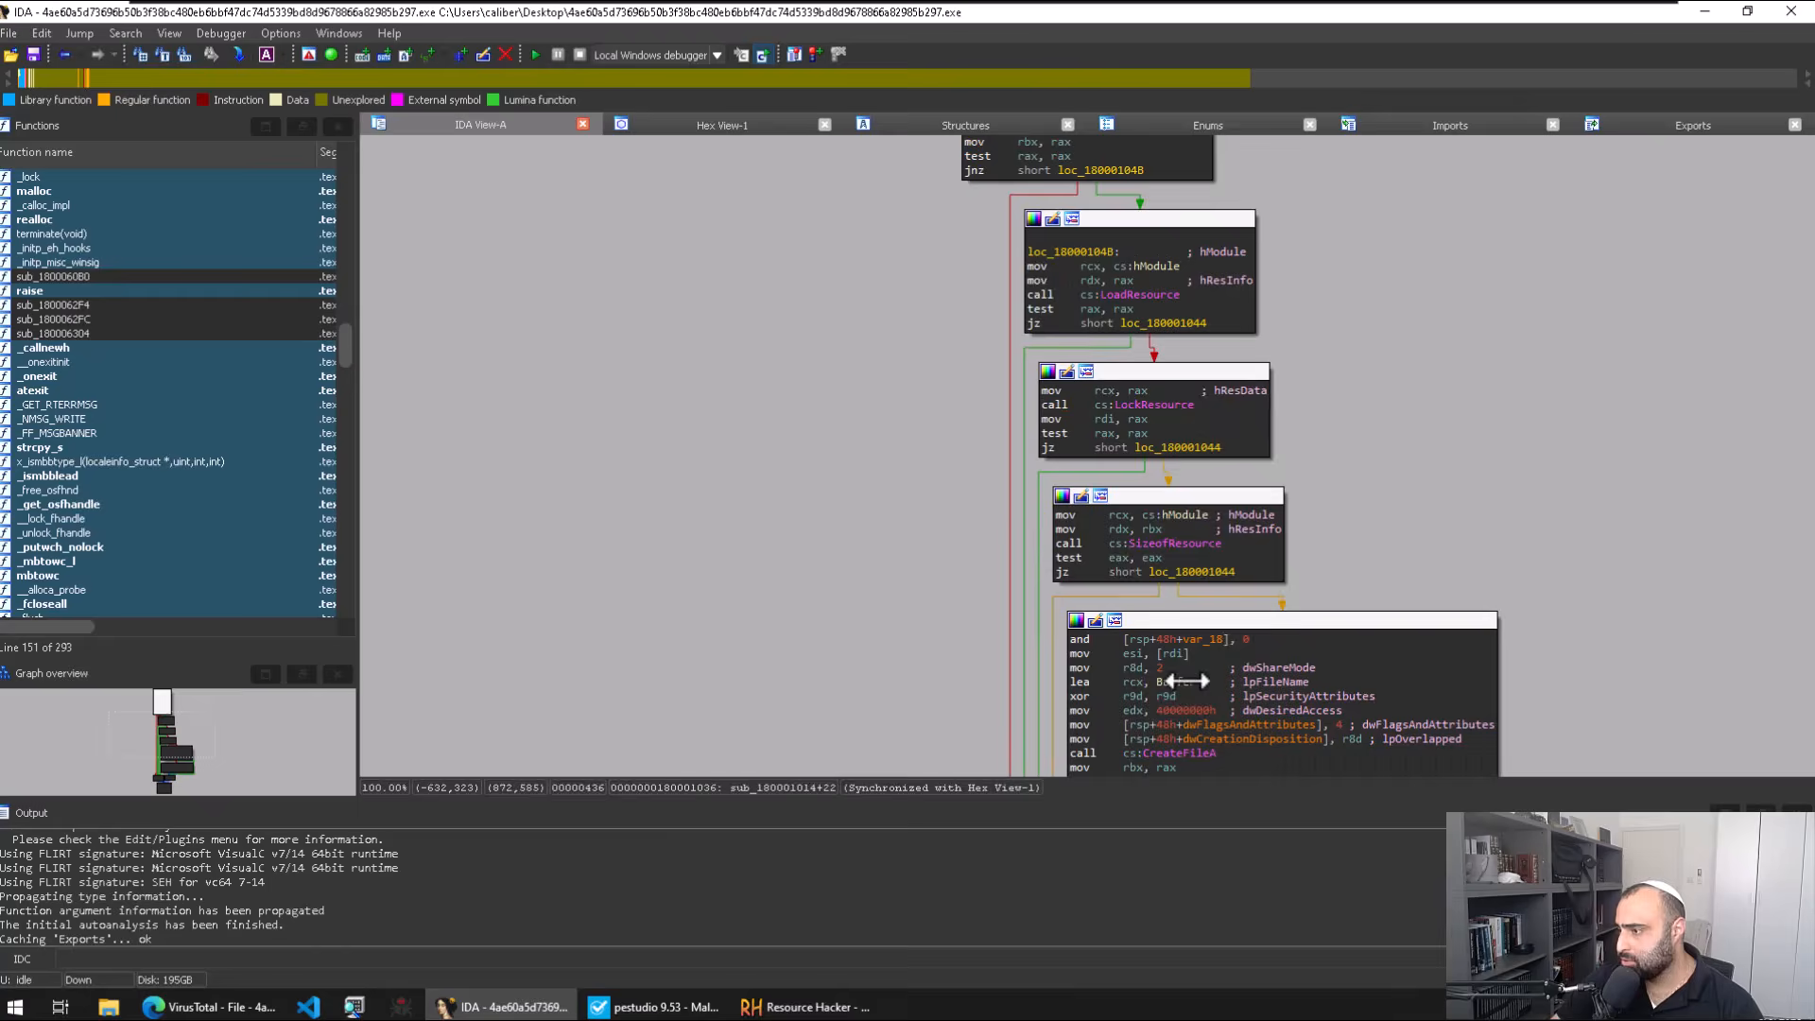
scroll(1597, 550, down, 6)
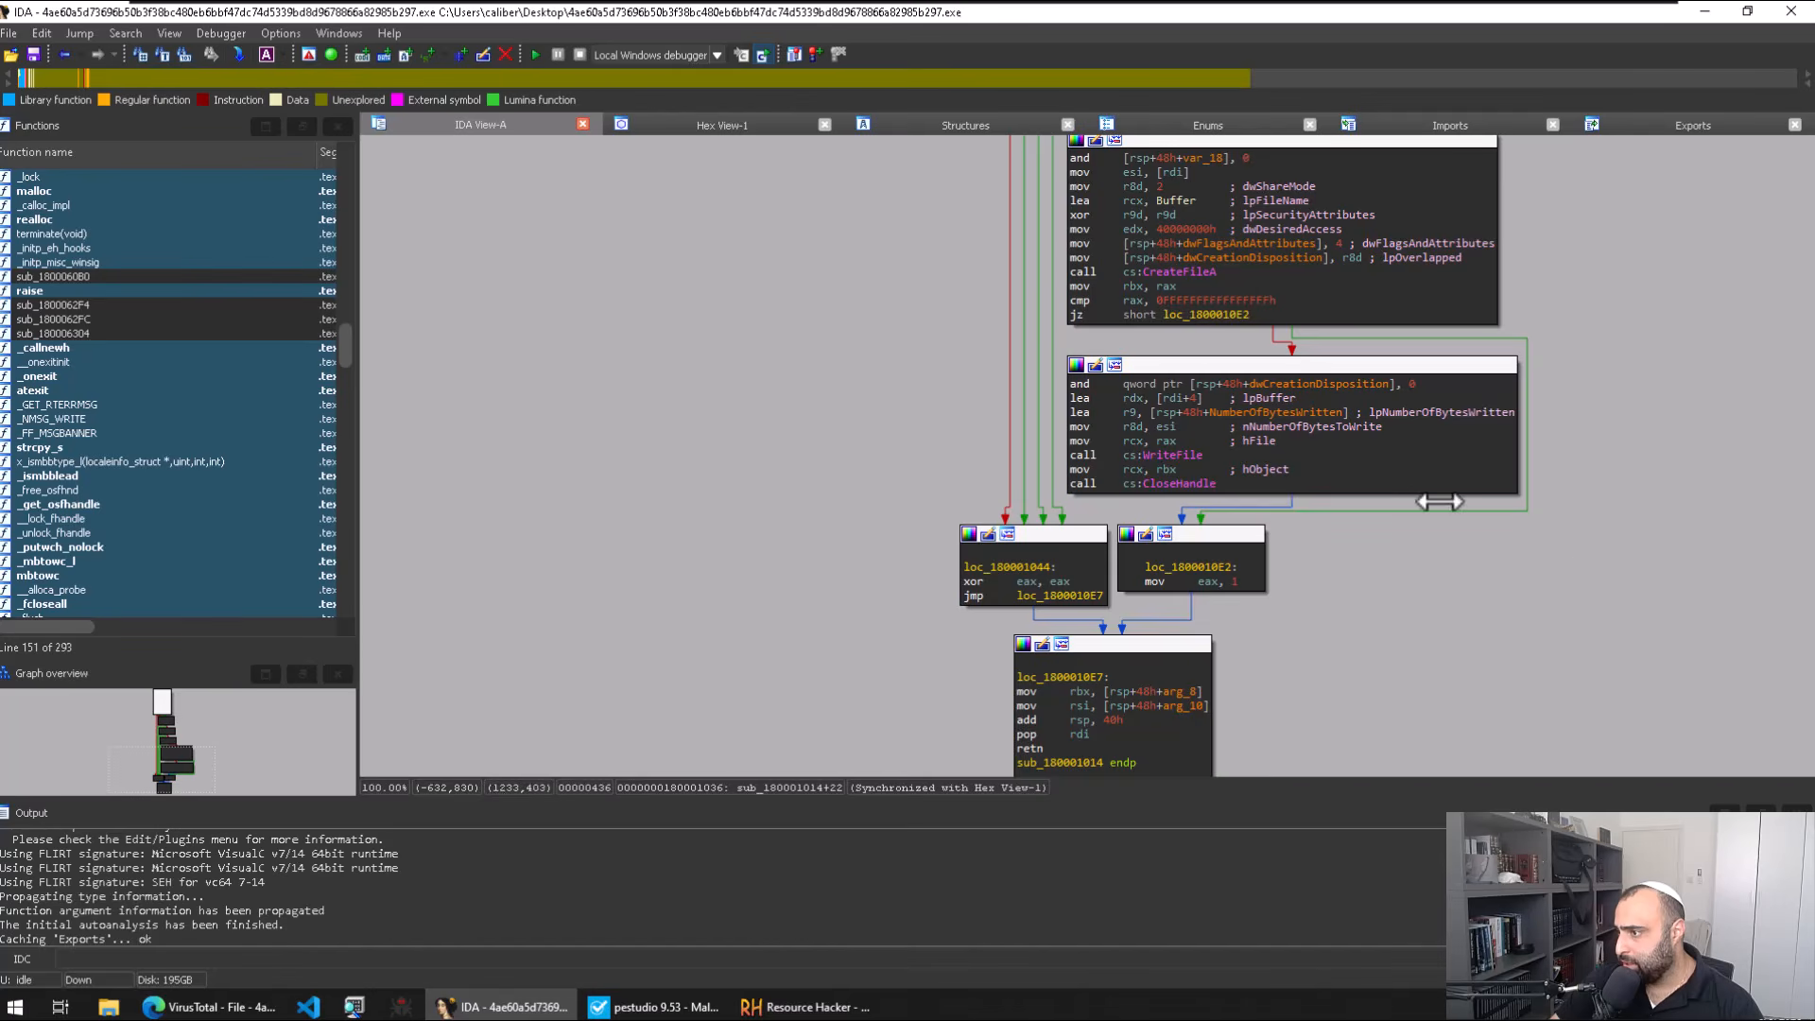
scroll(1453, 574, up, 2)
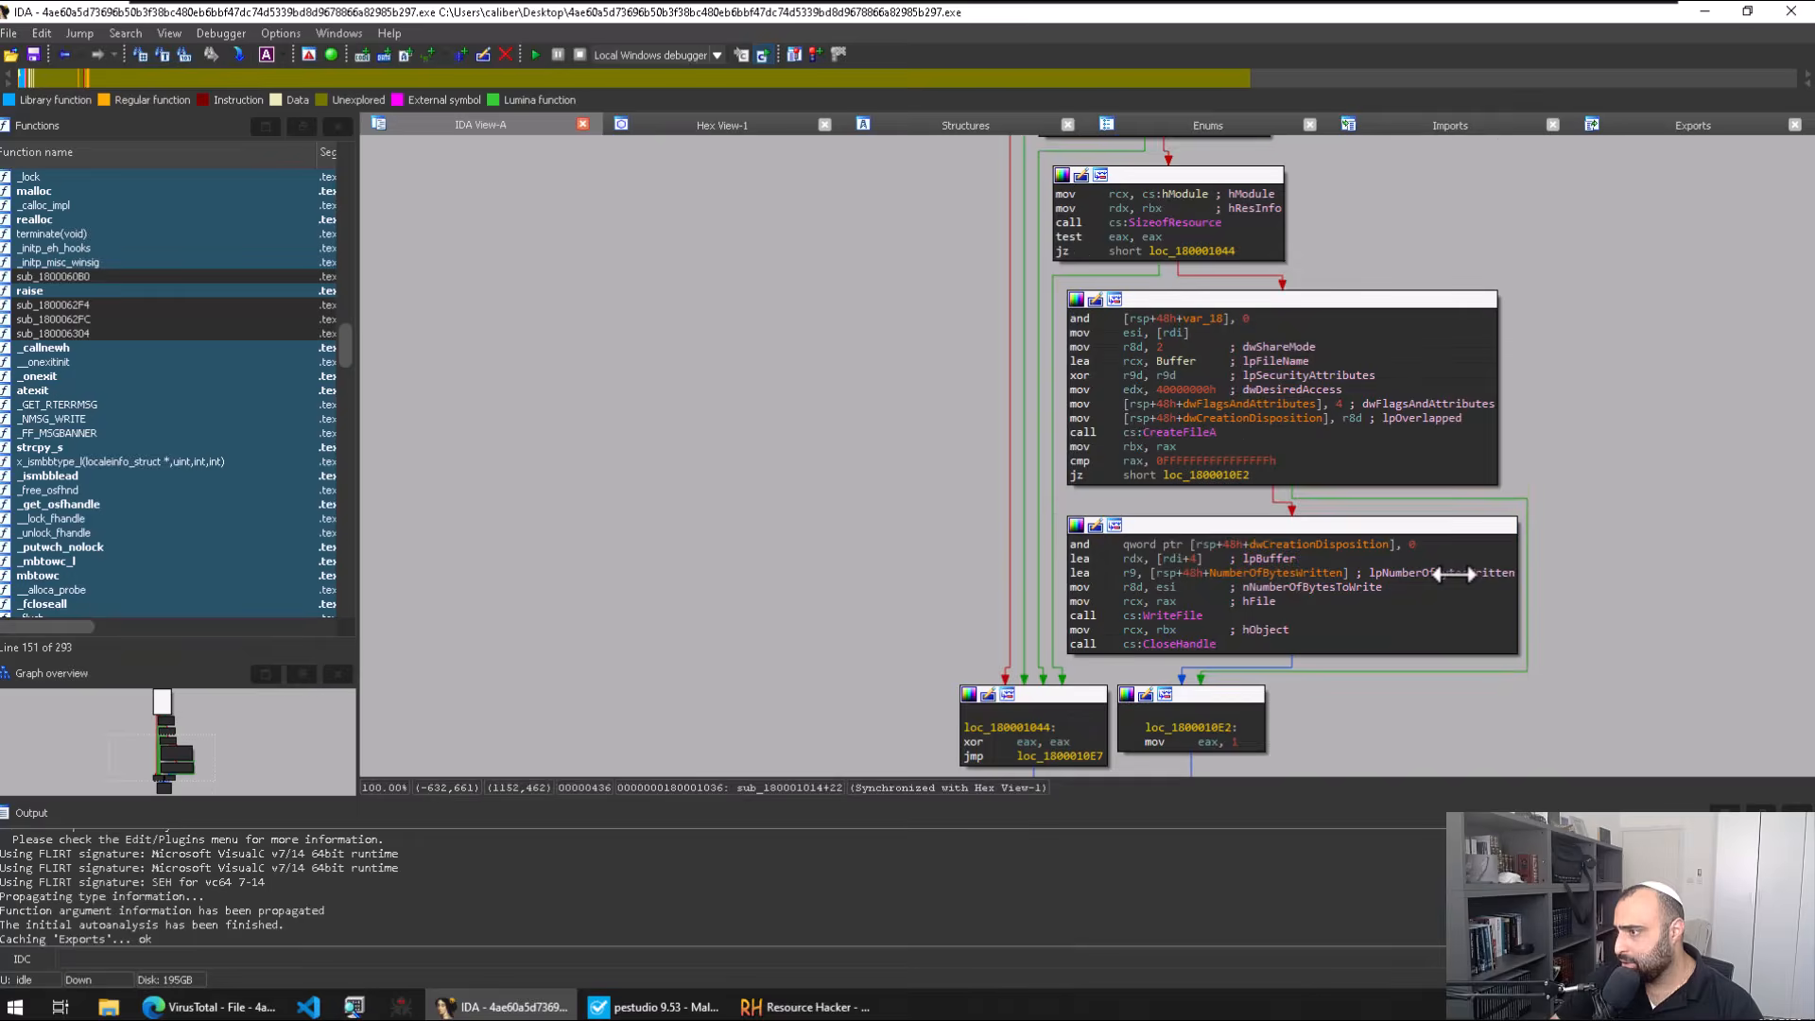
scroll(1453, 573, up, 8)
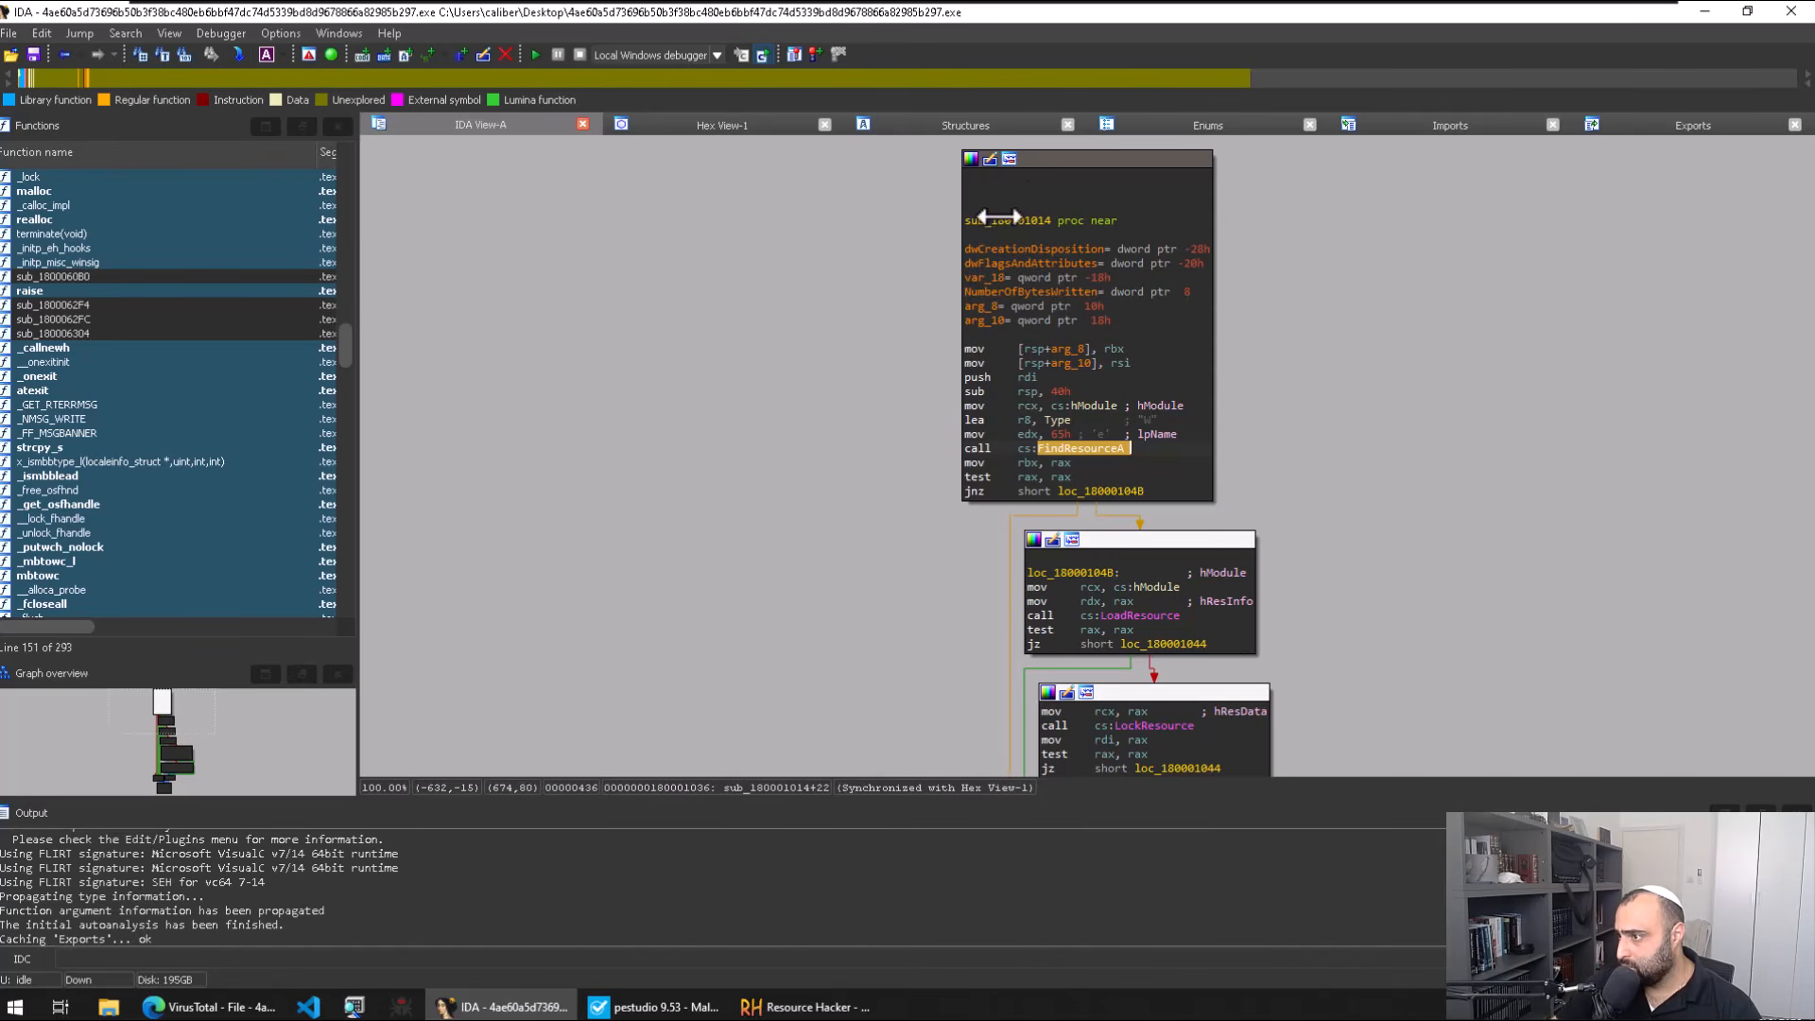
key(Escape)
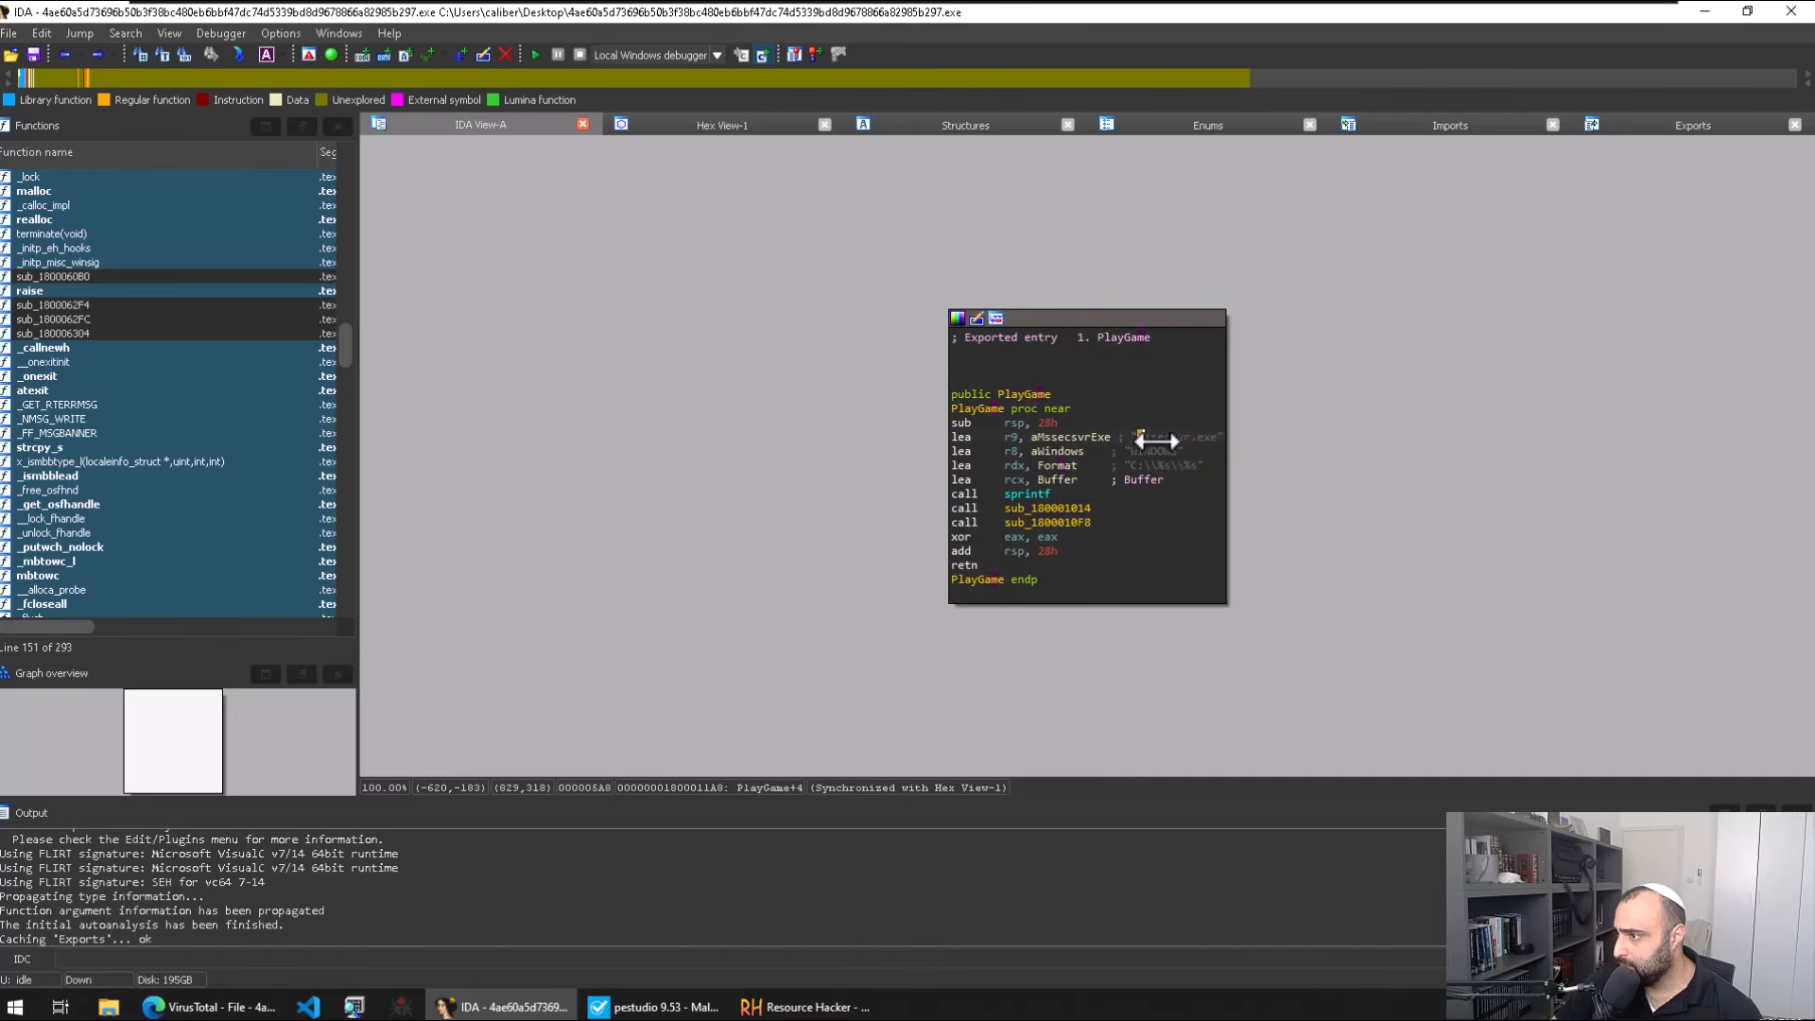
drag(1137, 437, 1219, 441)
key(ctrl+c)
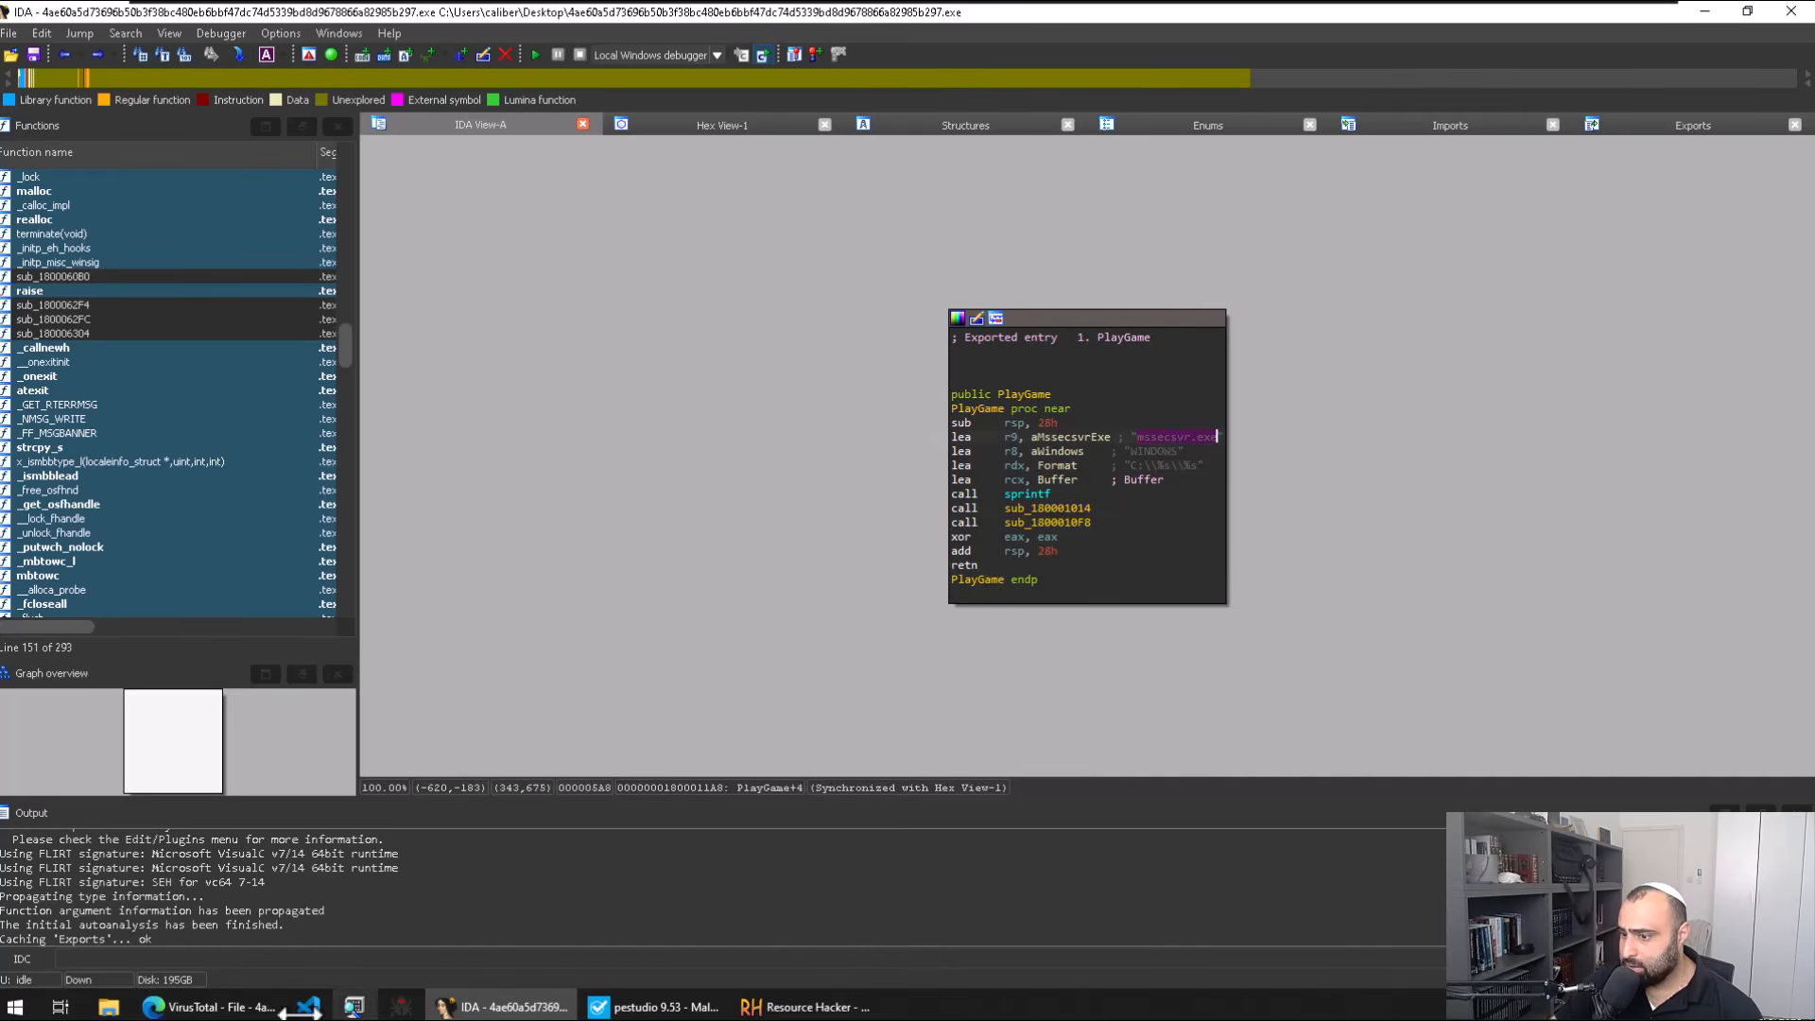
Step: Search the VirusTotal behavior report page for mssecsvr.exe
key(alt+Tab)
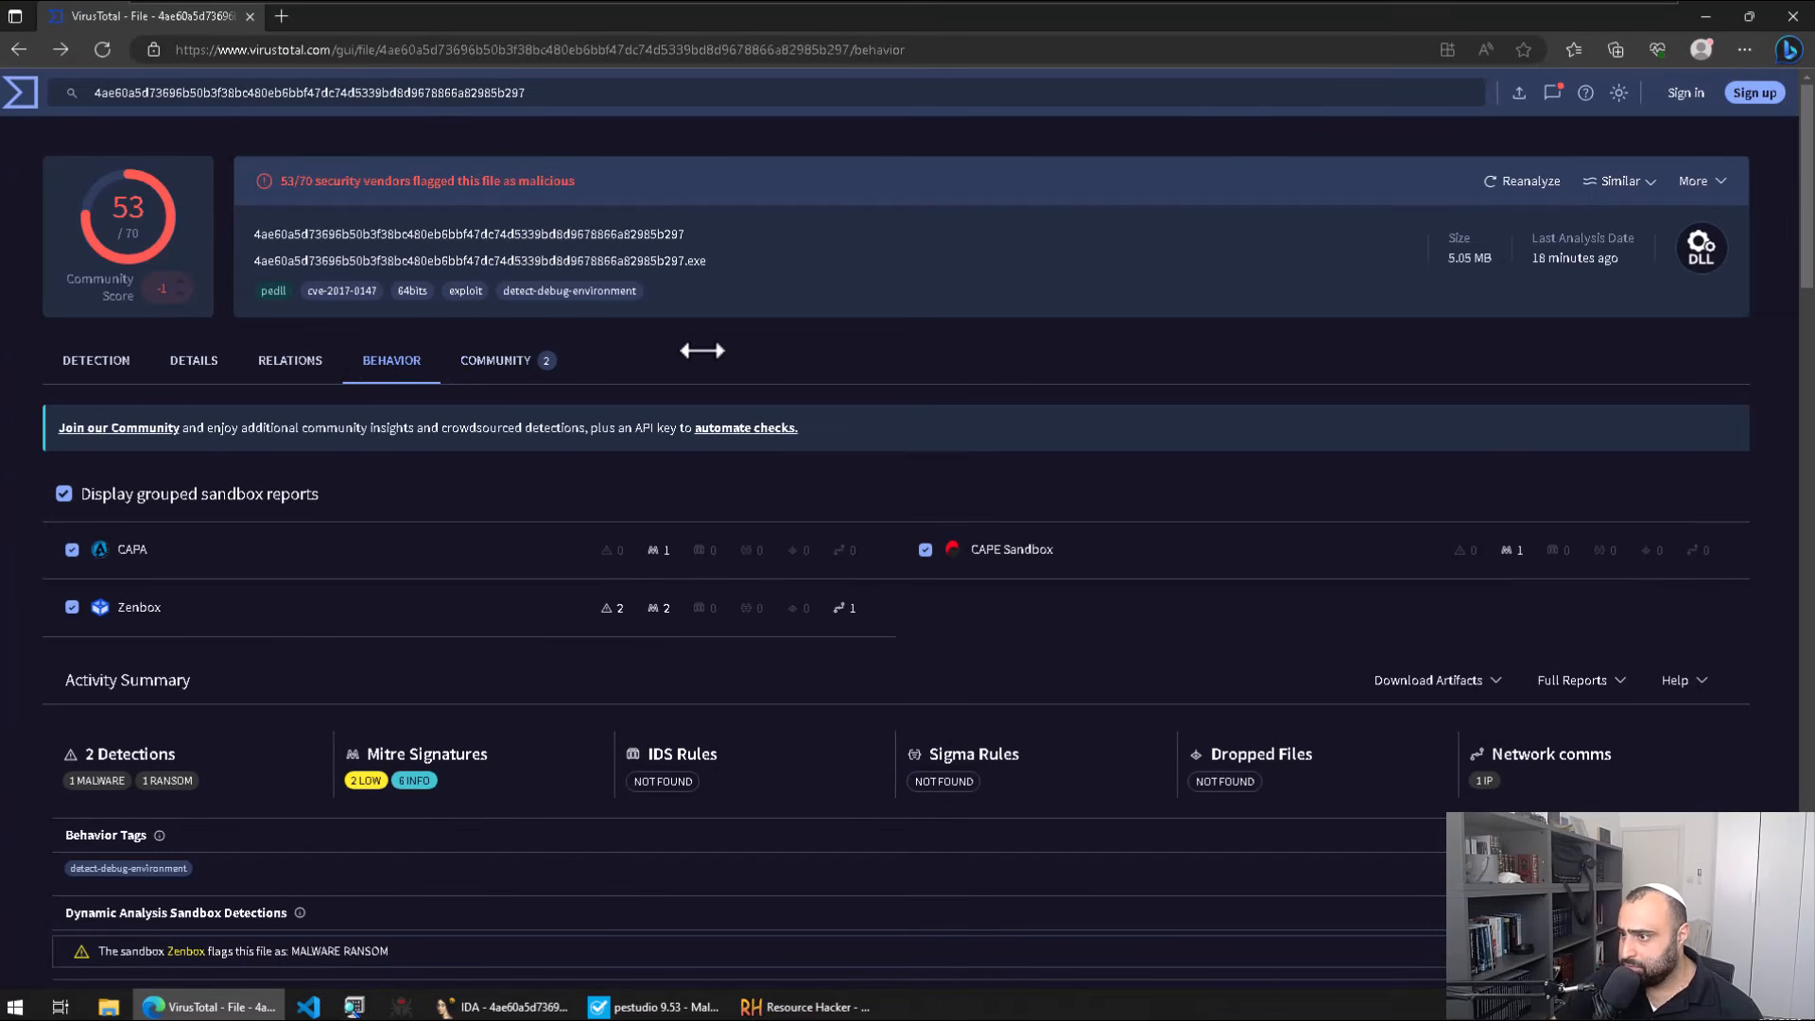
key(ctrl+f)
key(ctrl+v)
Step: Scroll the Behavior sections, find no mssecsvr.exe matches, and return to IDA's mssecsvr.exe reference
scroll(736, 360, down, 15)
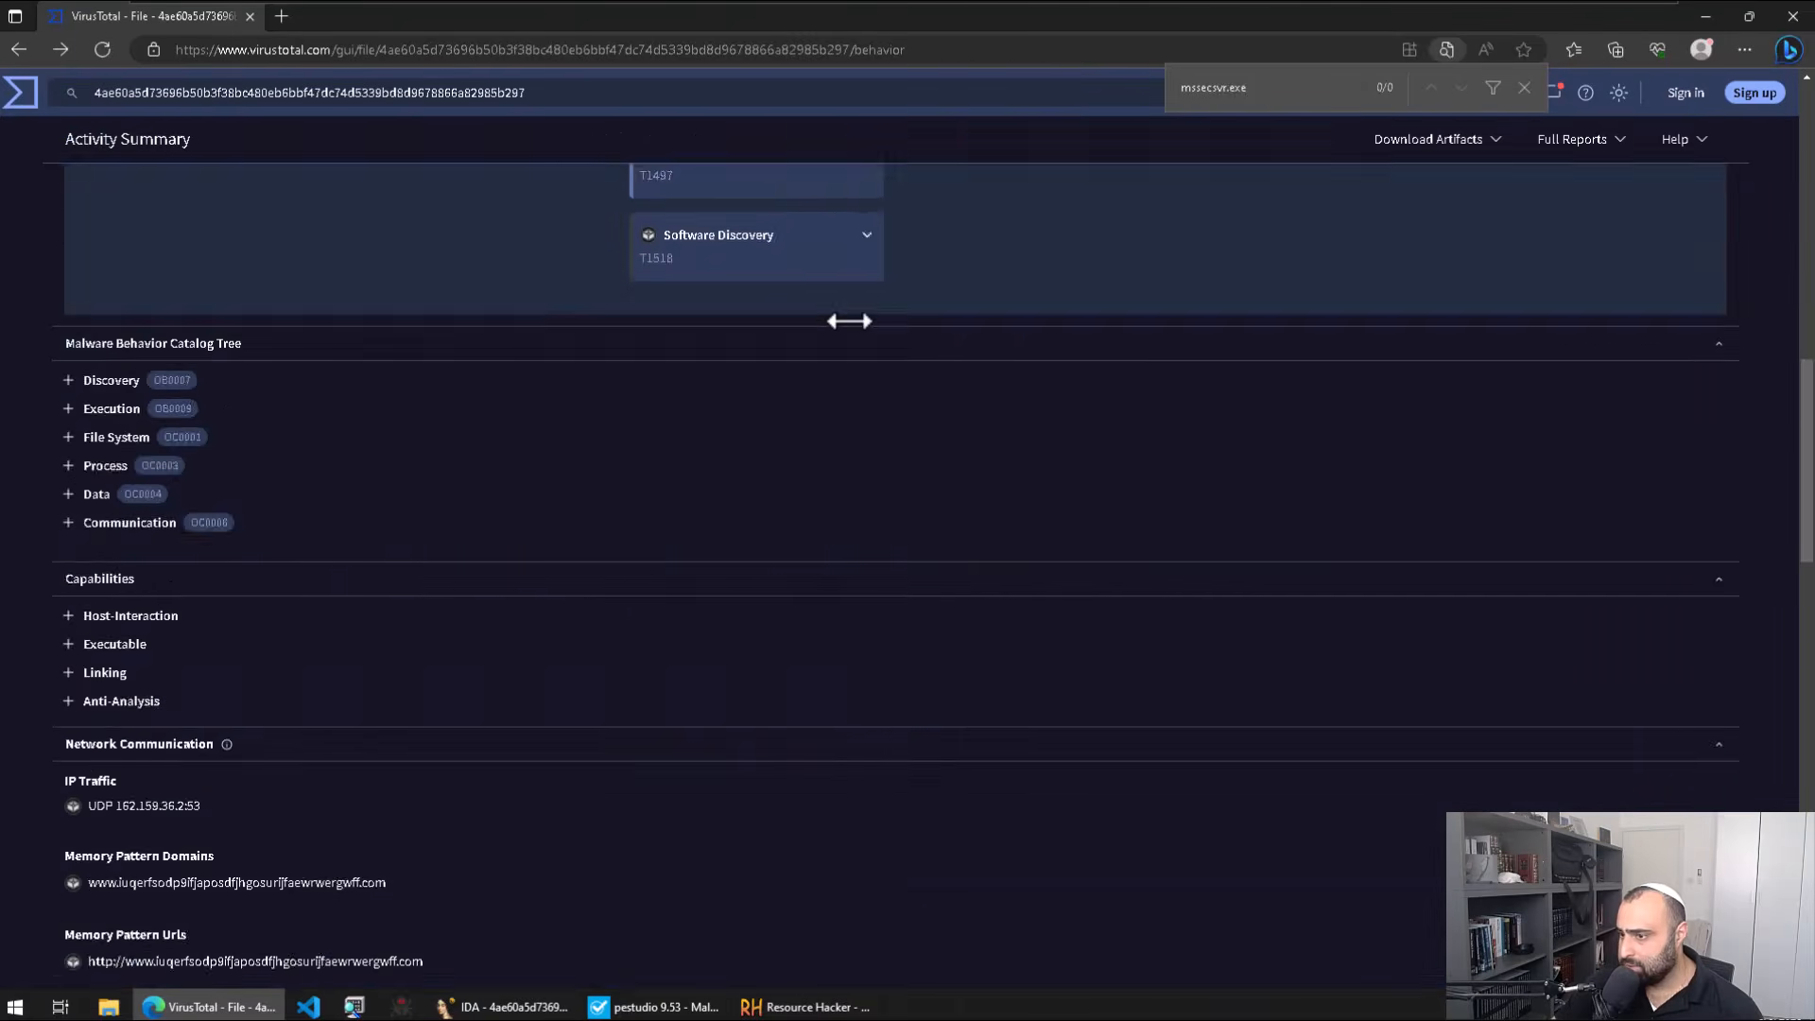
scroll(811, 297, up, 5)
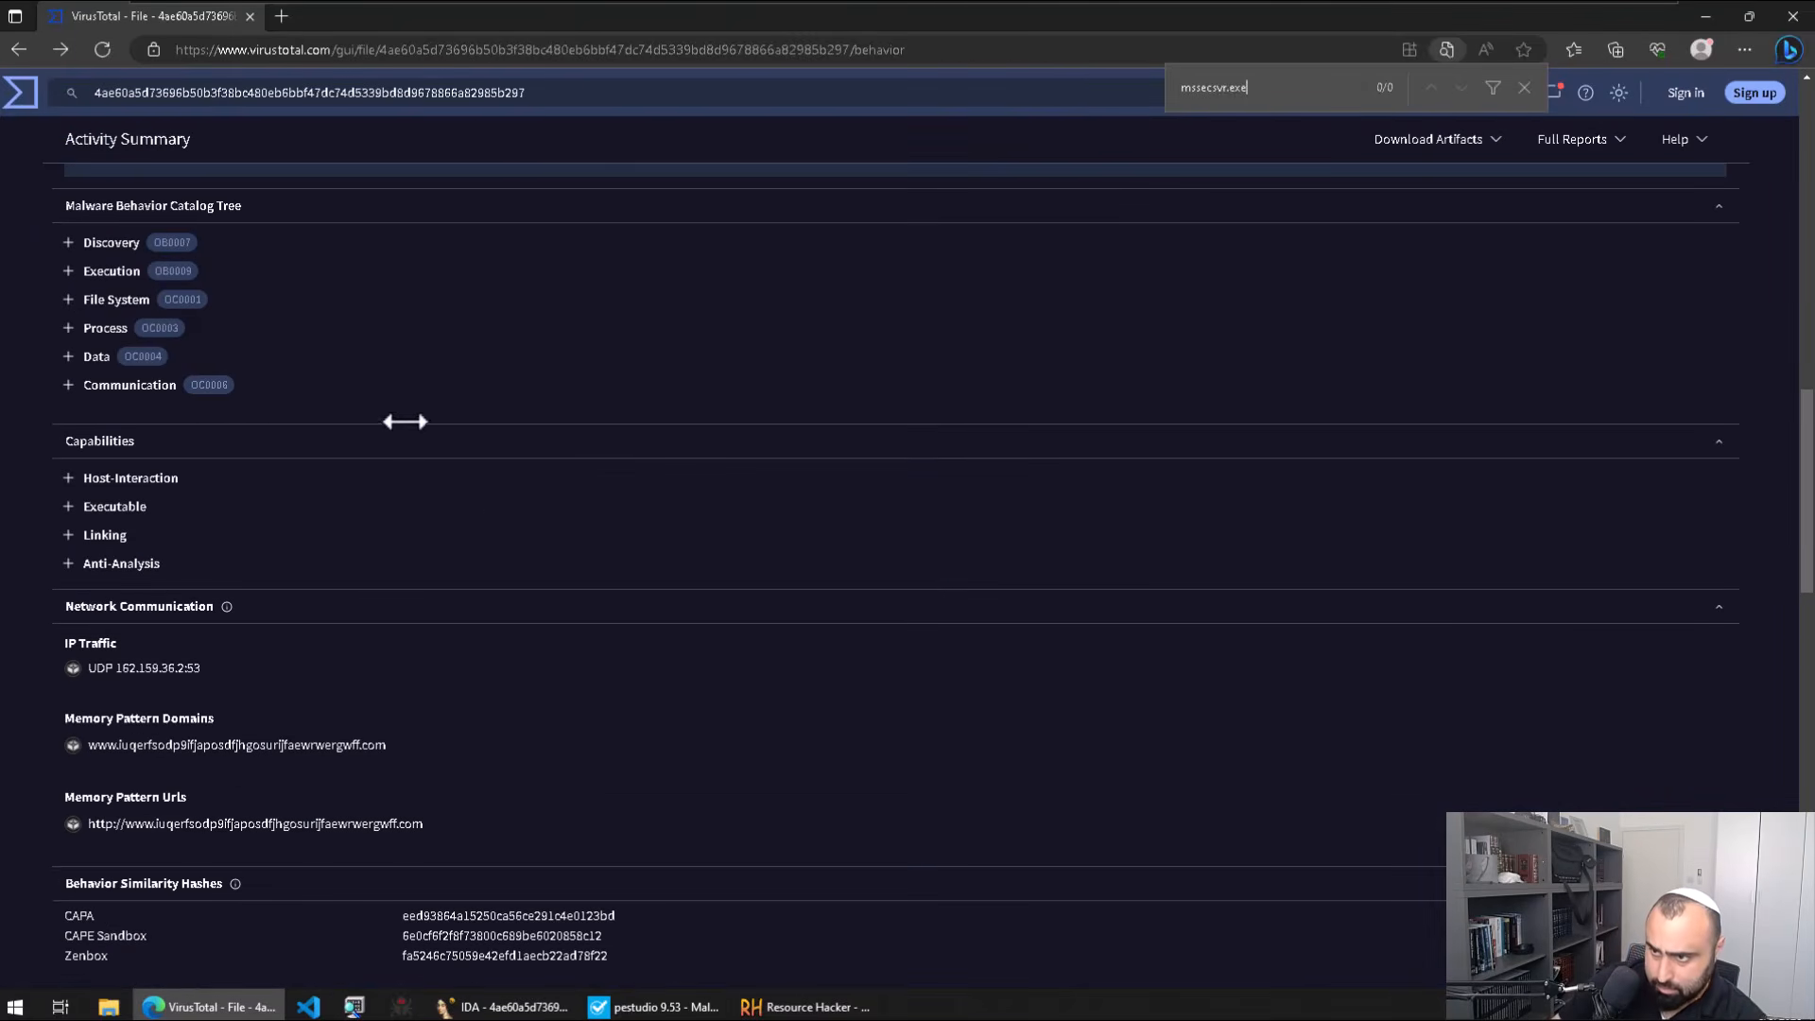
scroll(227, 605, down, 6)
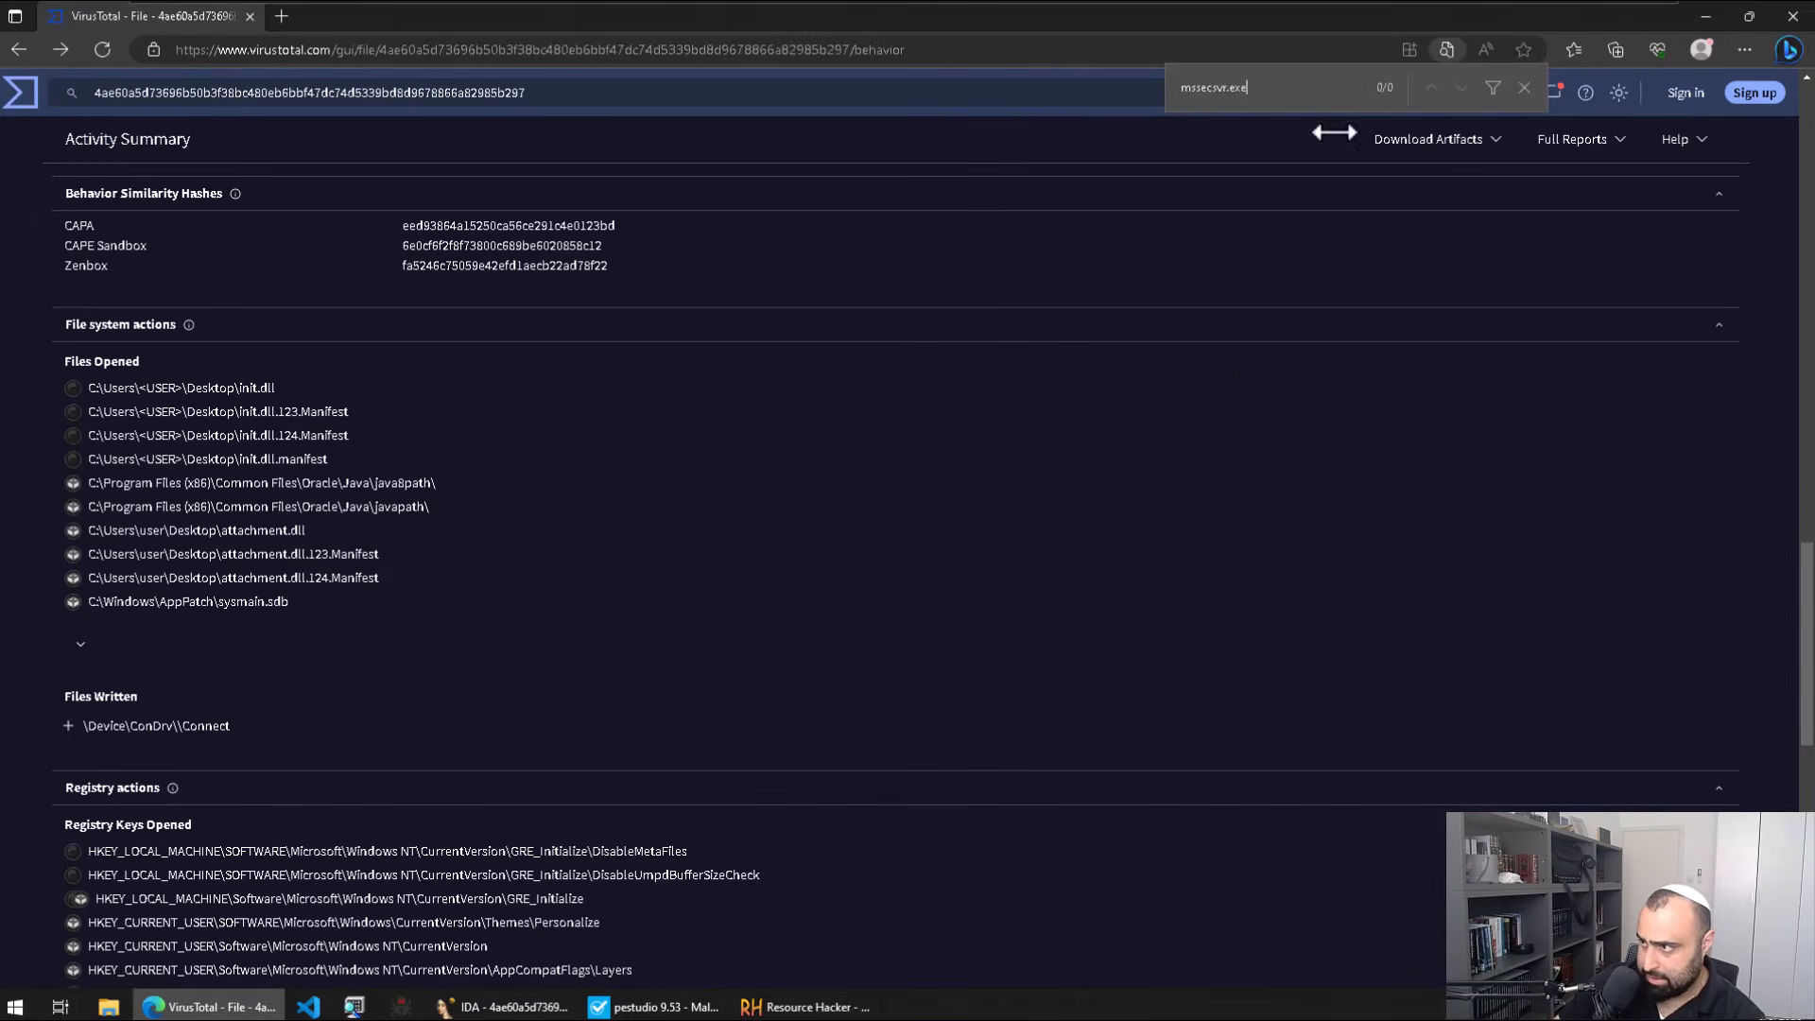
scroll(1130, 684, down, 4)
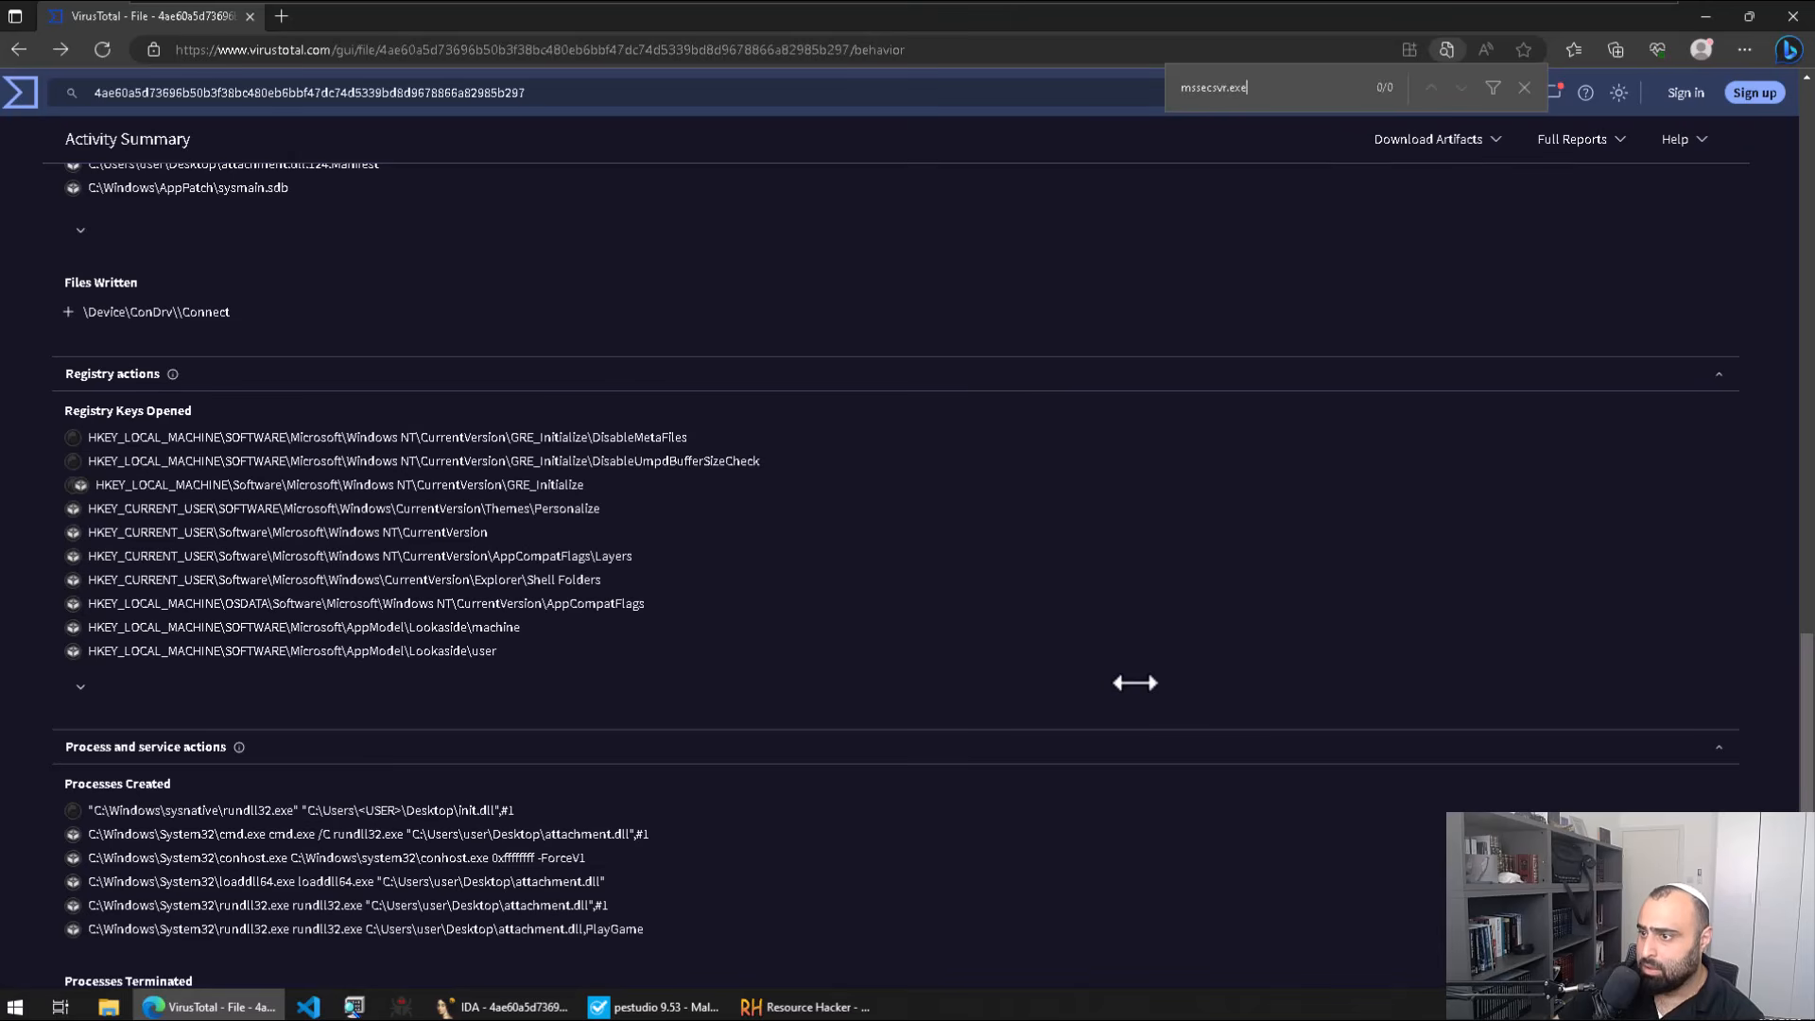
scroll(1136, 683, down, 6)
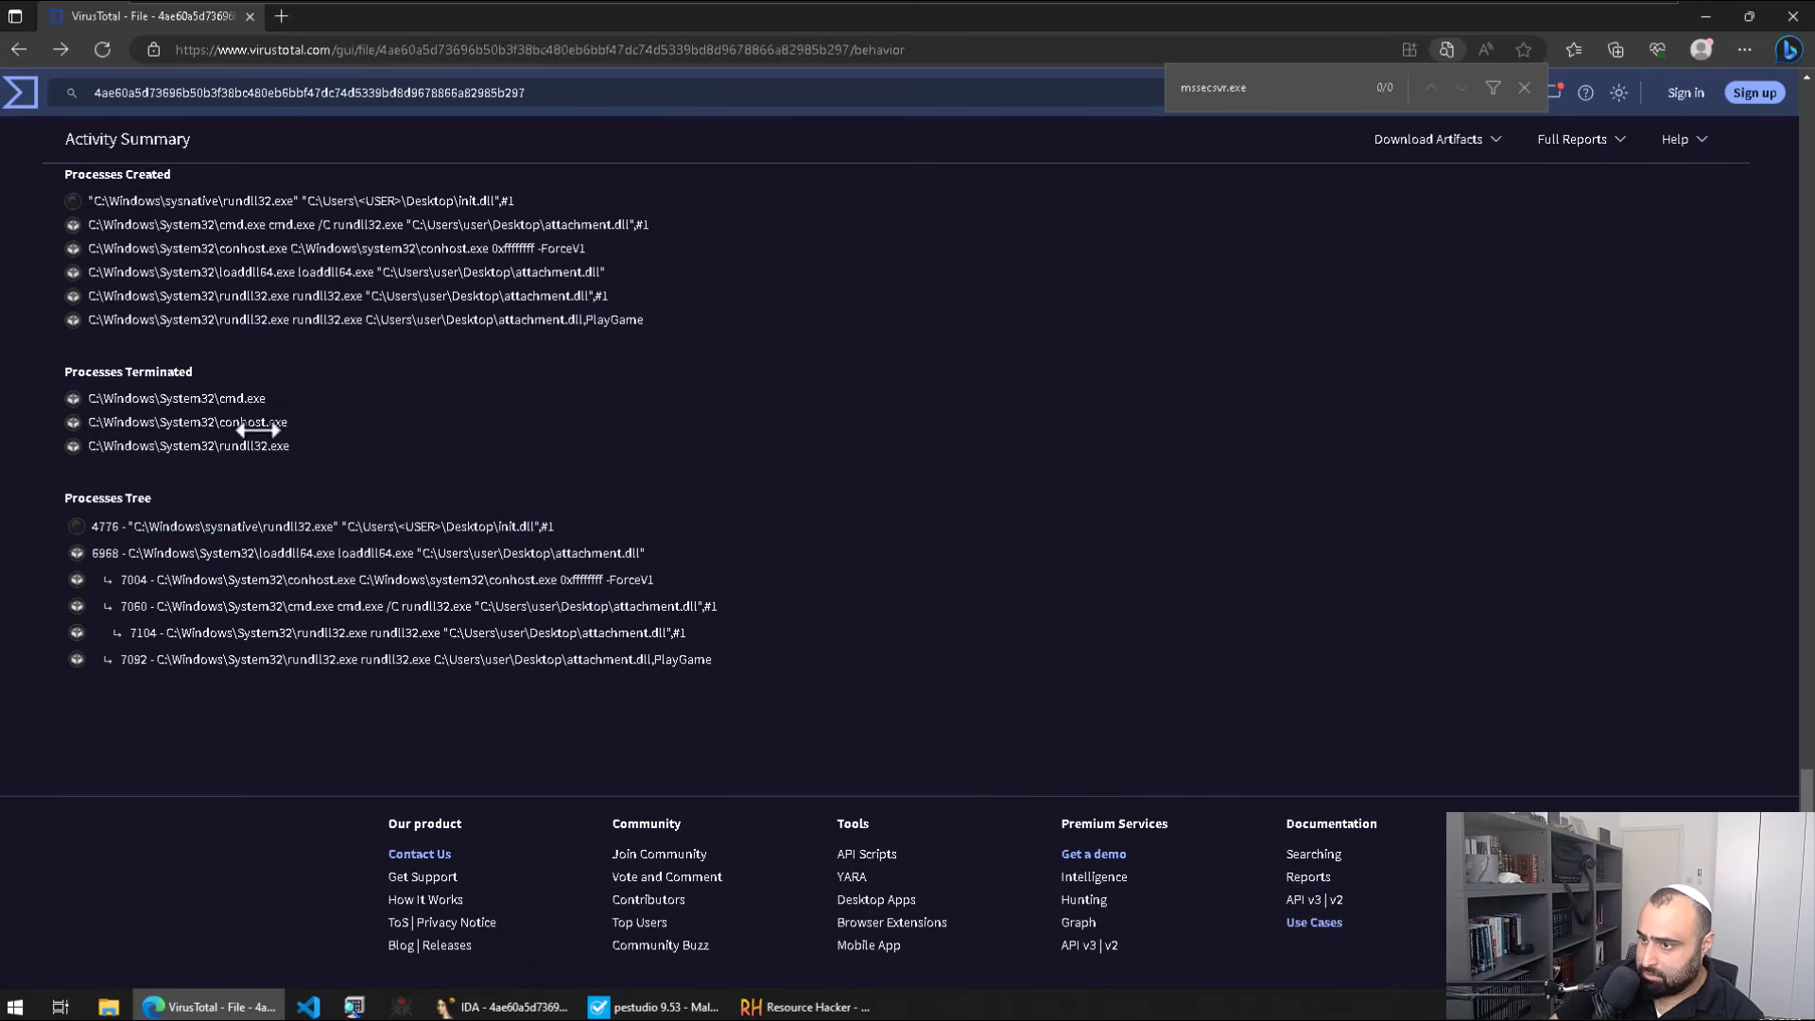
scroll(809, 523, up, 18)
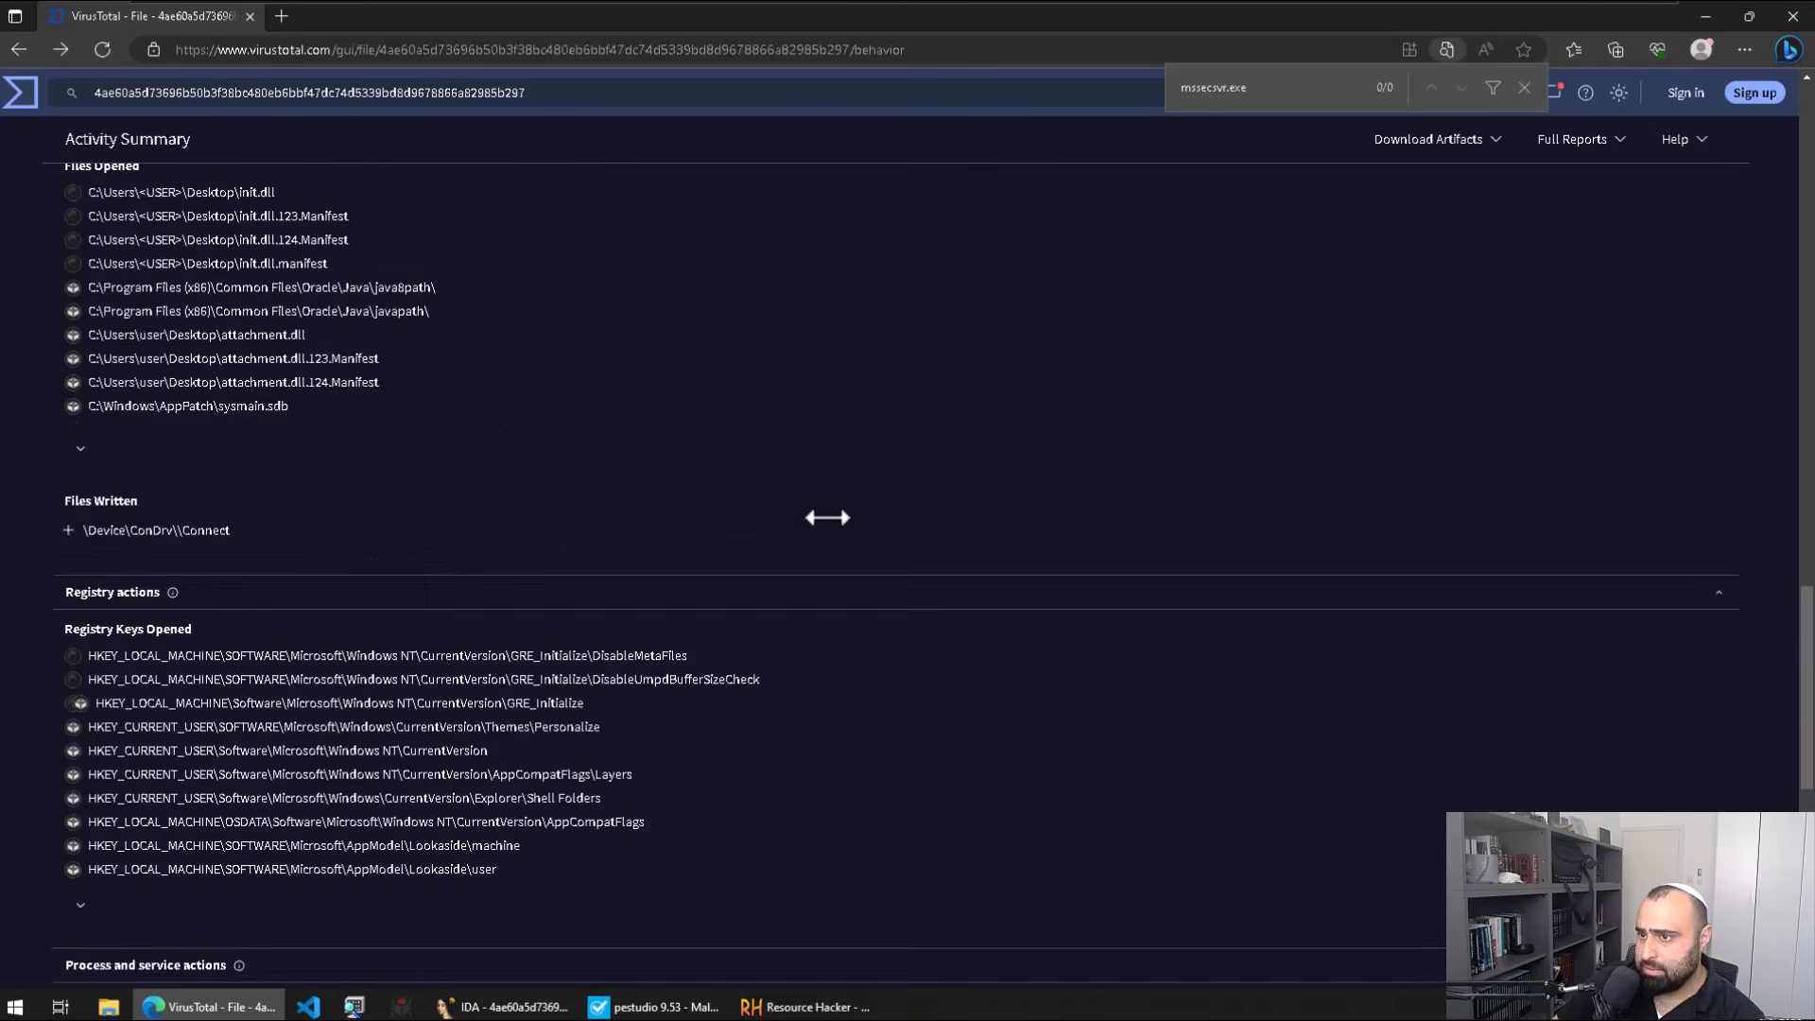
scroll(836, 512, up, 8)
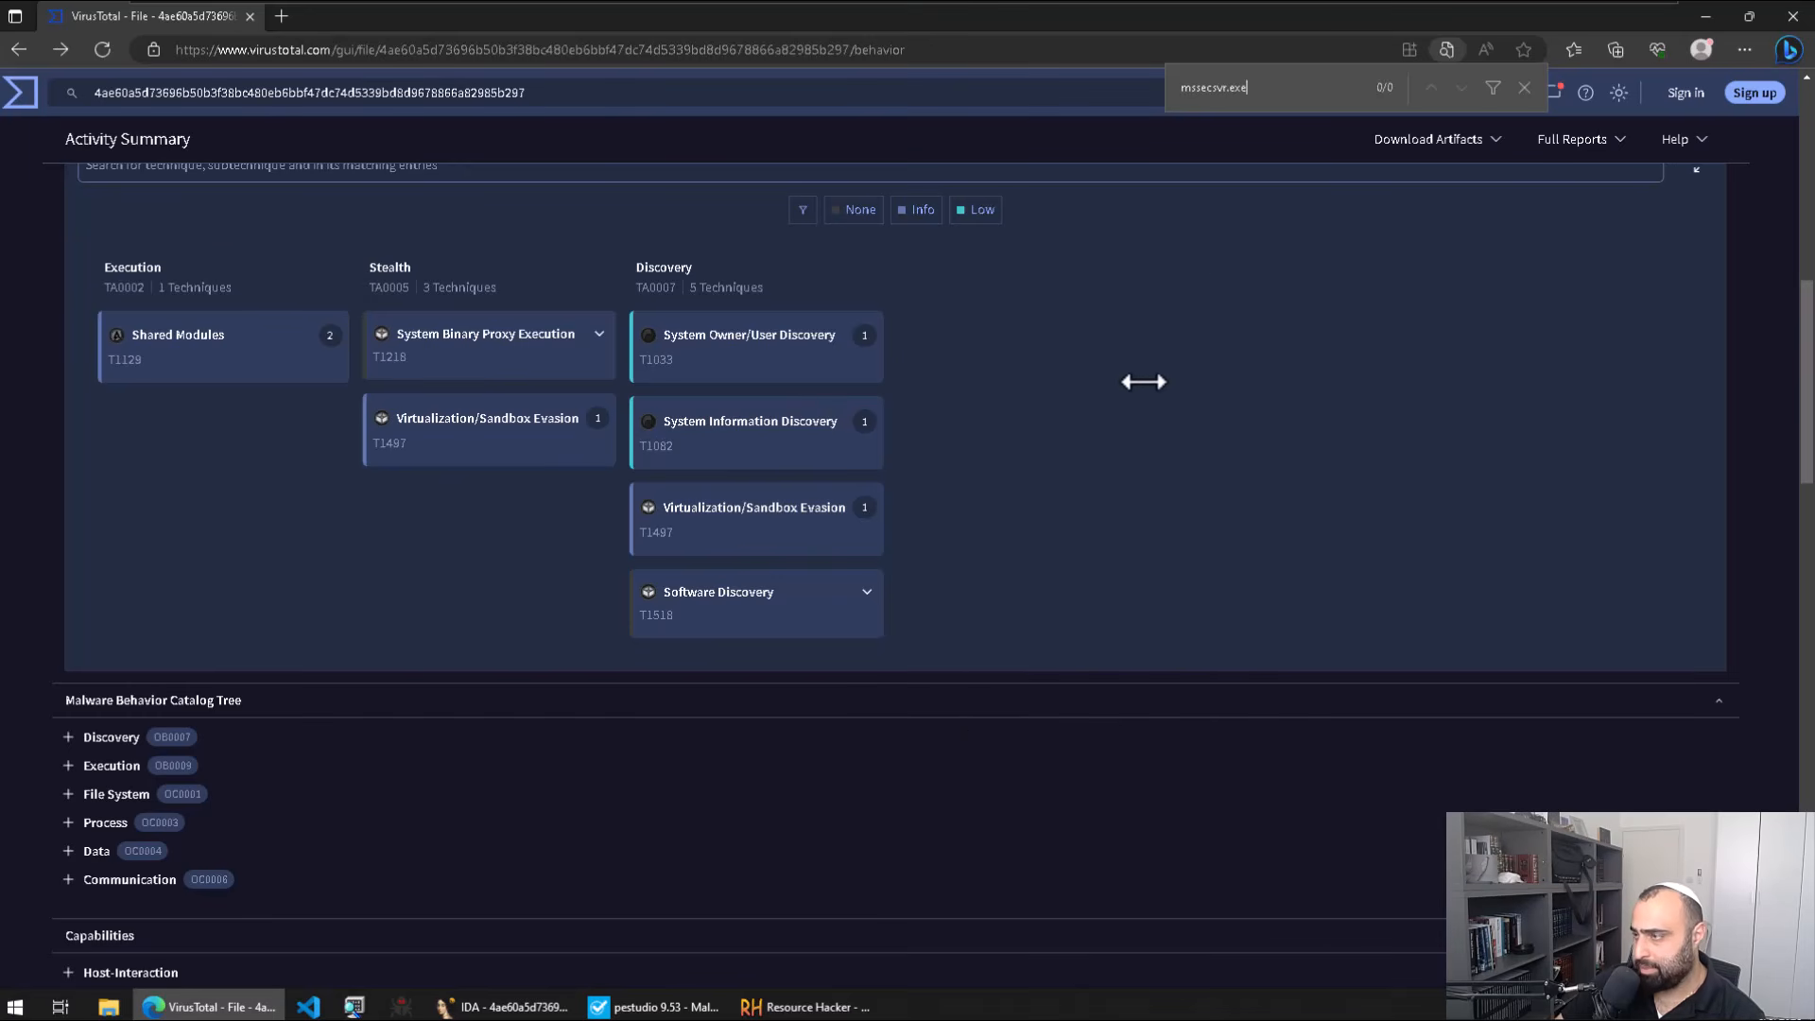
scroll(810, 430, up, 7)
scroll(643, 339, up, 2)
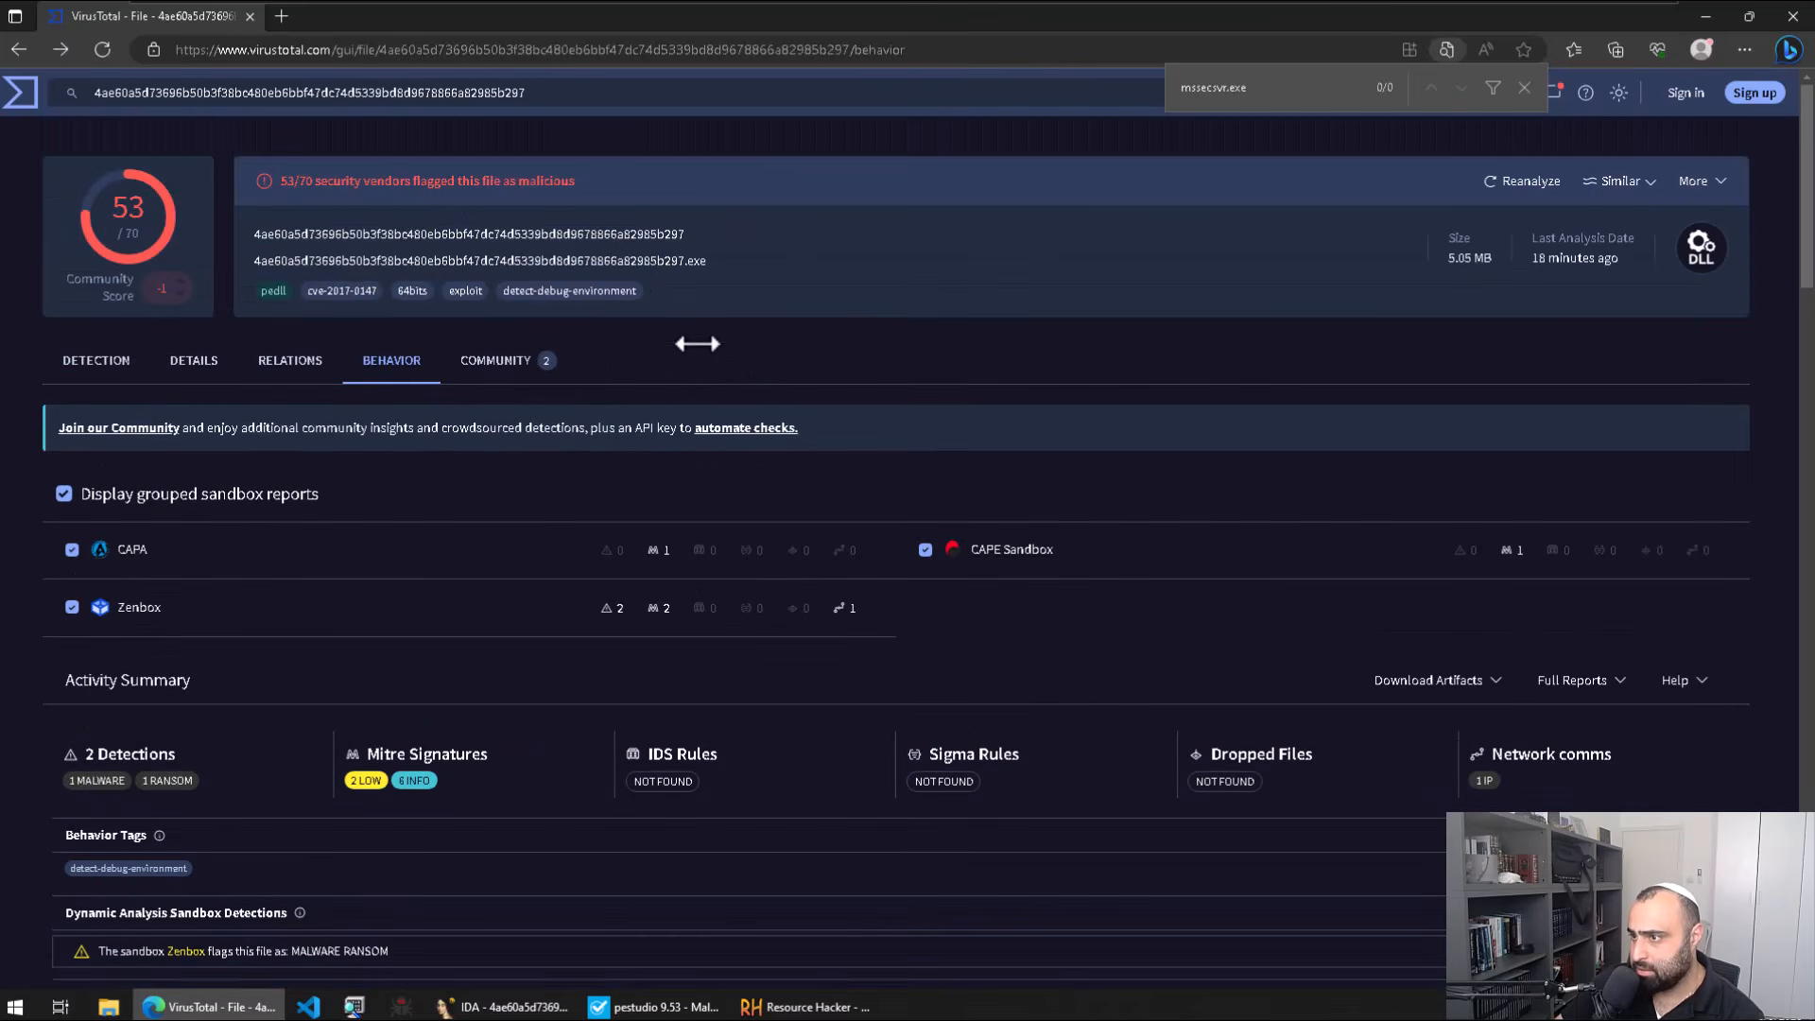
scroll(374, 530, down, 4)
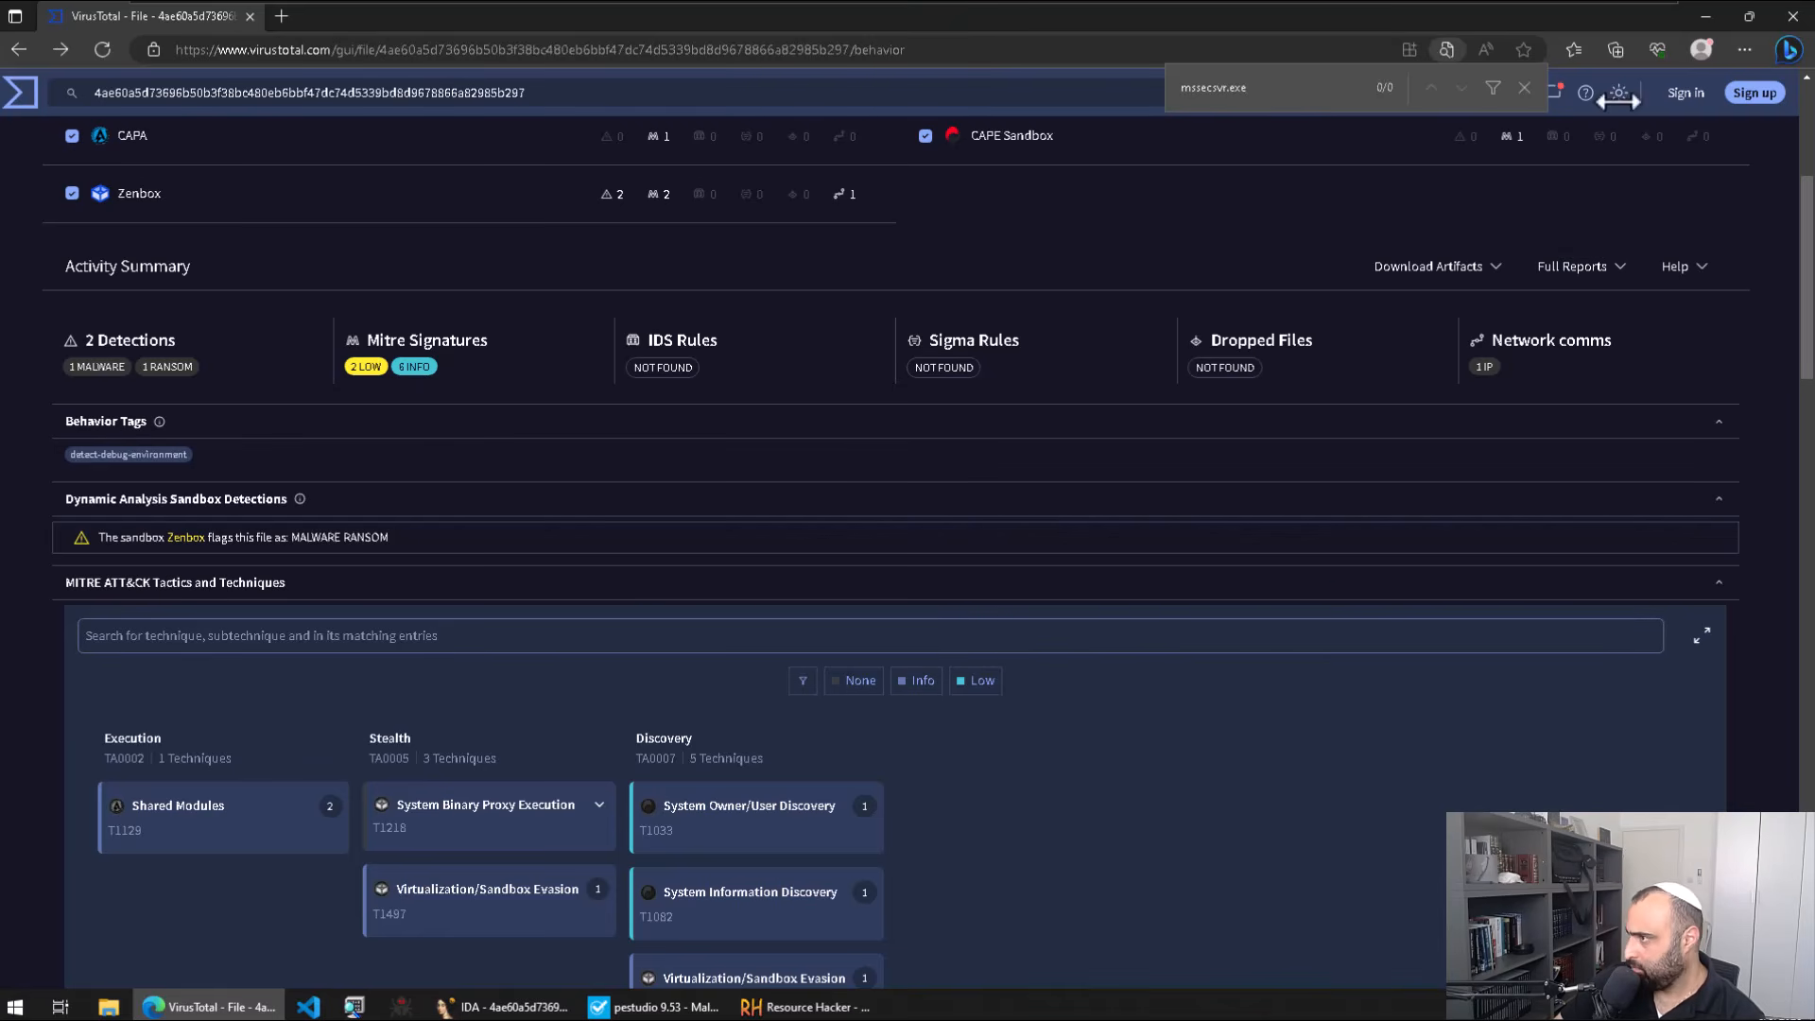
click(1705, 16)
click(1165, 439)
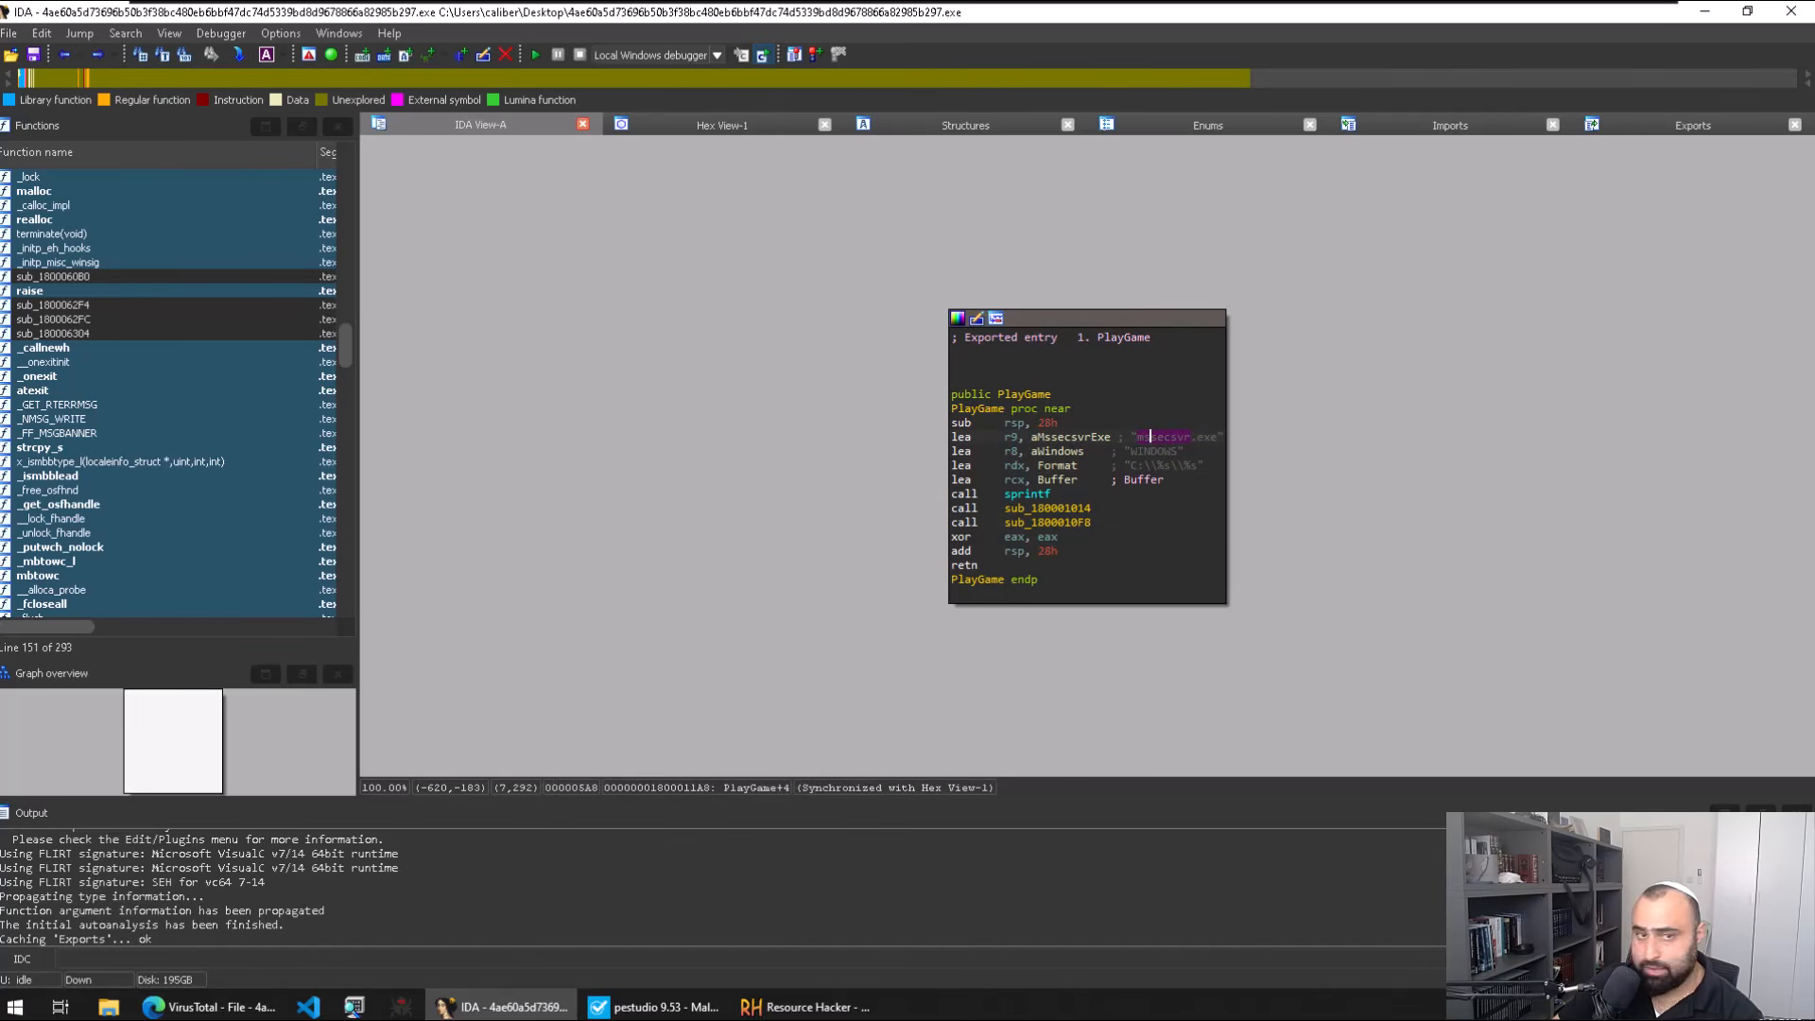
Step: Review PlayGame's mssecsvr.exe name and its two calls, peeking into sub_180001014's graph
click(1218, 437)
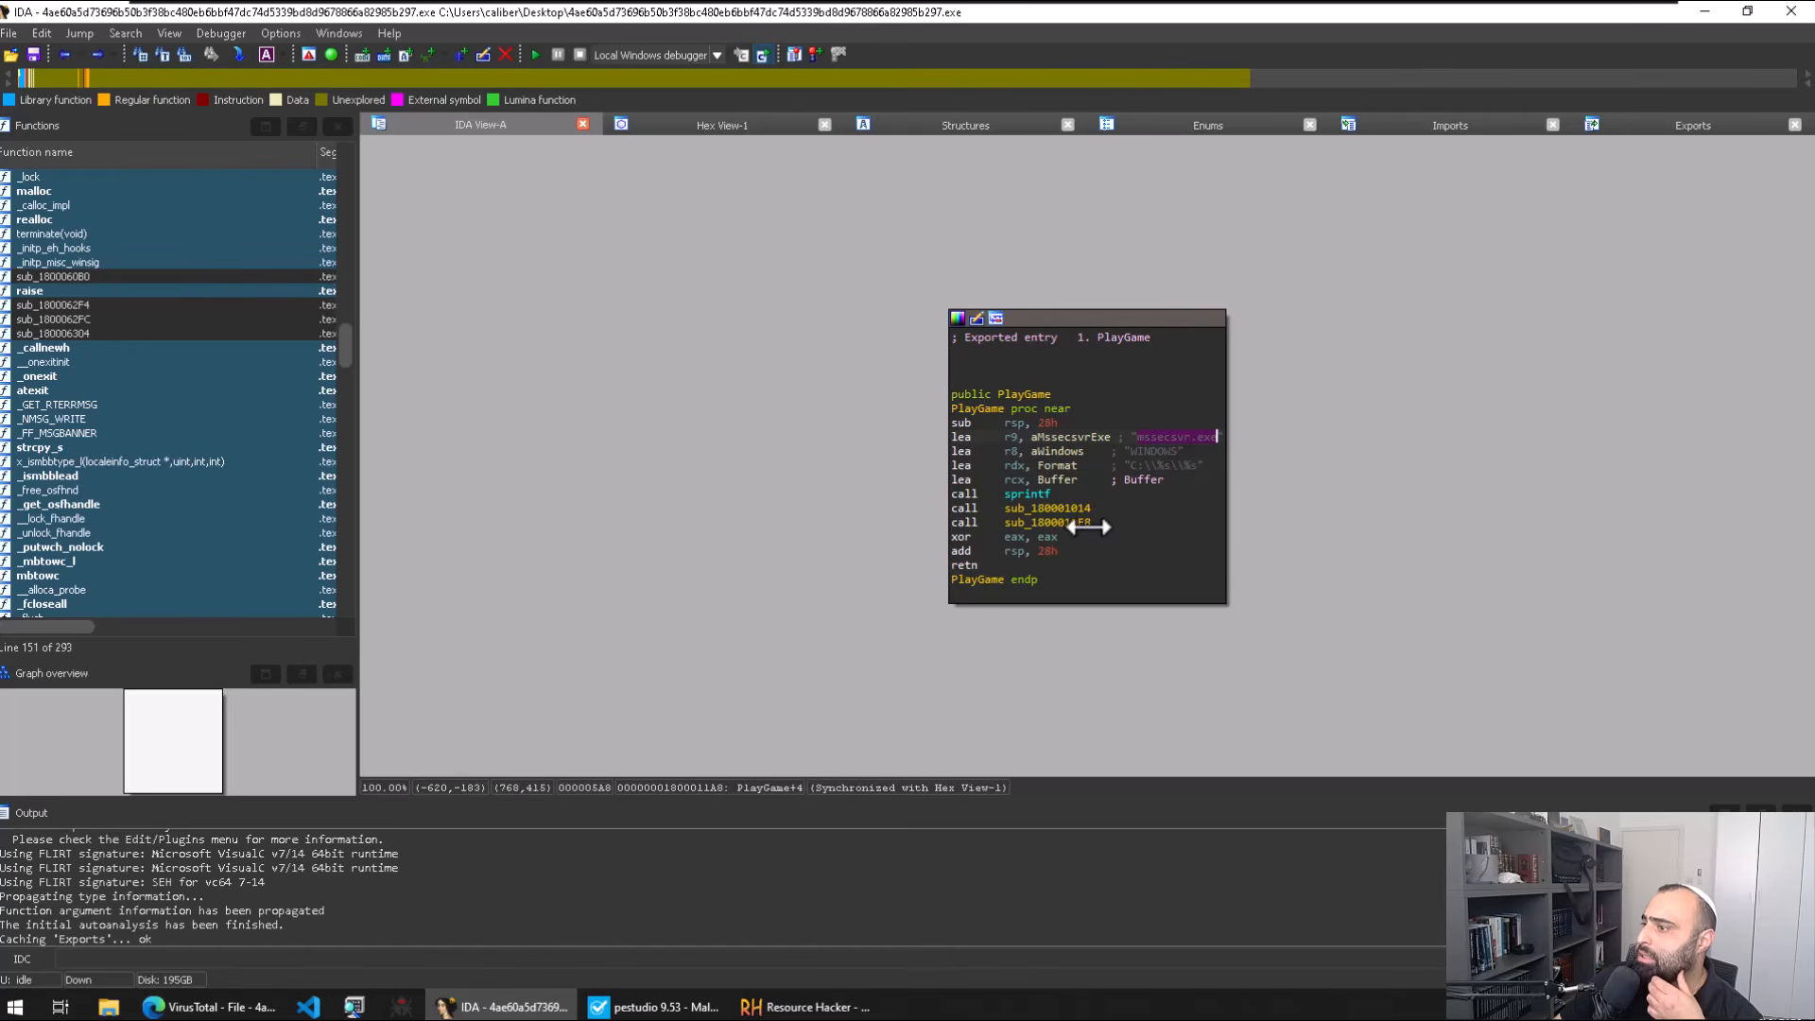
click(1035, 522)
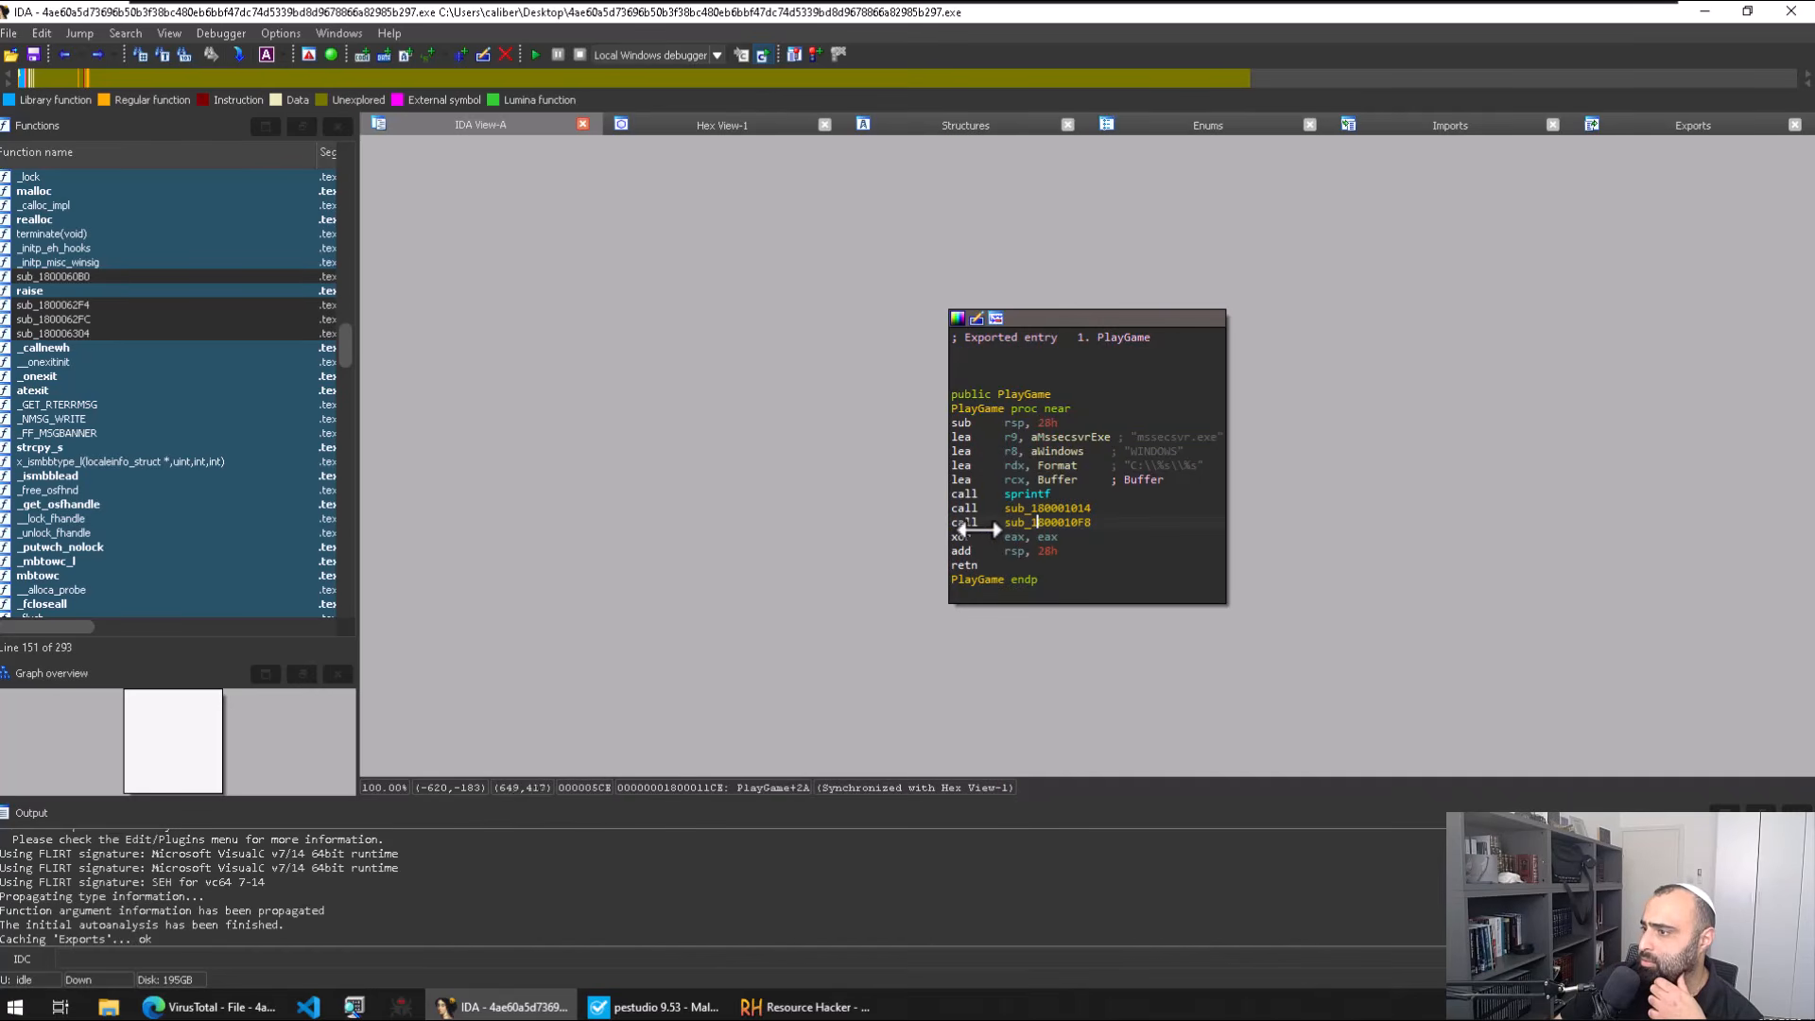
double_click(1028, 507)
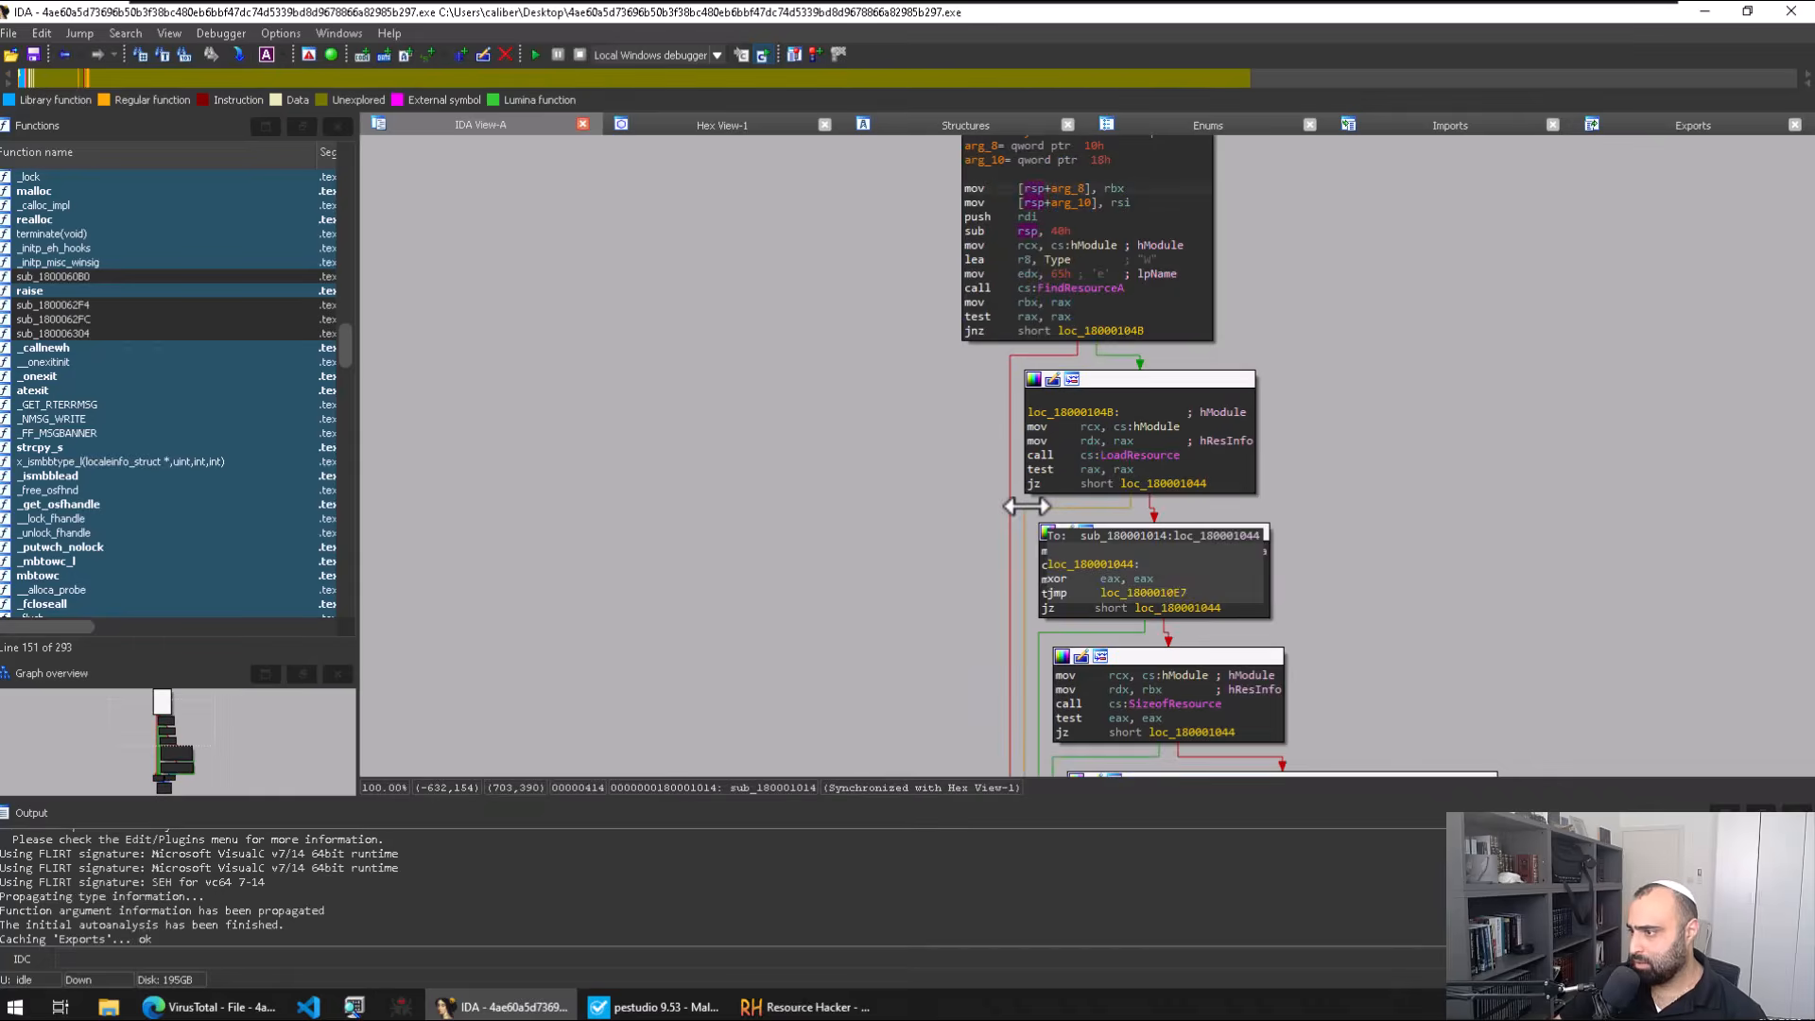
key(Escape)
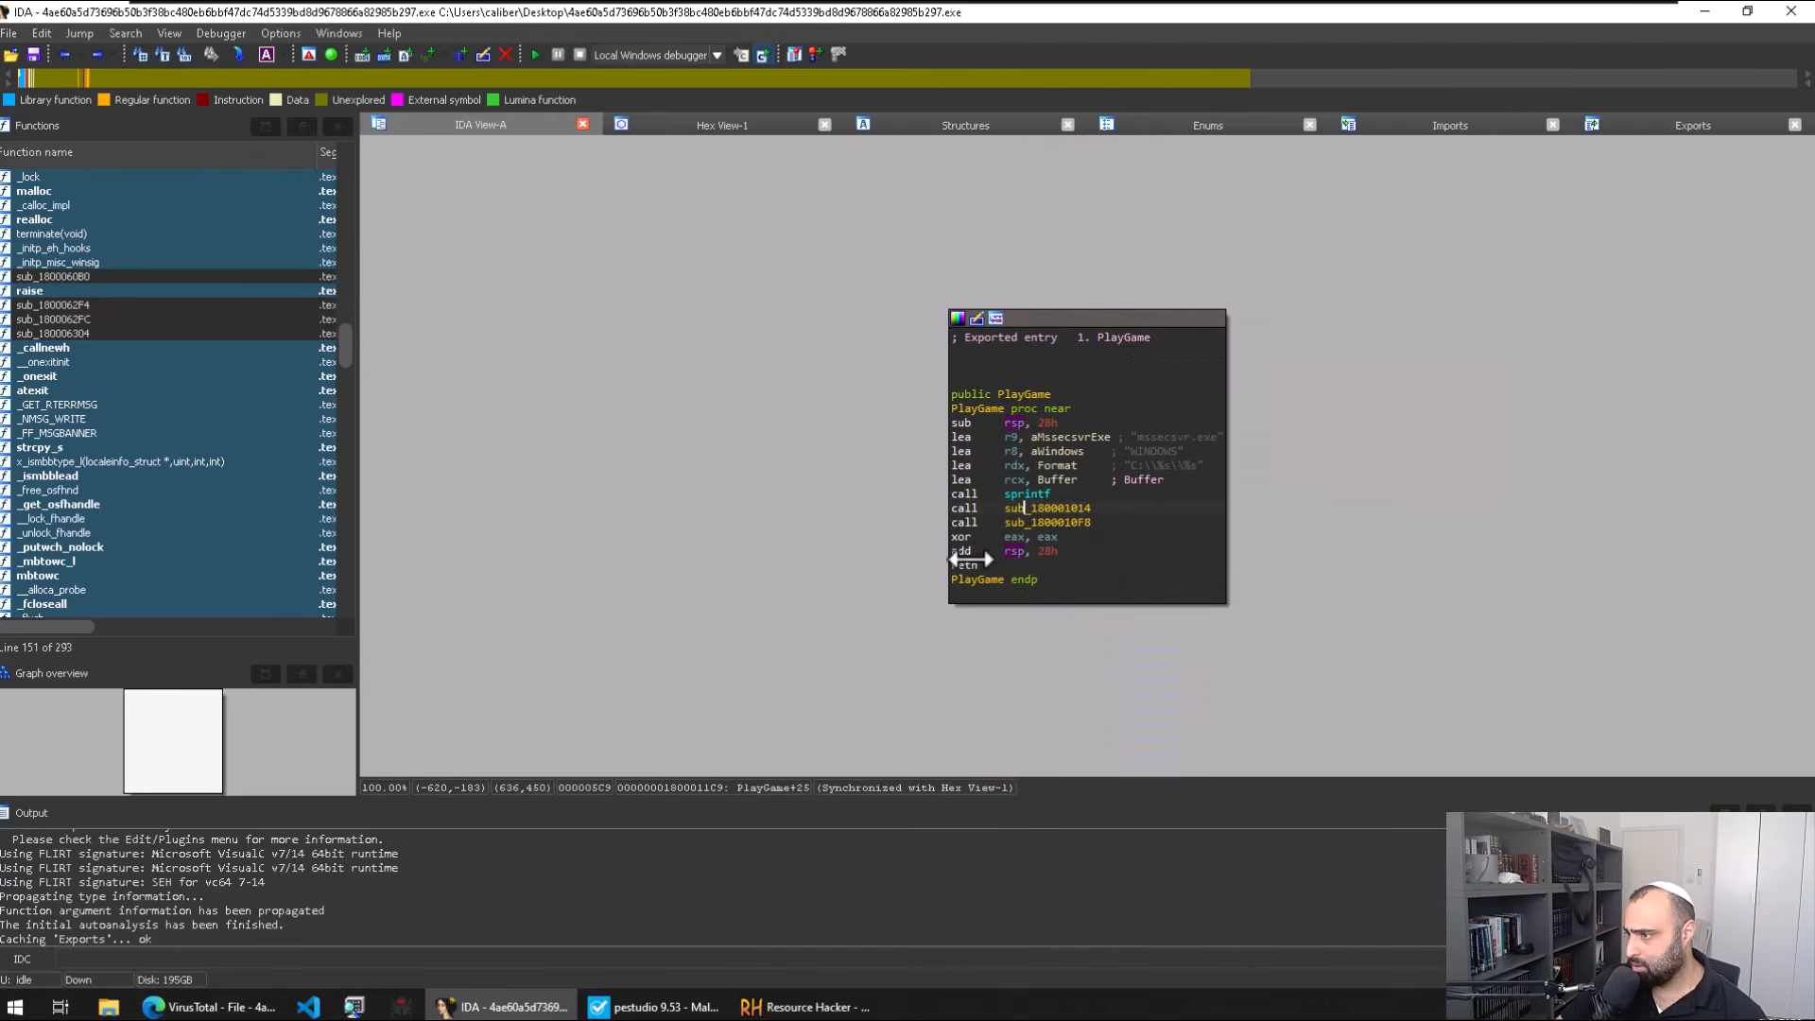
Step: Rename sub_180001014 to dropping_here and list its cross-references
text(n)
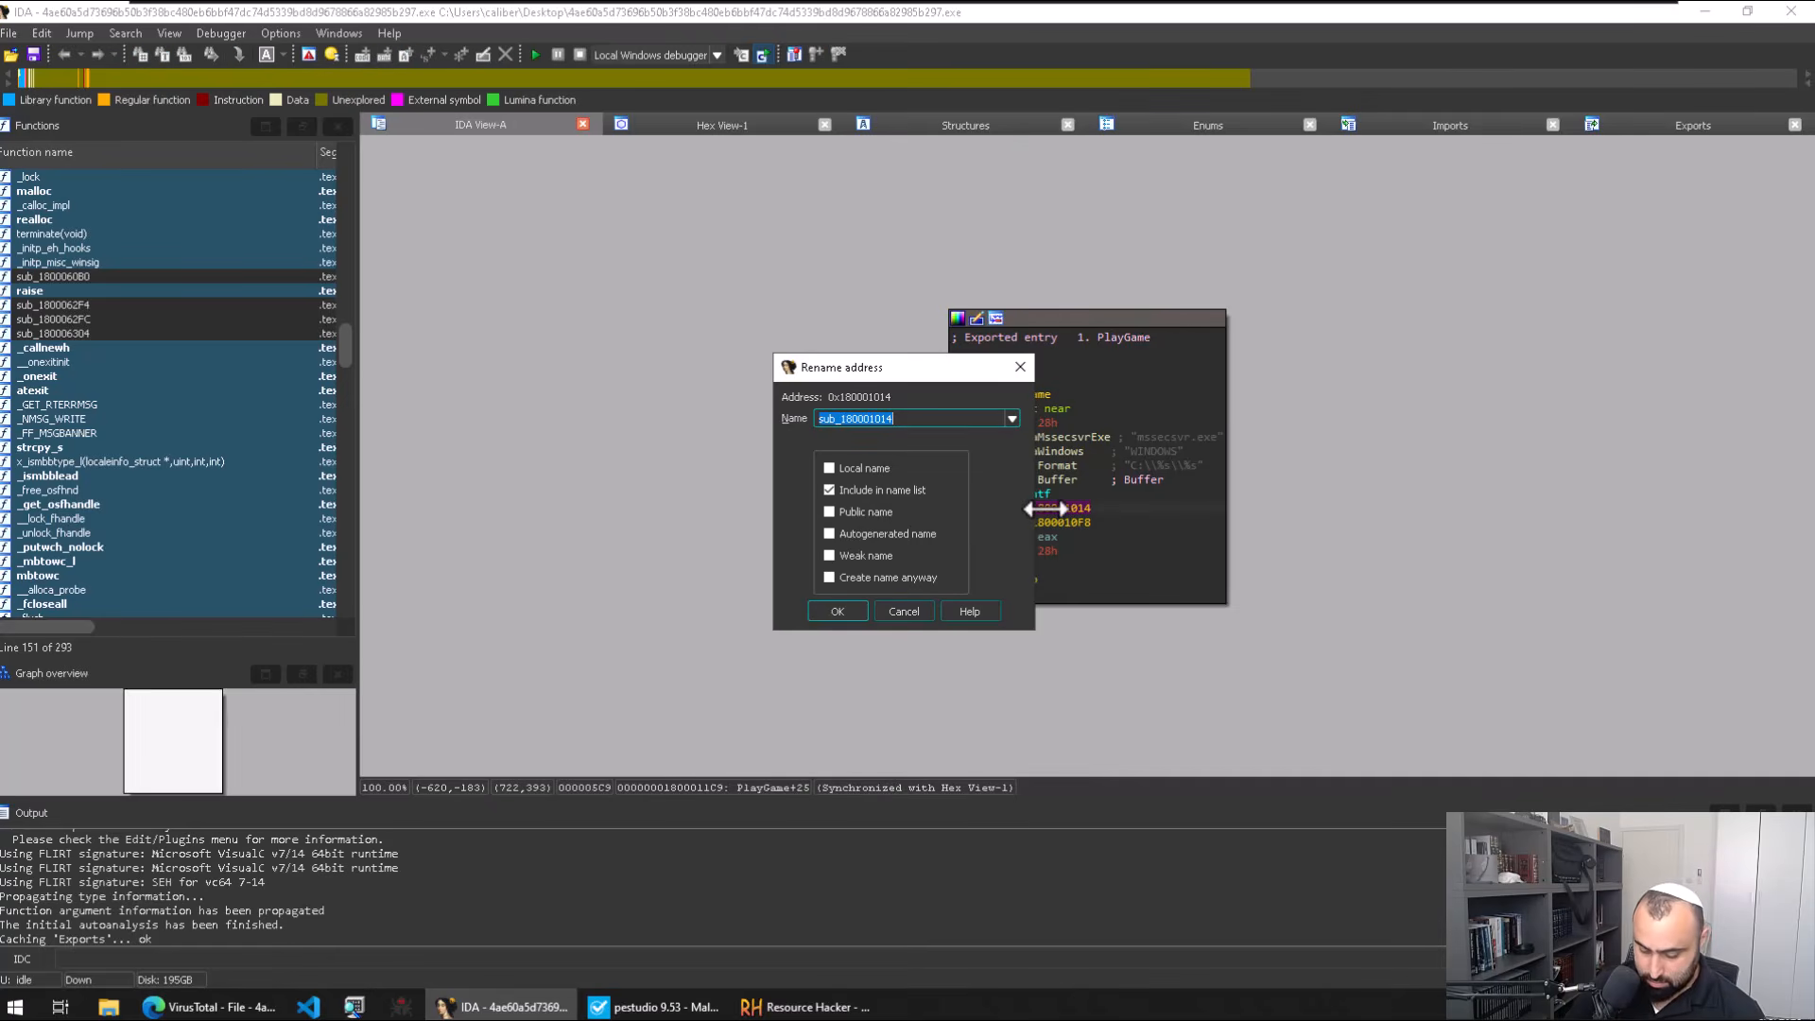
text(dr)
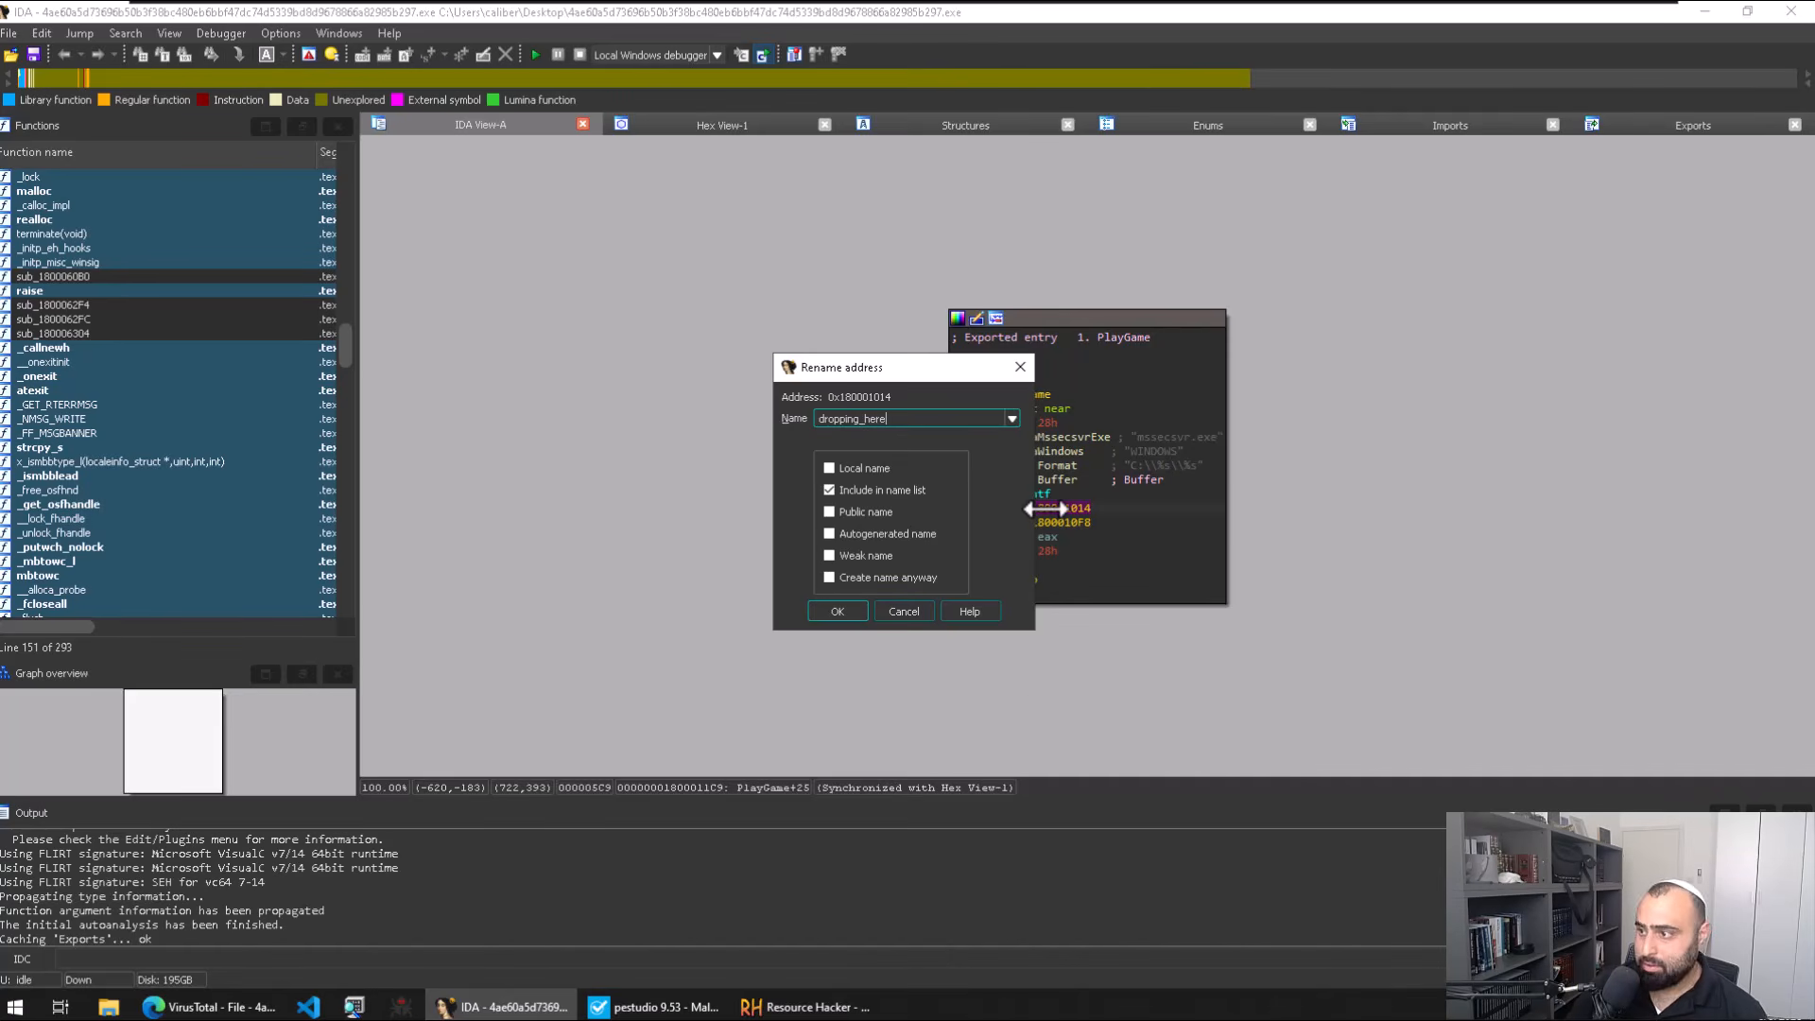
text(opping_here)
key(Return)
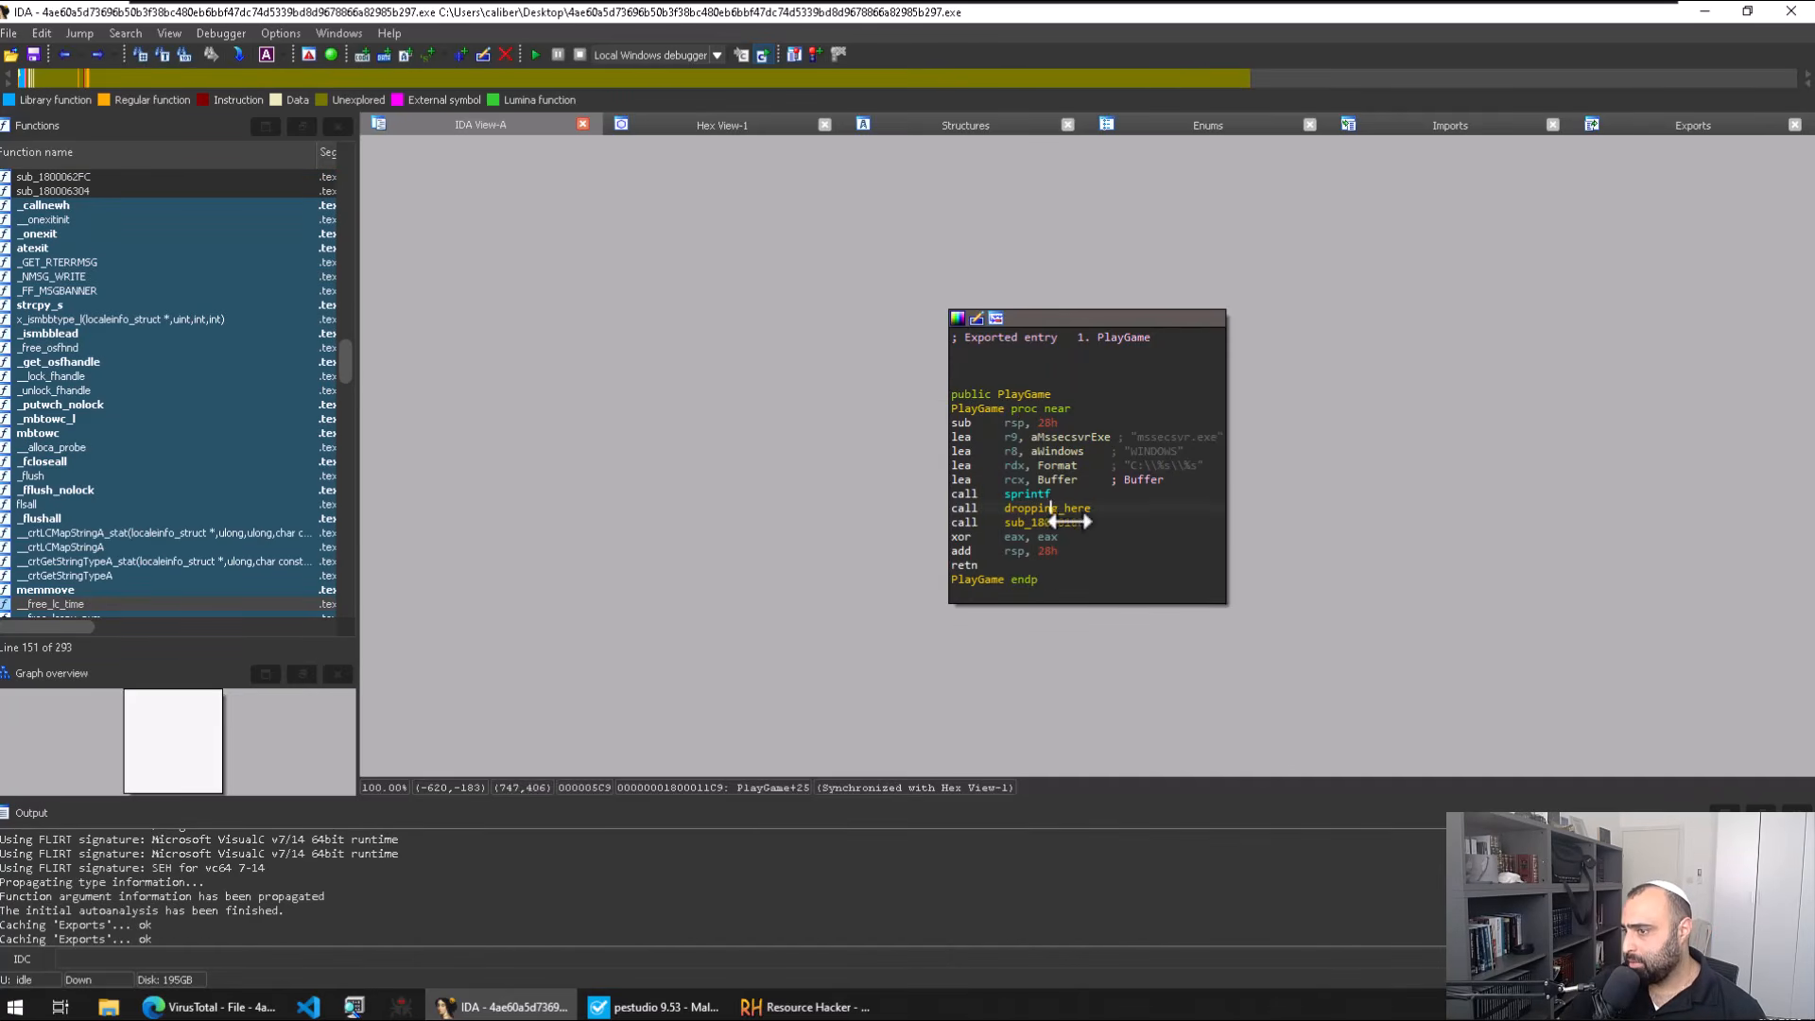
key(x)
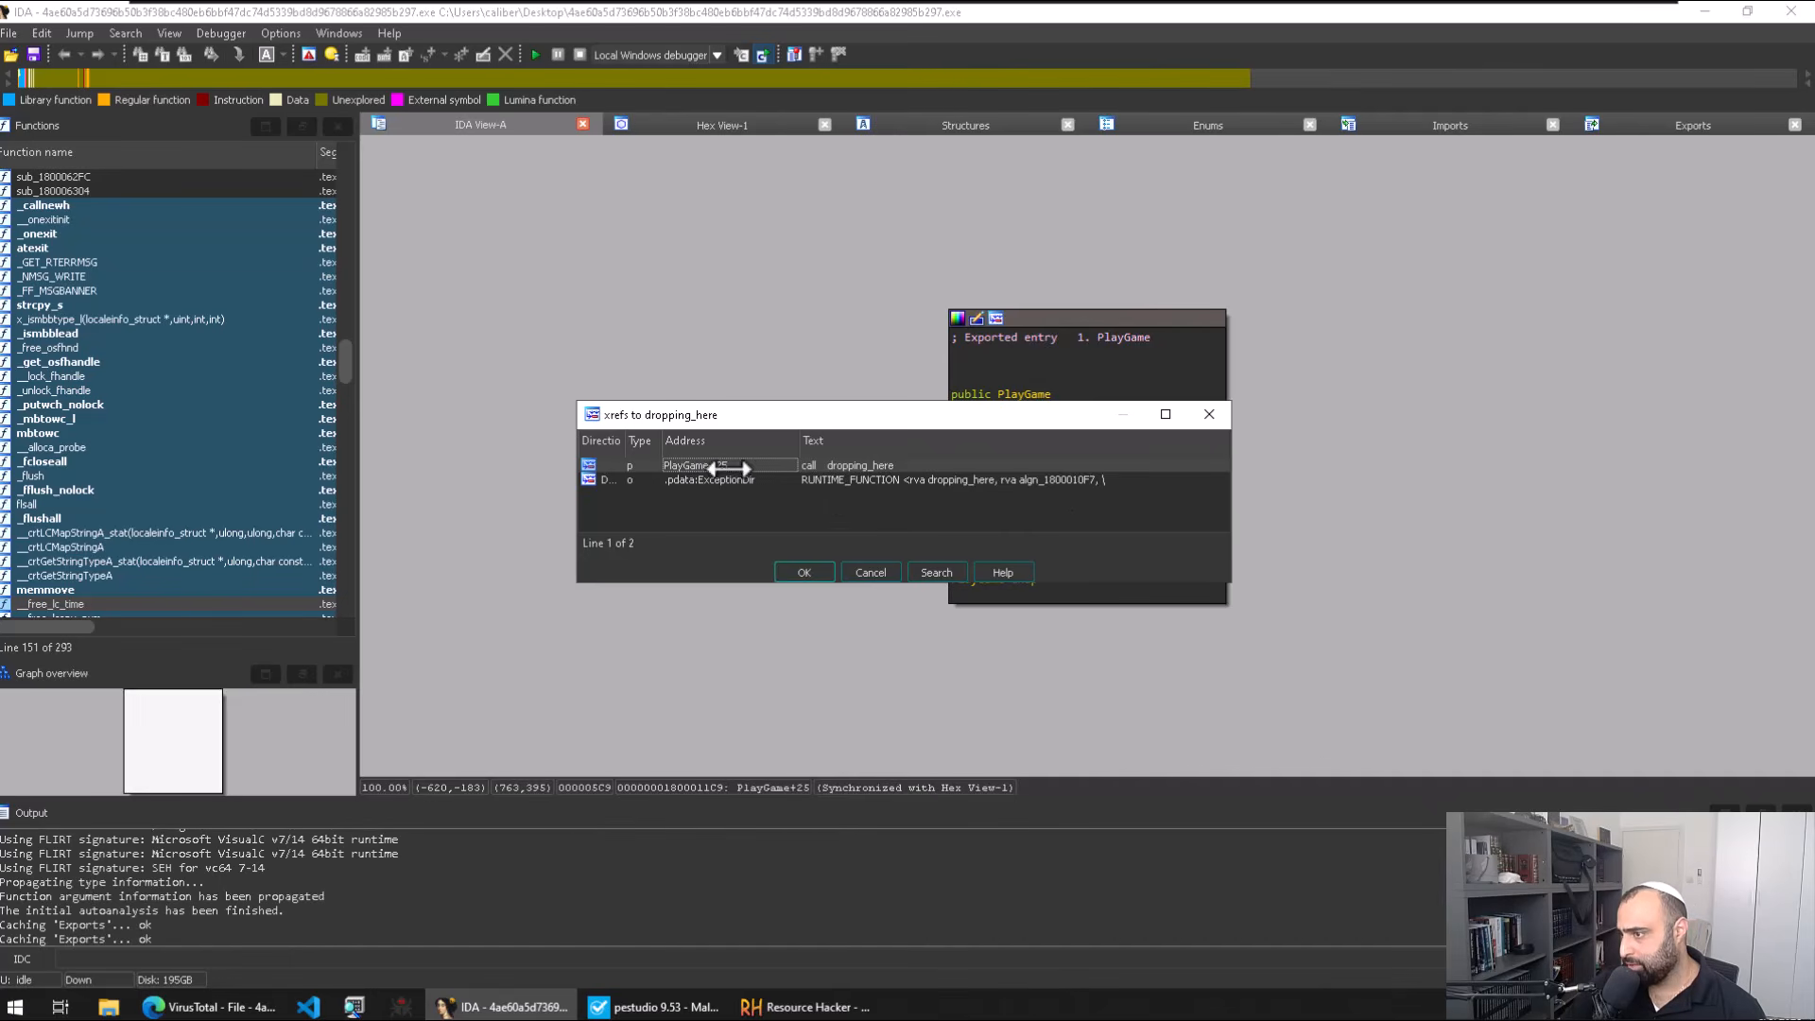
click(1209, 414)
click(1057, 522)
double_click(1057, 522)
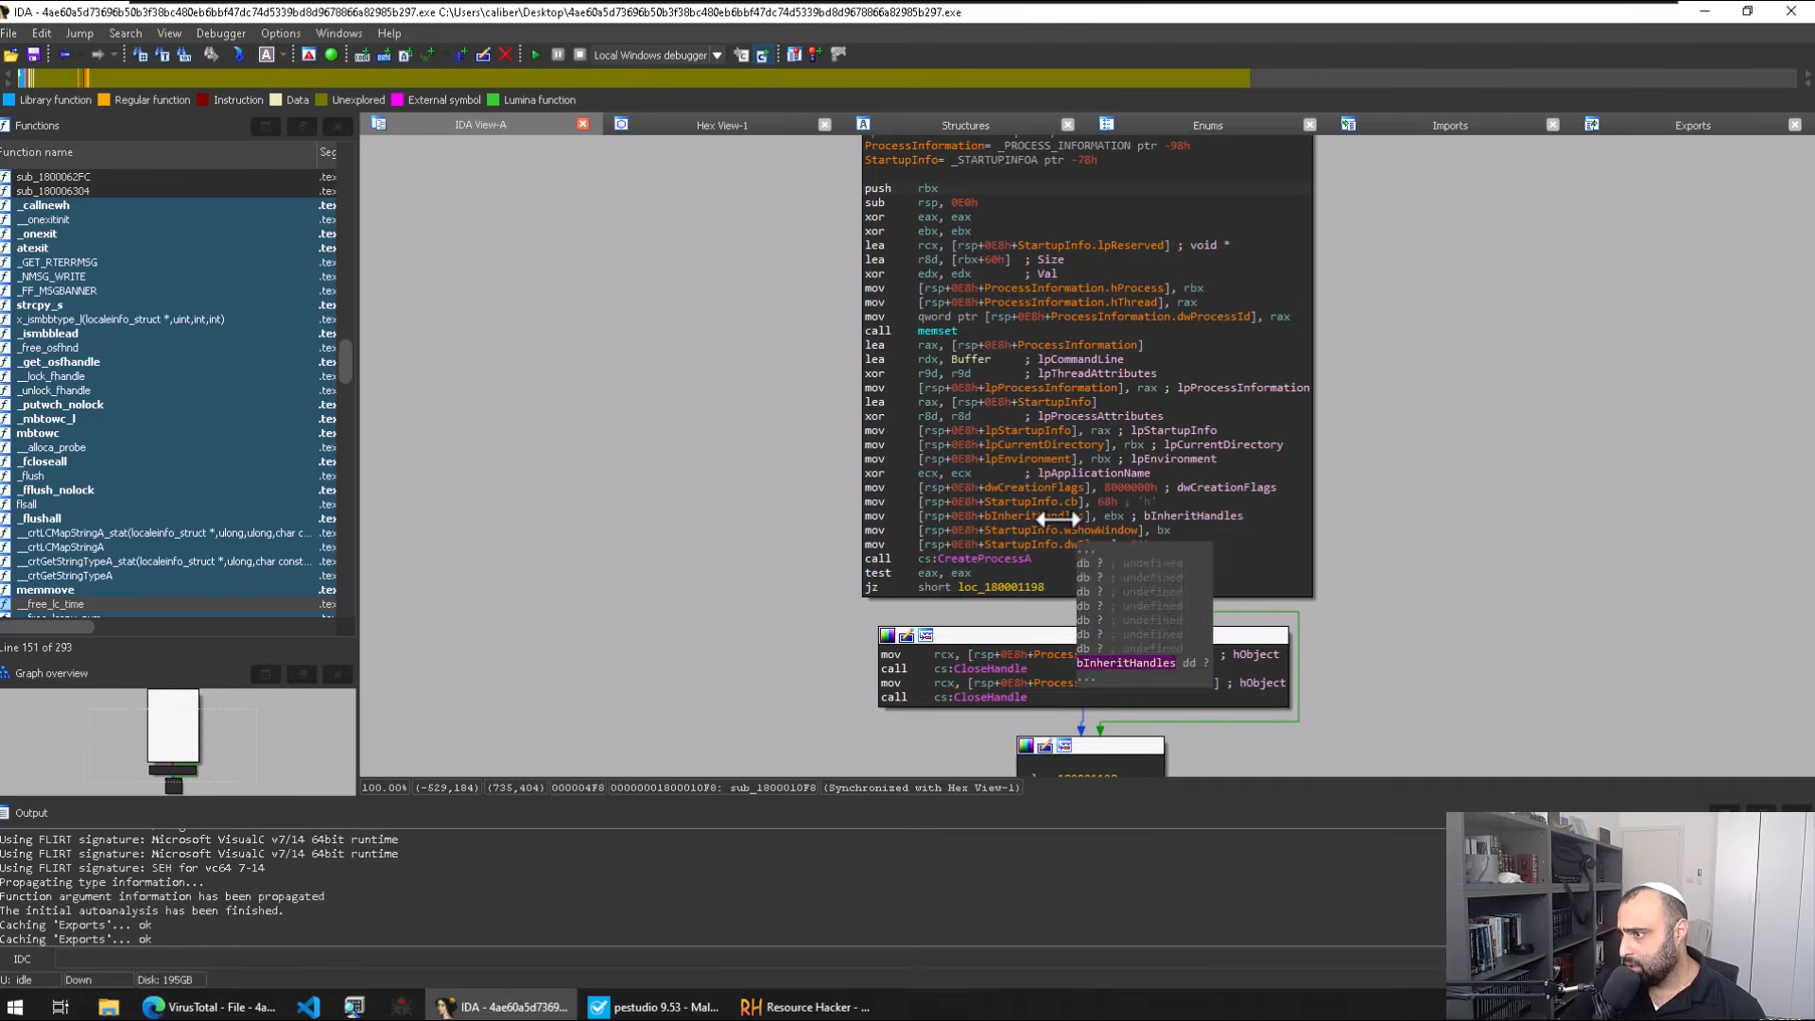
scroll(1361, 446, down, 3)
scroll(1174, 454, up, 2)
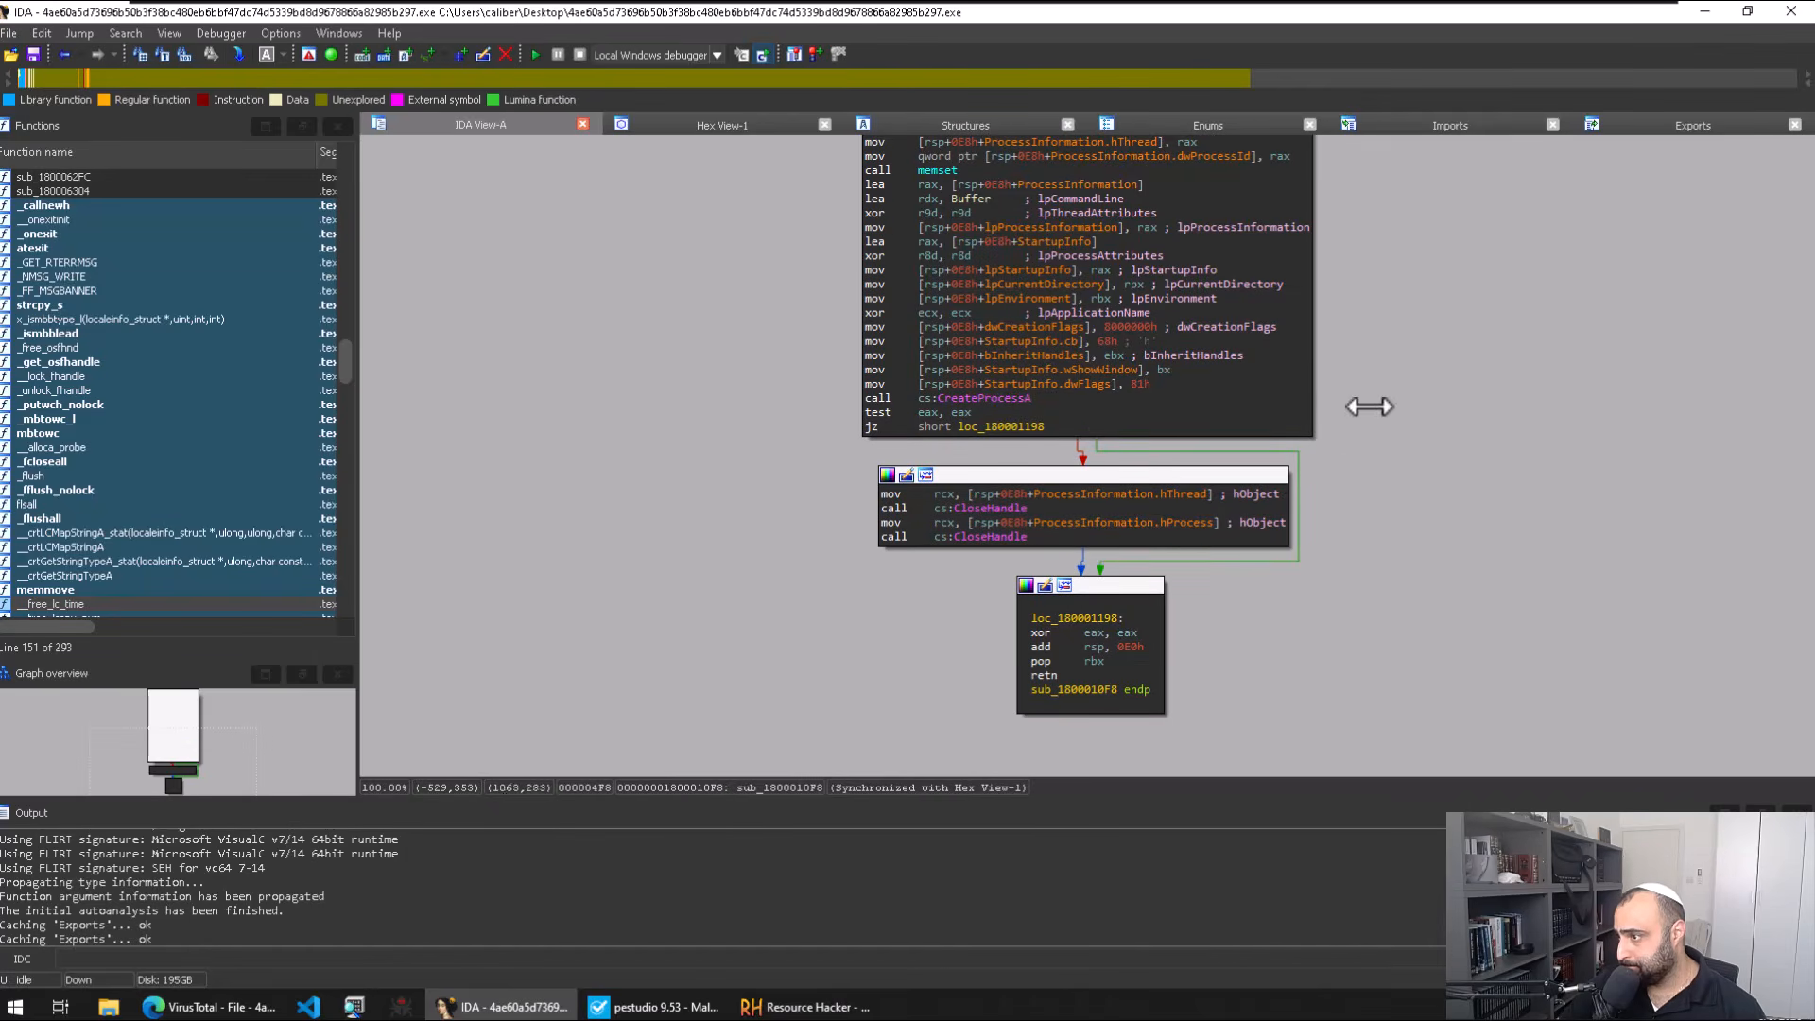
scroll(1371, 401, up, 2)
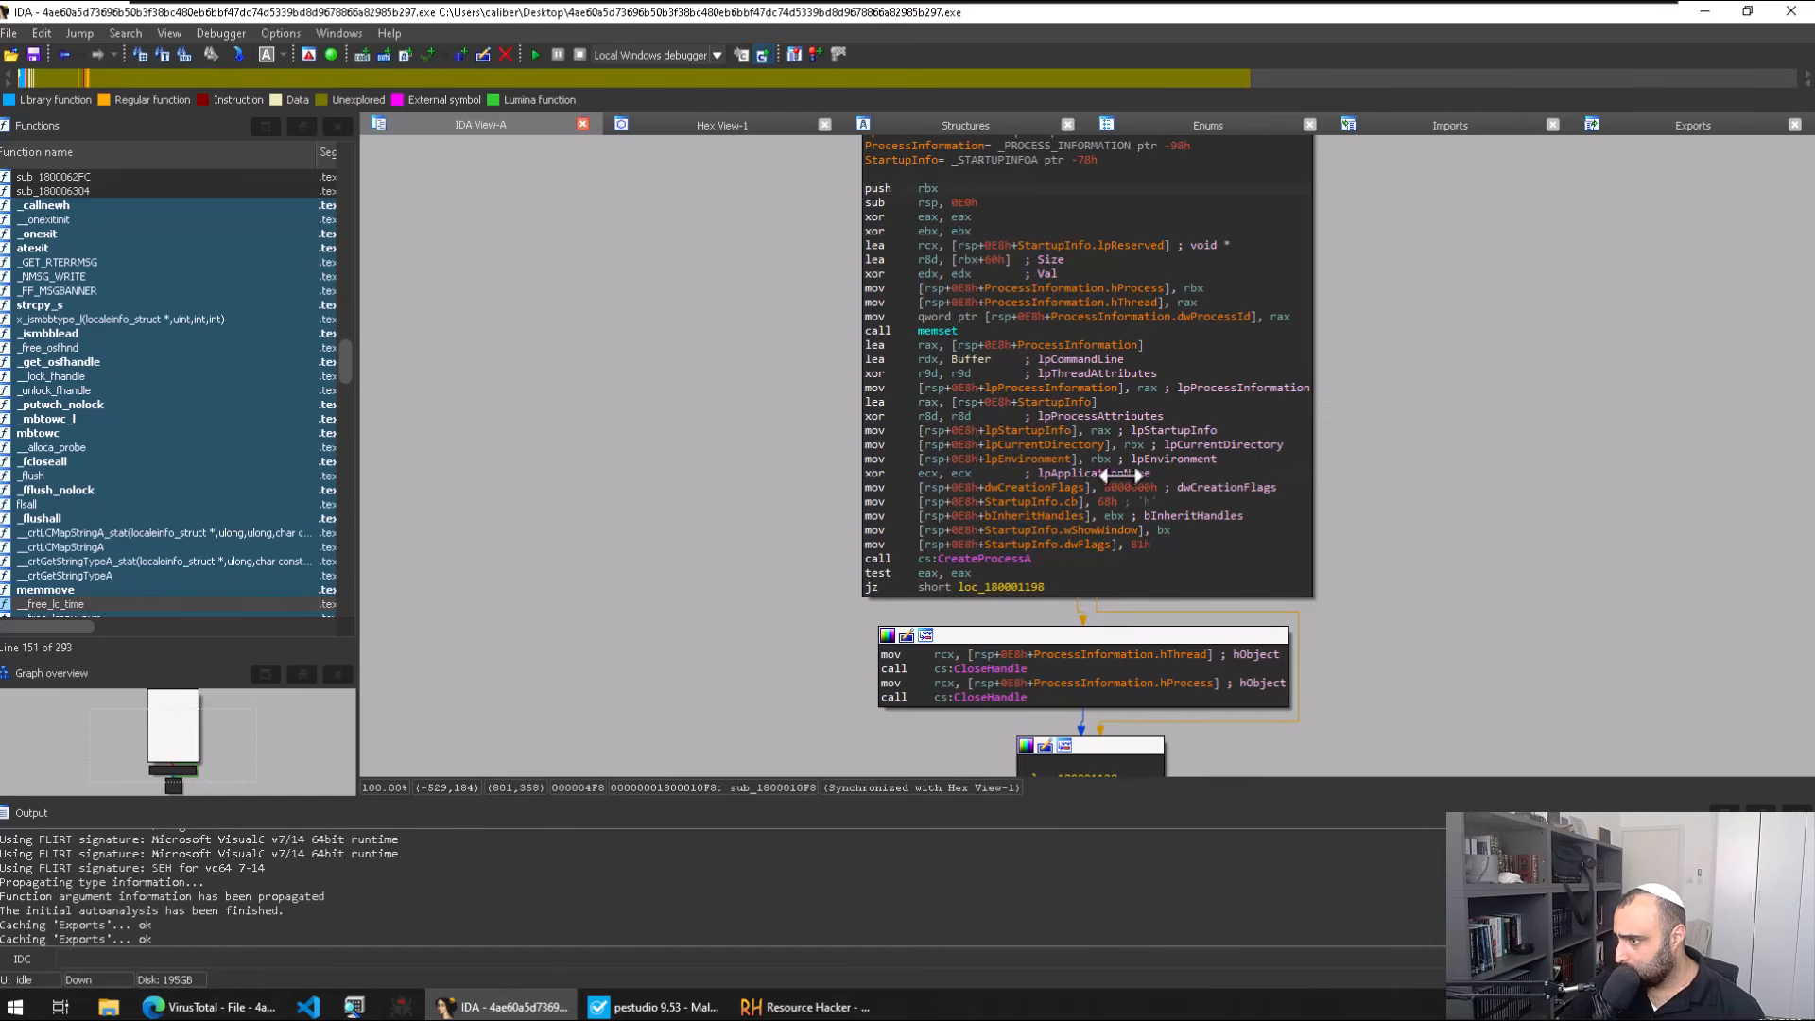
click(957, 472)
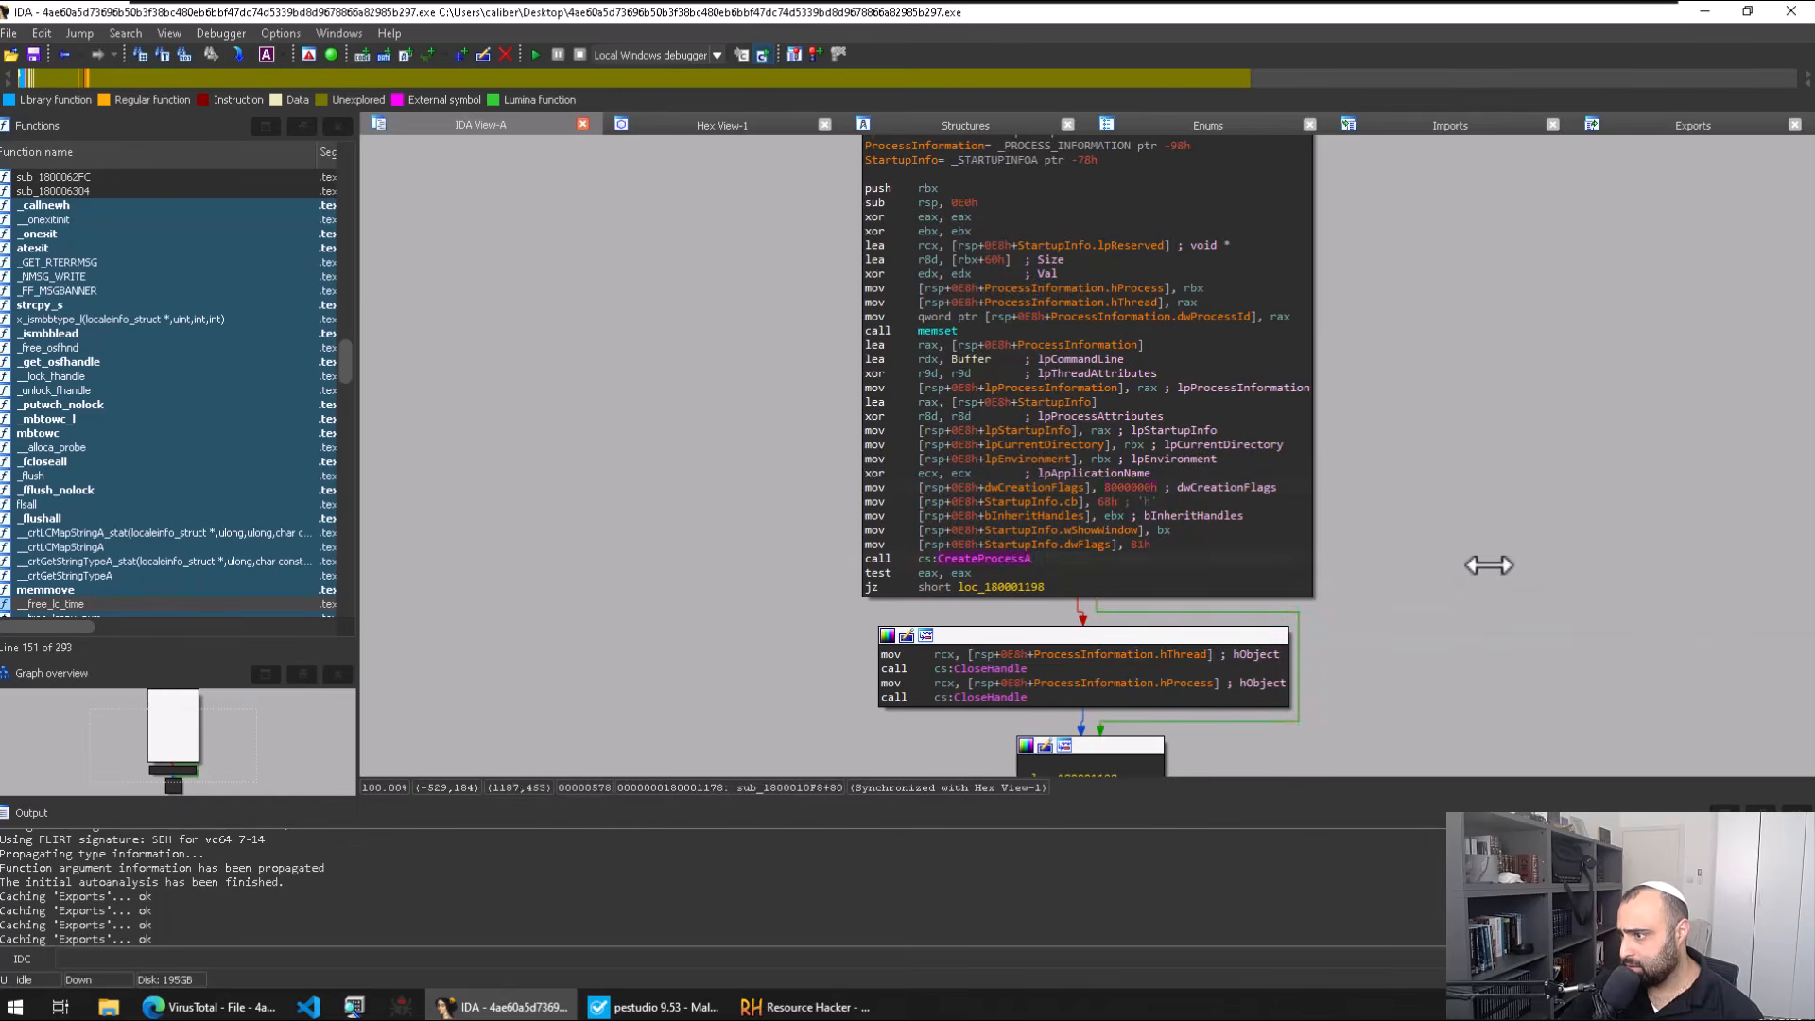
key(Escape)
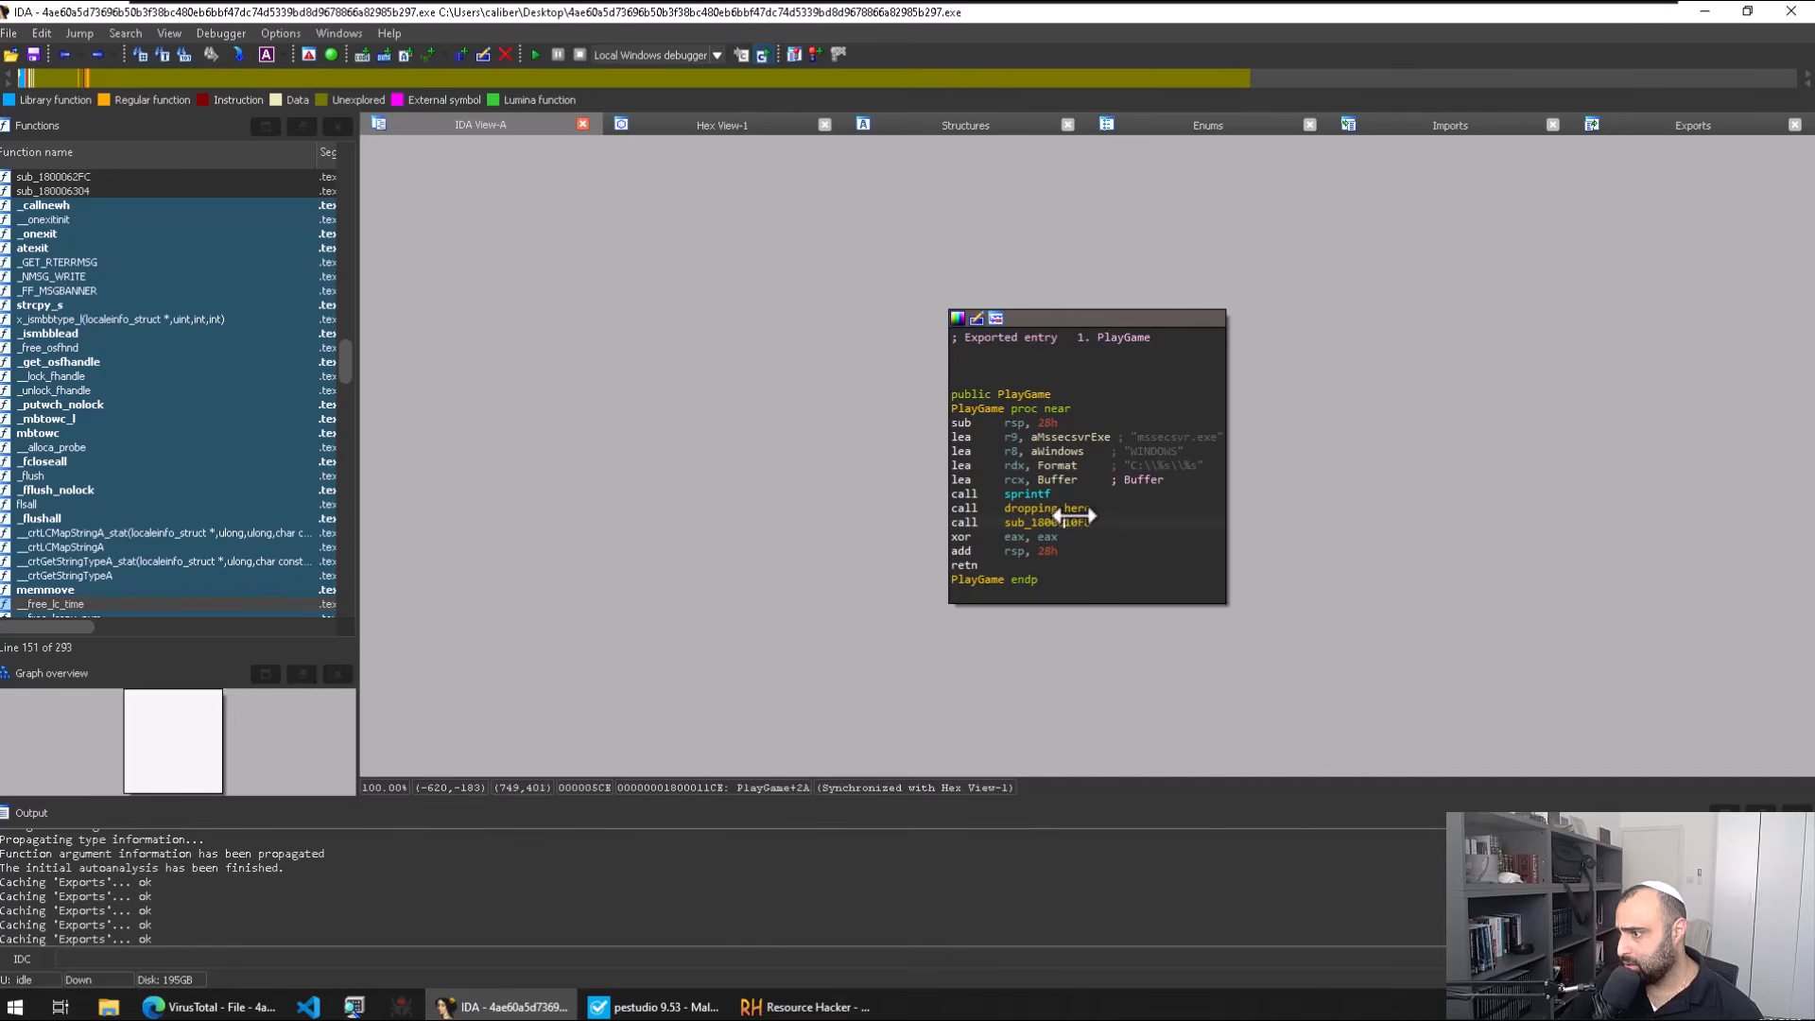
Step: Rename sub_1800010F8 in PlayGame to execution_here
text(n)
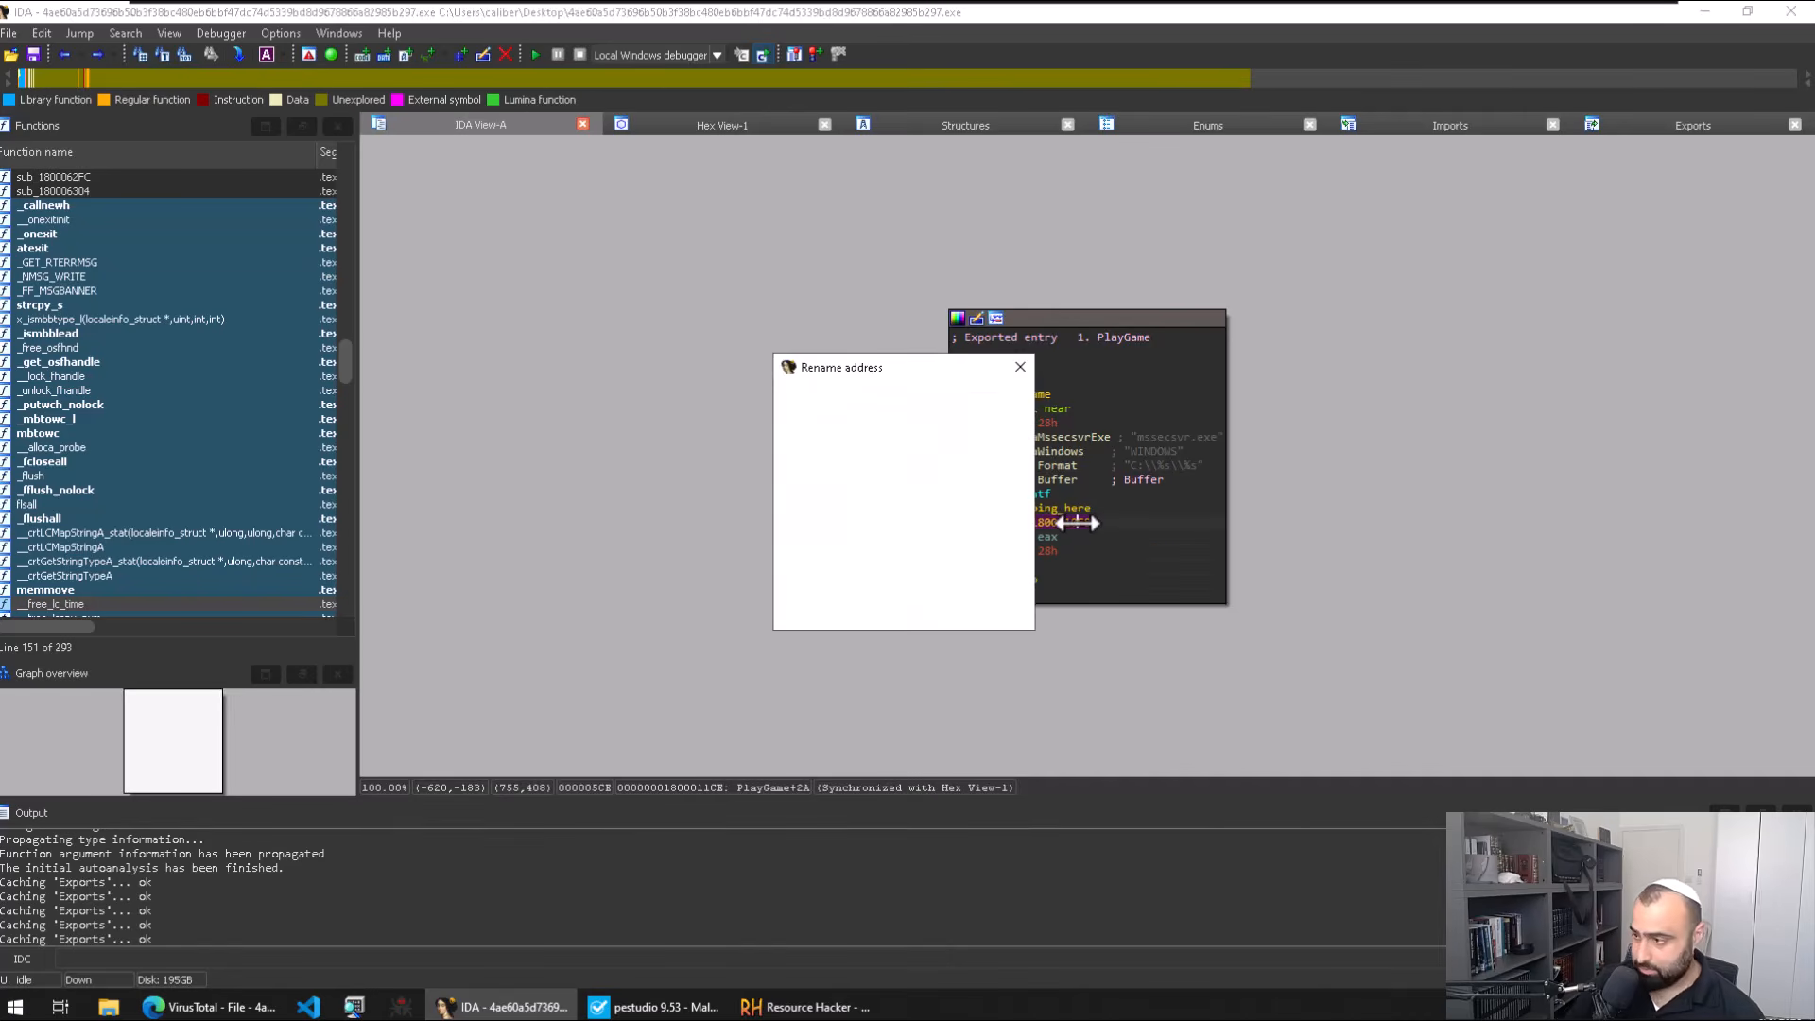
text(execution_here)
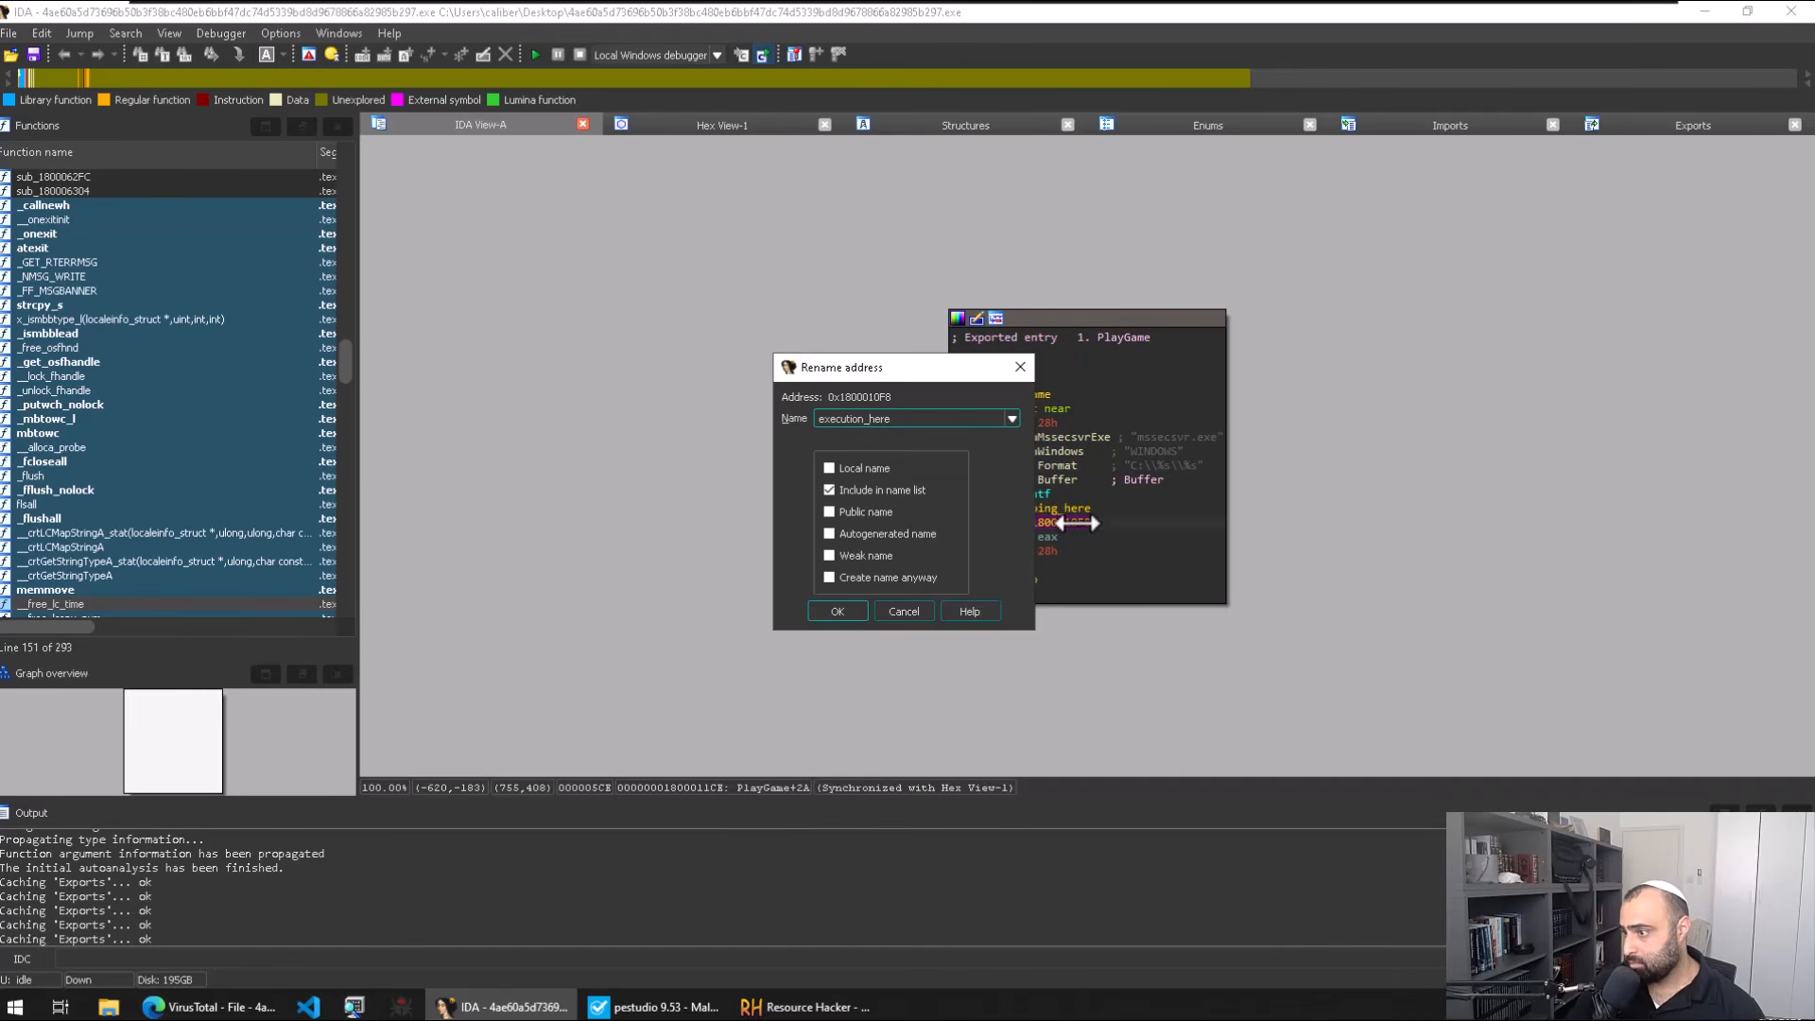
key(Return)
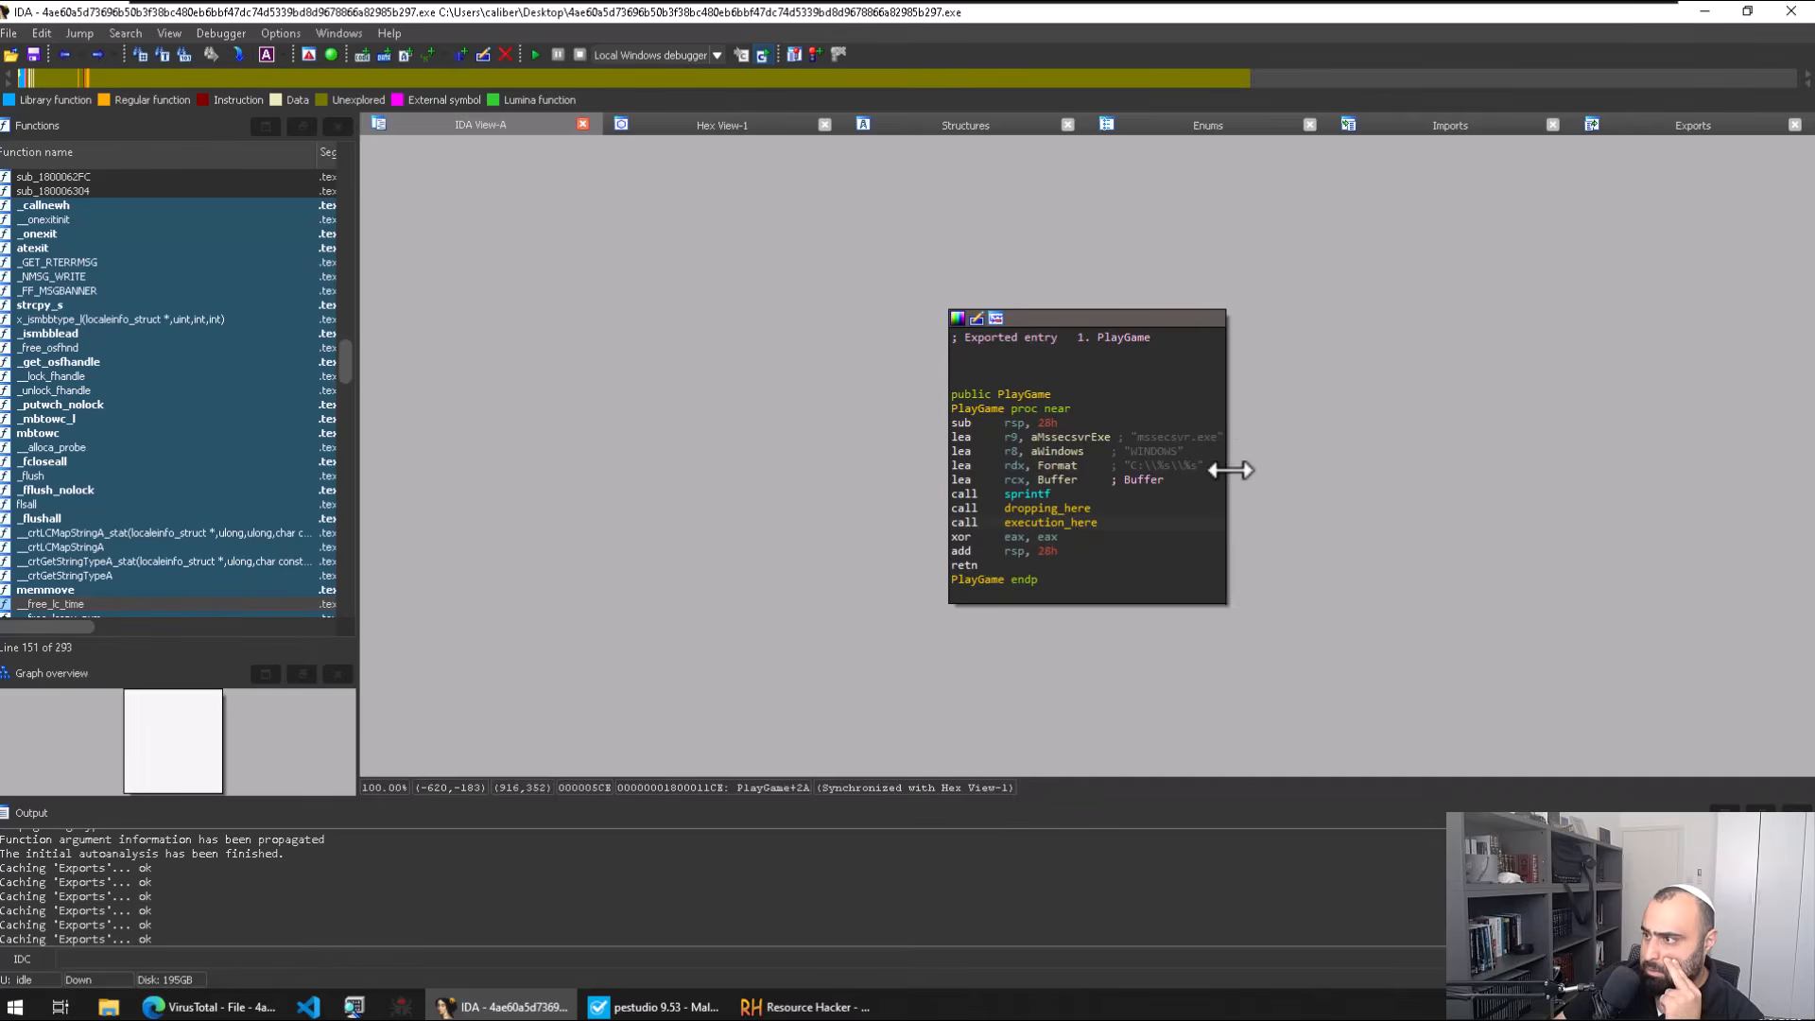
Step: Look over the imported functions list, including SetUnhandledExceptionFilter, then return to PlayGame
click(1494, 128)
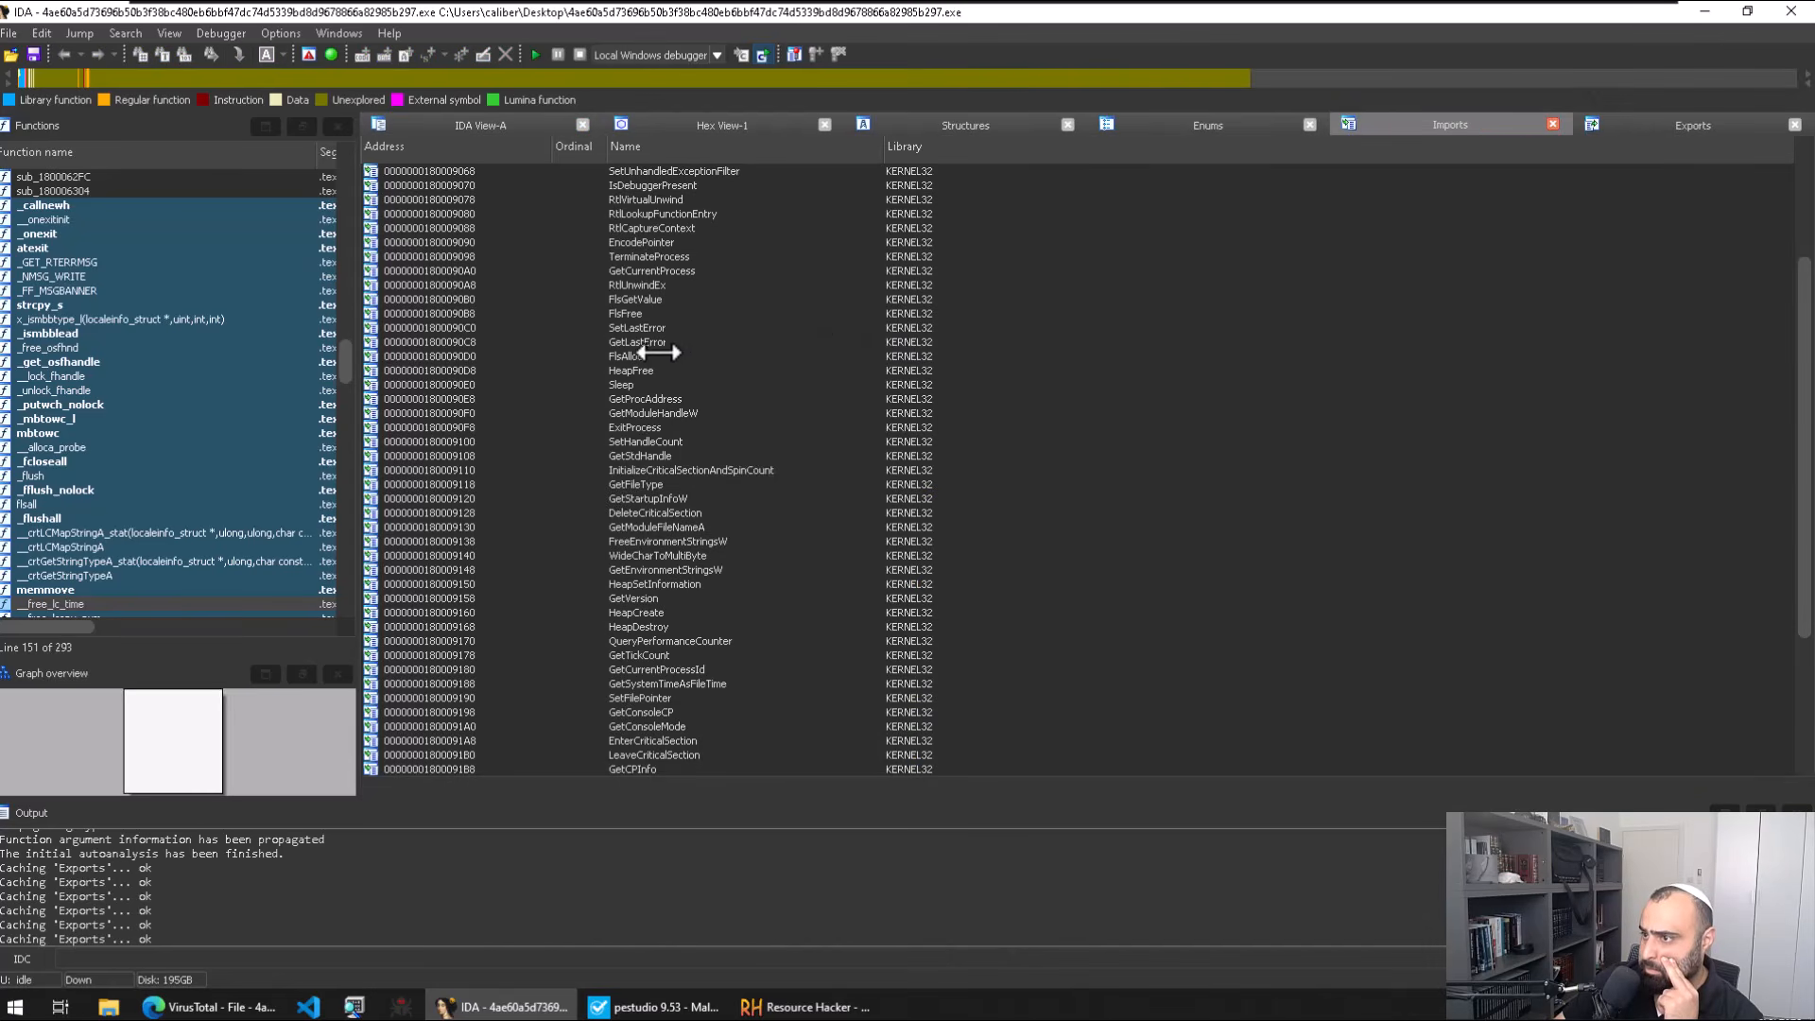
scroll(719, 327, up, 2)
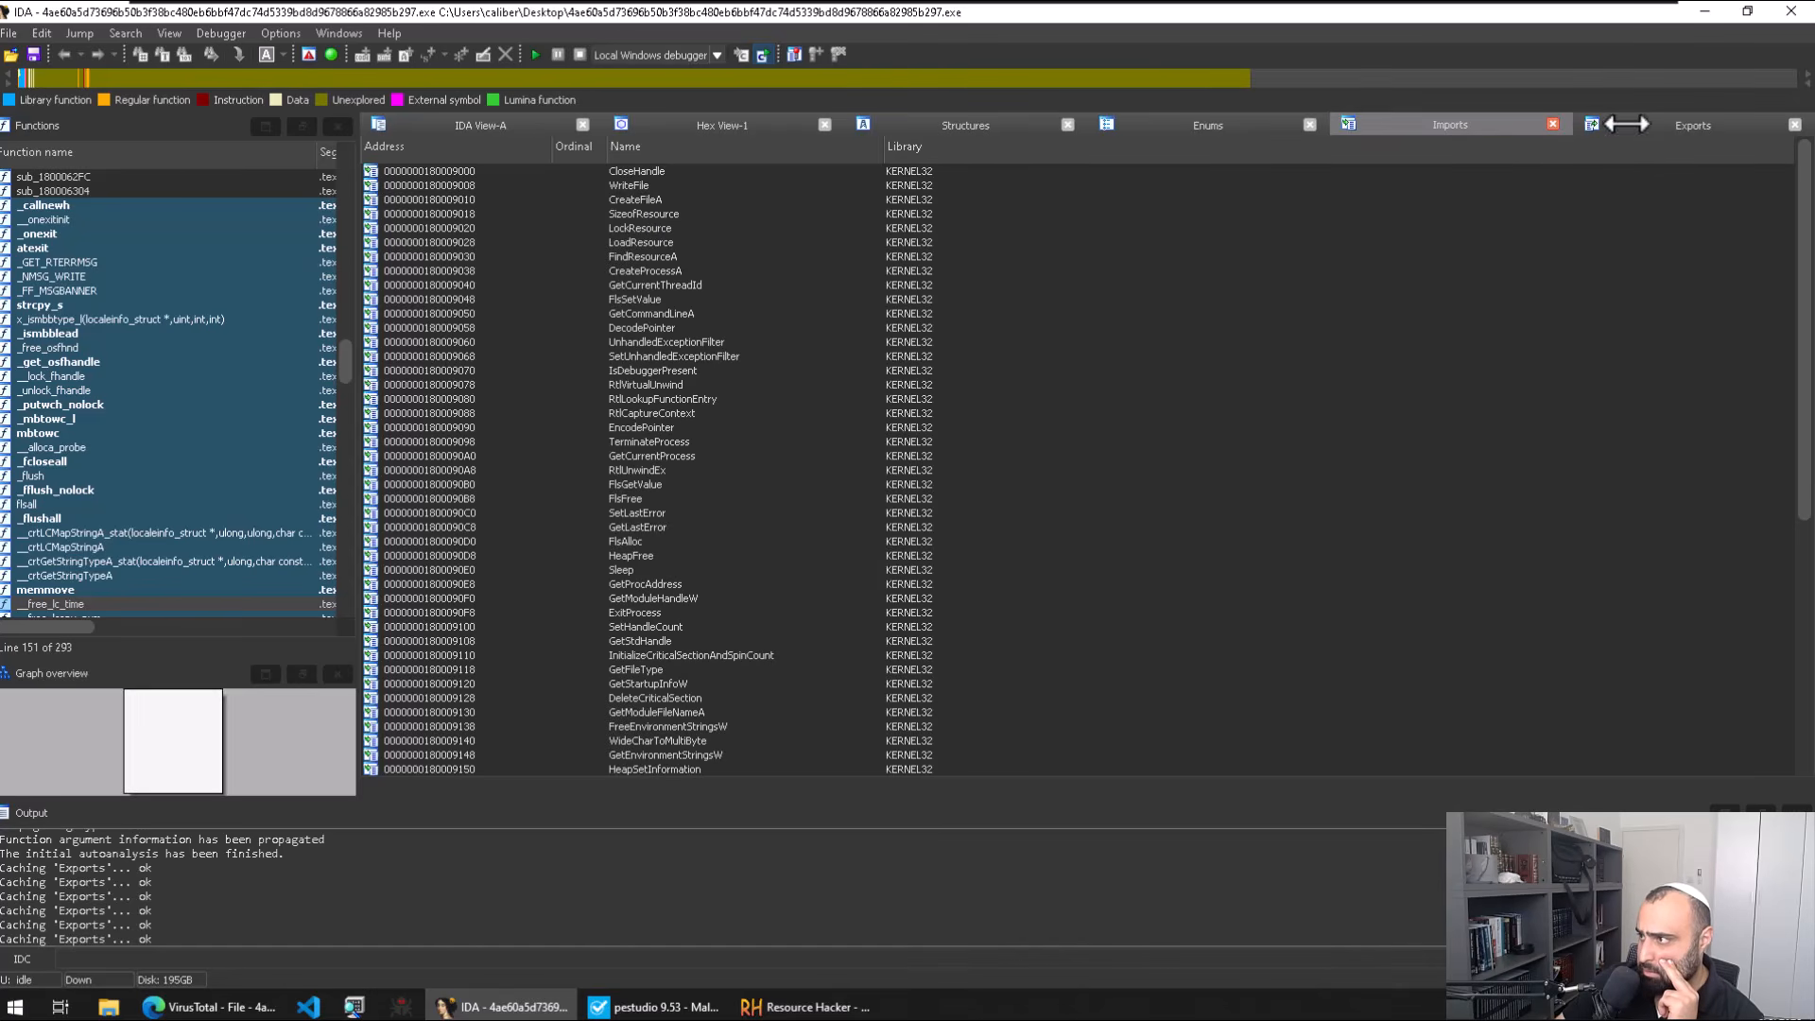
click(874, 357)
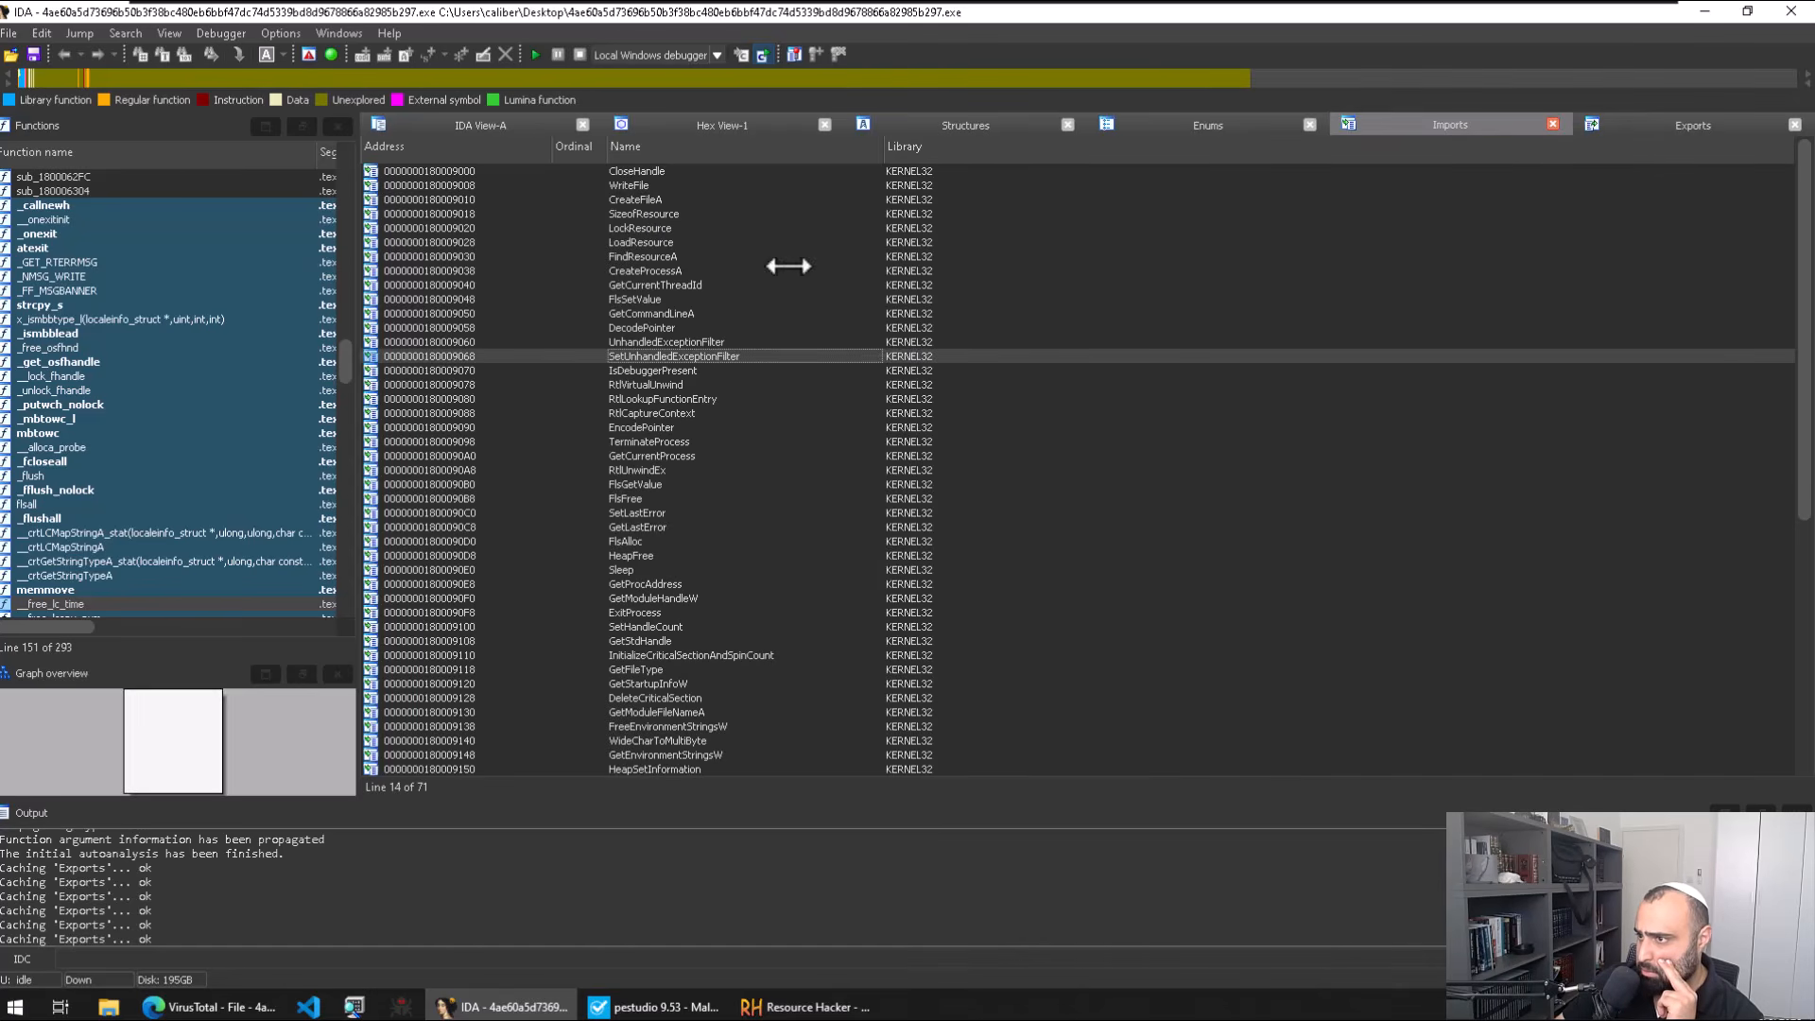
click(481, 123)
Step: In dropping_here, check cross-references to LoadResource, LockResource and FindResourceA
double_click(1045, 507)
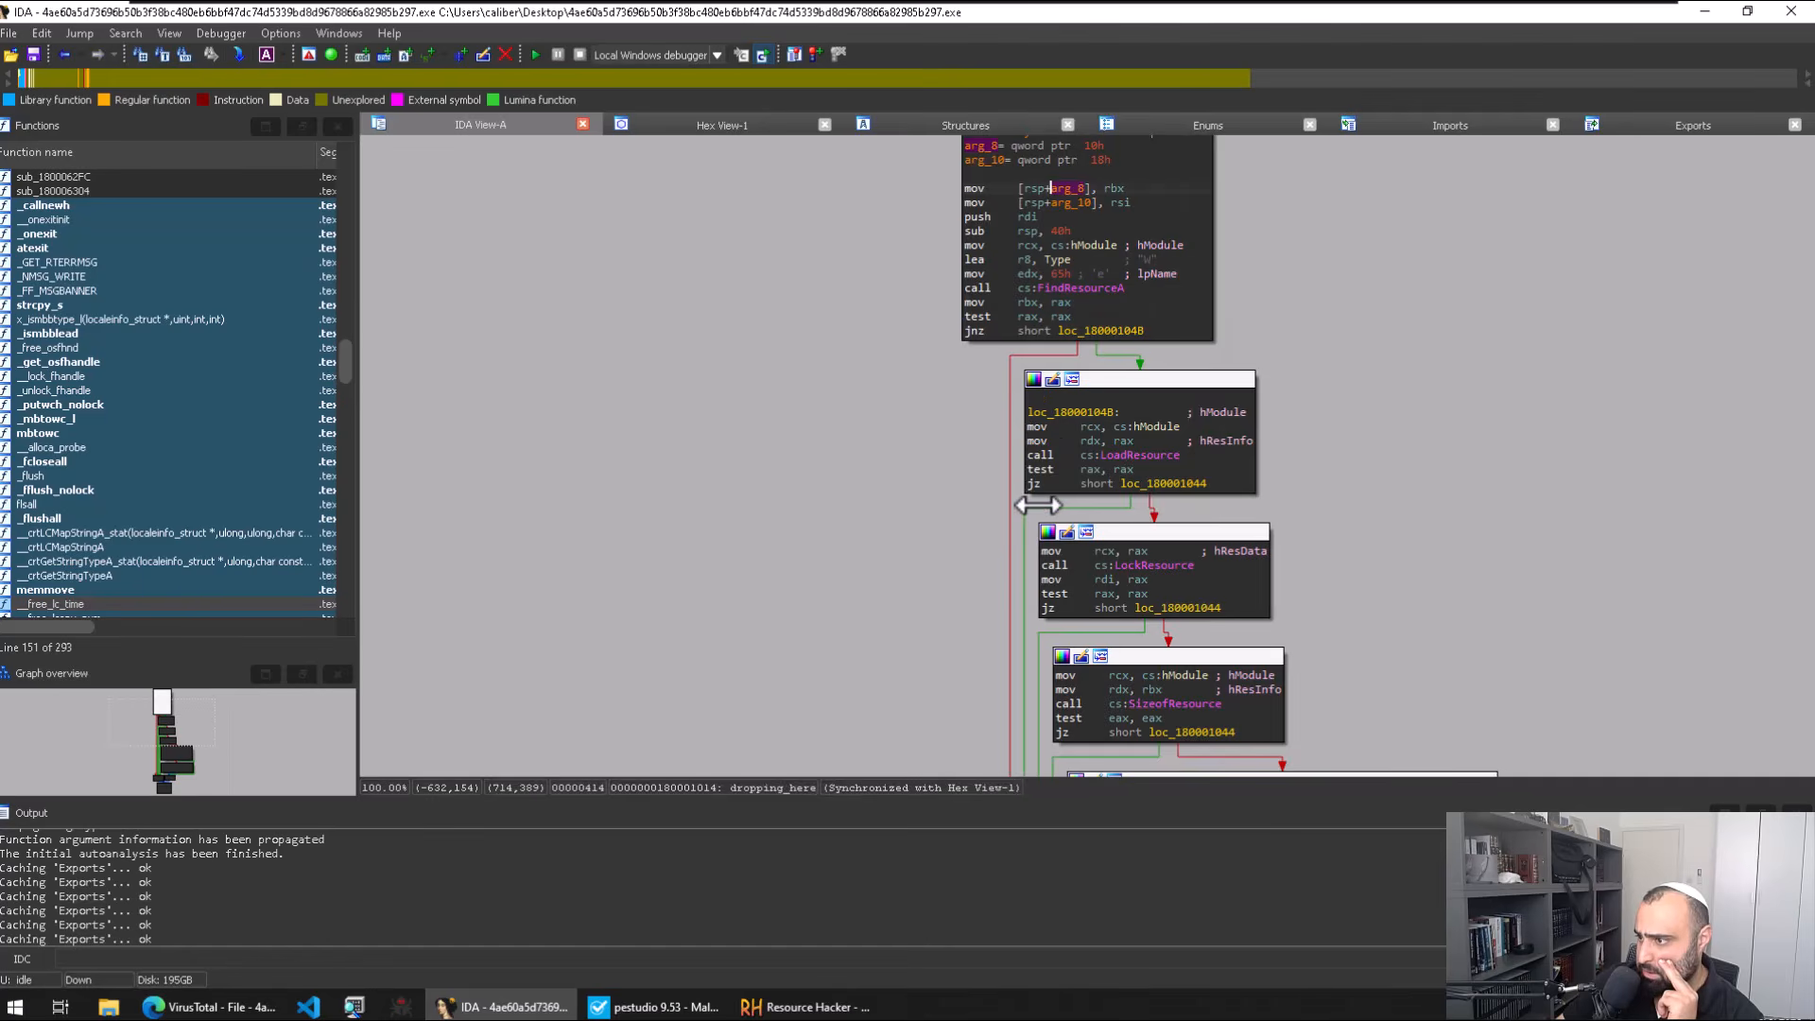
mouse_move(1111, 451)
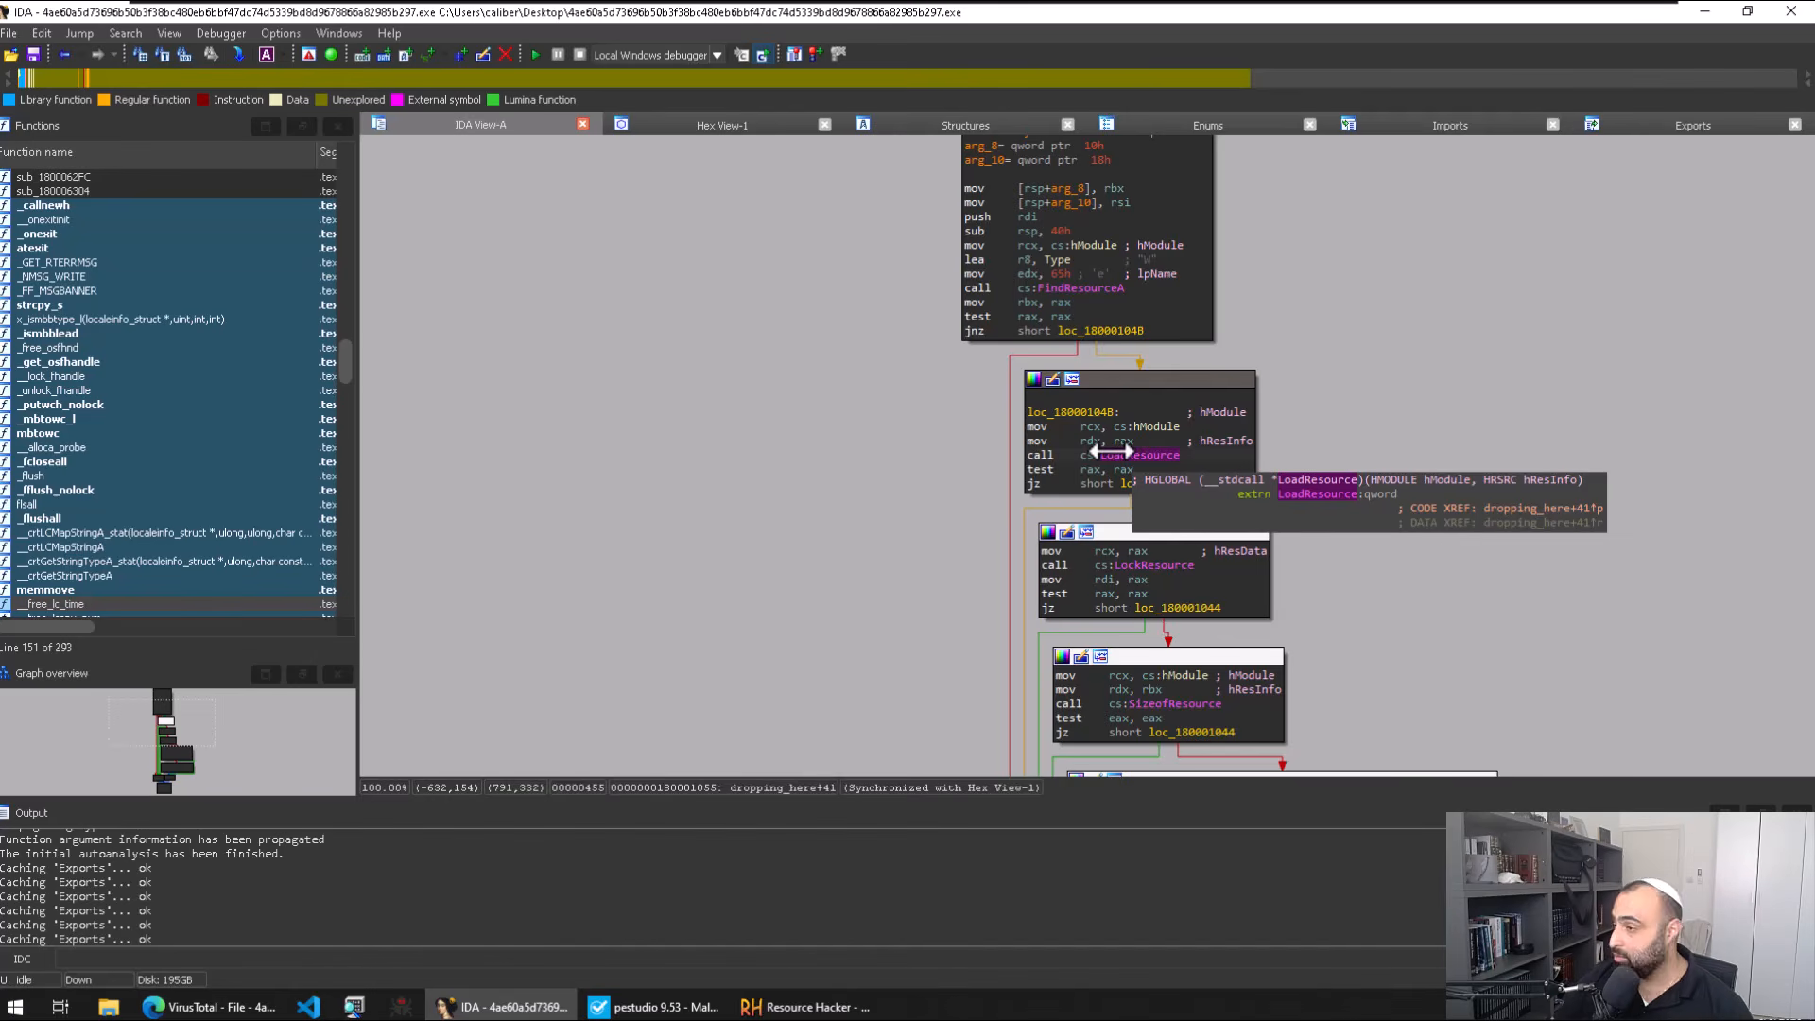
key(x)
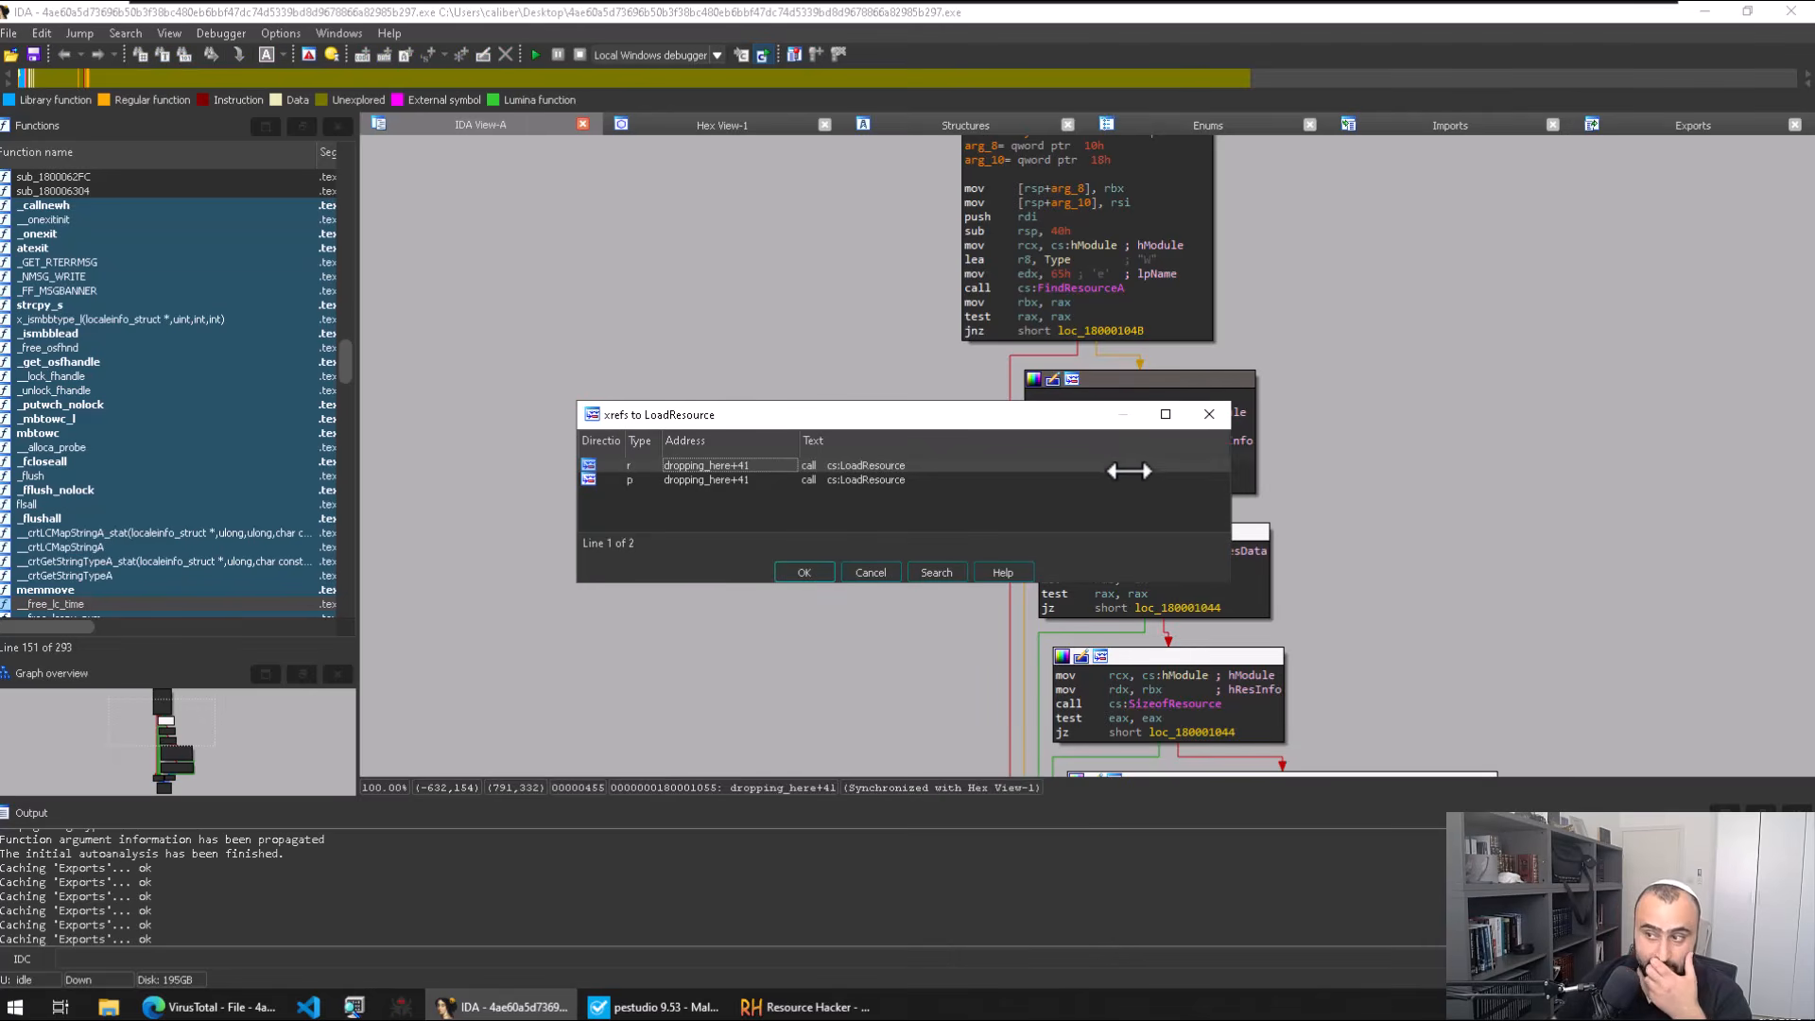
click(1015, 479)
double_click(1016, 480)
click(1185, 565)
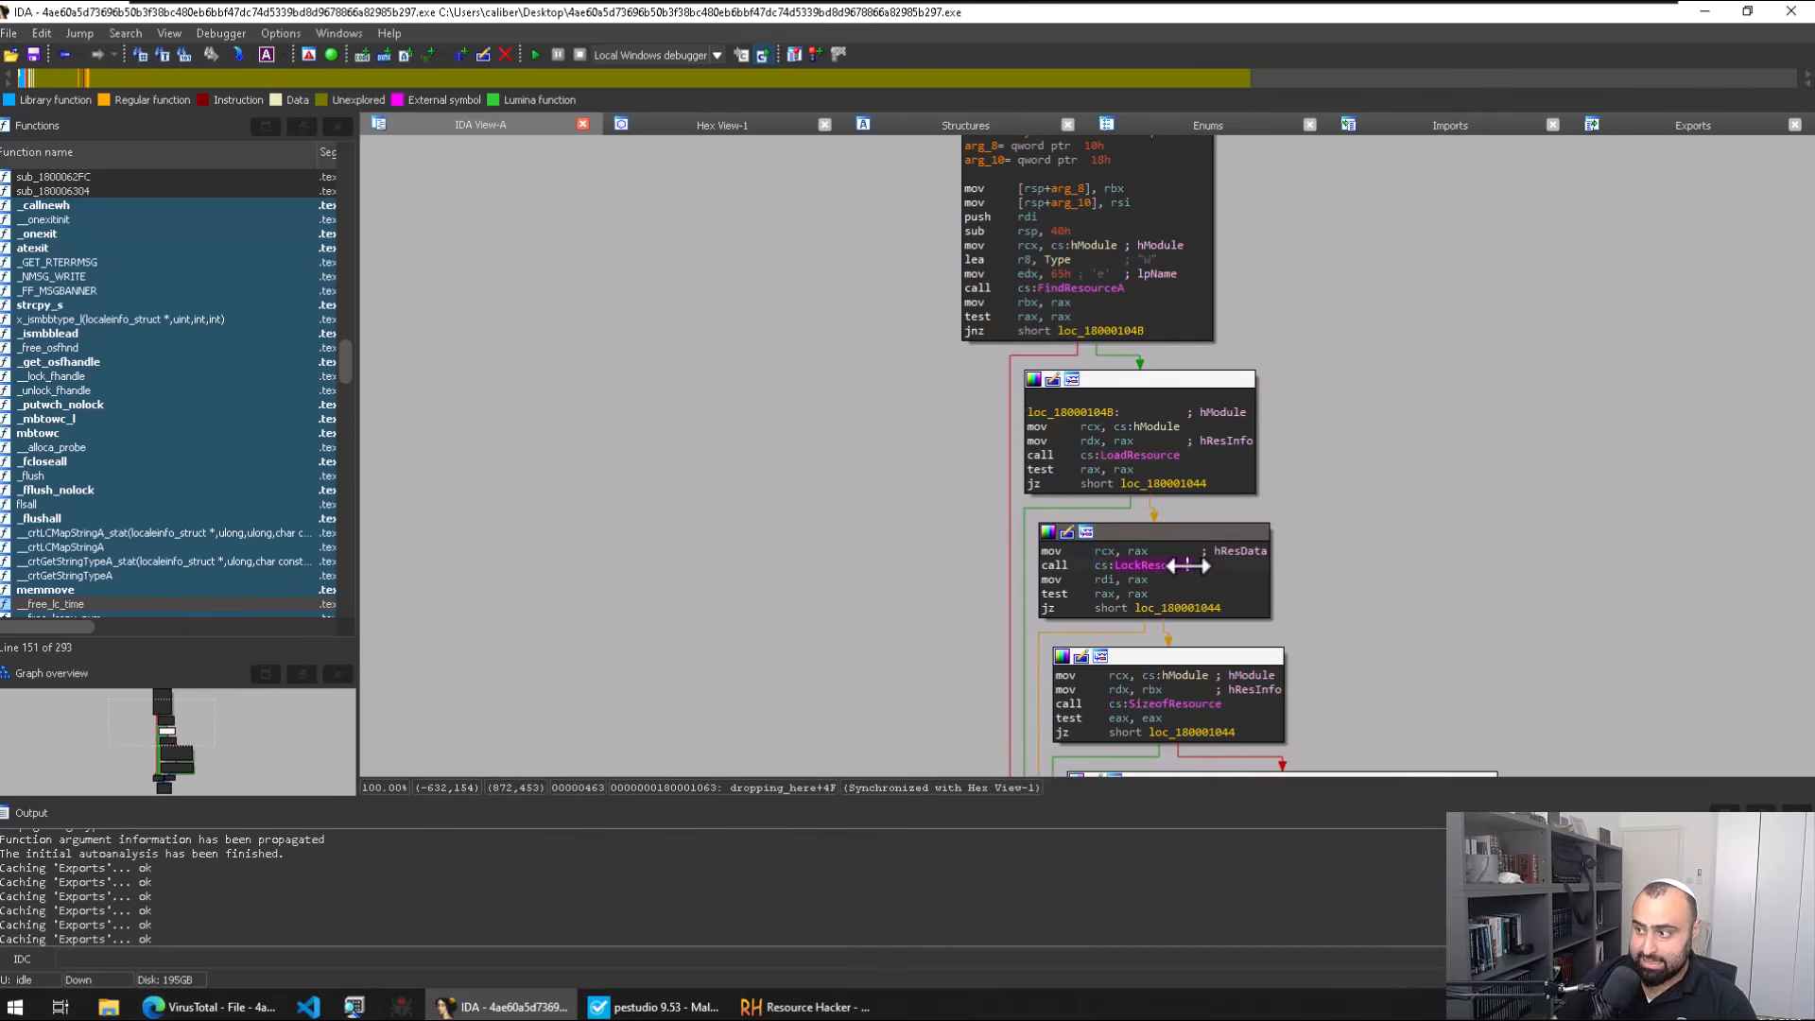
key(x)
key(Escape)
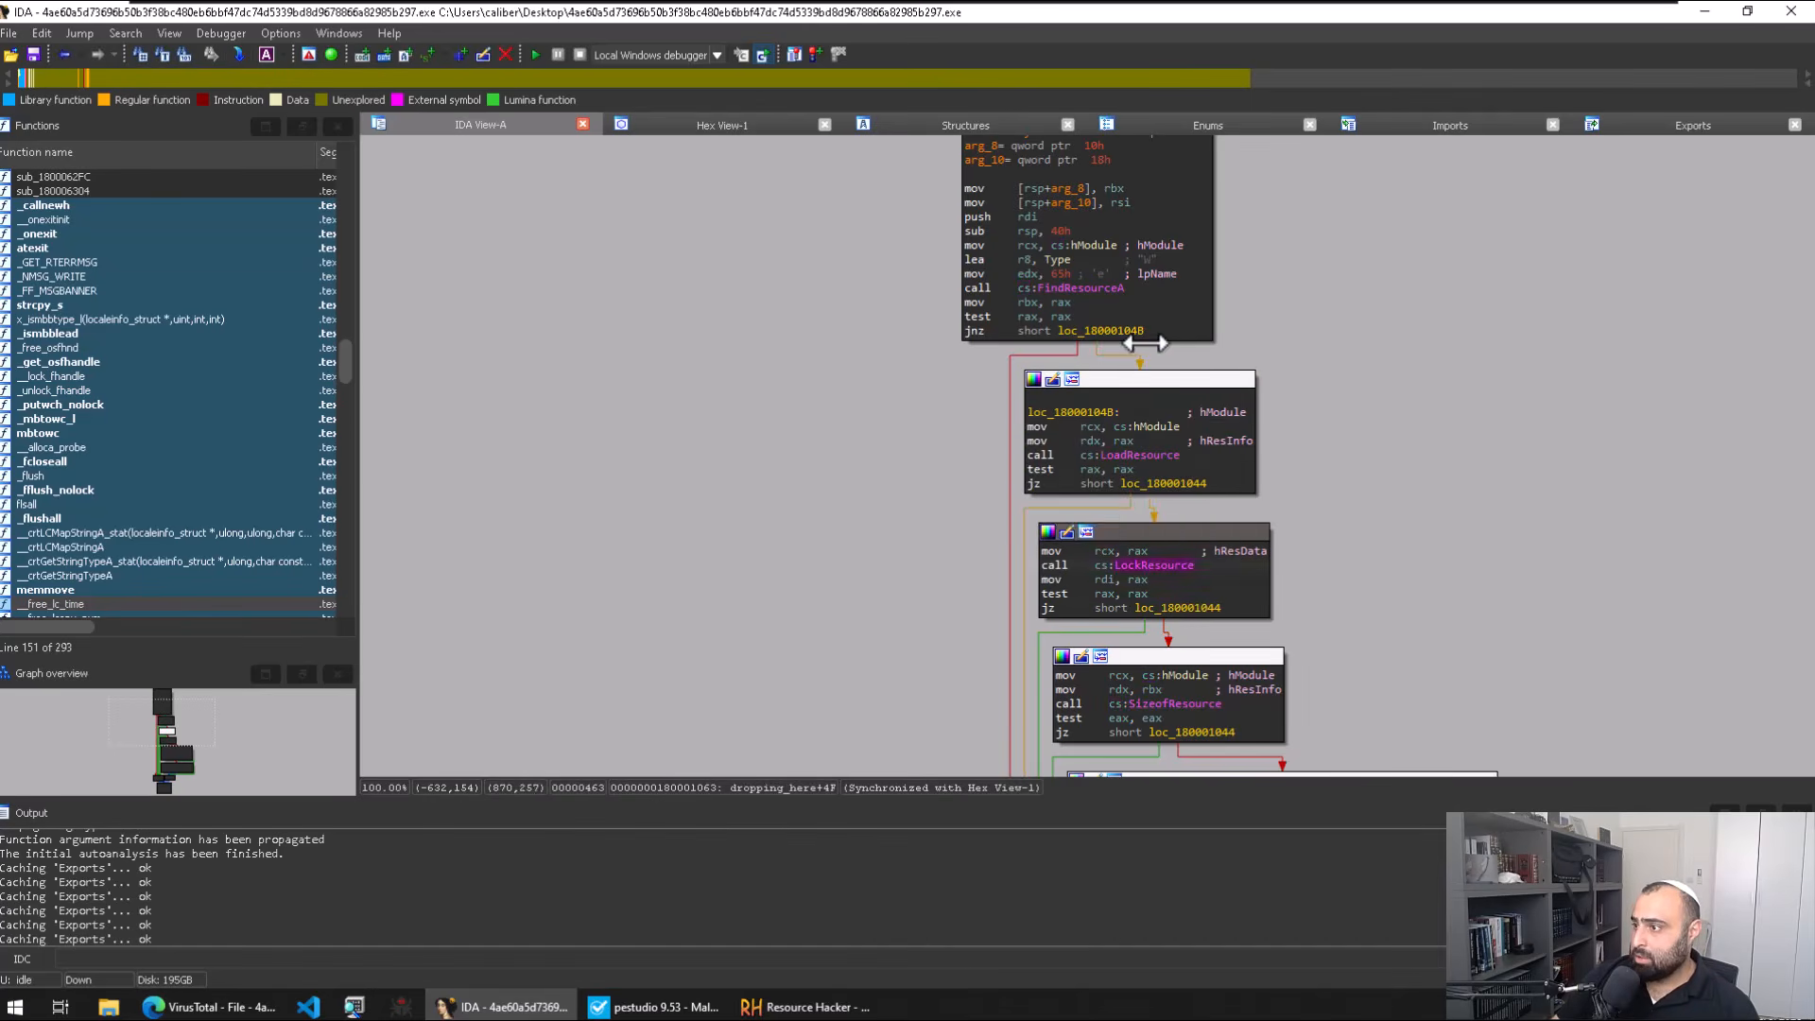
click(1071, 288)
key(x)
key(Return)
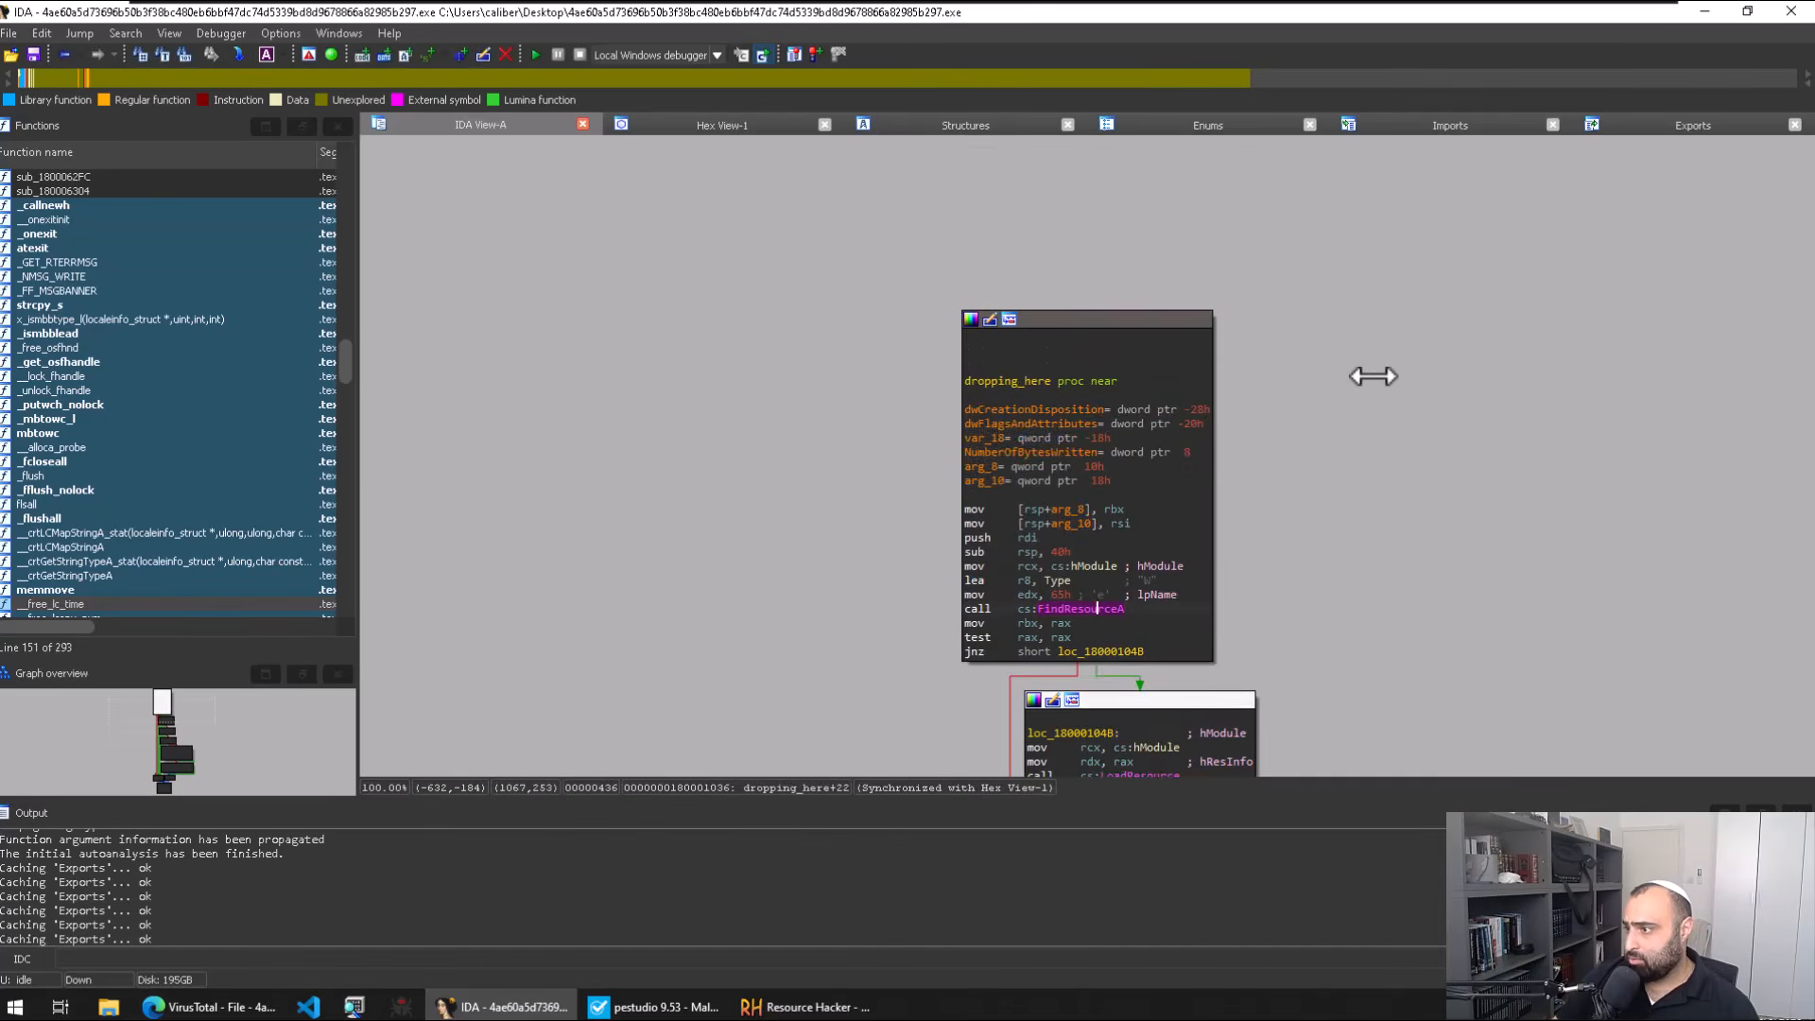
Step: Close the earlier Resource Hacker window, return to PlayGame, and open Windows Start search
click(808, 1006)
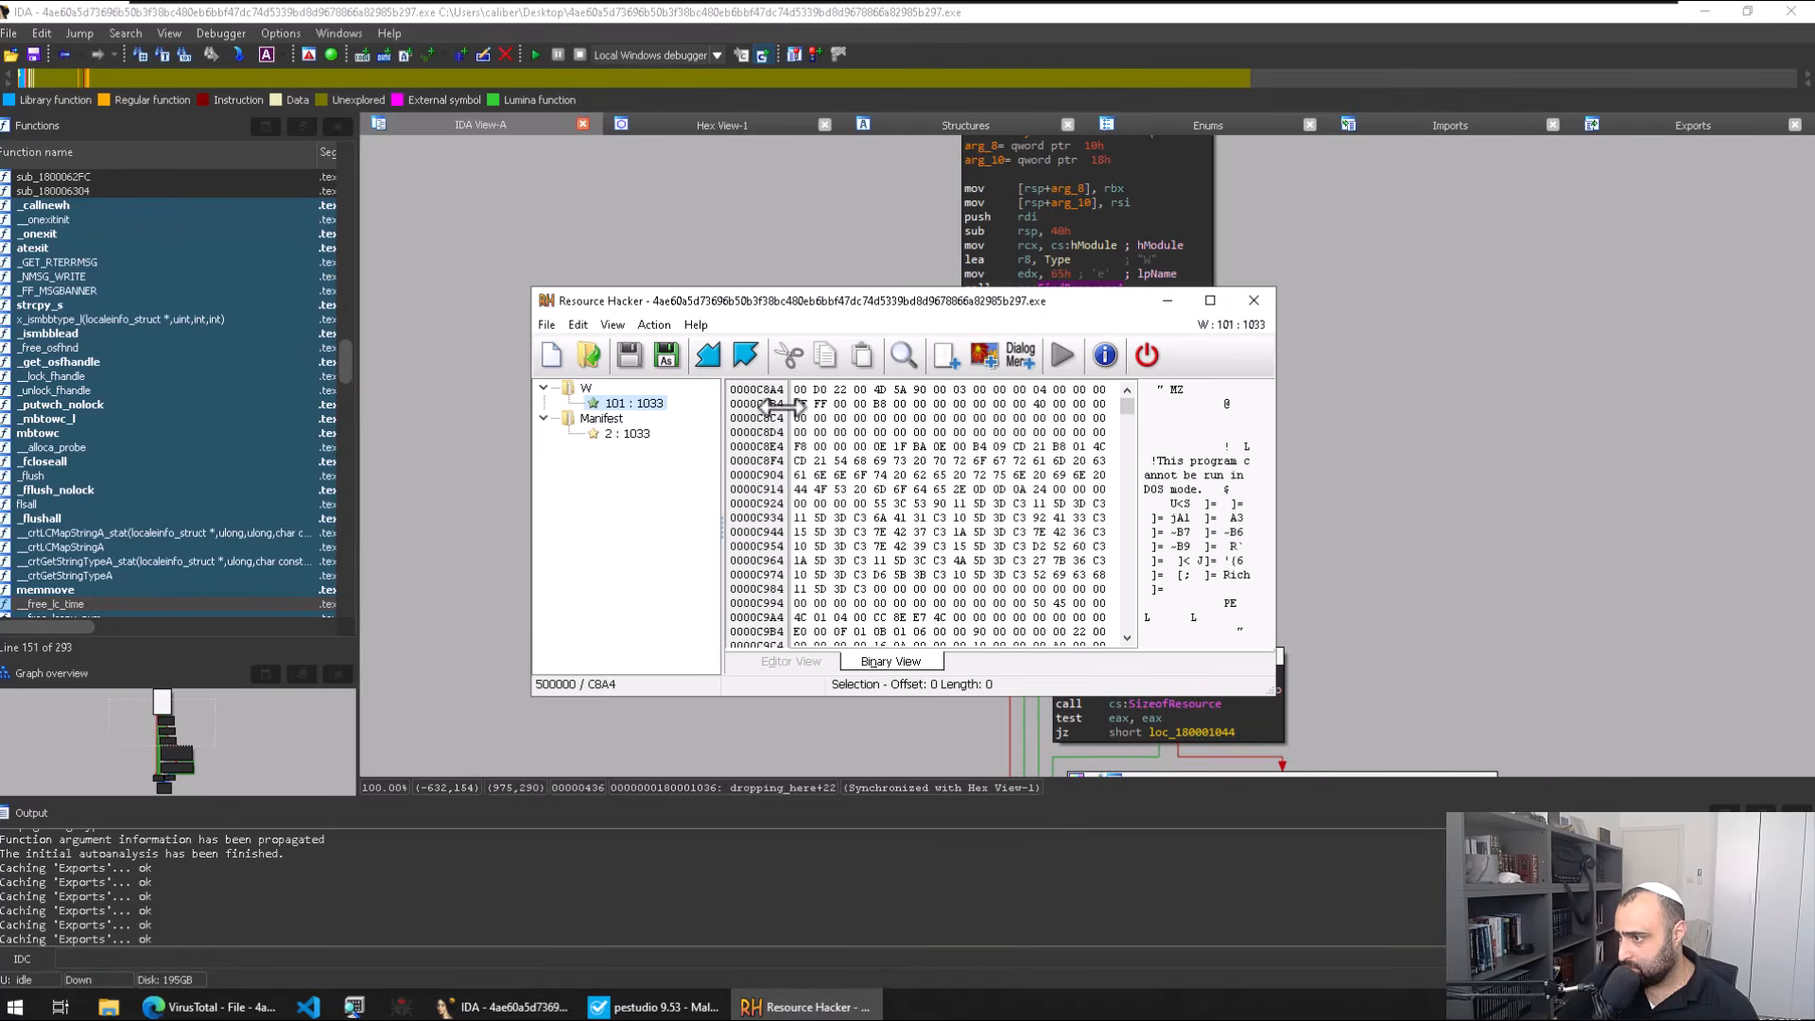
click(1272, 303)
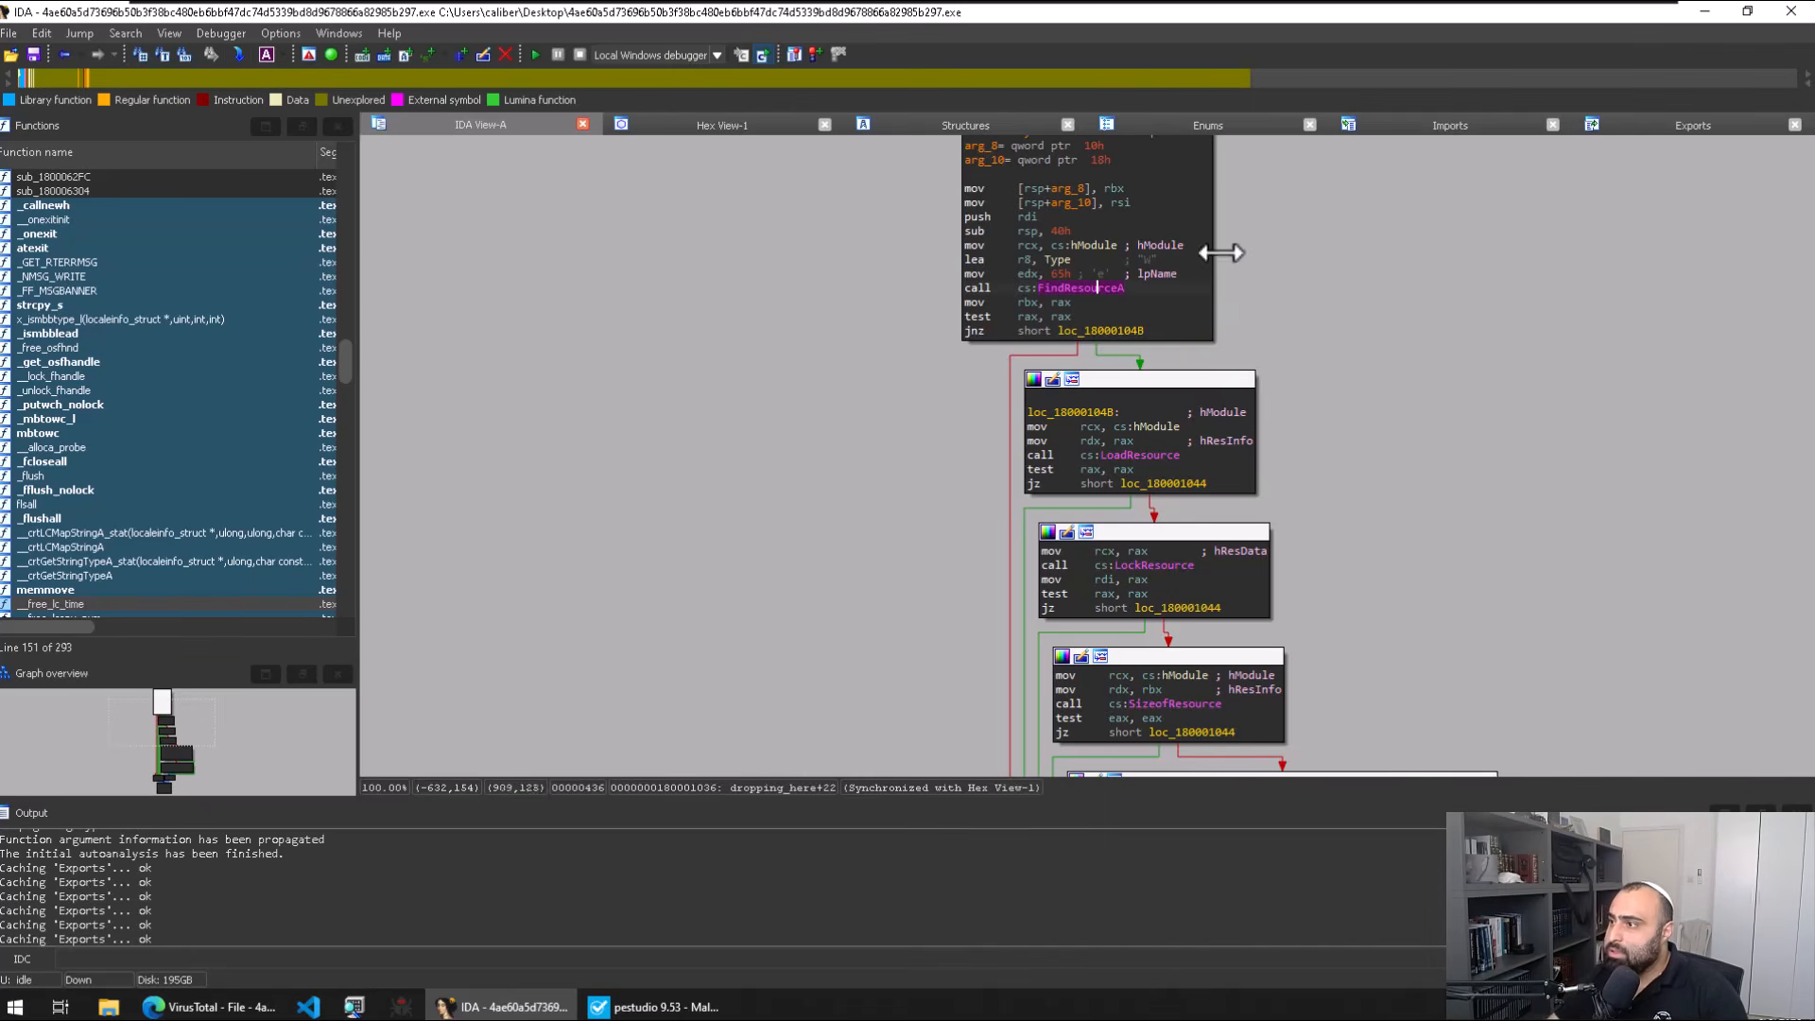
key(Escape)
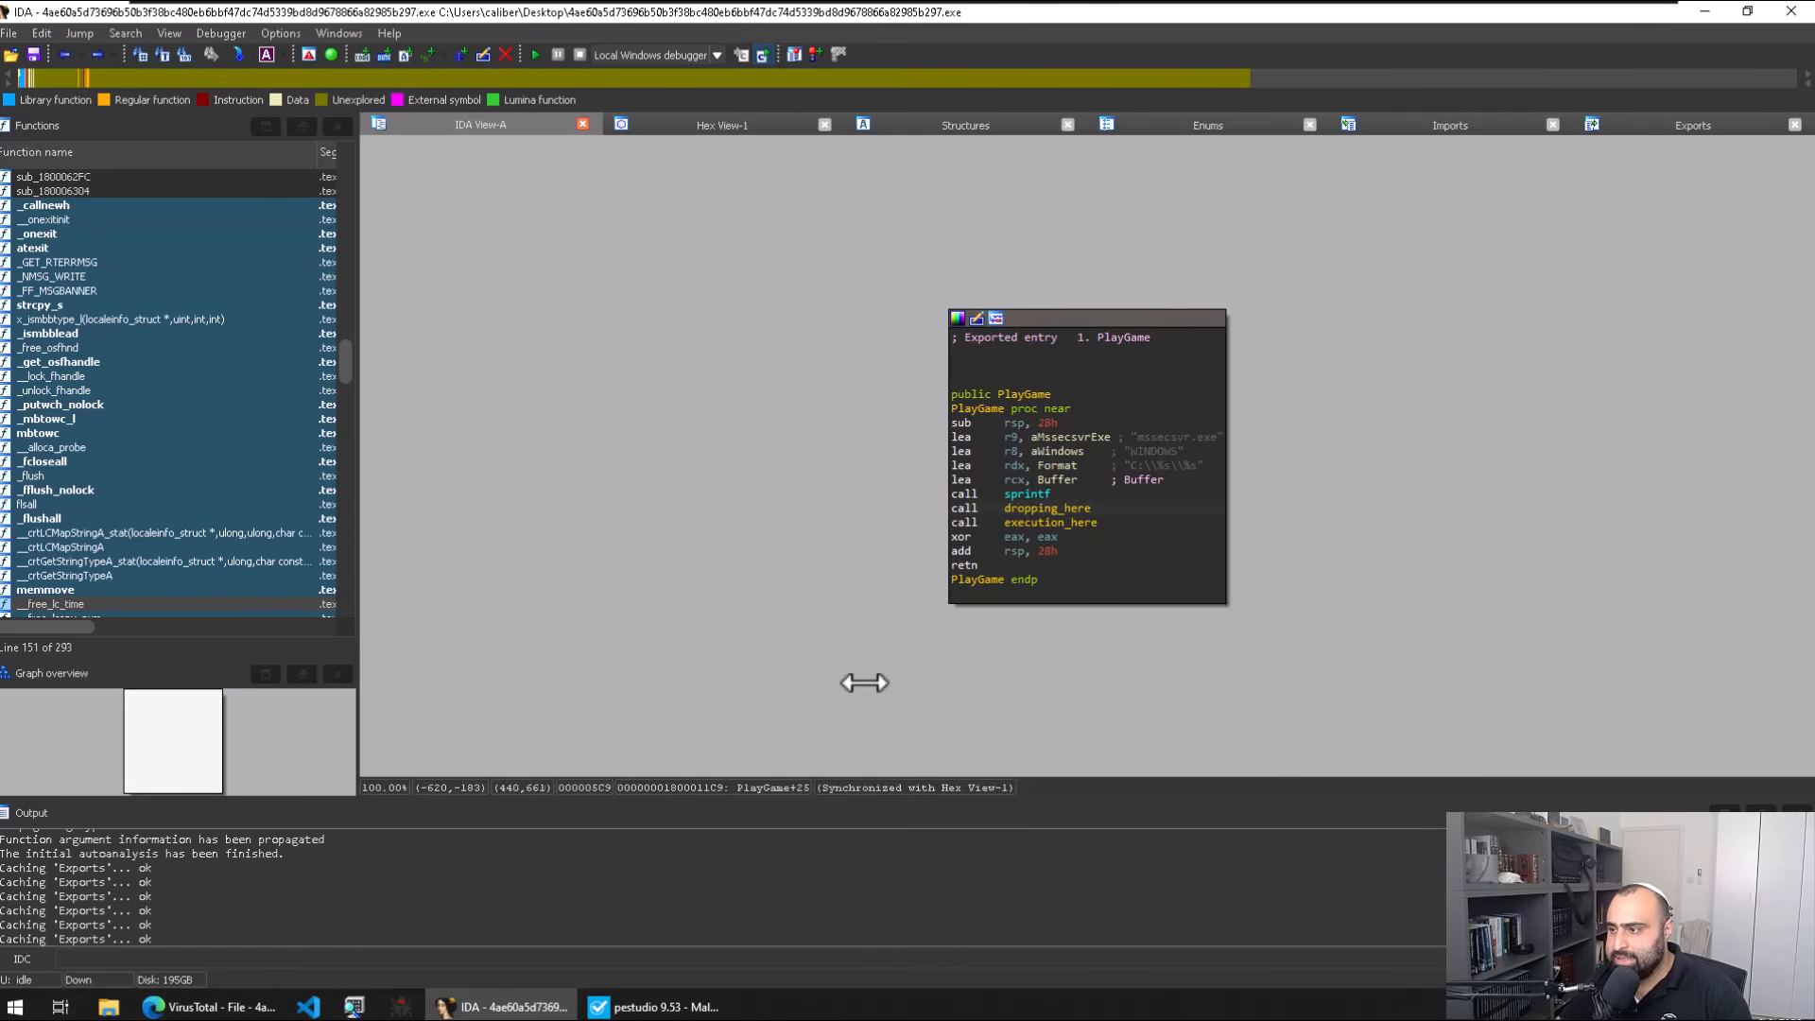
key(super)
Step: Launch Resource Hacker and load the malware DLL from the desktop into it
text(res)
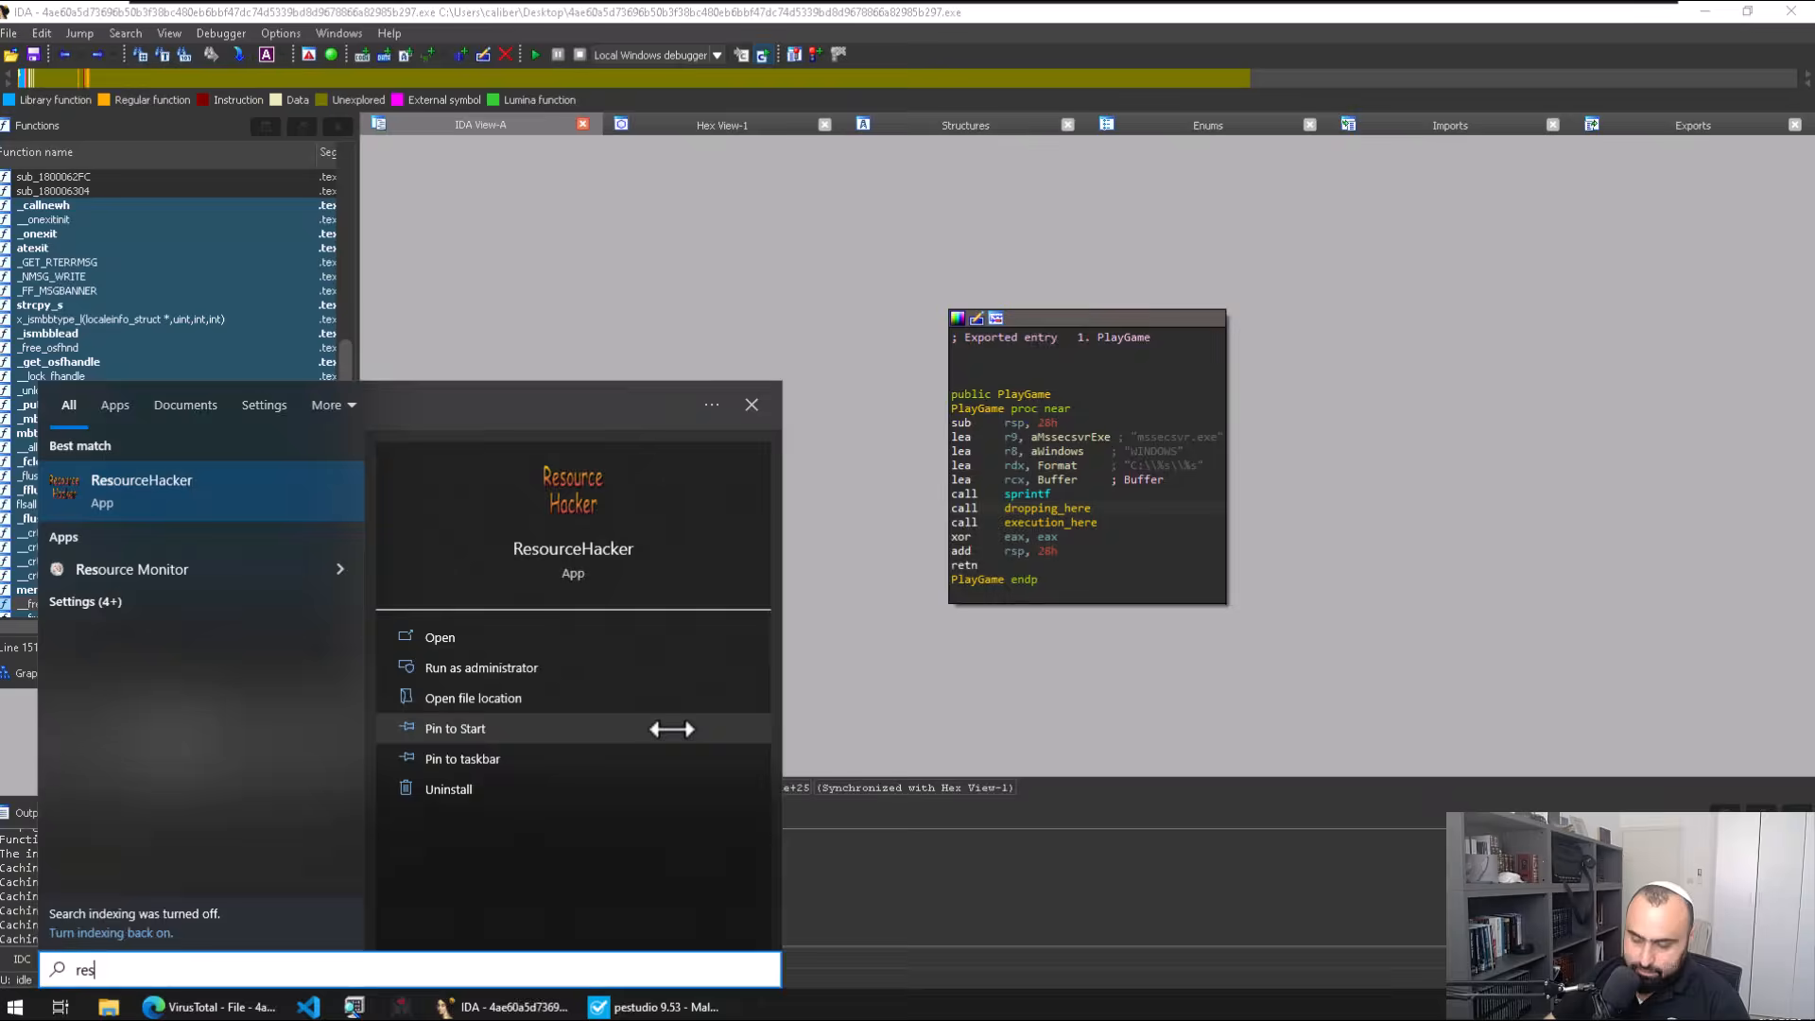
key(Return)
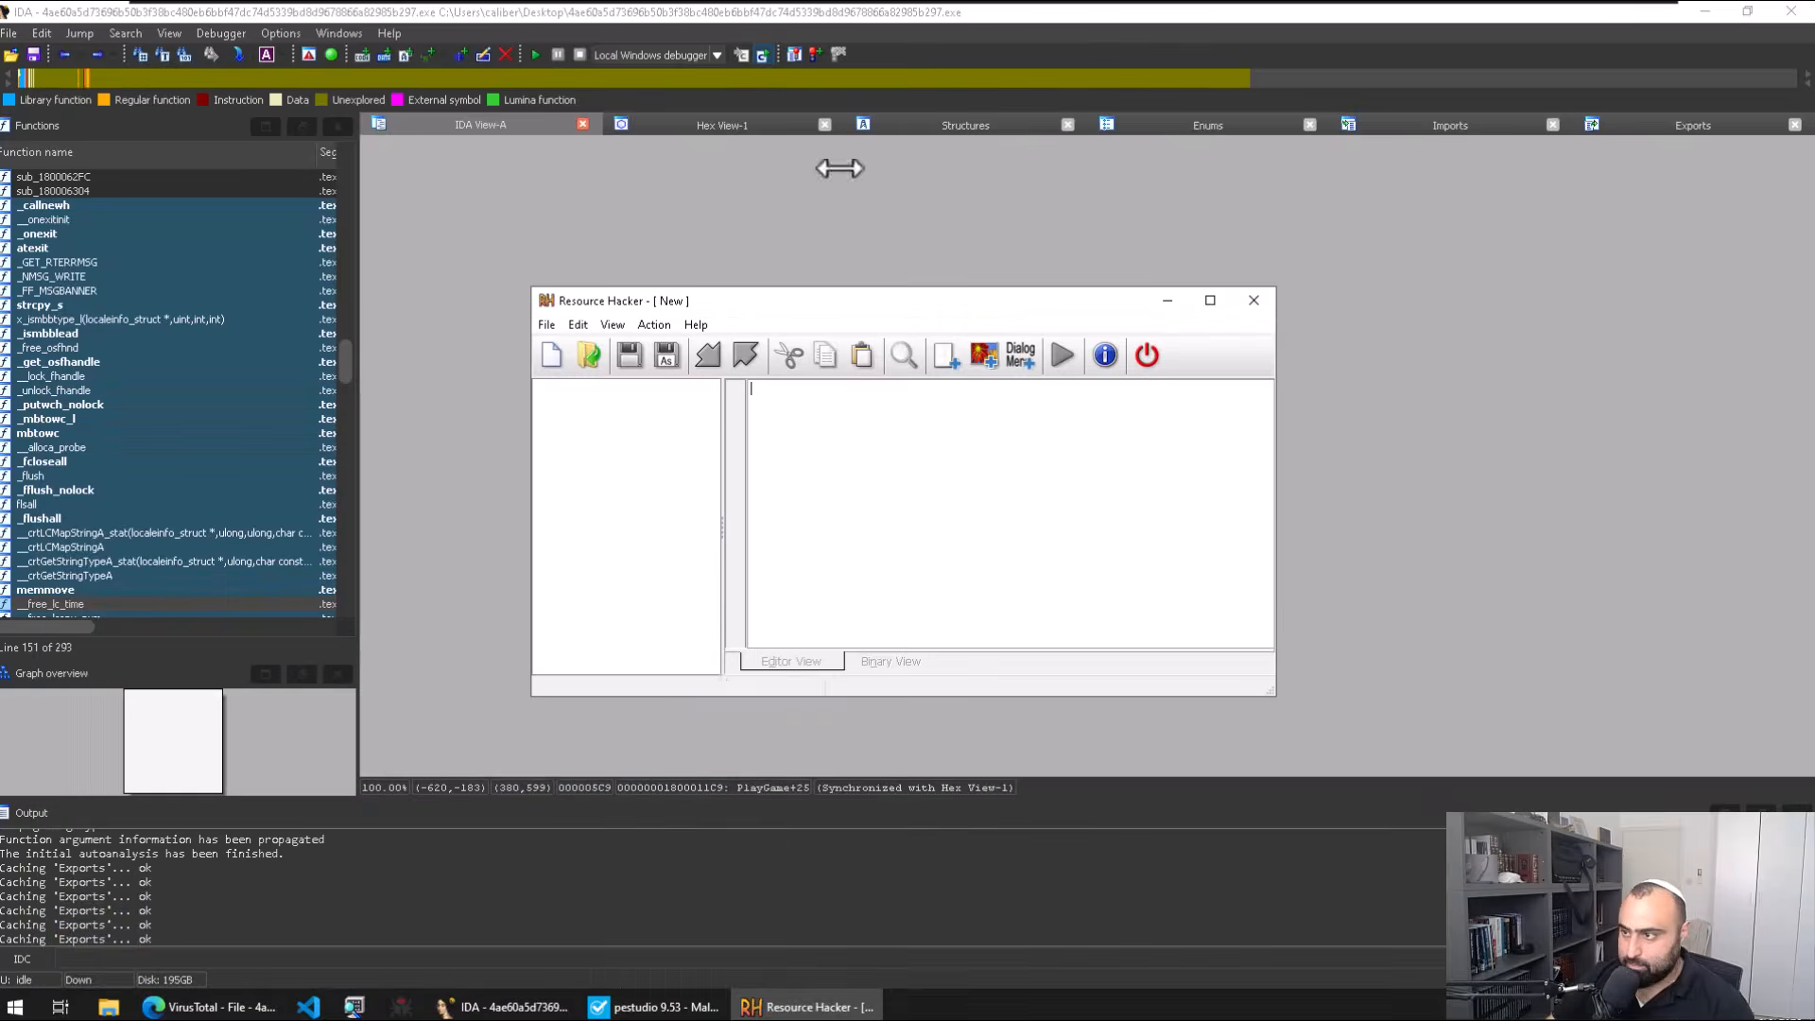
click(1704, 12)
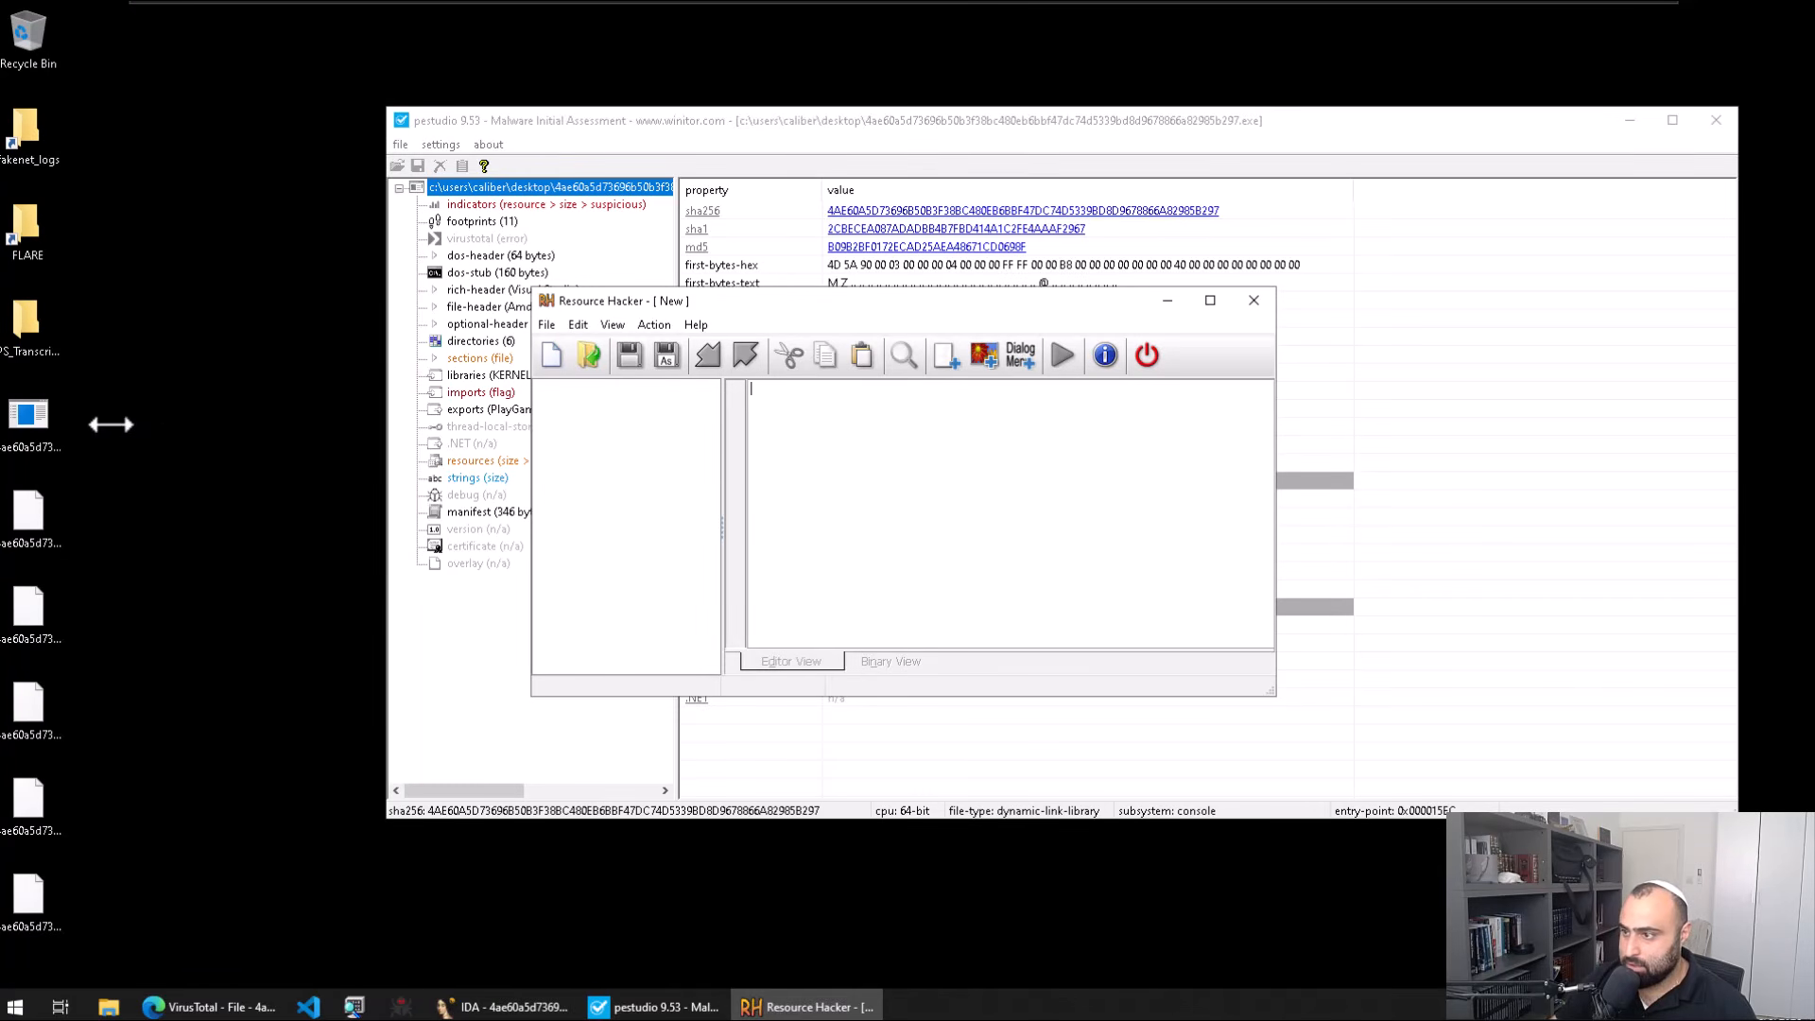
click(31, 425)
drag(32, 425, 636, 490)
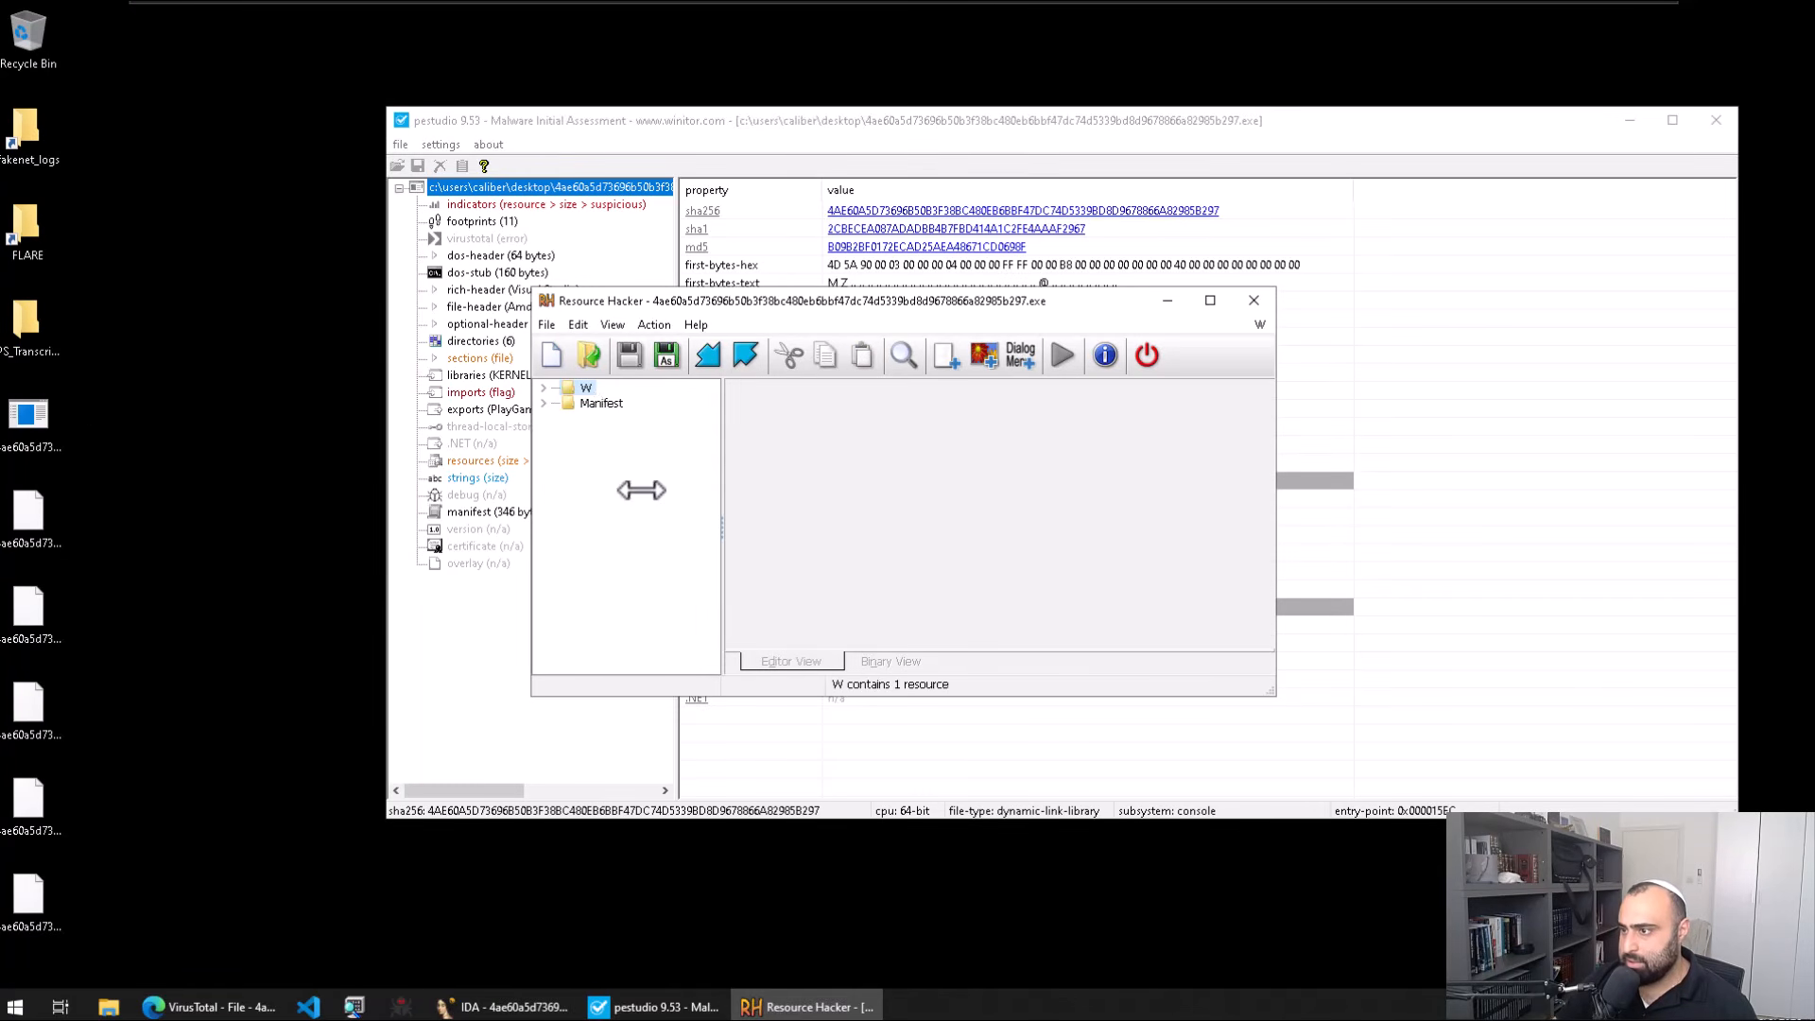
Step: Expand W > 101 : 1033 and browse its binary data showing the embedded MZ executable
double_click(586, 388)
click(612, 402)
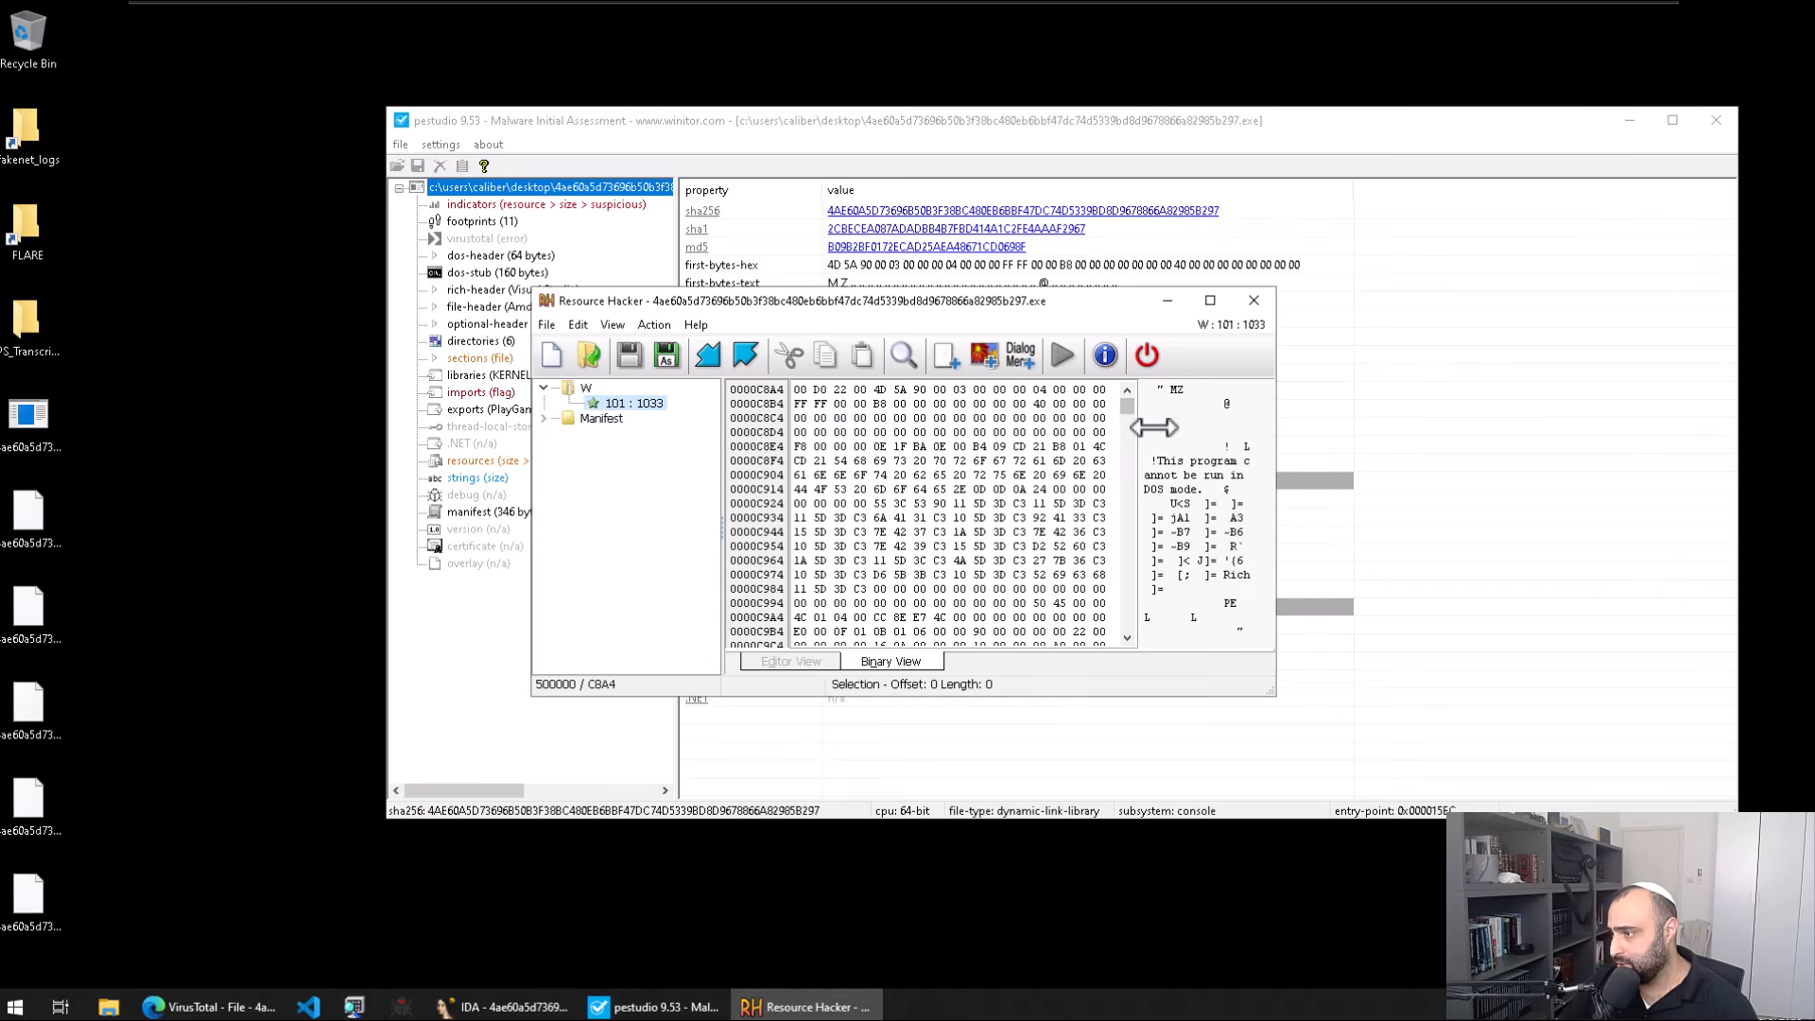
scroll(1148, 474, down, 1)
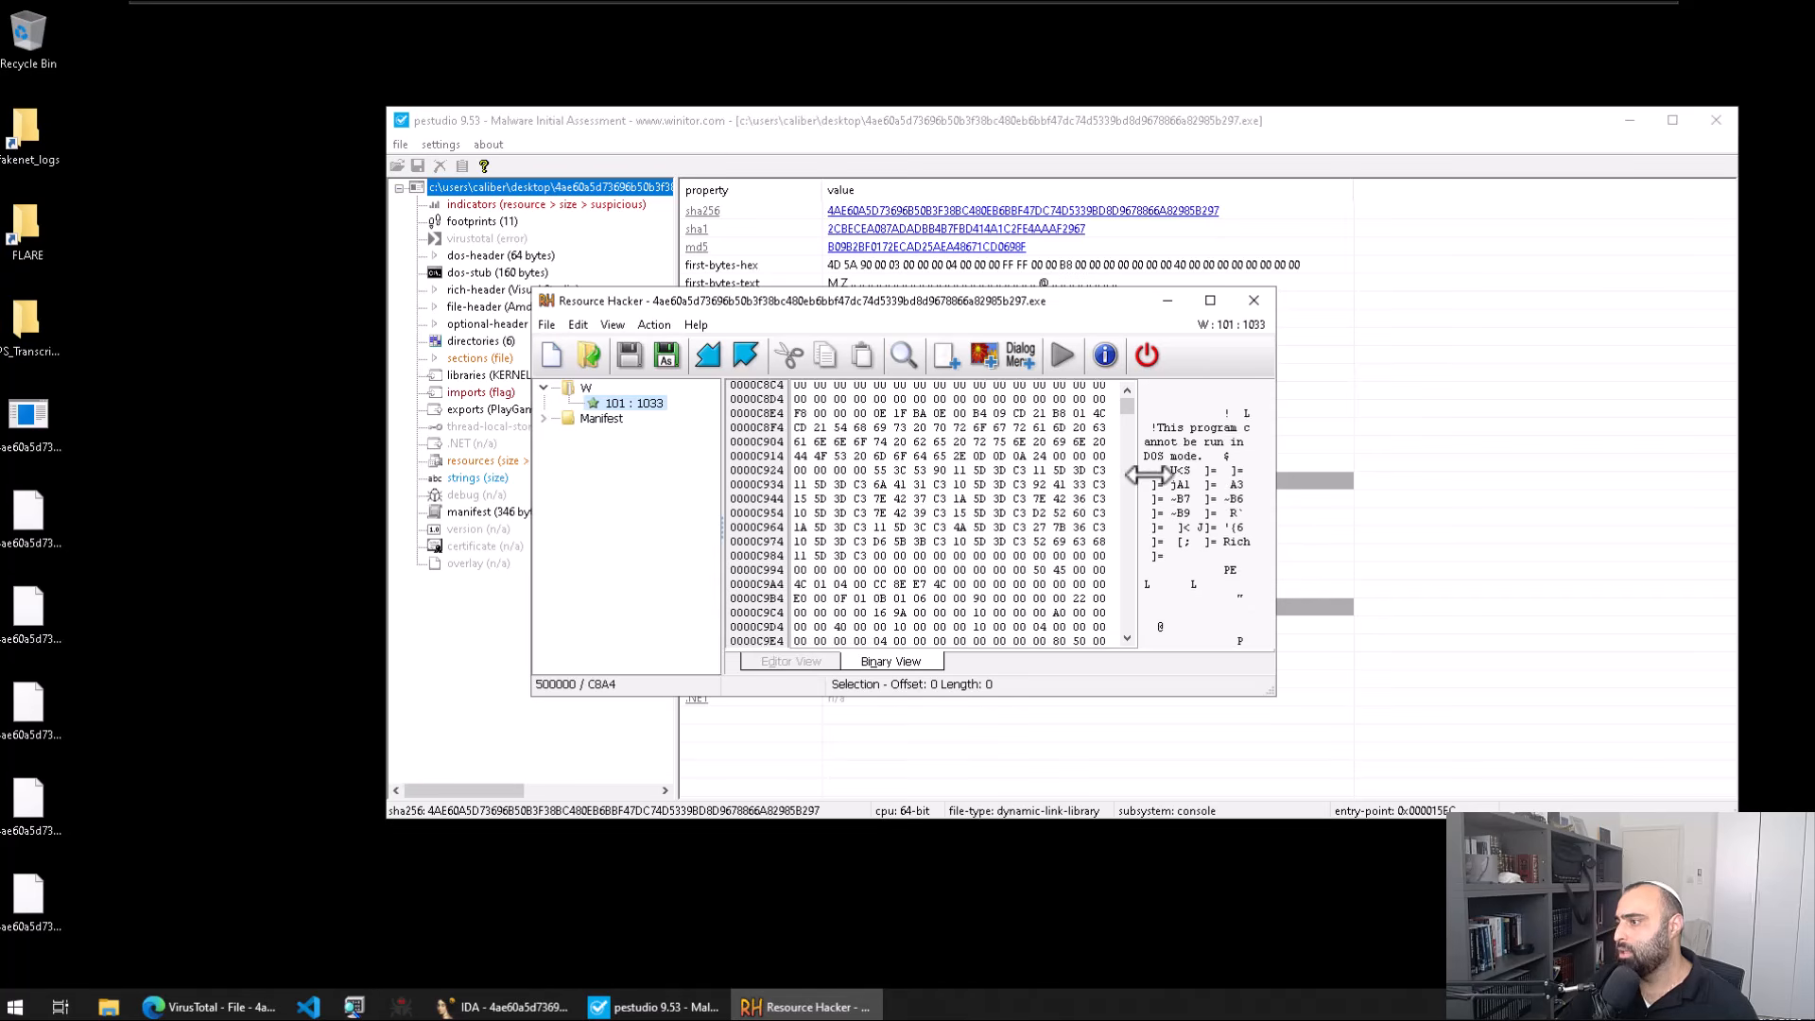
scroll(1088, 477, down, 4)
scroll(1021, 476, down, 10)
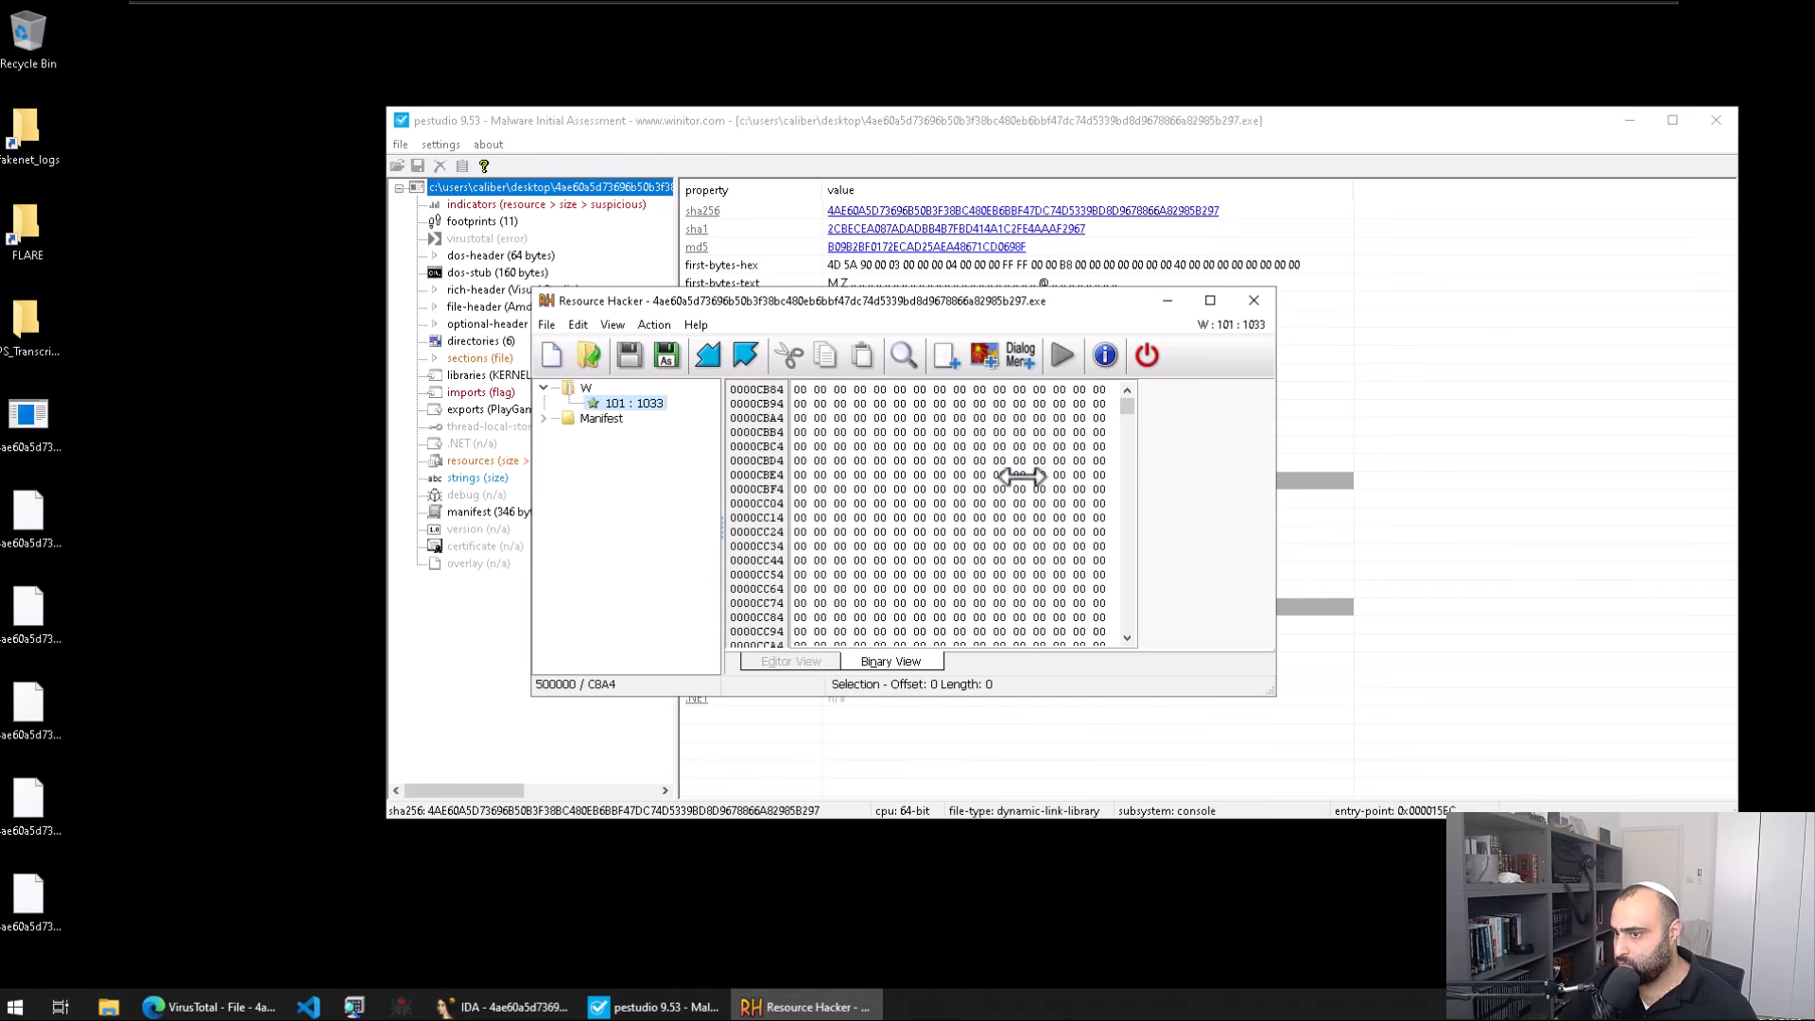
scroll(1021, 477, up, 15)
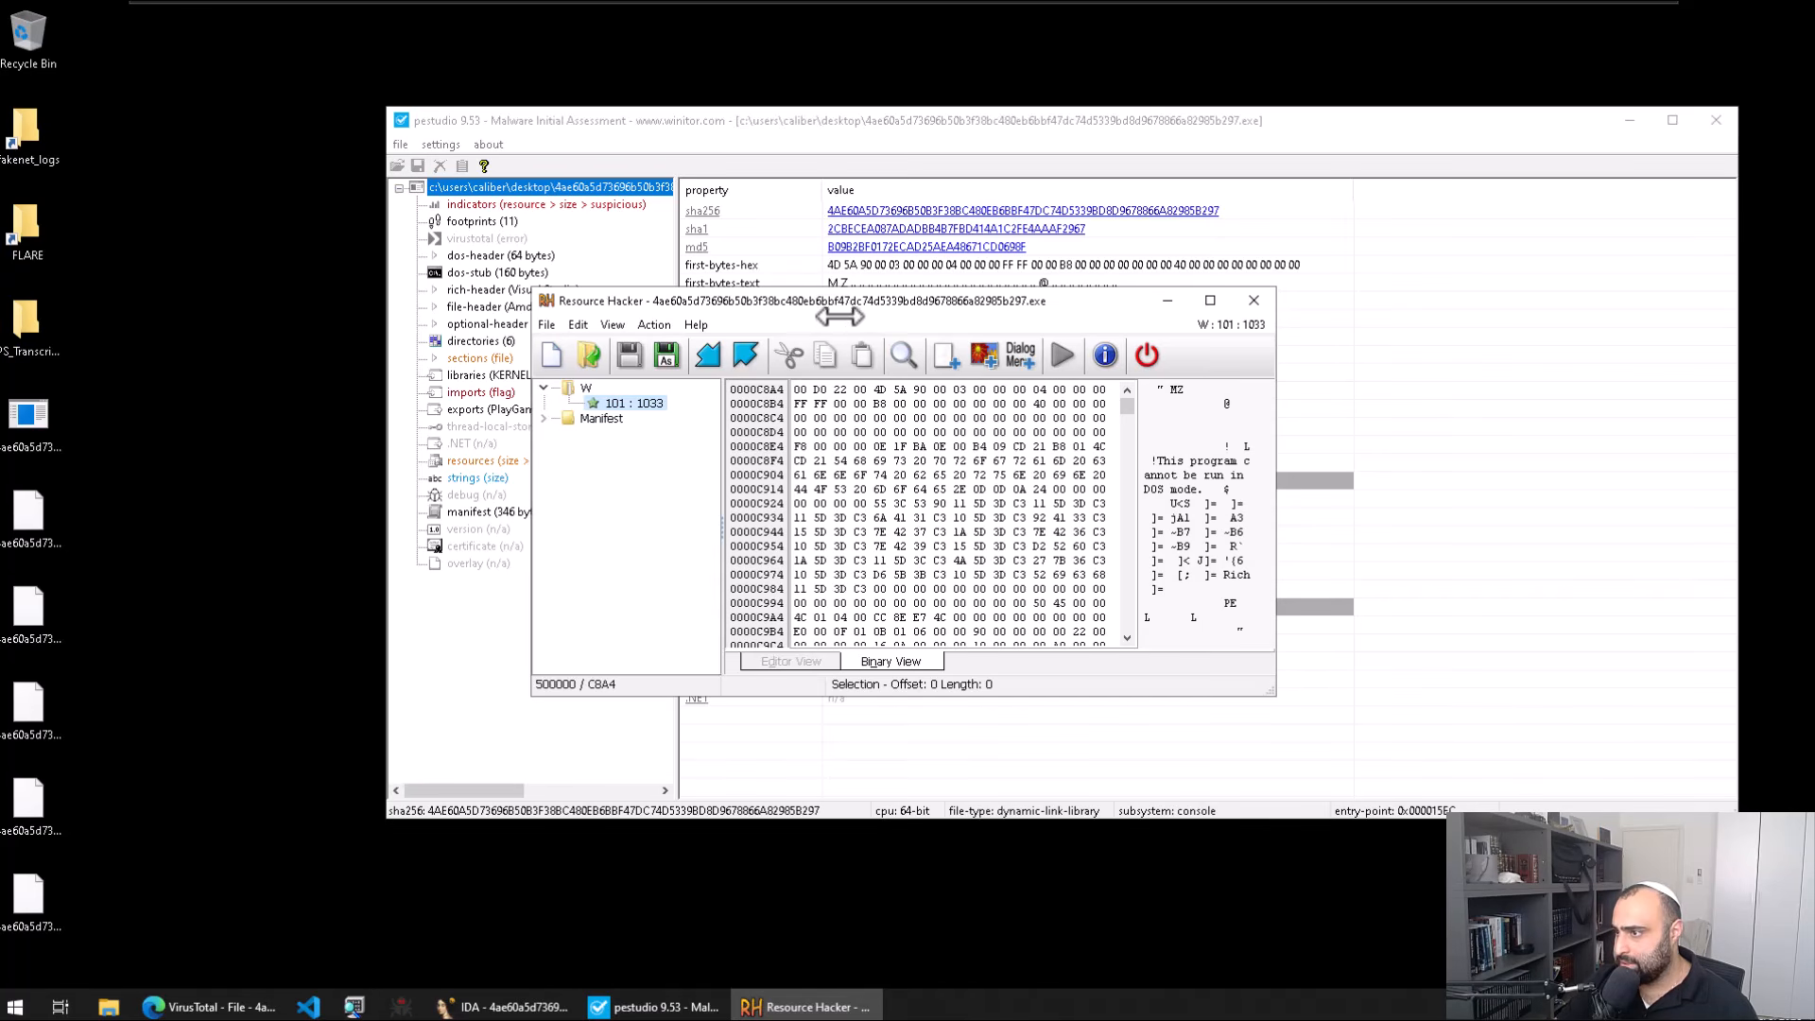
drag(839, 317, 1012, 319)
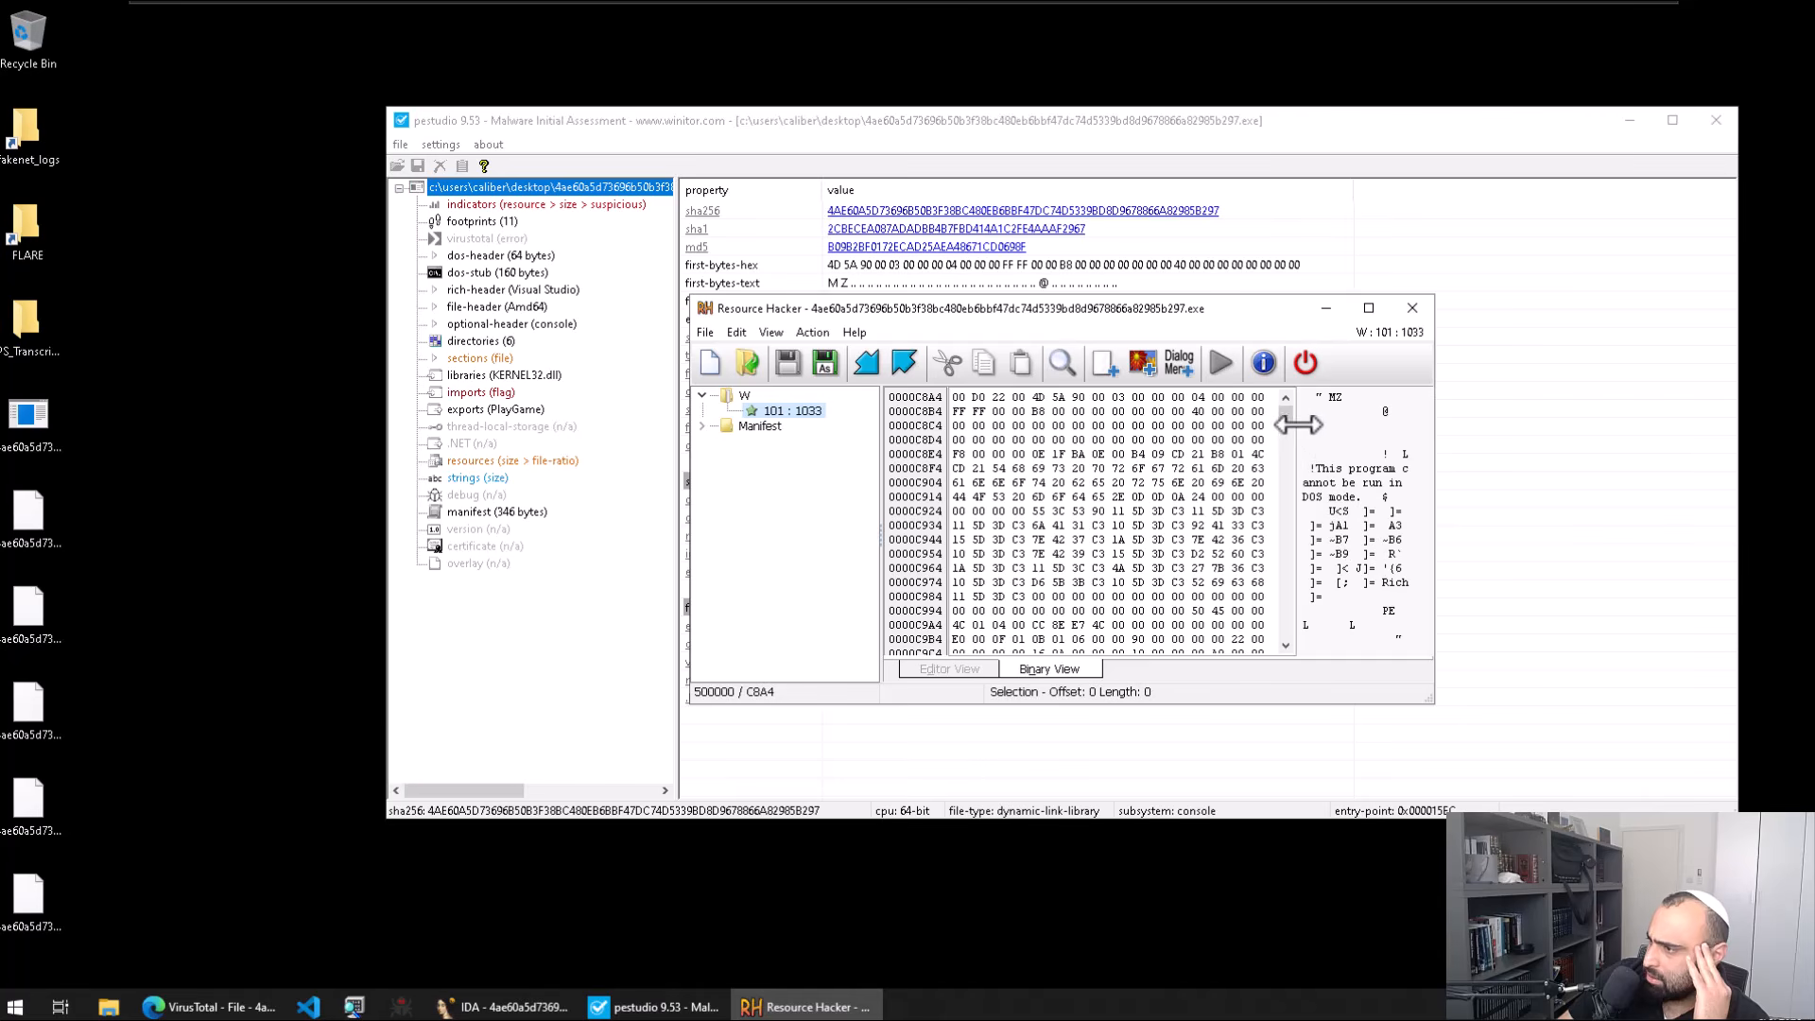
drag(1286, 419, 1389, 442)
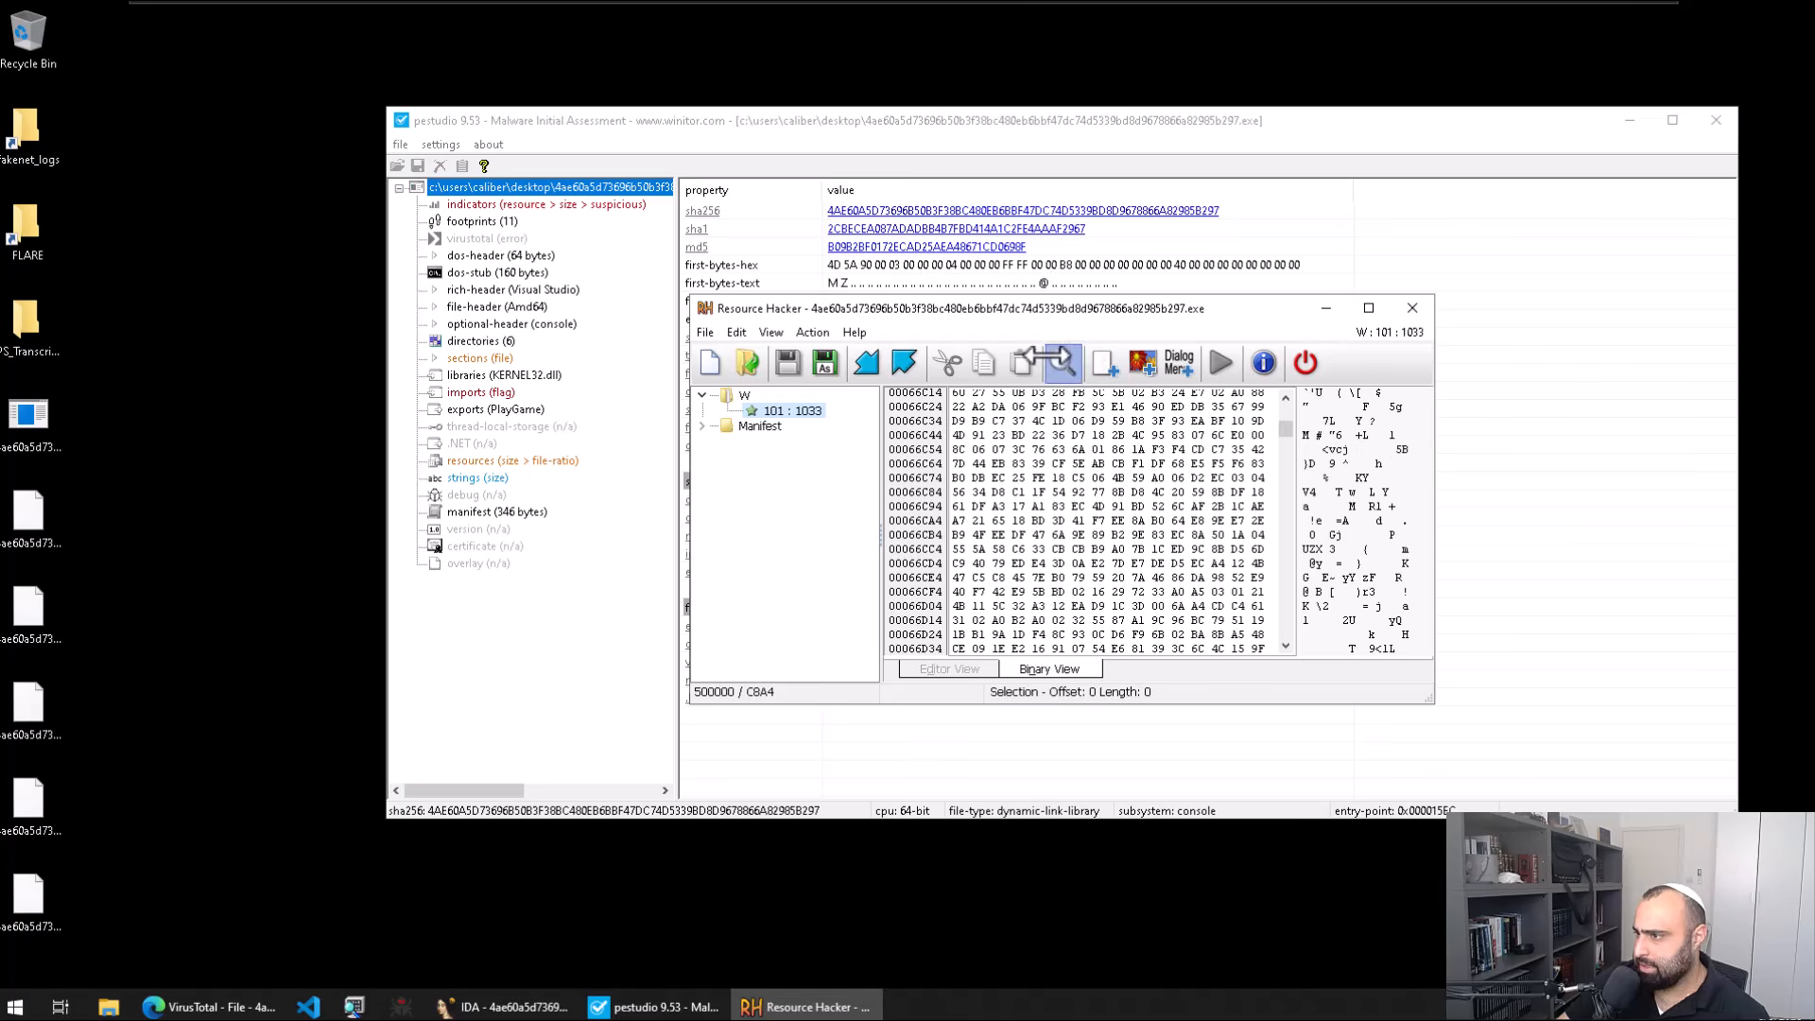
Step: Search all resources for 'wnr' and scroll through the results
click(1062, 362)
text(wnry)
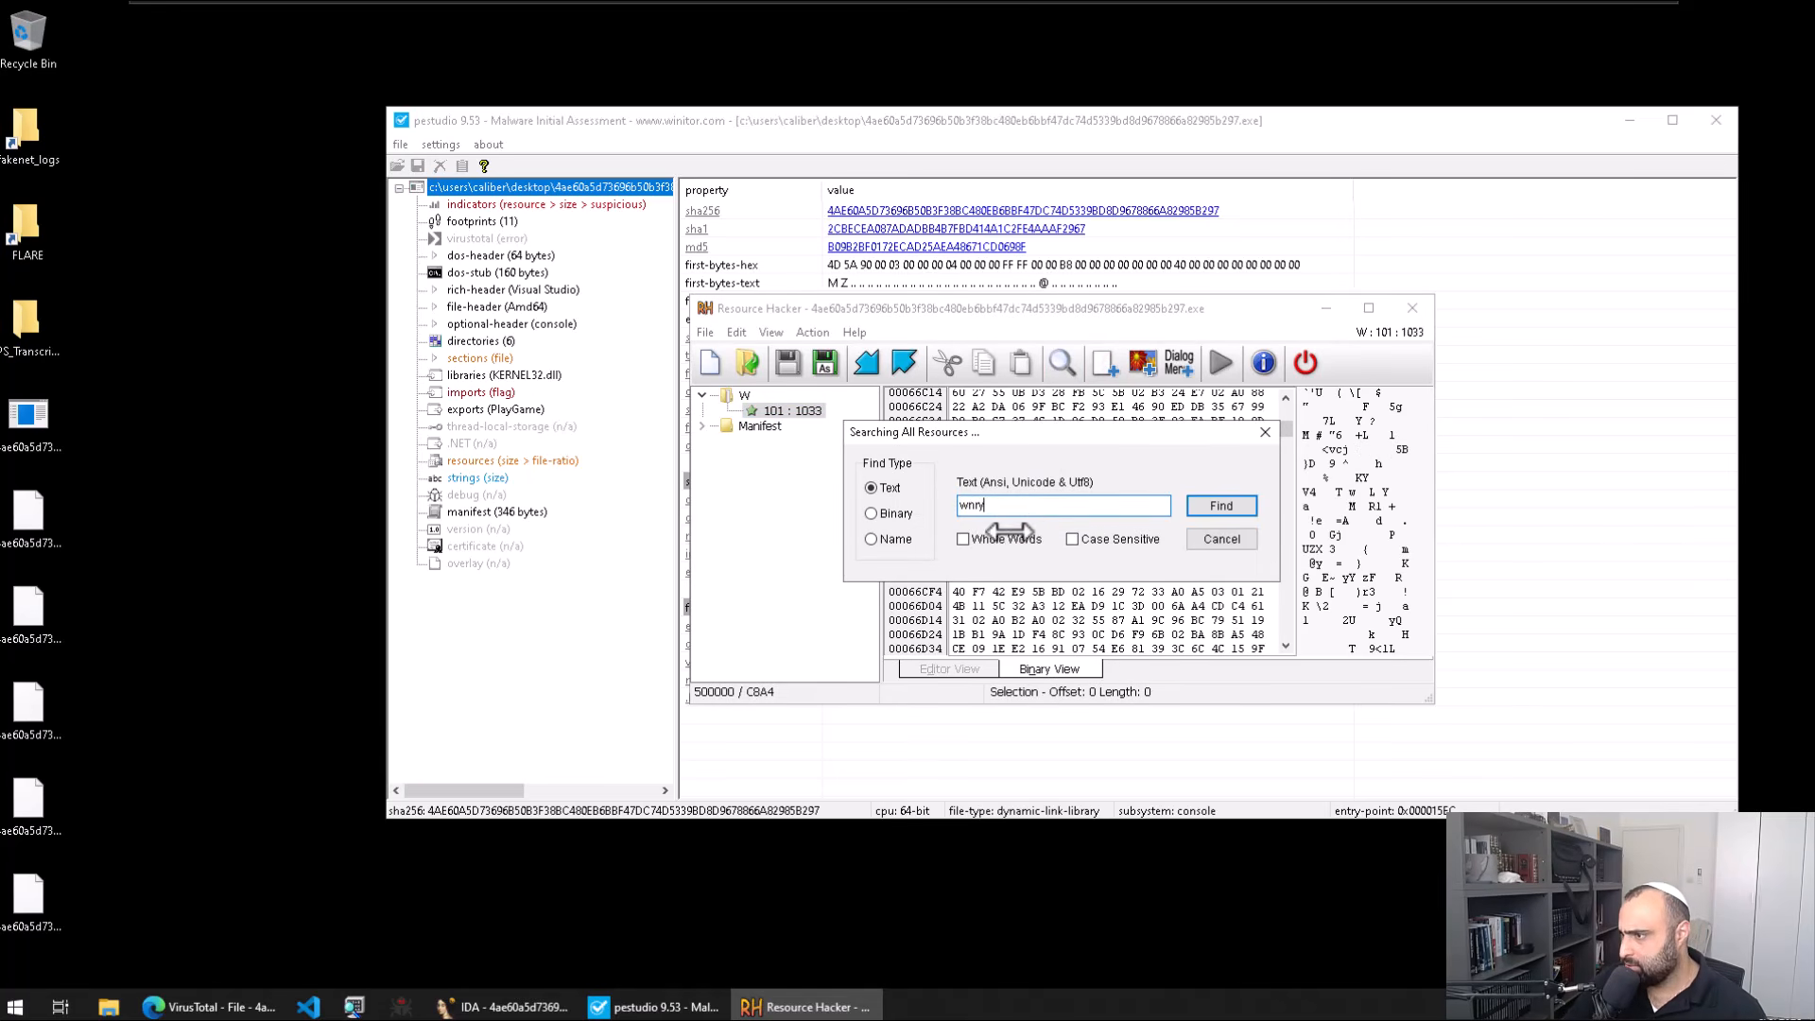
click(1220, 508)
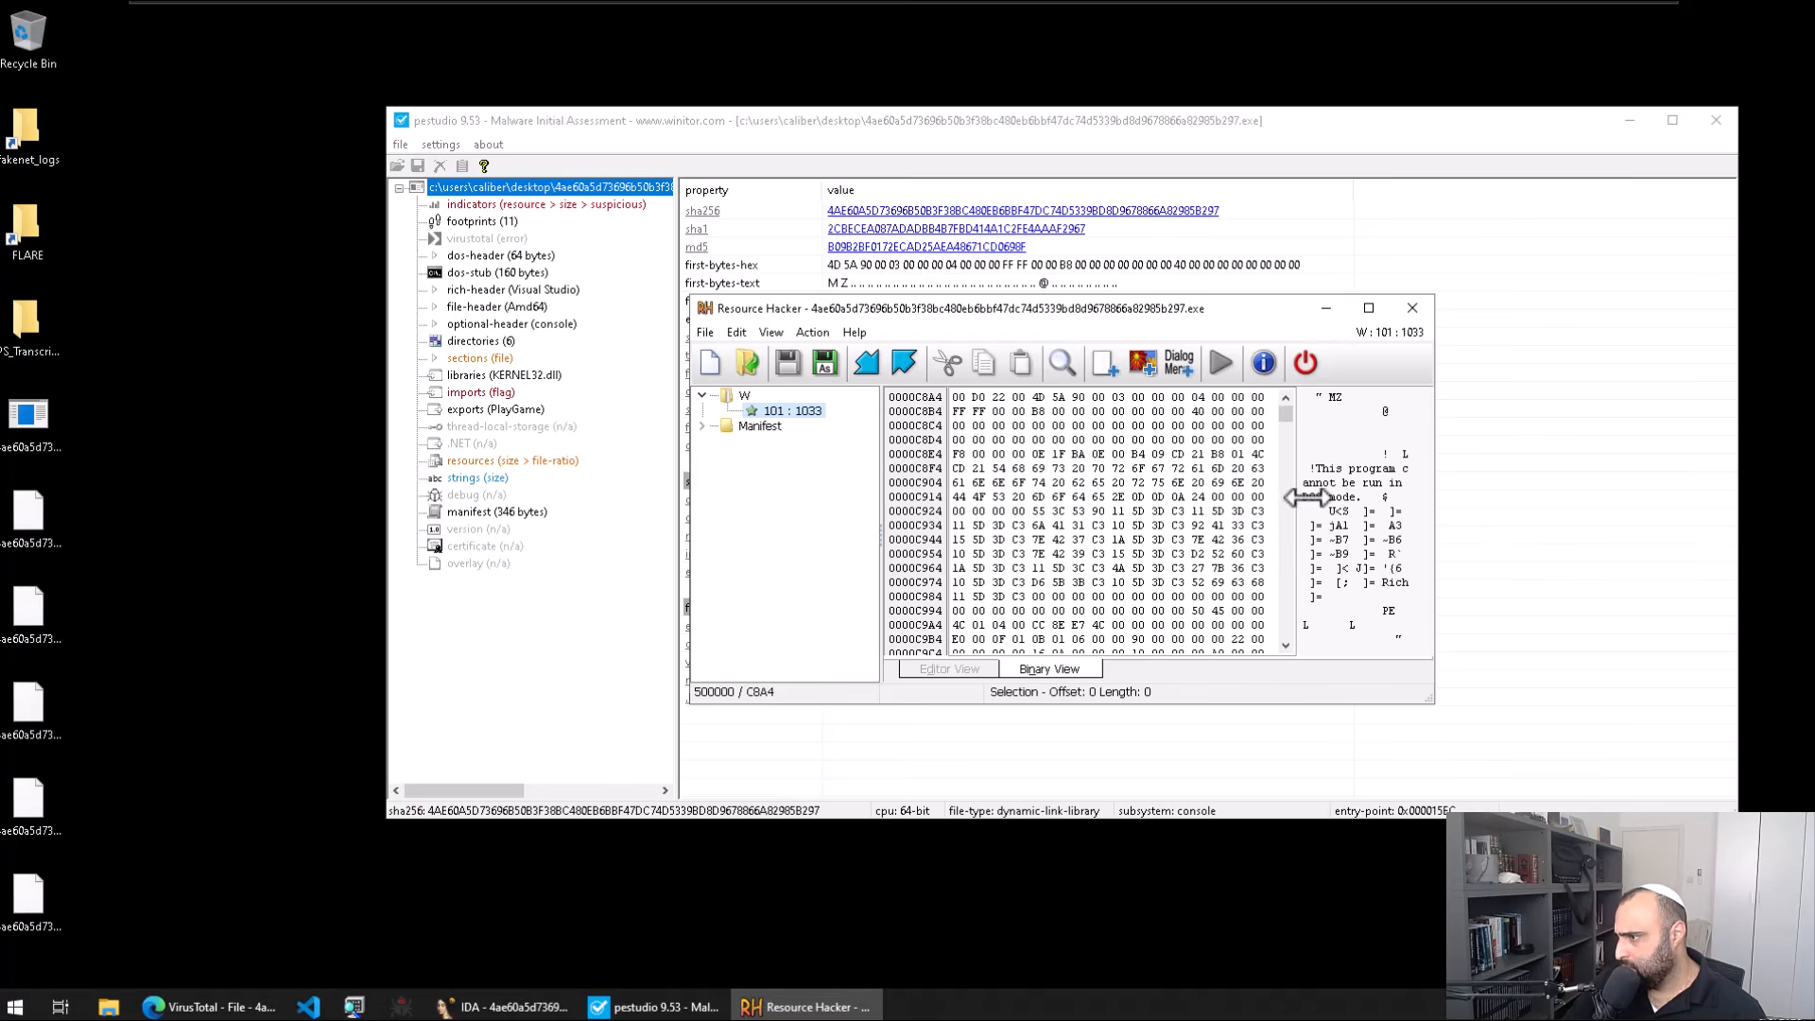
scroll(1289, 454, down, 12)
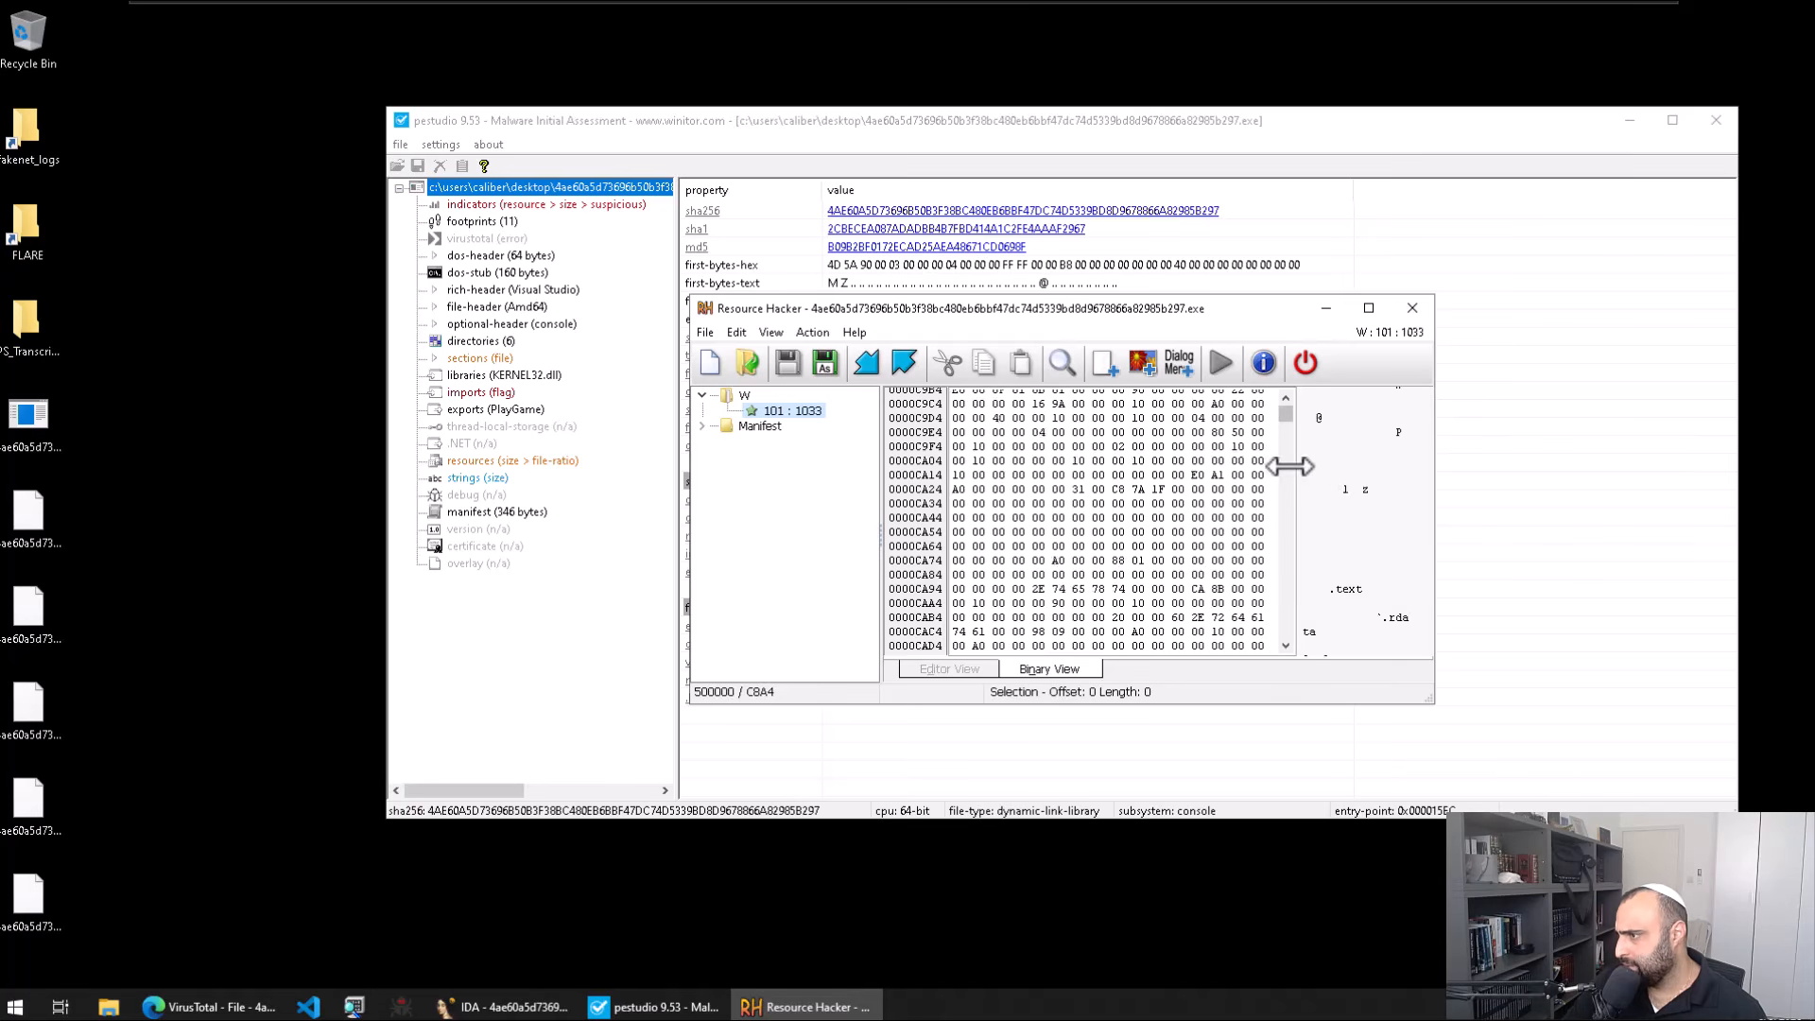
scroll(1288, 416, up, 12)
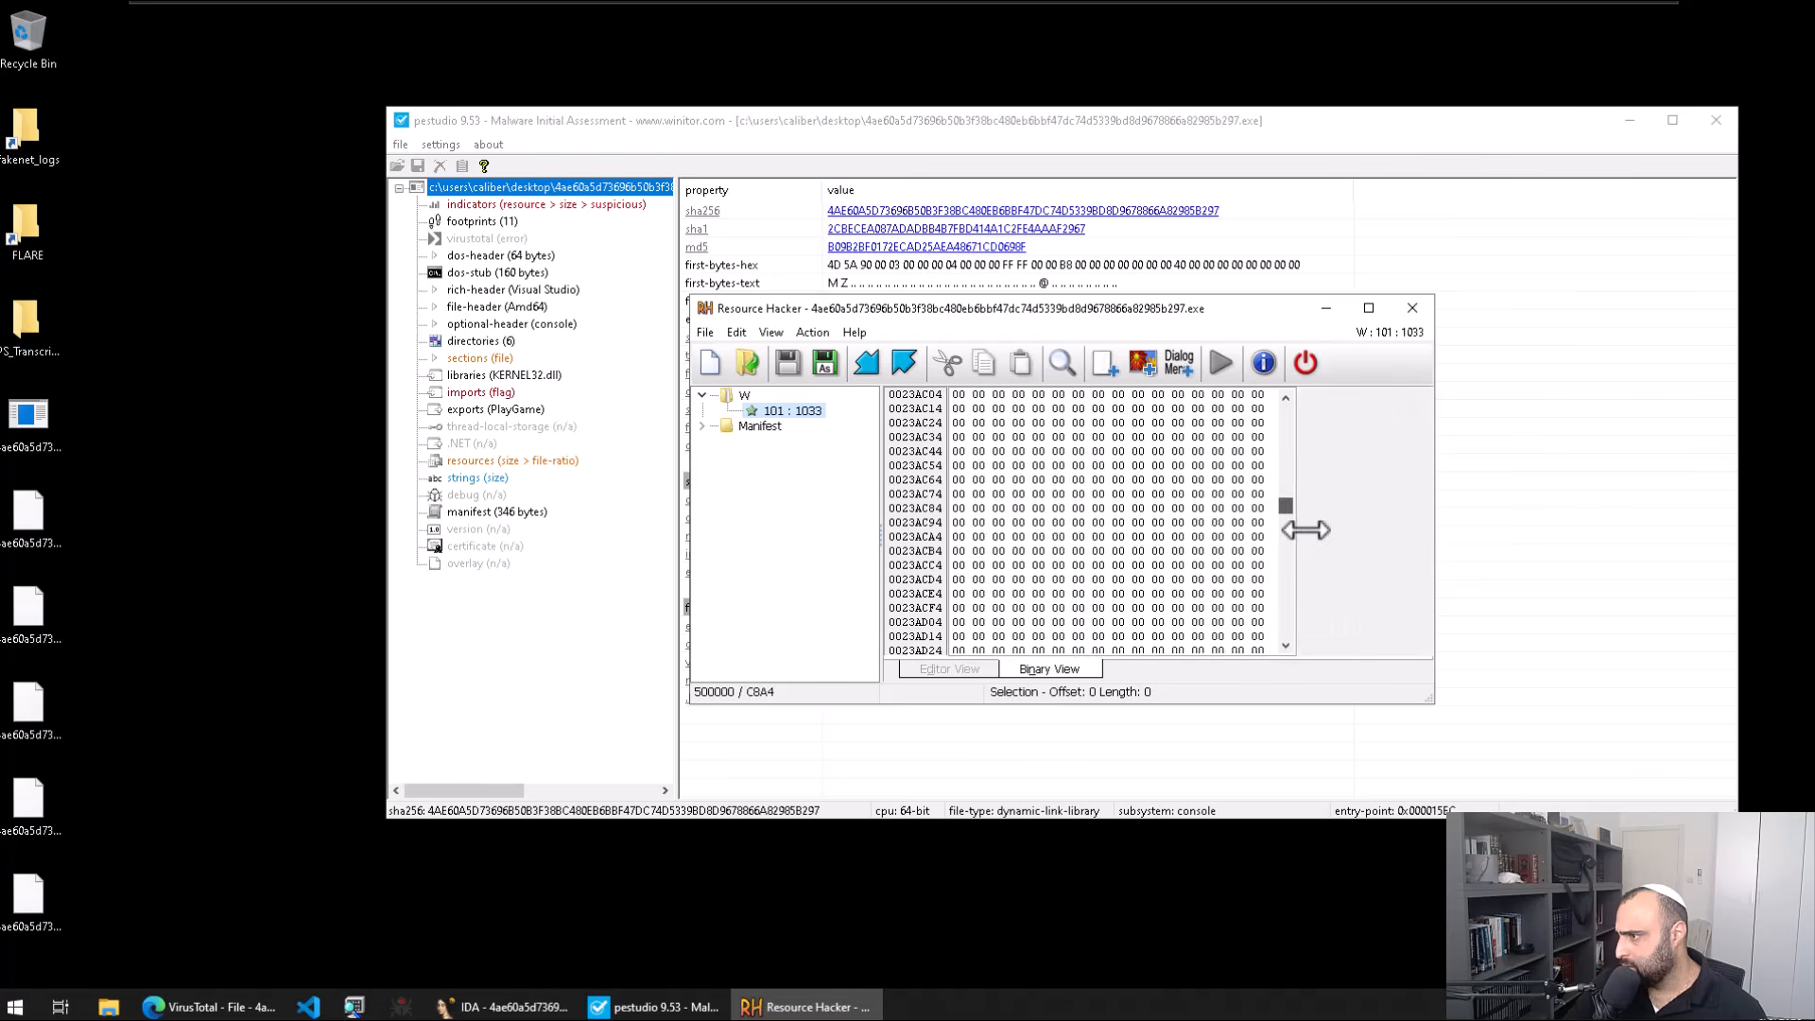
Step: Close Resource Hacker and sort pestudio's imports so flagged functions come first
click(1411, 309)
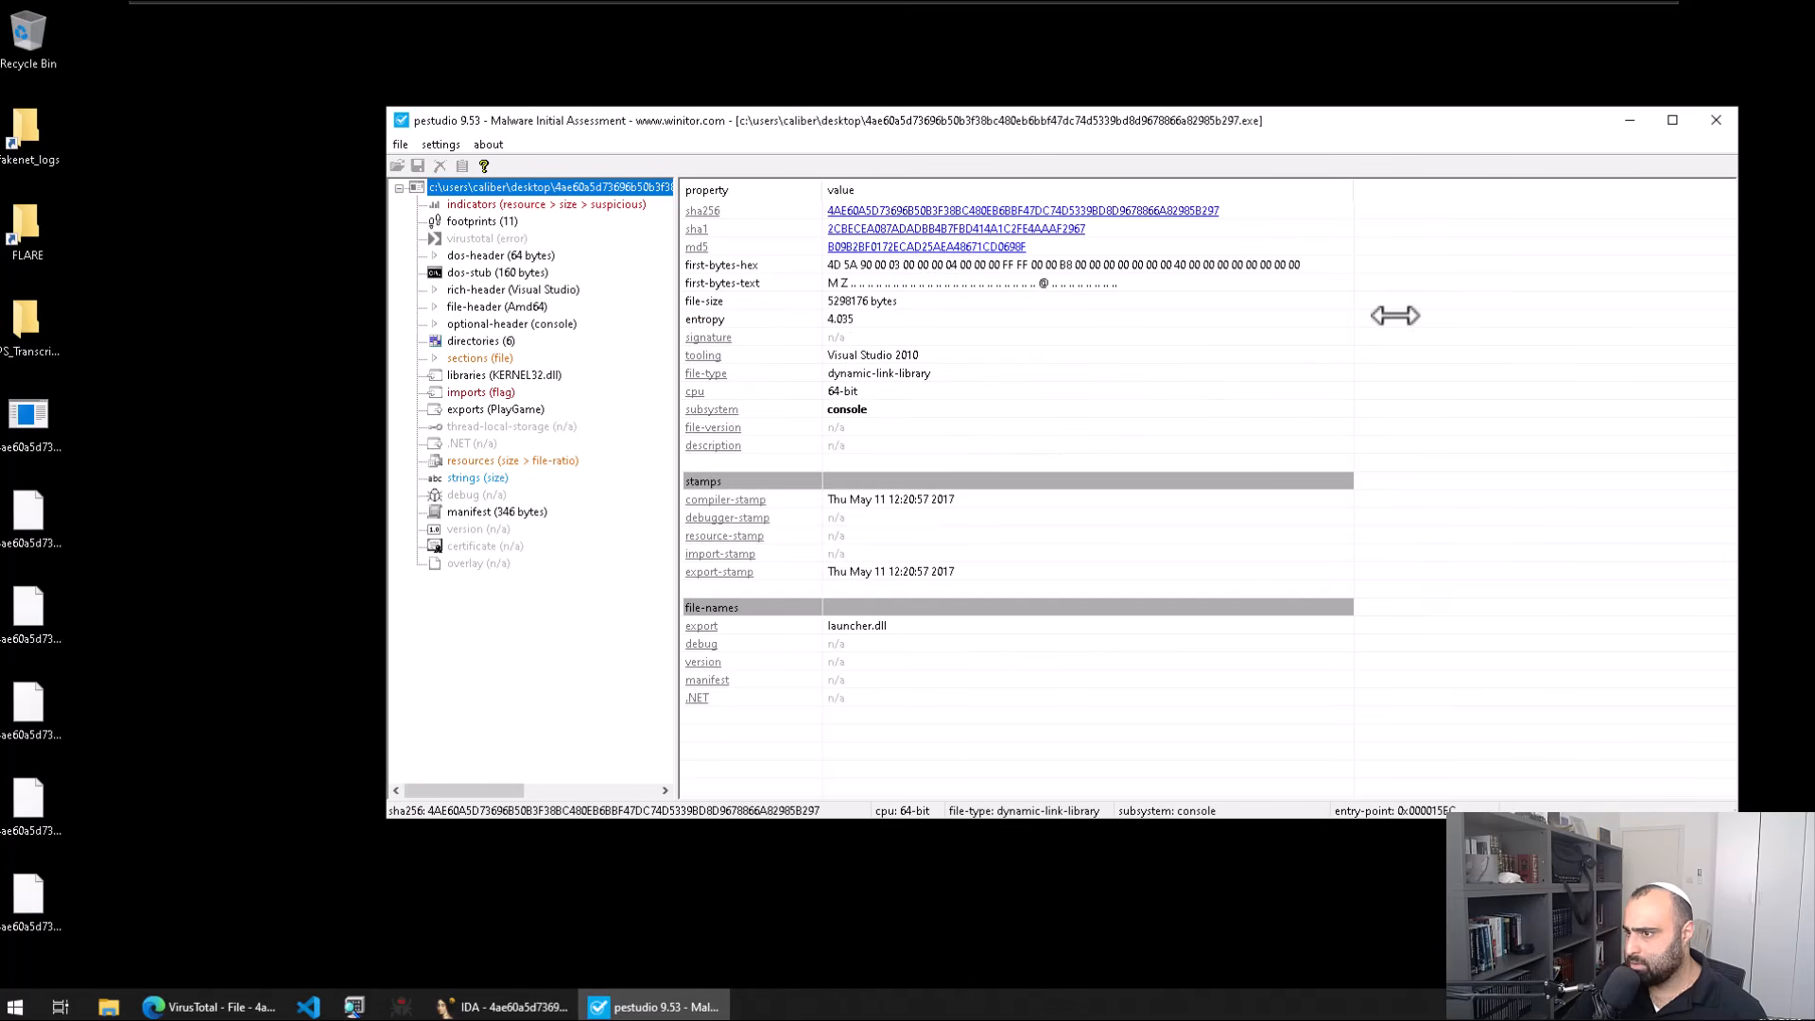
click(480, 392)
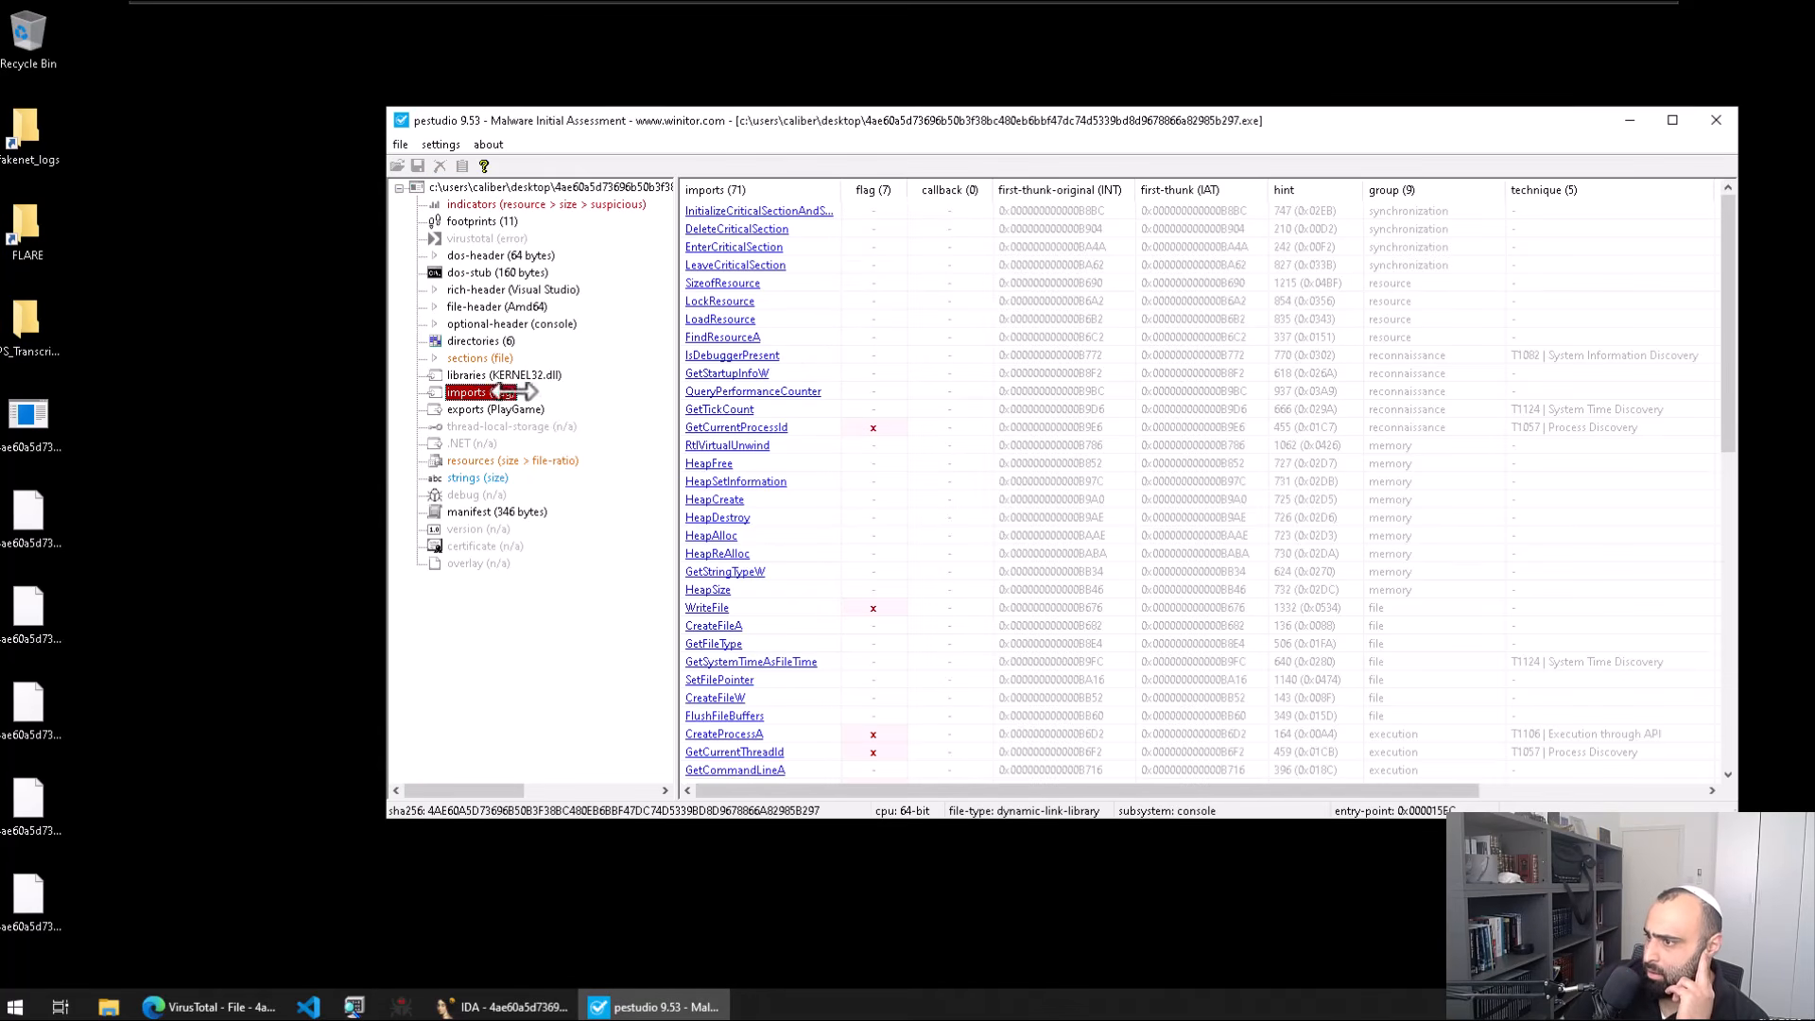
click(875, 189)
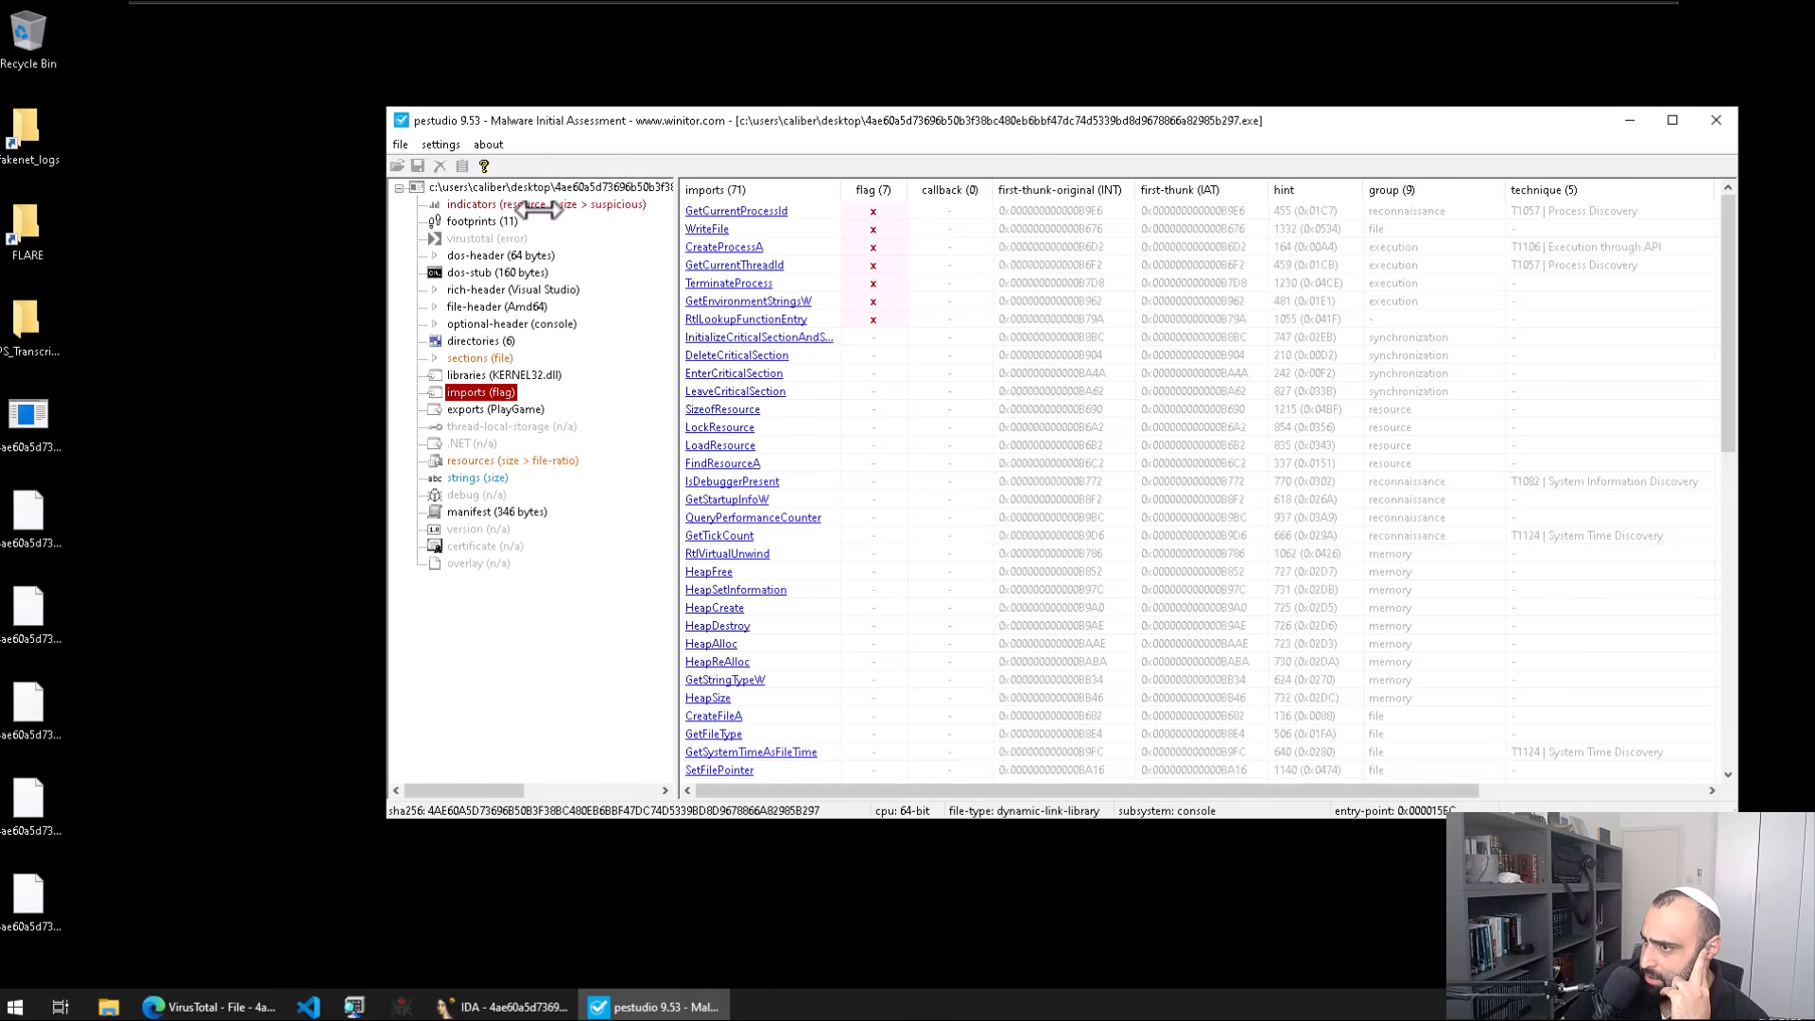
Step: Inspect the SizeofResource, FindResourceA and LockResource imports, then list the file's 40 indicators
click(794, 408)
click(790, 463)
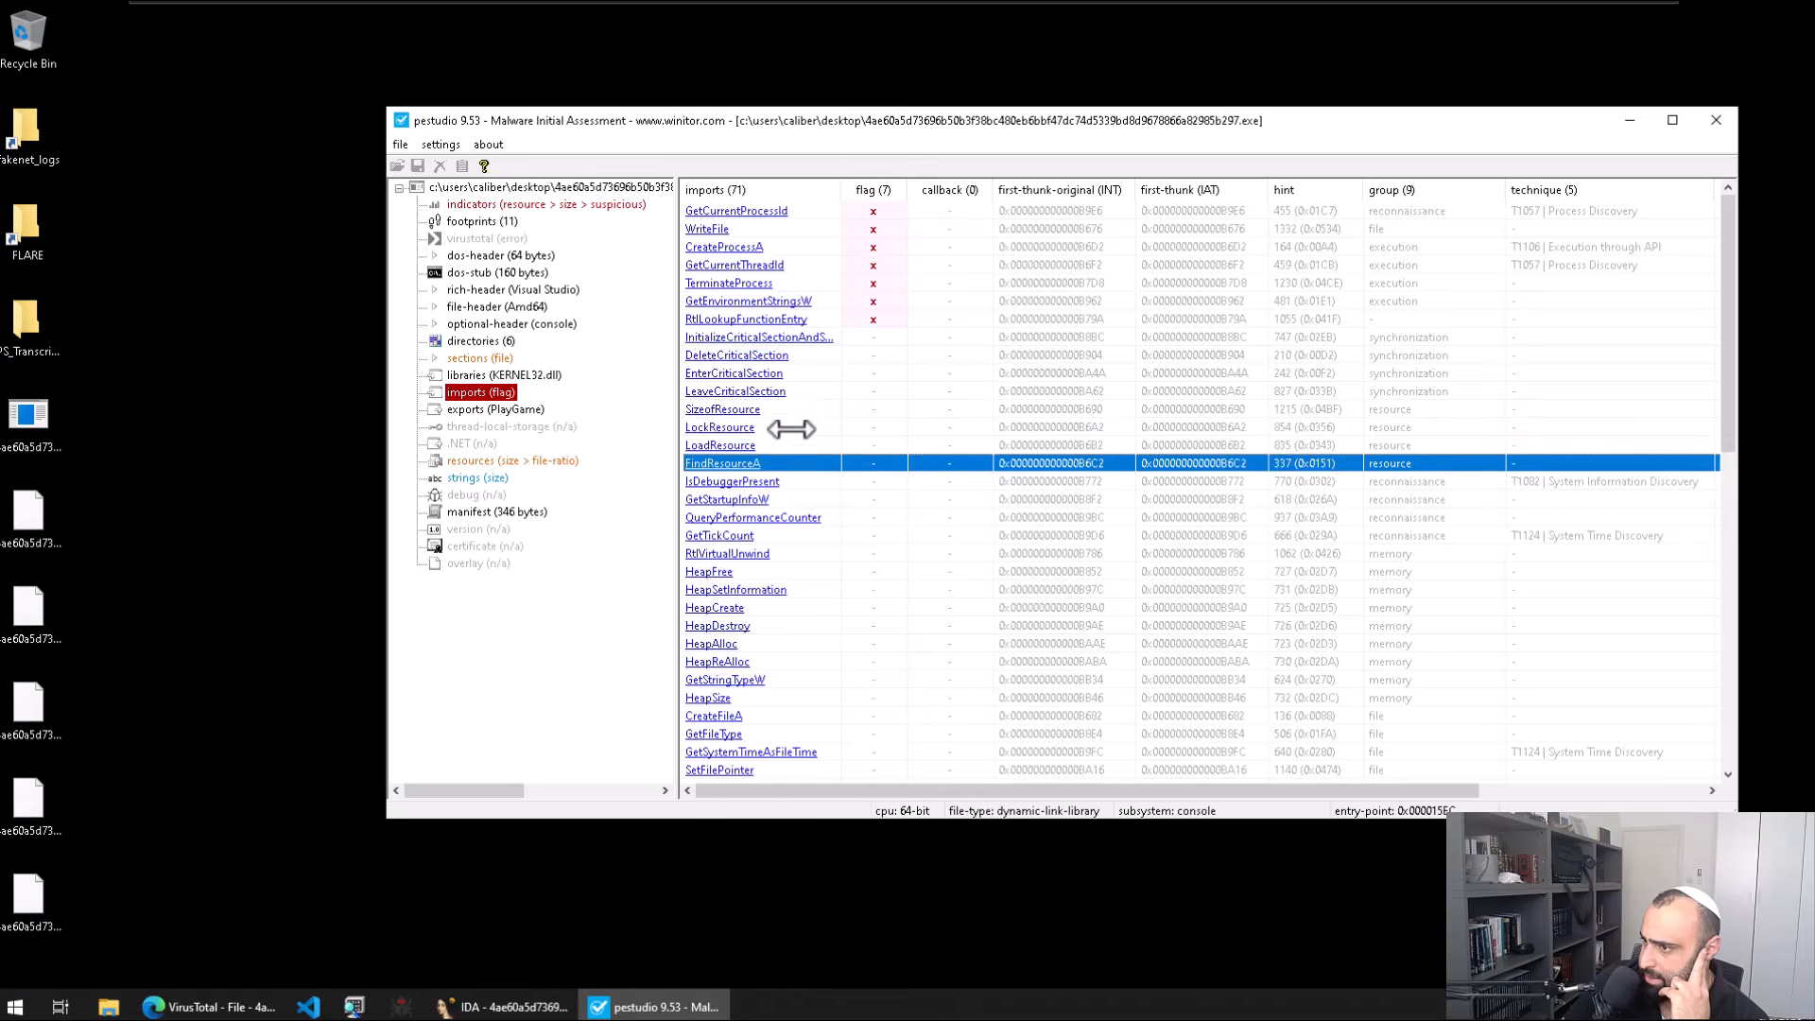
click(790, 426)
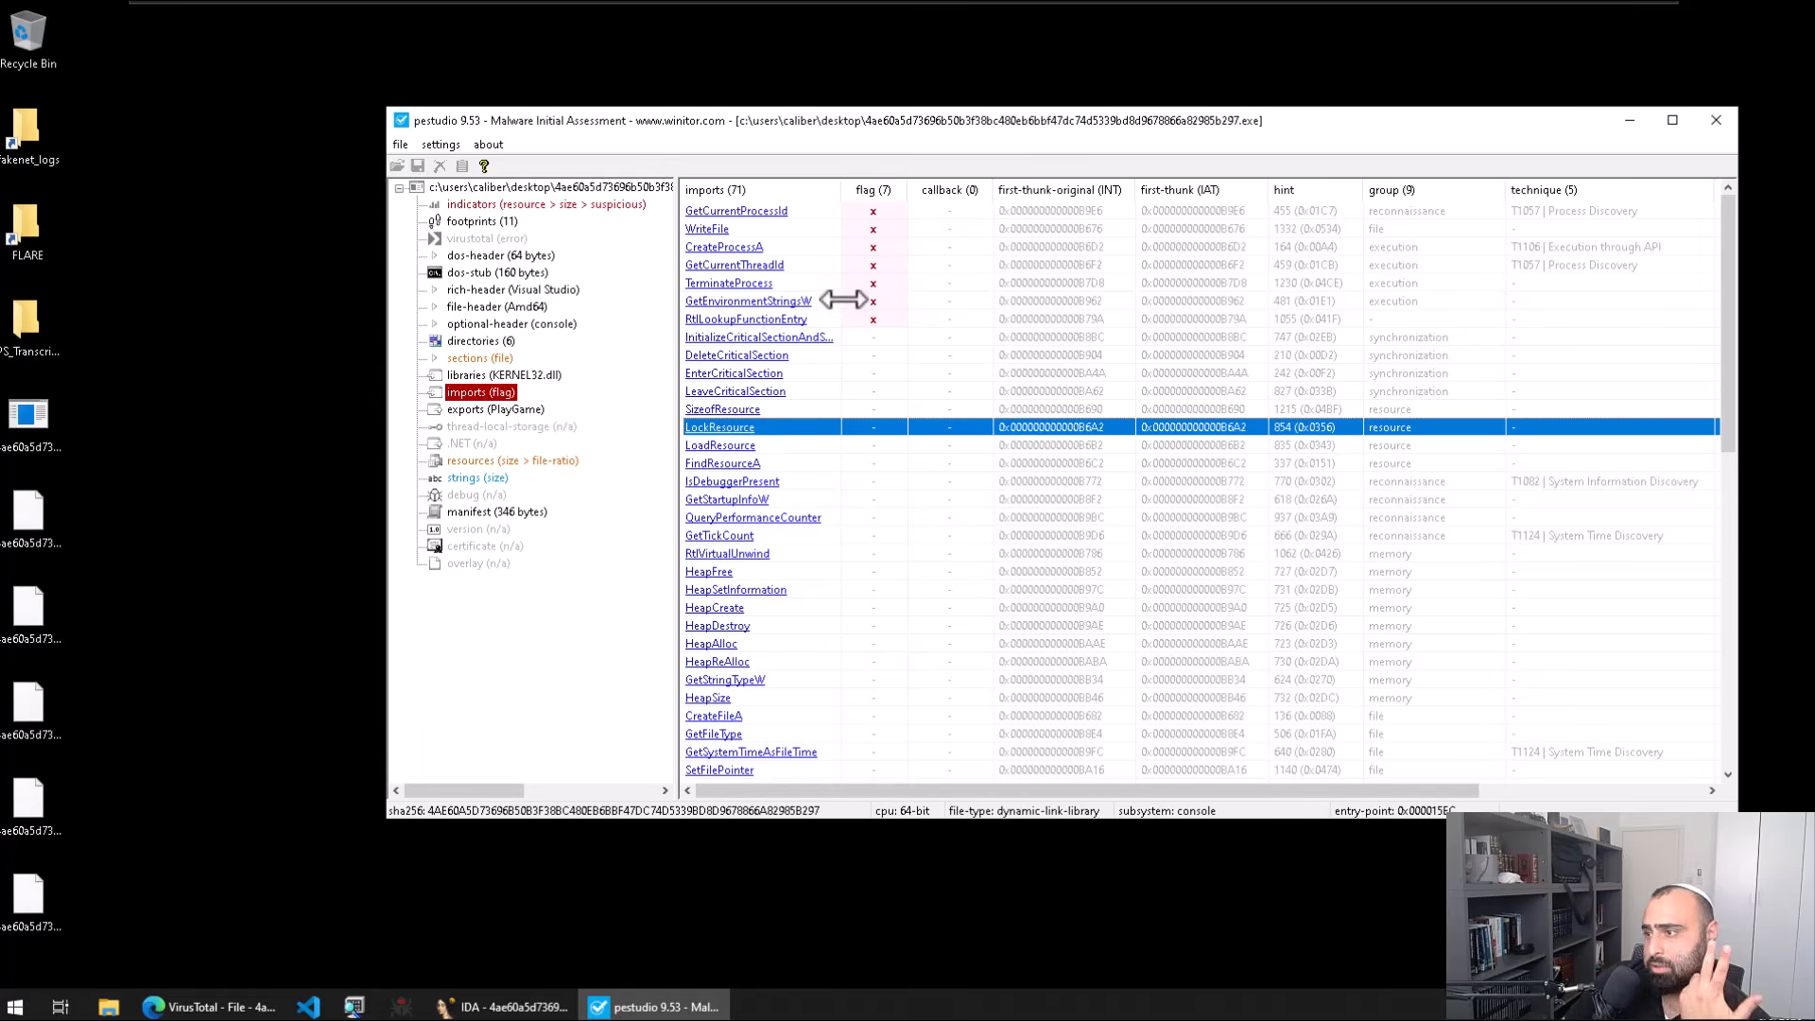
click(567, 203)
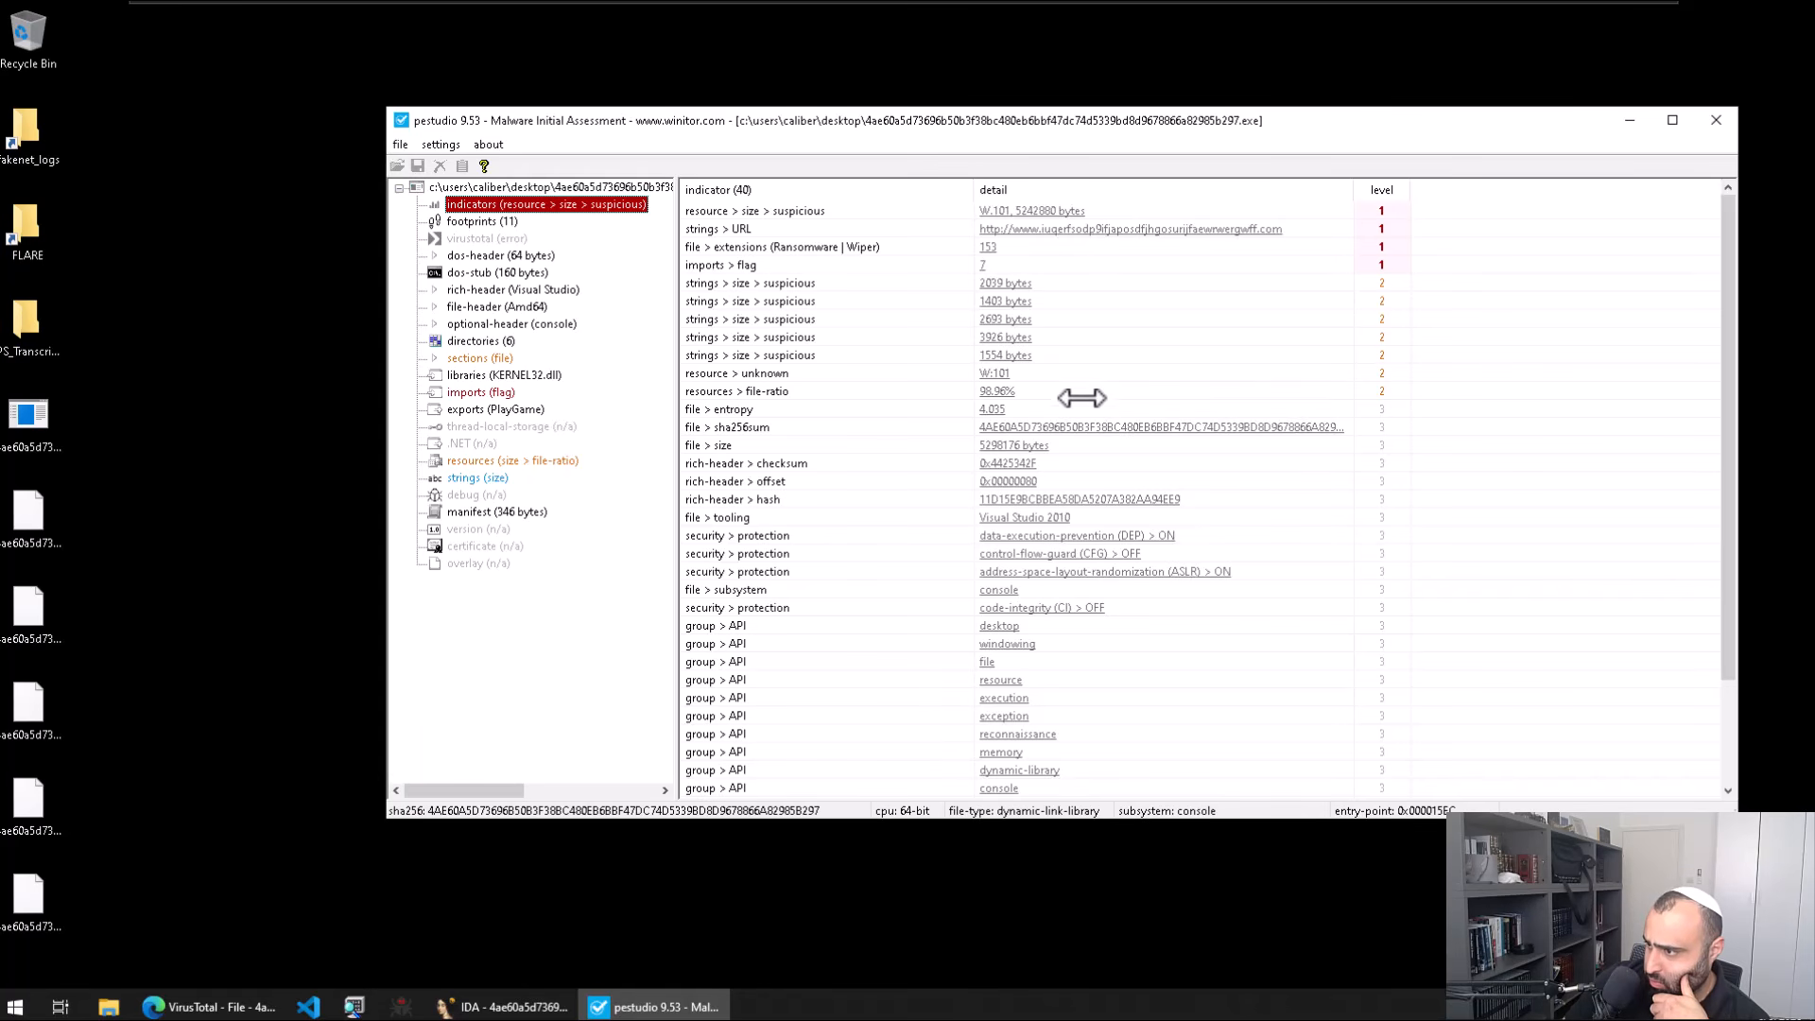
Step: Browse pestudio's sections and imports, ending on the resources table with W 101 and manifest
scroll(1081, 397, down, 3)
scroll(1081, 405, up, 3)
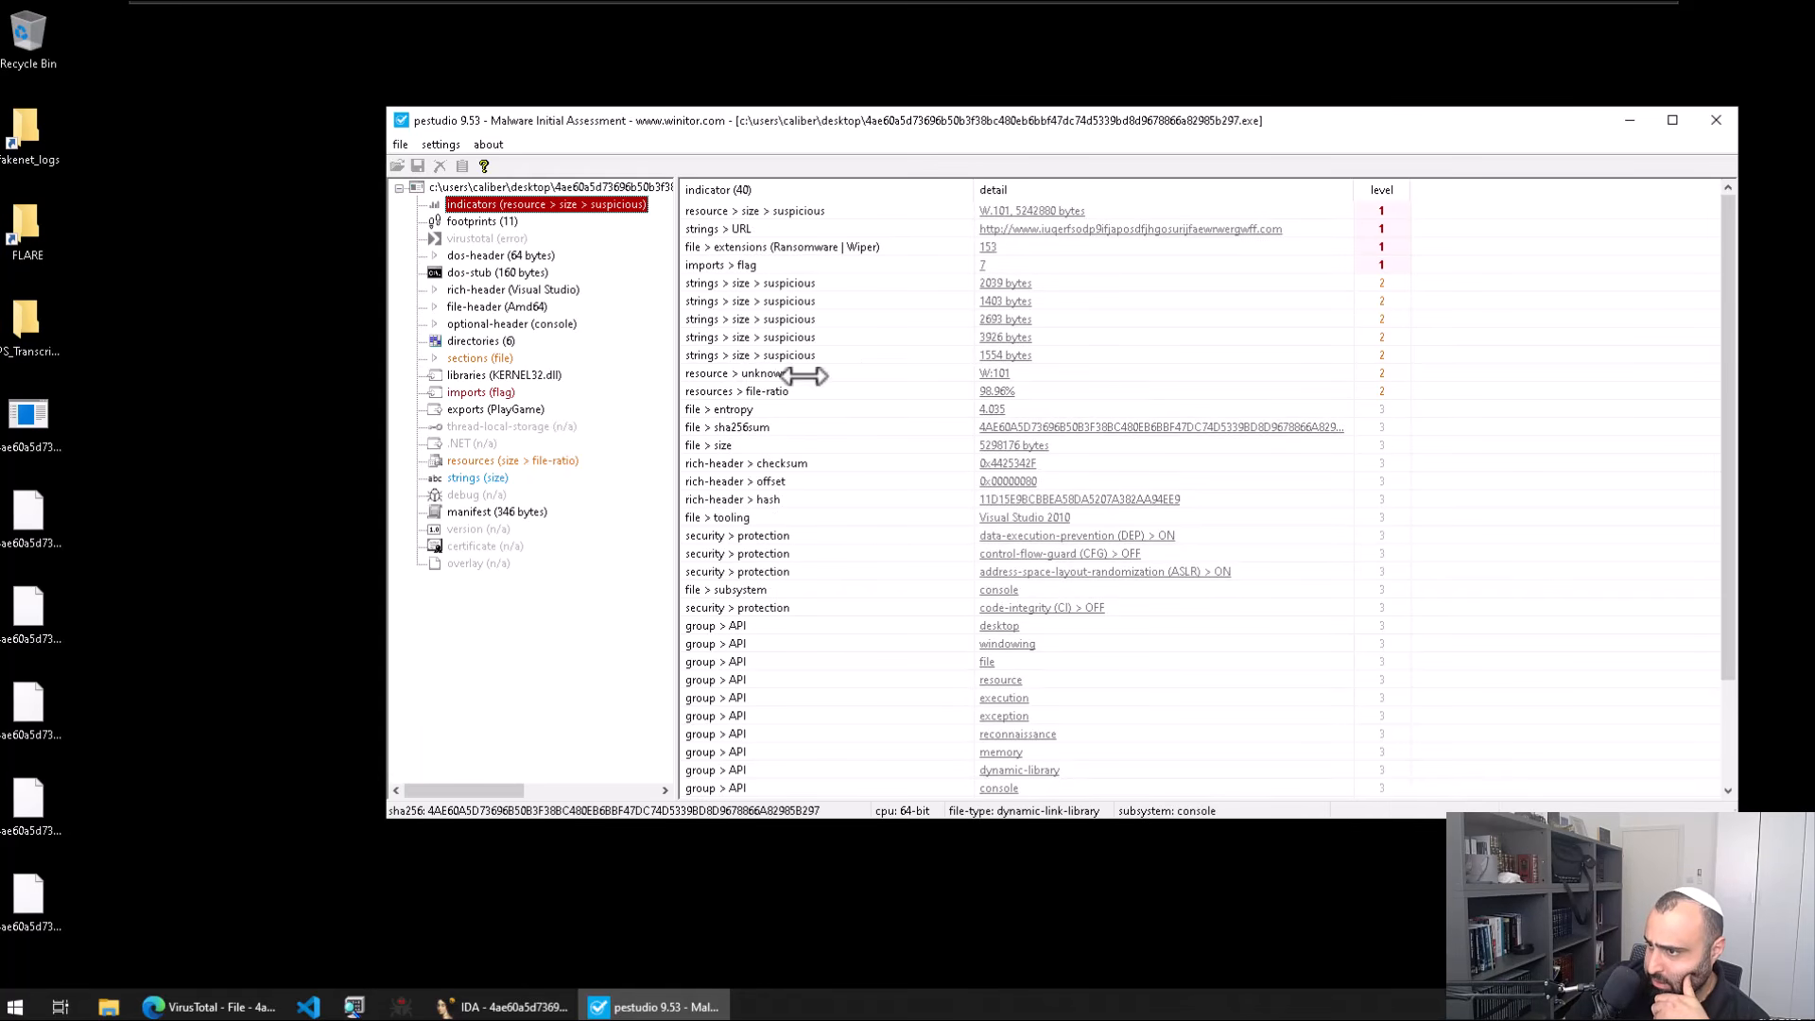
click(464, 358)
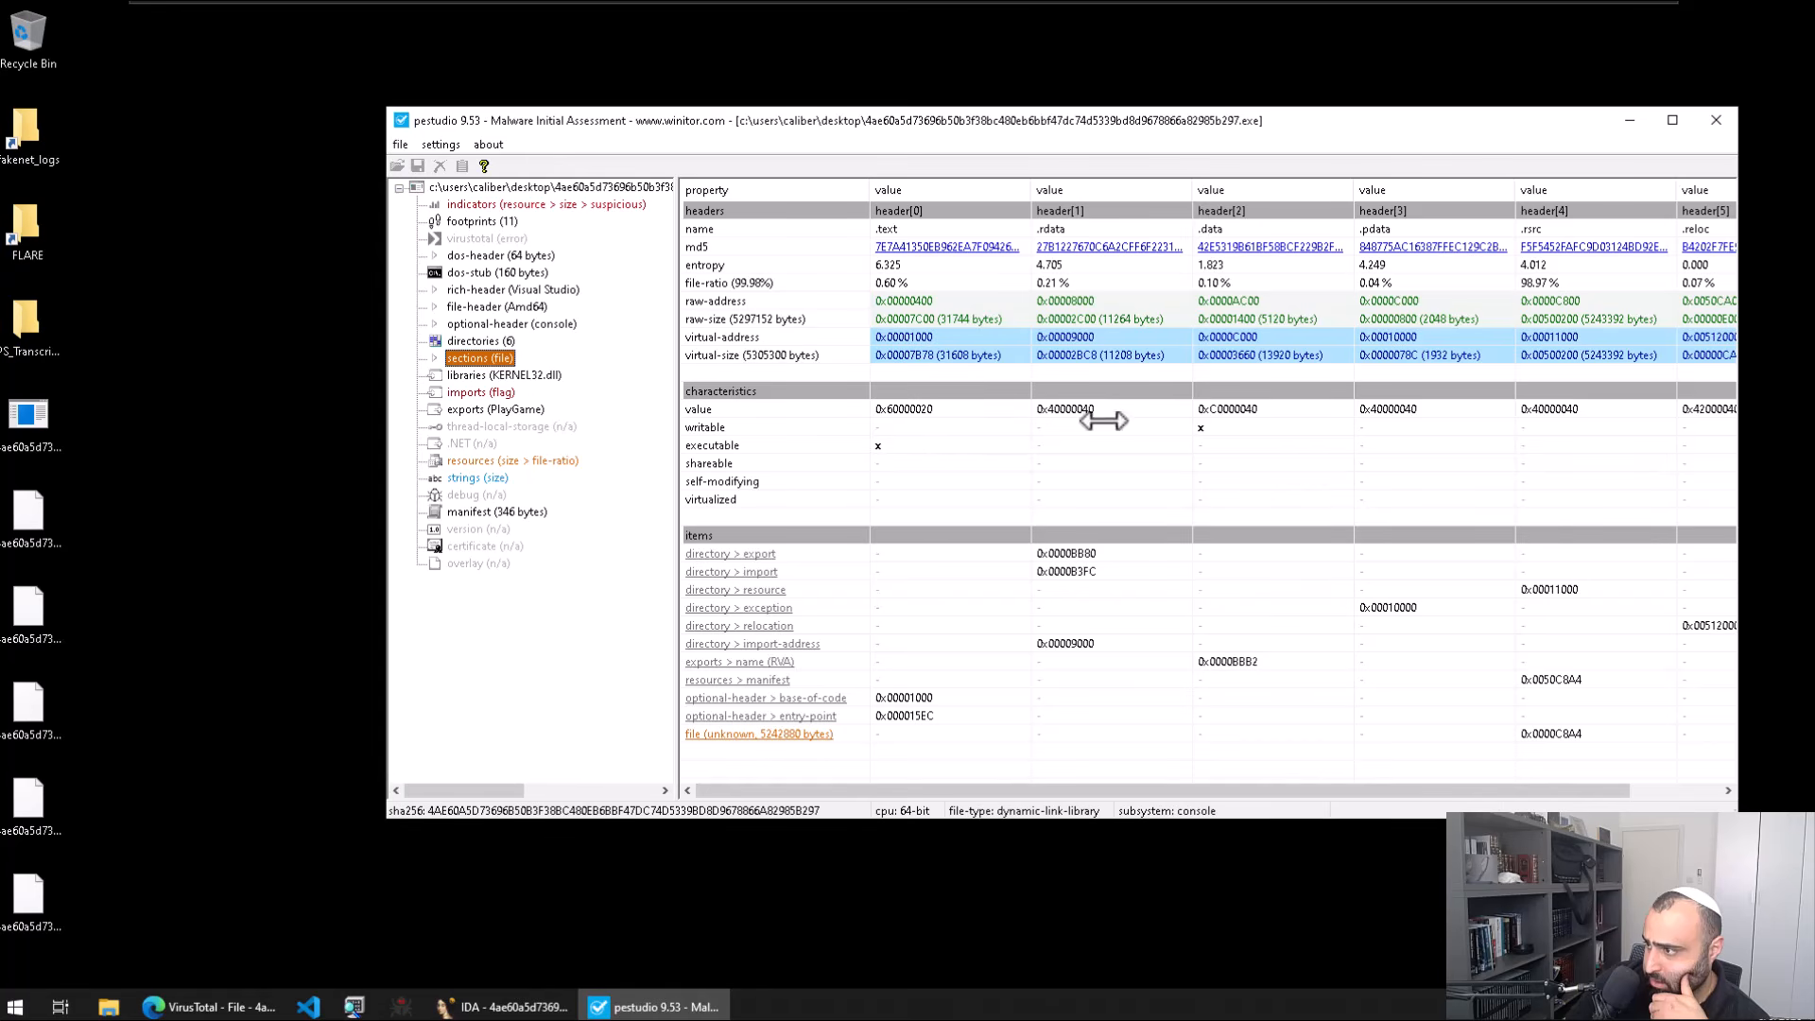
scroll(1314, 472, right, 2)
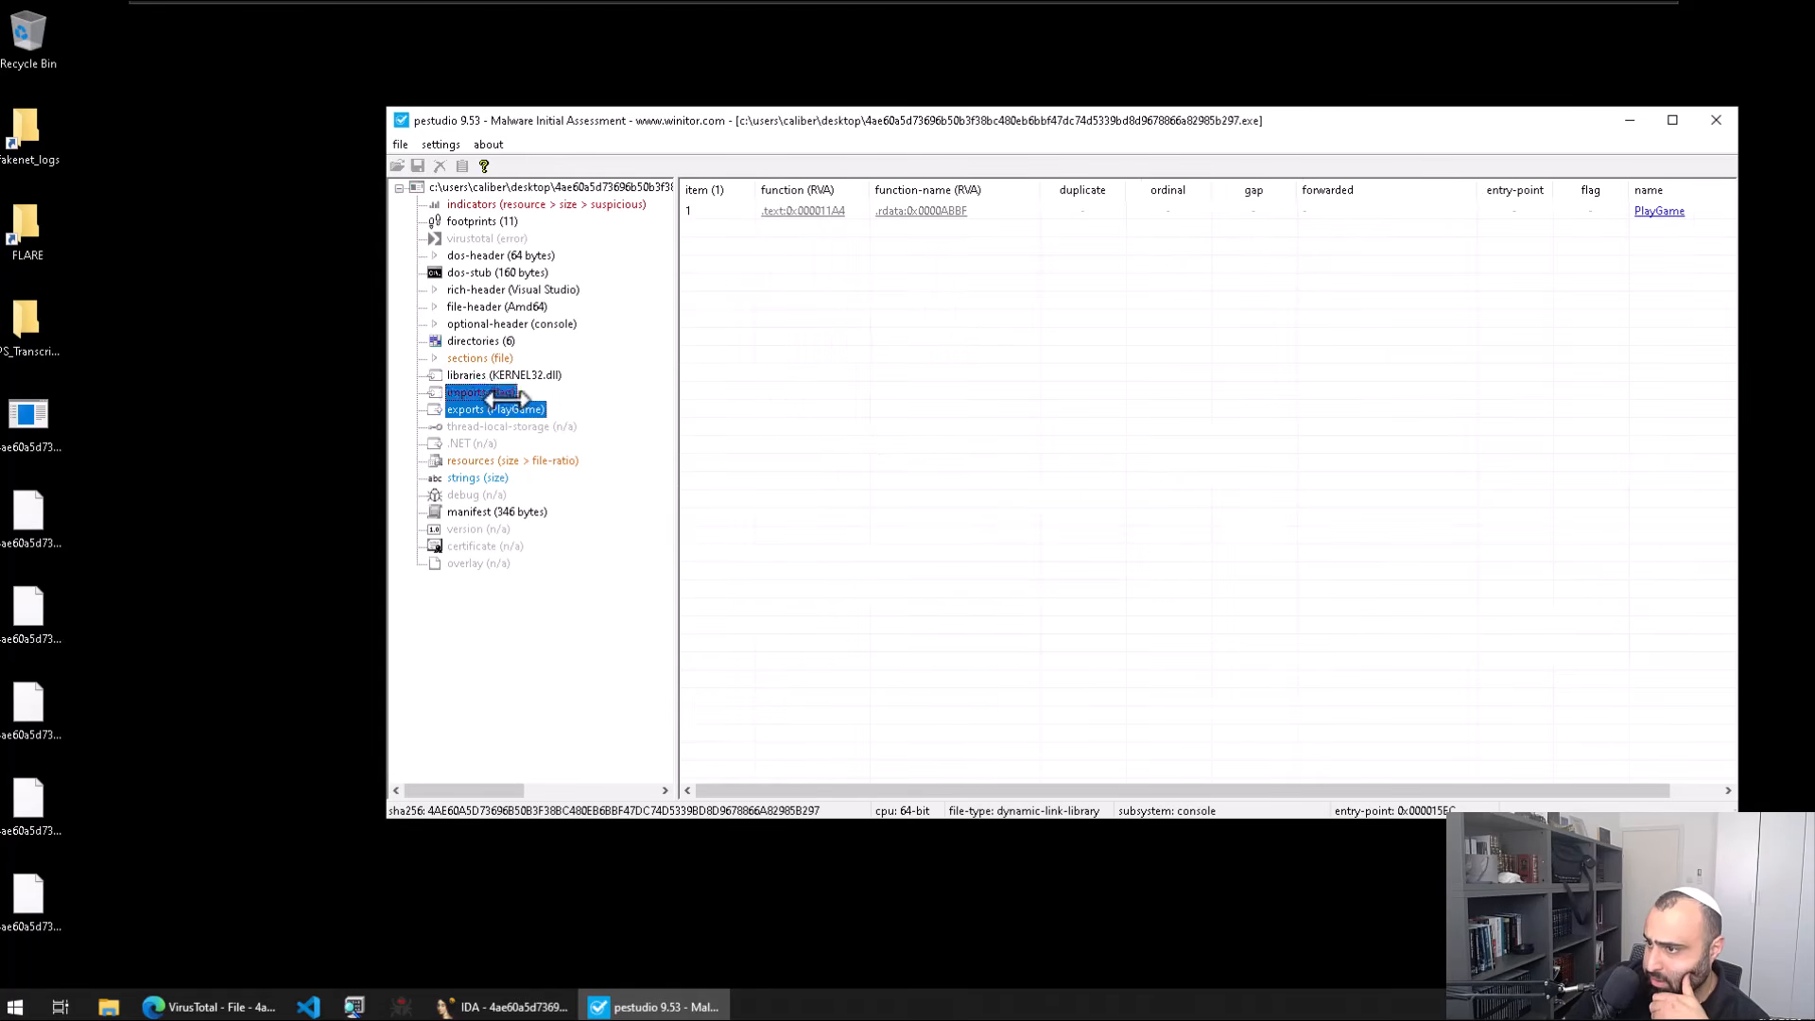
click(480, 391)
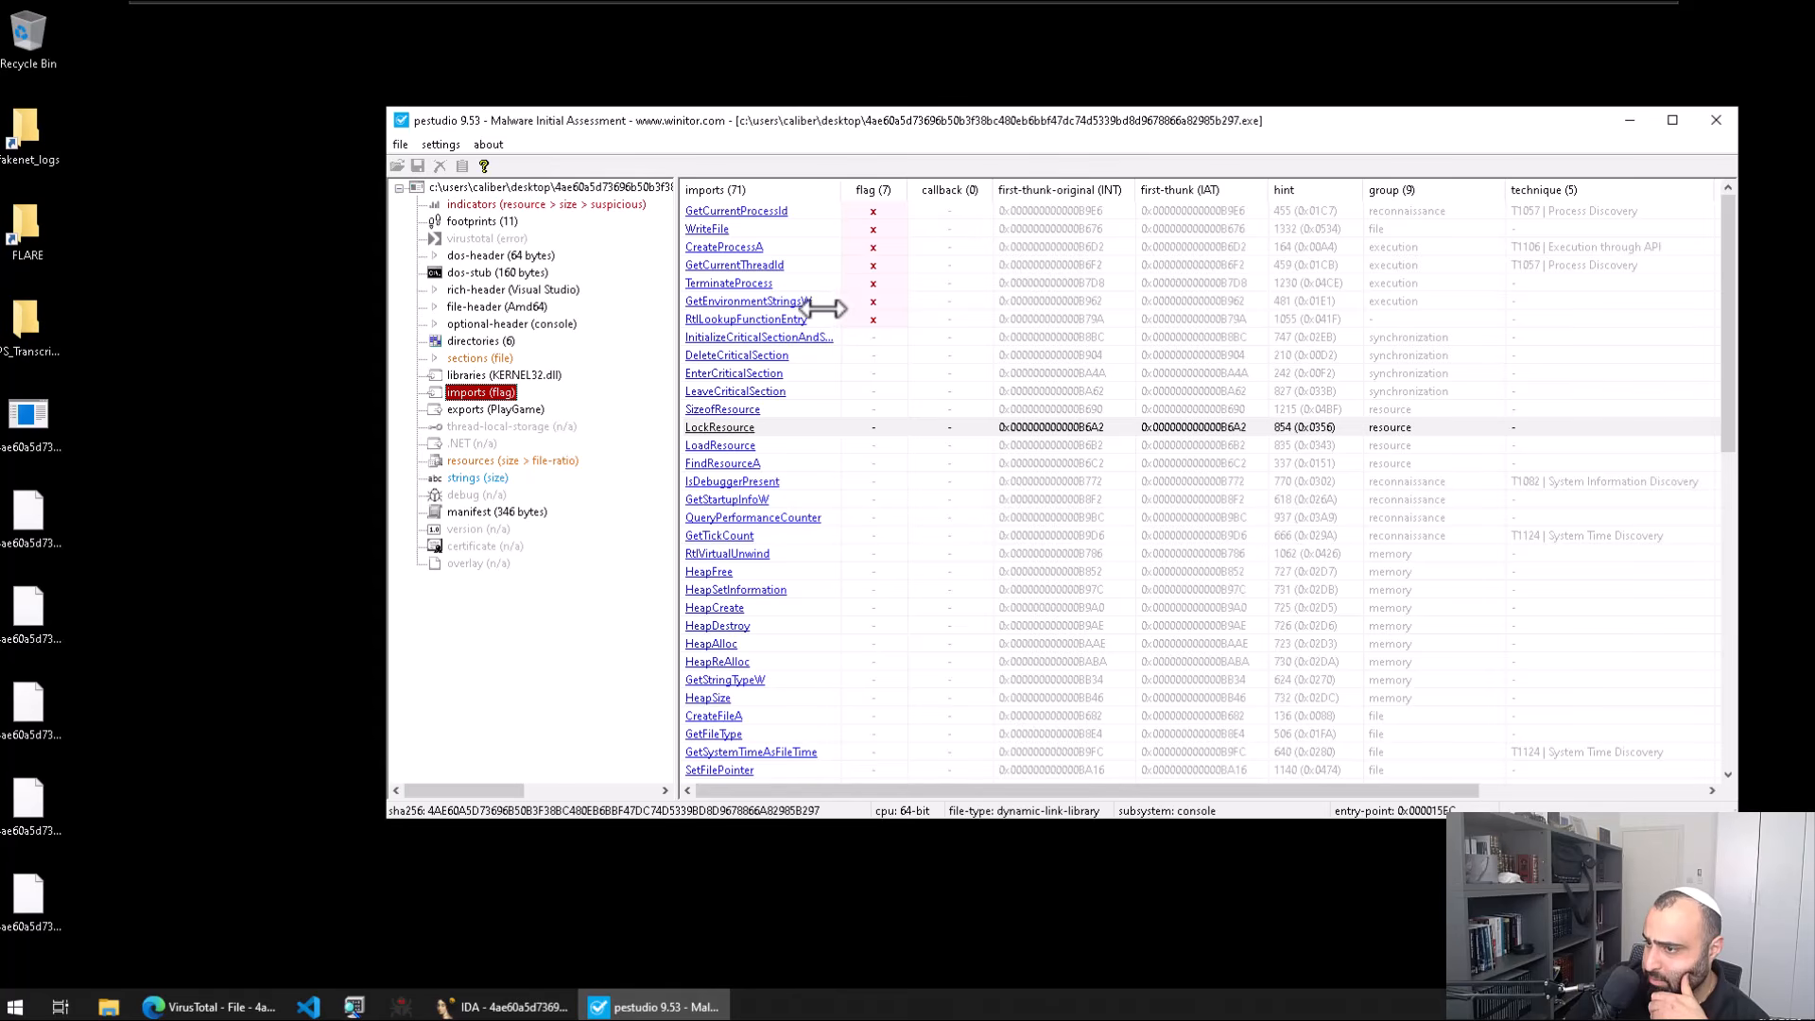
click(507, 461)
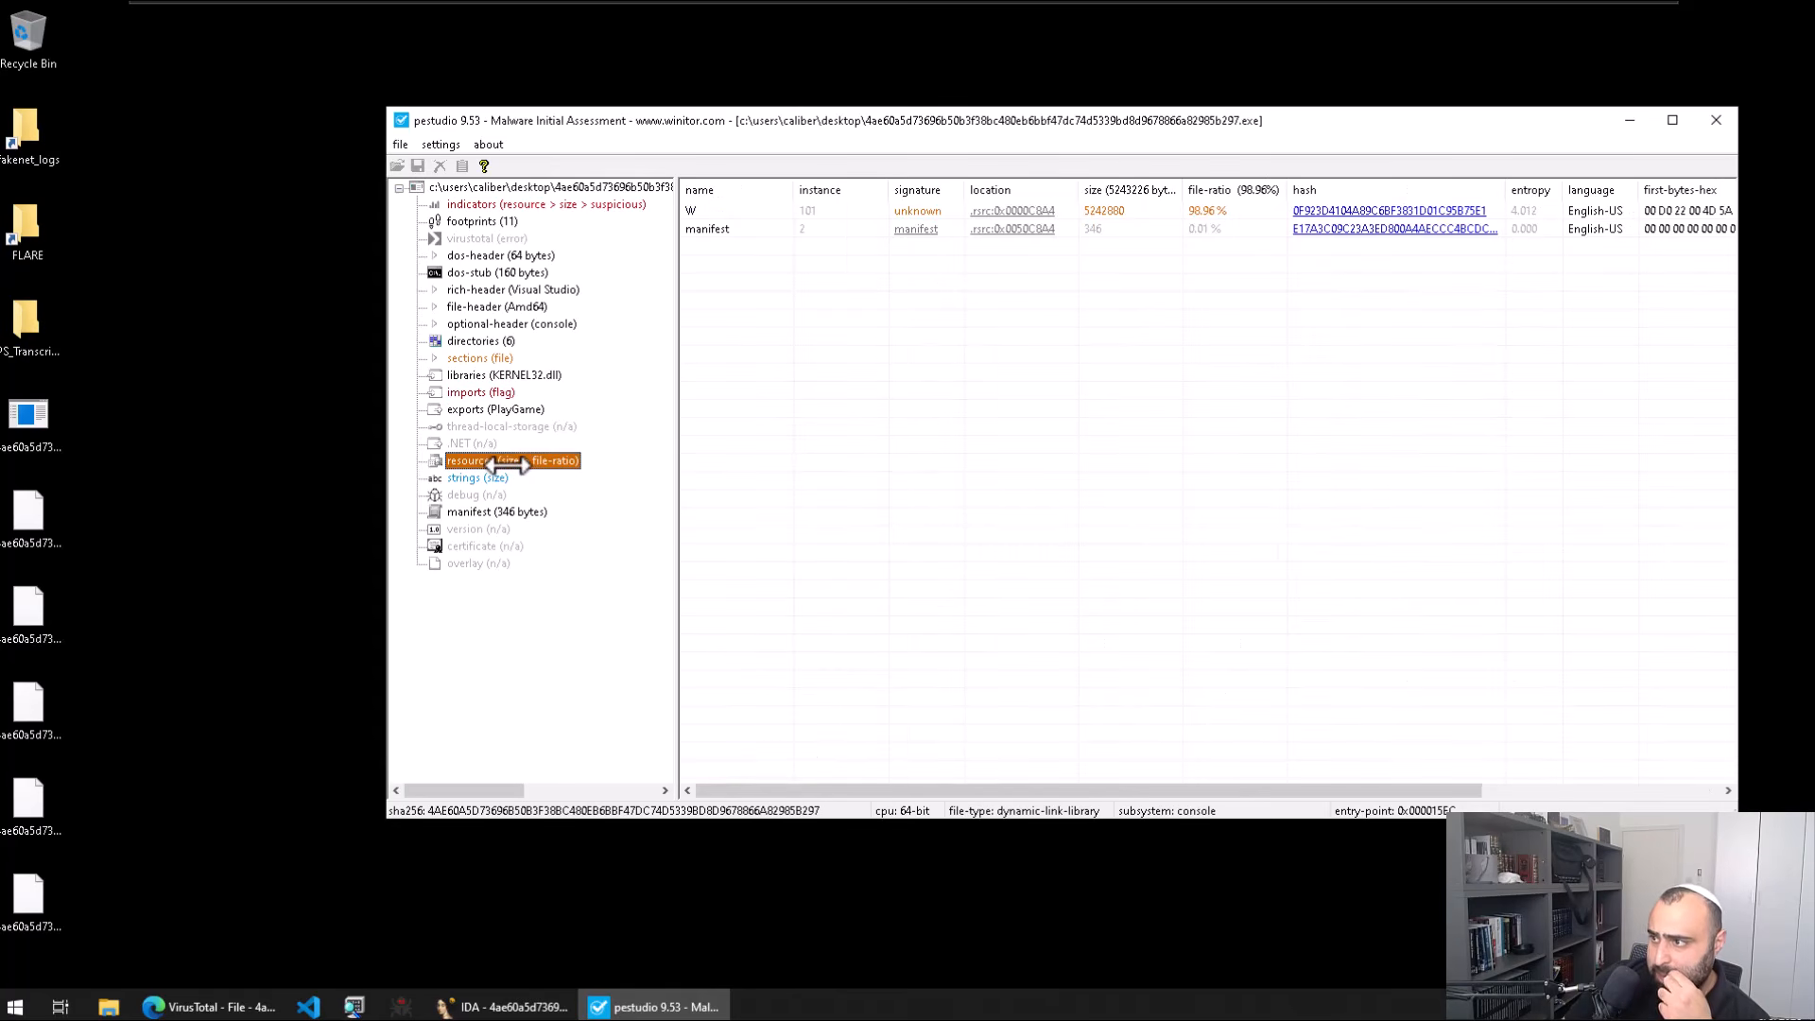
Step: Select the W resource row and scroll to its first bytes showing an MZ header
click(746, 214)
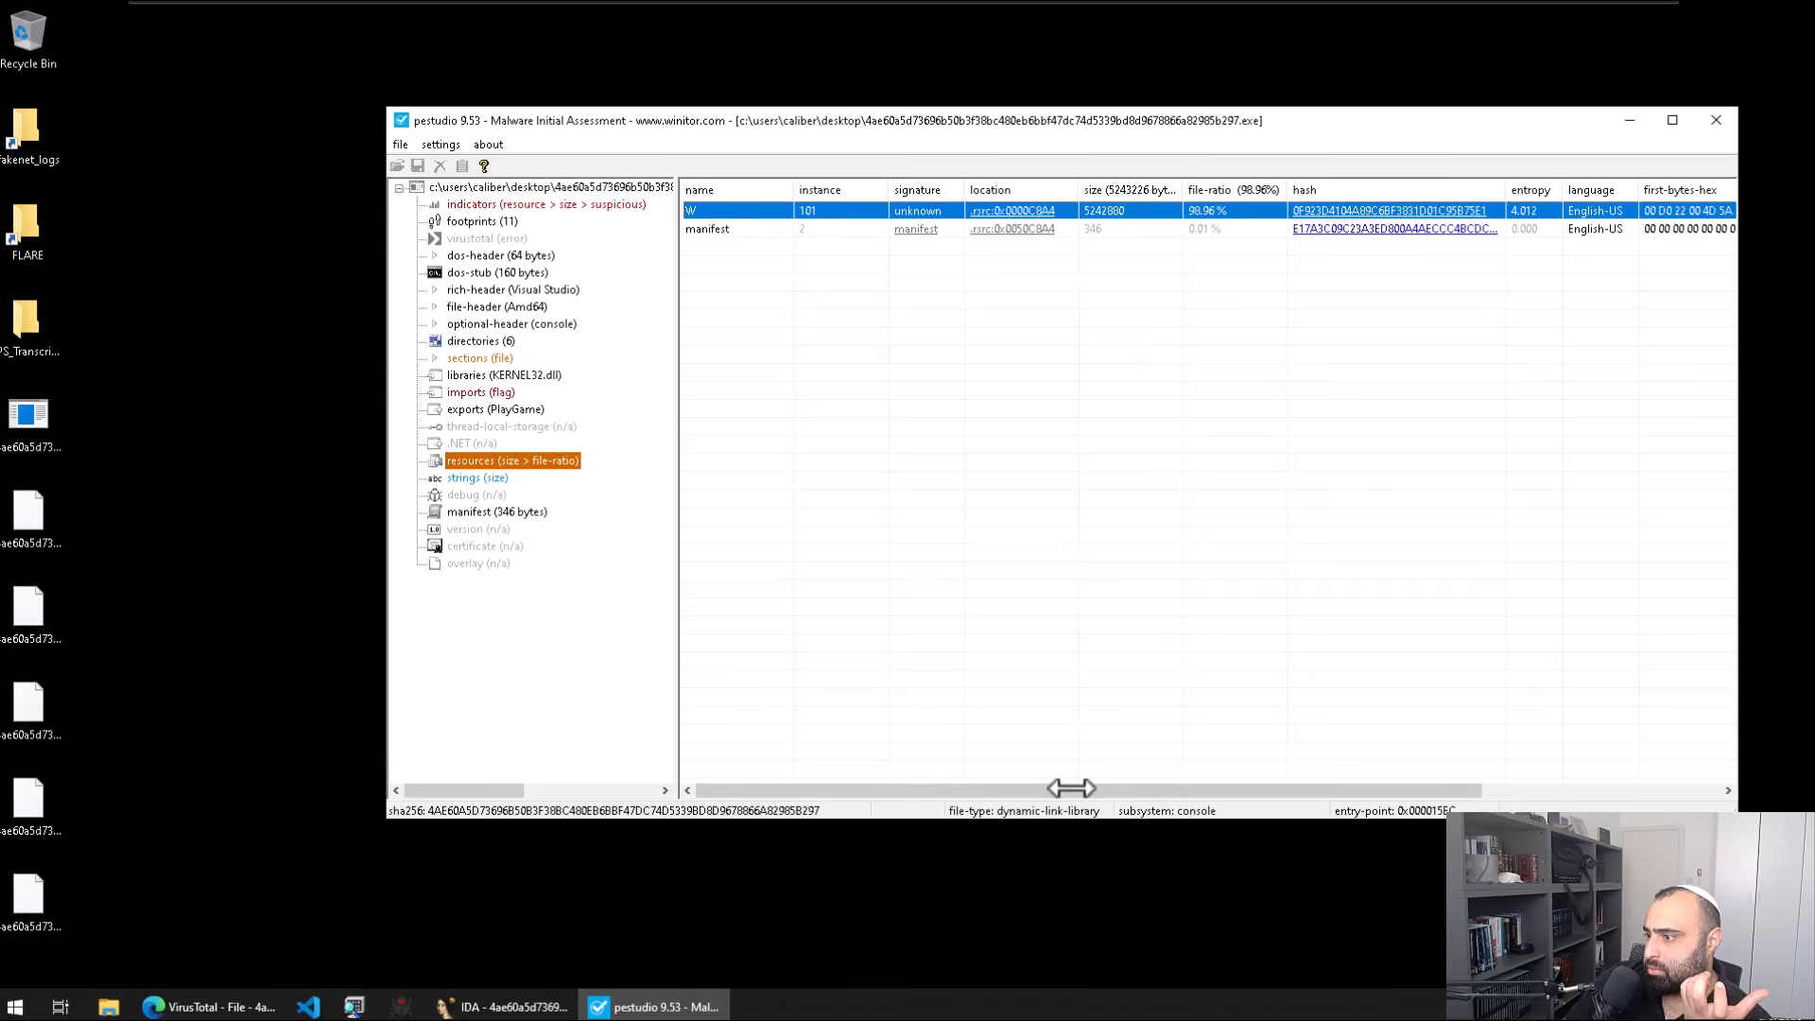
drag(1070, 786, 1365, 696)
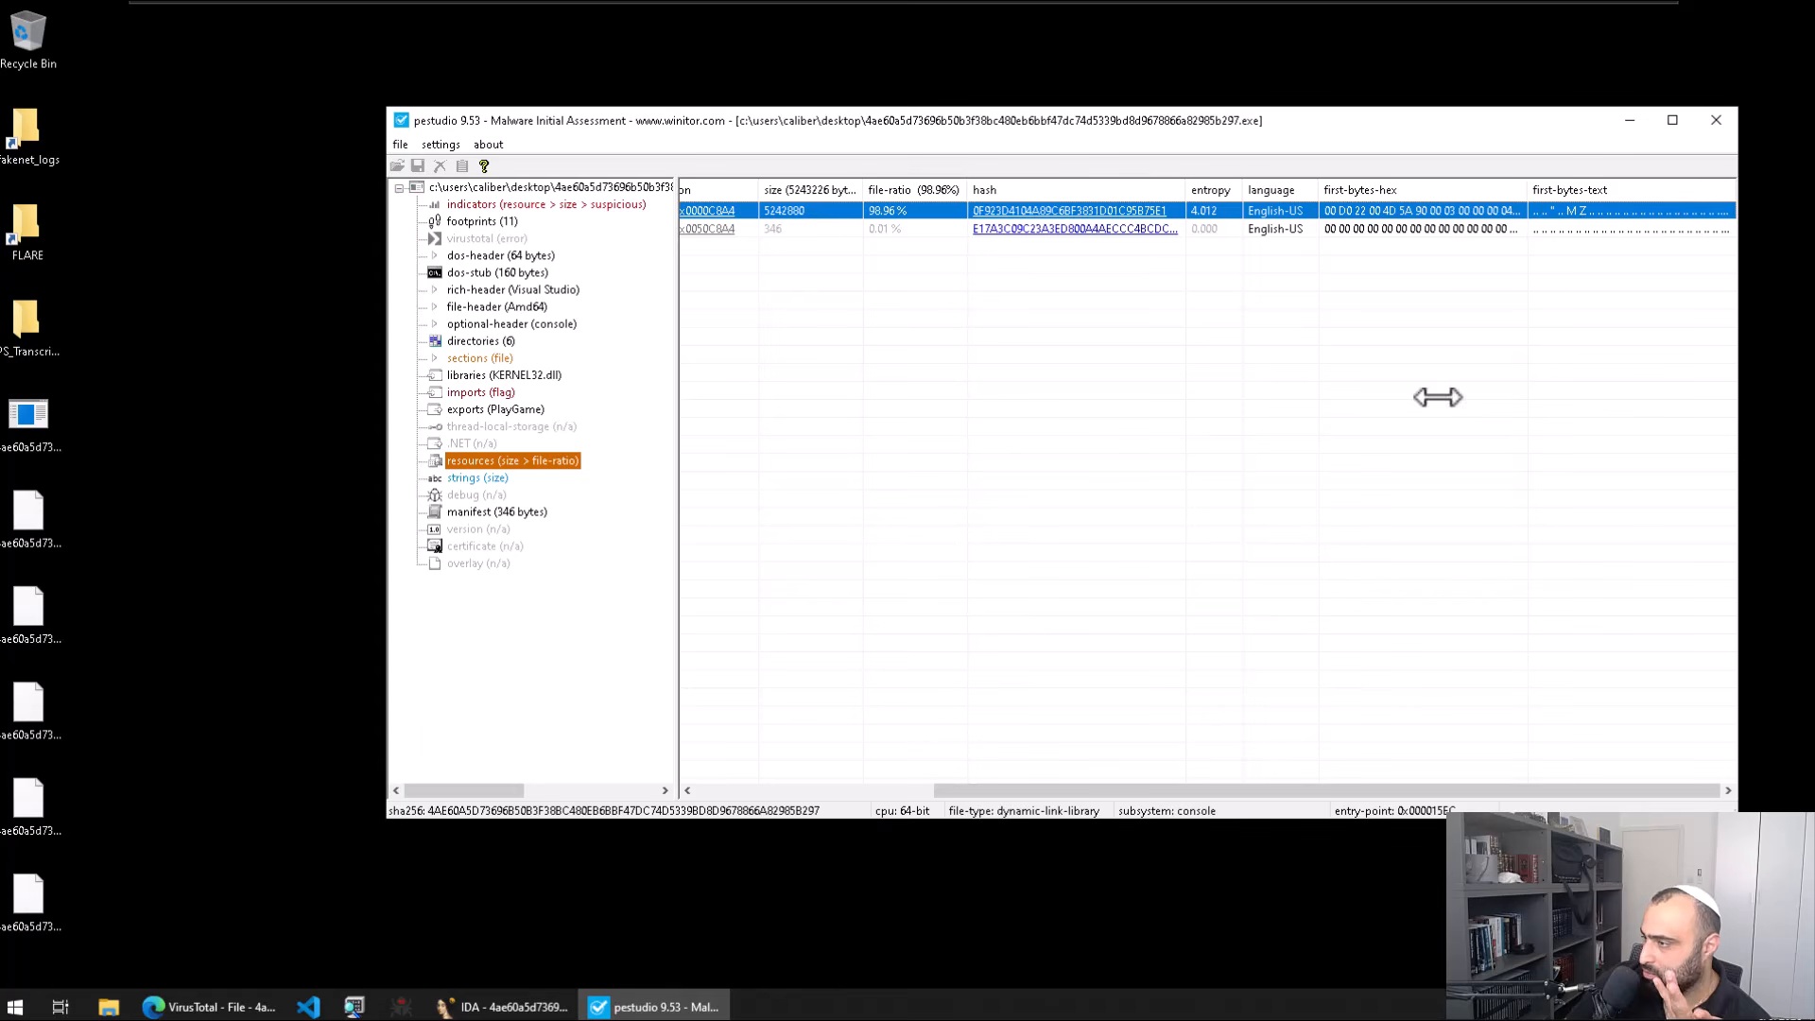
drag(1301, 803, 831, 791)
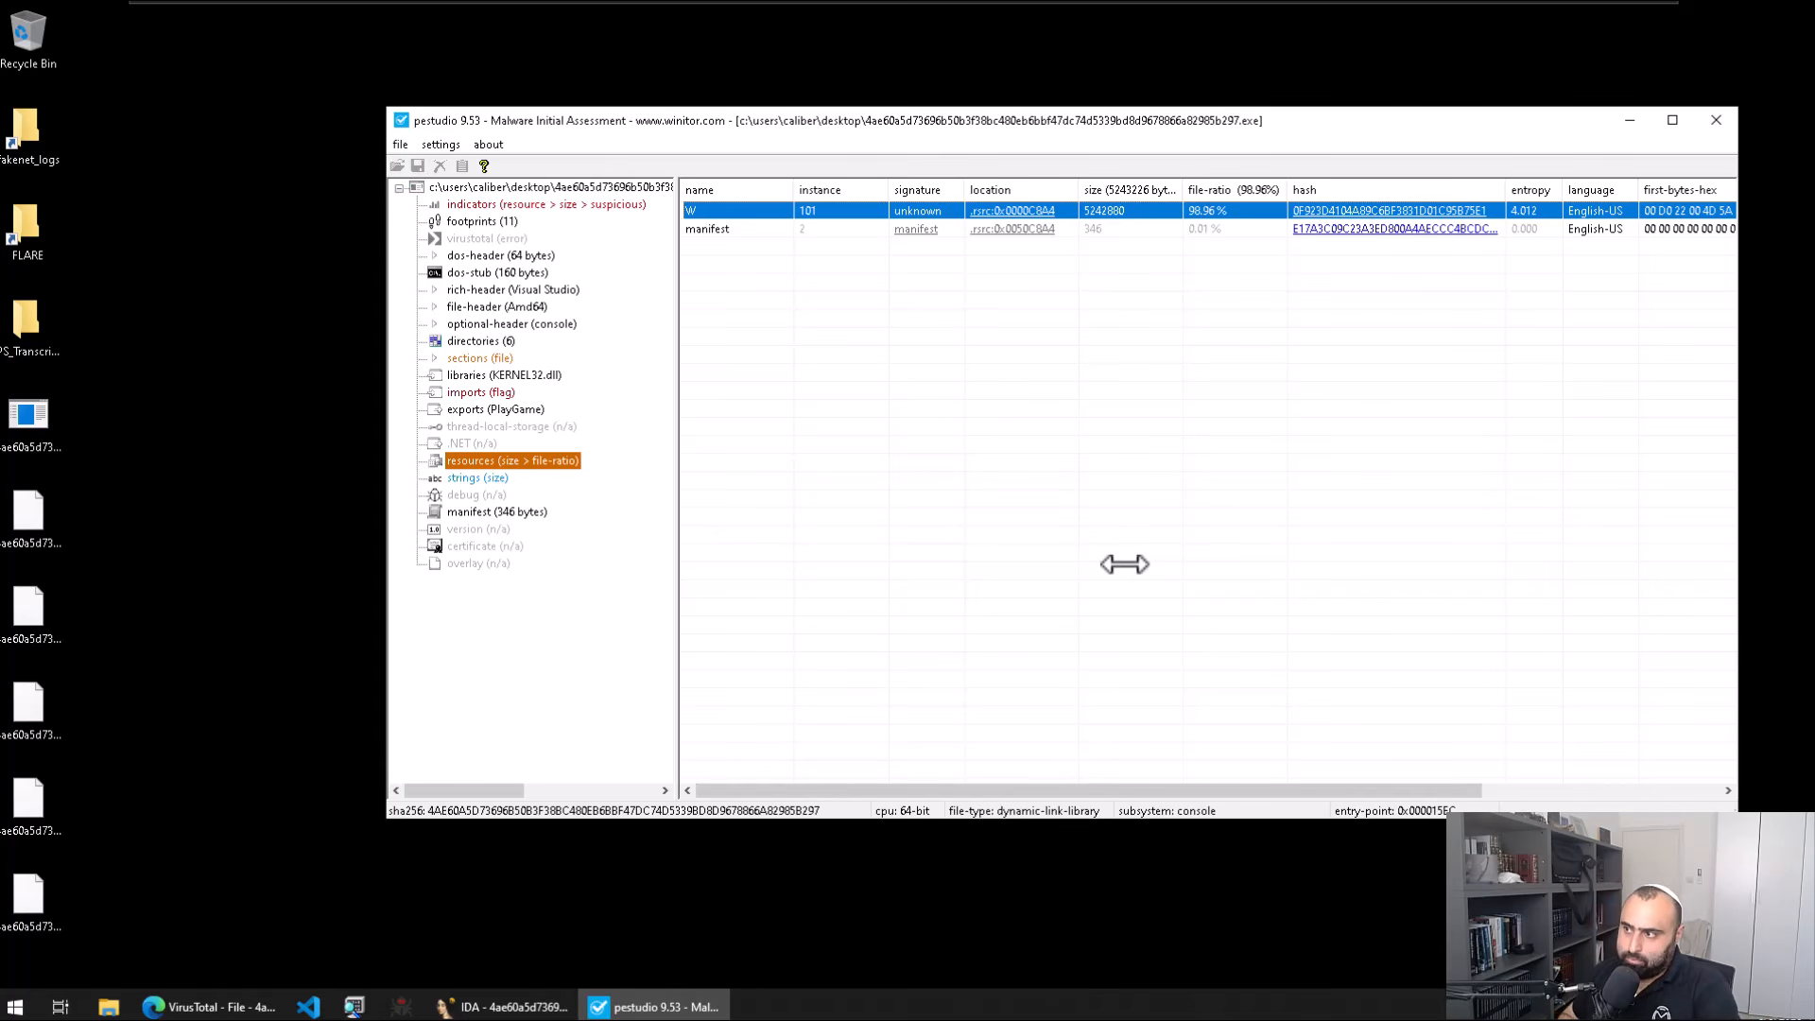
Step: Launch Resource Hacker and load the WannaCry DLL from the desktop into it
key(super)
text(reso)
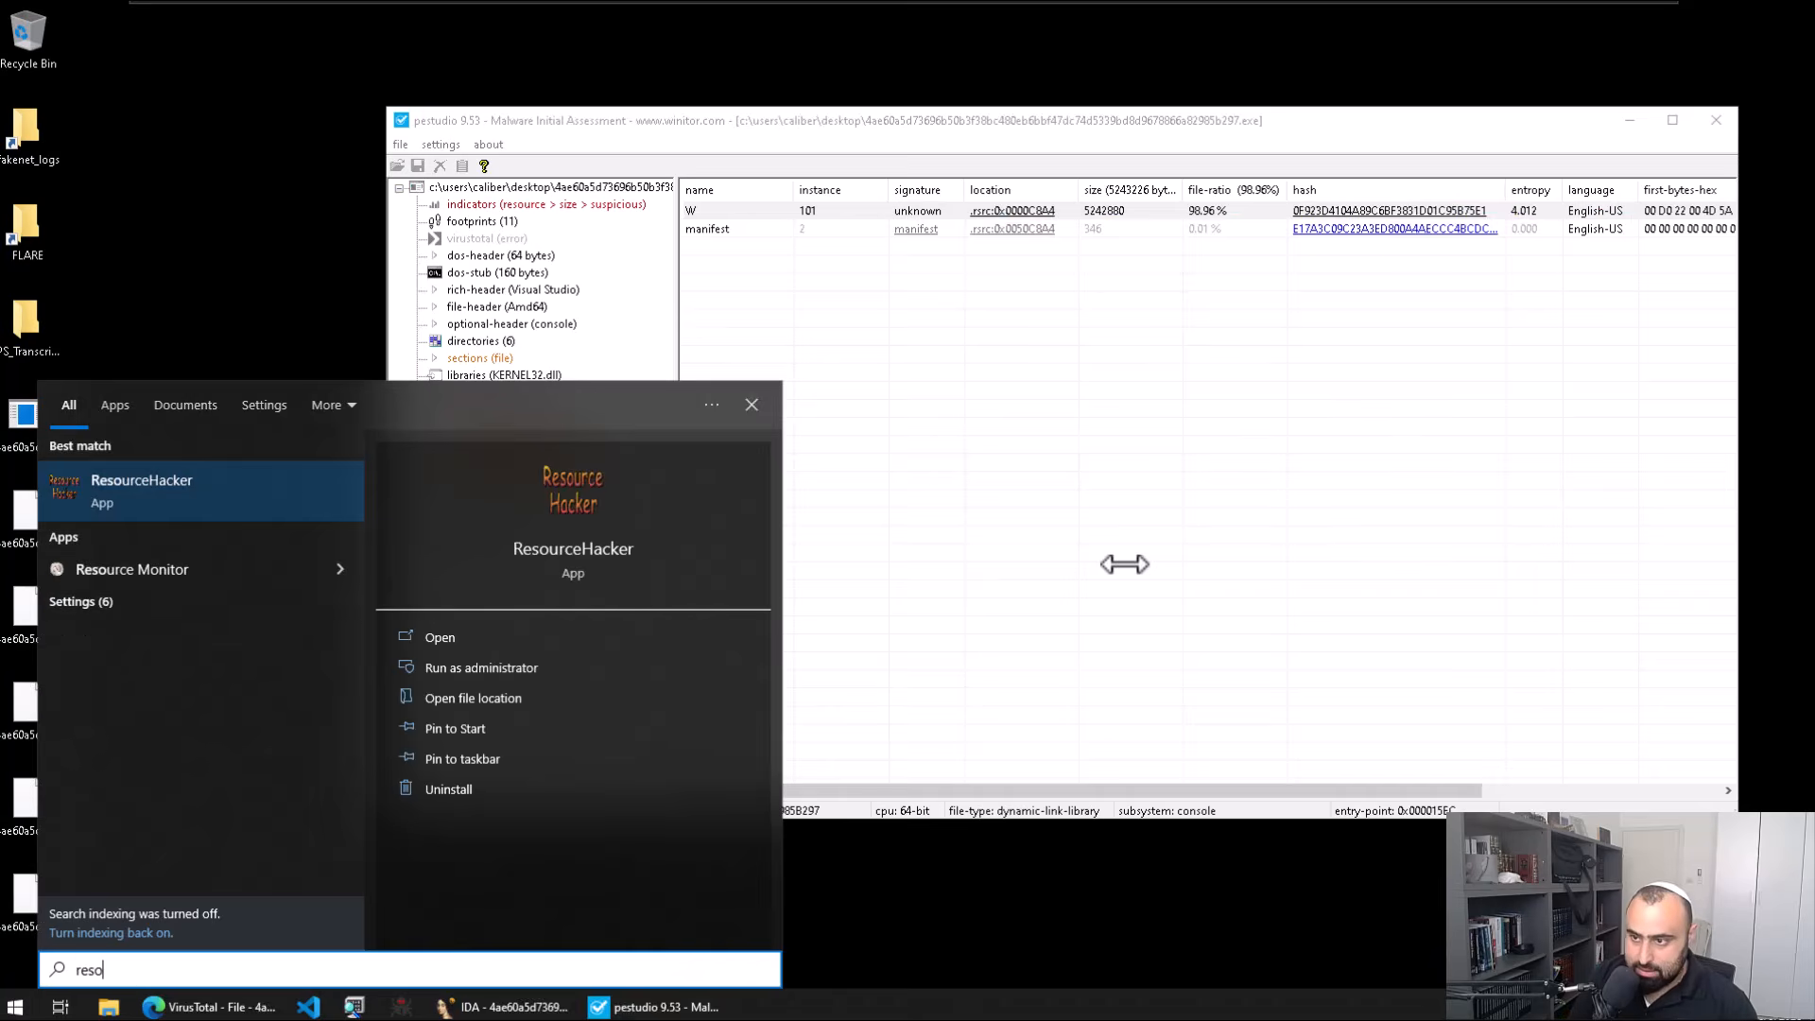
key(Return)
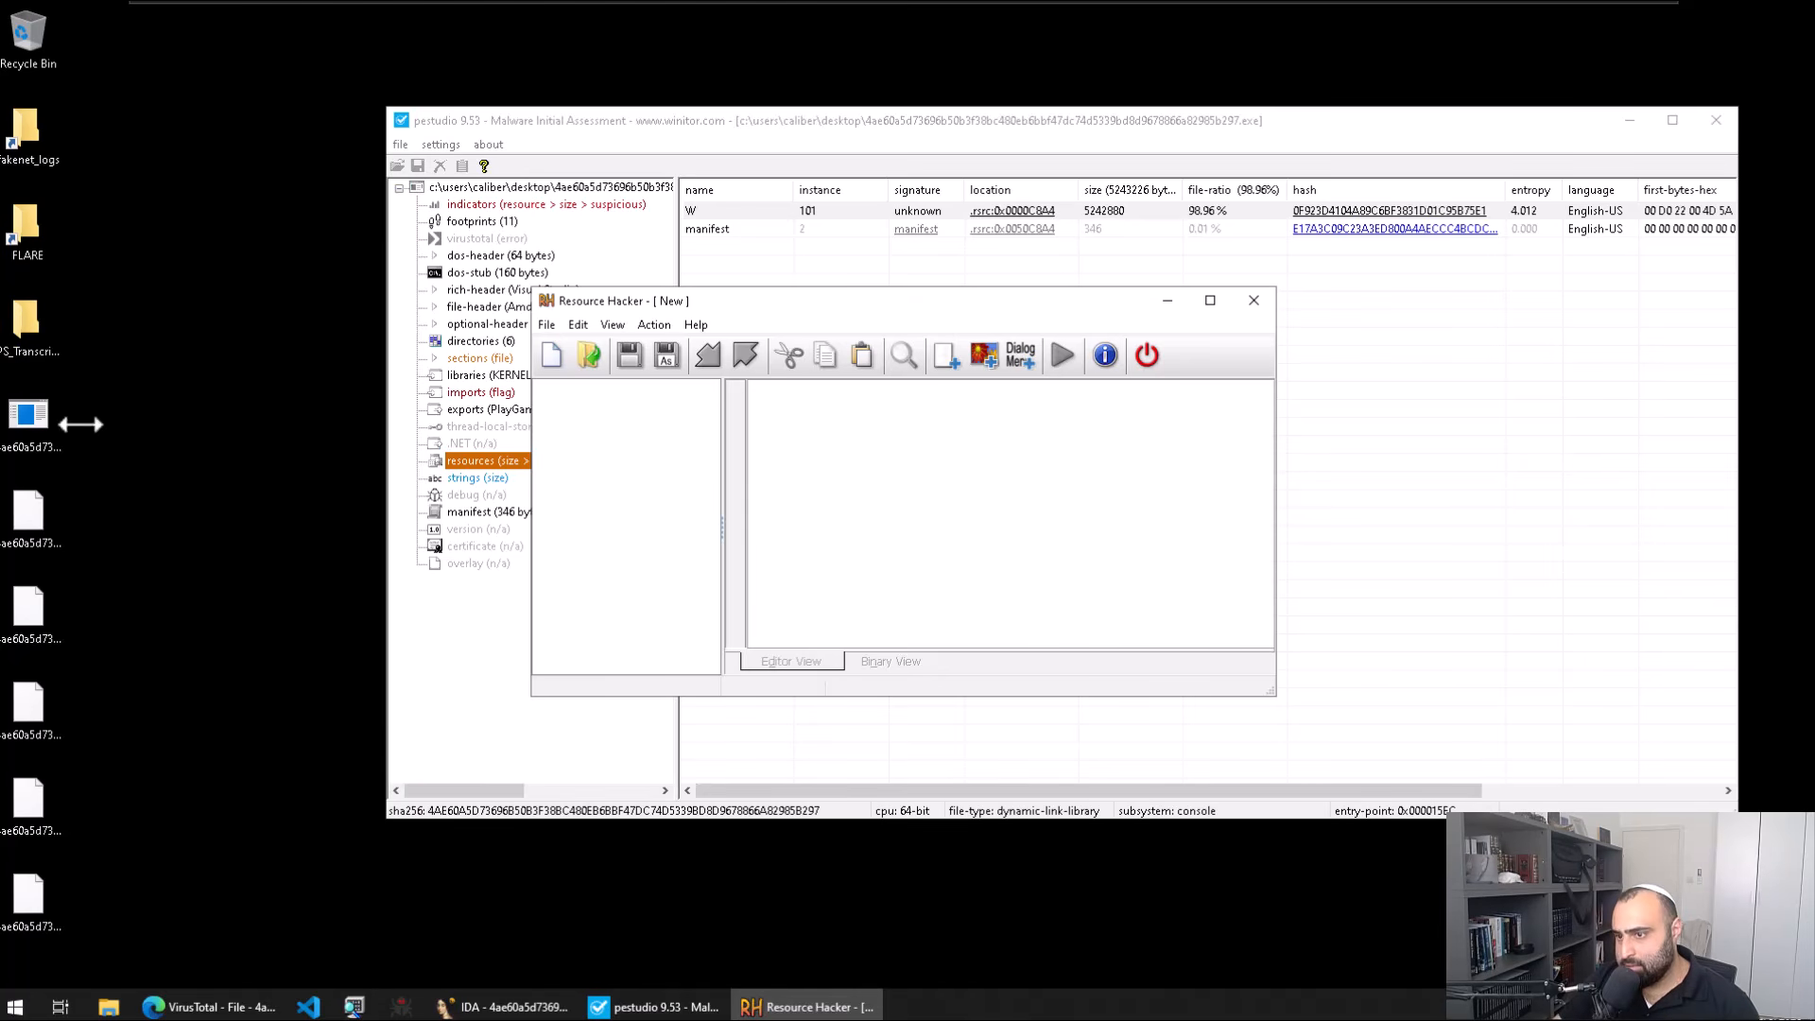
drag(81, 417, 590, 387)
Step: Save resource W 101 to the desktop as W101.bin, then close Resource Hacker
double_click(586, 388)
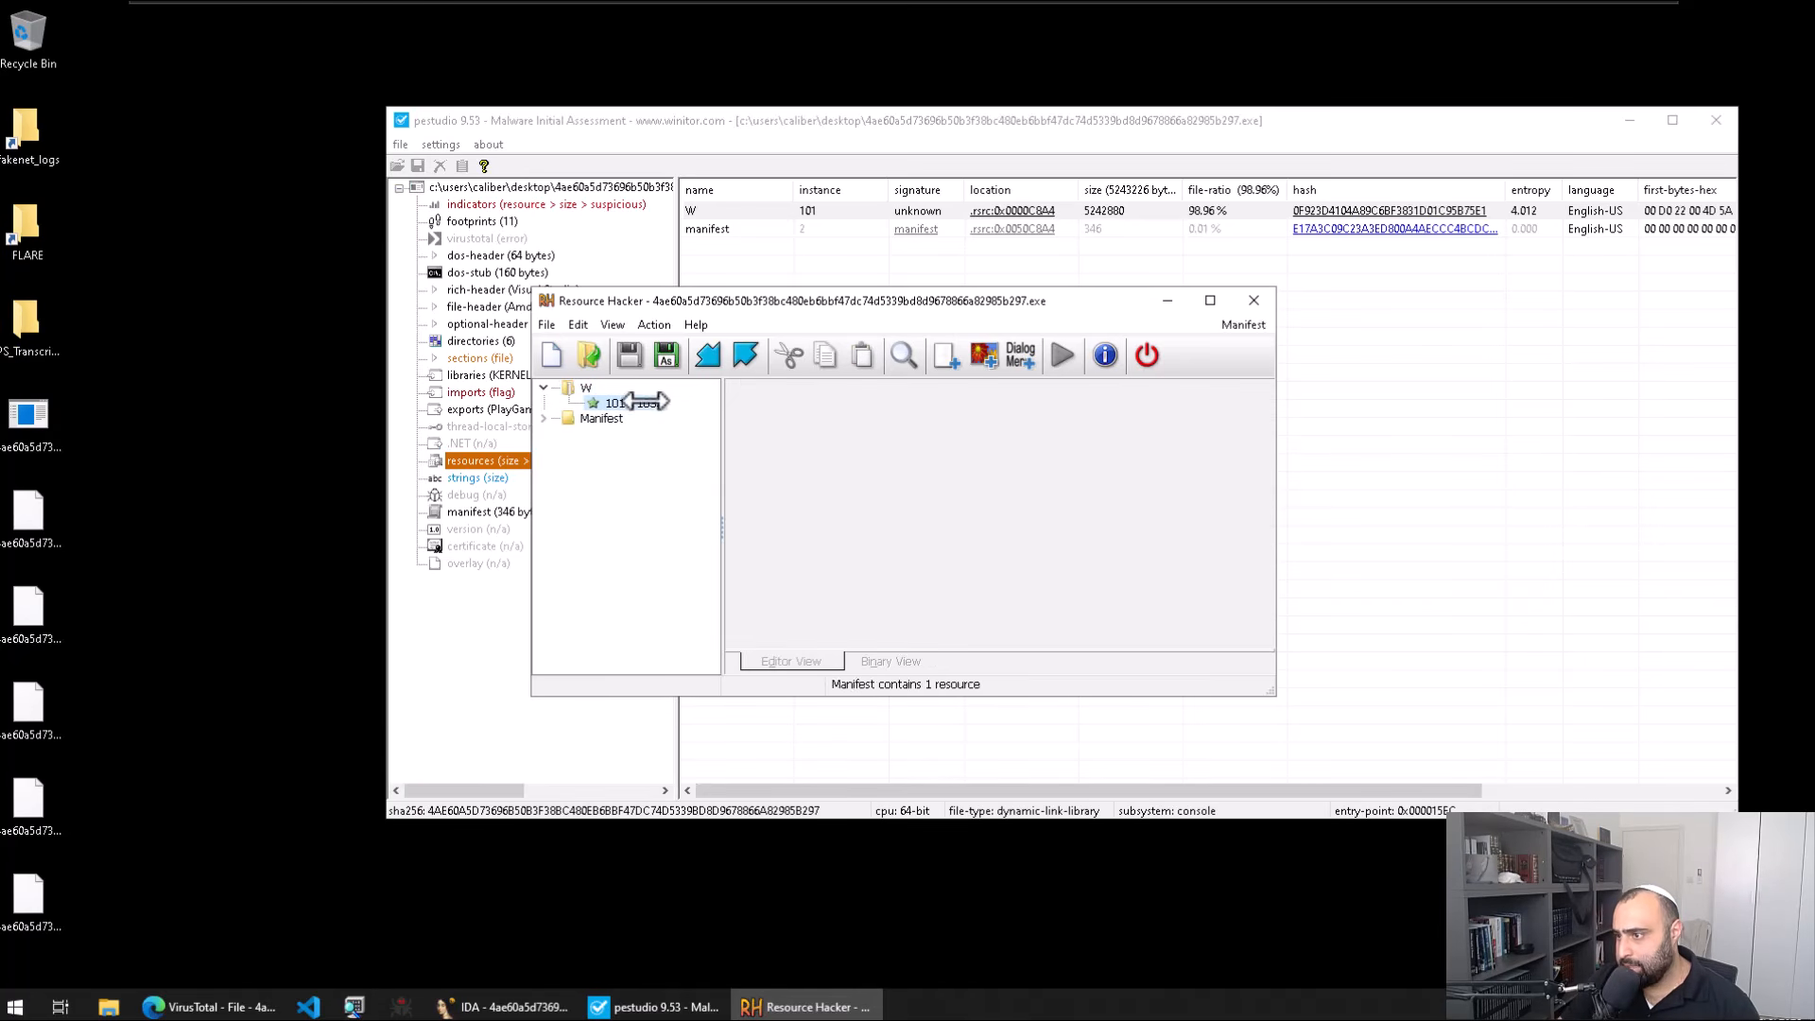
click(620, 403)
right_click(658, 403)
click(696, 413)
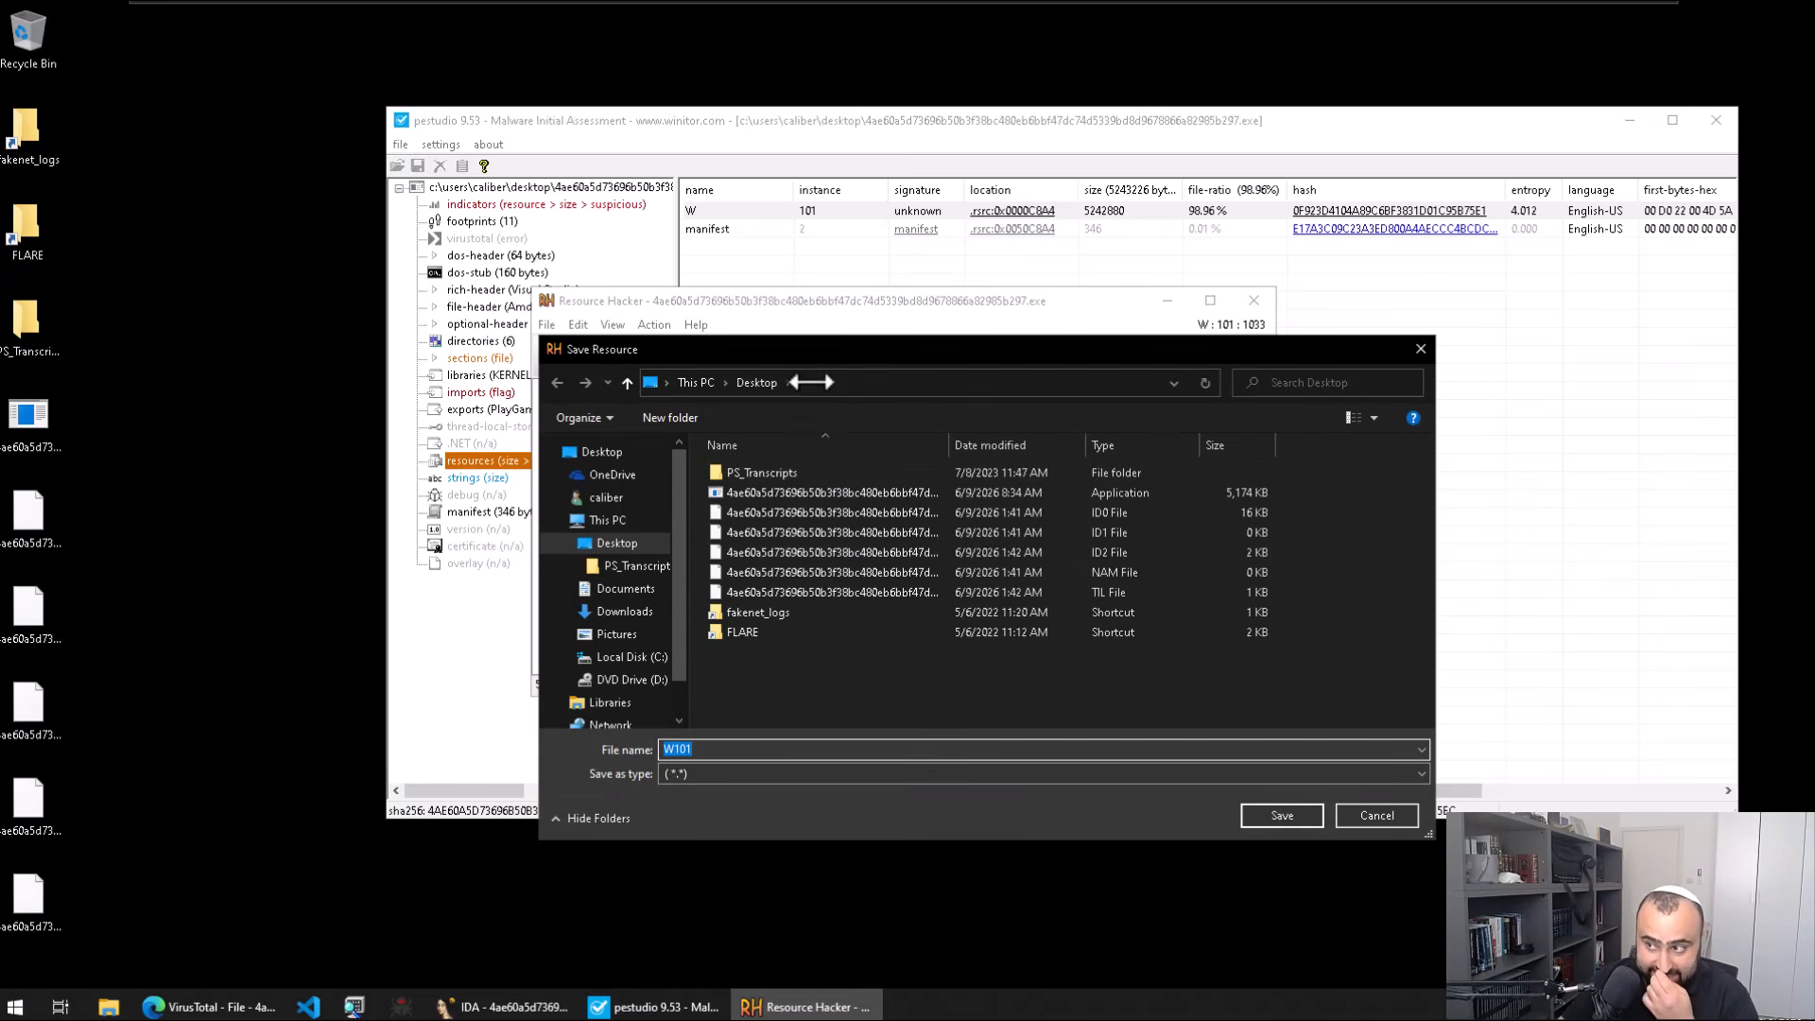
drag(844, 354, 1125, 340)
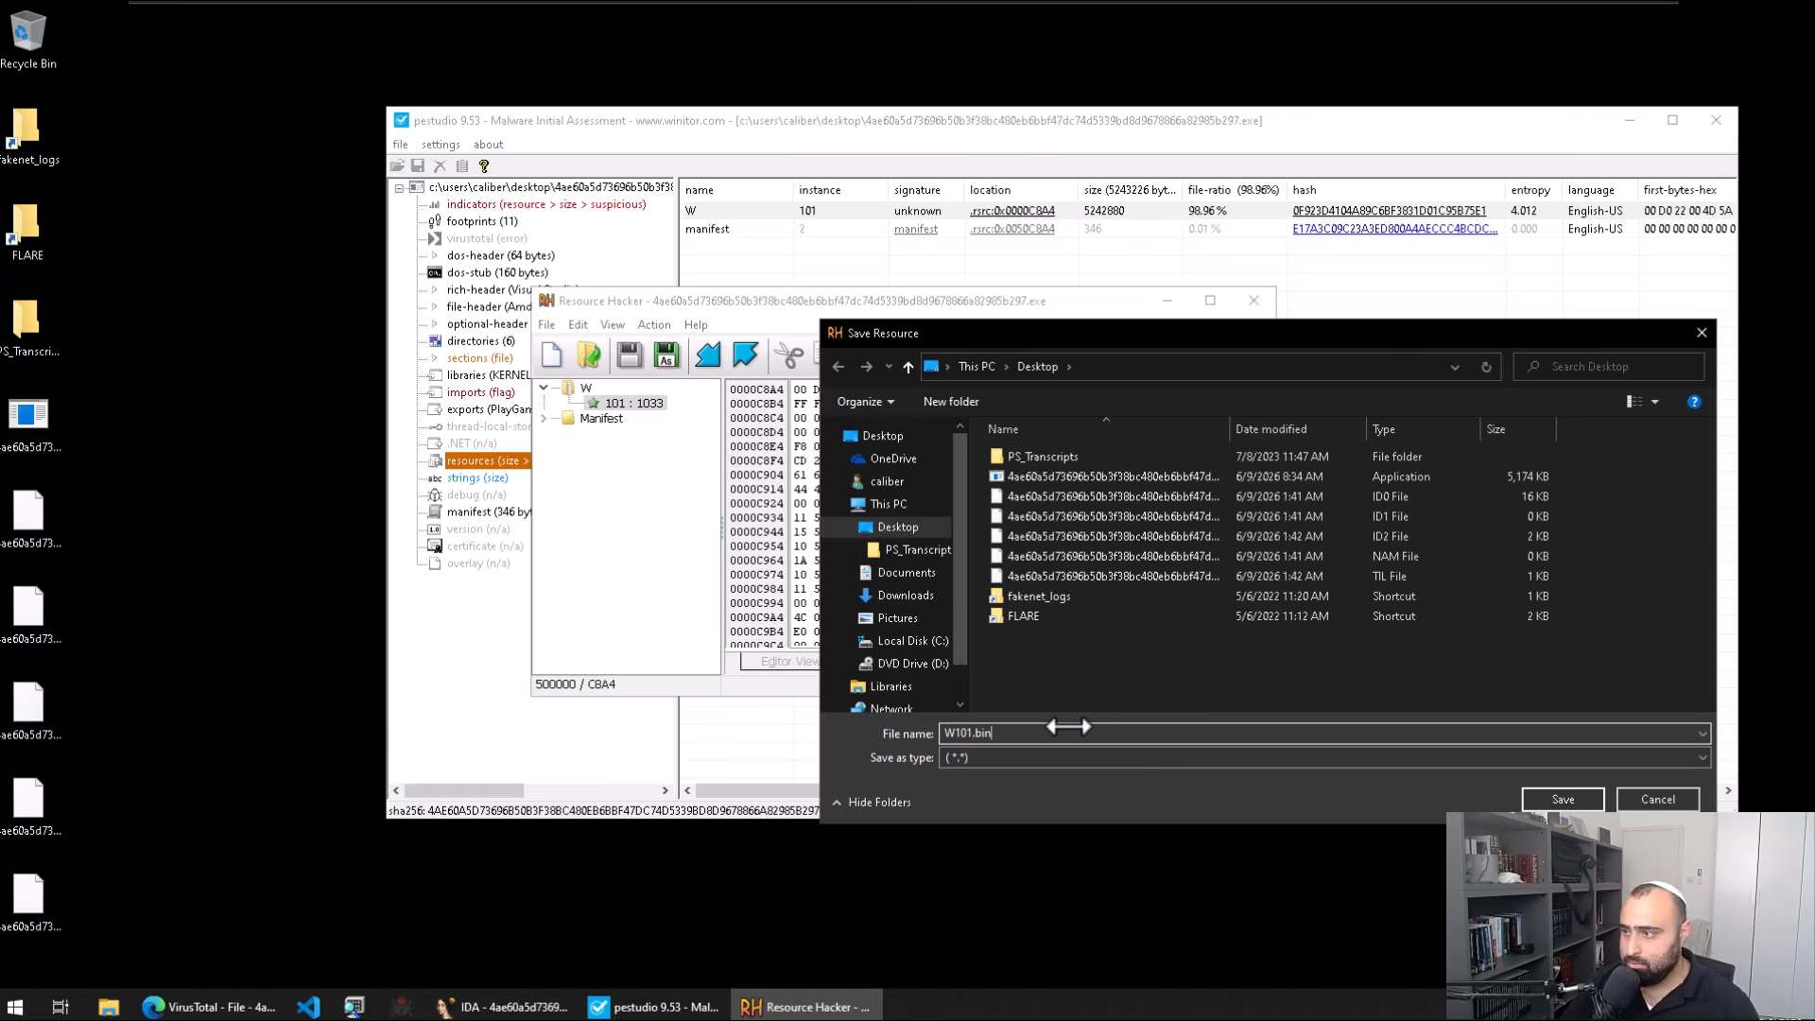
key(Return)
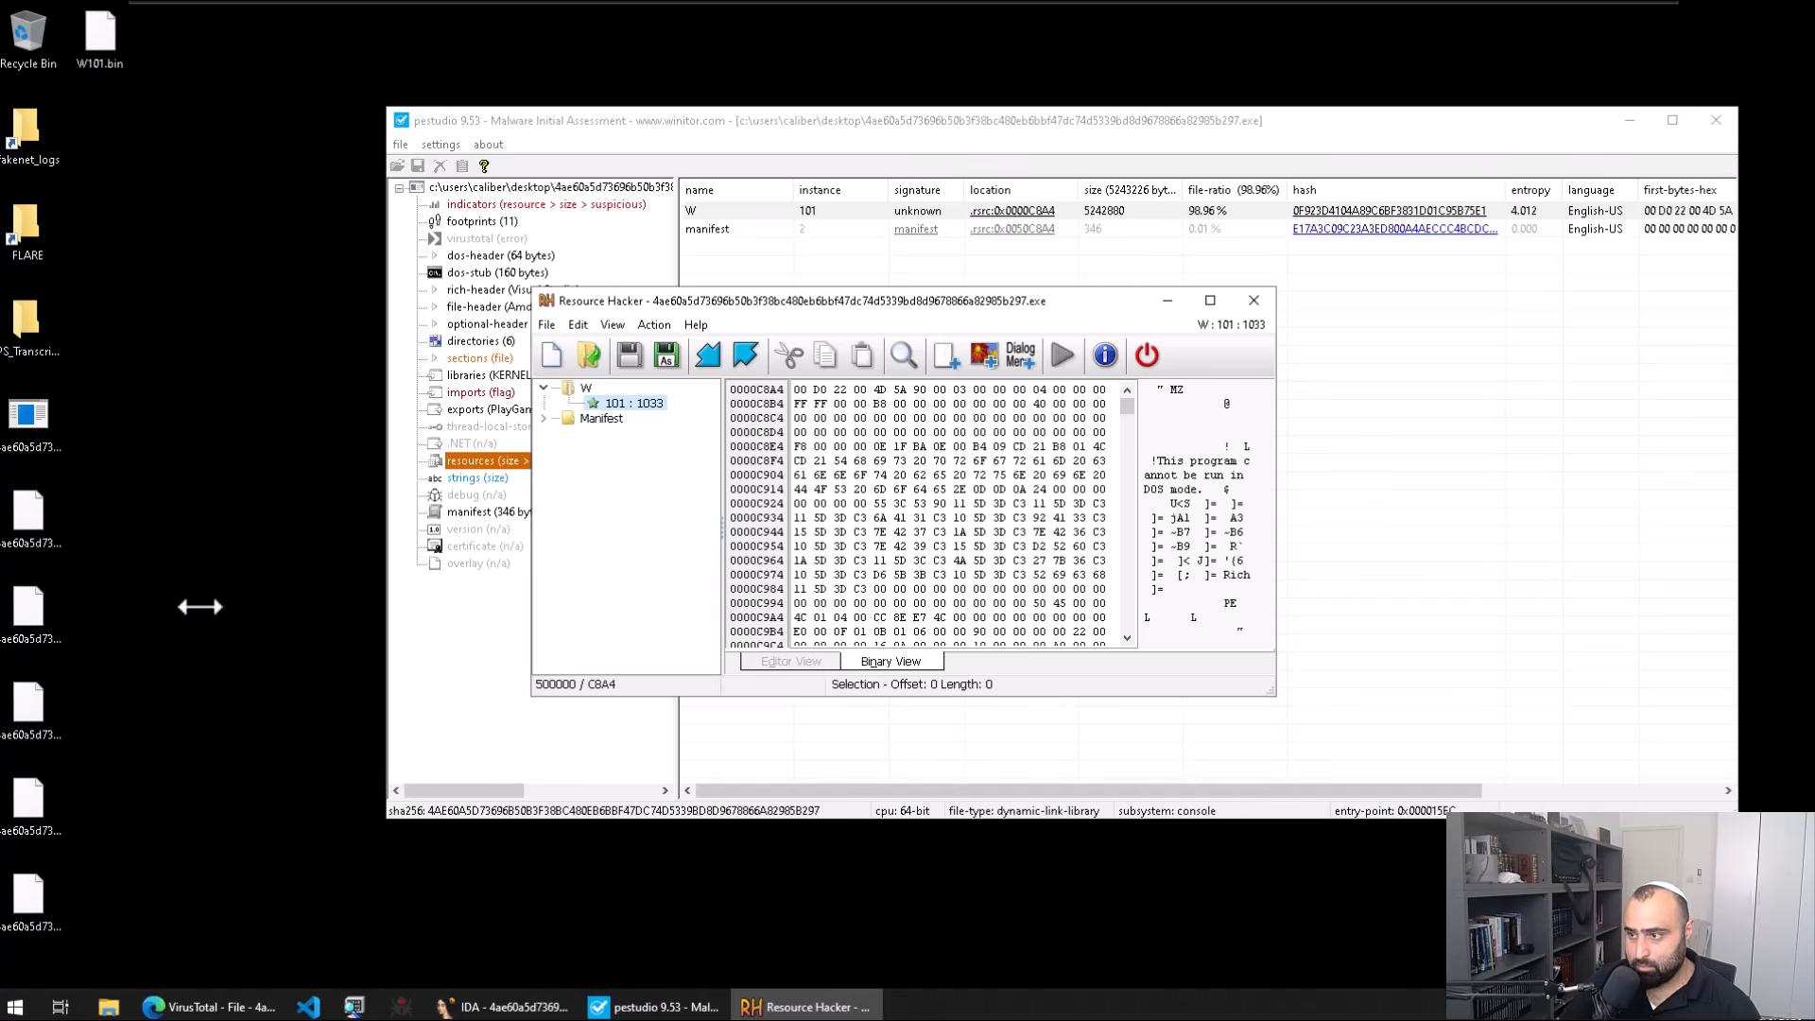
click(100, 44)
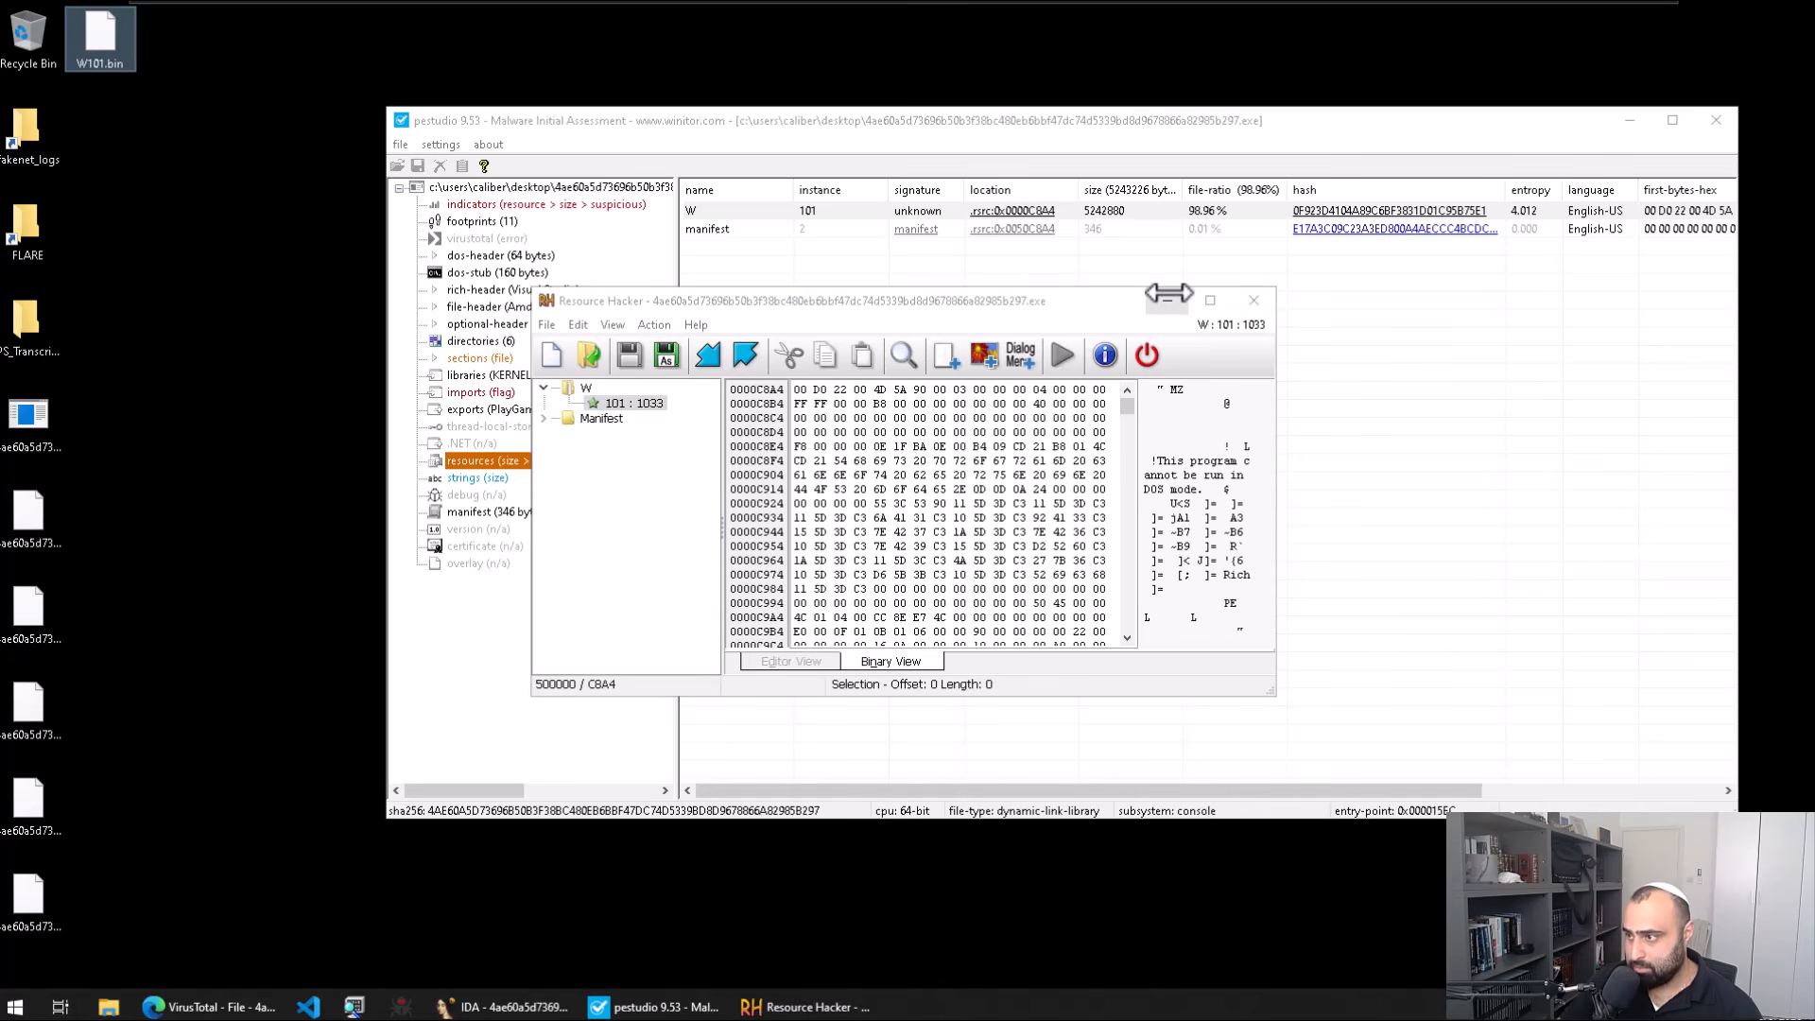
click(1253, 299)
key(super)
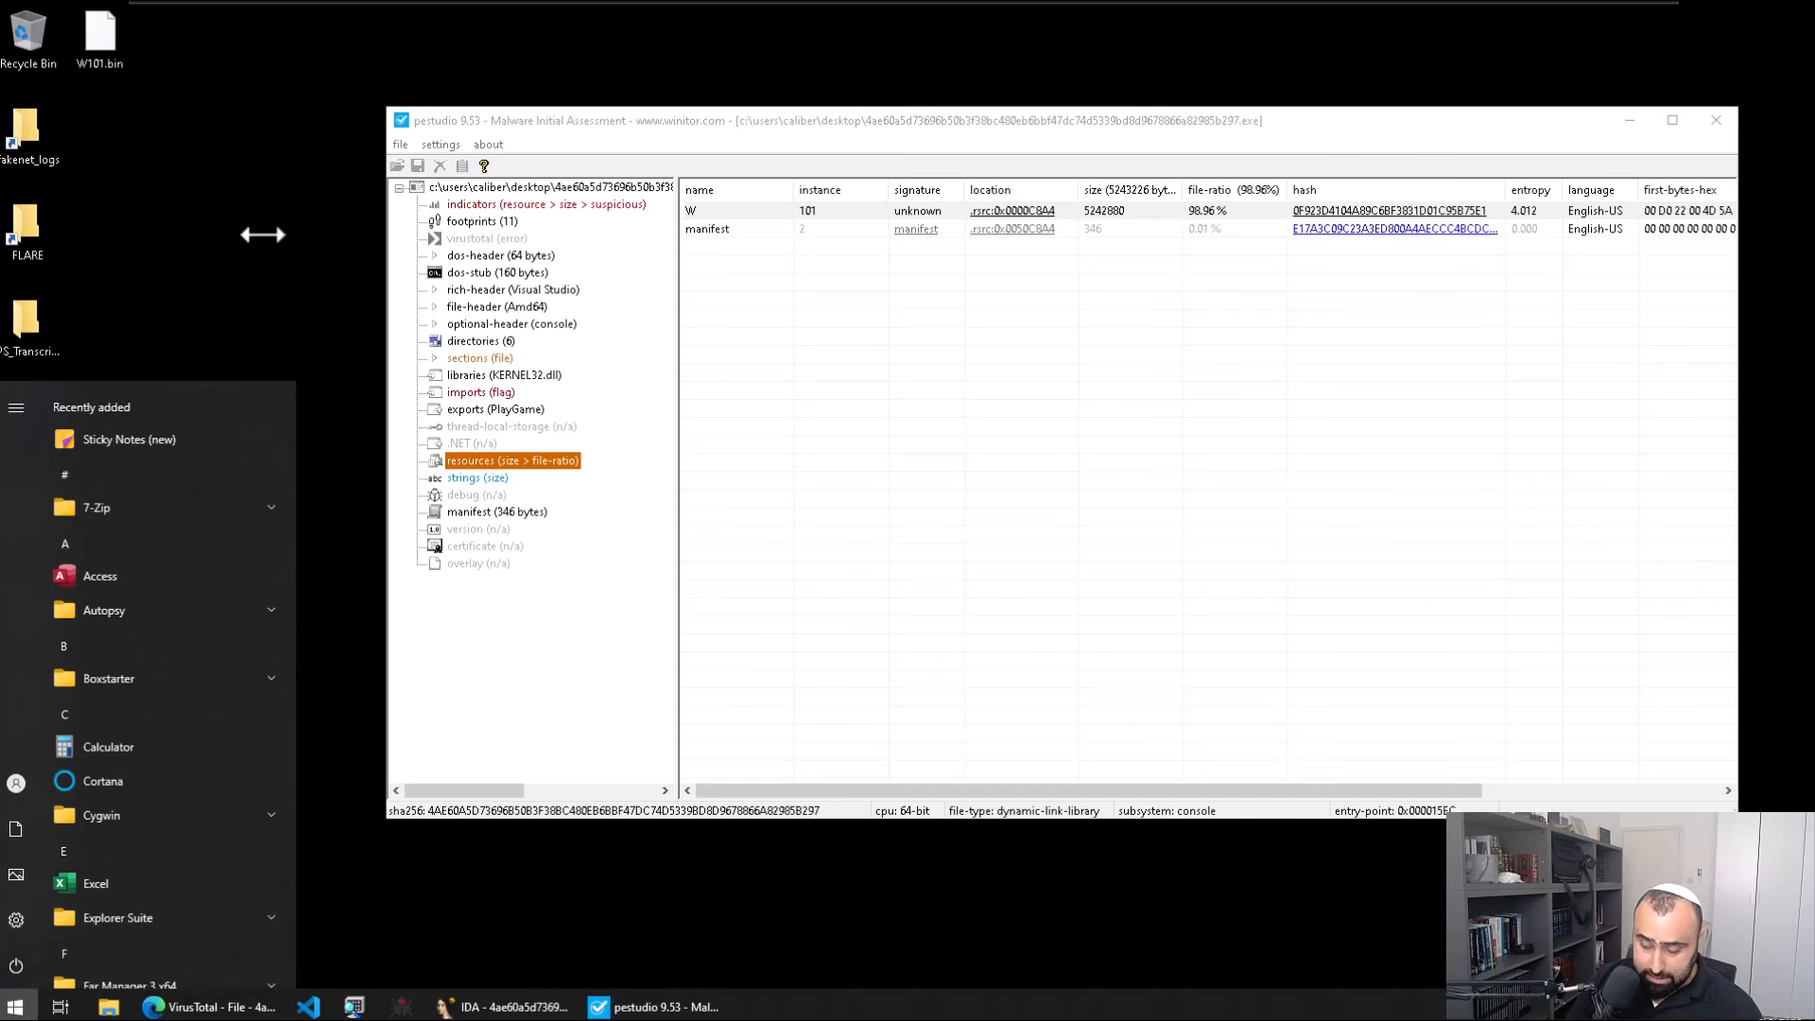
Step: Launch HxD, load W101.bin from the desktop, and highlight the 00 D0 22 00 prefix bytes
text(hxd)
key(Return)
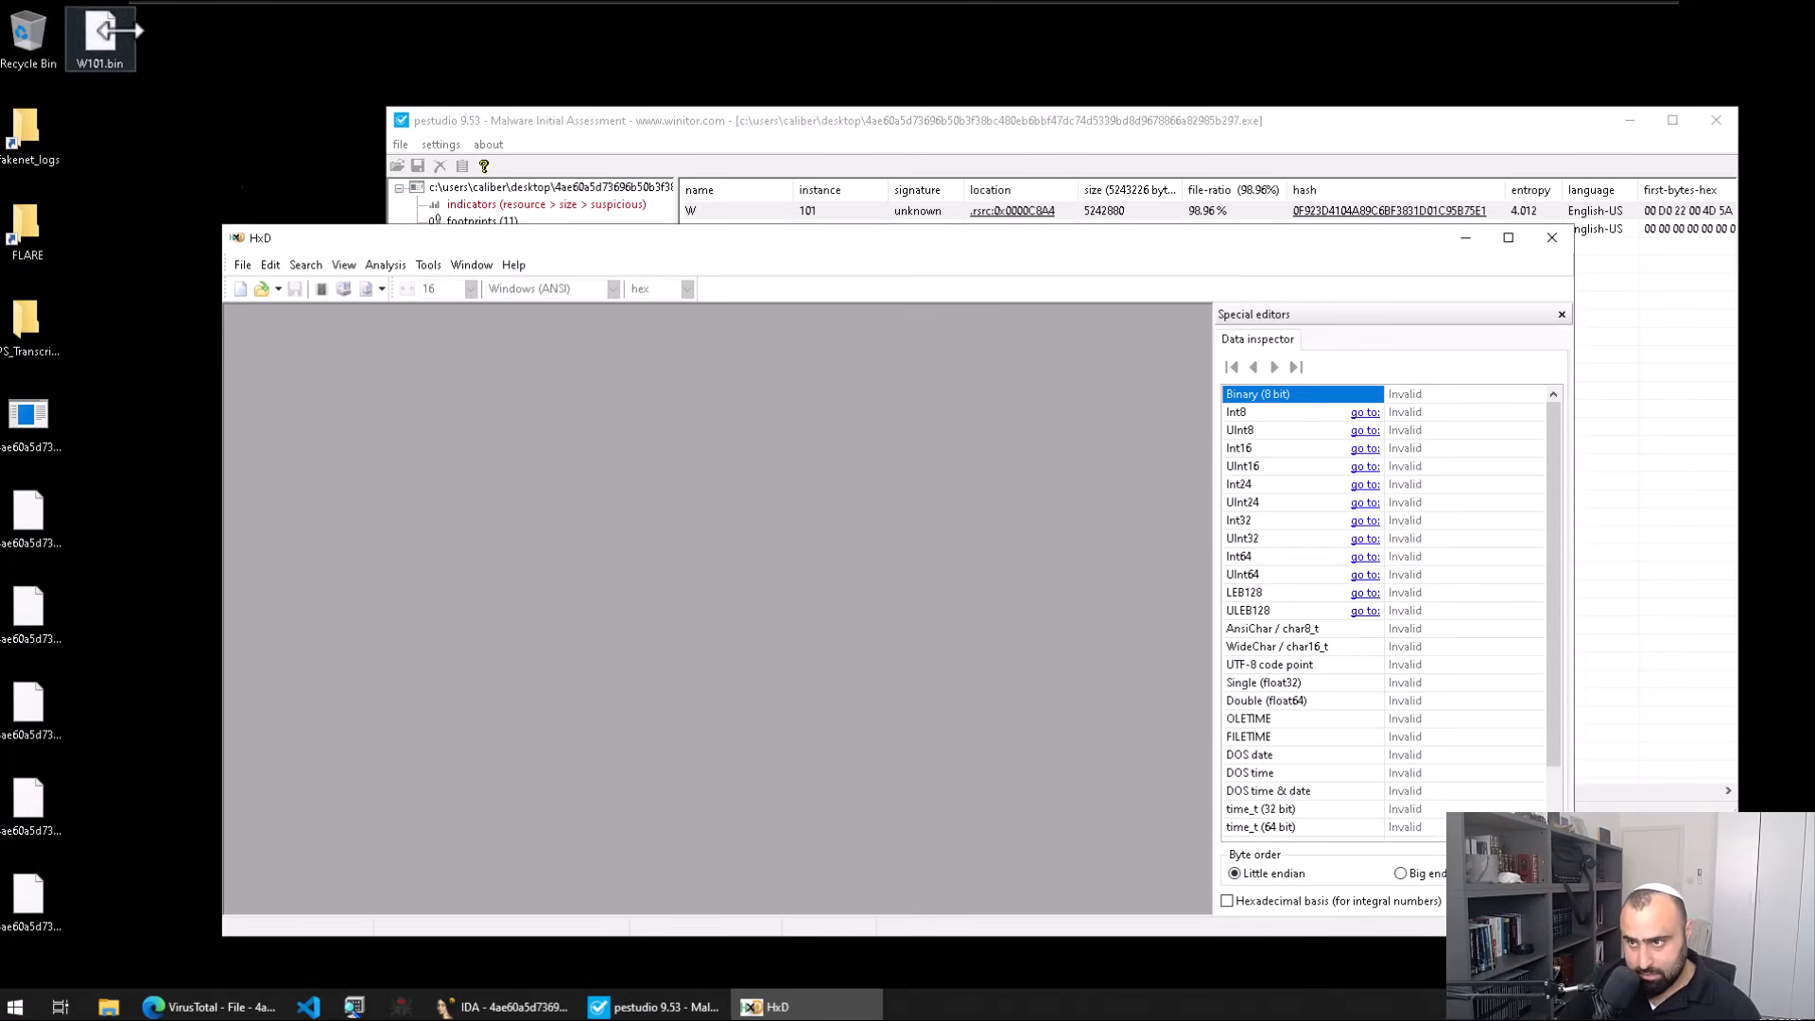
drag(100, 36, 523, 464)
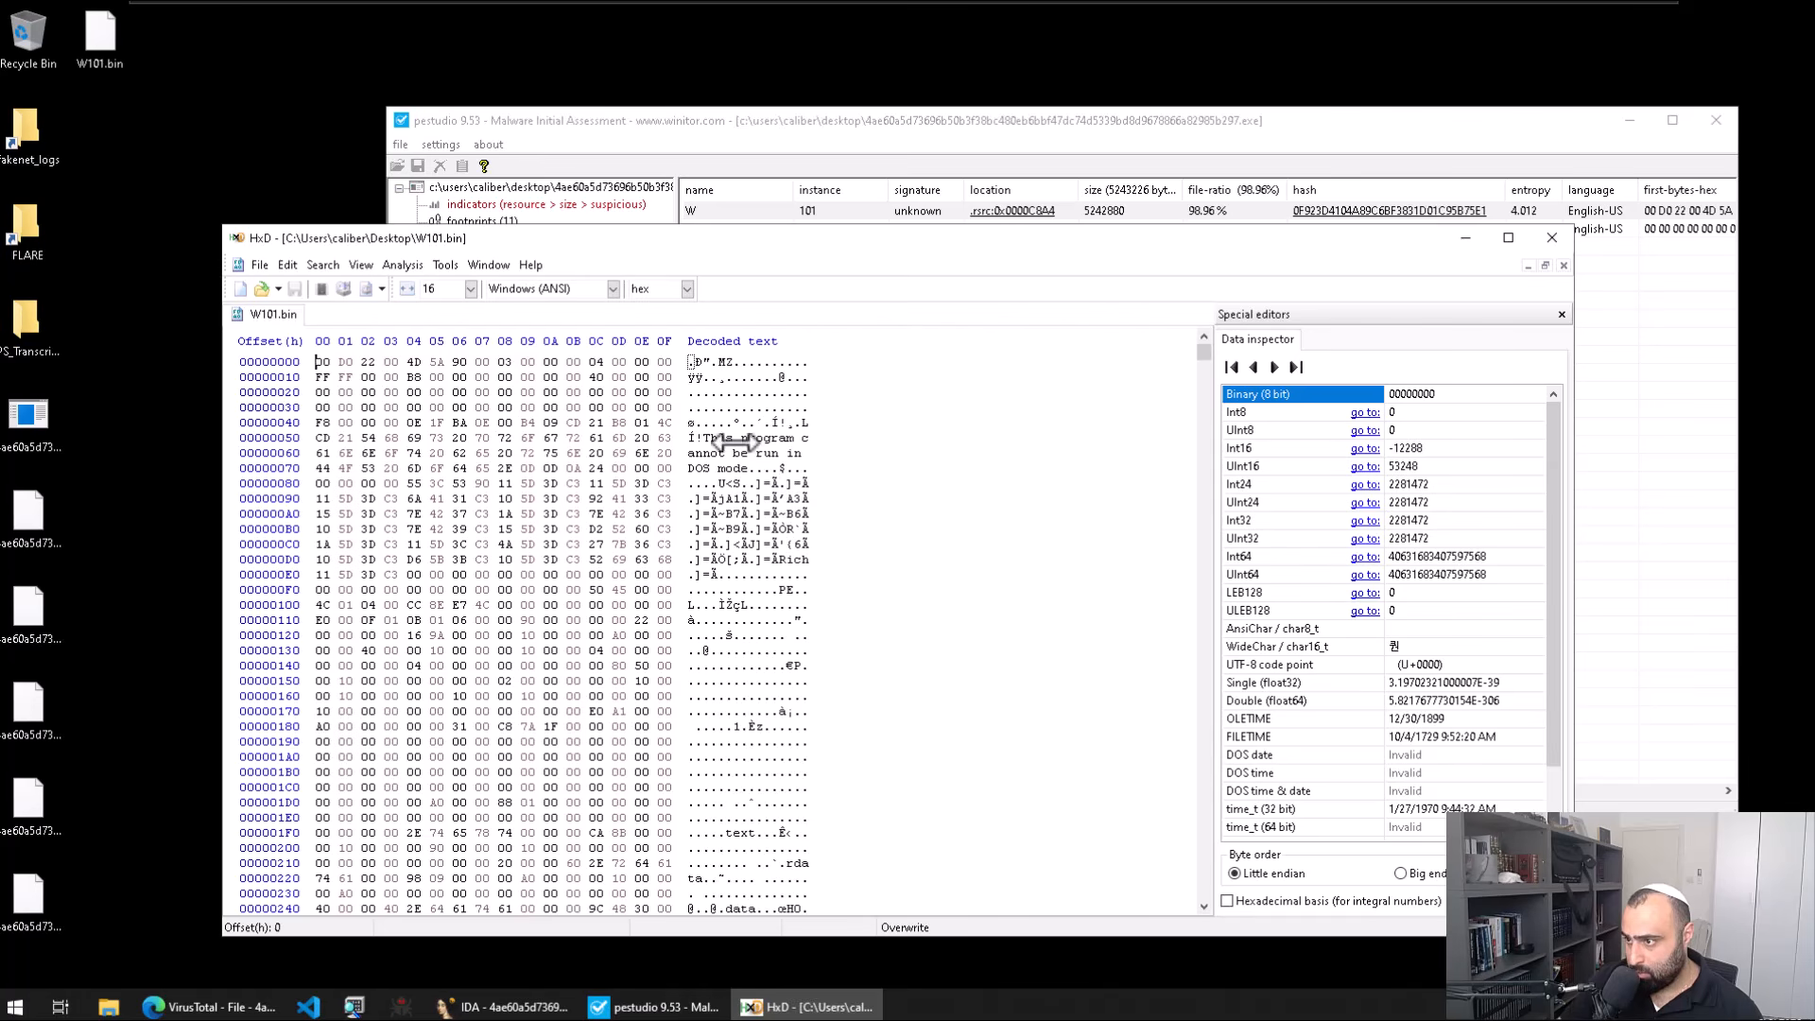
mouse_move(691, 362)
mouse_down()
mouse_move(747, 365)
mouse_move(719, 363)
mouse_up()
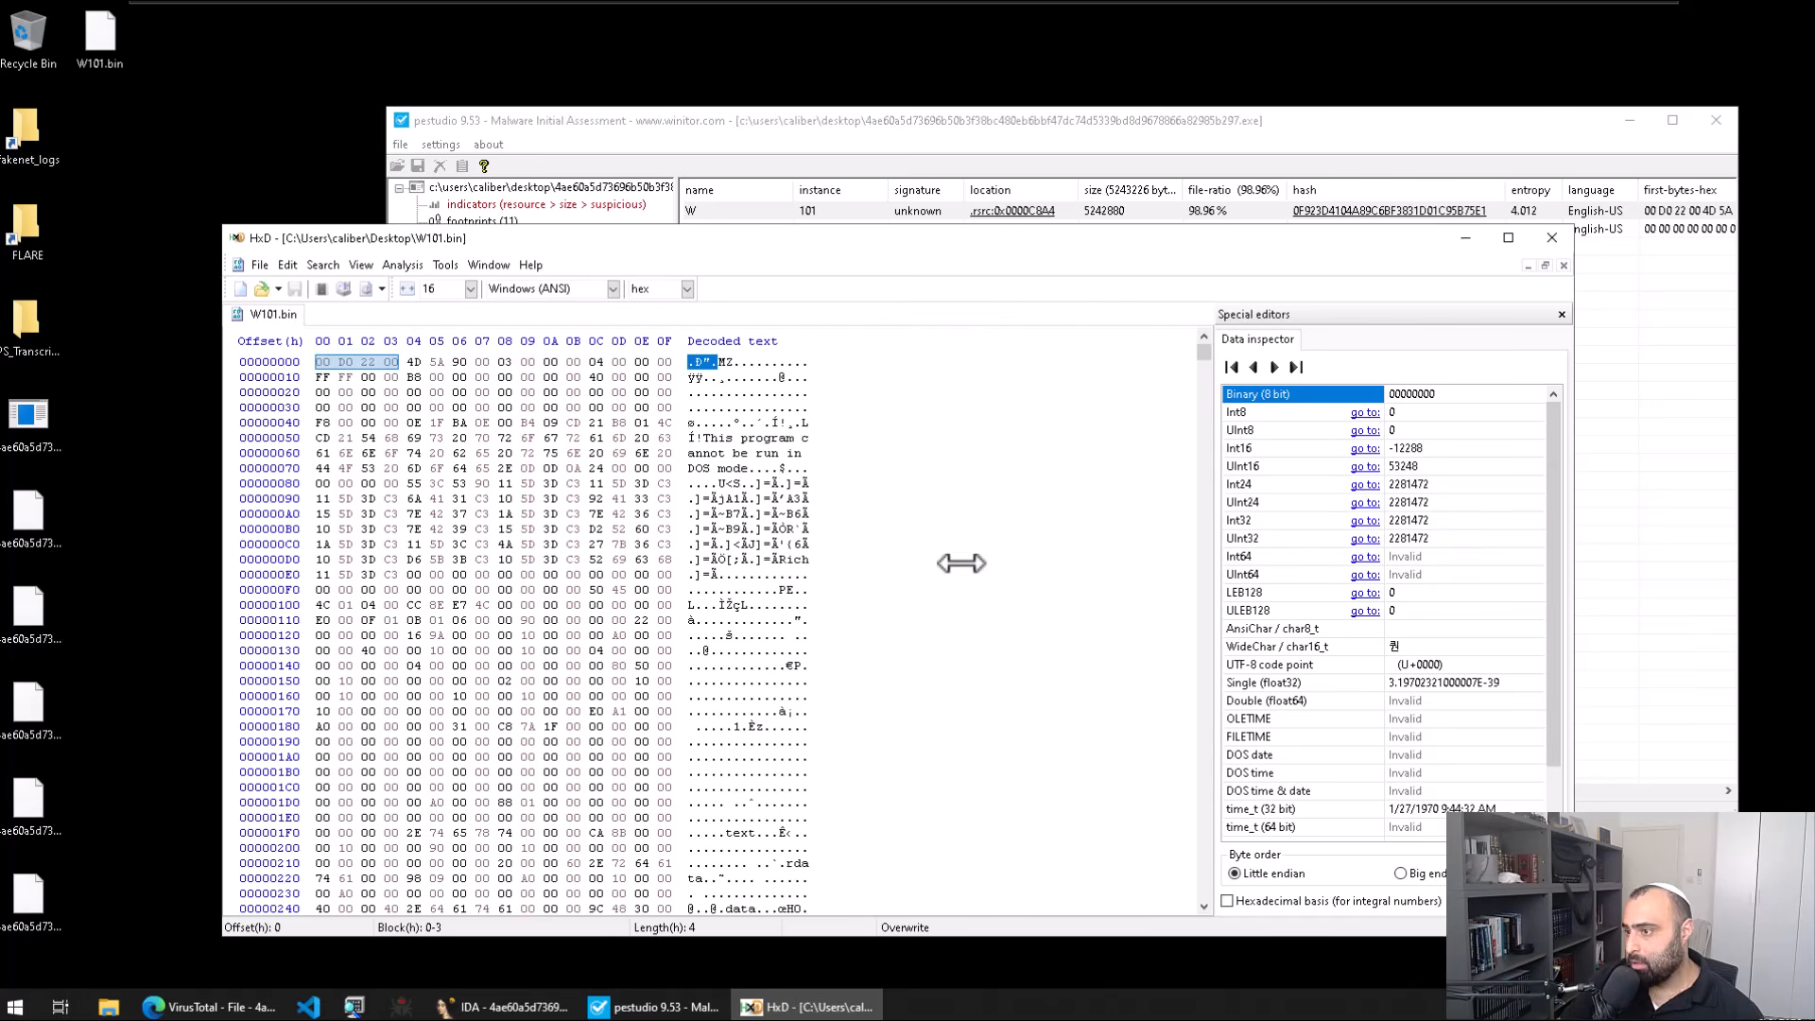
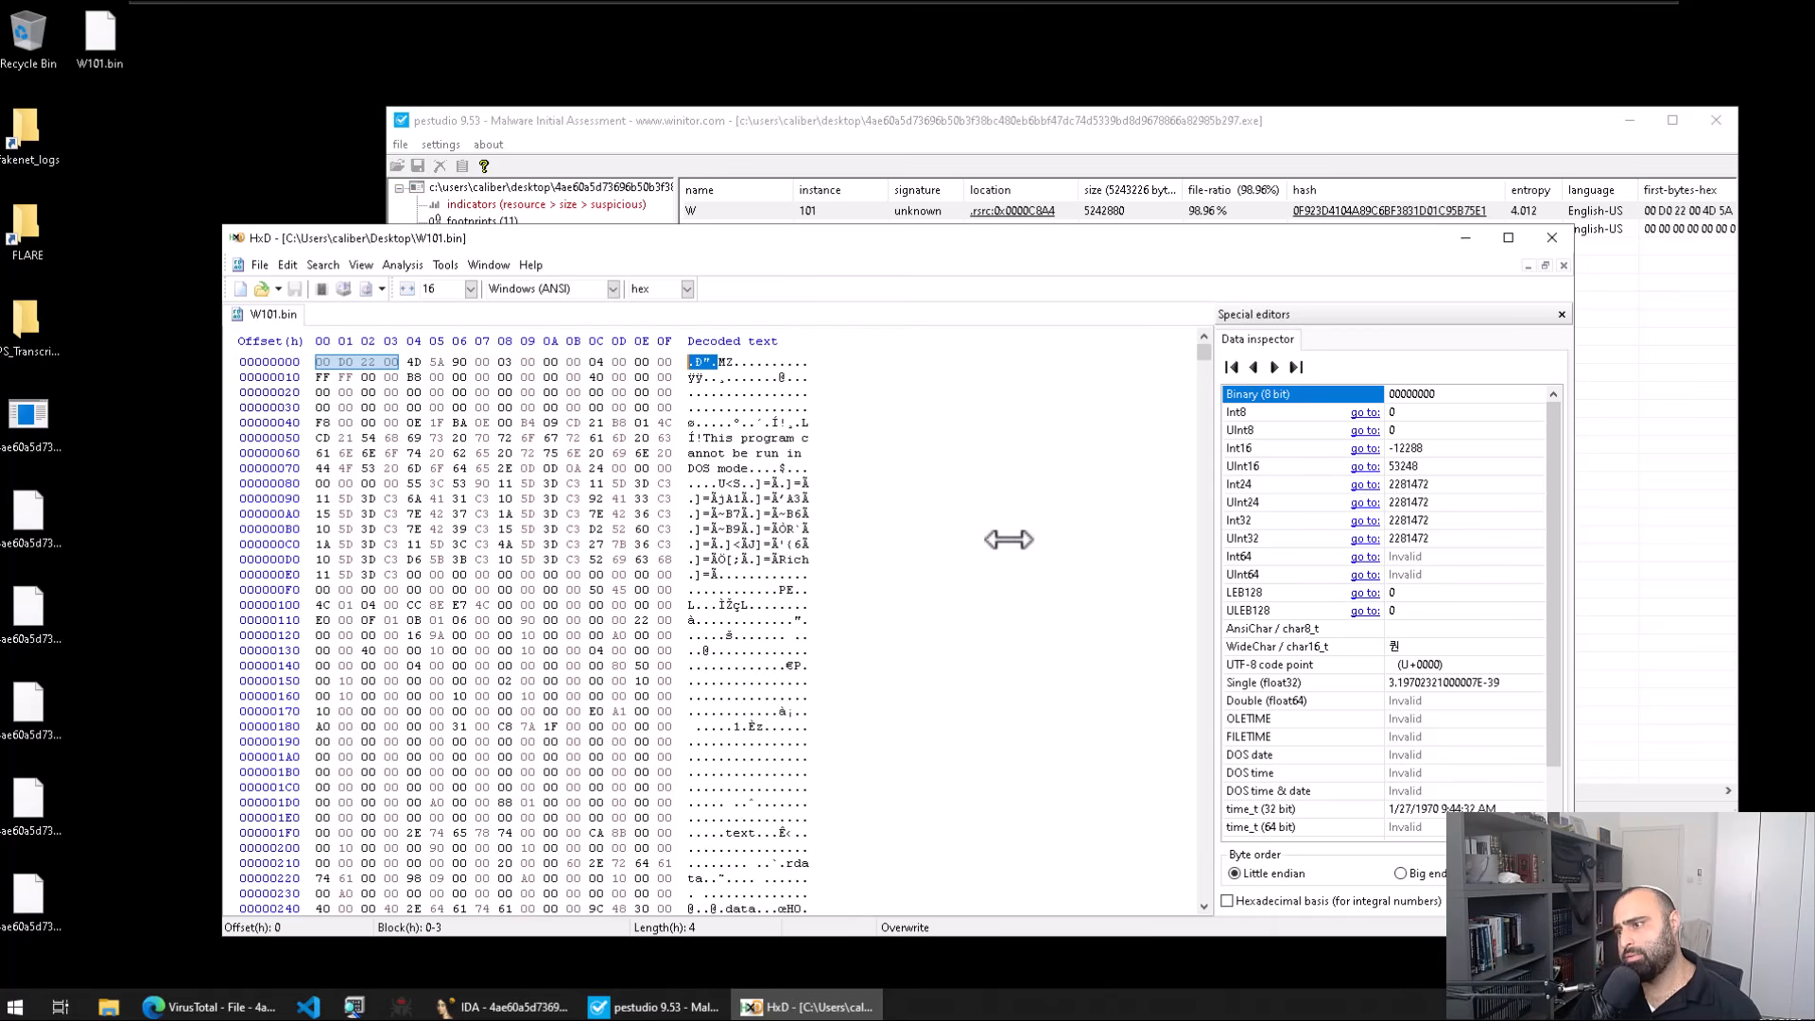
Step: Select the four bytes 00 D0 22 00 ahead of MZ, view 28 bytes per row, then close HxD
click(718, 392)
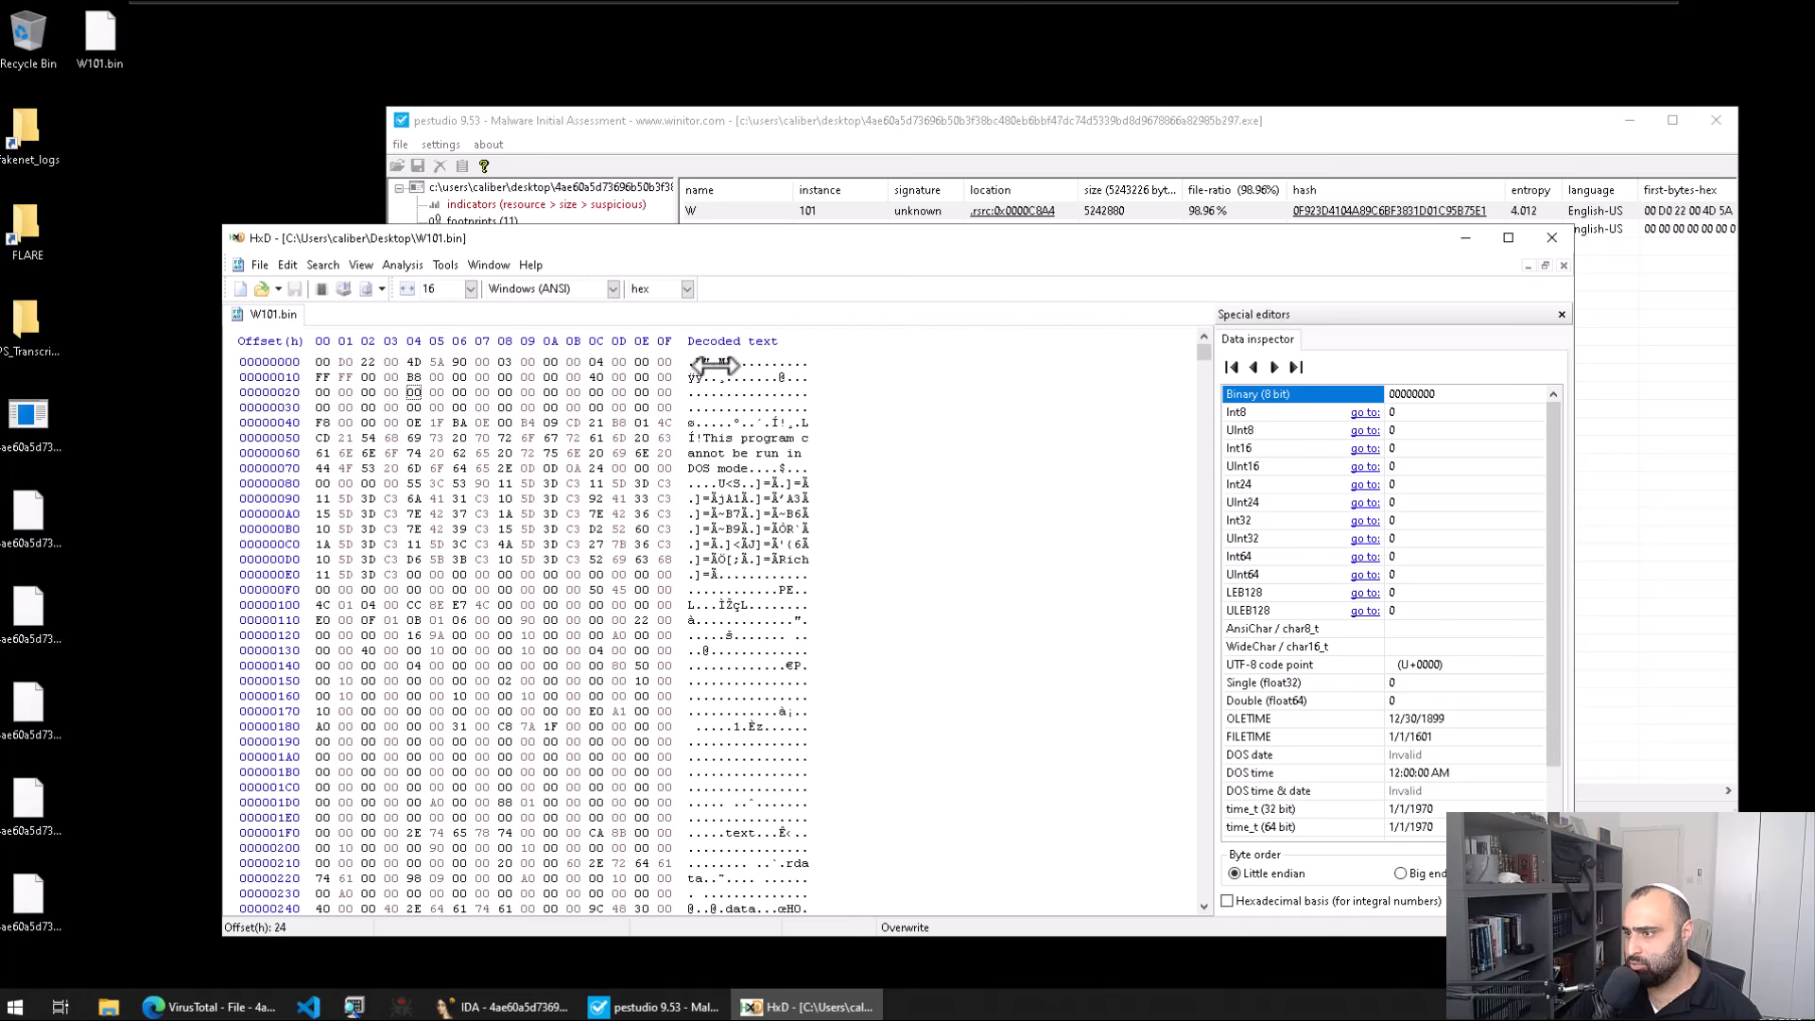
drag(716, 365, 676, 363)
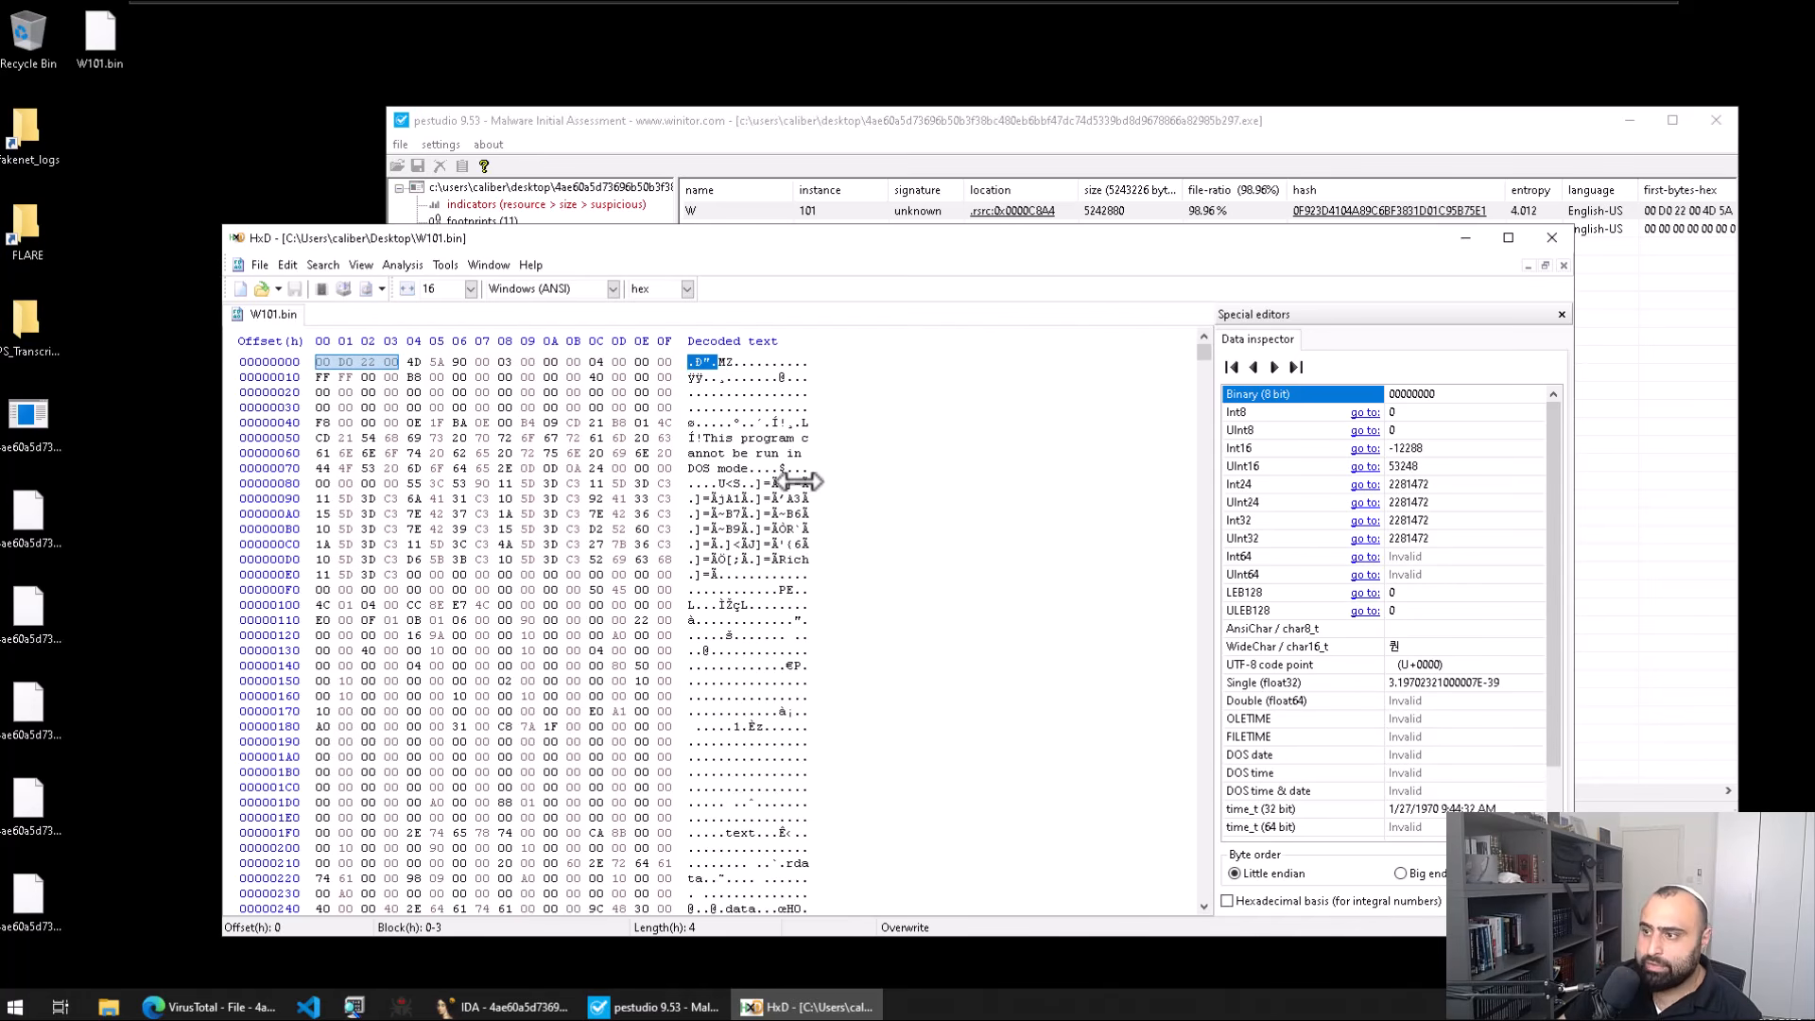
scroll(823, 492, down, 12)
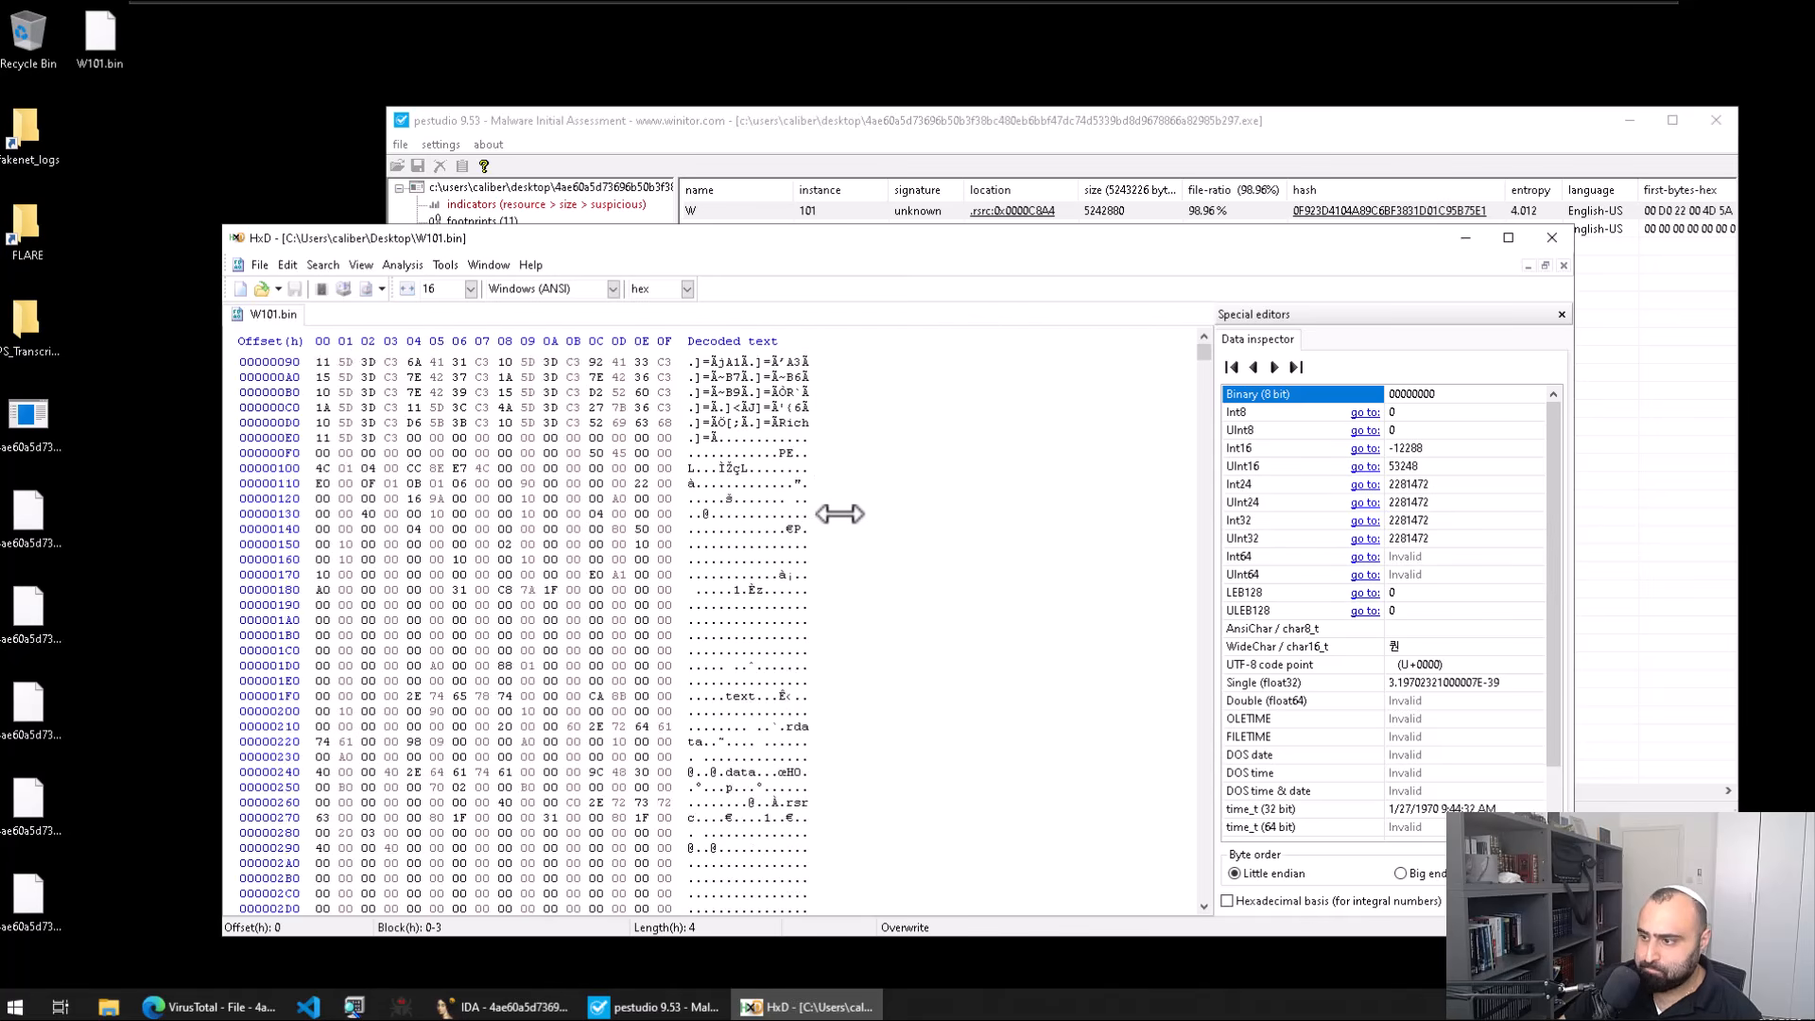
drag(416, 299, 1338, 324)
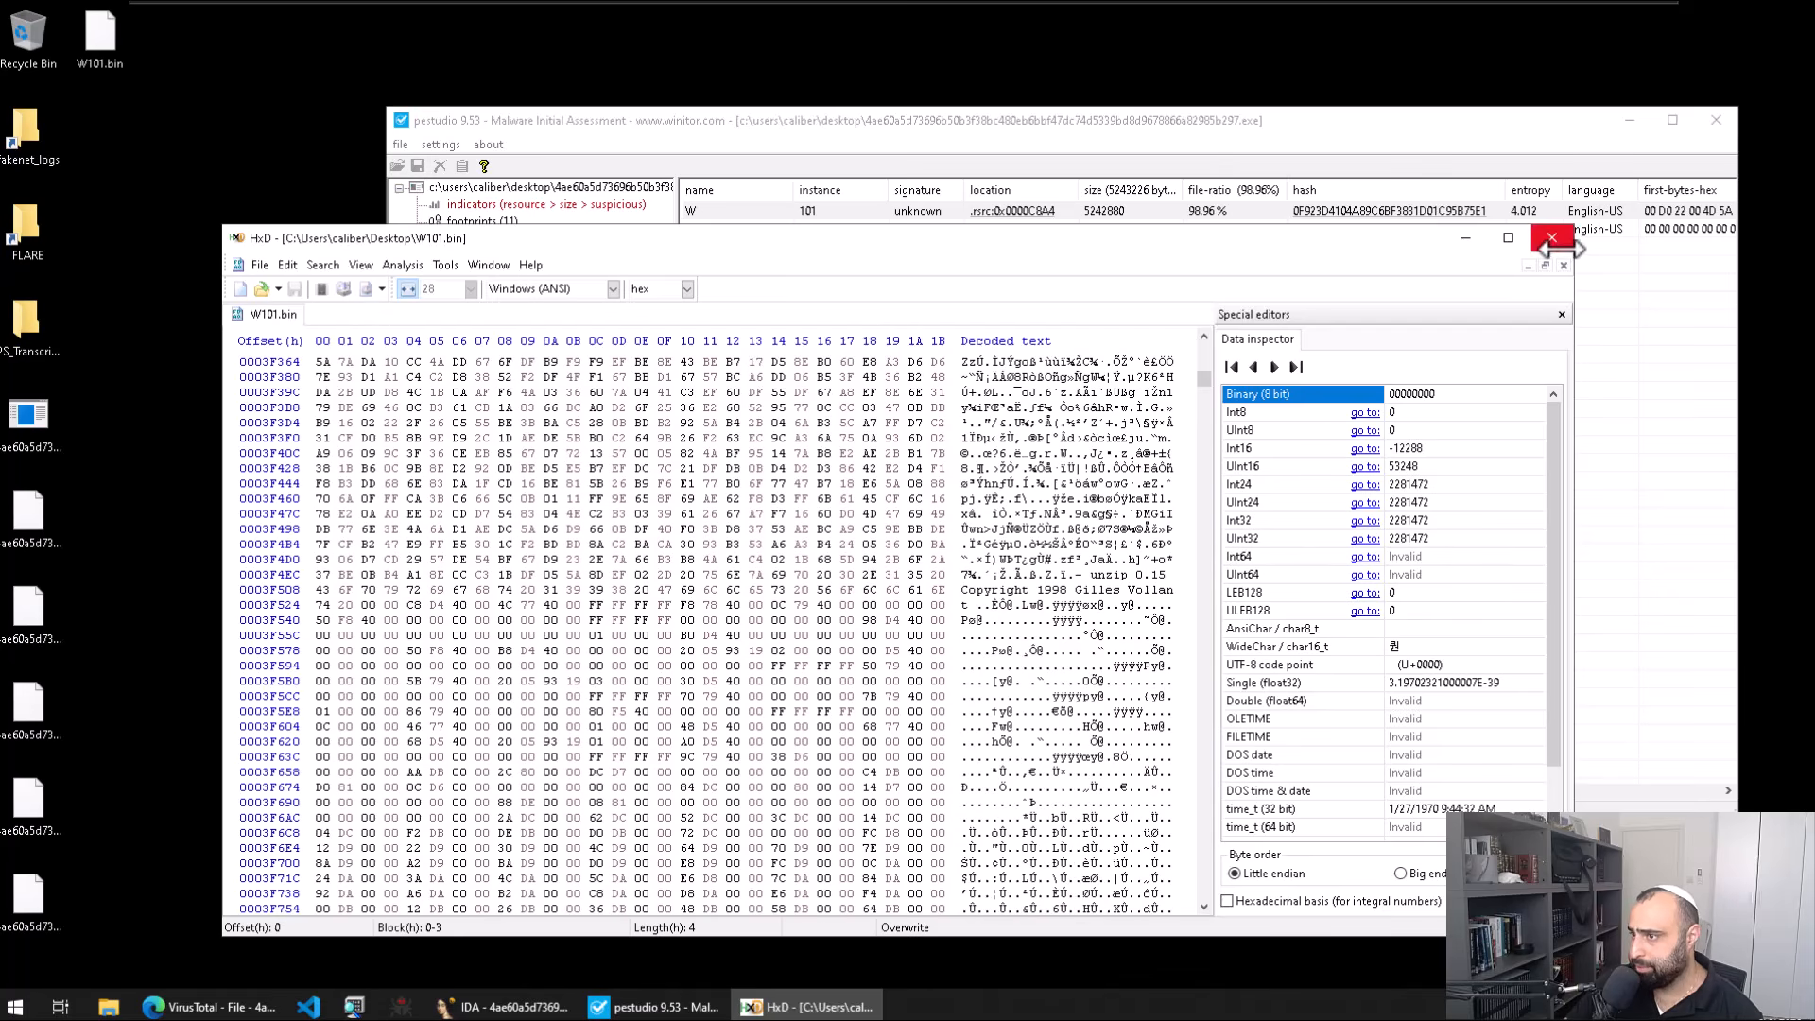
click(1551, 237)
Step: Select W101.bin on the desktop and launch Detect It Easy with 'die'
click(98, 48)
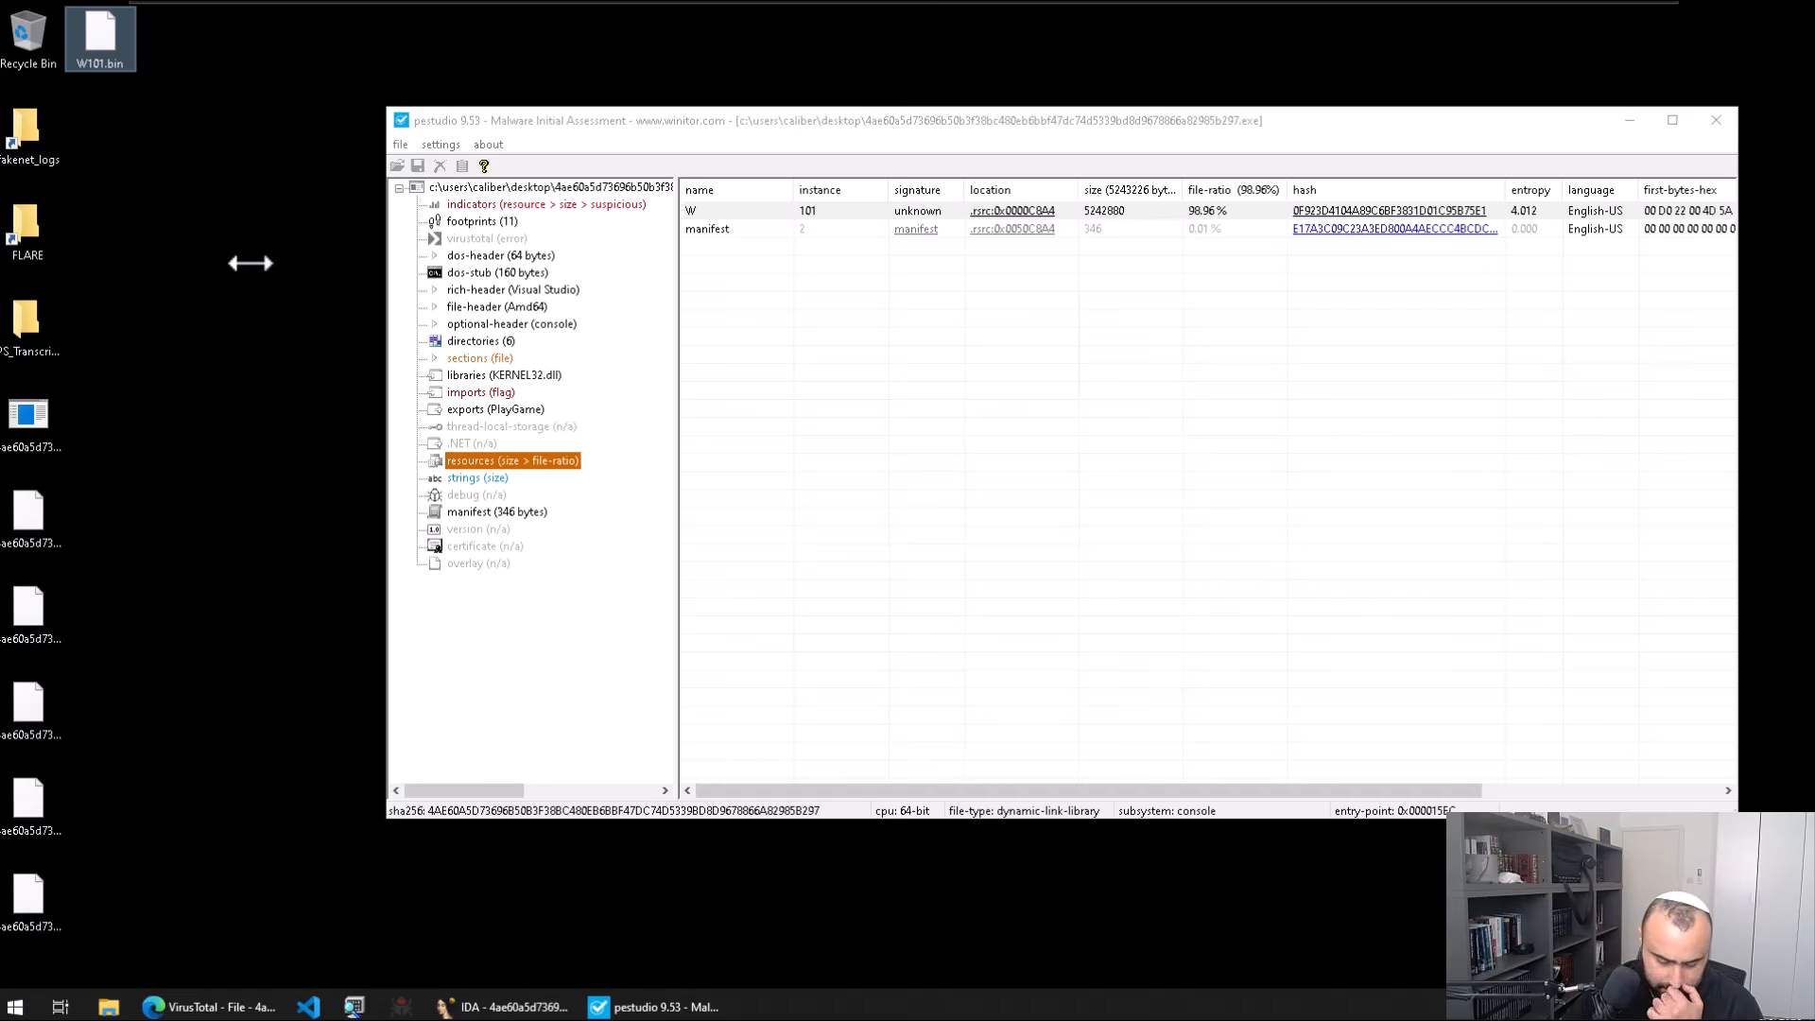
key(super)
text(die)
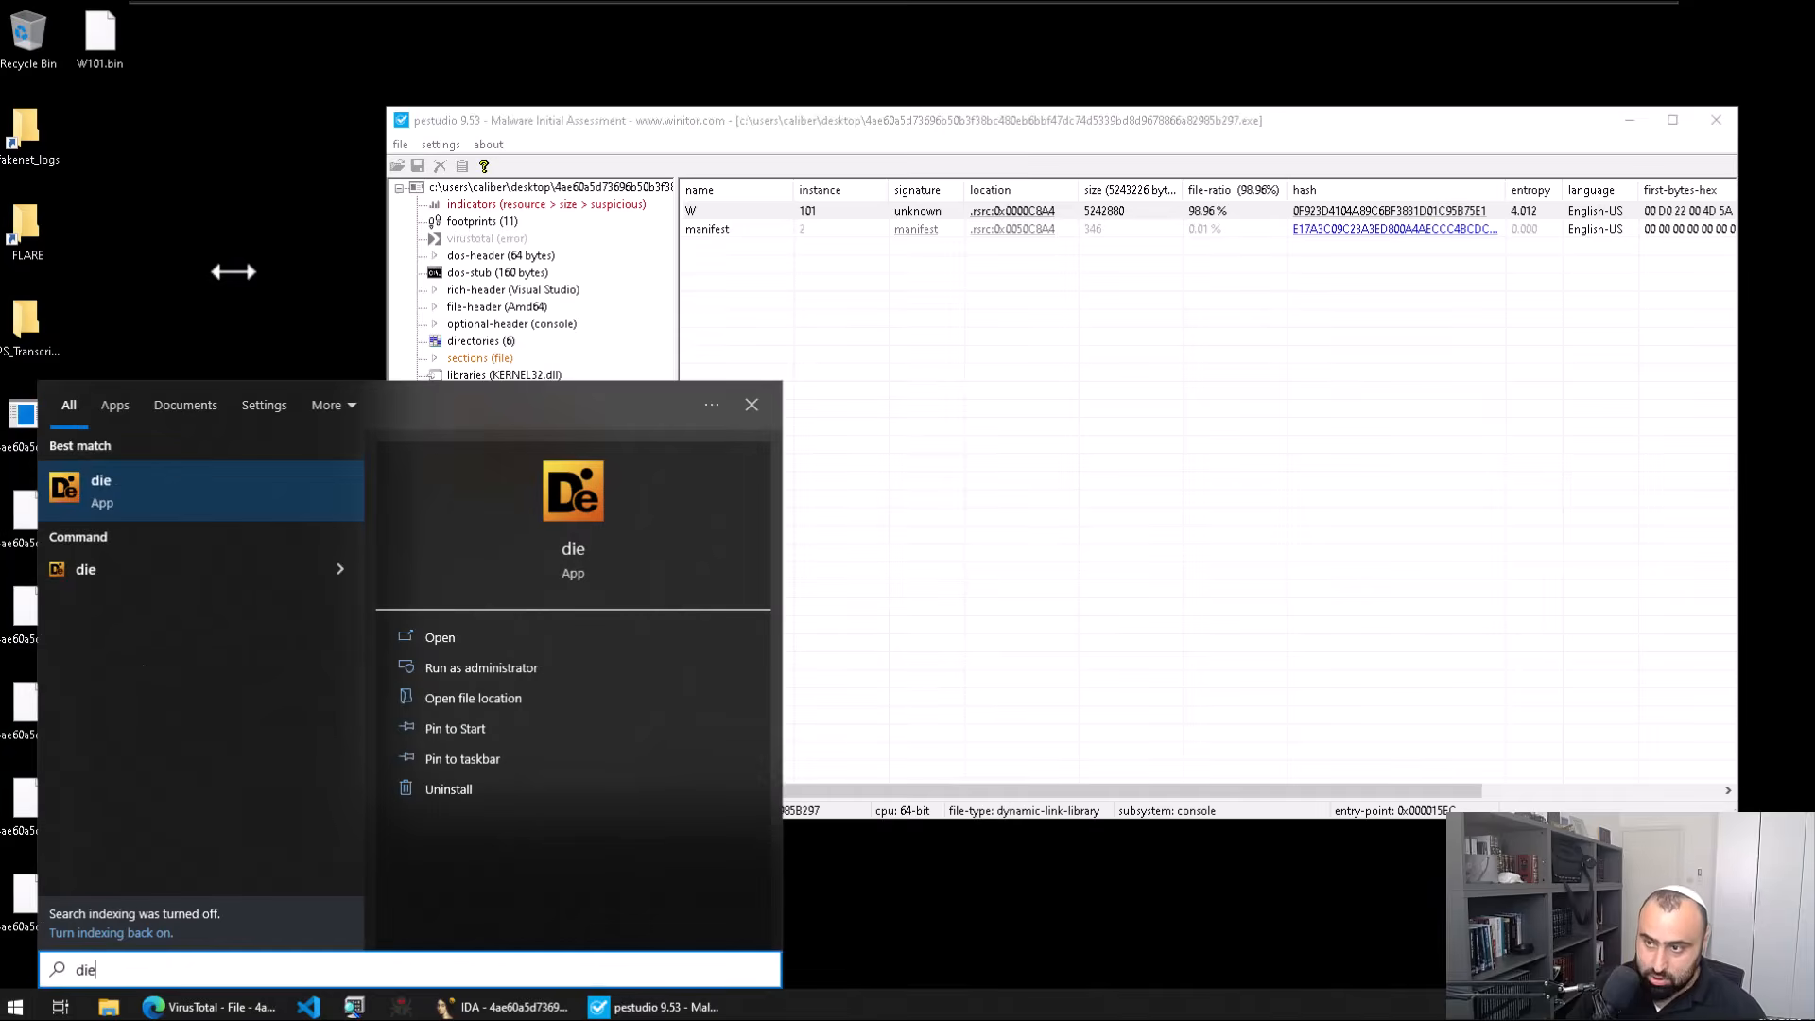
key(Return)
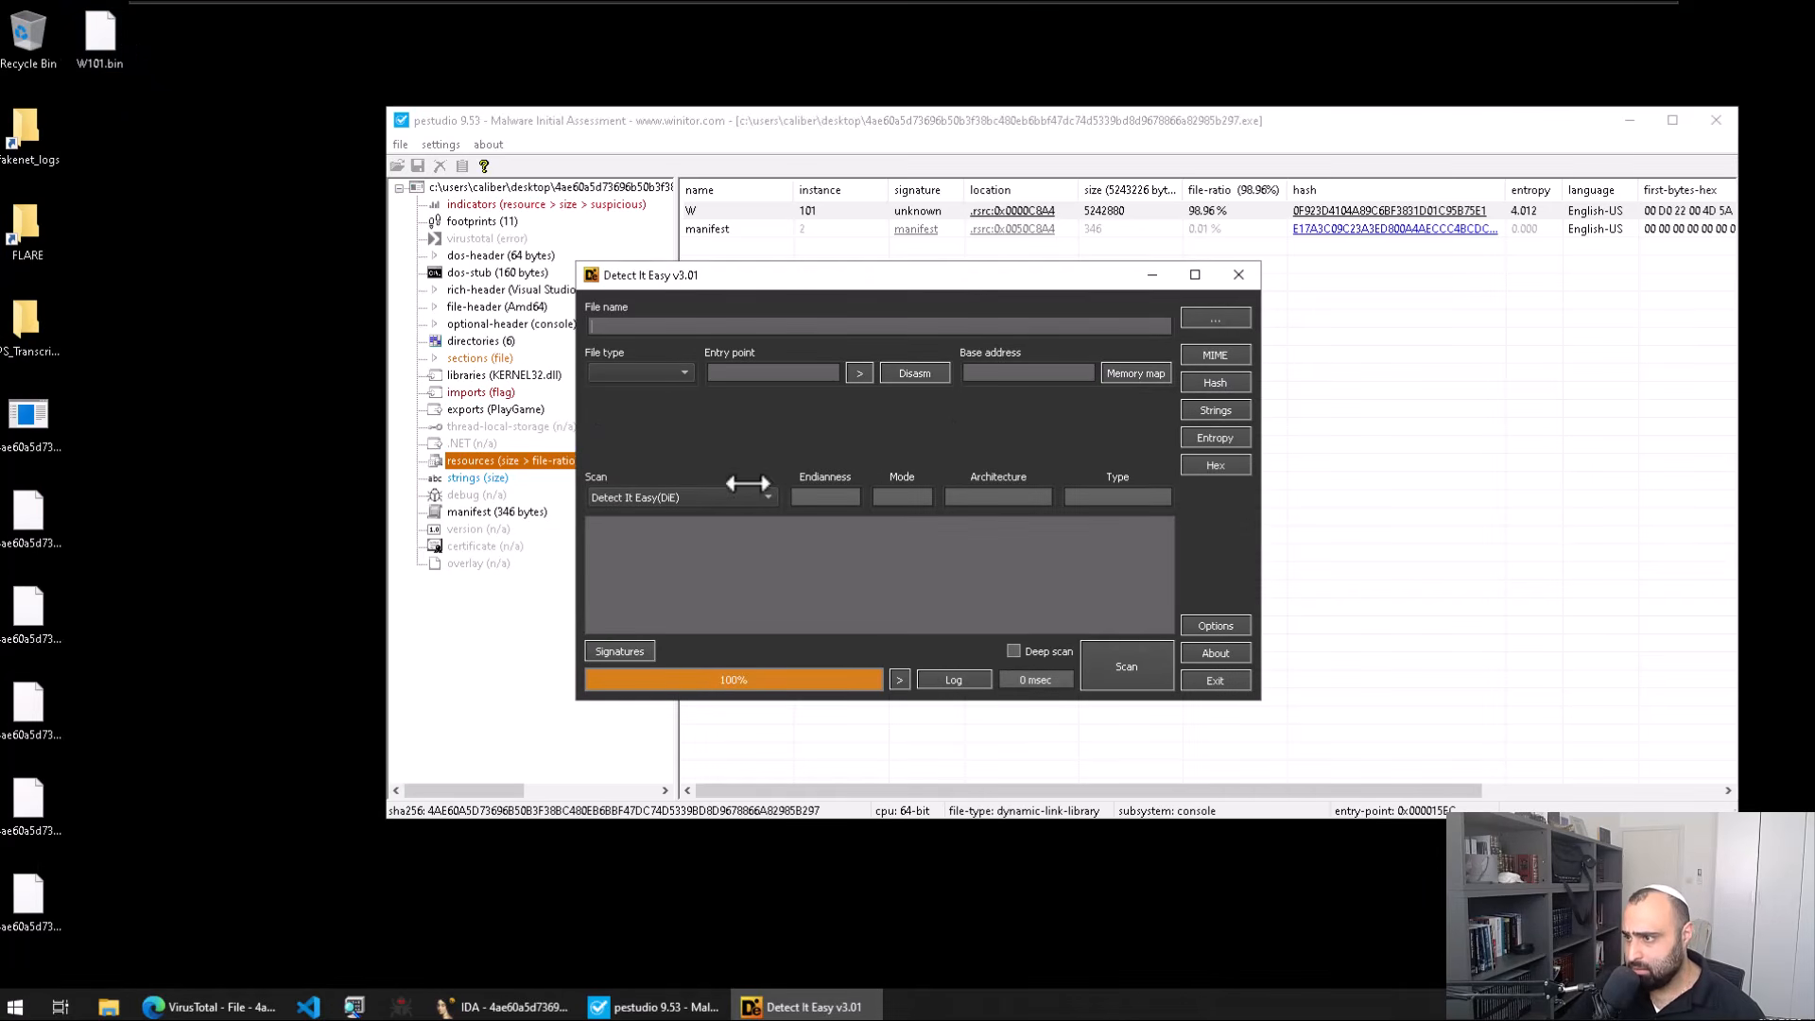
Step: Scan W101.bin from the Desktop in Detect It Easy, which reports an unknown binary
click(1219, 316)
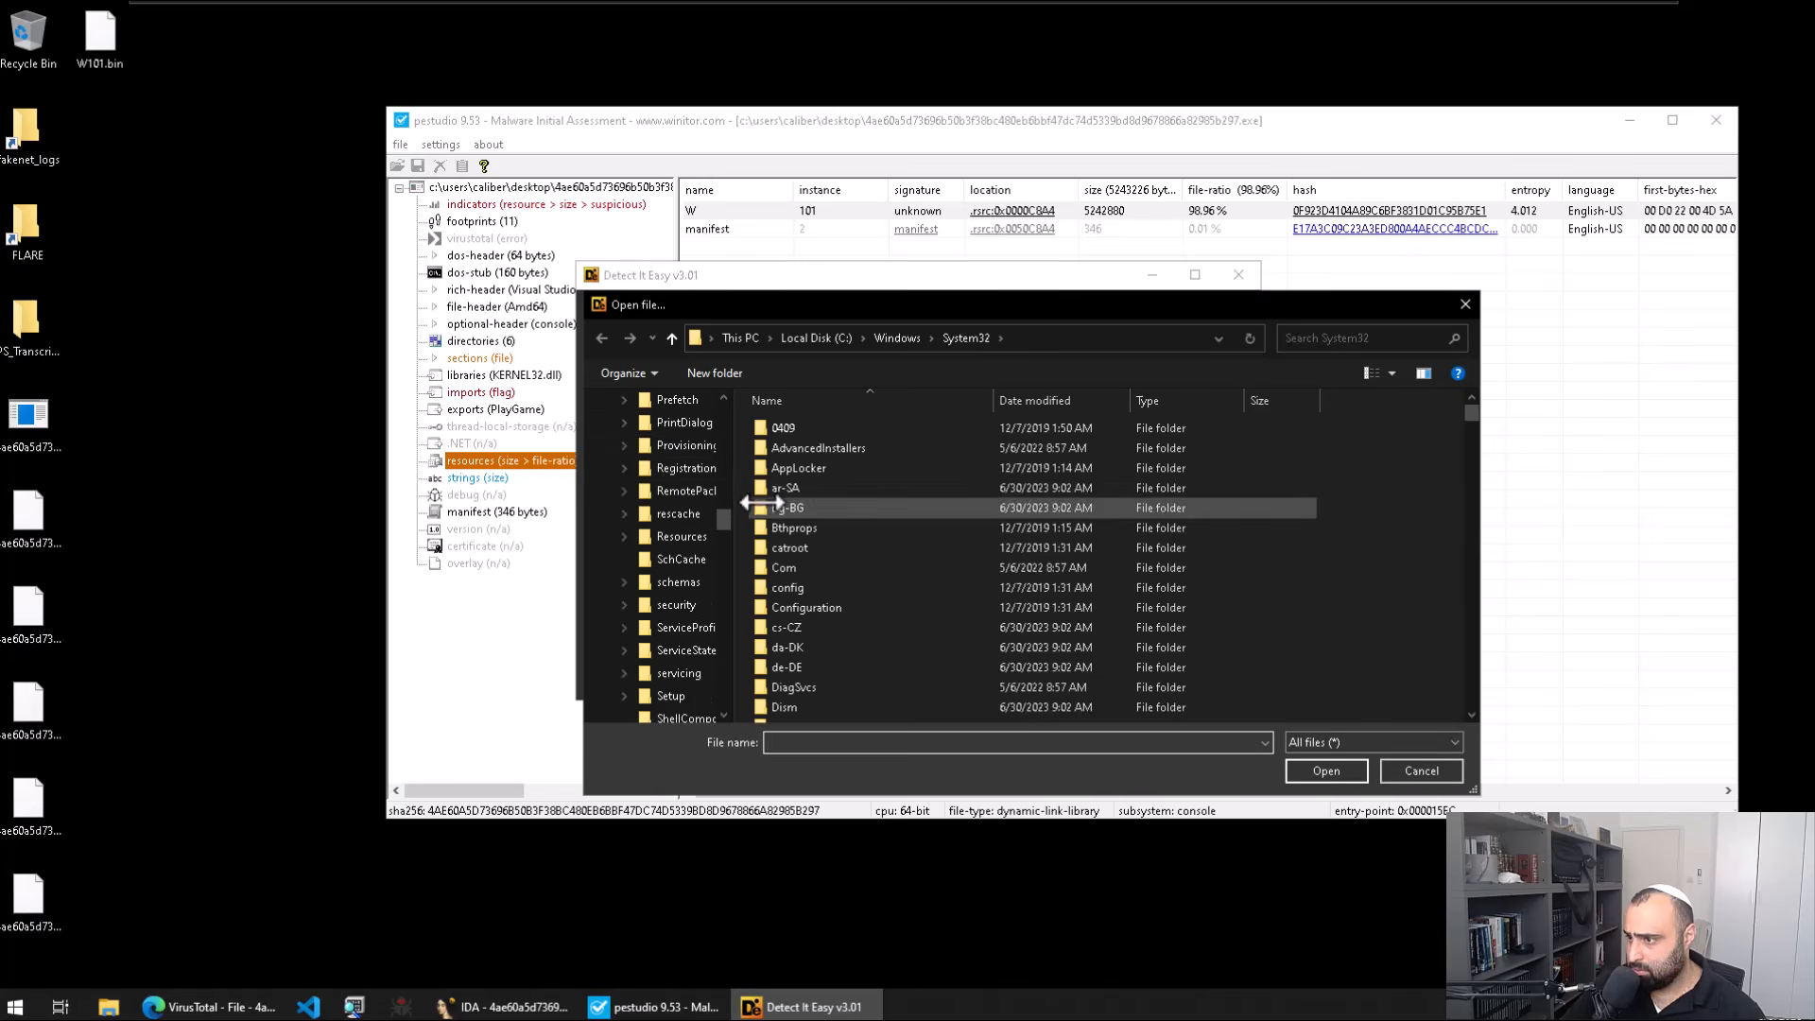
click(646, 407)
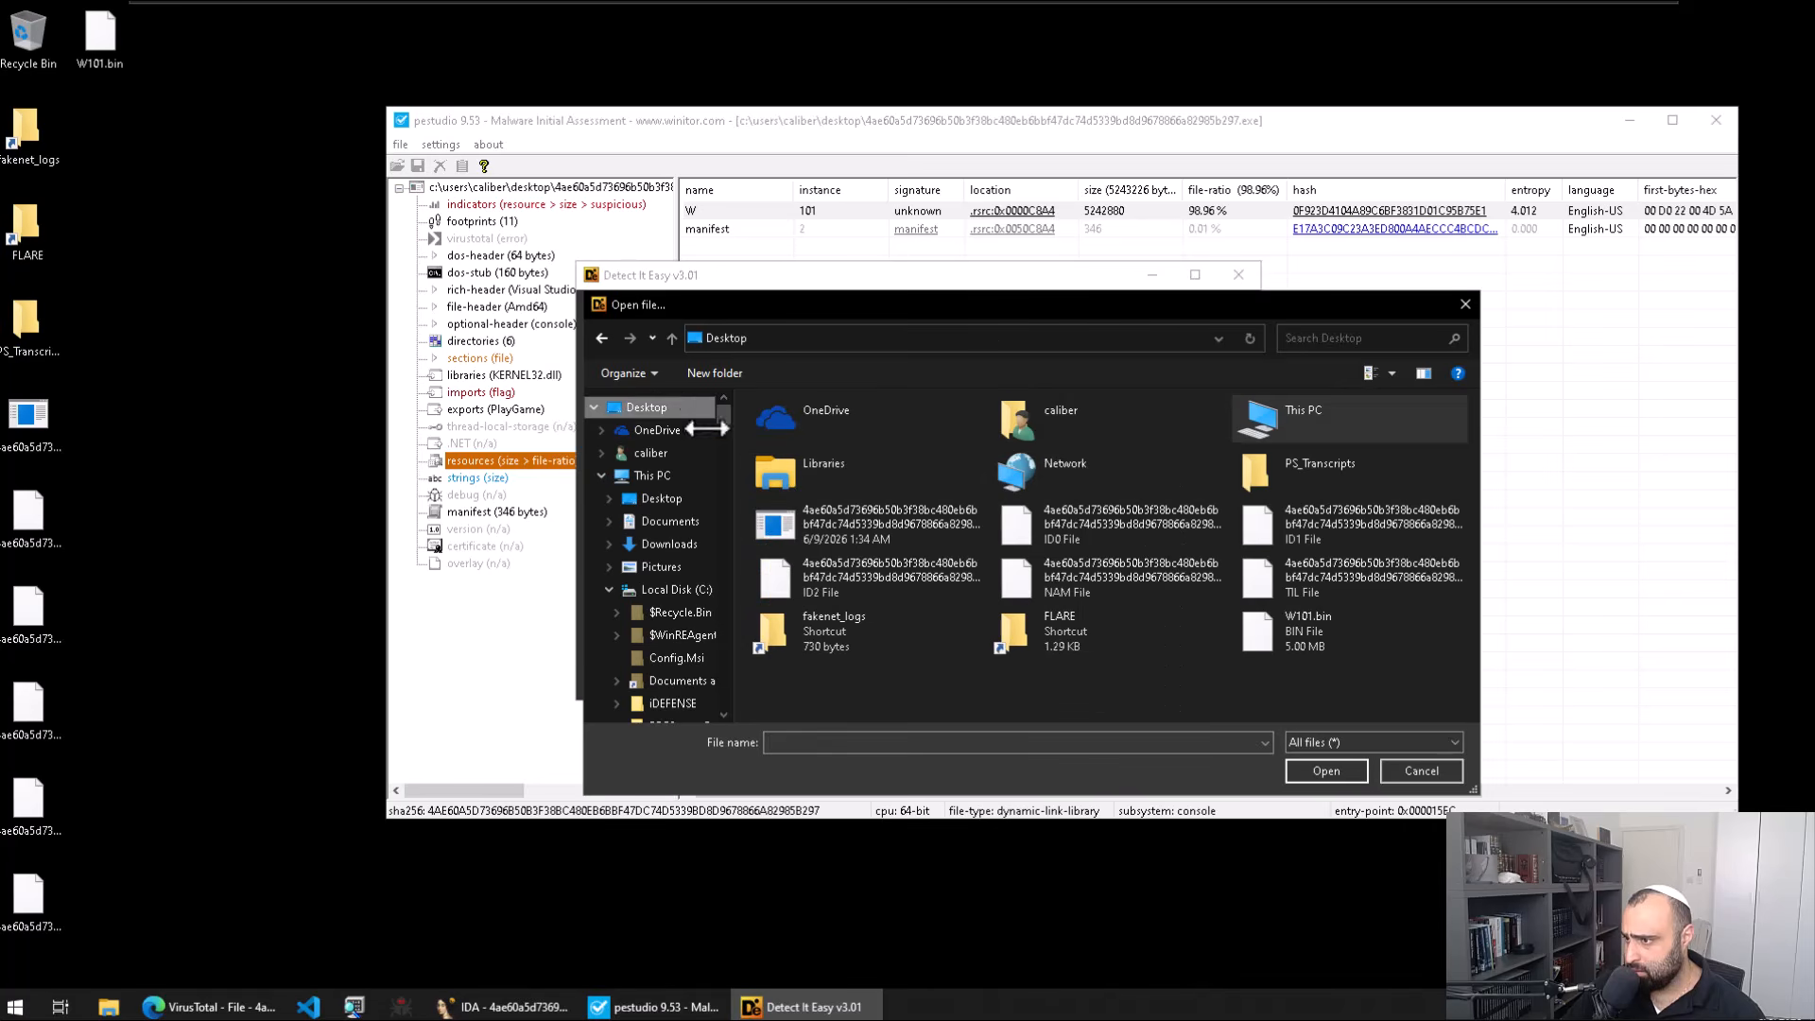
double_click(1290, 628)
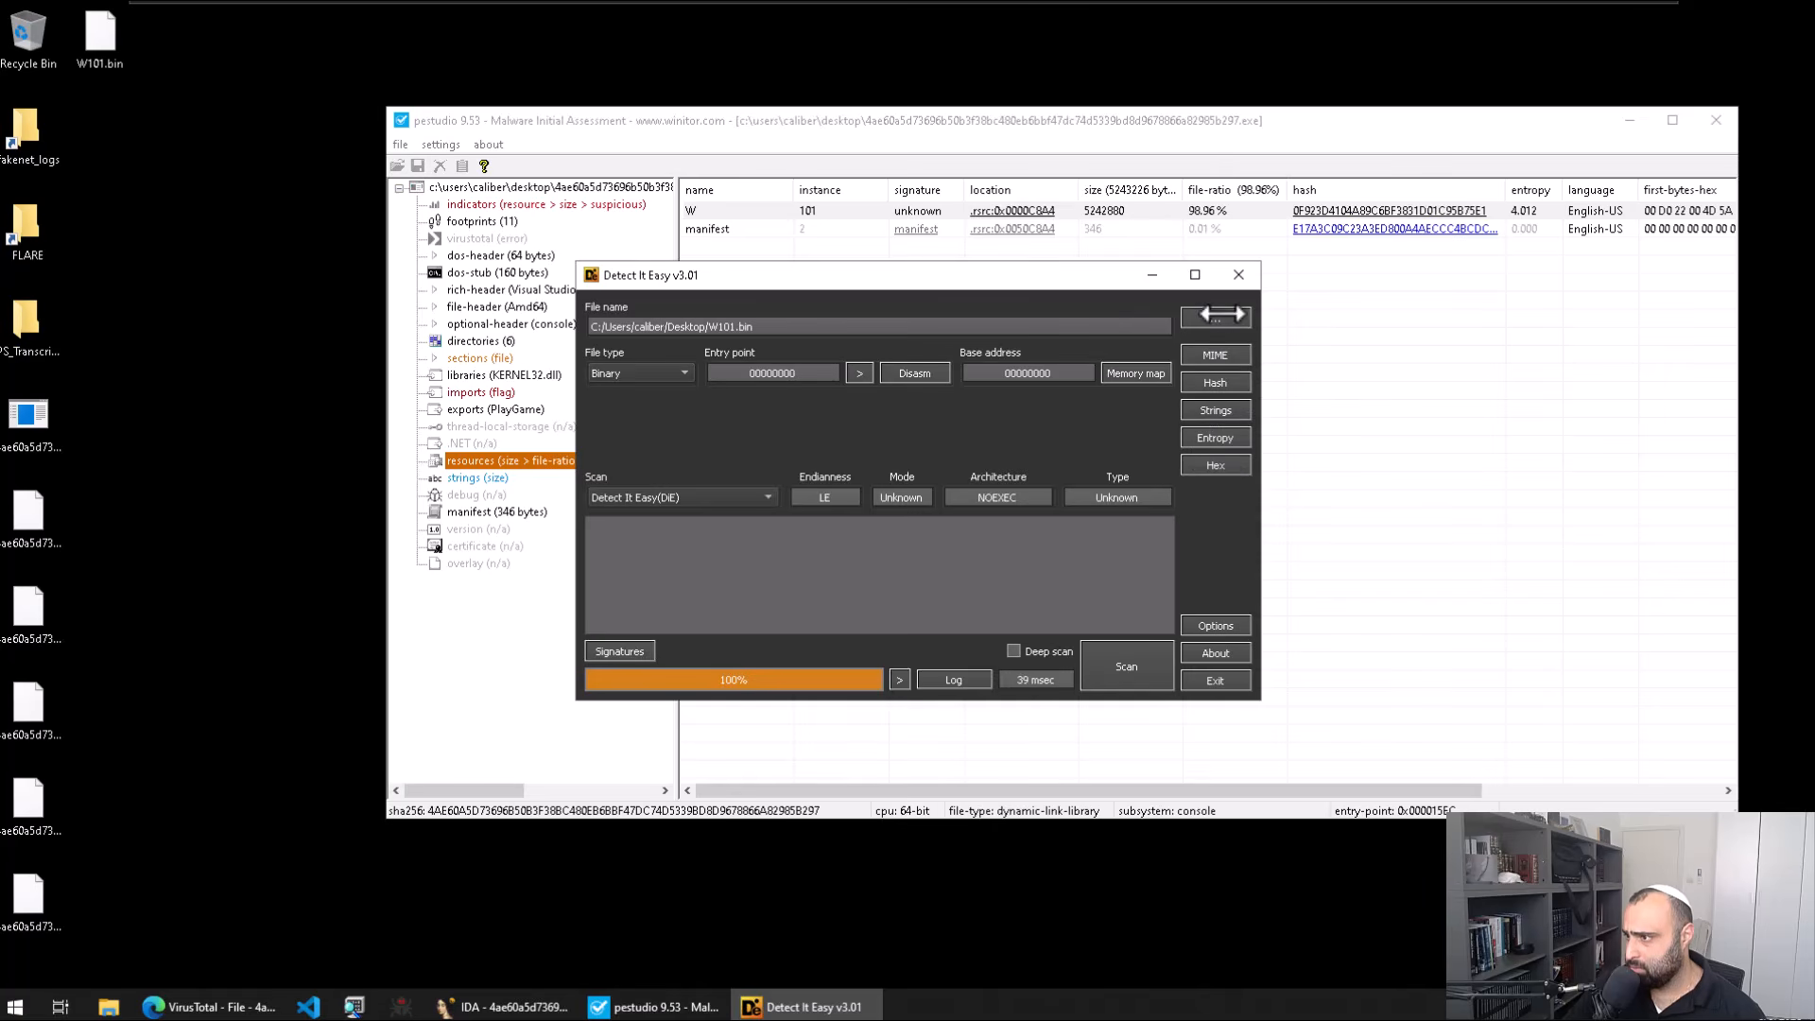
drag(903, 281, 763, 262)
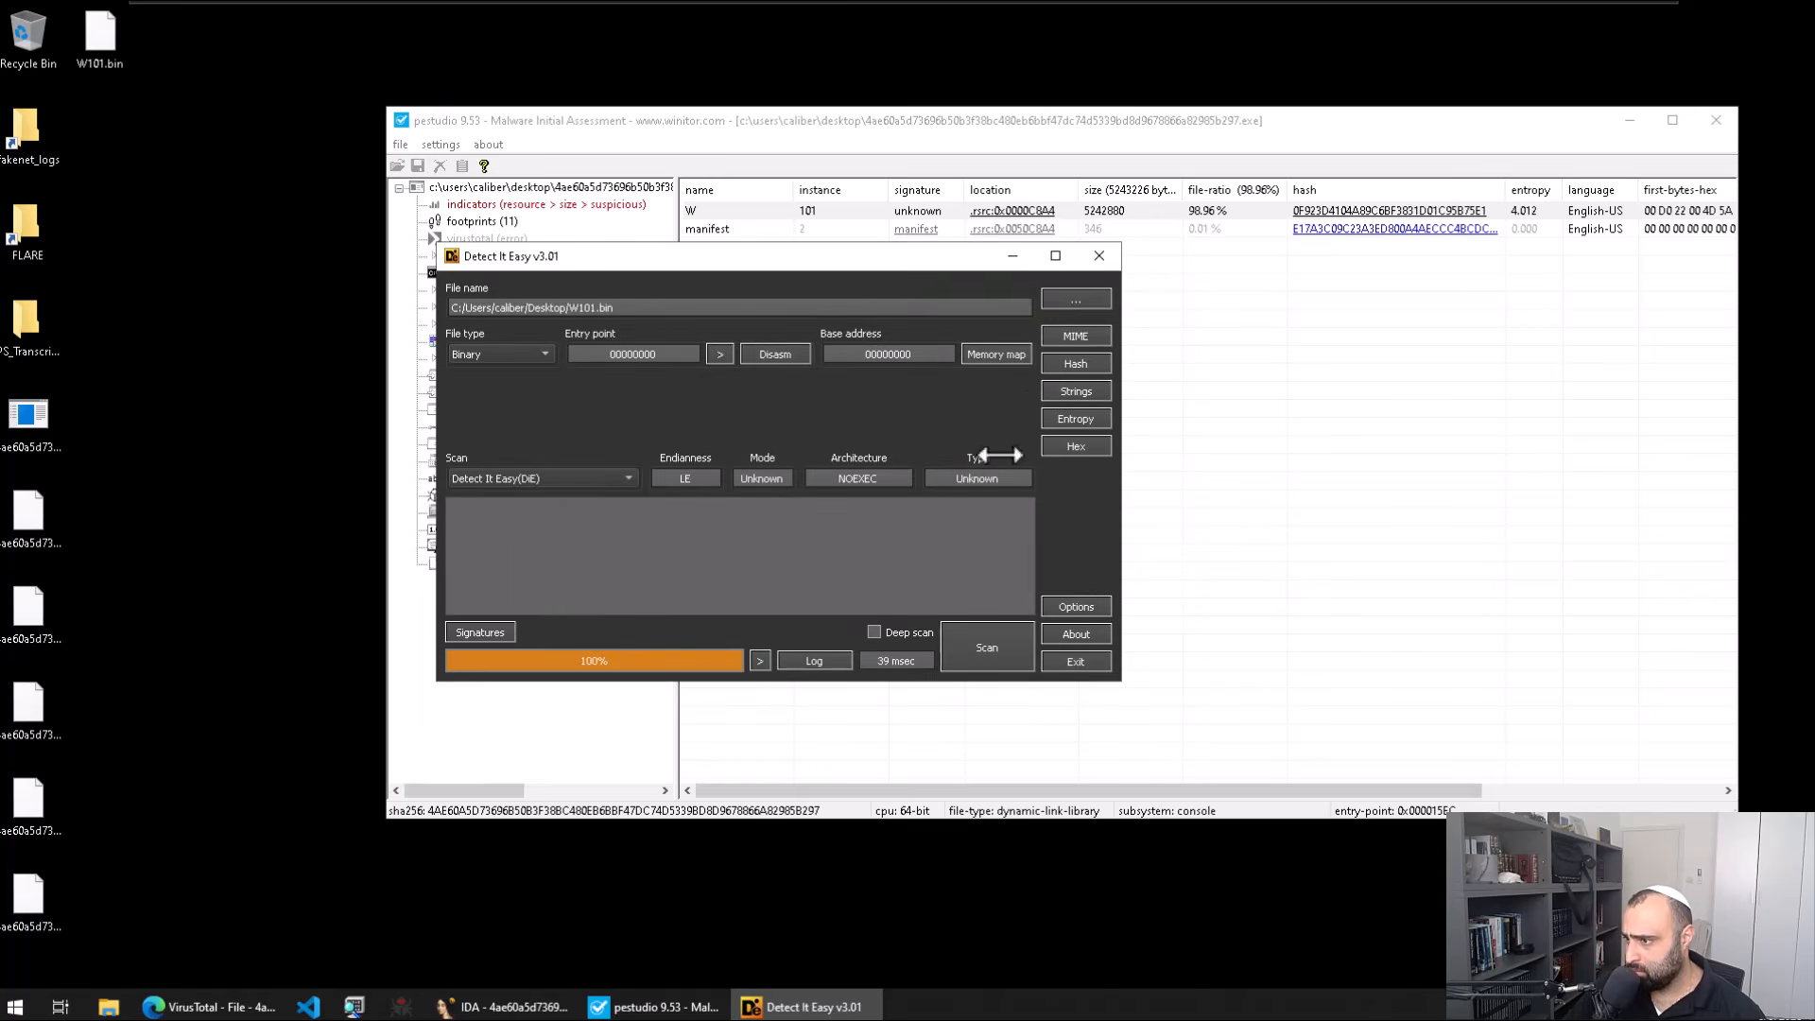
click(1097, 299)
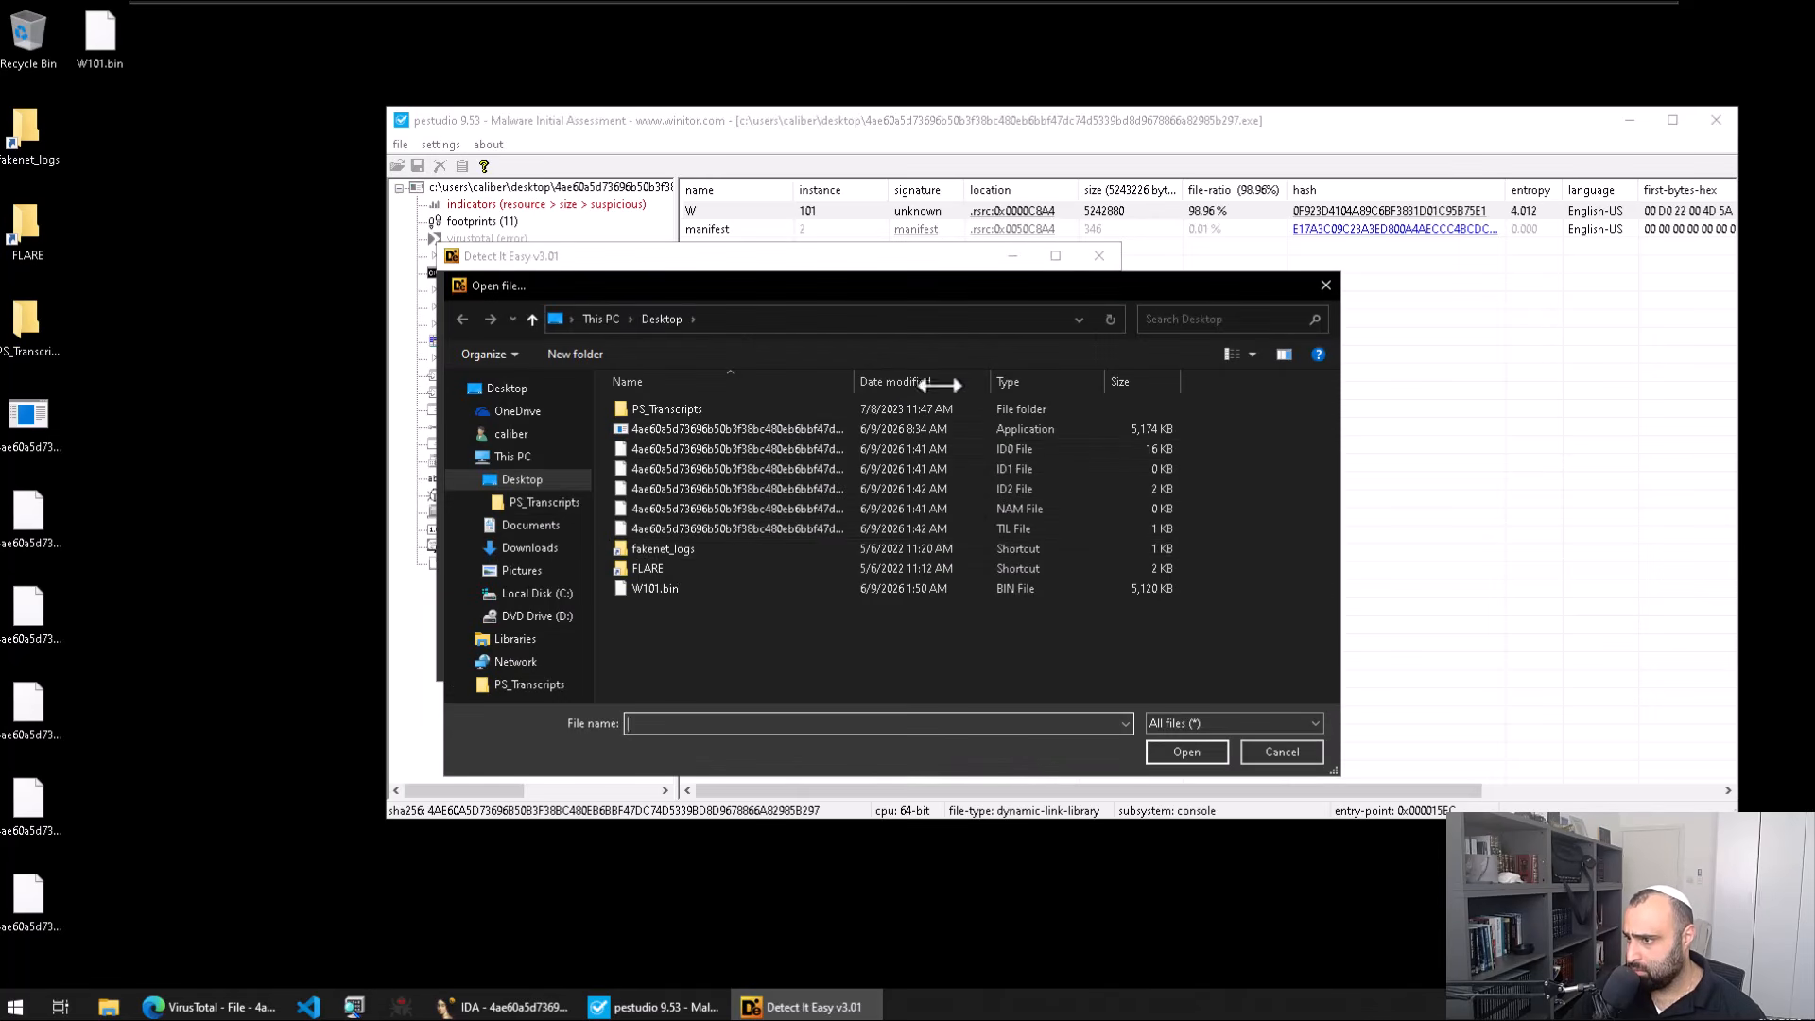
Step: Rename W101.bin to W101.exe in the Open dialog and rescan it, still Binary, NOEXEC
double_click(691, 593)
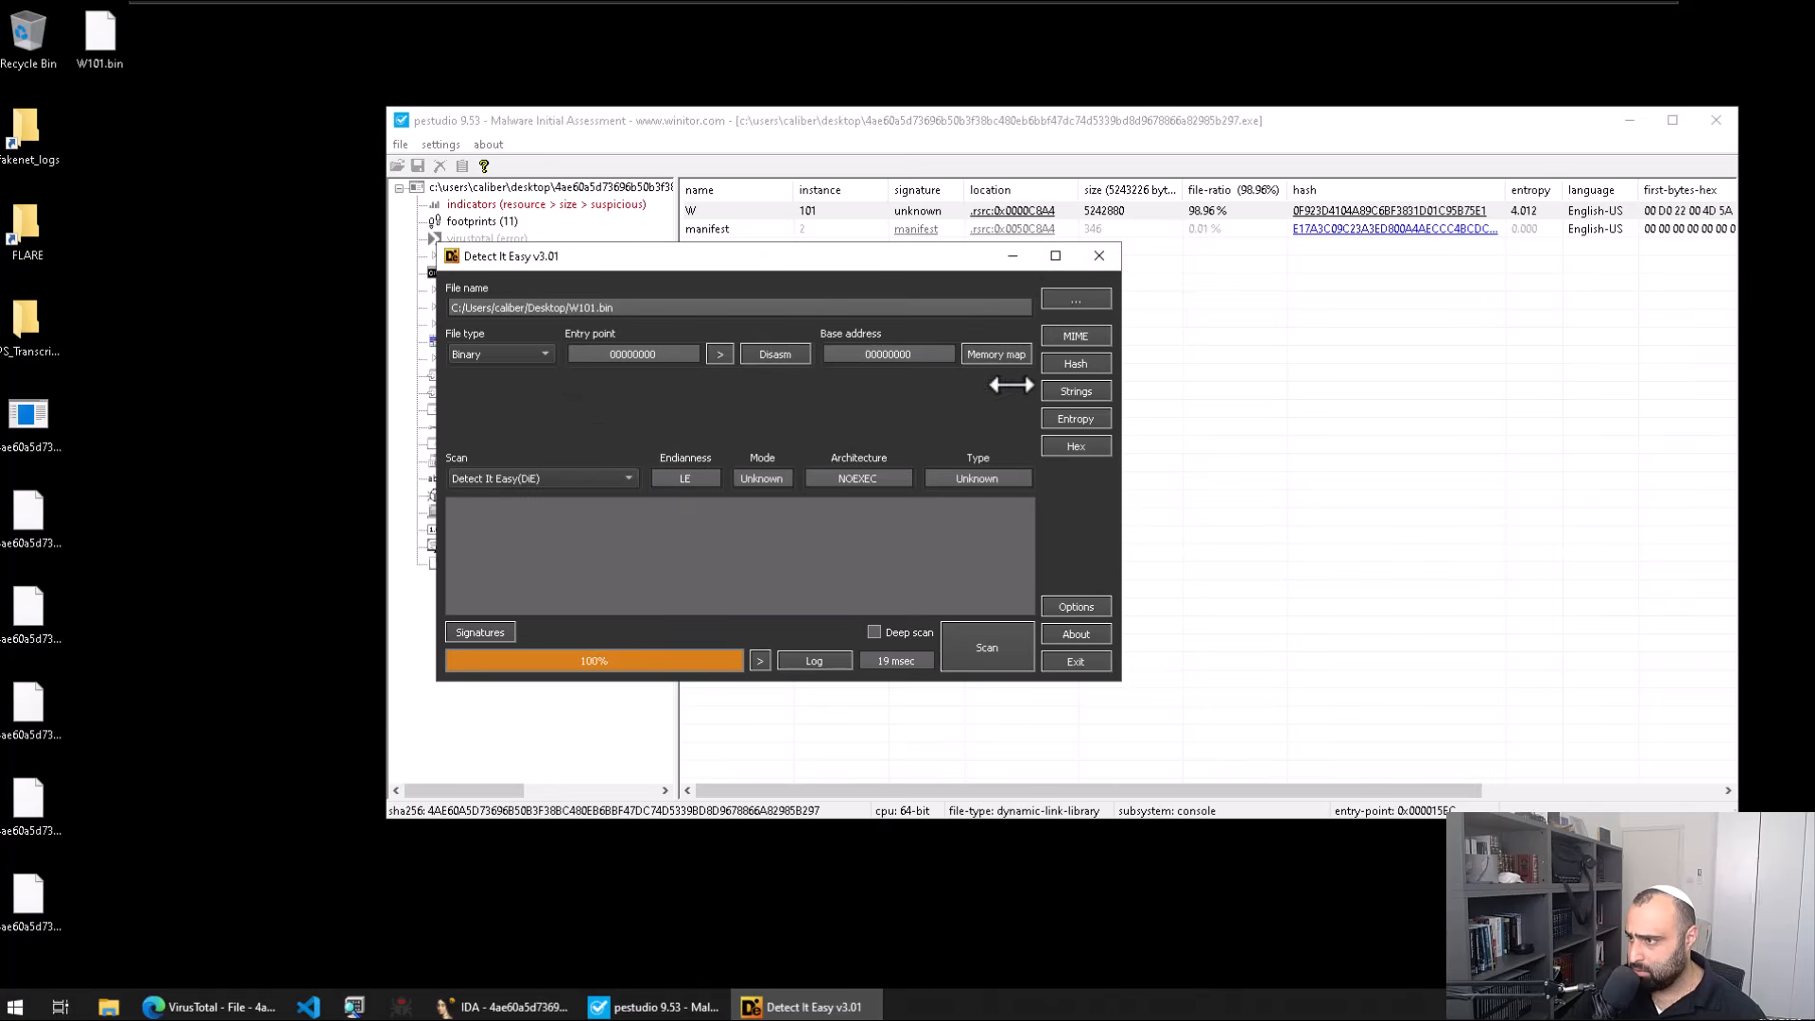
click(1075, 301)
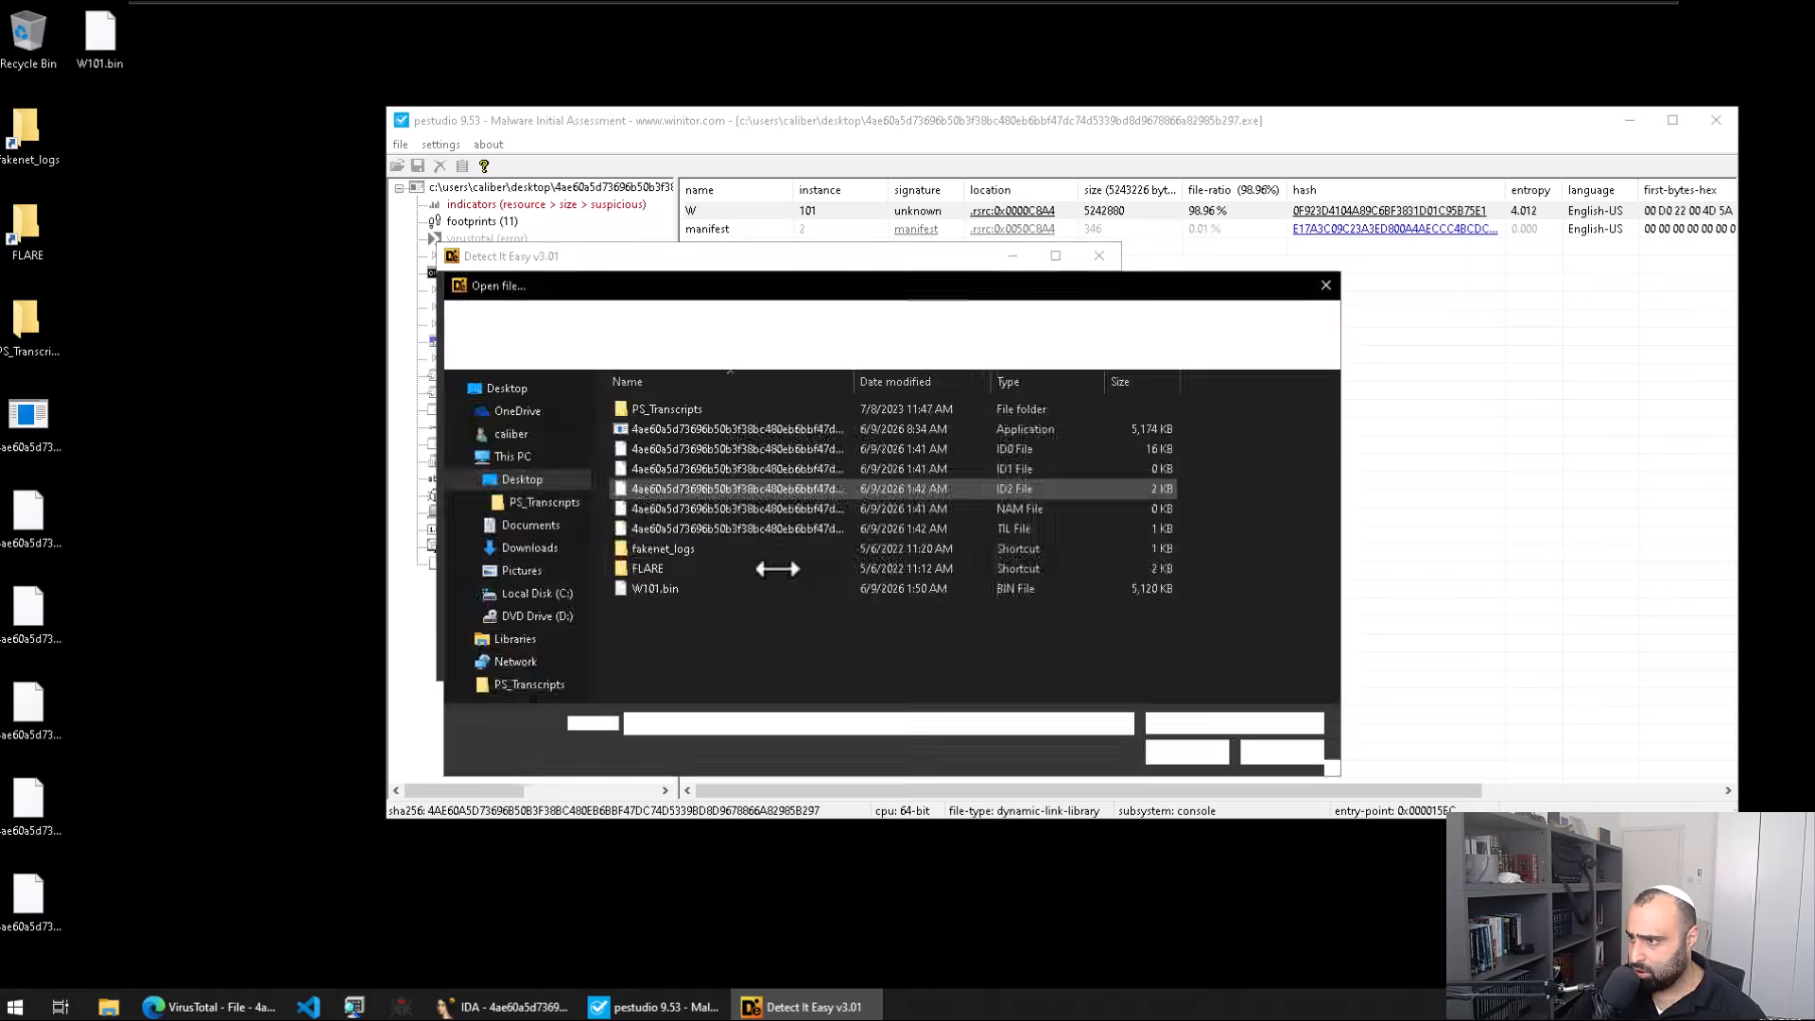
click(673, 586)
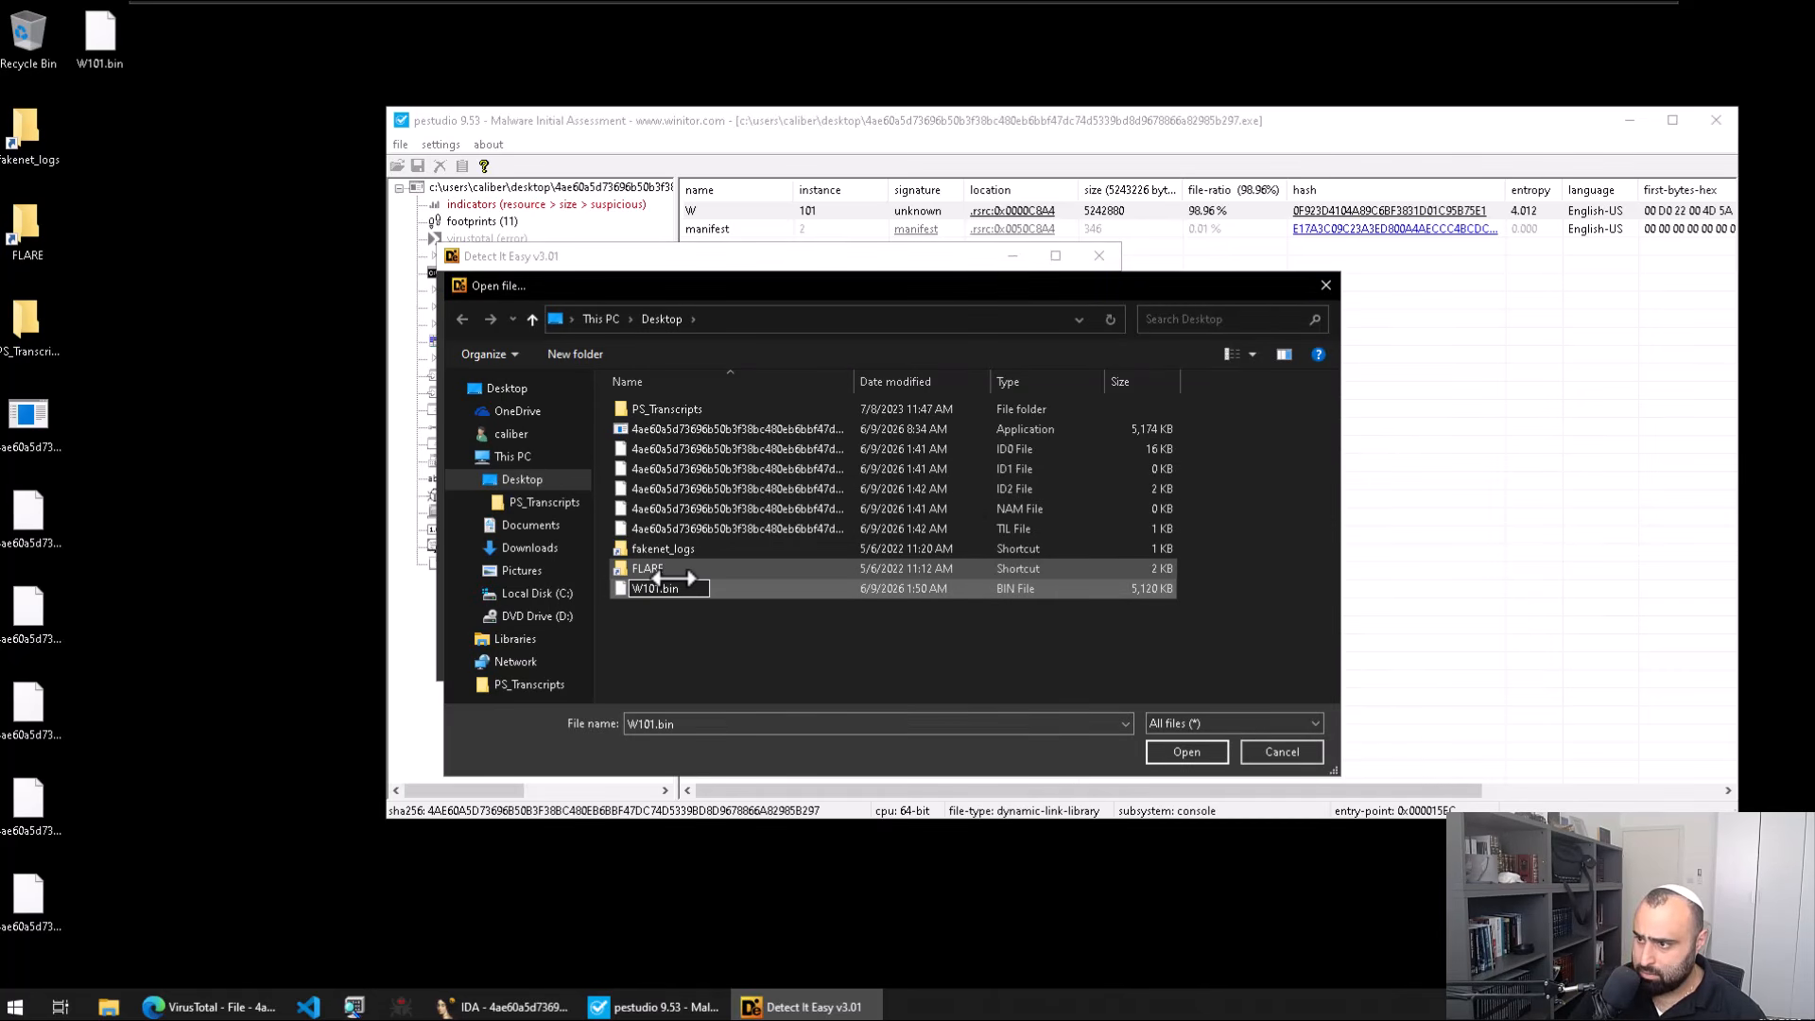
text(exe)
key(Return)
key(Return)
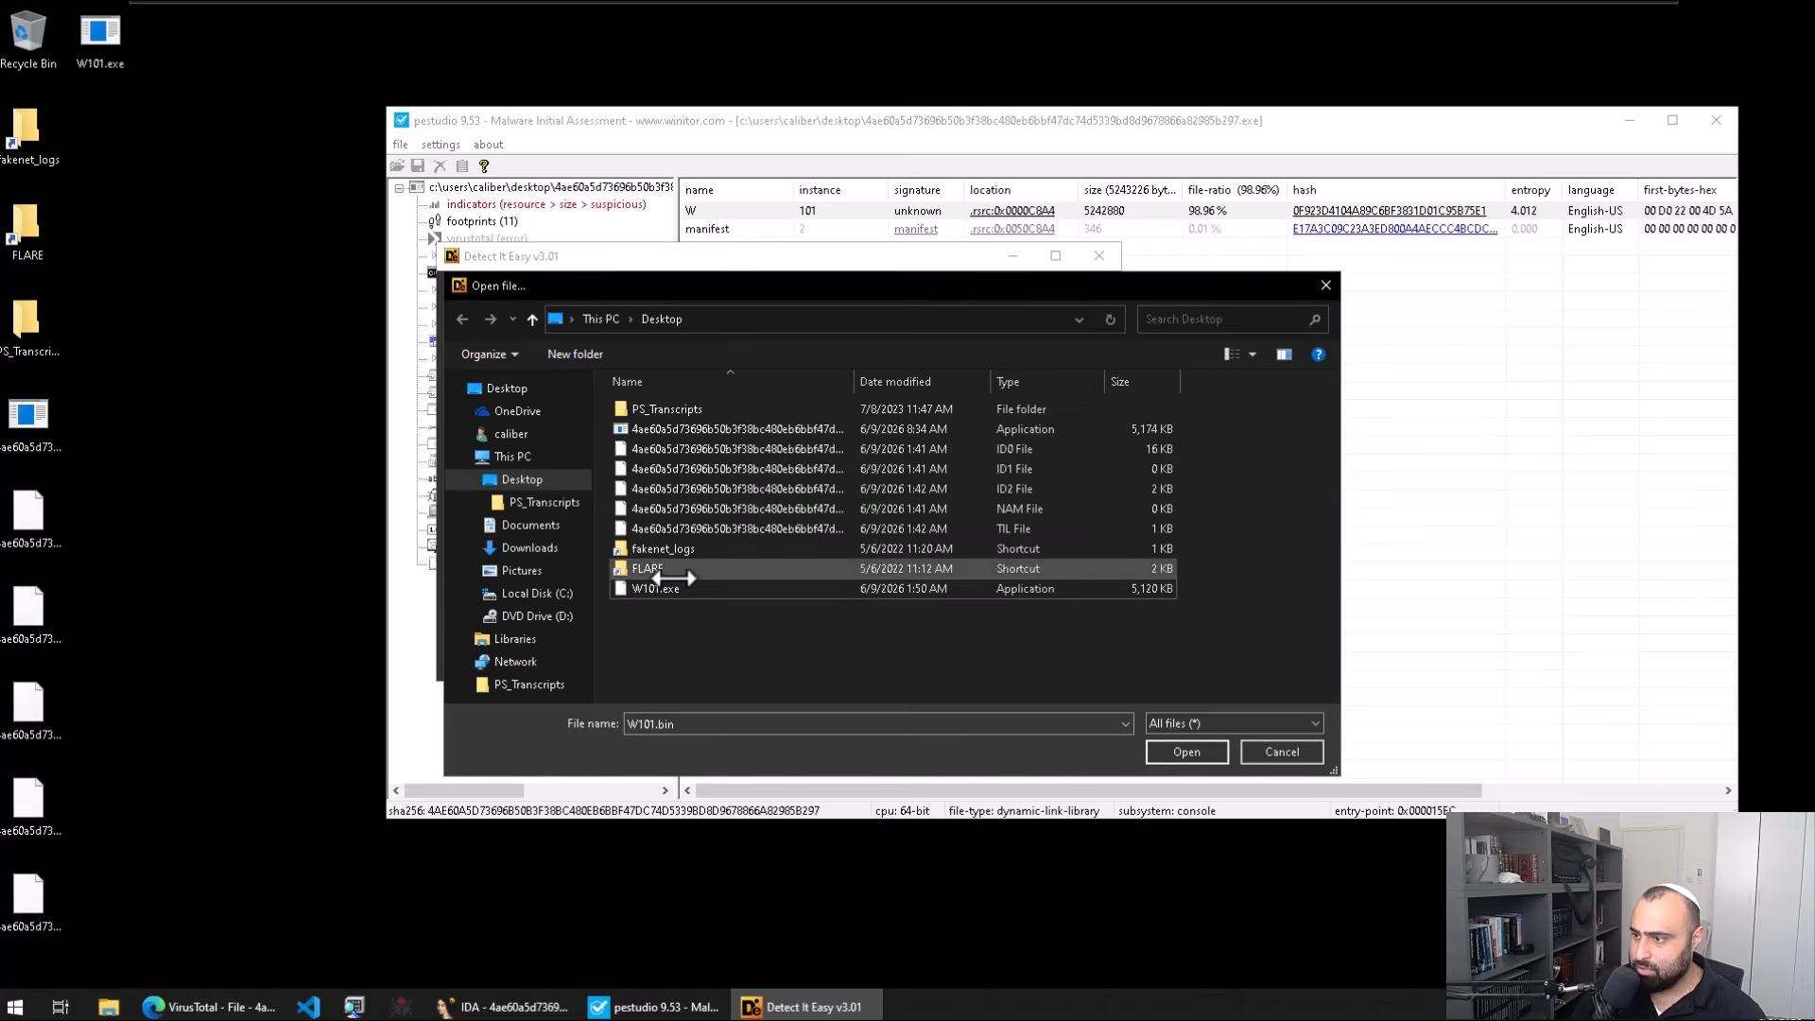
key(Escape)
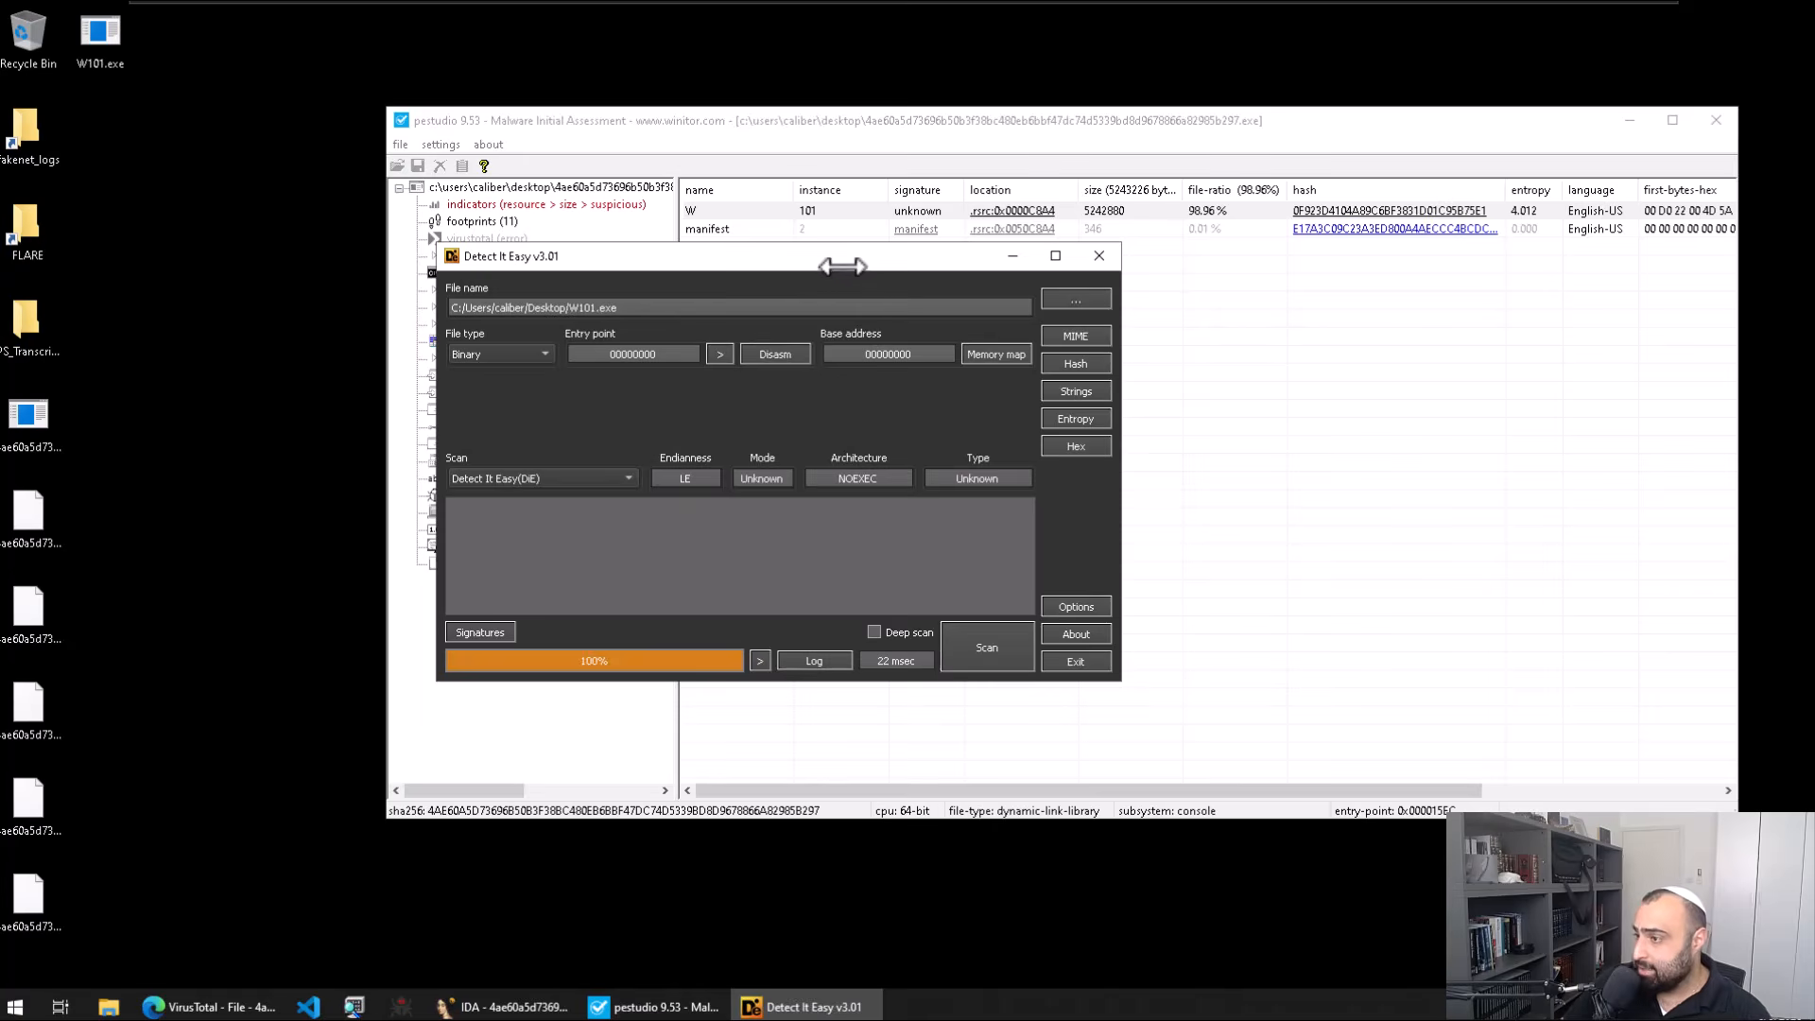
drag(842, 265, 929, 263)
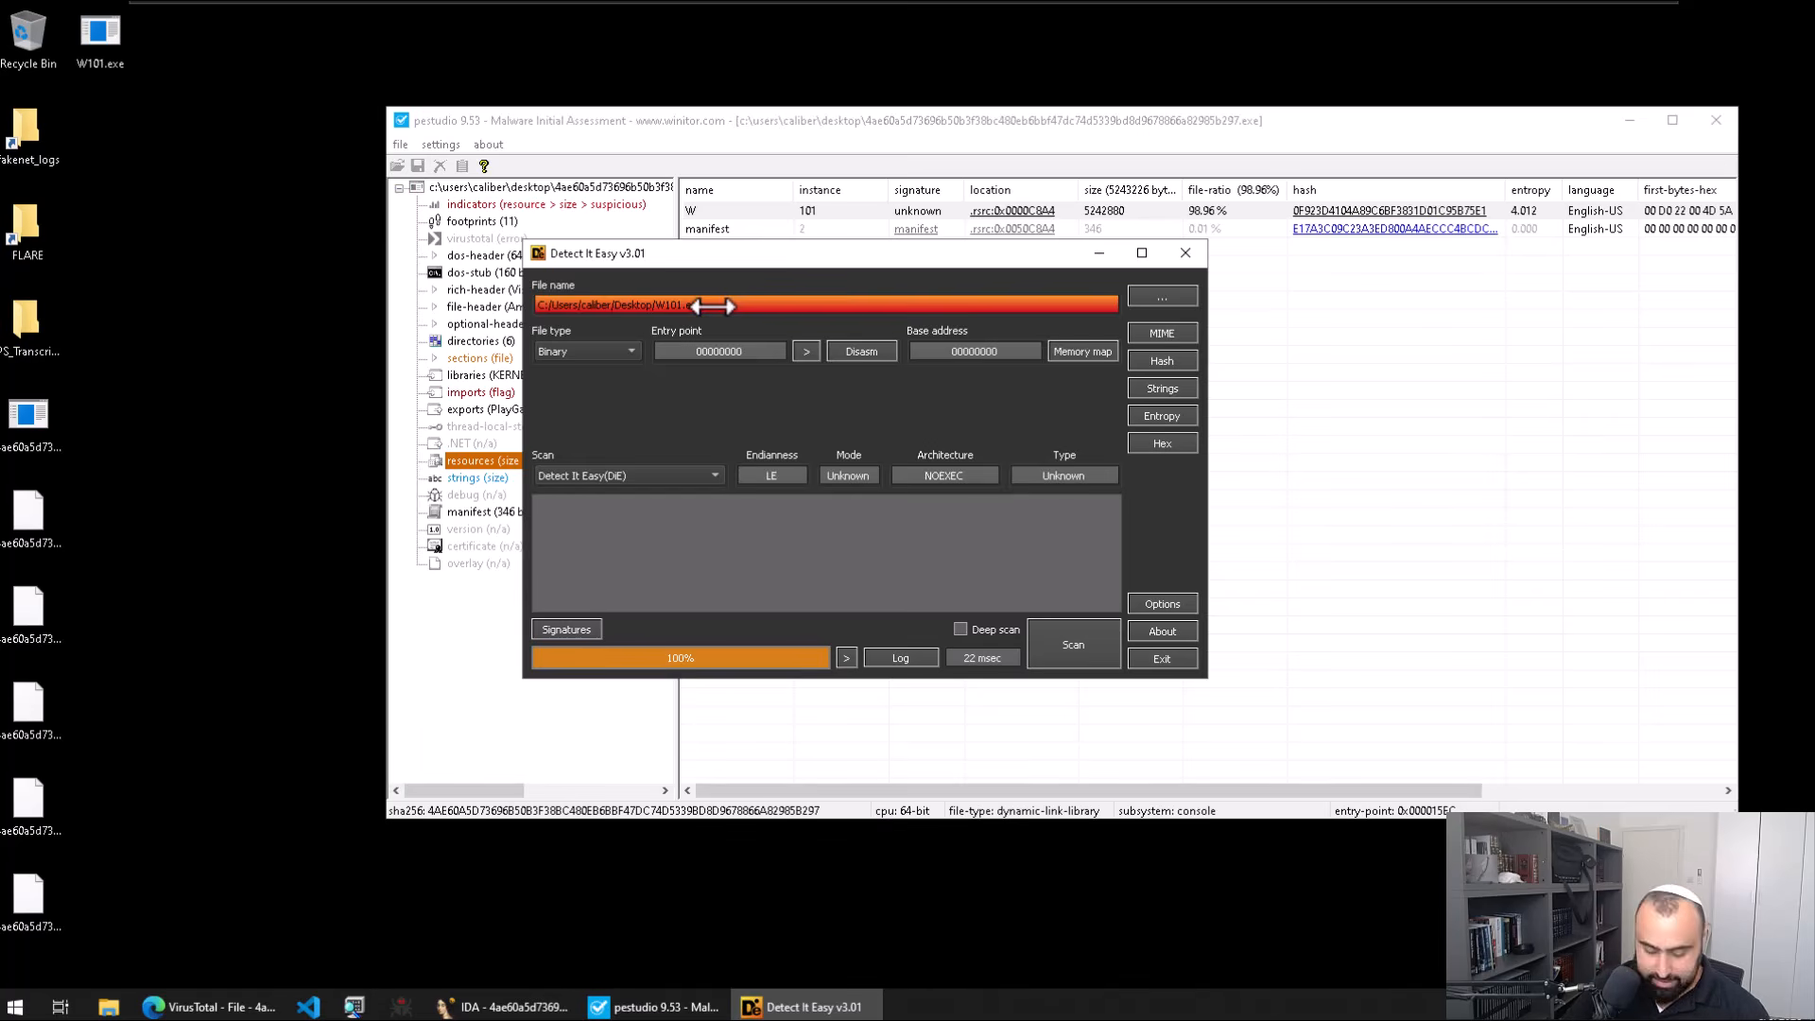
Step: Load W101.exe into CFF Explorer, which reports it is not a Portable Executable
key(super)
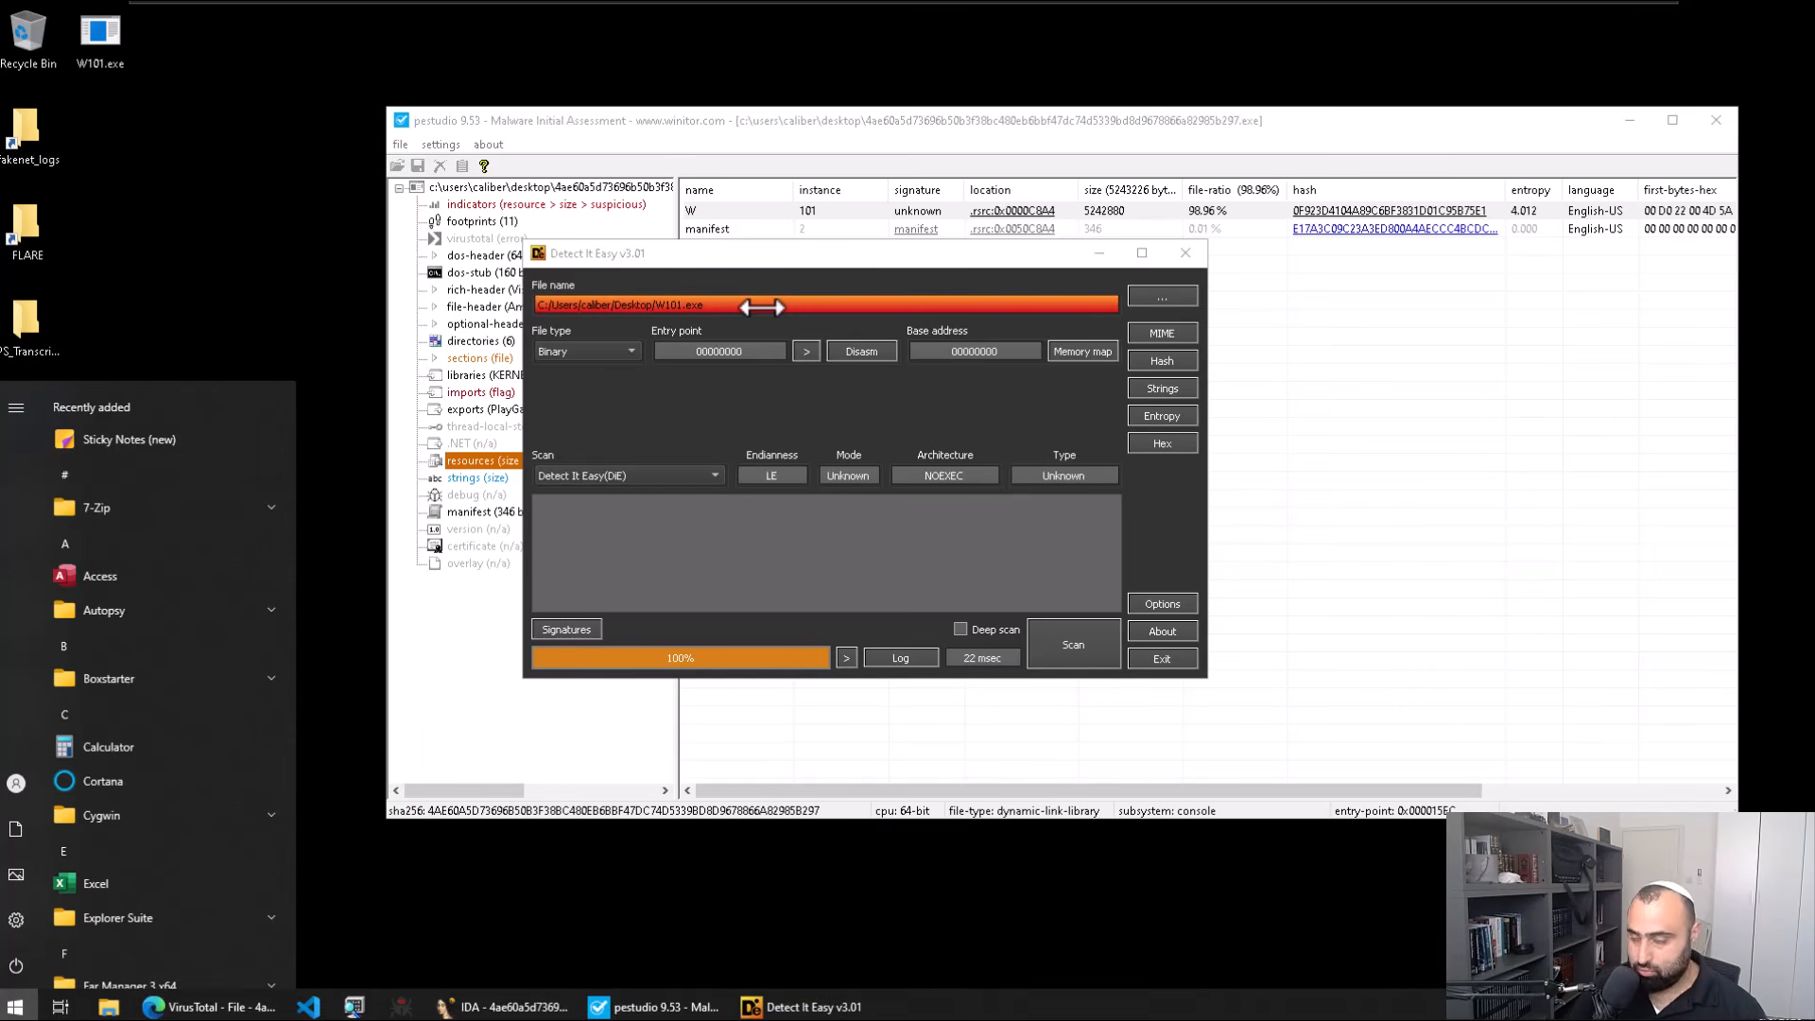
text(cff)
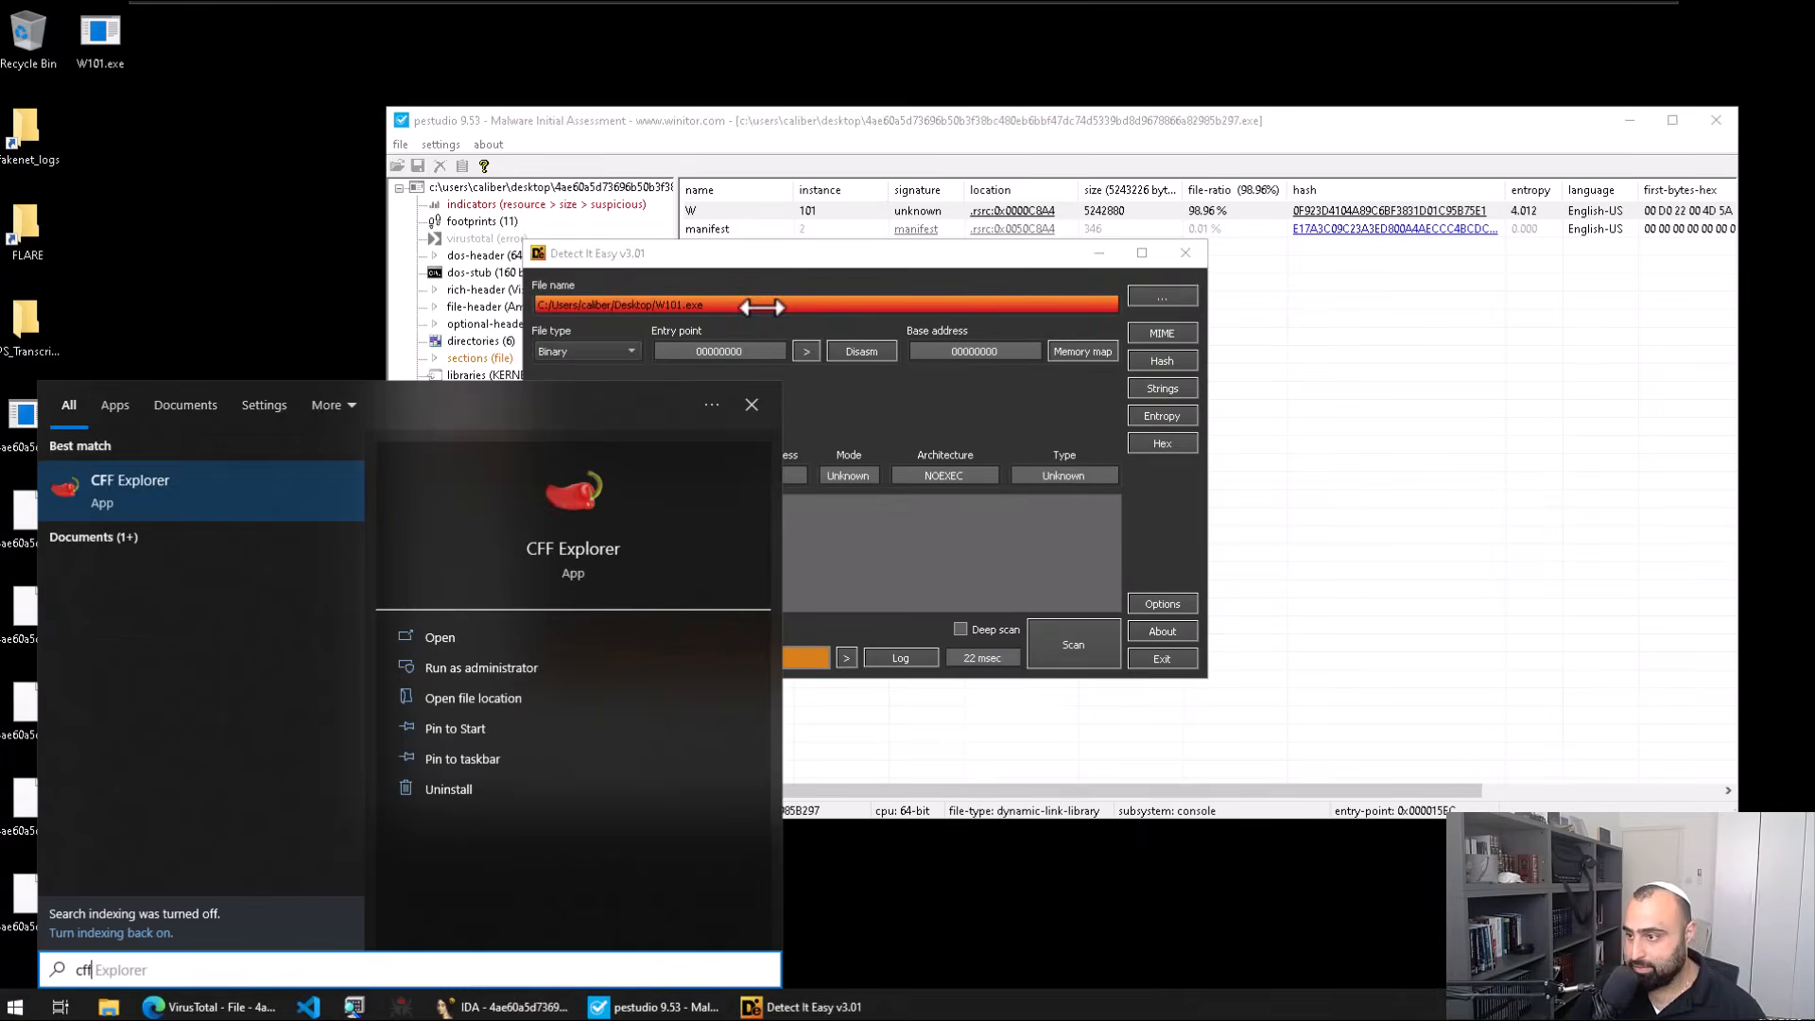
key(Return)
drag(145, 39, 668, 275)
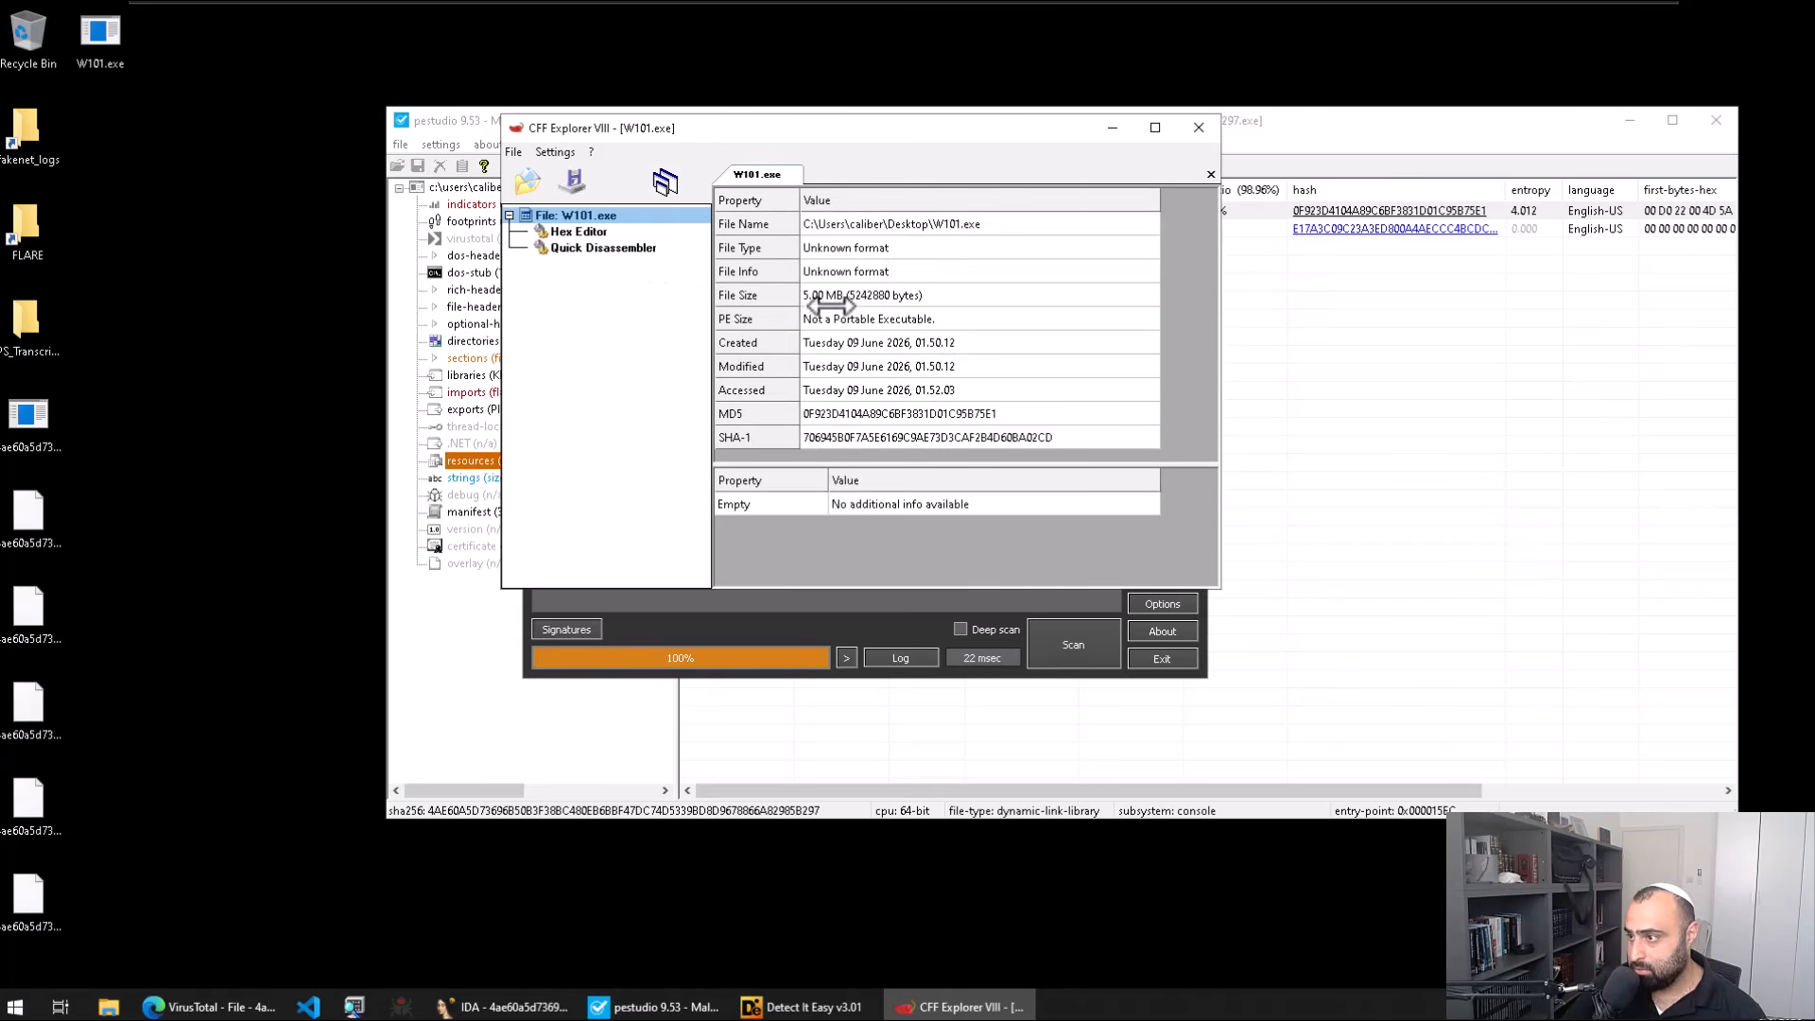
Step: Look through the Hex Editor and Quick Disassembler views, then close CFF Explorer
click(592, 234)
click(596, 248)
click(596, 231)
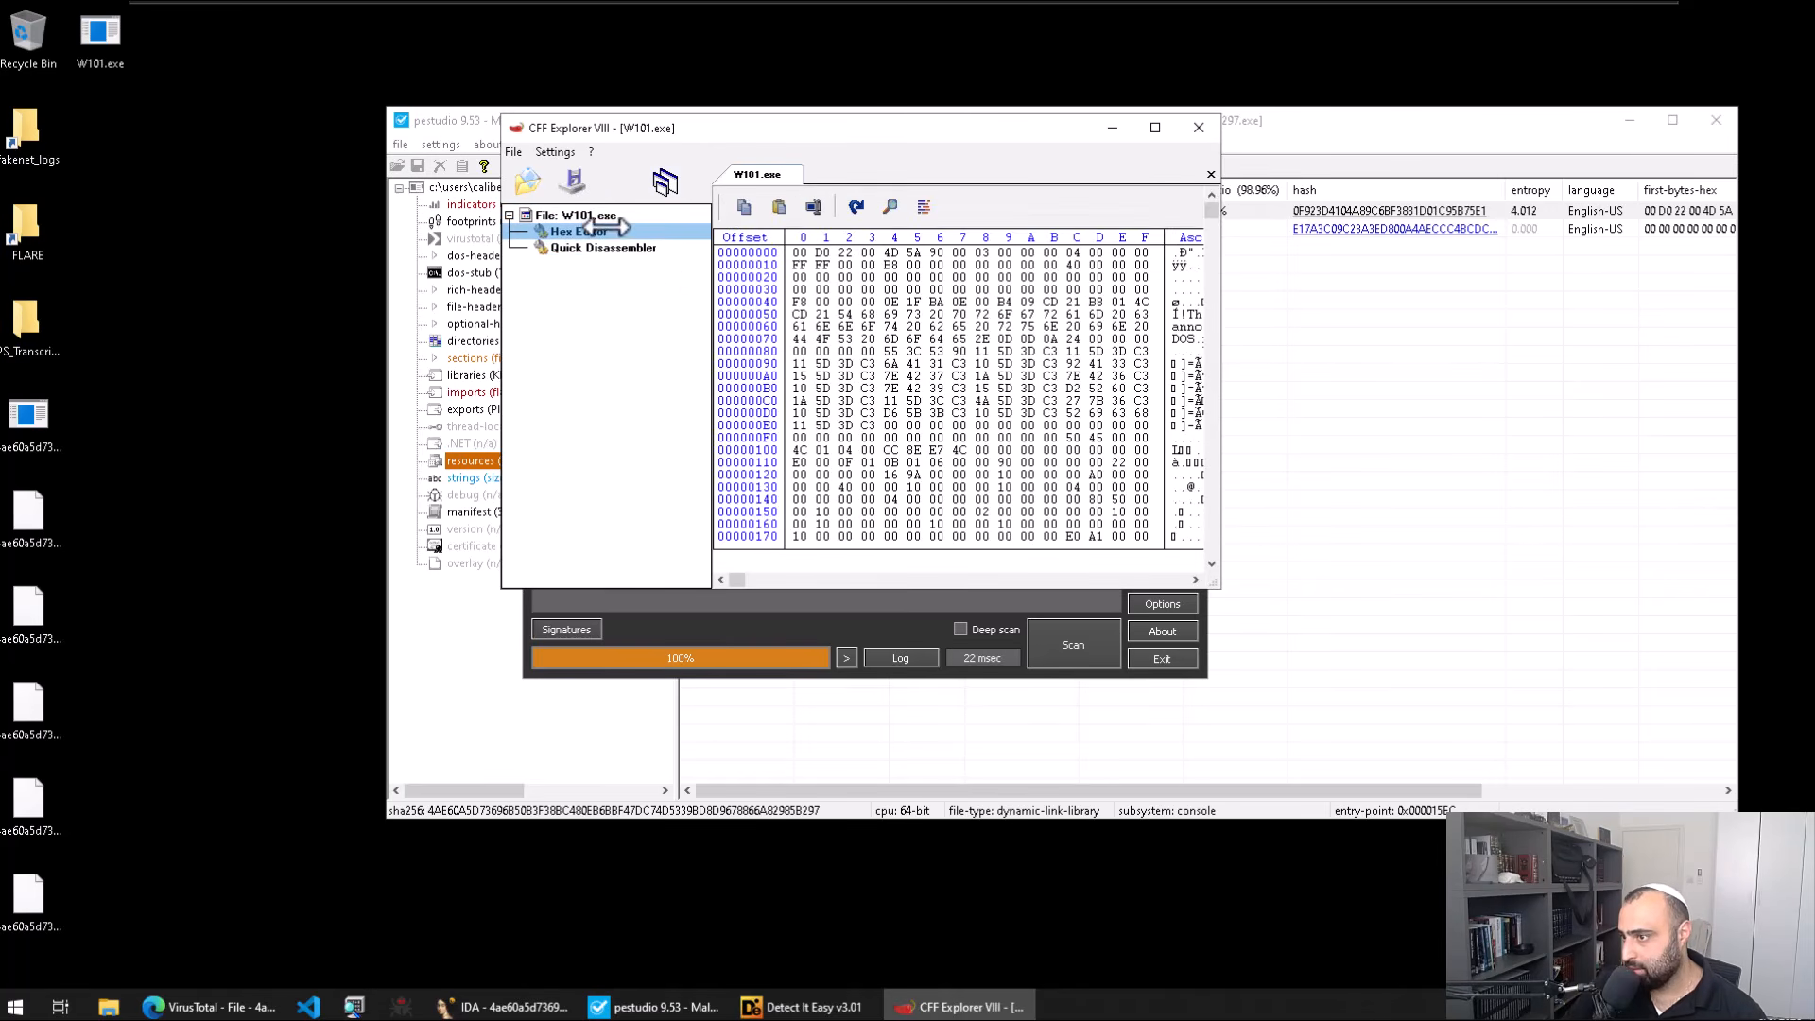
key(Down)
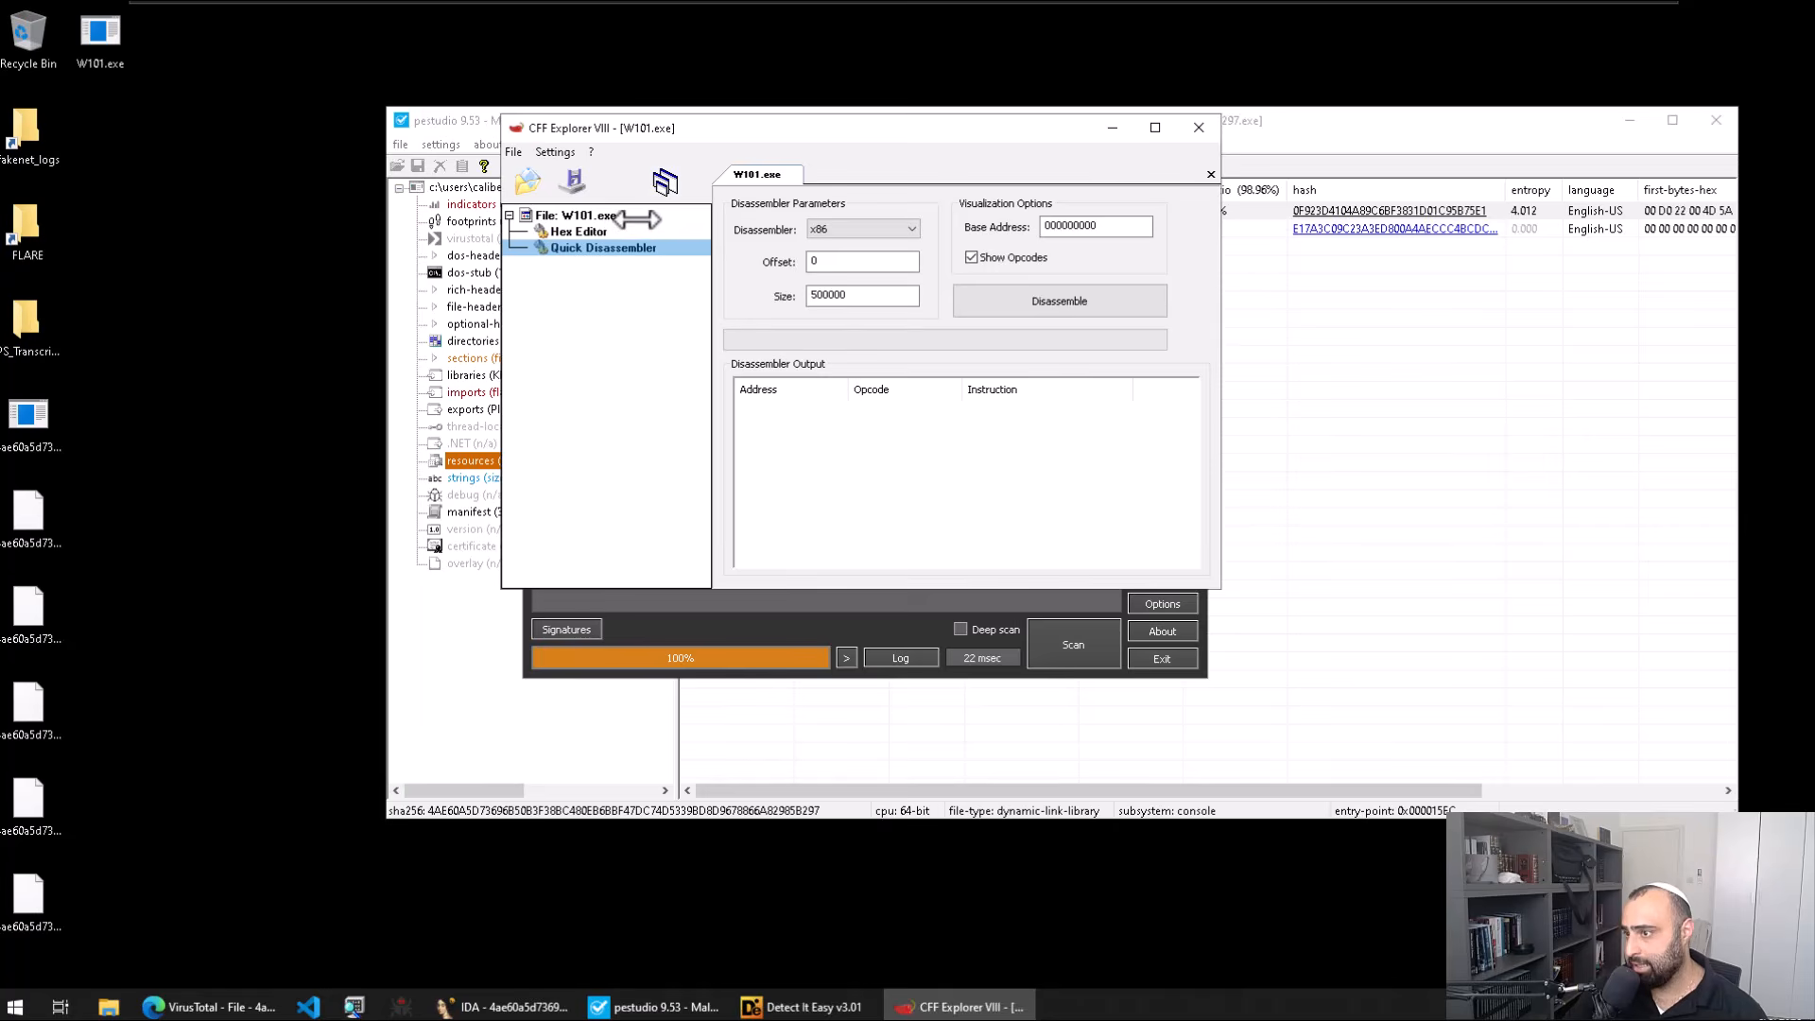
click(631, 216)
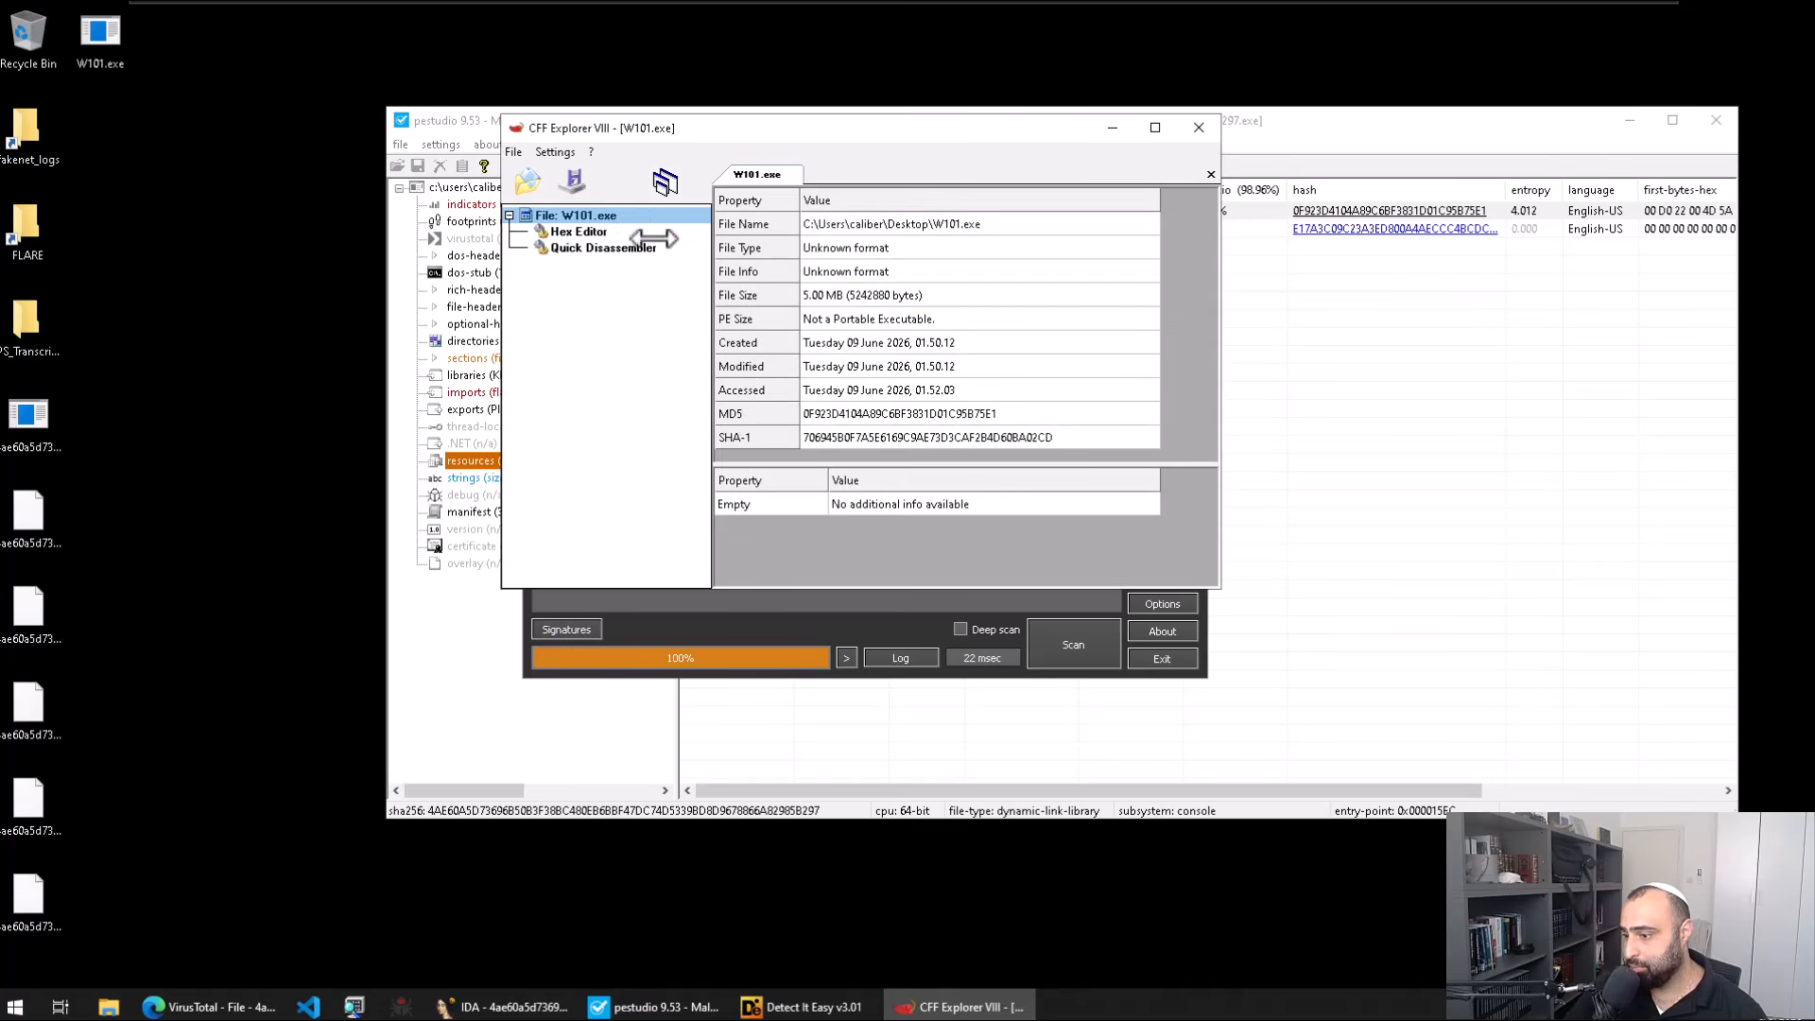
click(1197, 129)
key(super)
Step: Open W101.exe in HxD and select the four bytes preceding the MZ header
text(hxd)
key(Return)
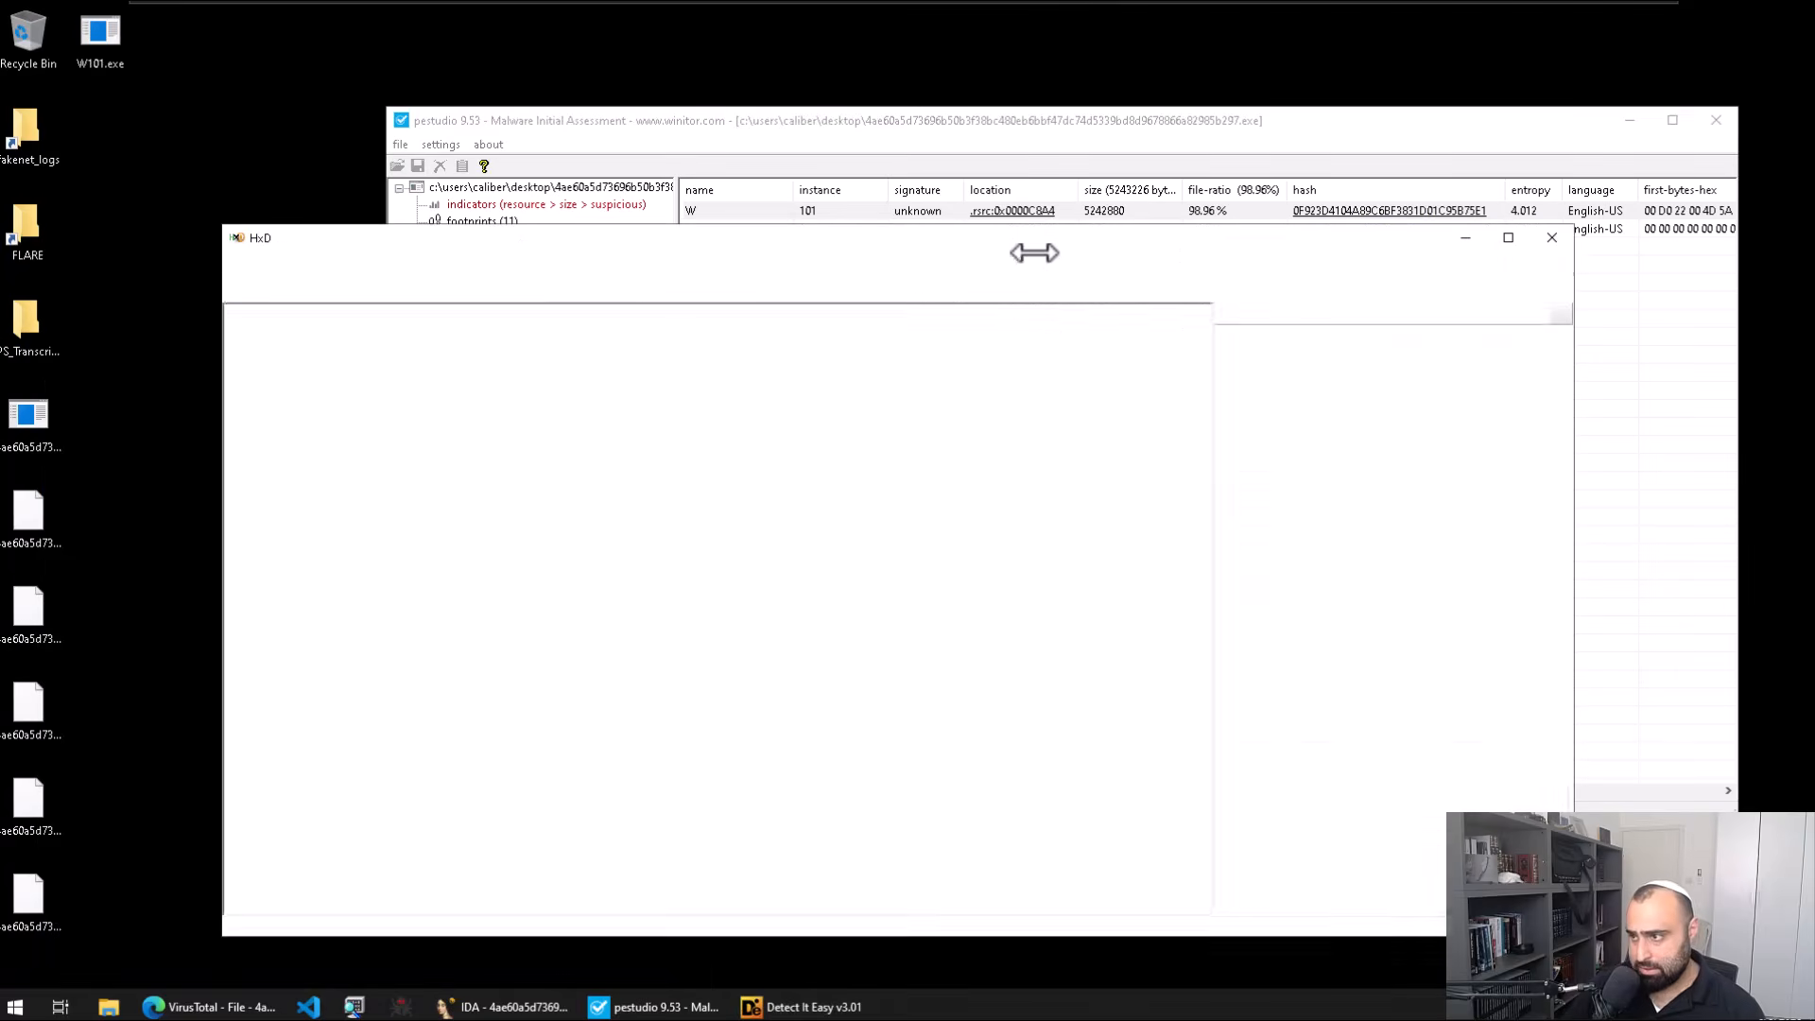
drag(126, 56, 790, 491)
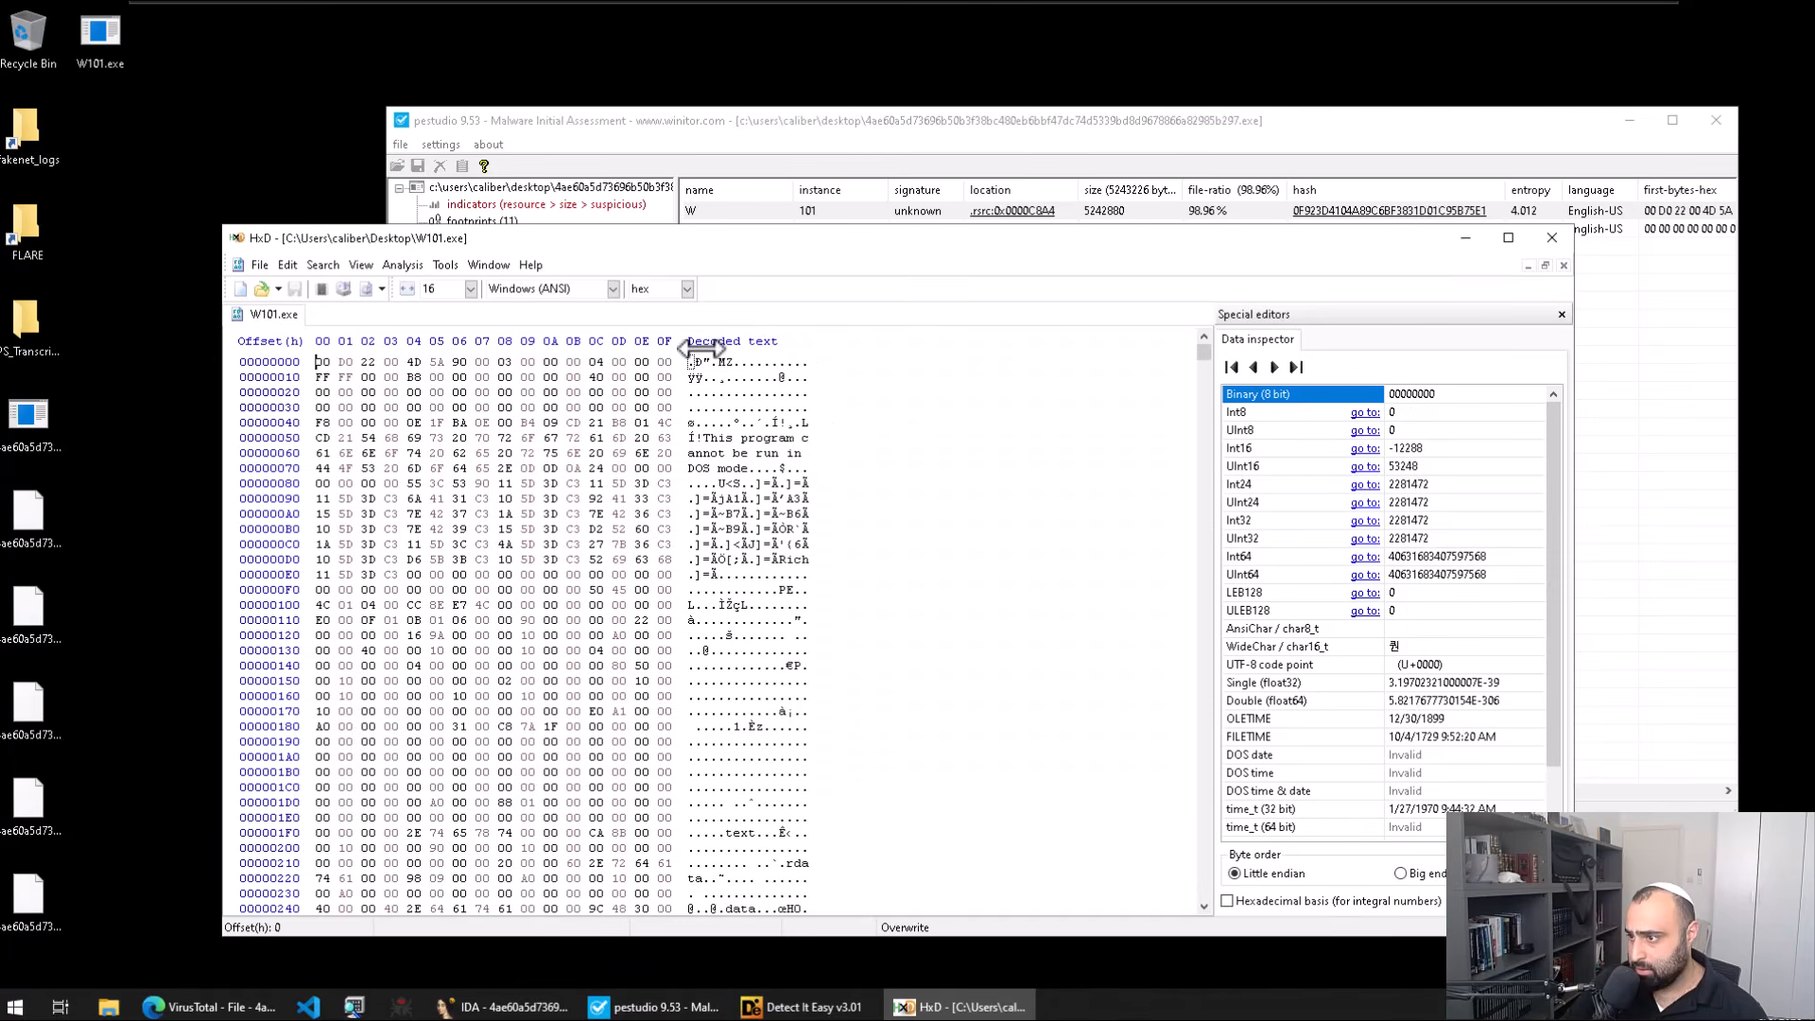
drag(719, 360, 660, 365)
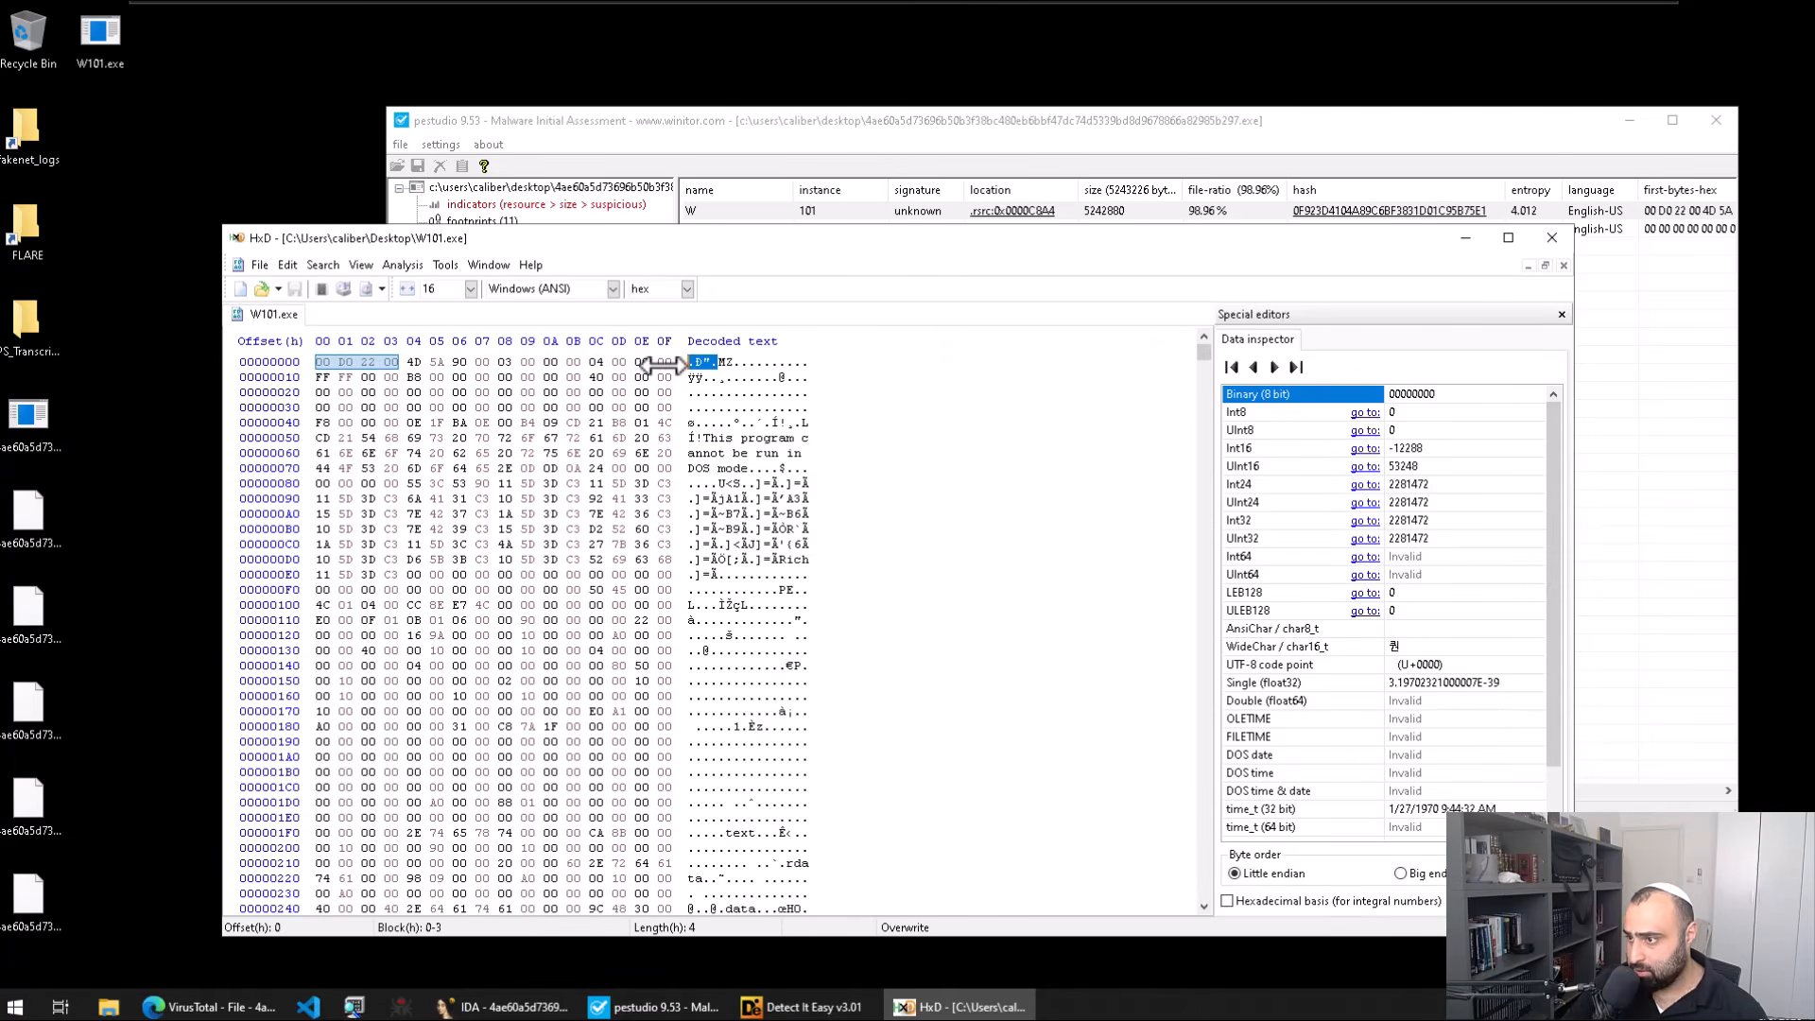
Step: Delete the four leading bytes so W101.exe starts with 4D 5A, confirming each size change
click(410, 361)
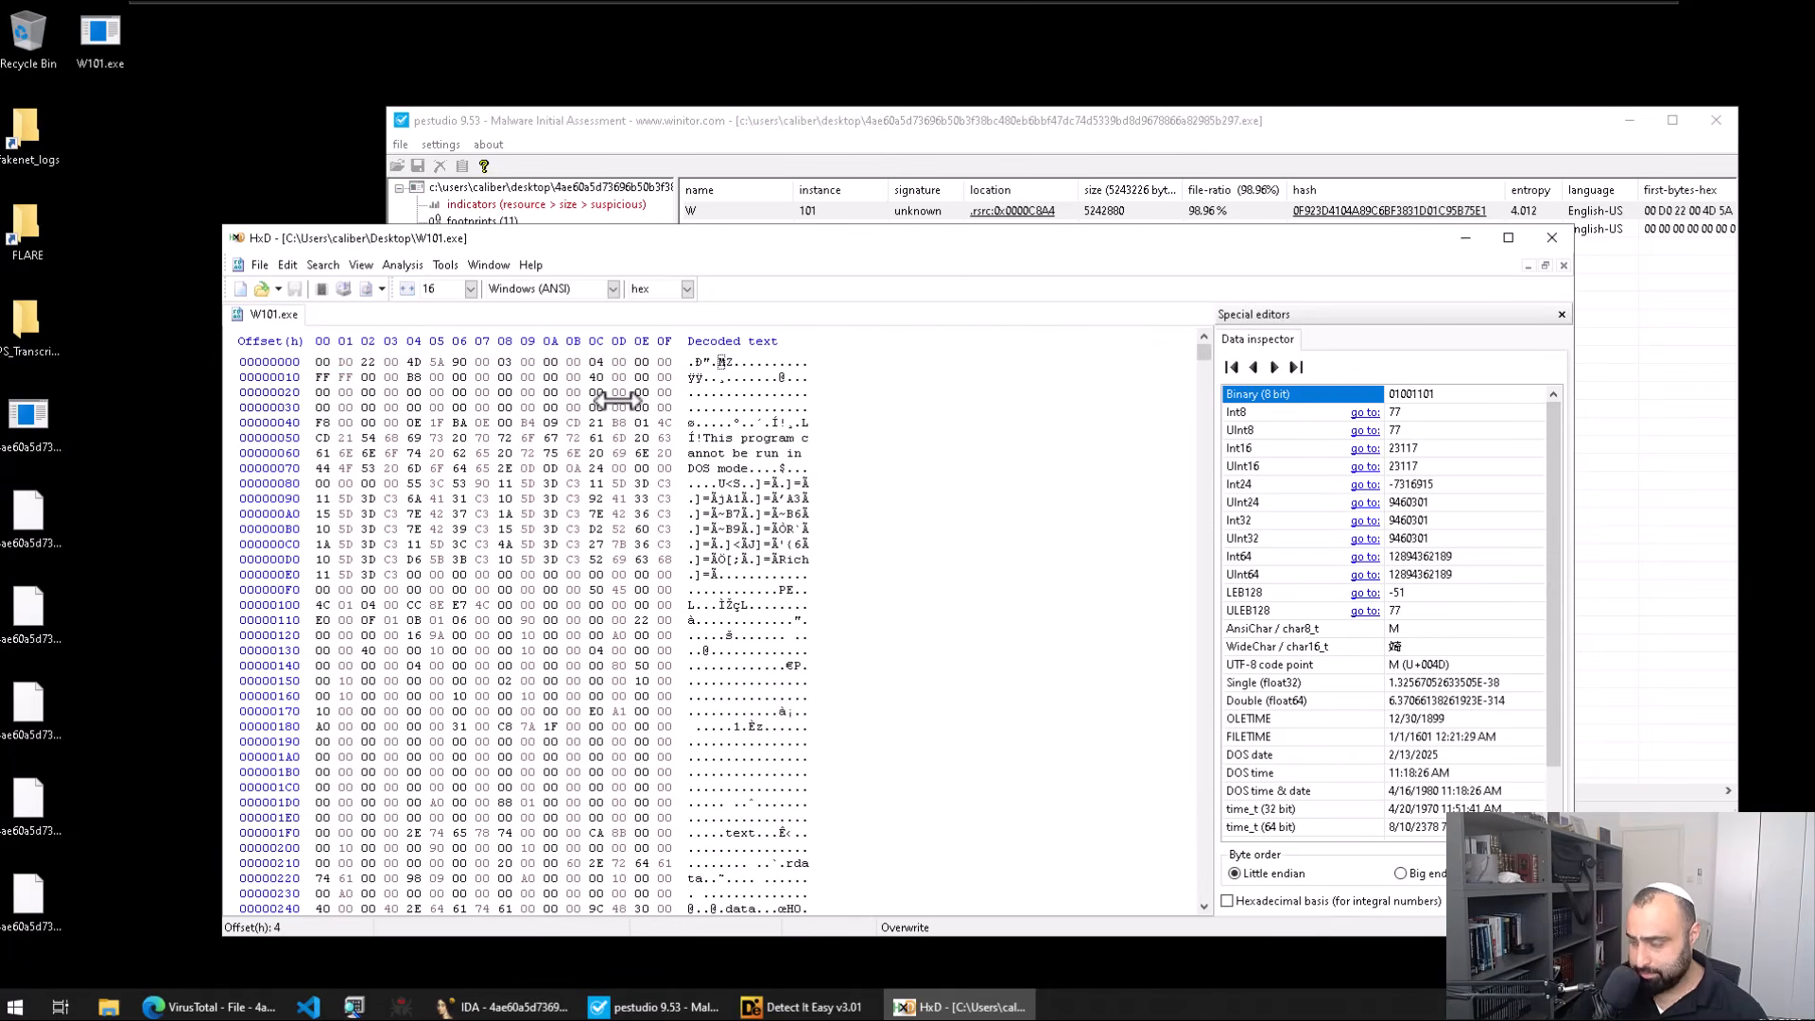
key(BackSpace)
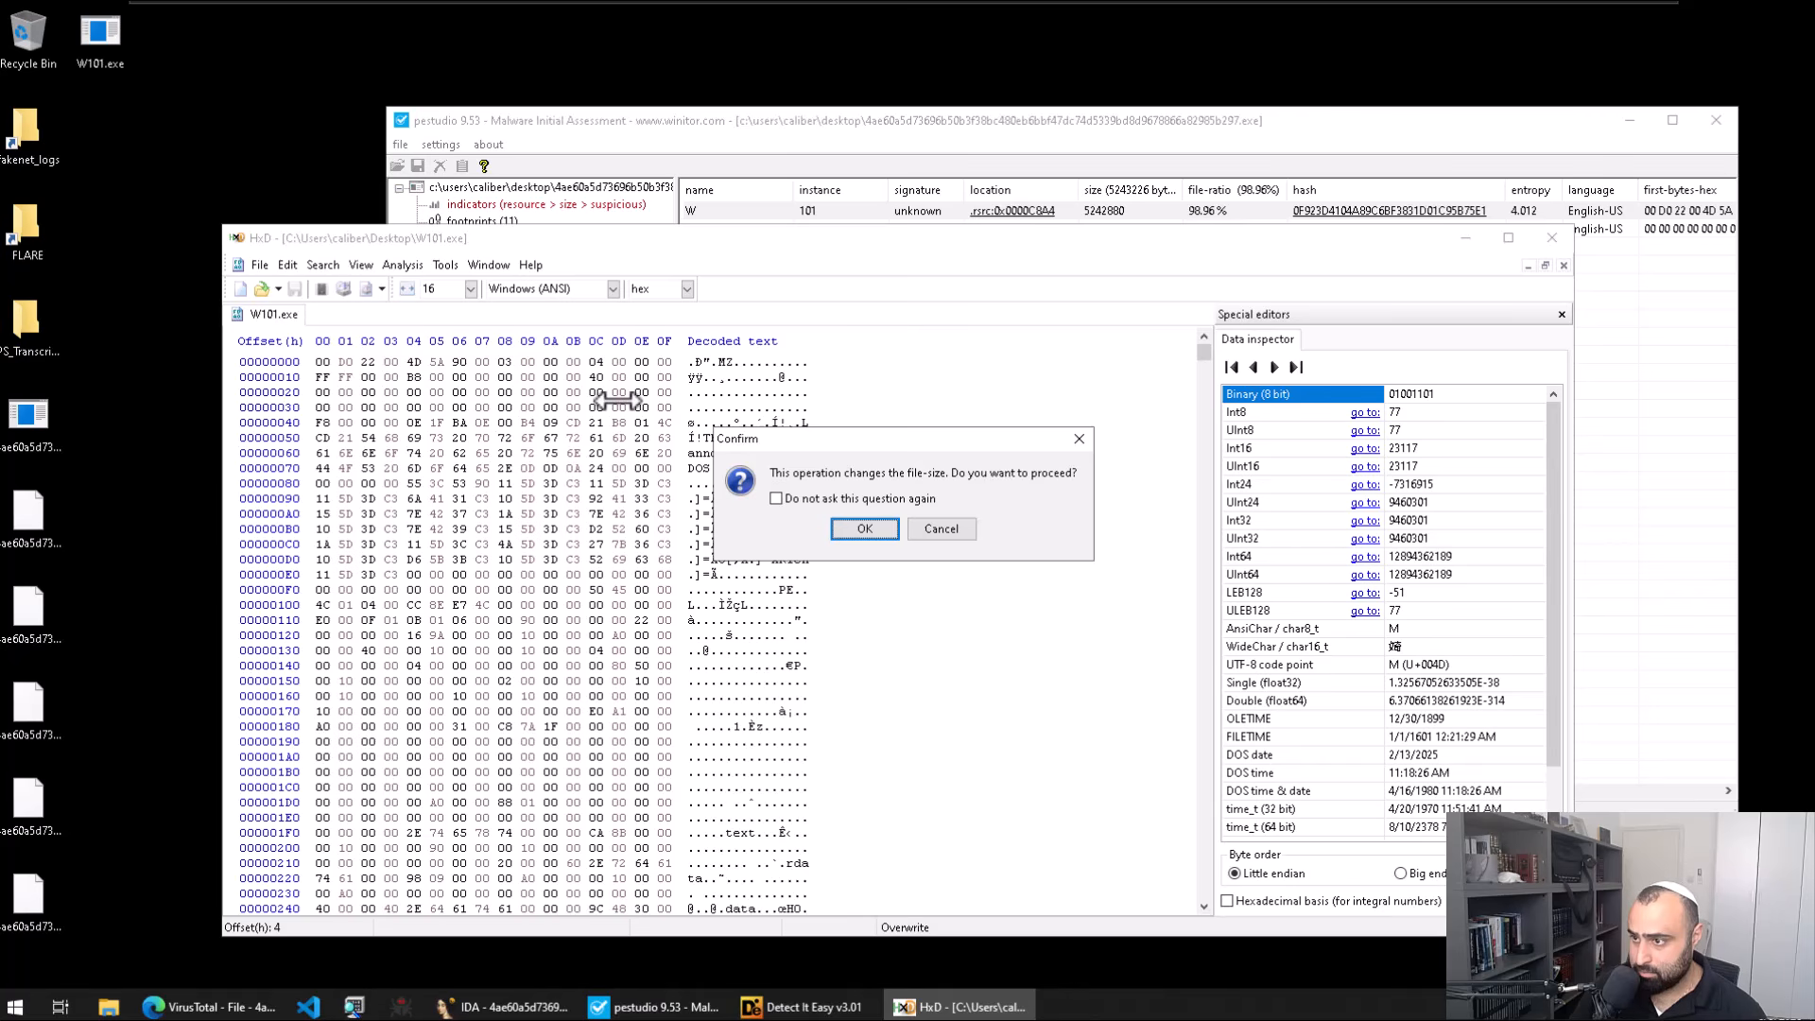
key(Return)
key(BackSpace)
key(Return)
key(BackSpace)
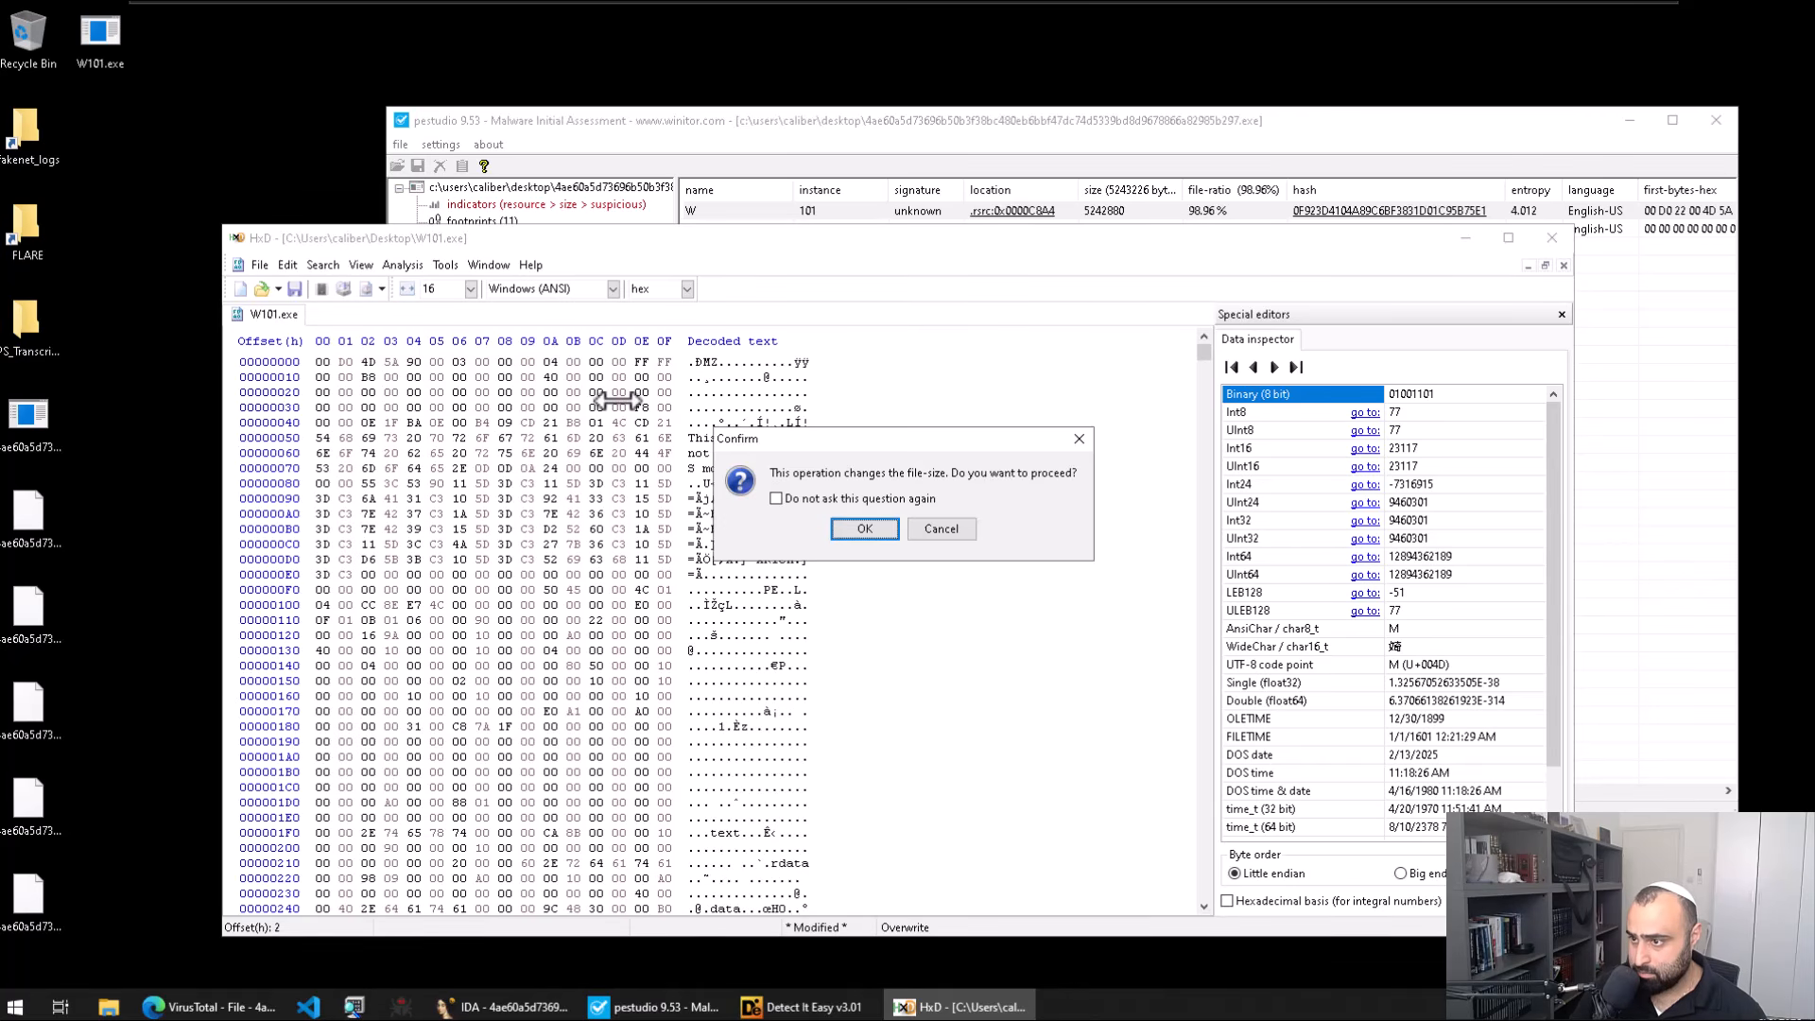
key(Return)
key(BackSpace)
key(Return)
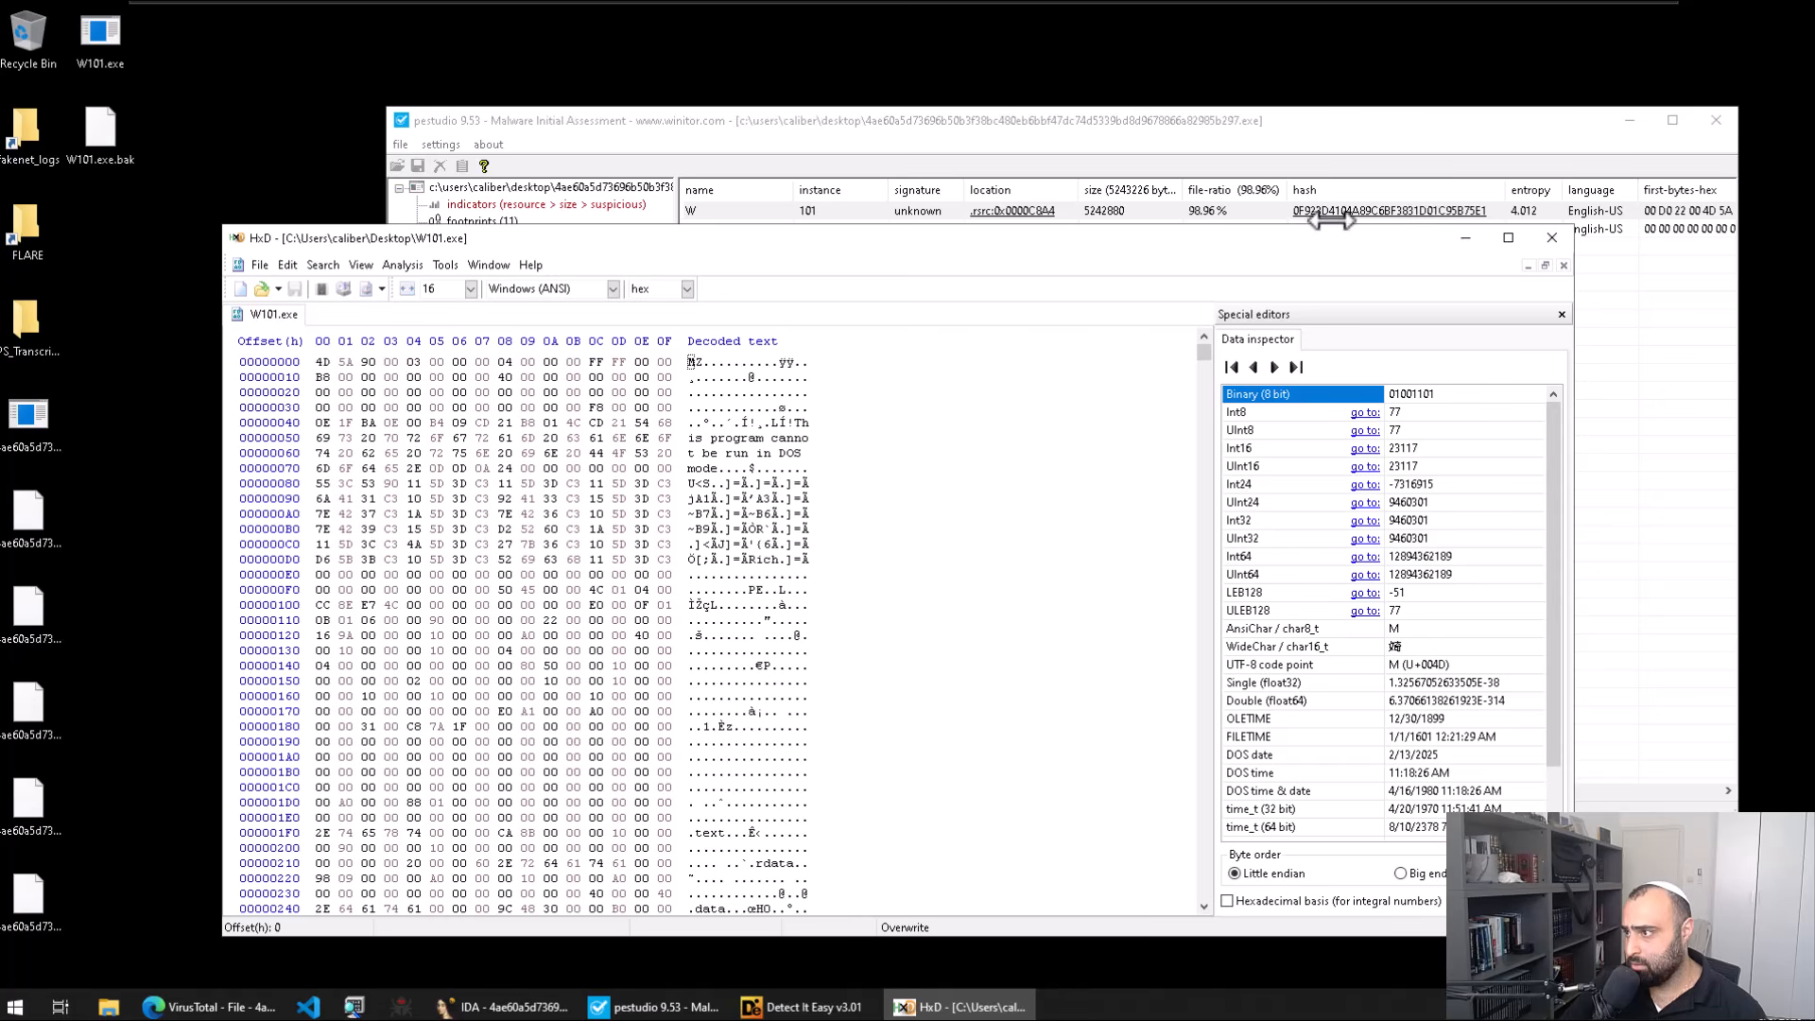
Step: Close HxD, reopen the repaired W101.exe in it to check, and close it again
click(1549, 235)
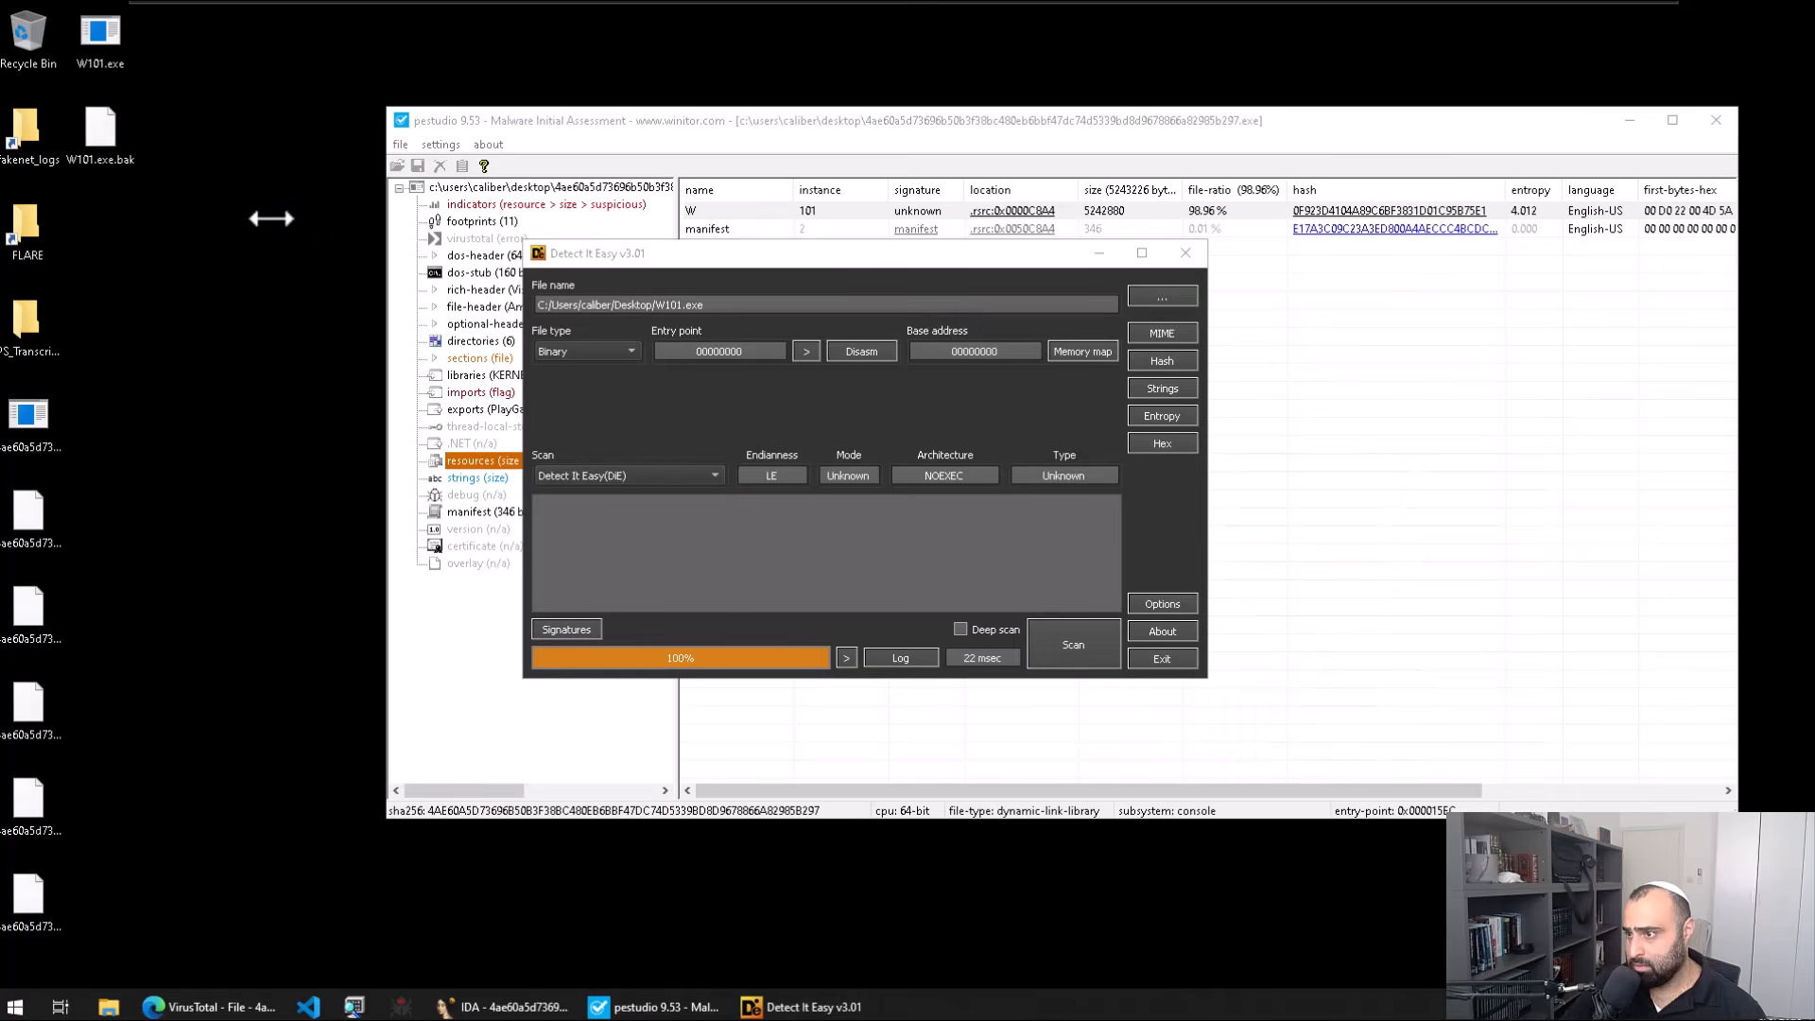
key(super)
text(hxd)
key(Return)
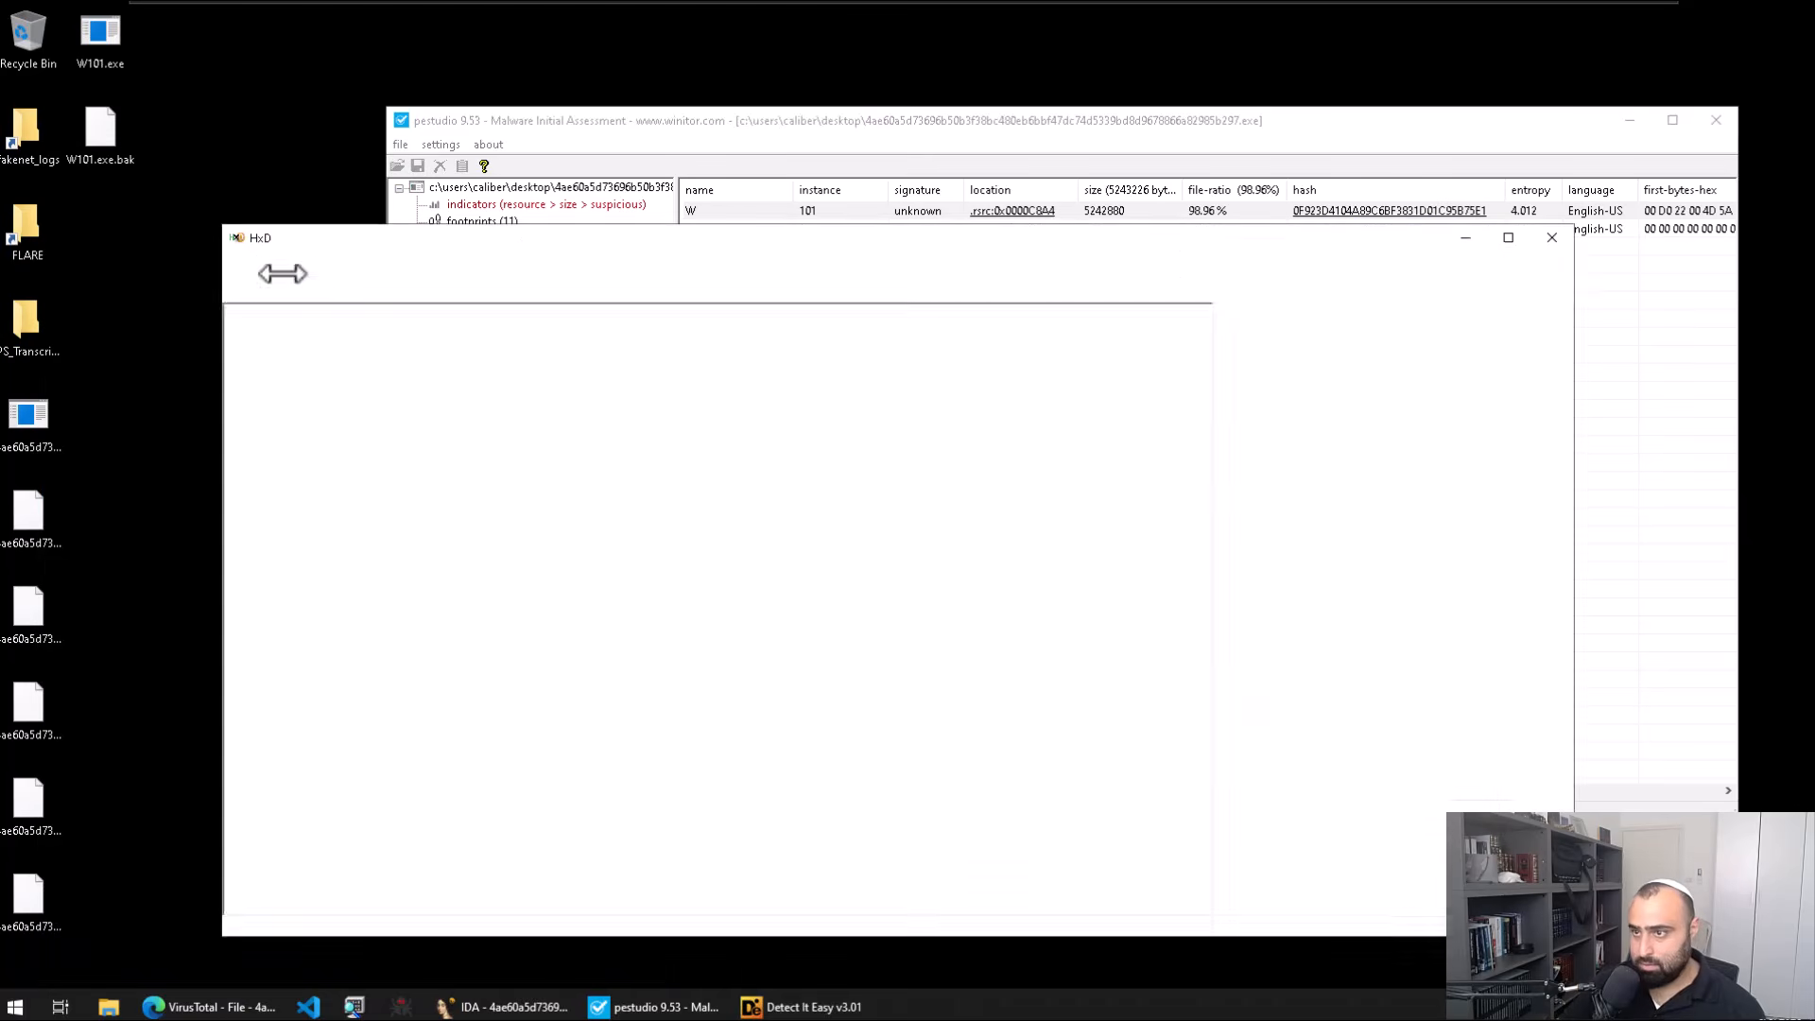
drag(124, 69, 501, 416)
click(1550, 238)
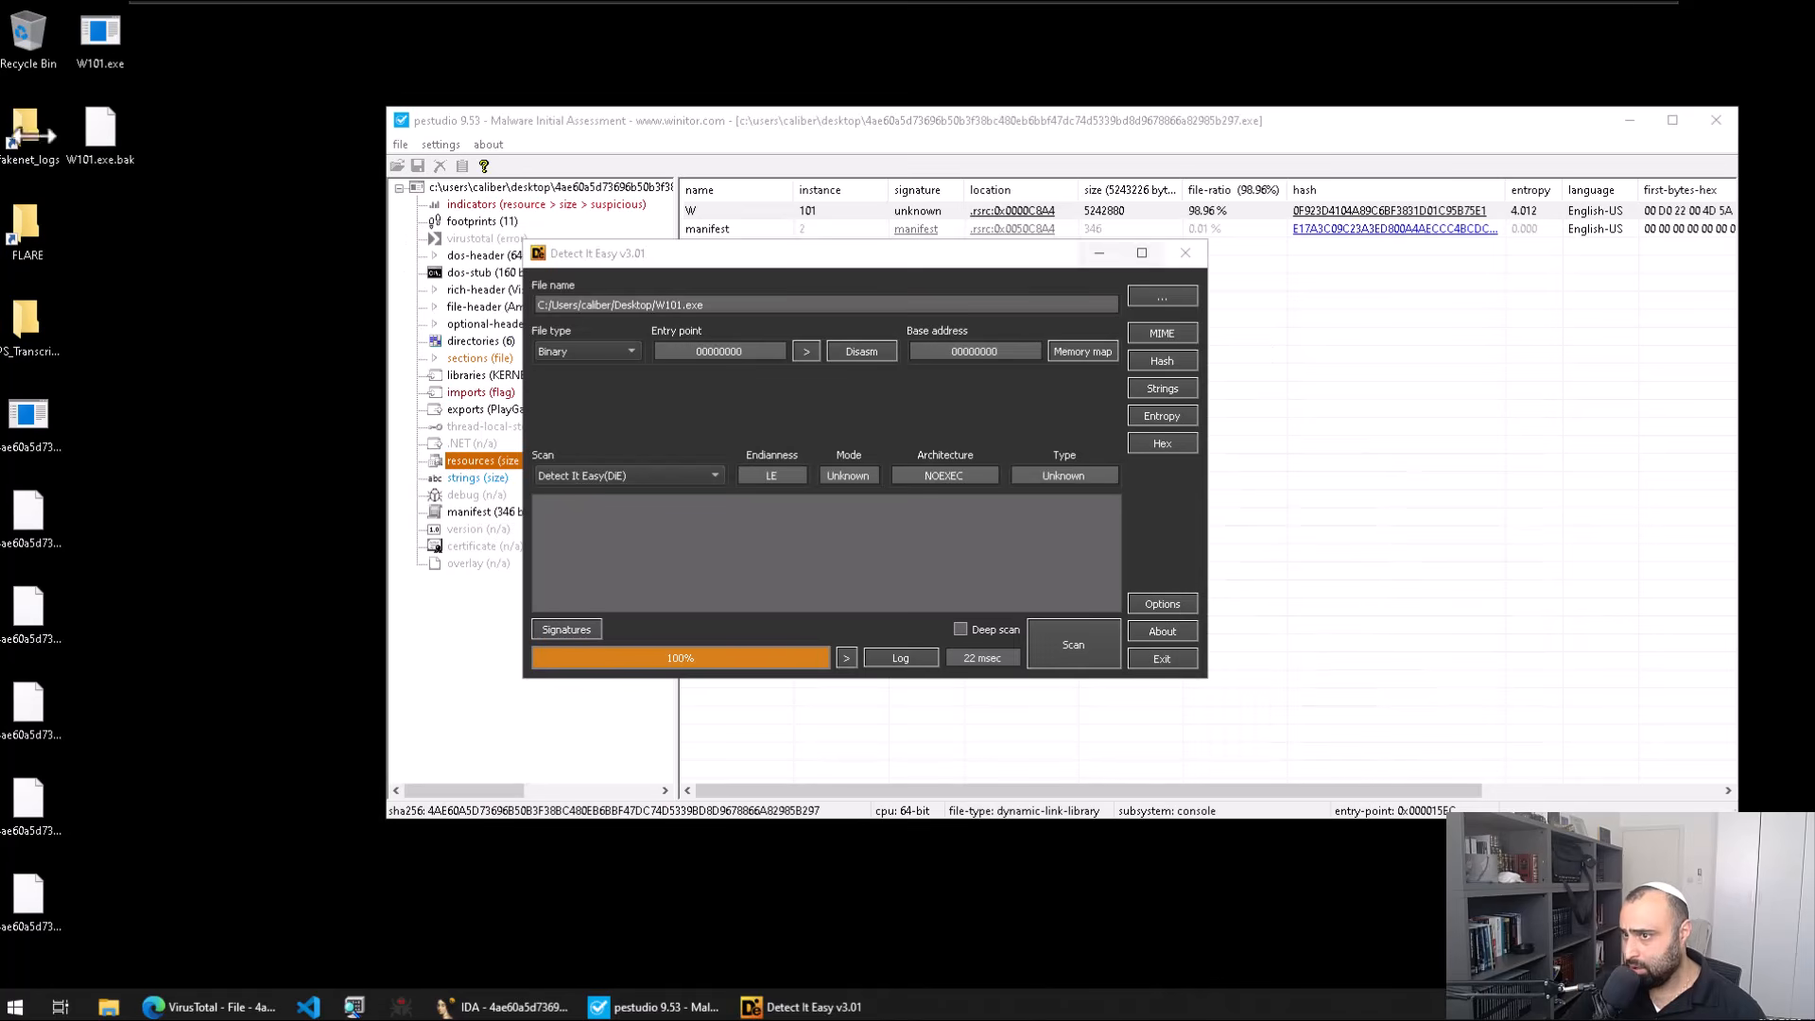
Step: Rescan W101.exe in Detect It Easy, then rename it back to W101.bin
click(1162, 296)
double_click(792, 585)
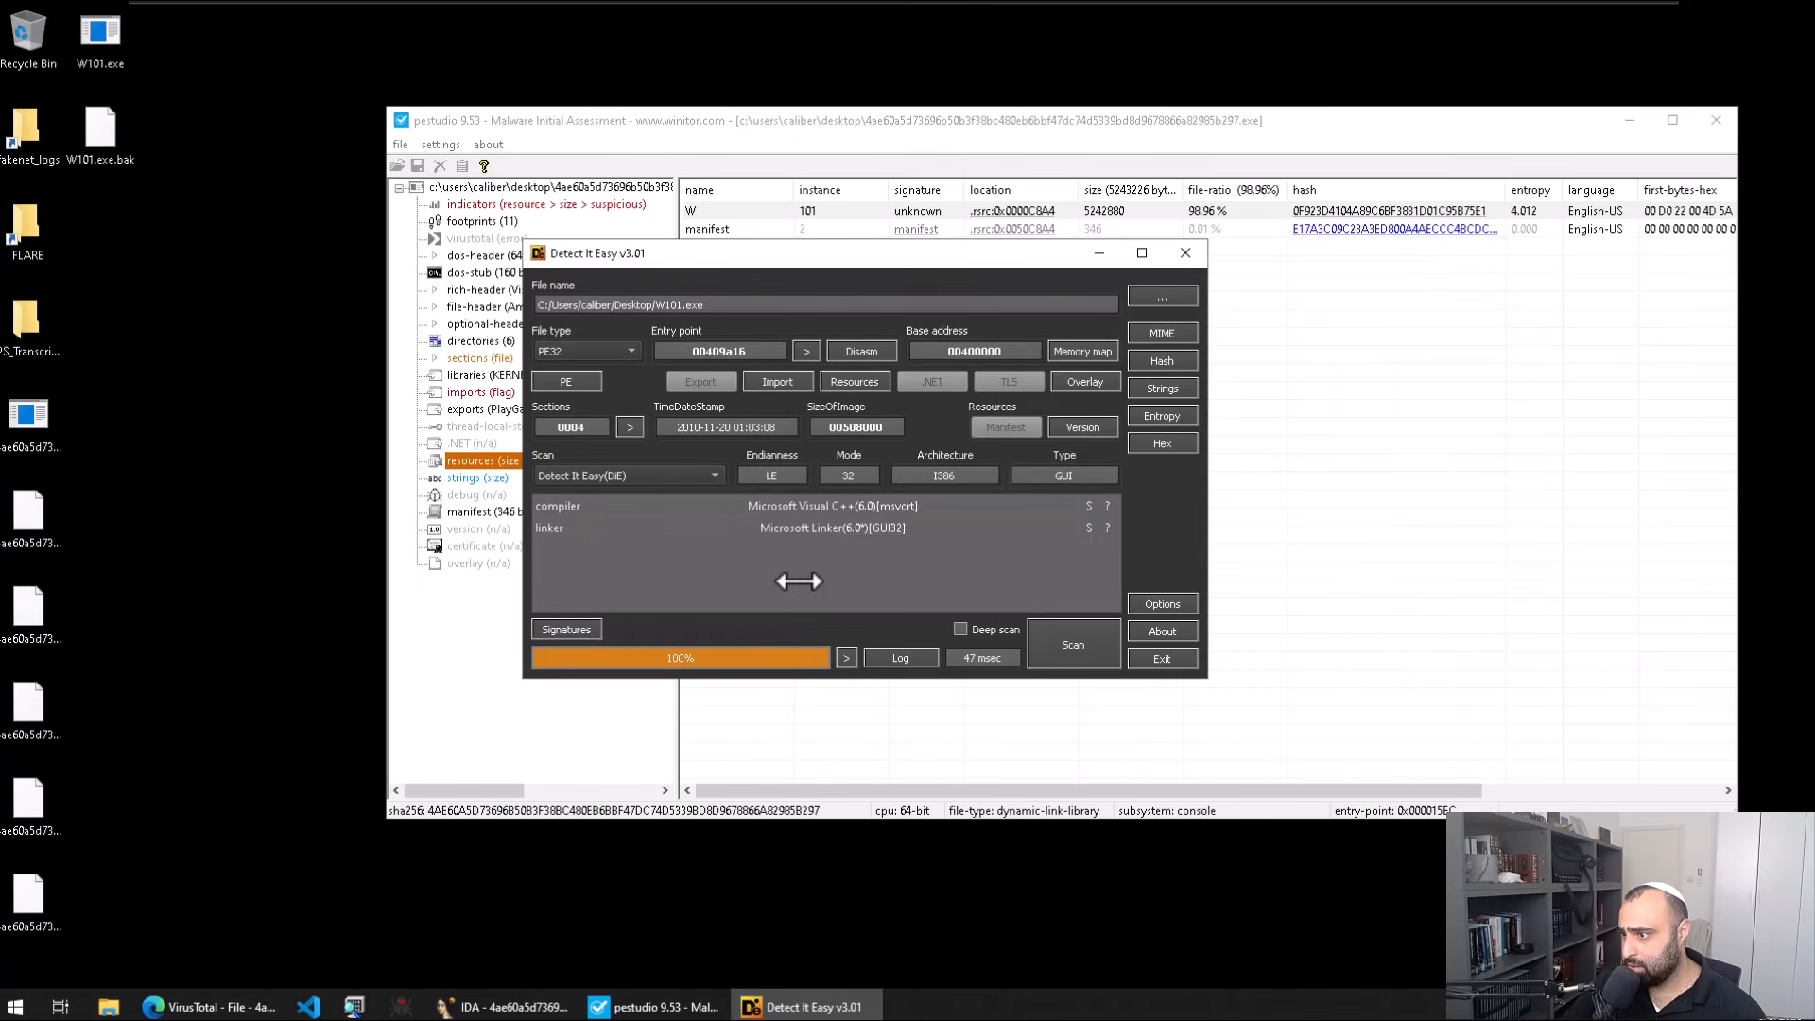
click(1186, 252)
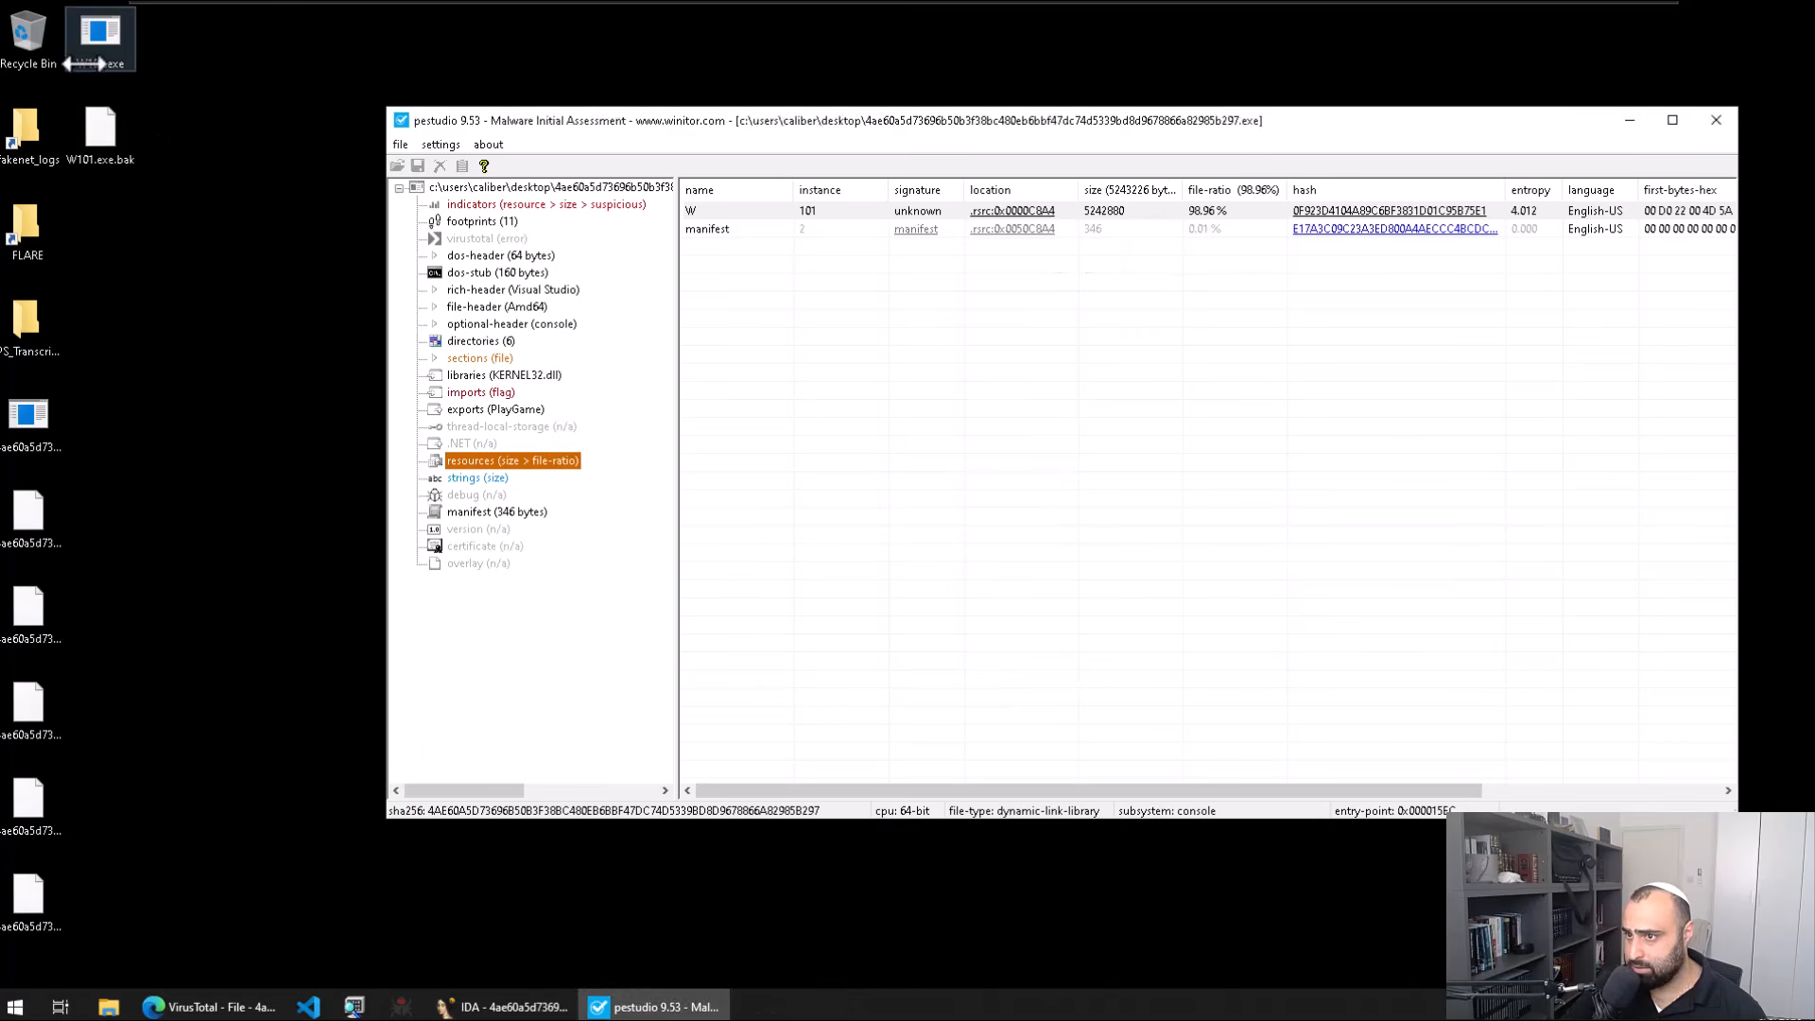
click(125, 64)
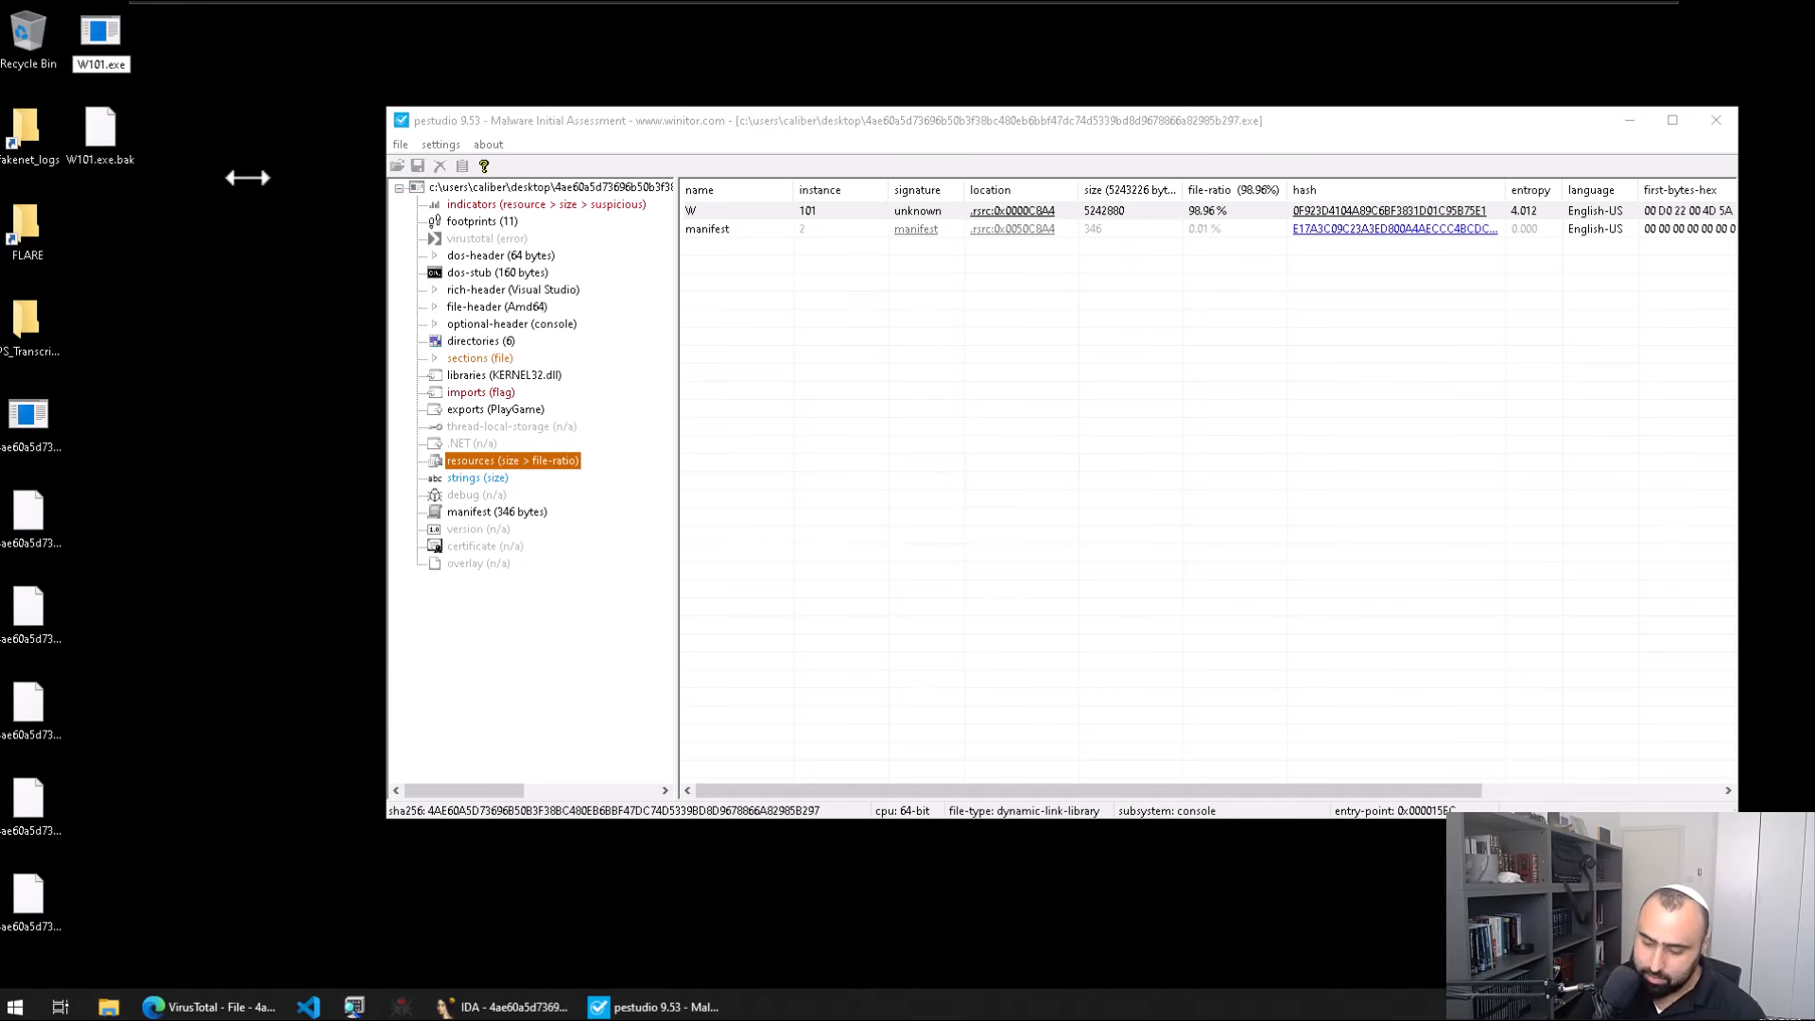
text(bin)
key(Return)
Step: Scan W101.bin in Detect It Easy as PE32 (MSVC 6.0) and show its section entropy
key(Return)
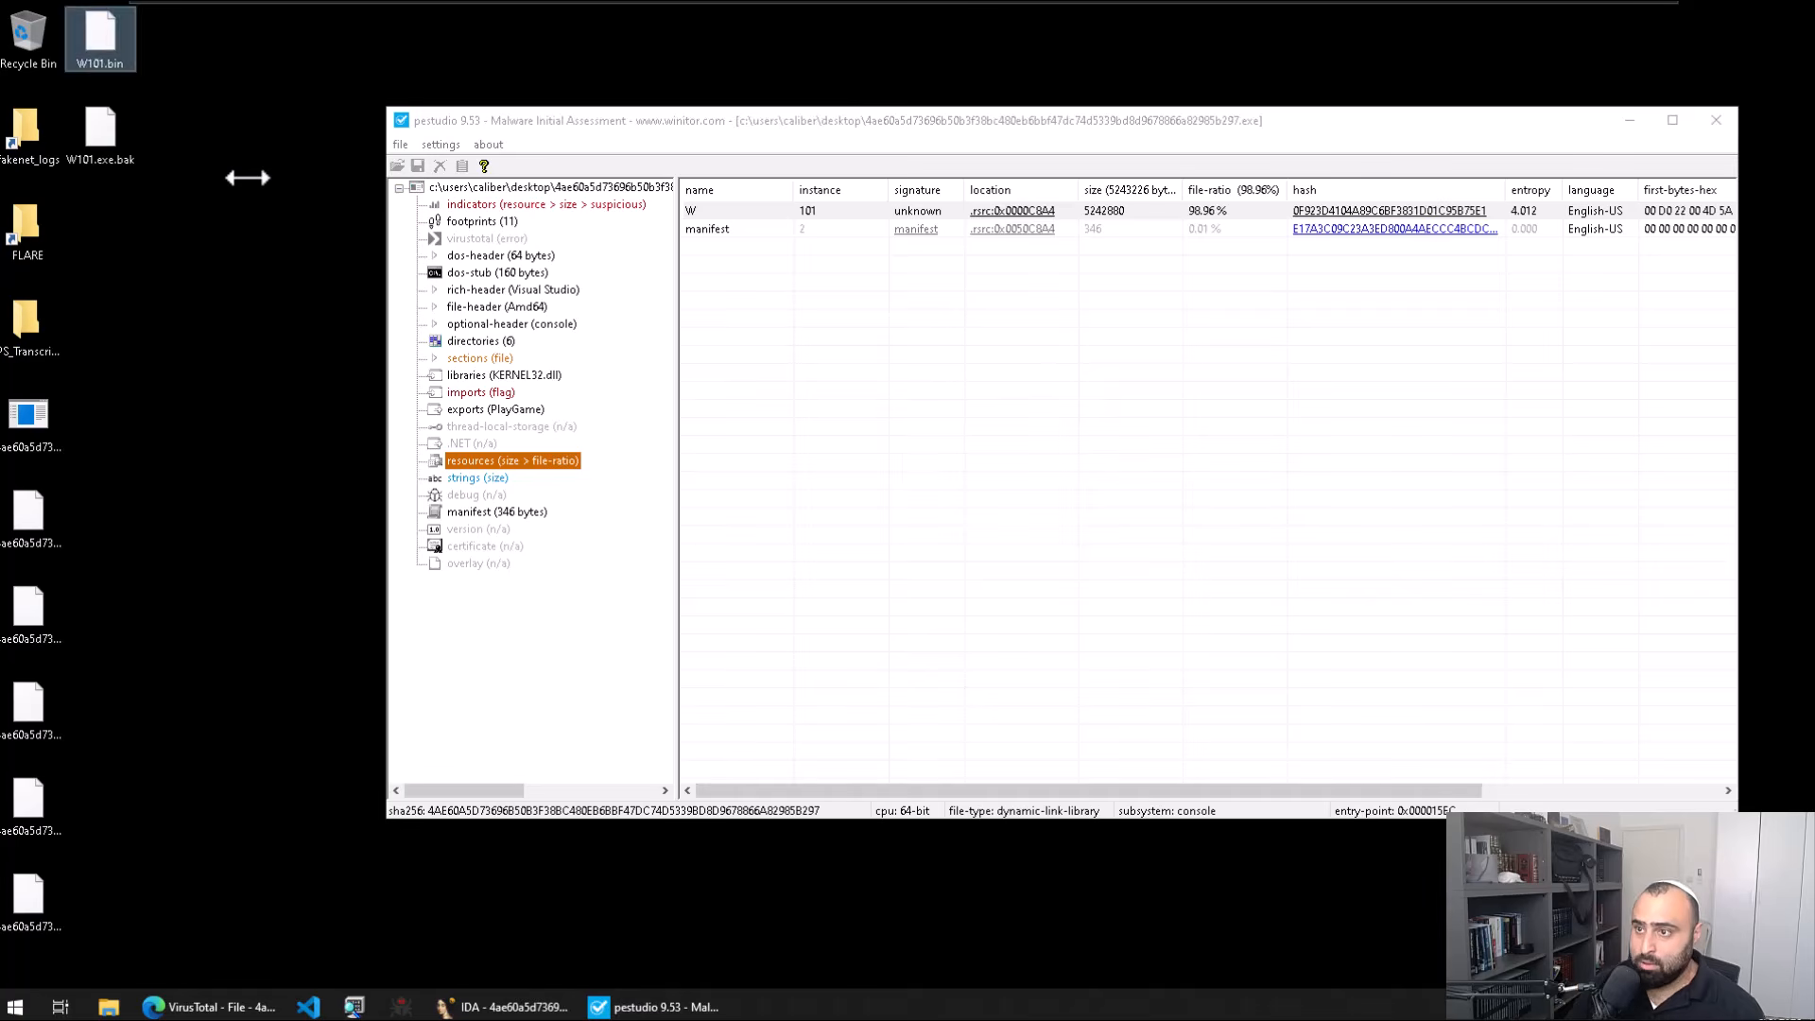
key(super)
text(die)
key(Return)
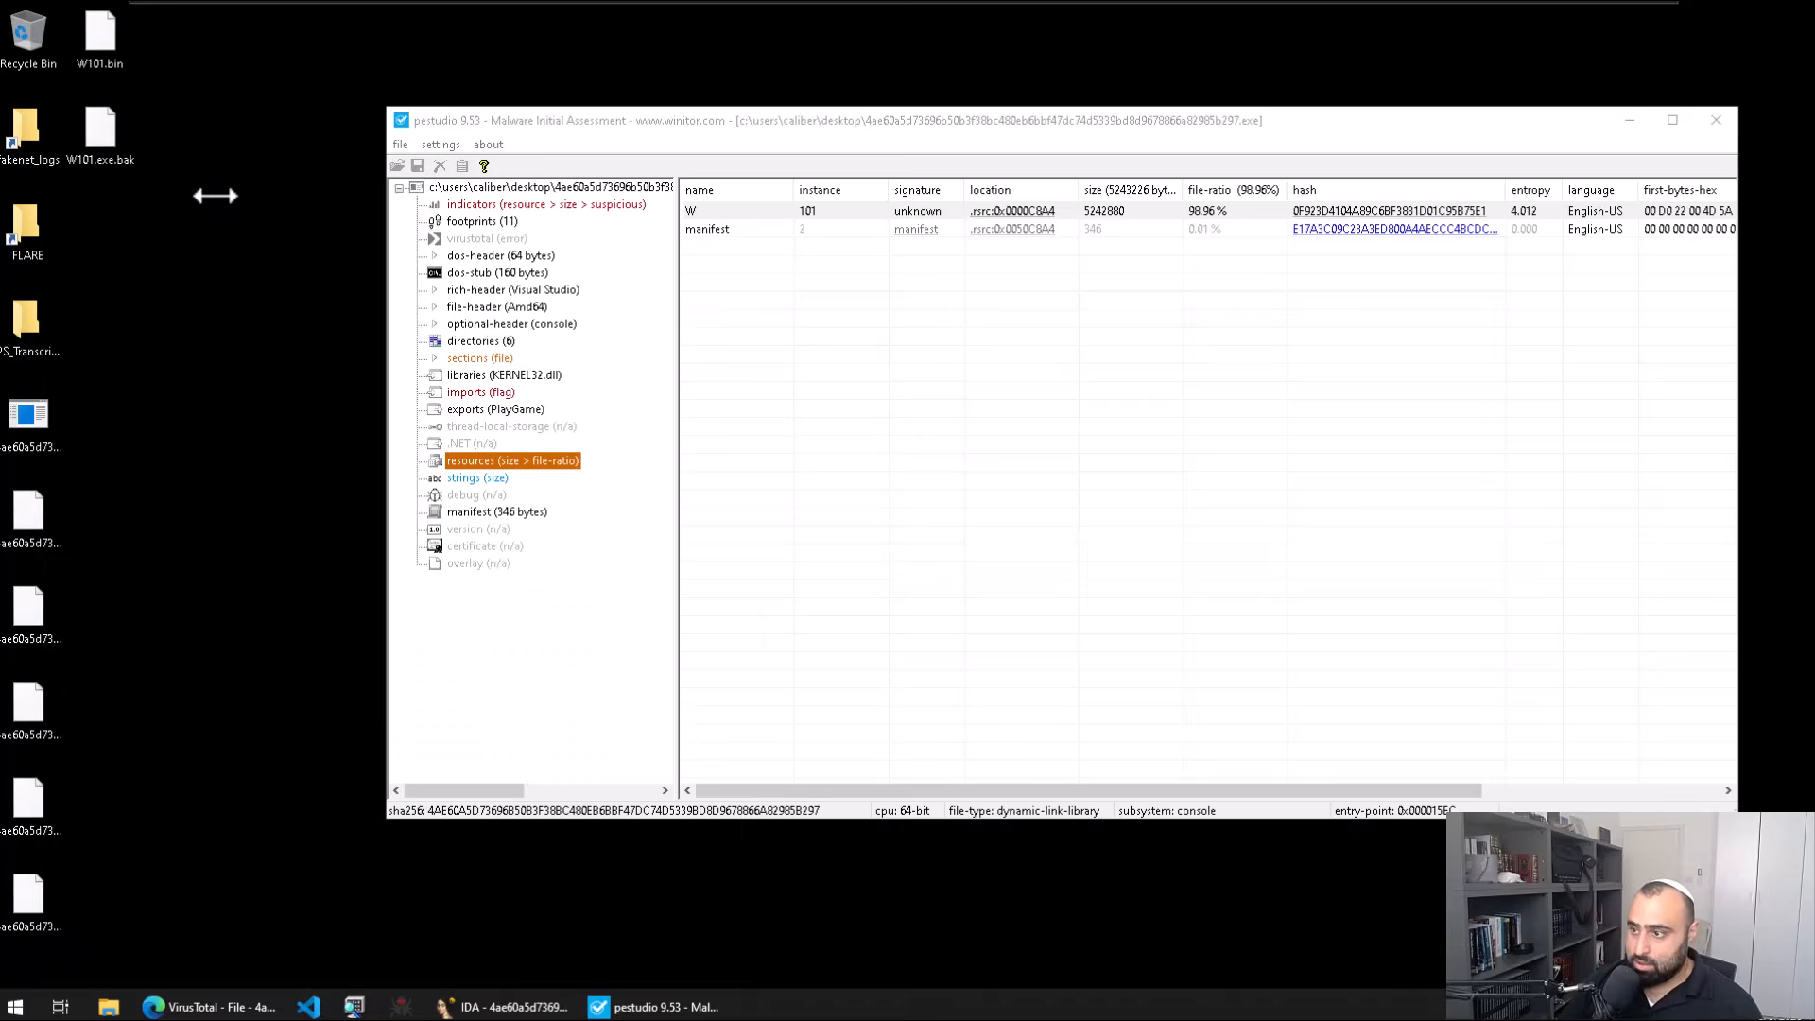
click(1193, 316)
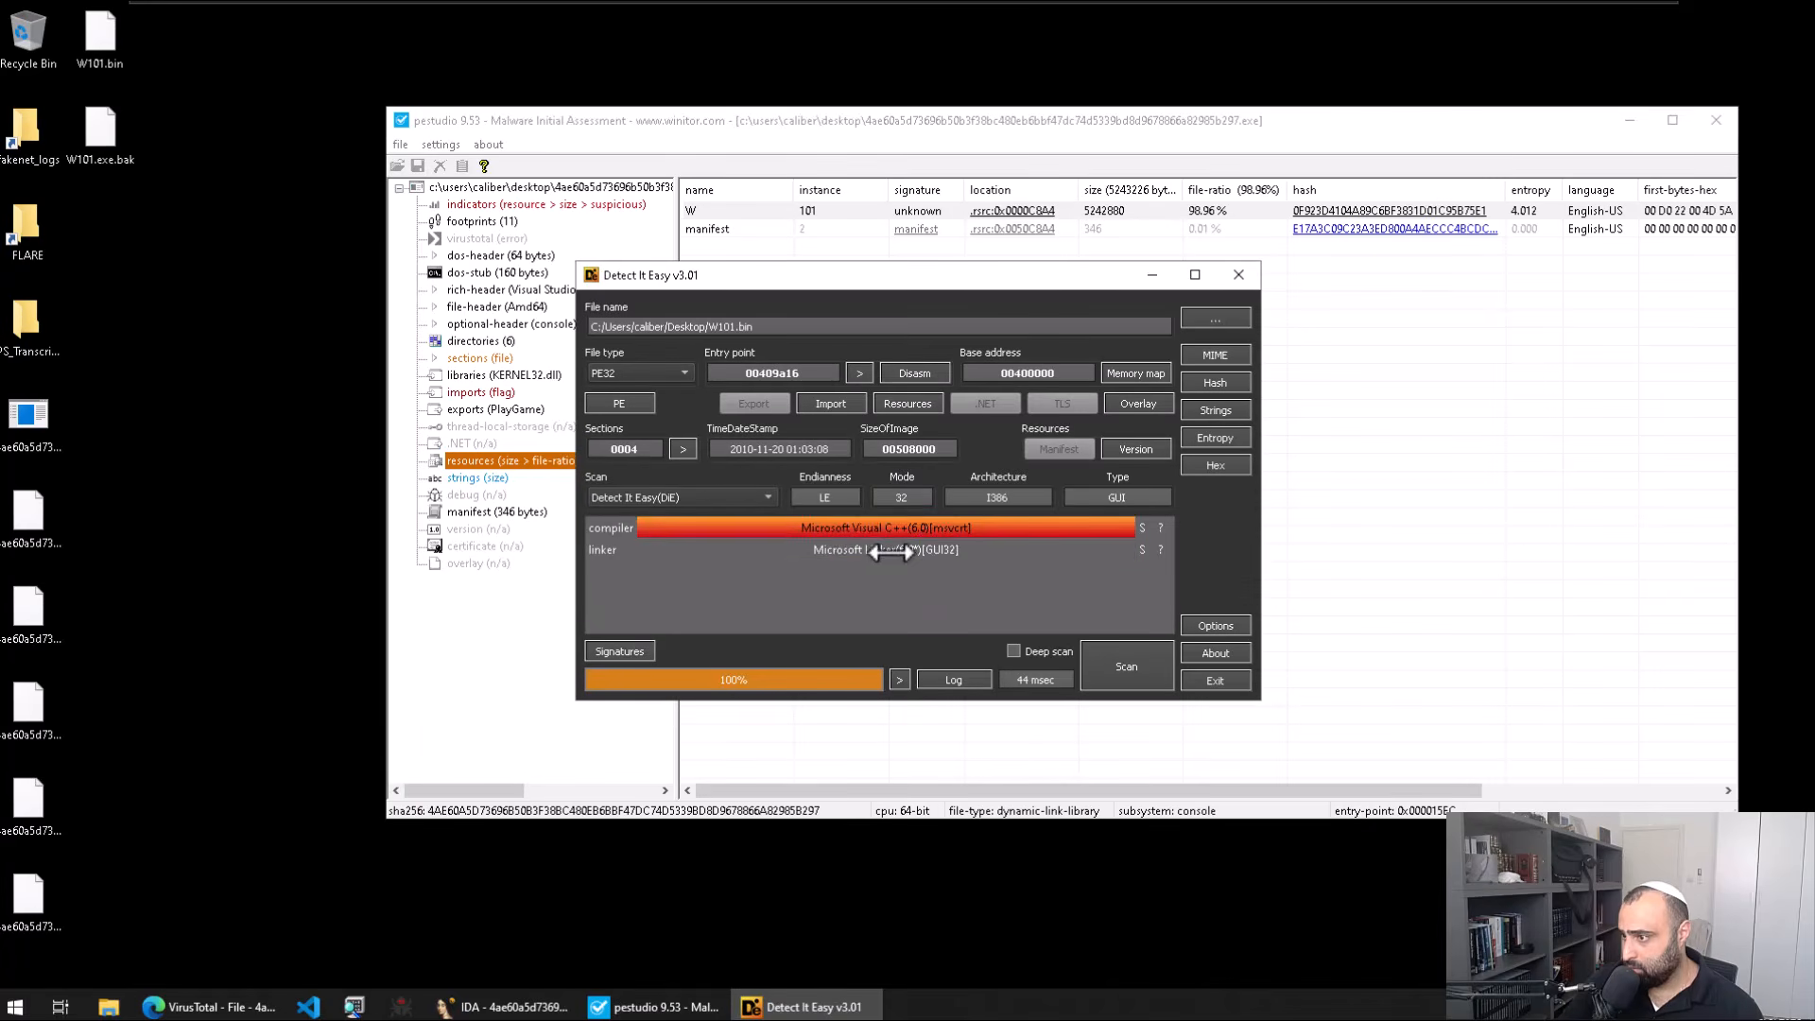
click(1215, 439)
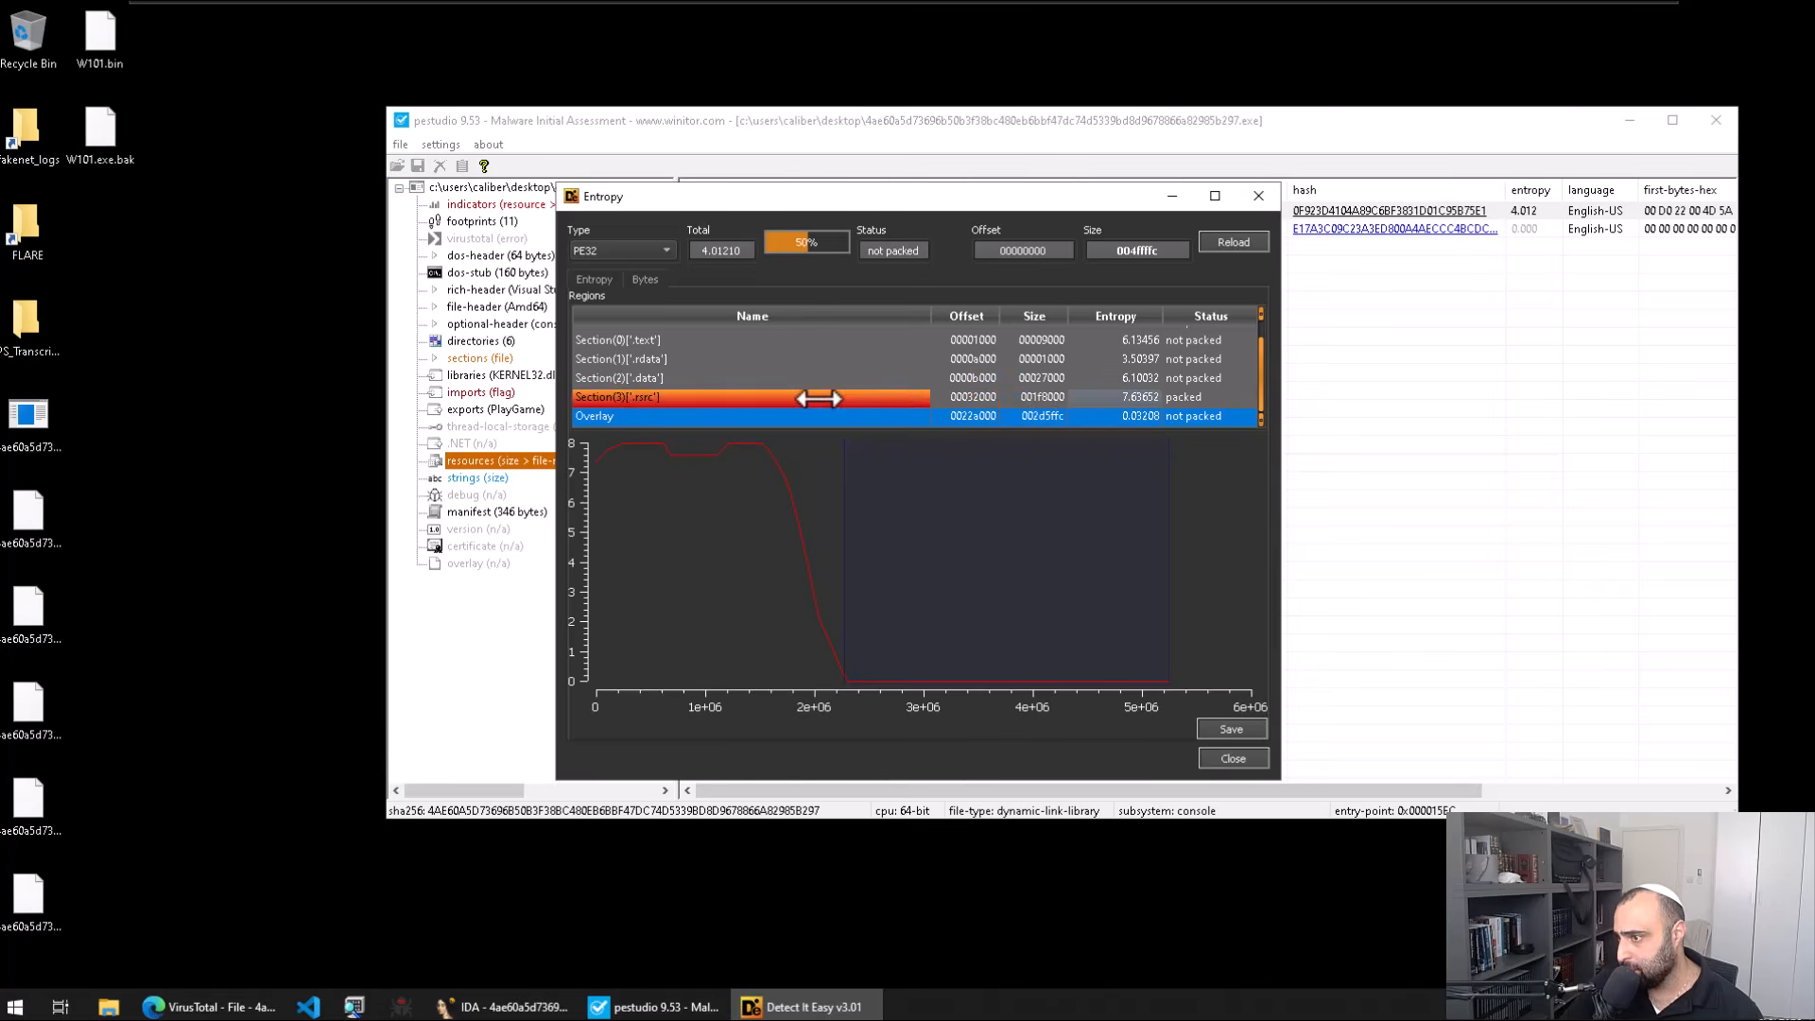
Step: Highlight the packed .rsrc section (7.61653) on the graph, then close entropy, pestudio and Detect It Easy
click(1187, 398)
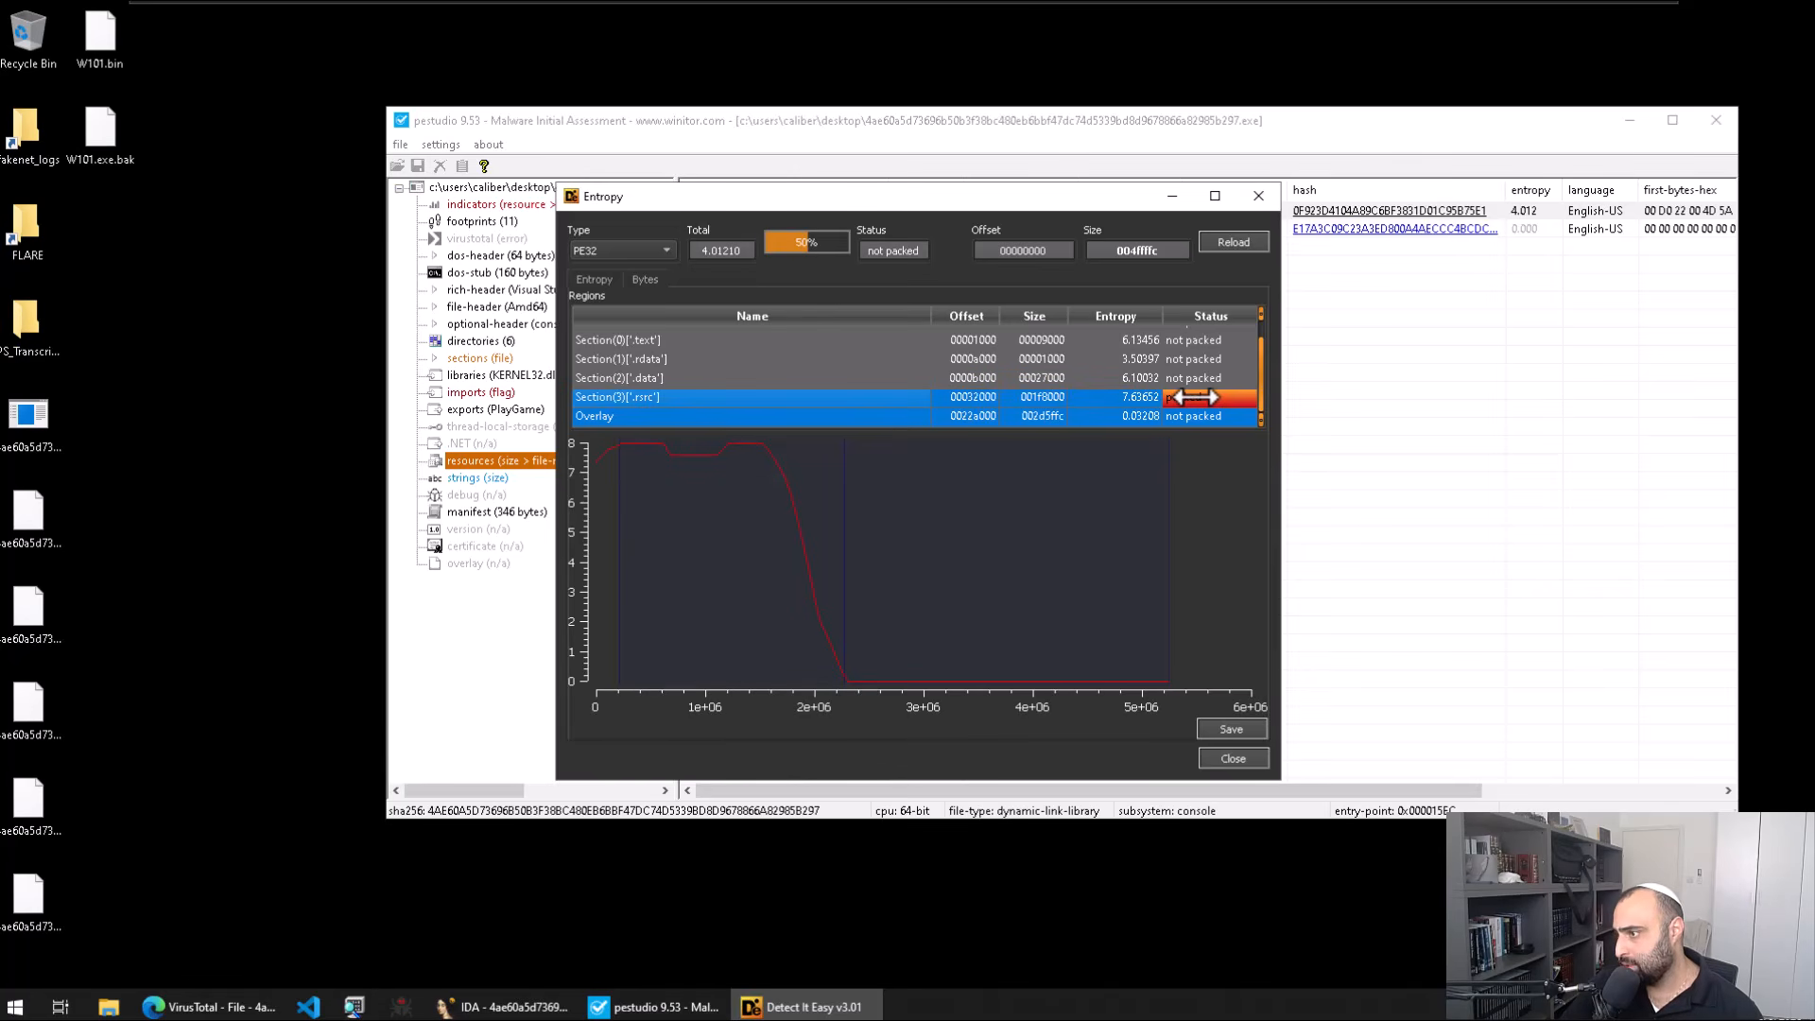
scroll(1193, 397, up, 1)
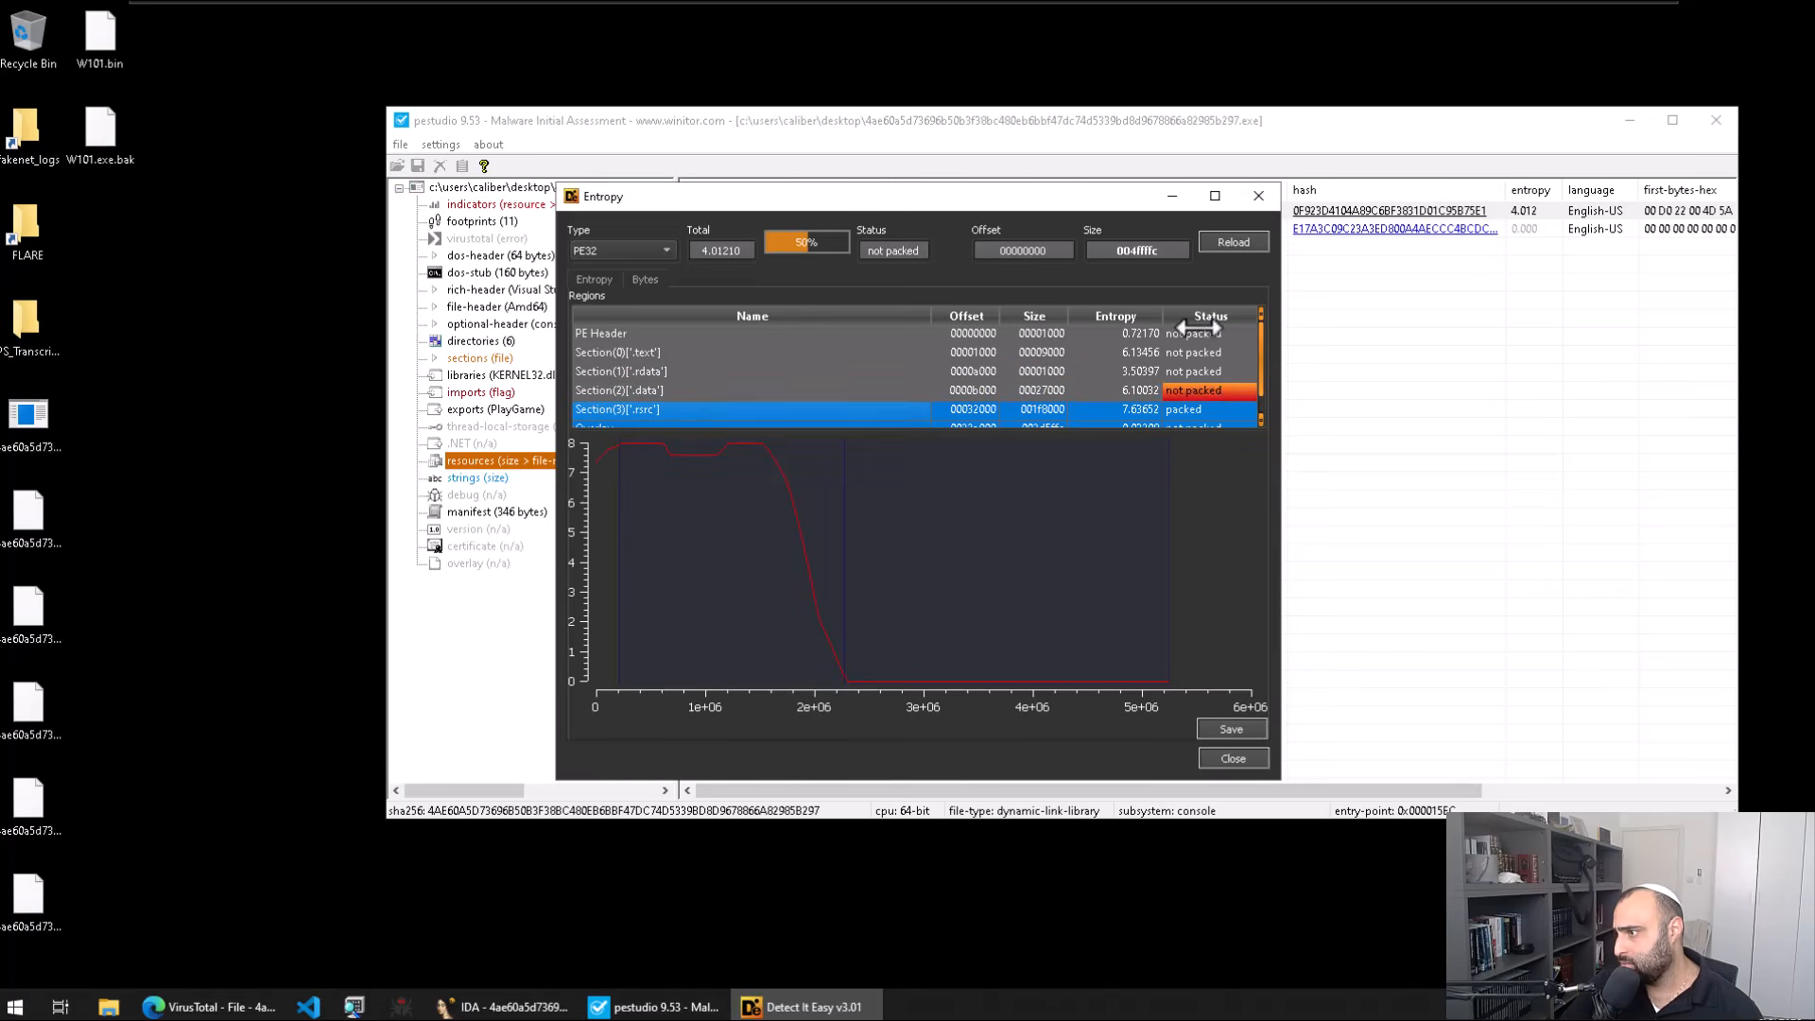
click(1257, 198)
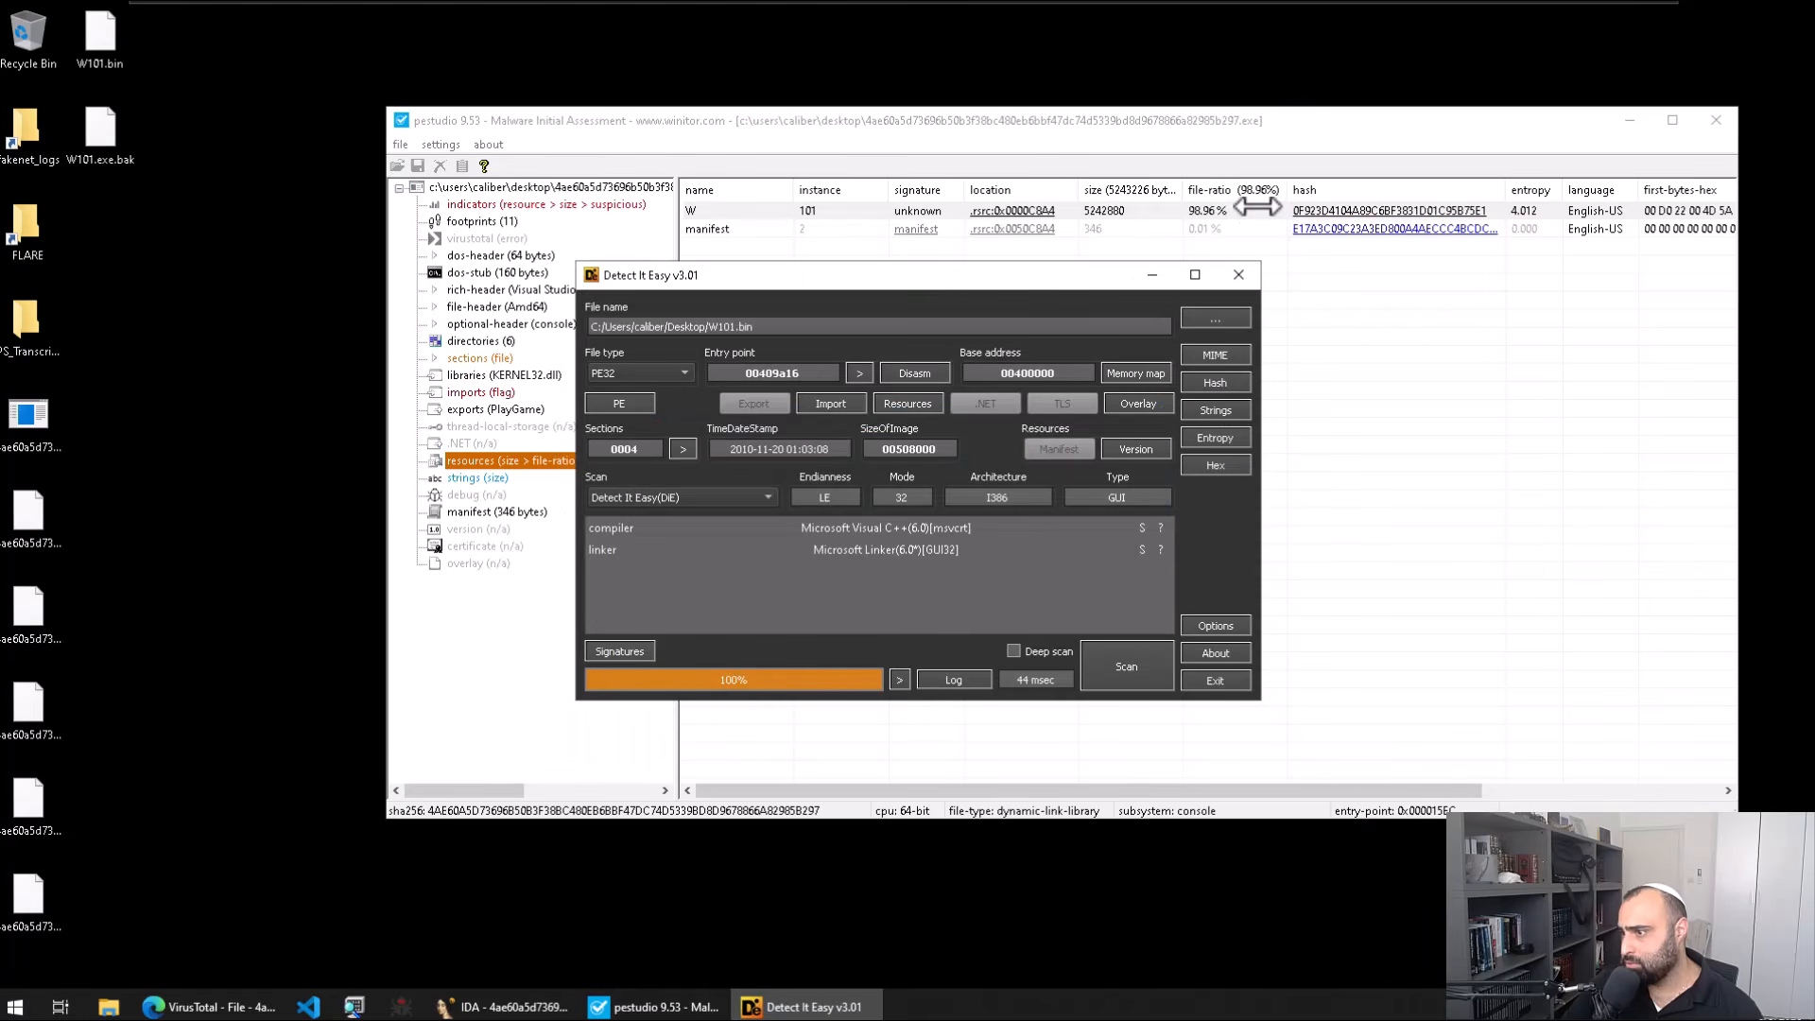
click(1716, 123)
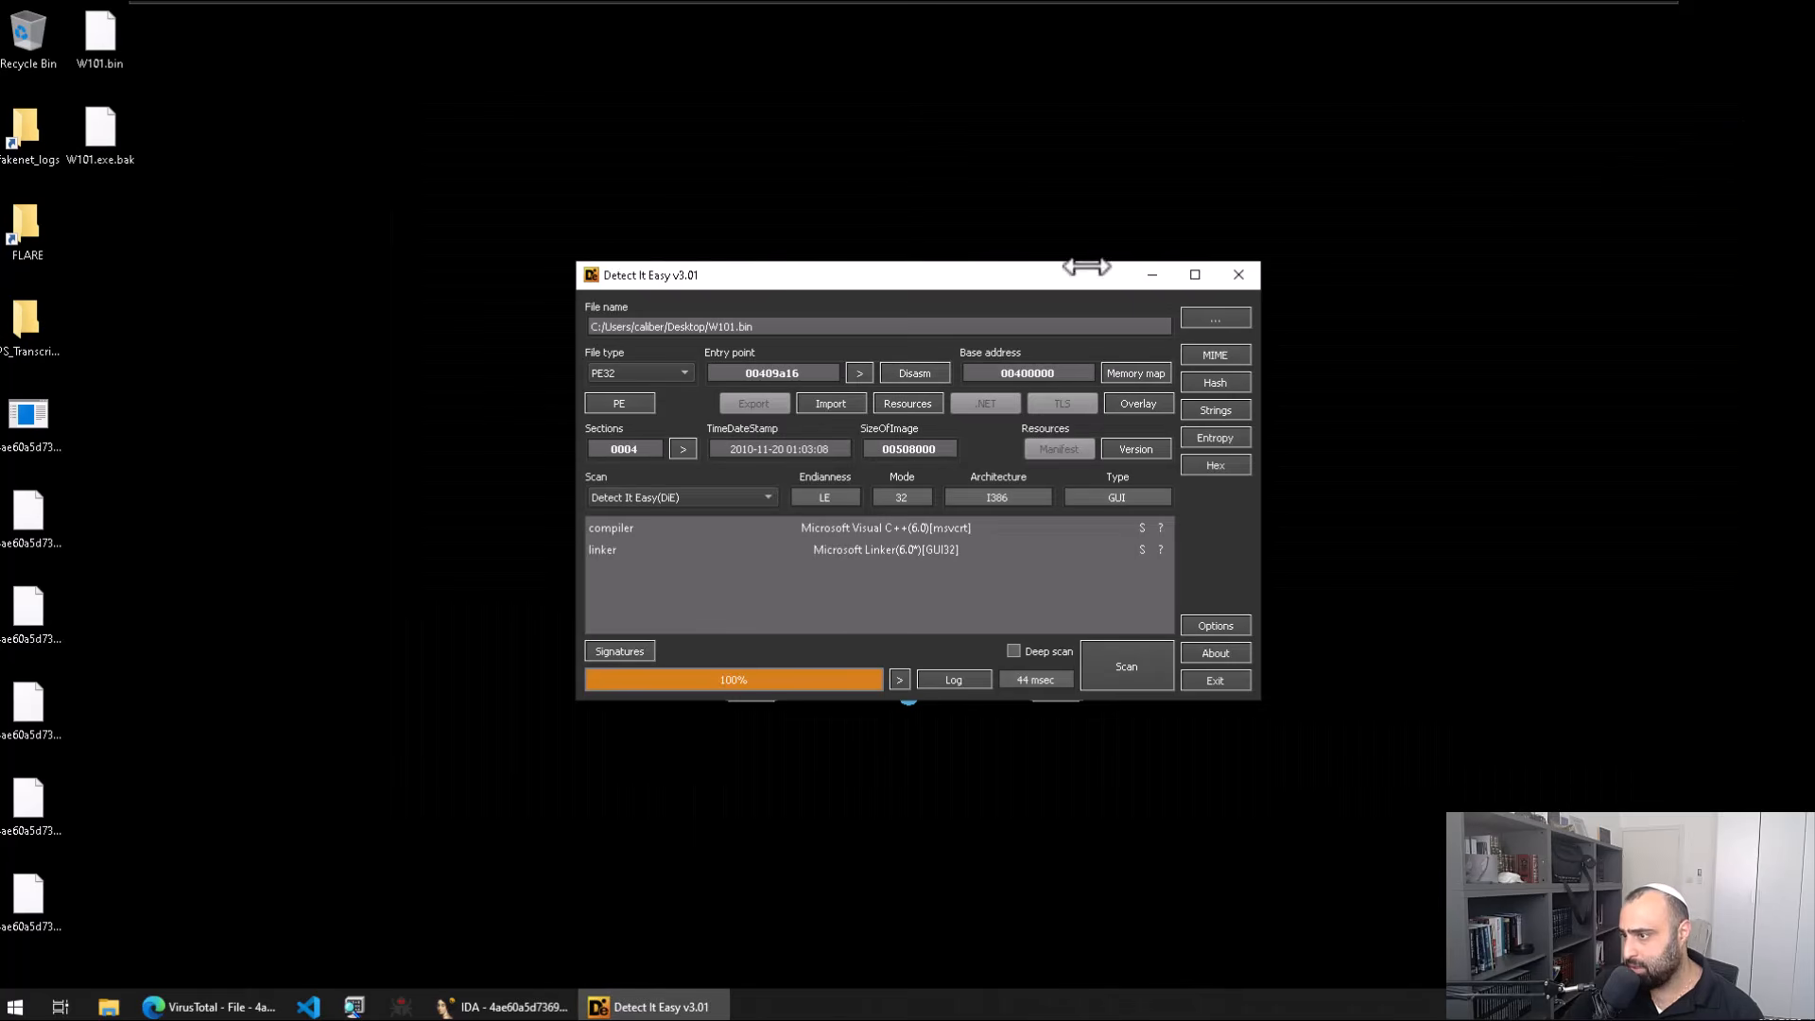
click(1227, 284)
Step: Load W101.bin into Resource Hacker and view resource 1831 under the R group
key(super)
text(reso)
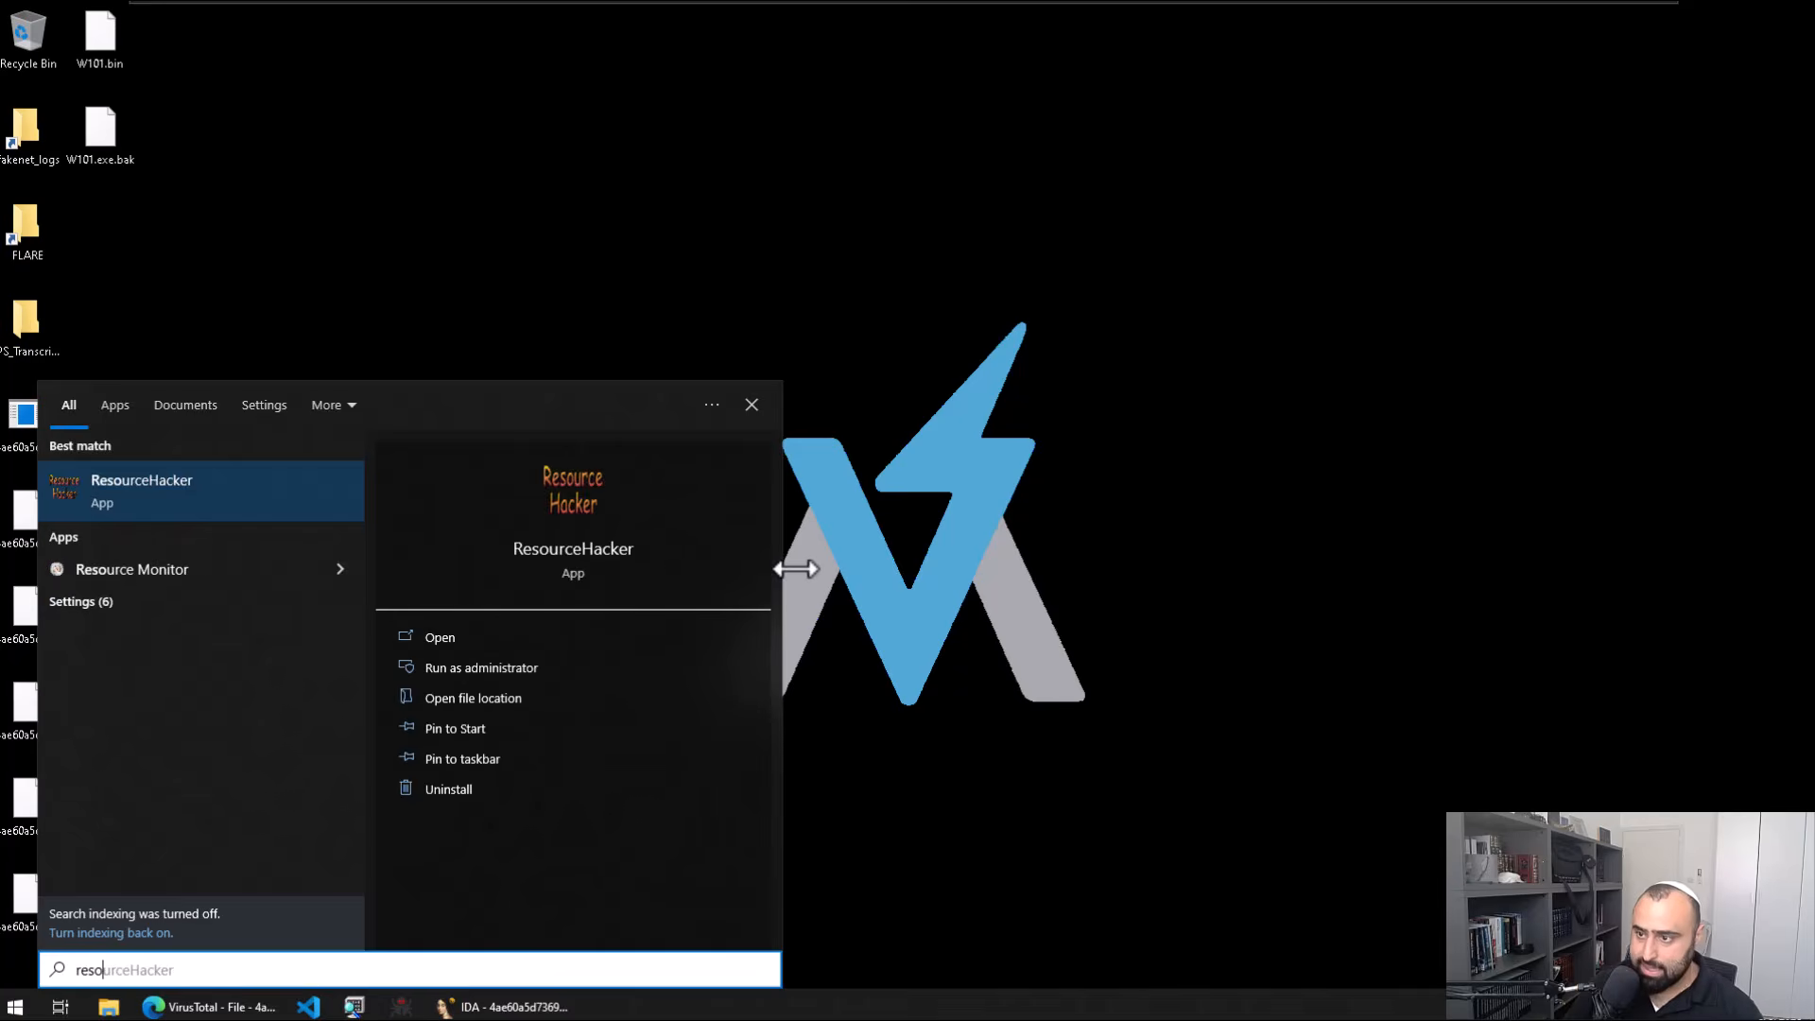
key(Return)
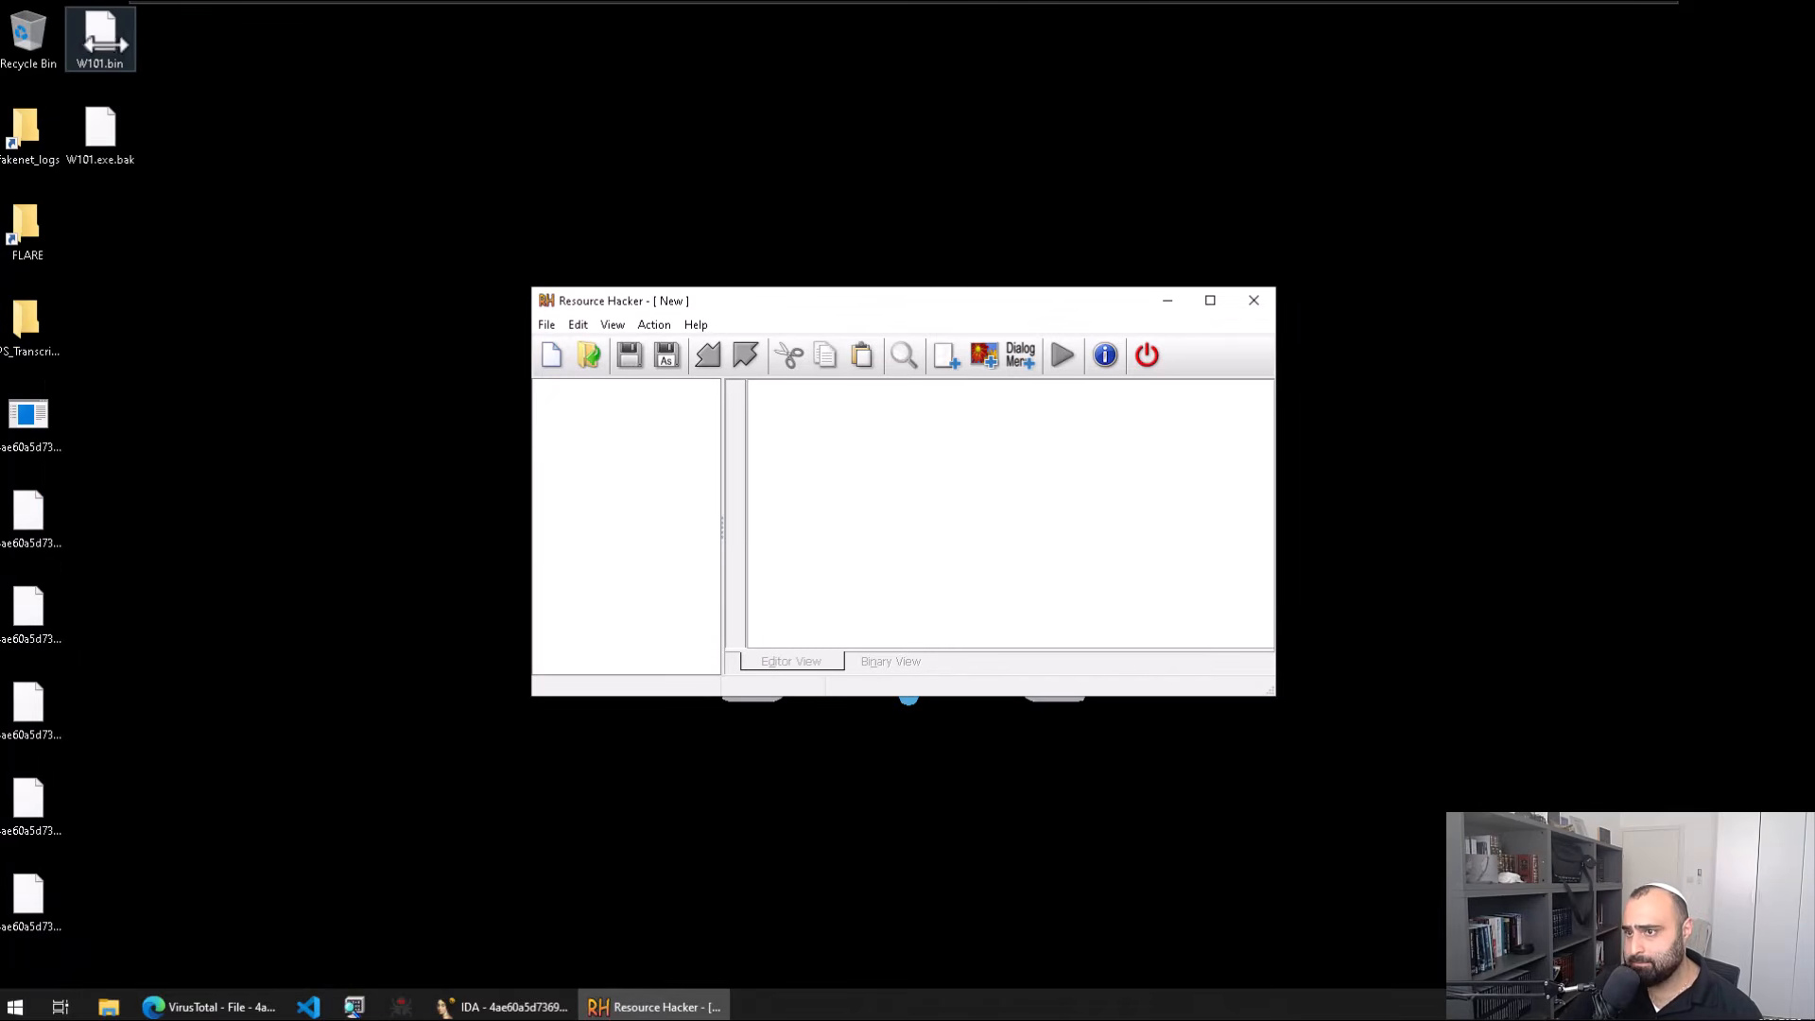
drag(102, 40, 651, 448)
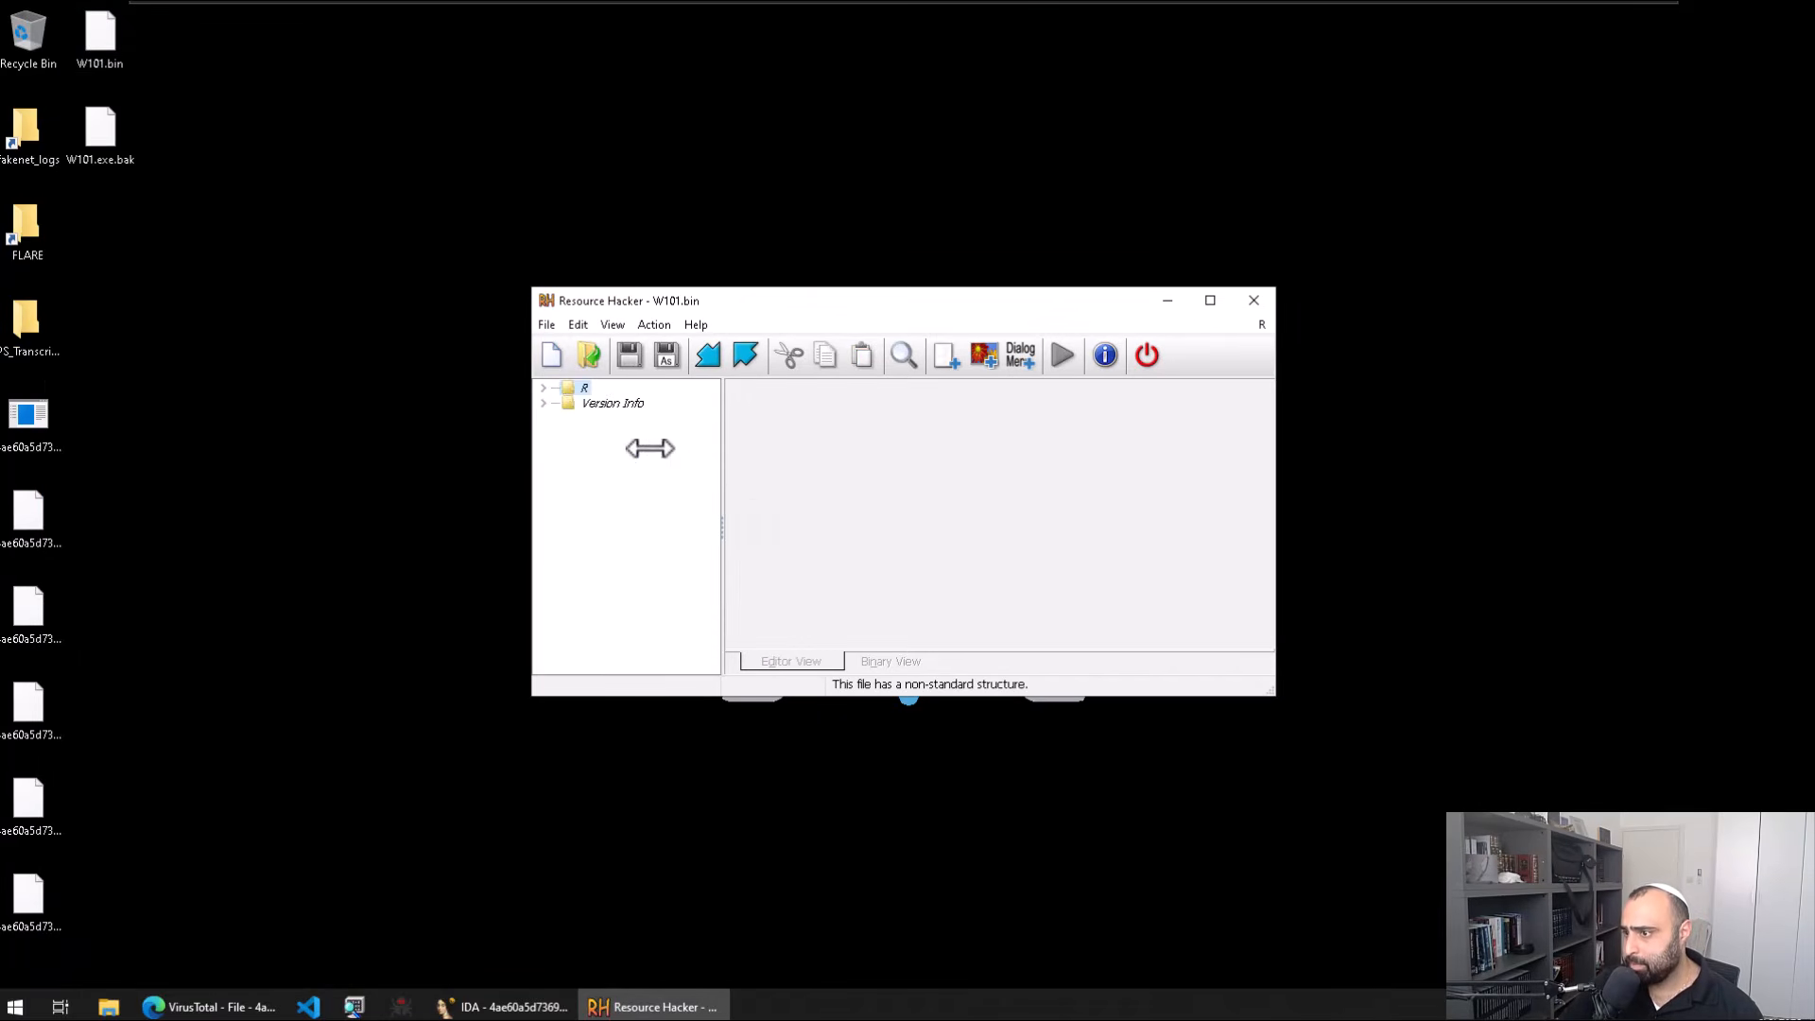
double_click(579, 390)
click(639, 403)
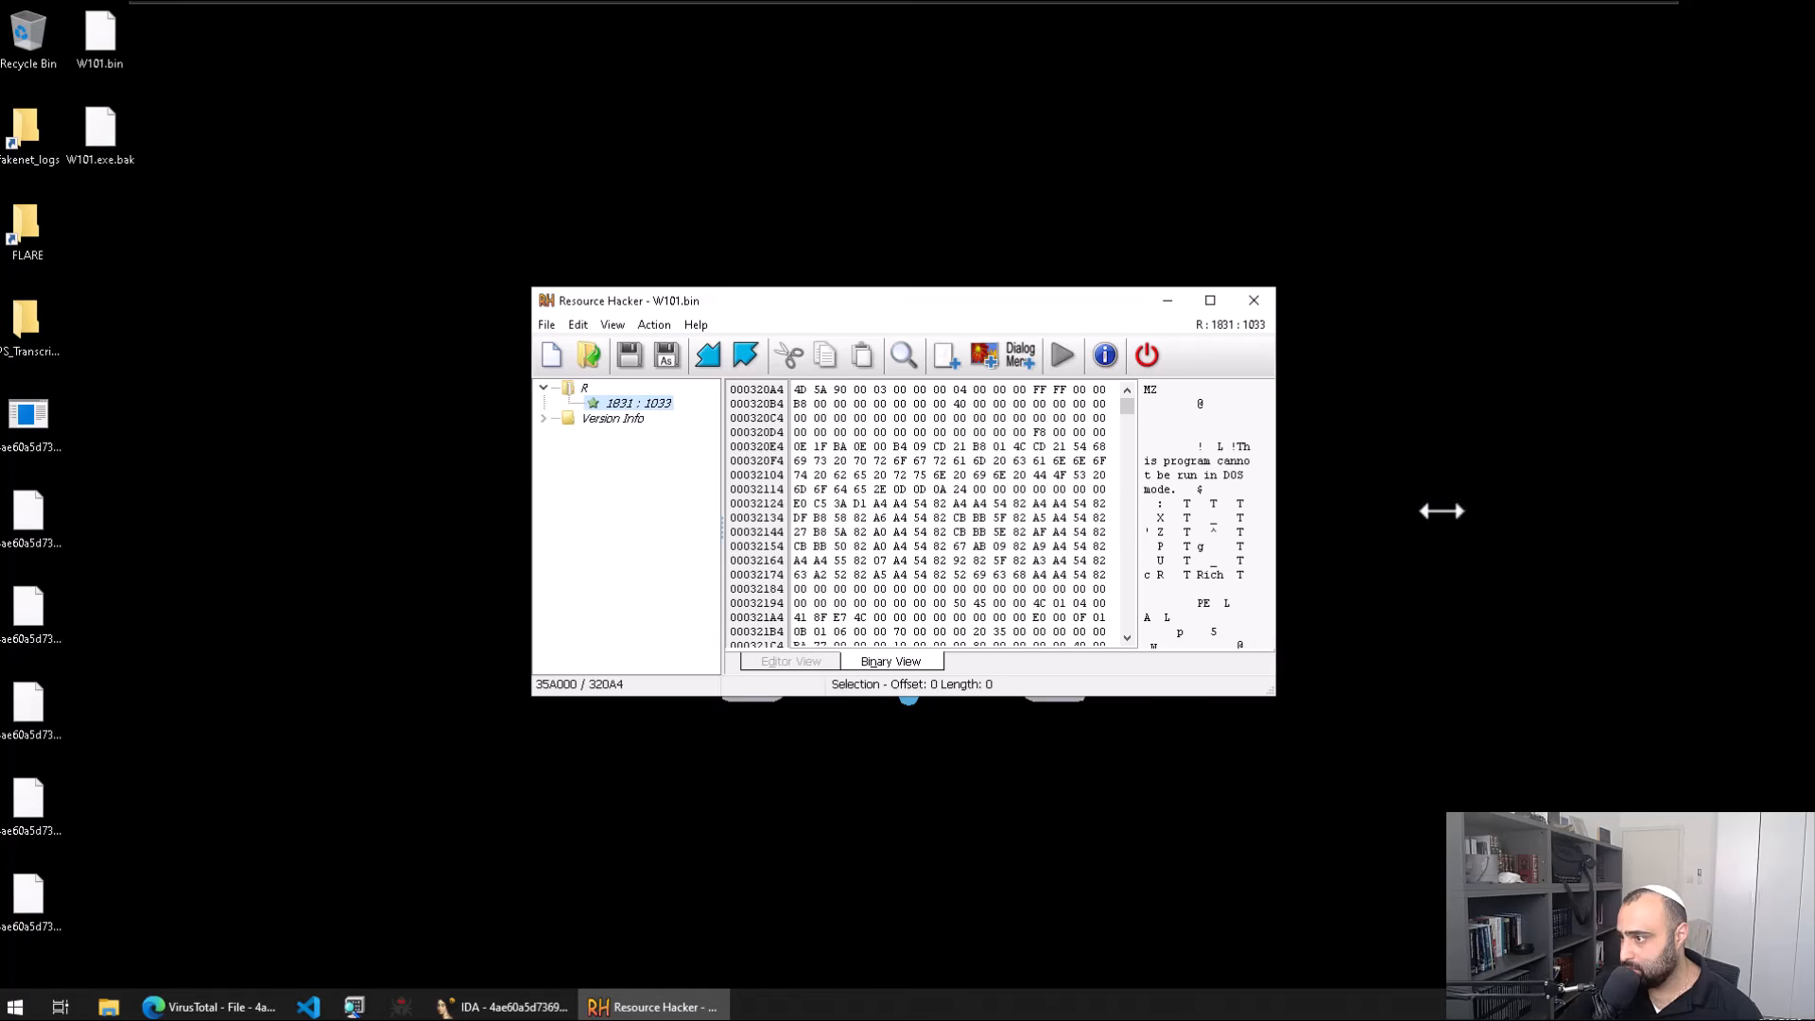
mouse_move(1127, 405)
mouse_down()
mouse_move(1138, 568)
mouse_move(1106, 410)
mouse_up()
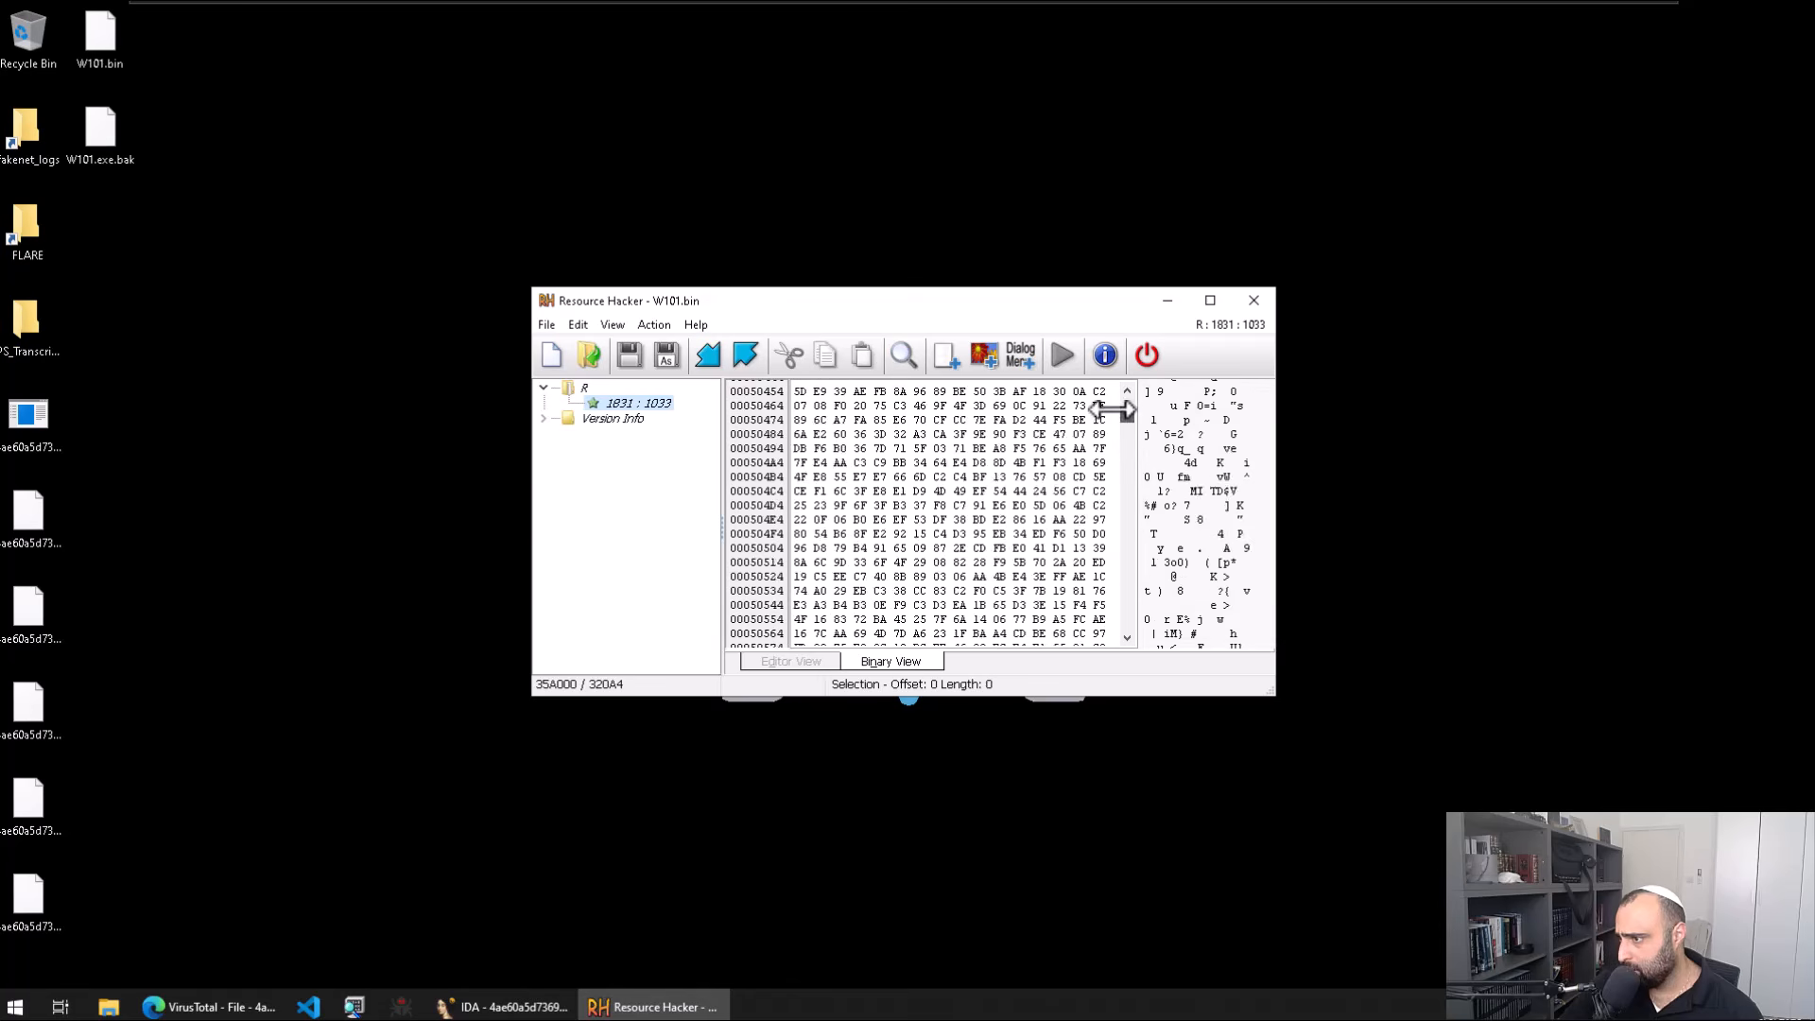
Step: Save resource 1831 to the desktop as R1831 and close Resource Hacker
right_click(635, 403)
click(700, 409)
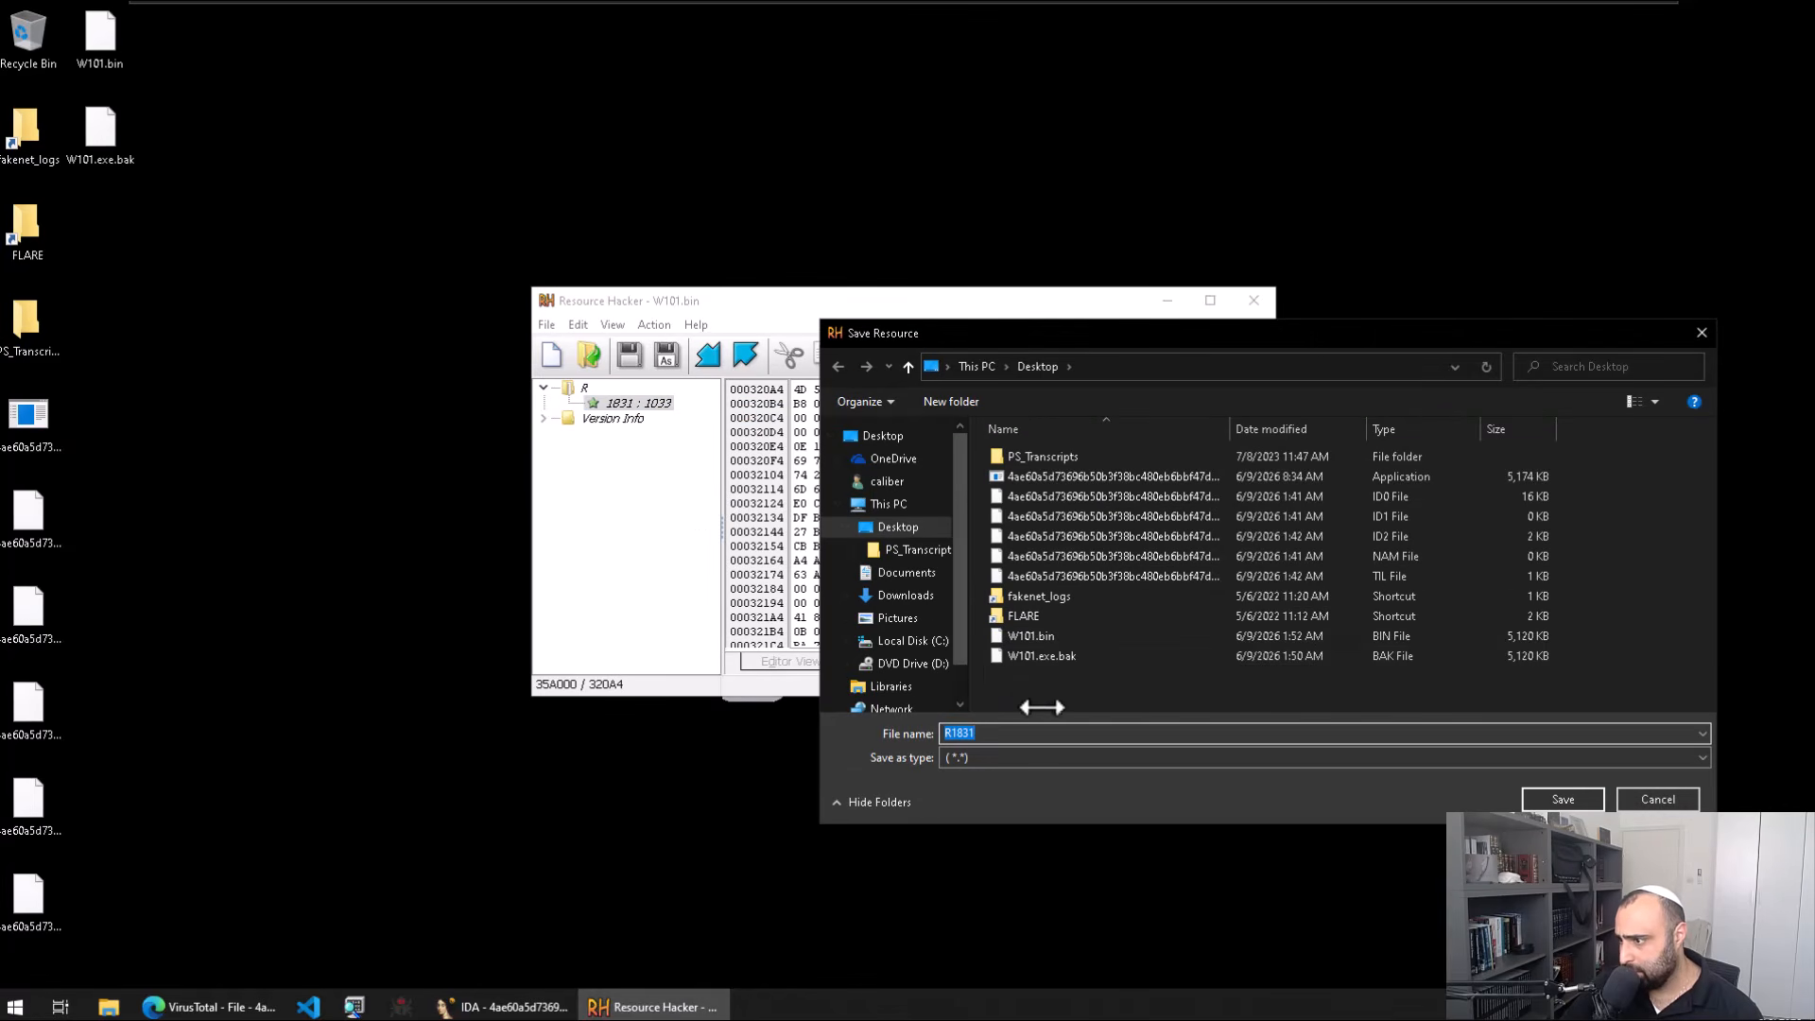
click(1555, 797)
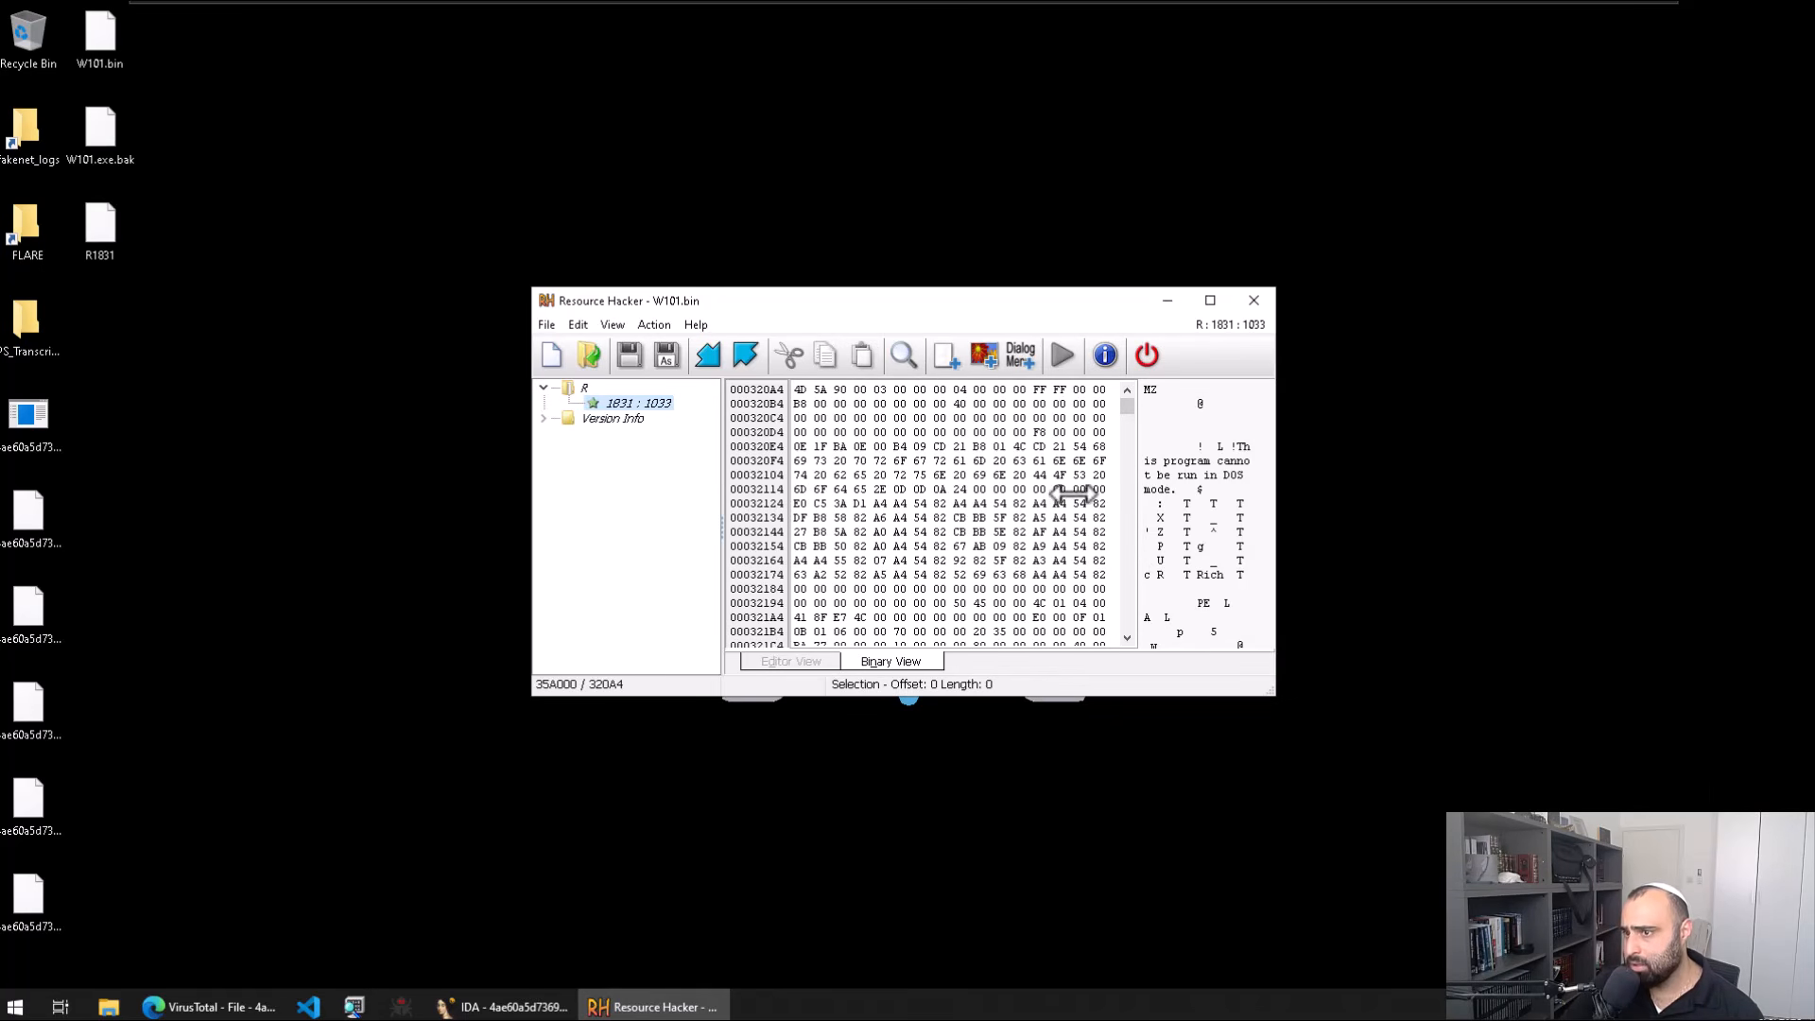
click(1253, 303)
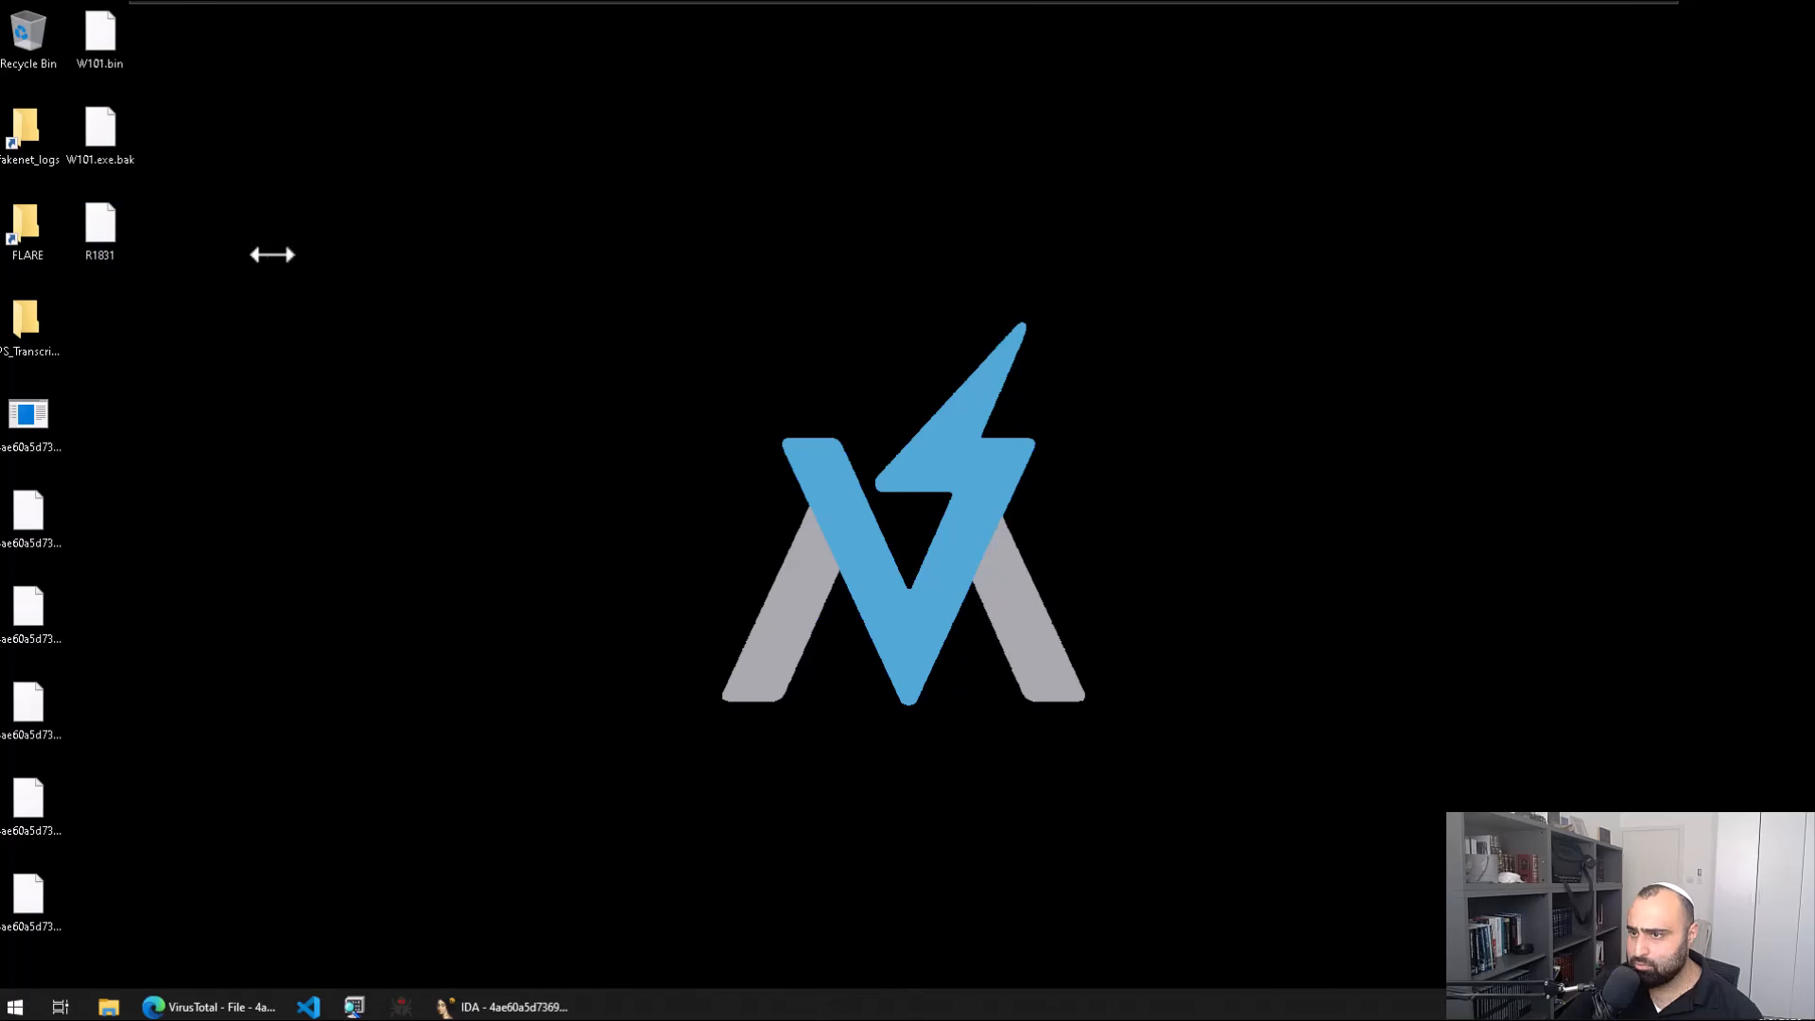
Step: Open R1831 in HxD, confirm its MZ header at 28 bytes per row, then close HxD
key(super)
text(hxd)
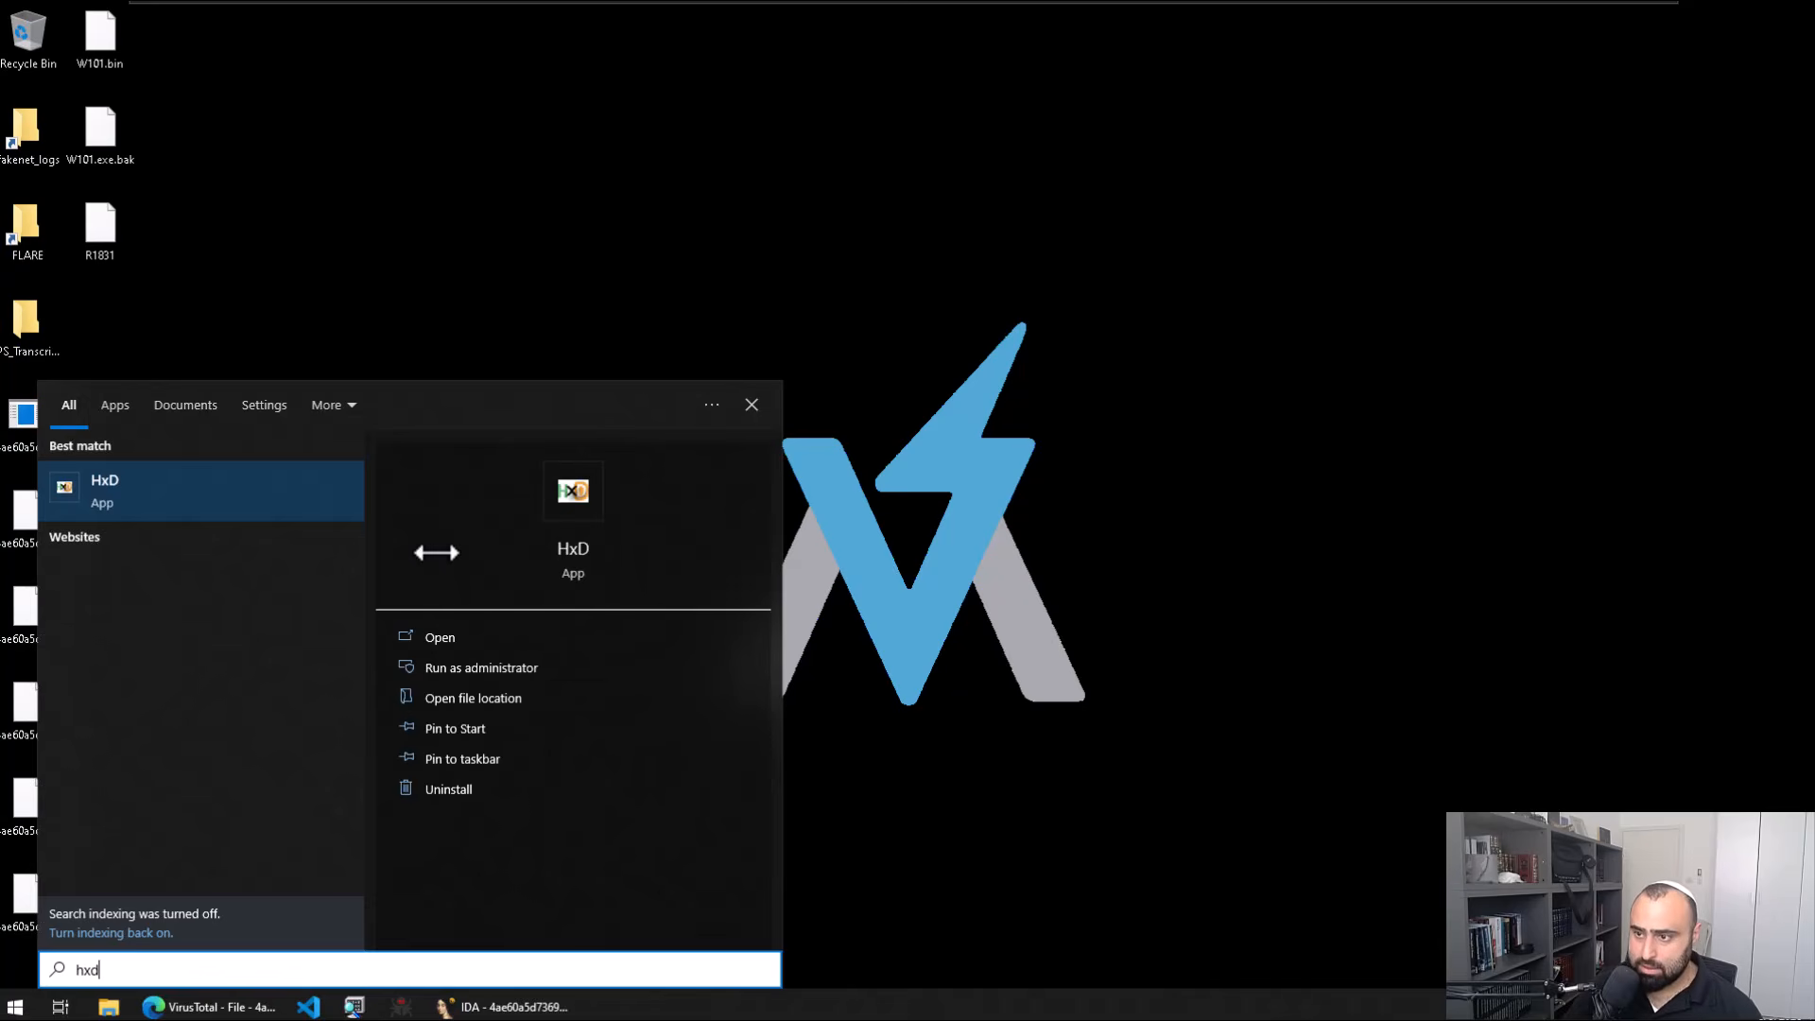
key(Return)
drag(100, 226, 699, 371)
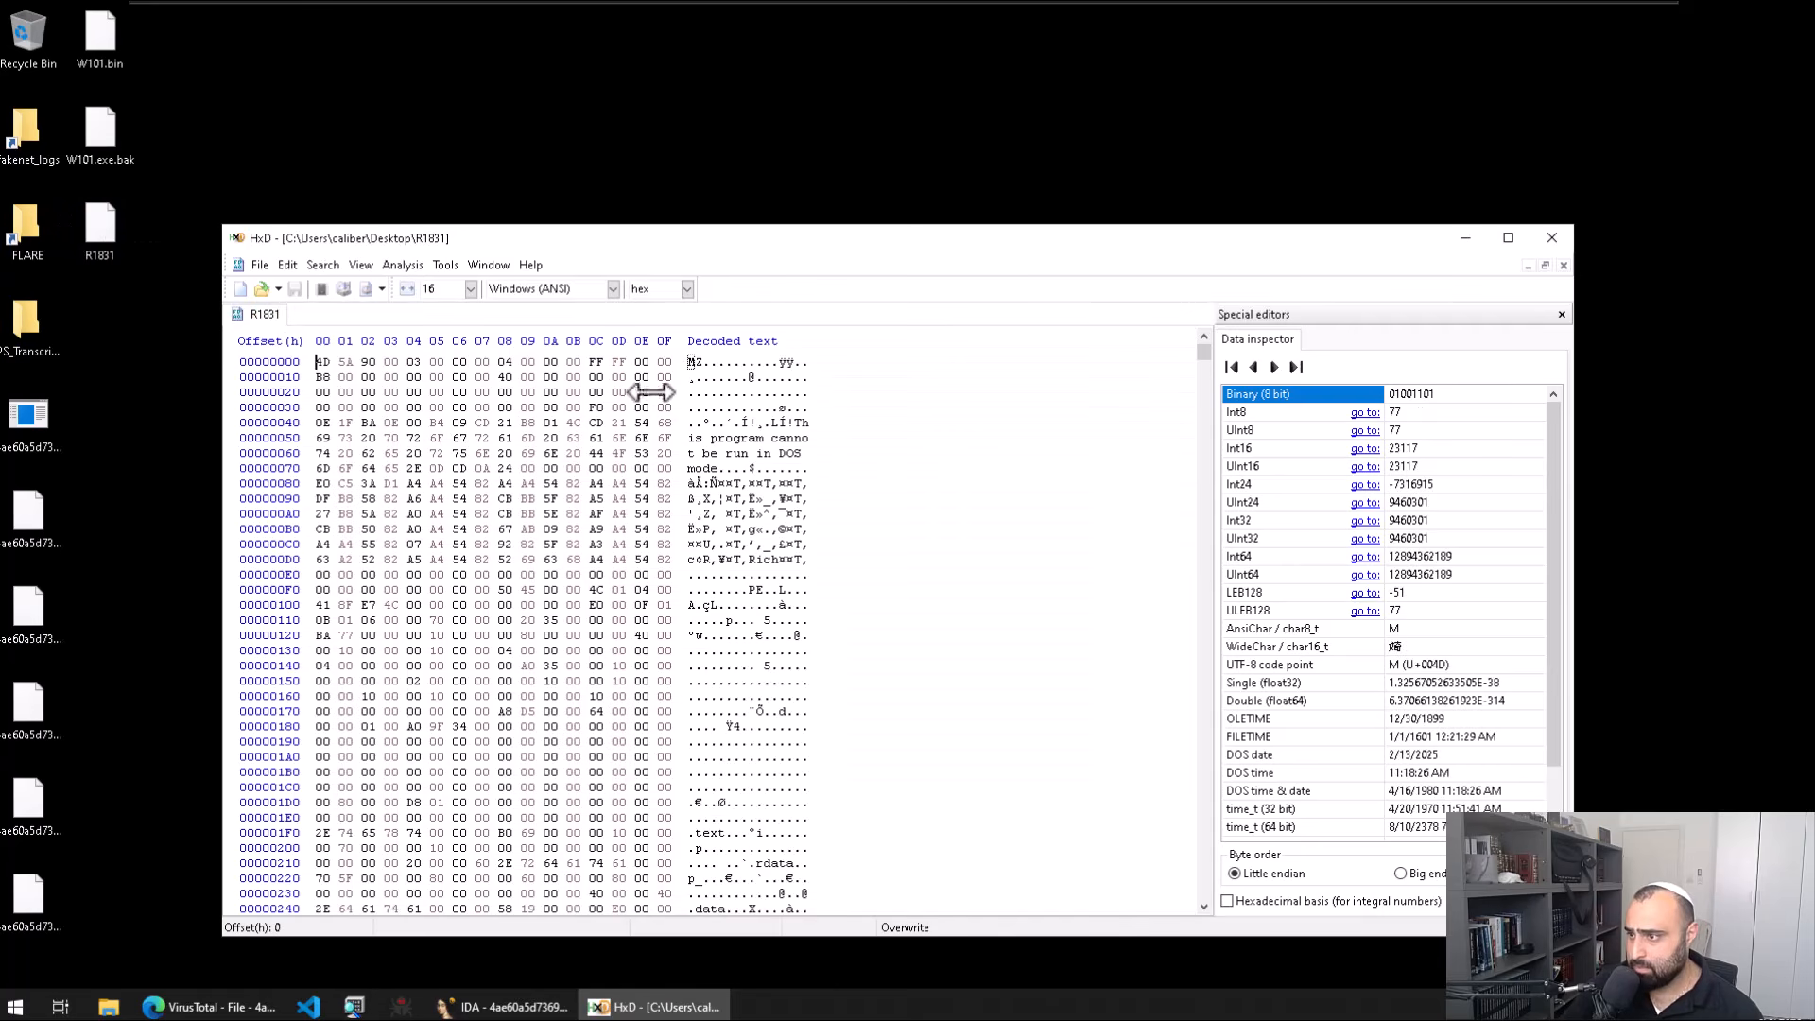
click(696, 363)
scroll(811, 518, down, 17)
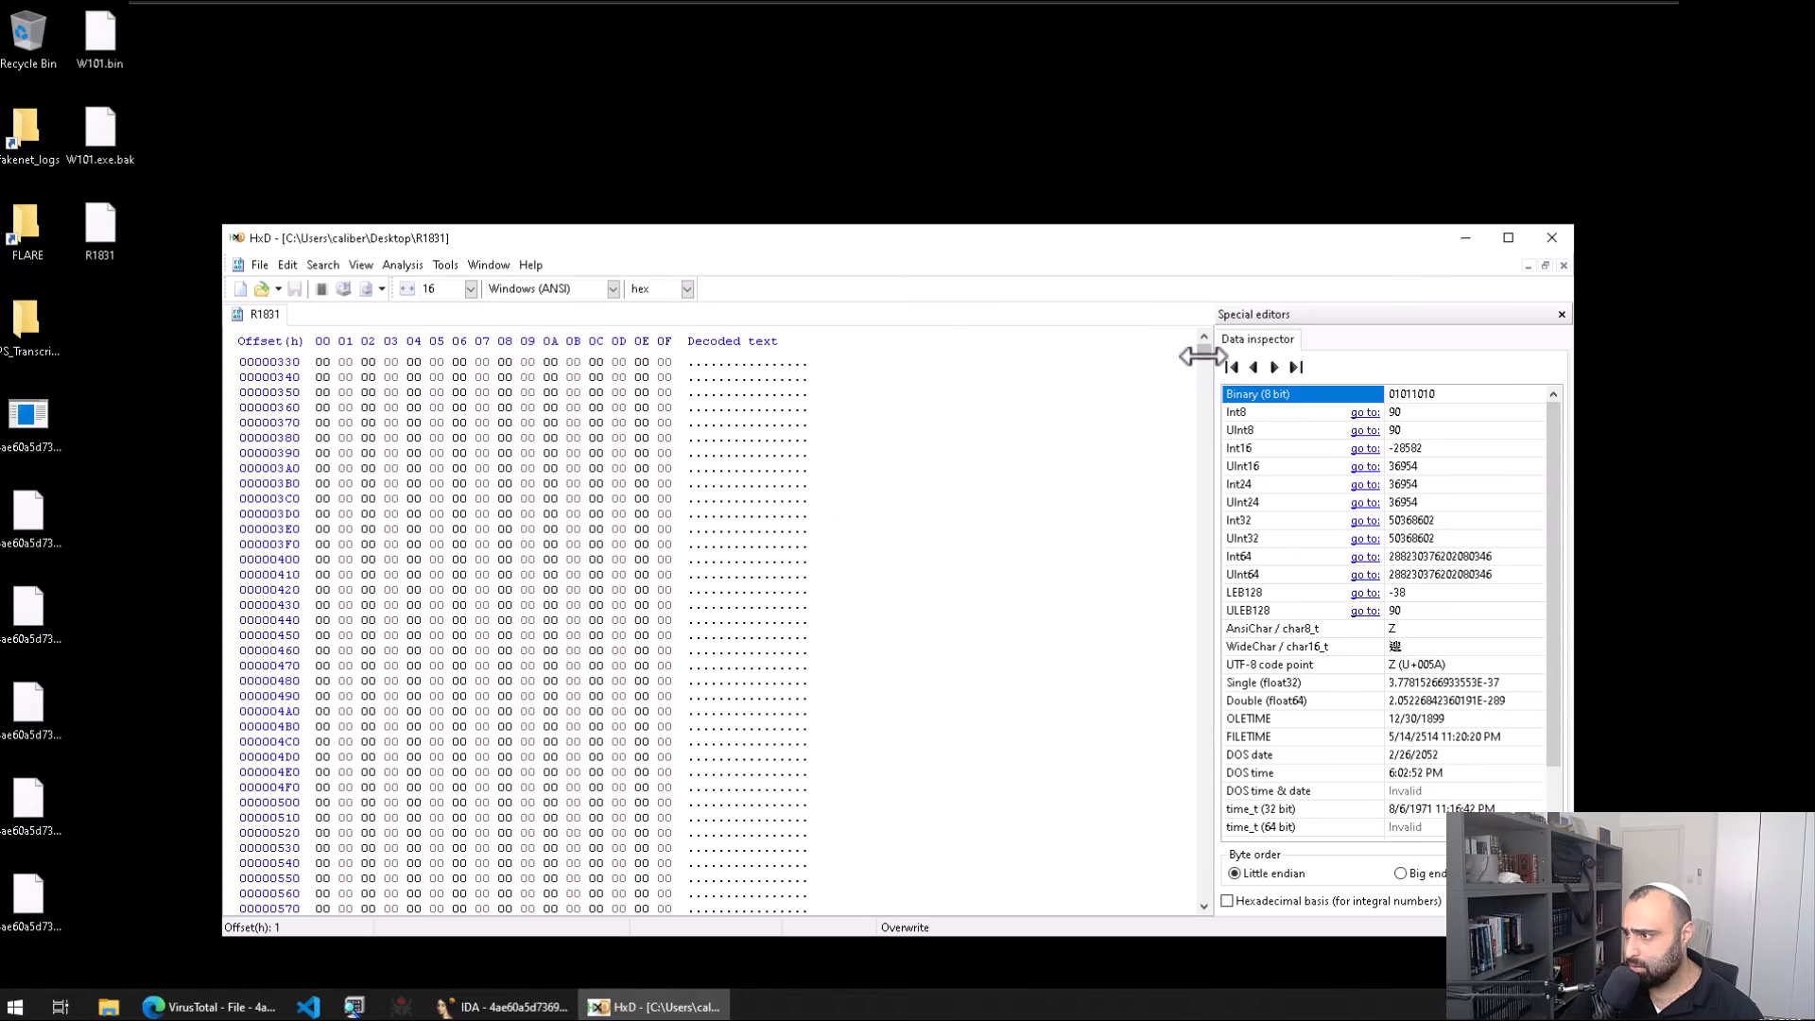
click(412, 290)
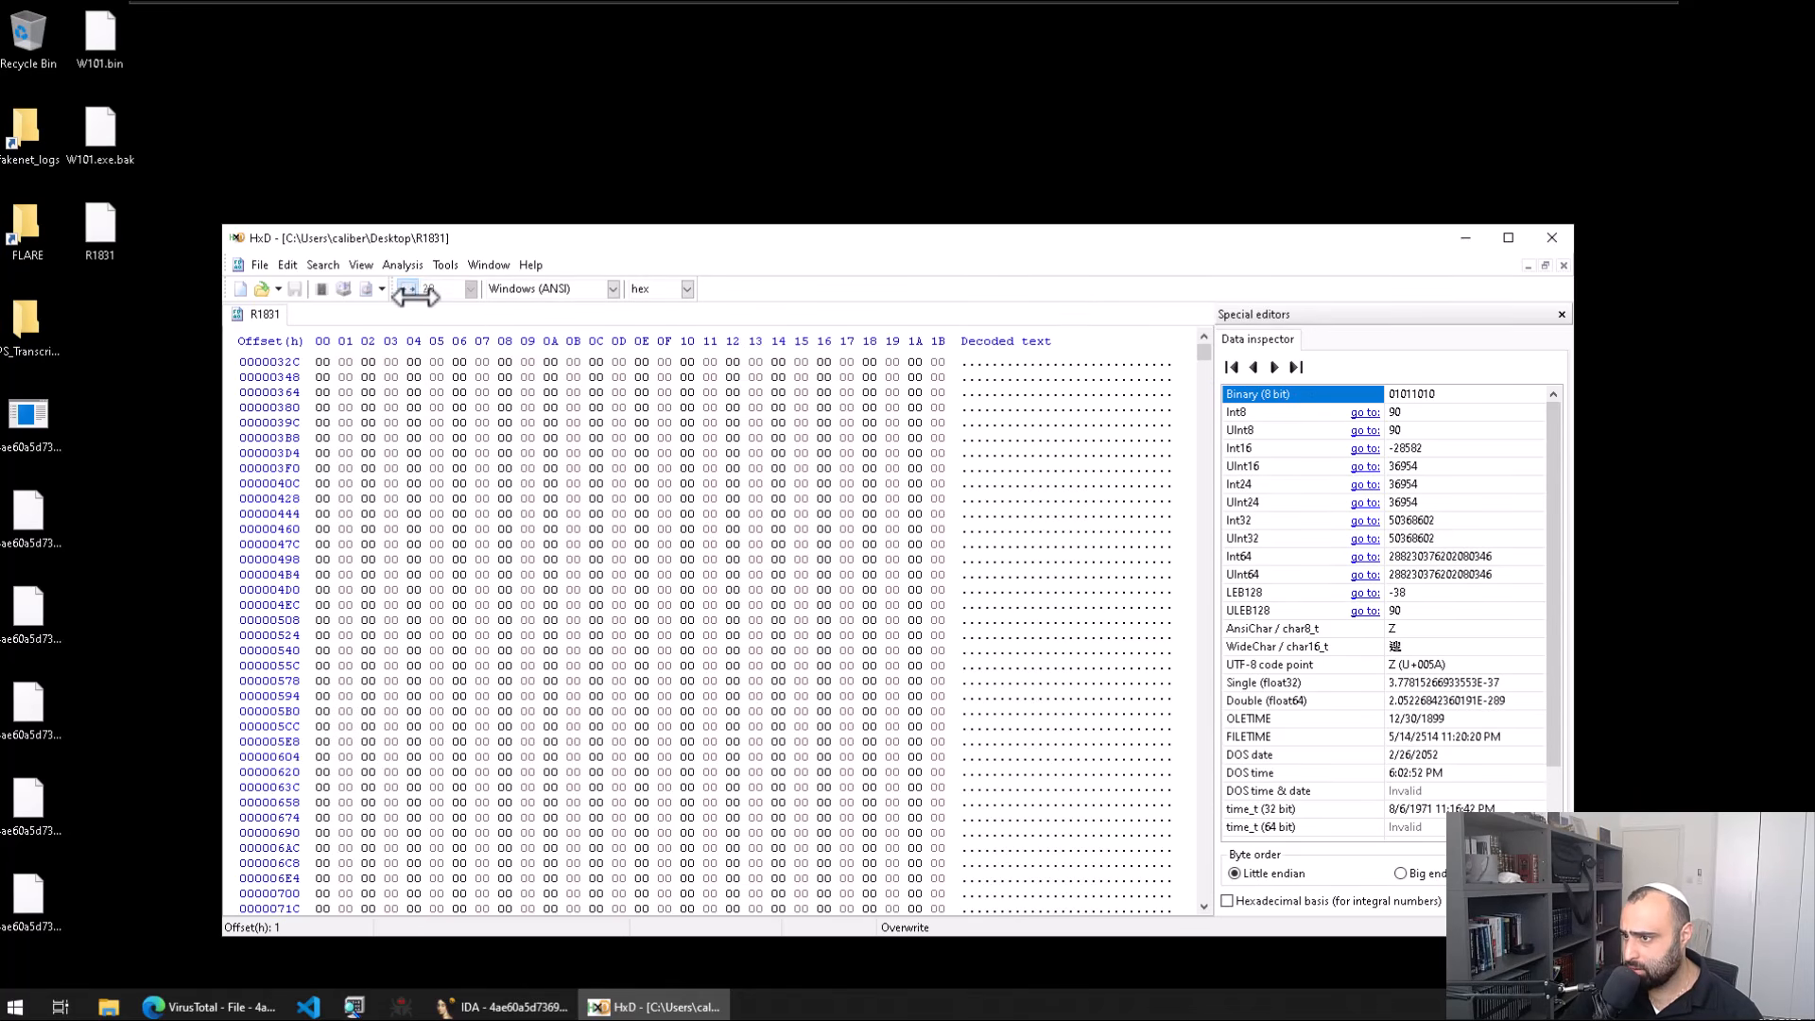
drag(1201, 350, 1241, 521)
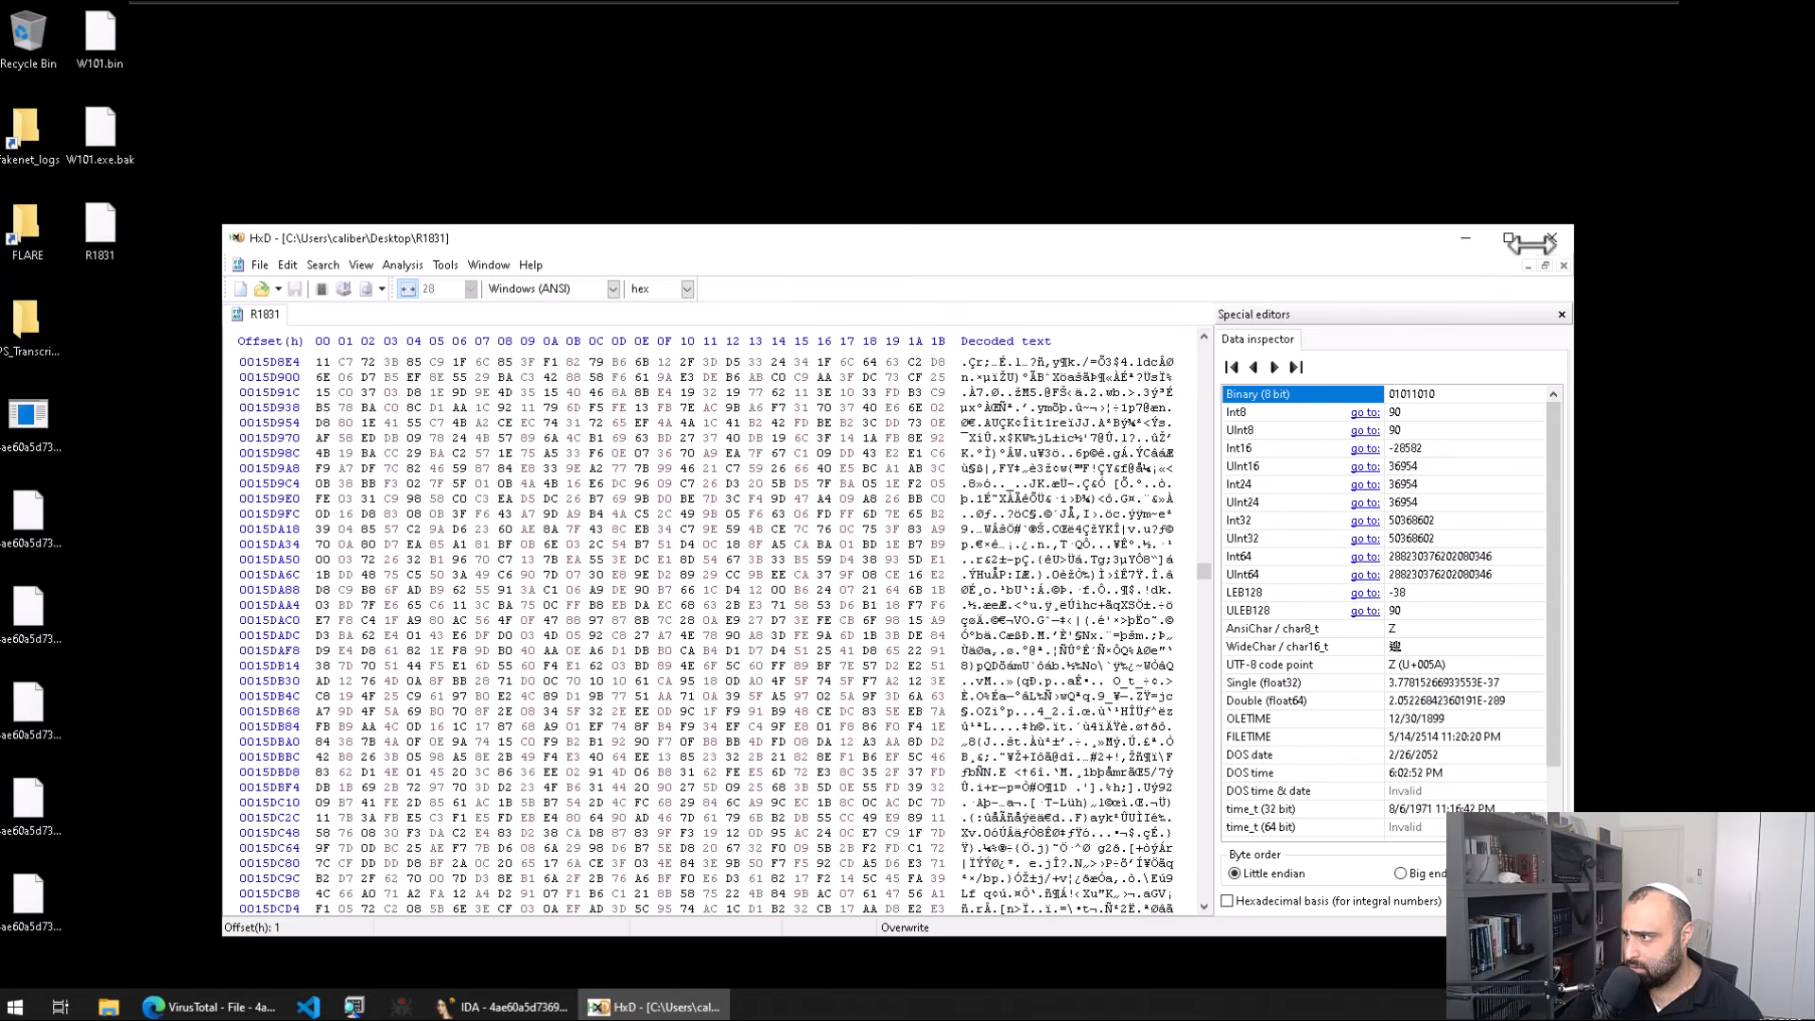
key(alt+F4)
Step: Launch Detect It Easy from the Start search with 'die'
key(super)
text(die)
key(Return)
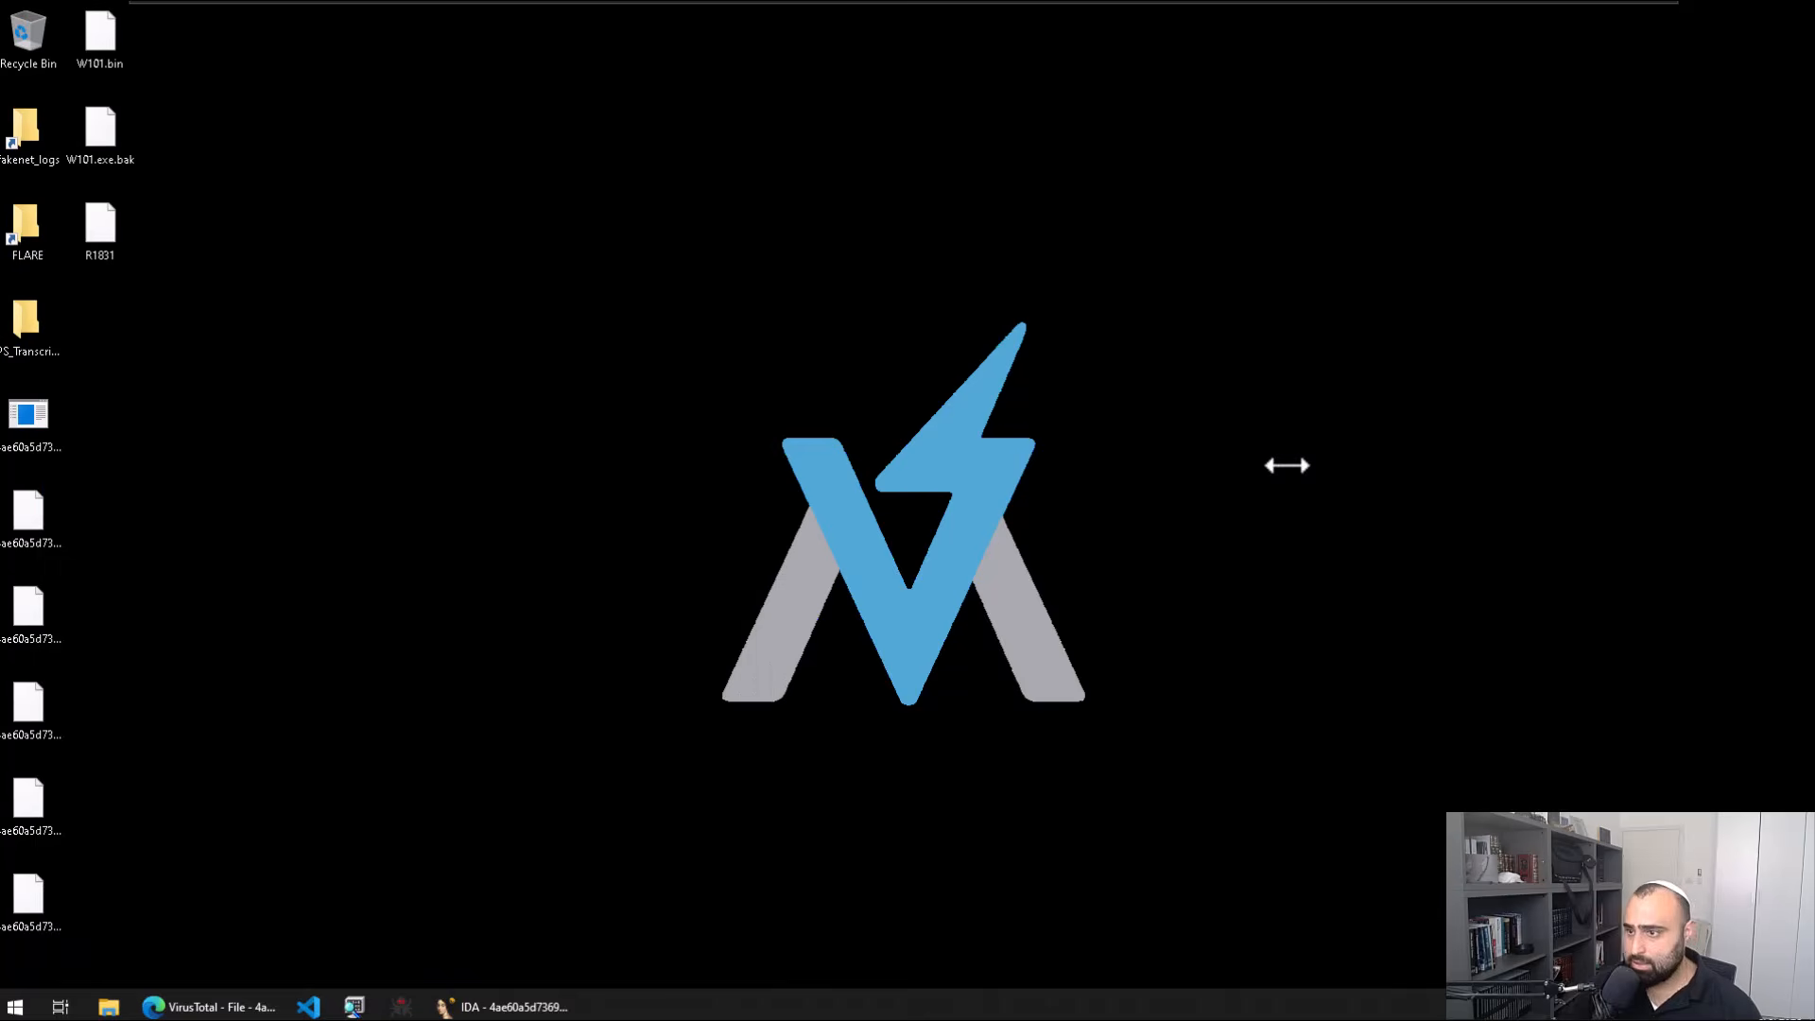
Step: Scan R1831 in Detect It Easy (PE32, MSVC 6.0) and inspect its packed .rdata section entropy
click(1229, 317)
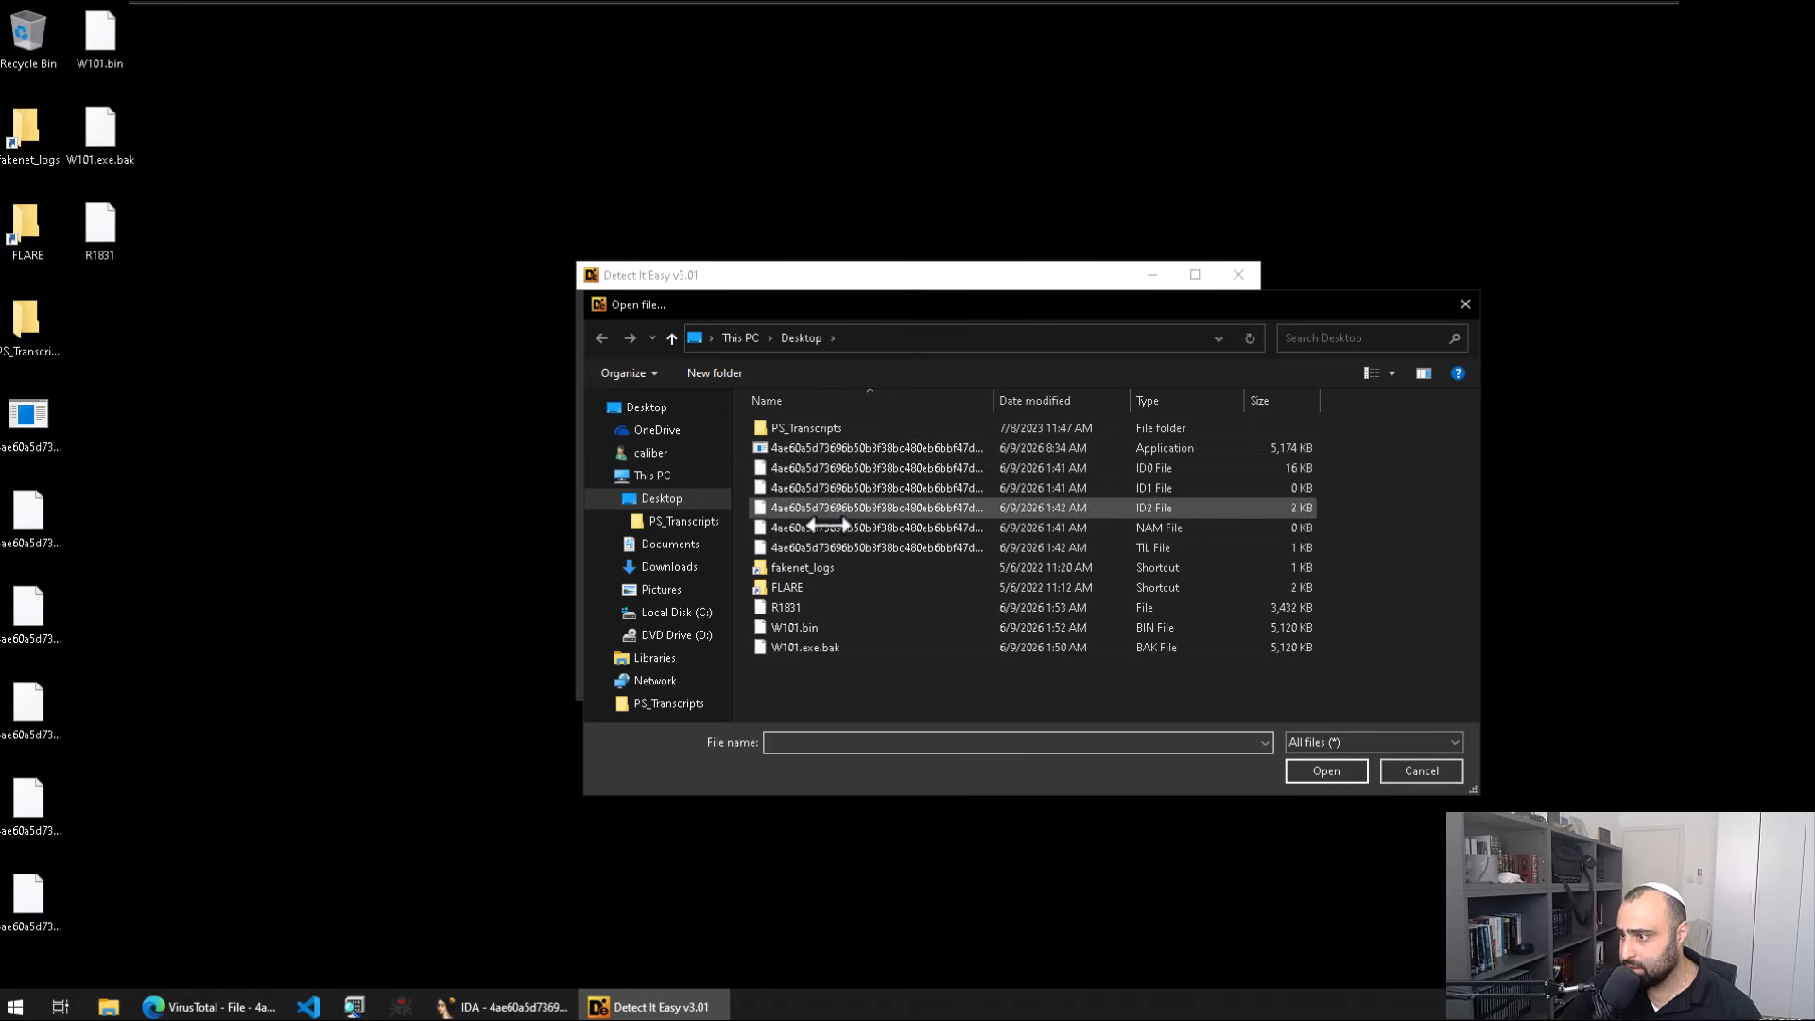
click(851, 607)
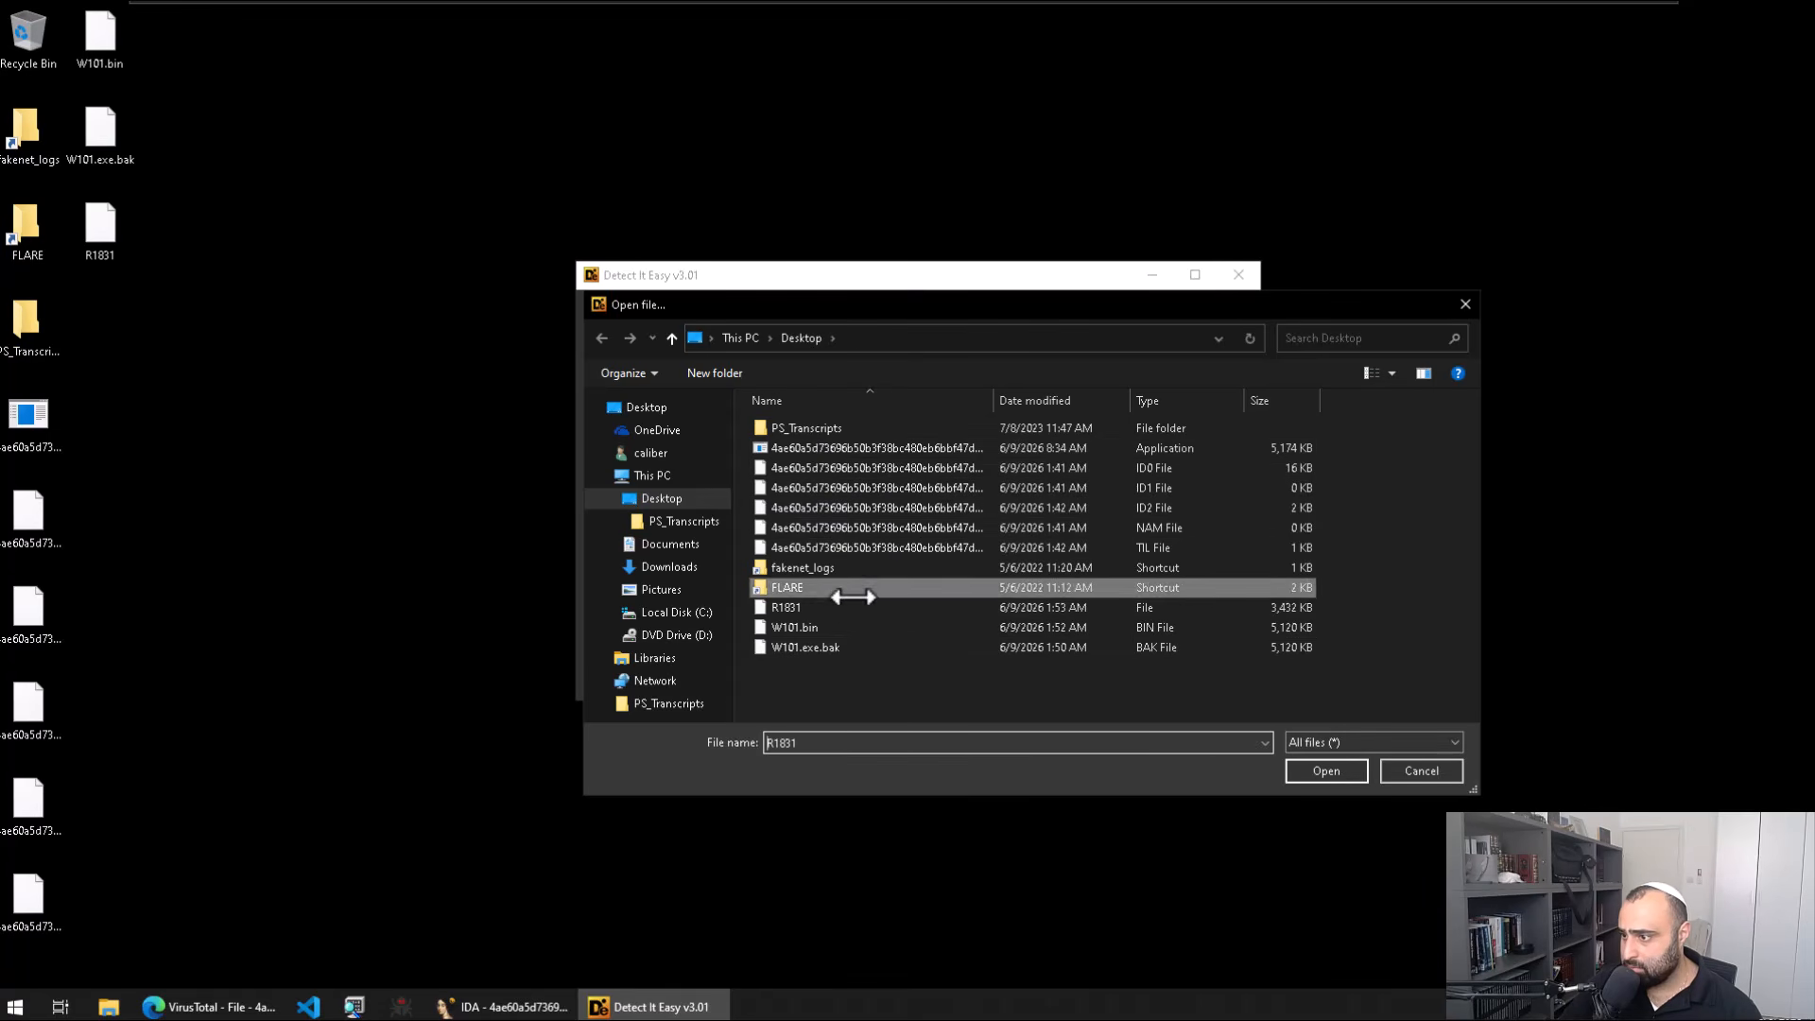
double_click(851, 605)
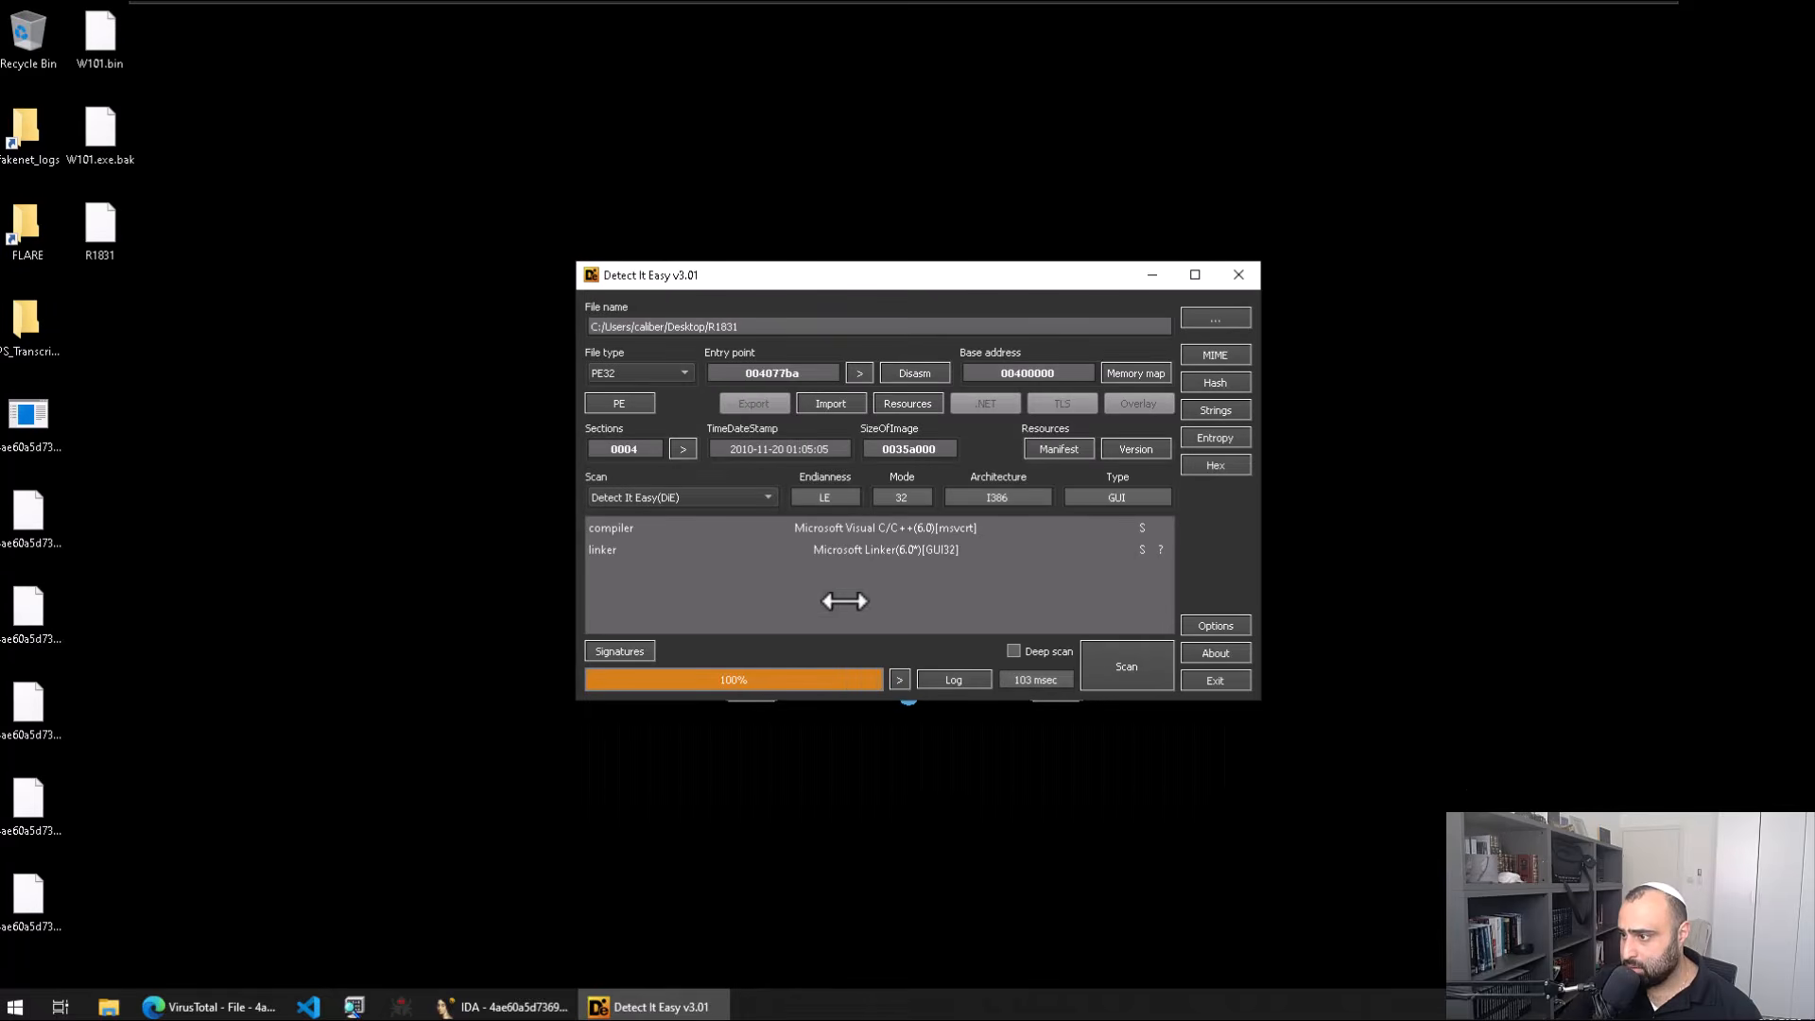
click(1215, 438)
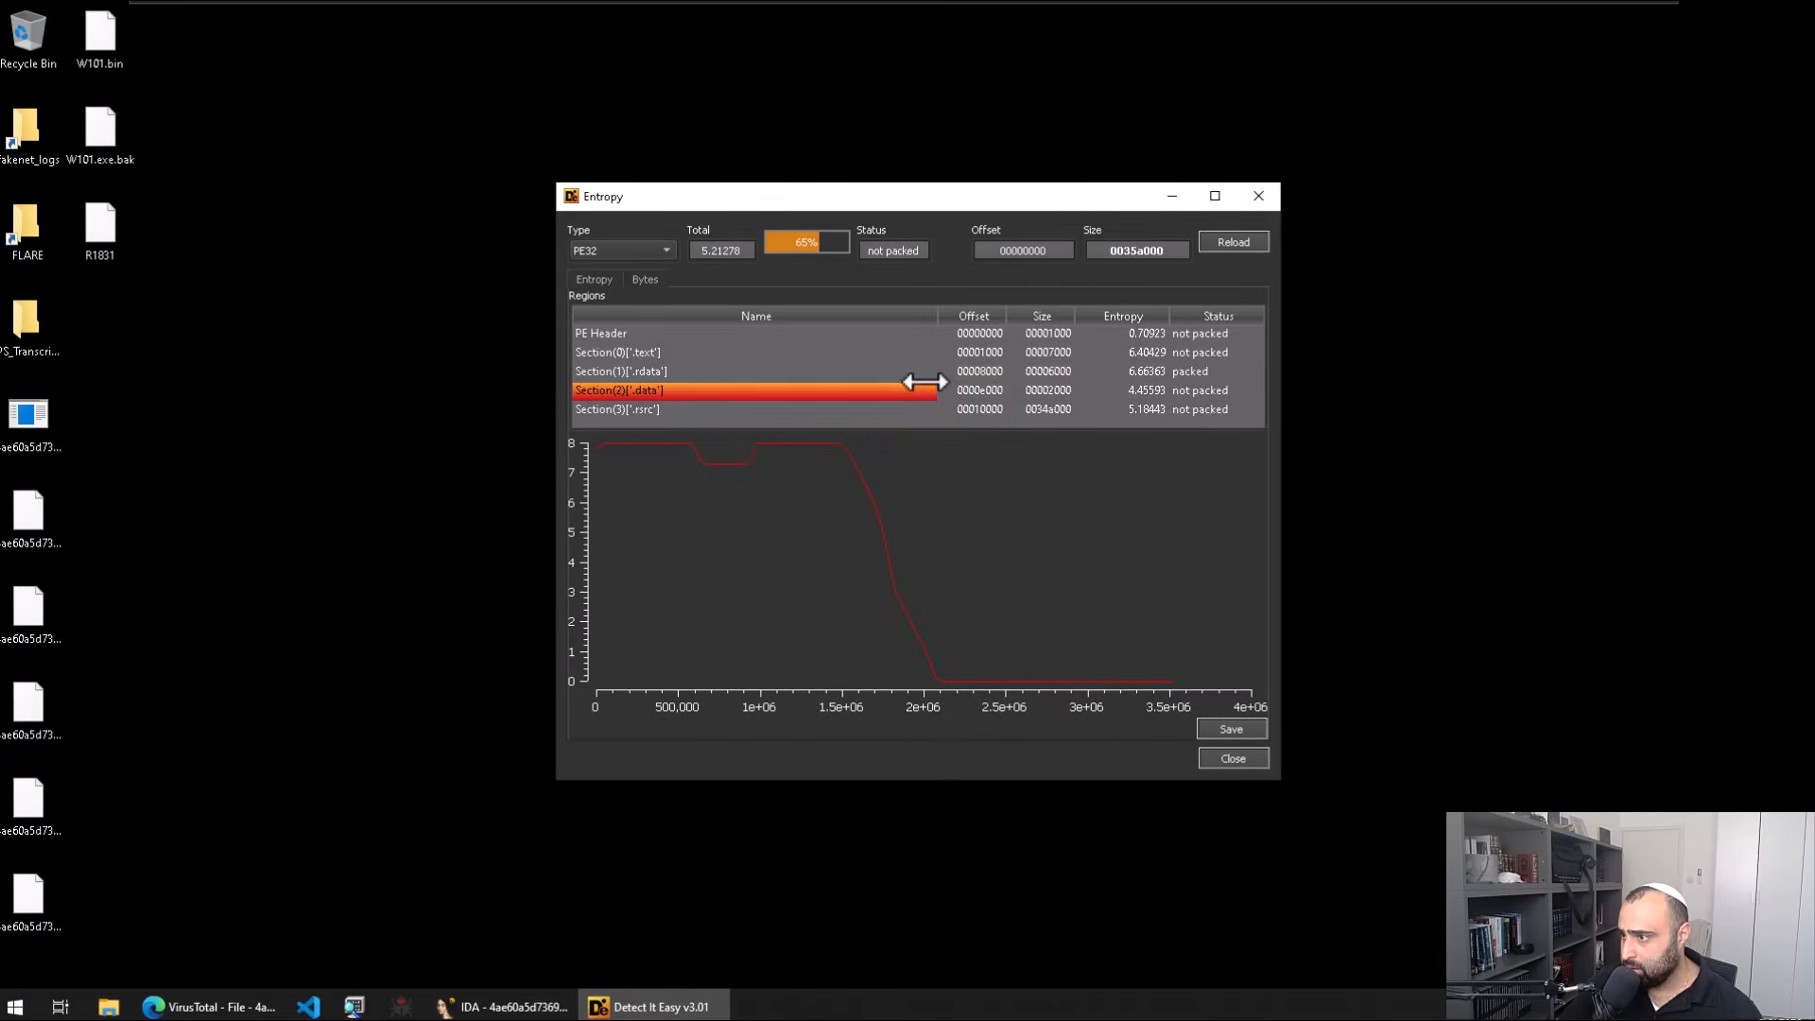
click(833, 376)
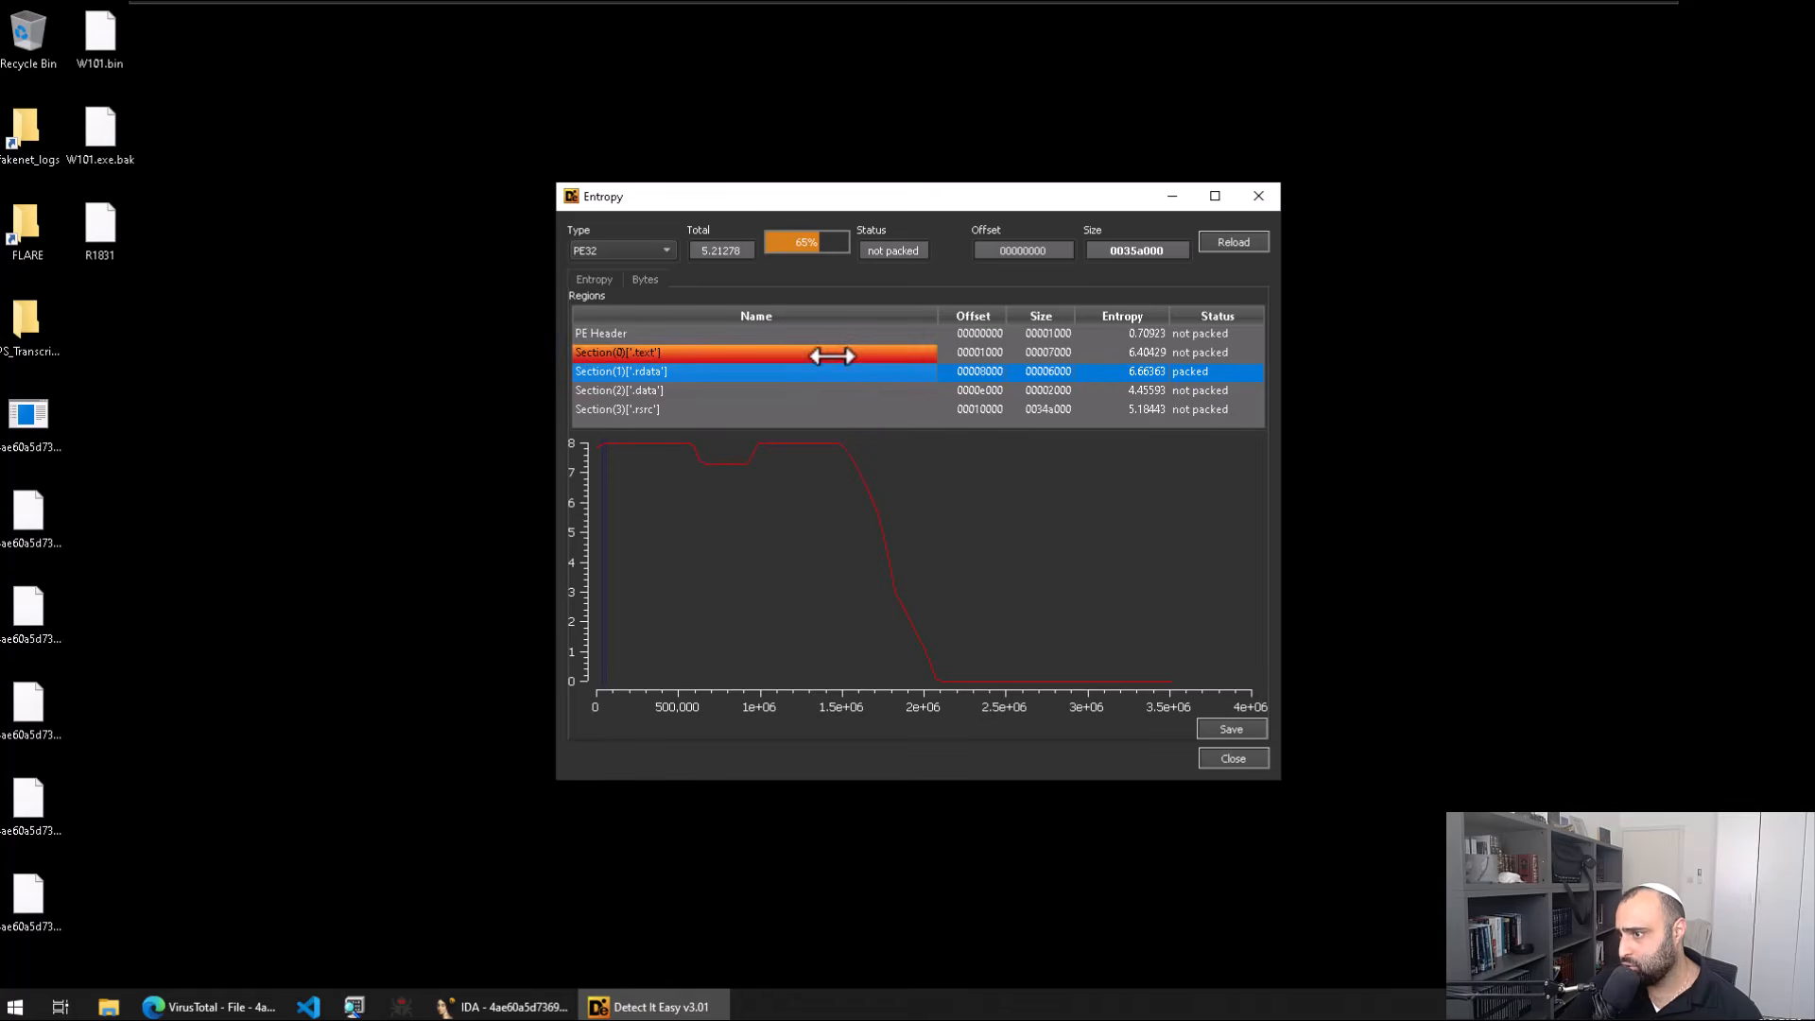
click(1258, 196)
Step: Load R1831 into CFF Explorer, check its File Type, and close it
key(super)
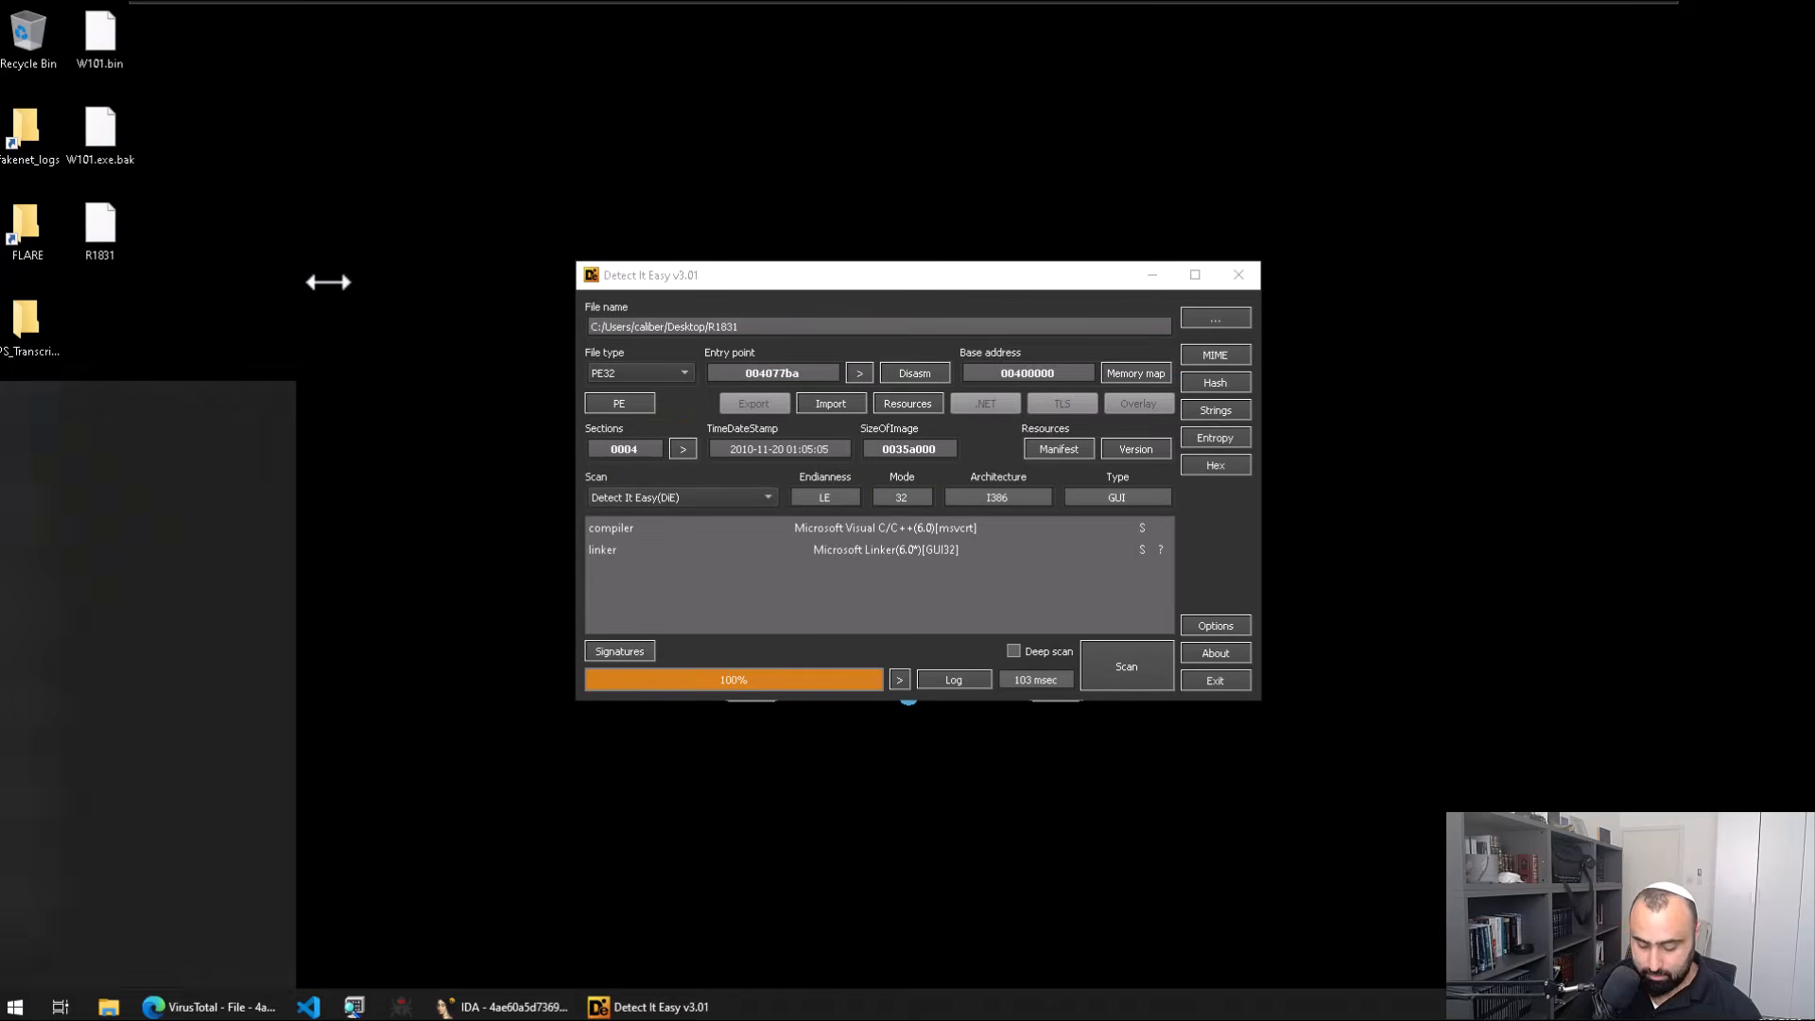
text(c)
key(Return)
drag(100, 228, 996, 353)
click(941, 248)
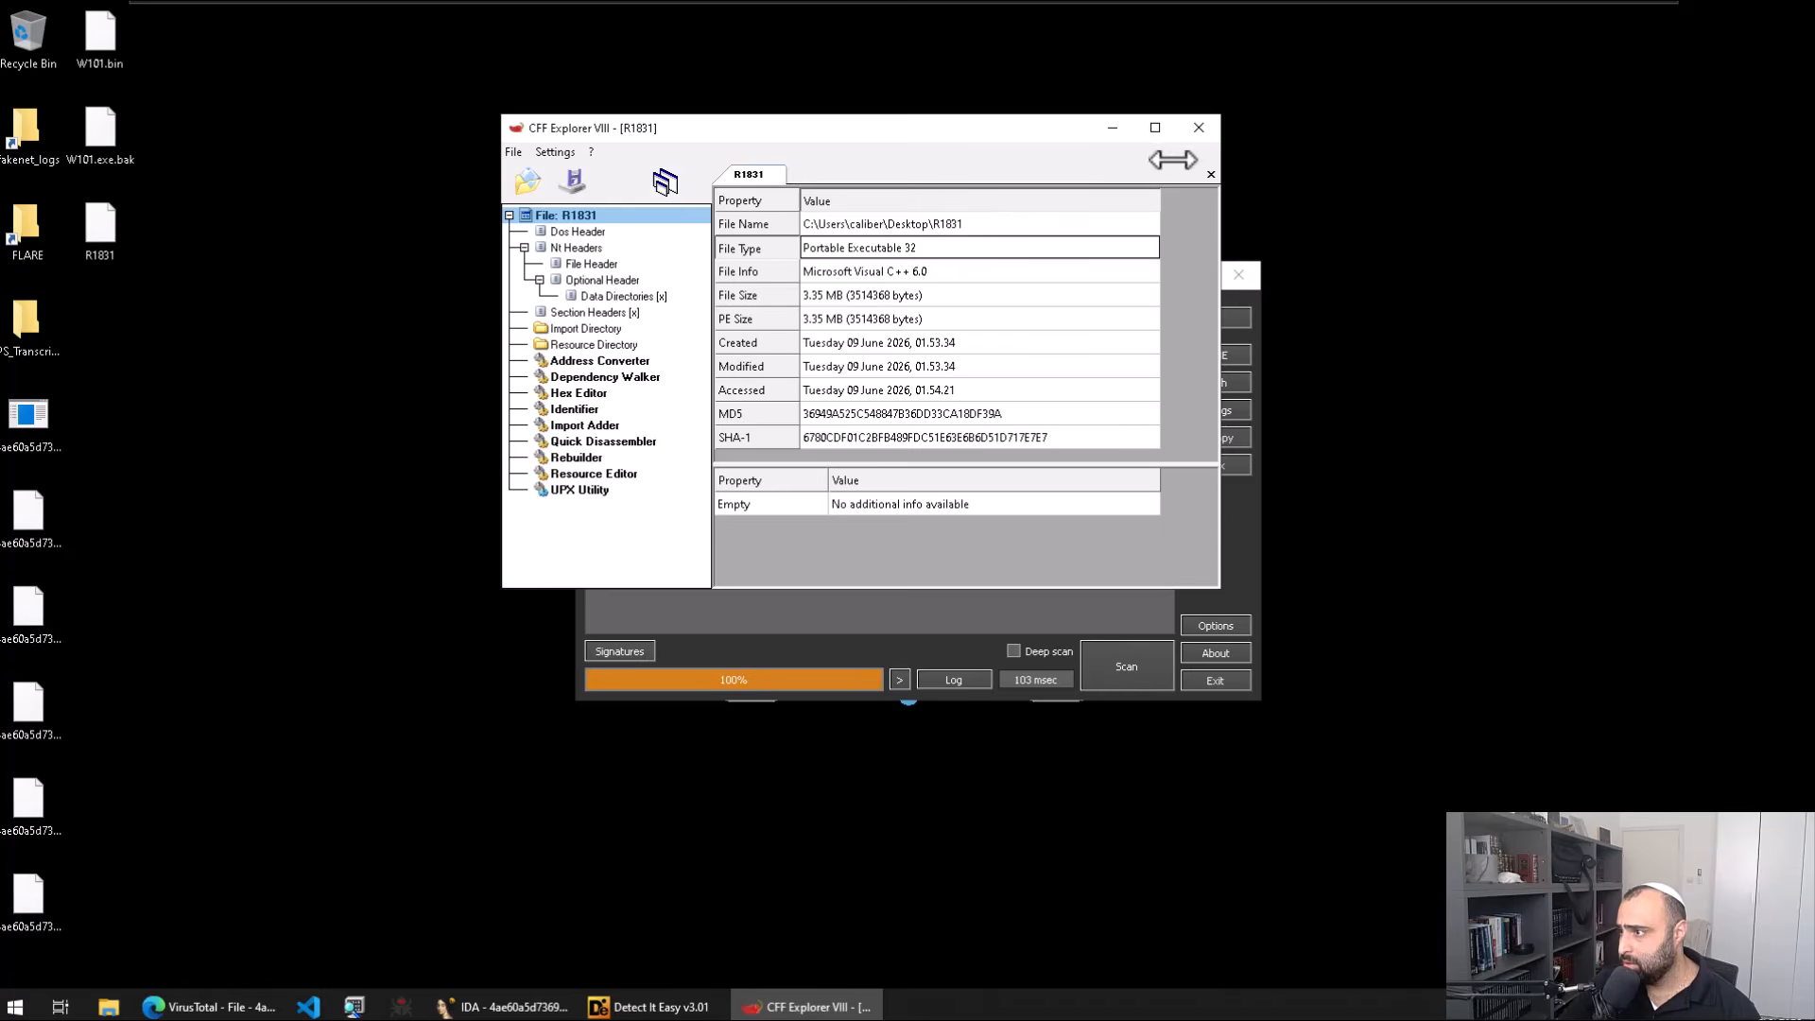
click(1199, 128)
Step: Launch pestudio and load the R1831 file into it
key(super)
text(pes)
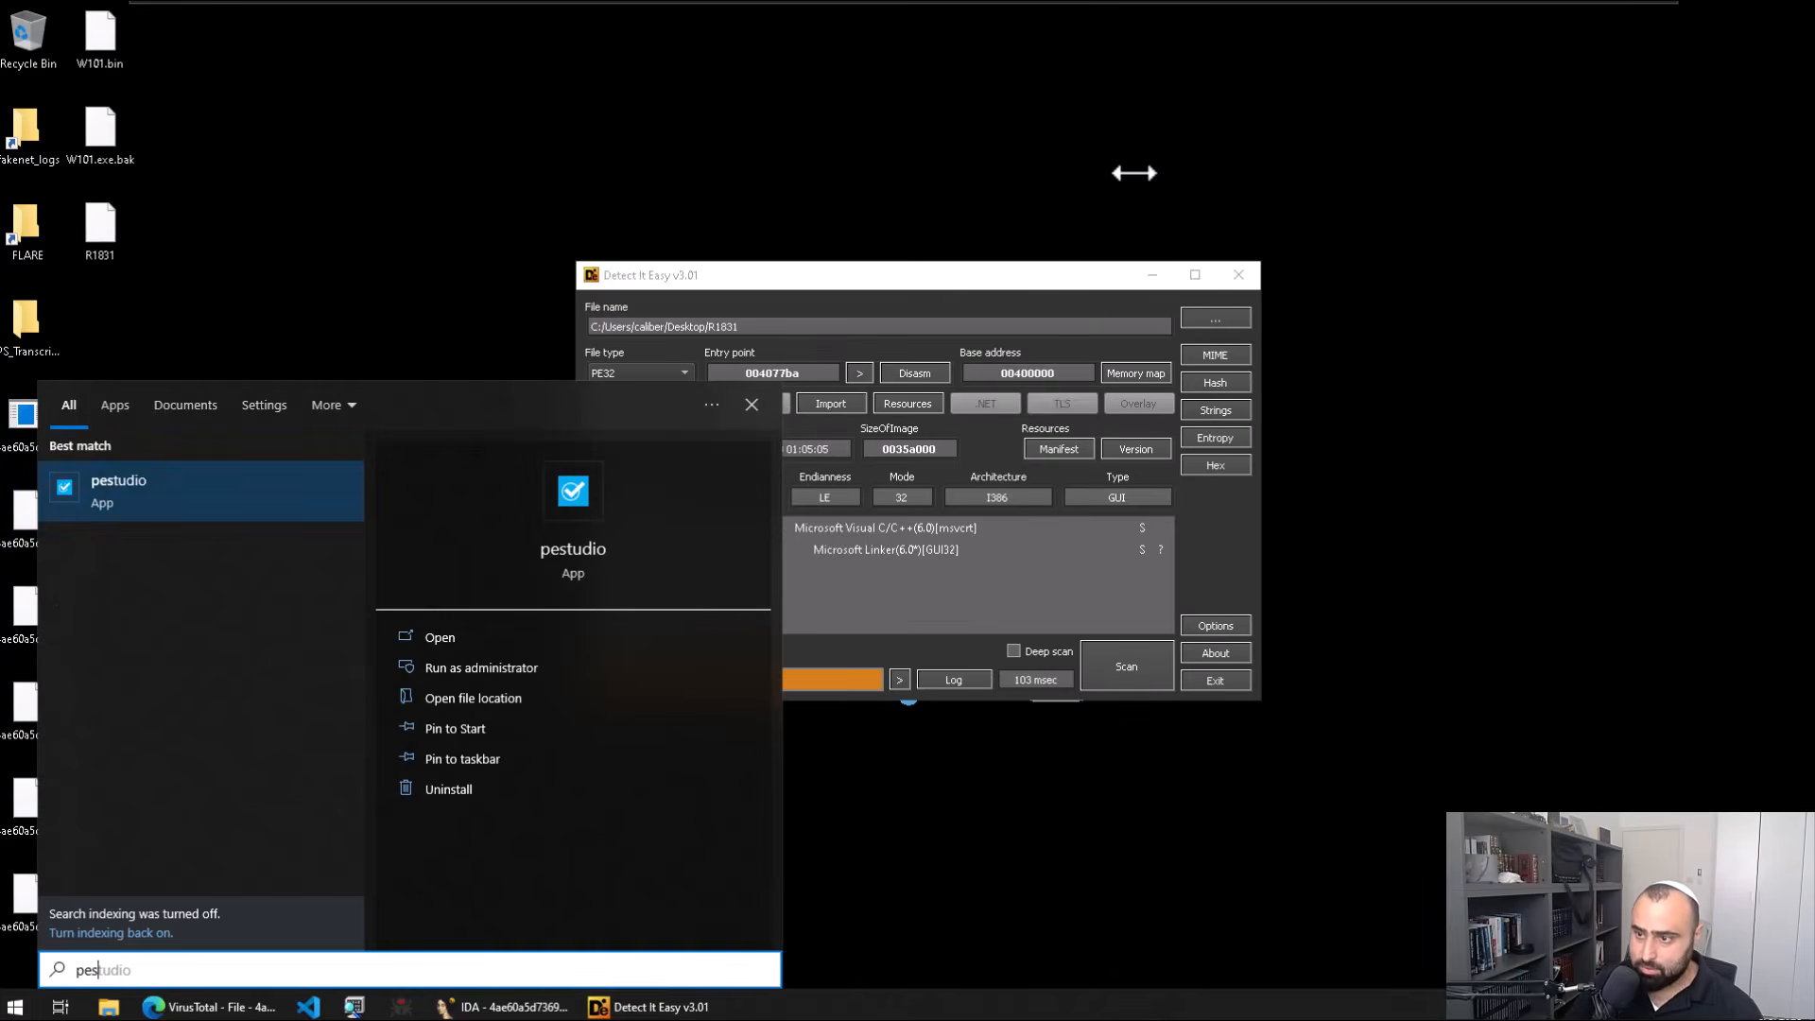
key(Return)
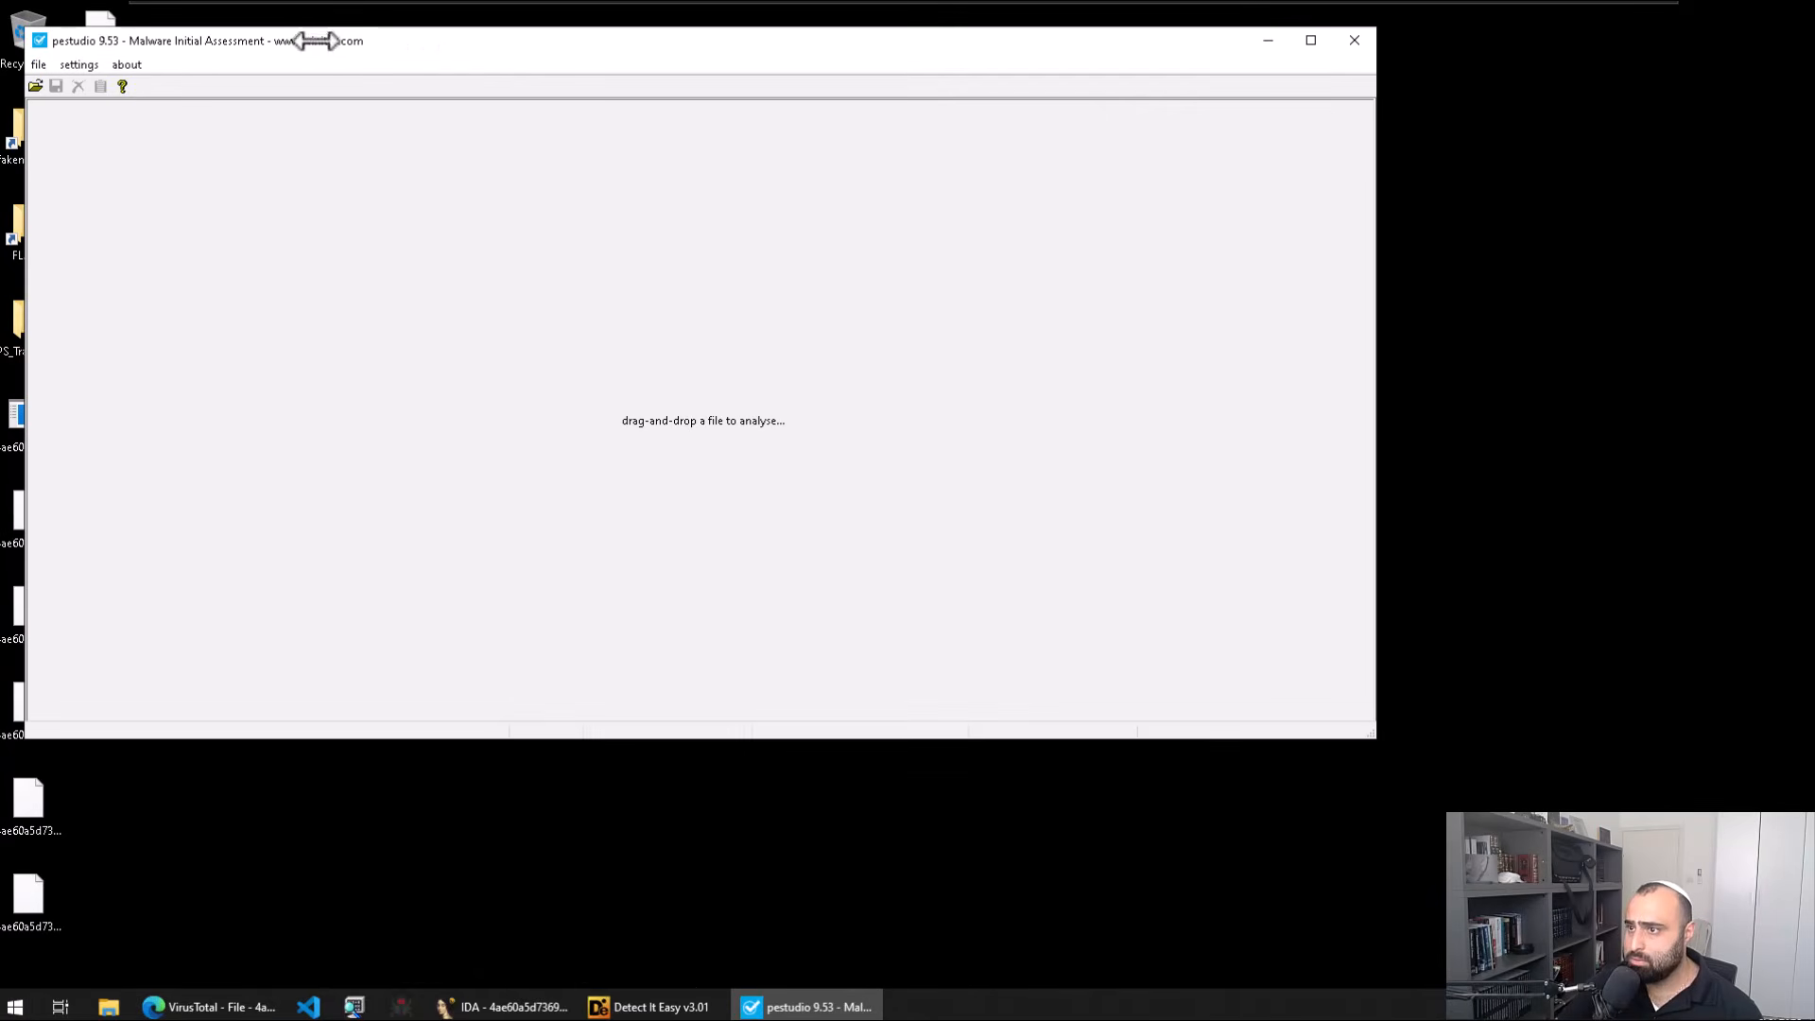
drag(316, 43, 562, 141)
drag(99, 227, 1151, 387)
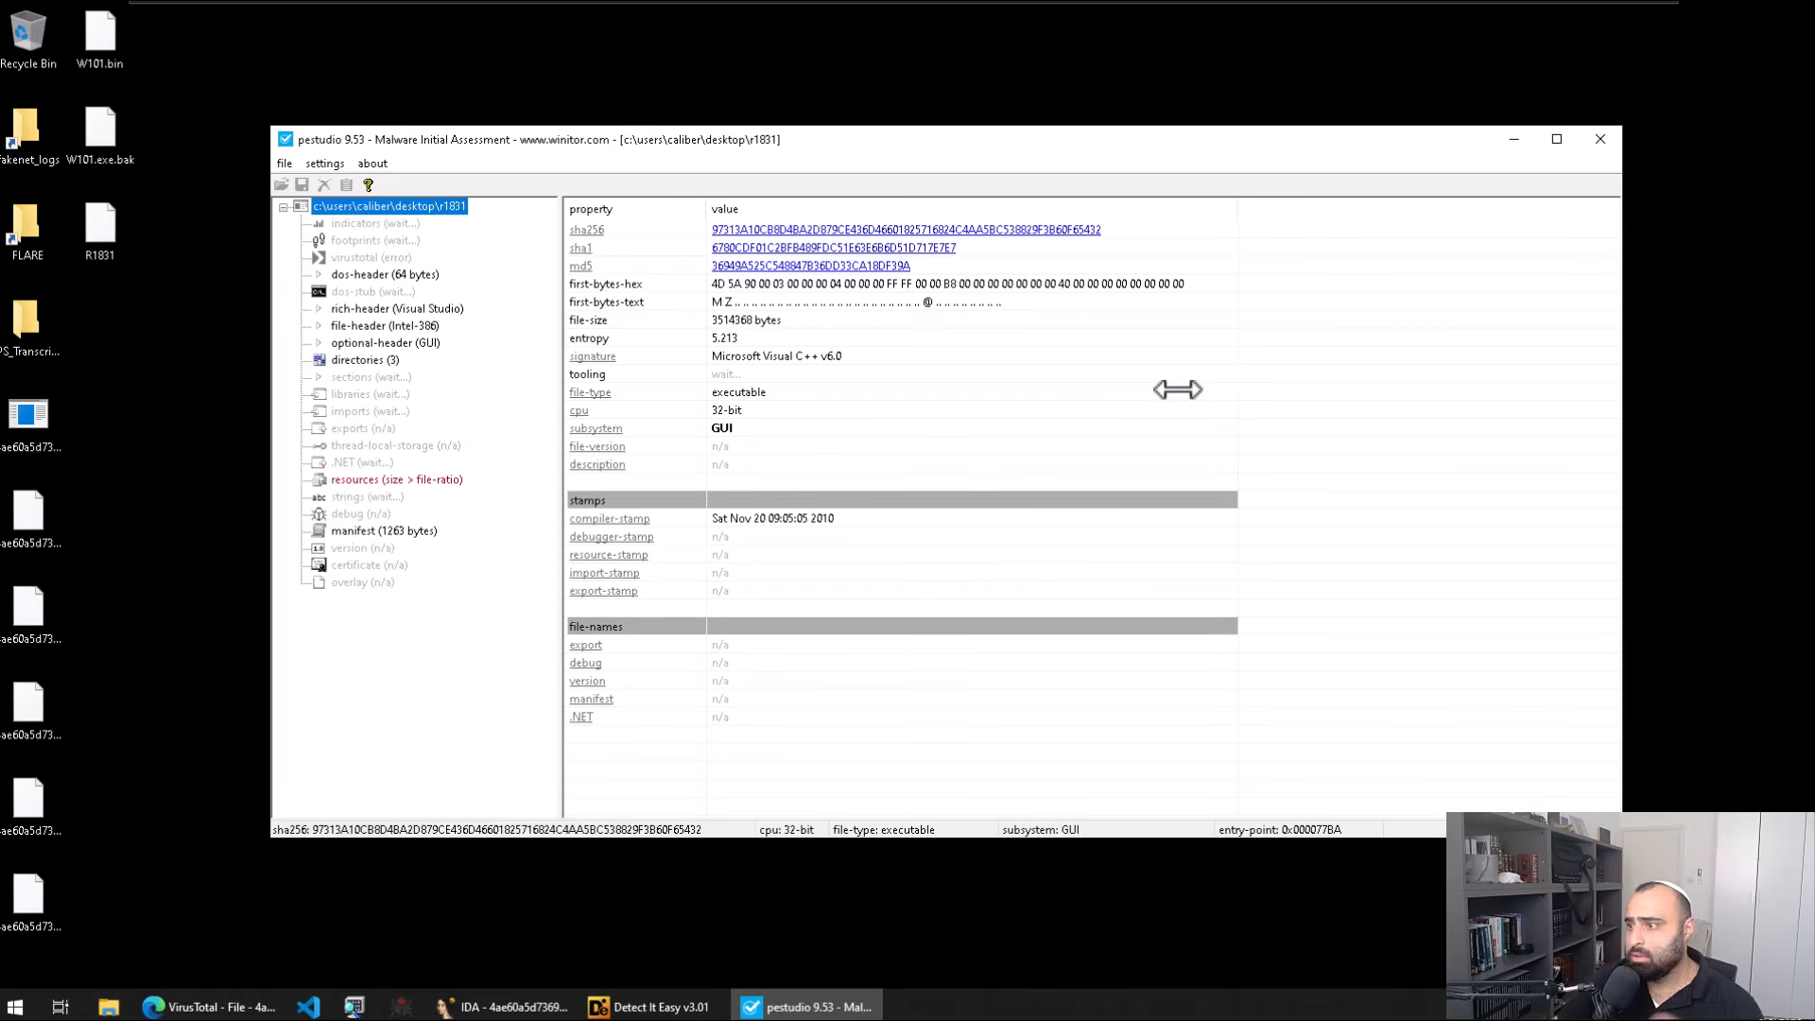
Step: Review R1831's subsystem, CPU and file type, then list its resources, showing XIA PKZIP at 98.06%
click(722, 427)
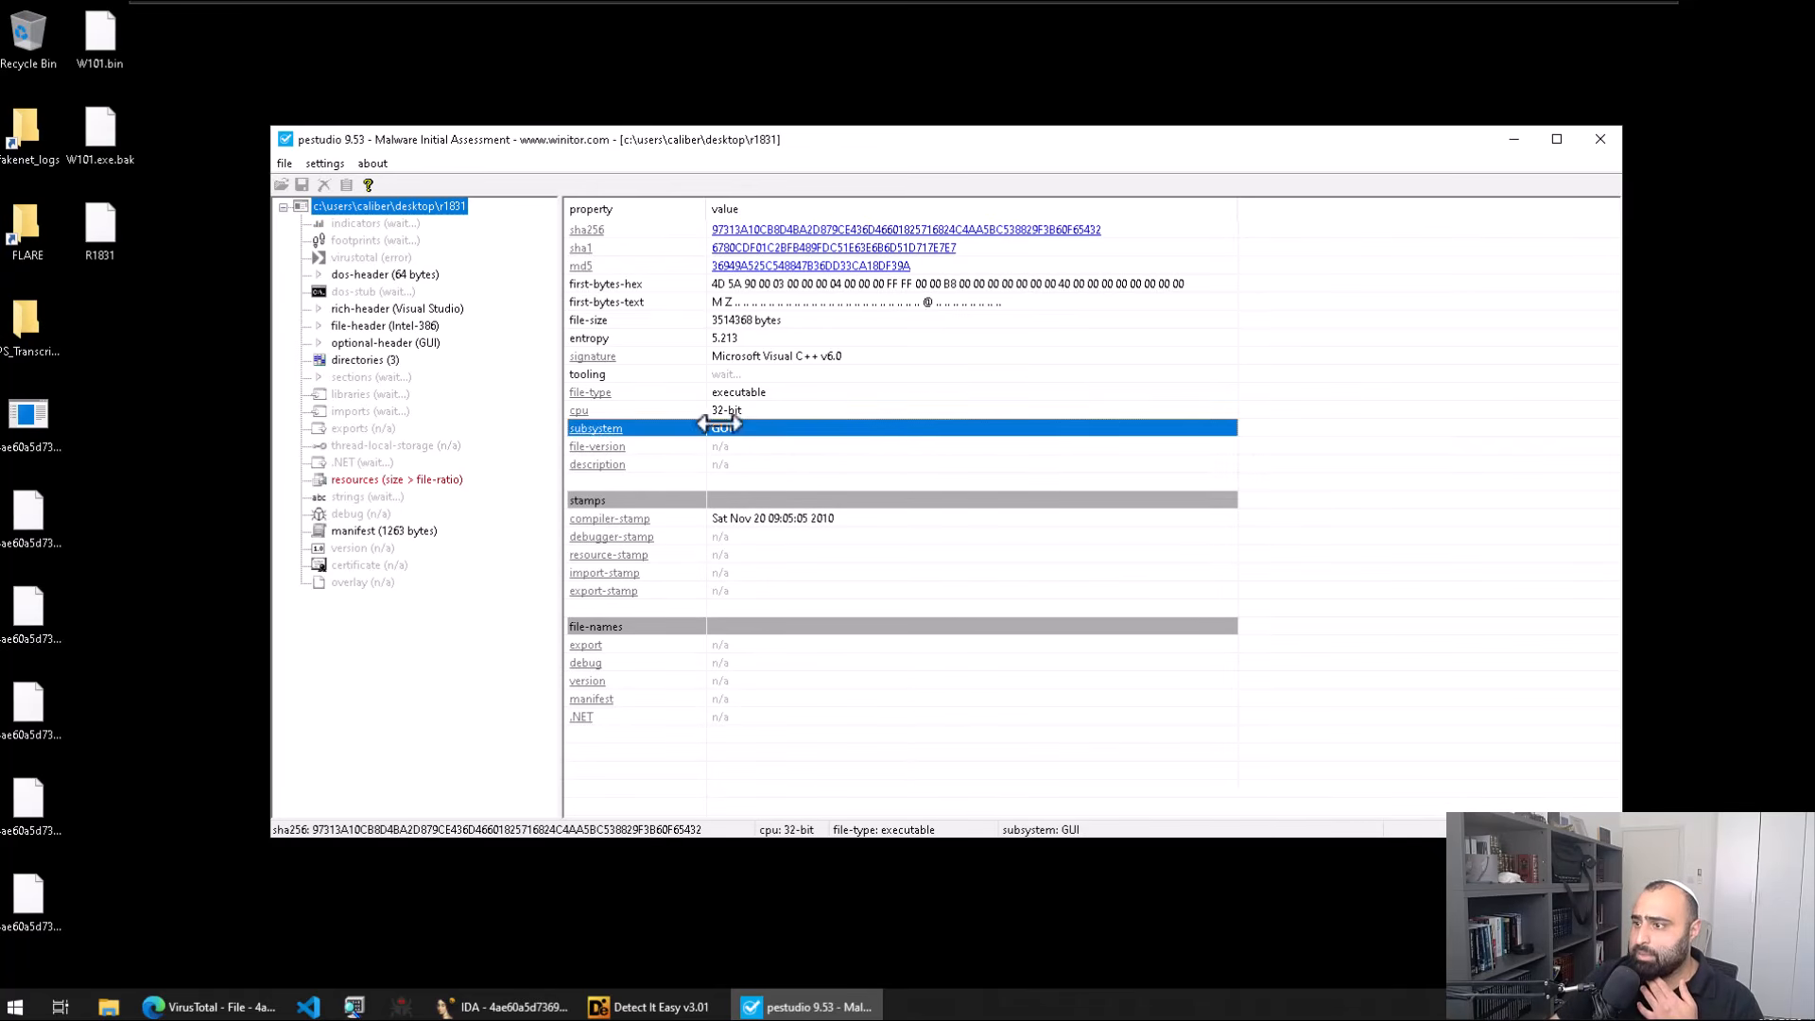
click(803, 409)
click(818, 396)
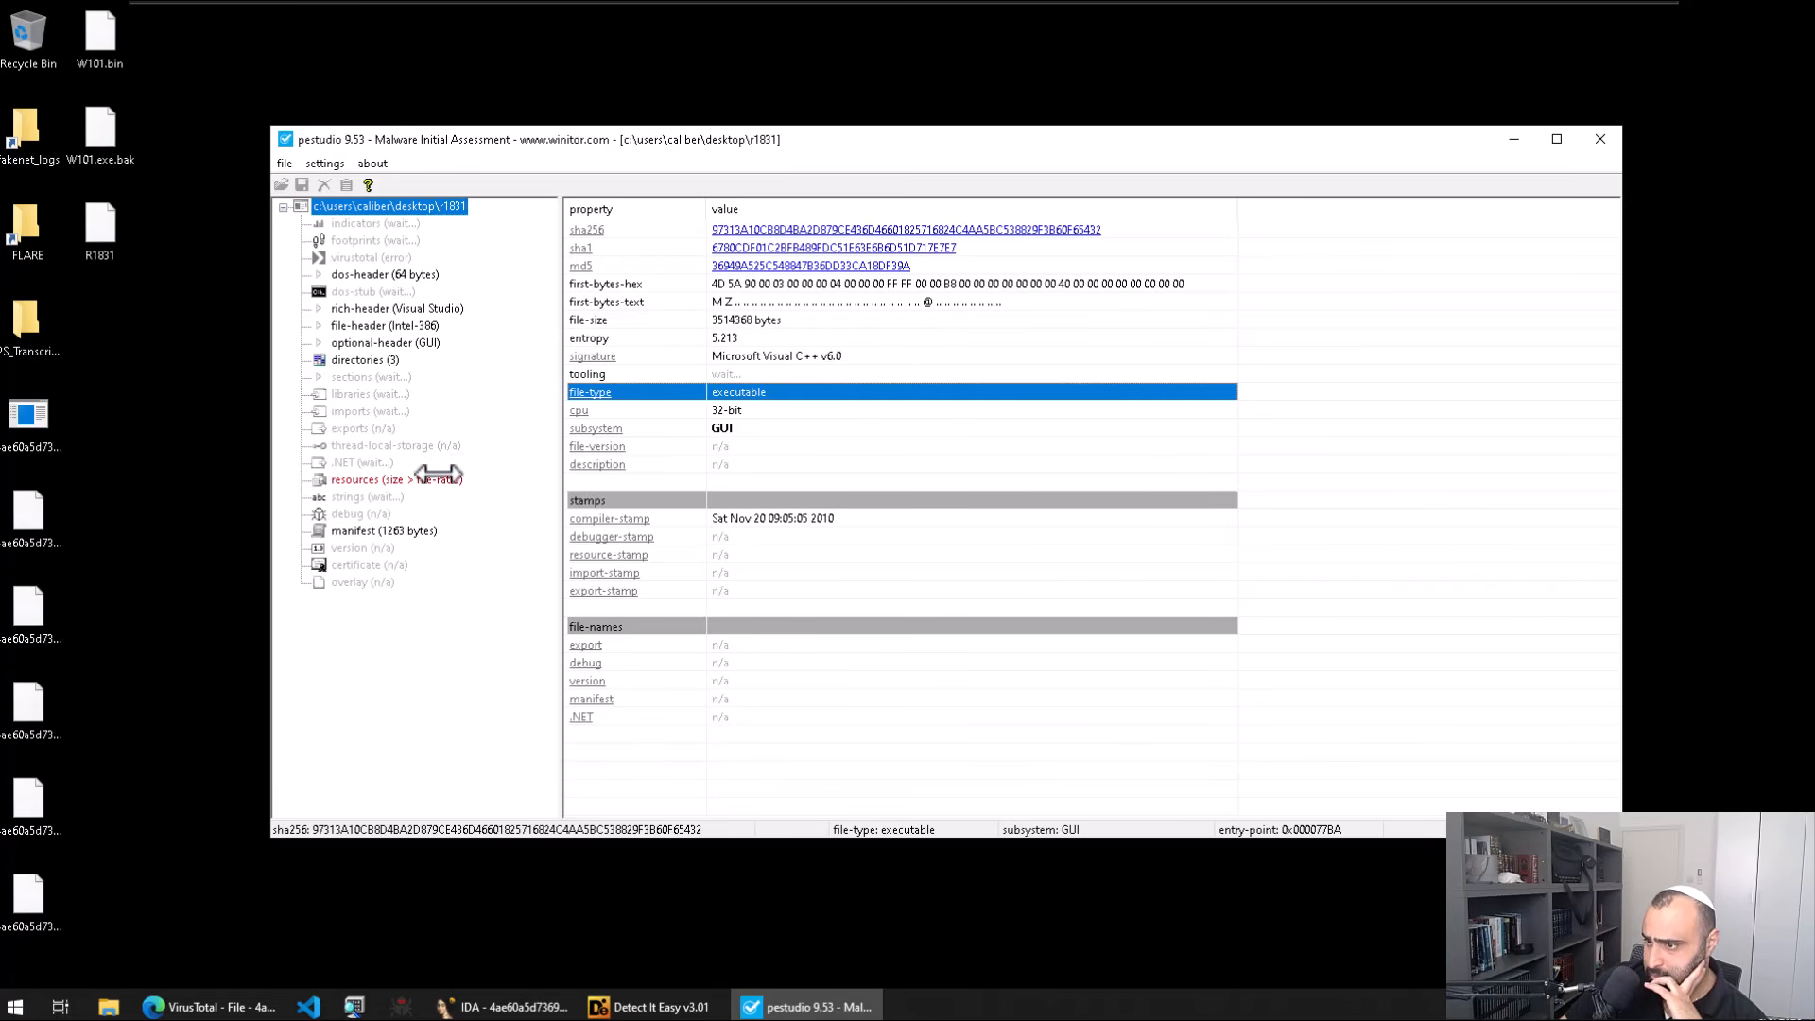
click(438, 477)
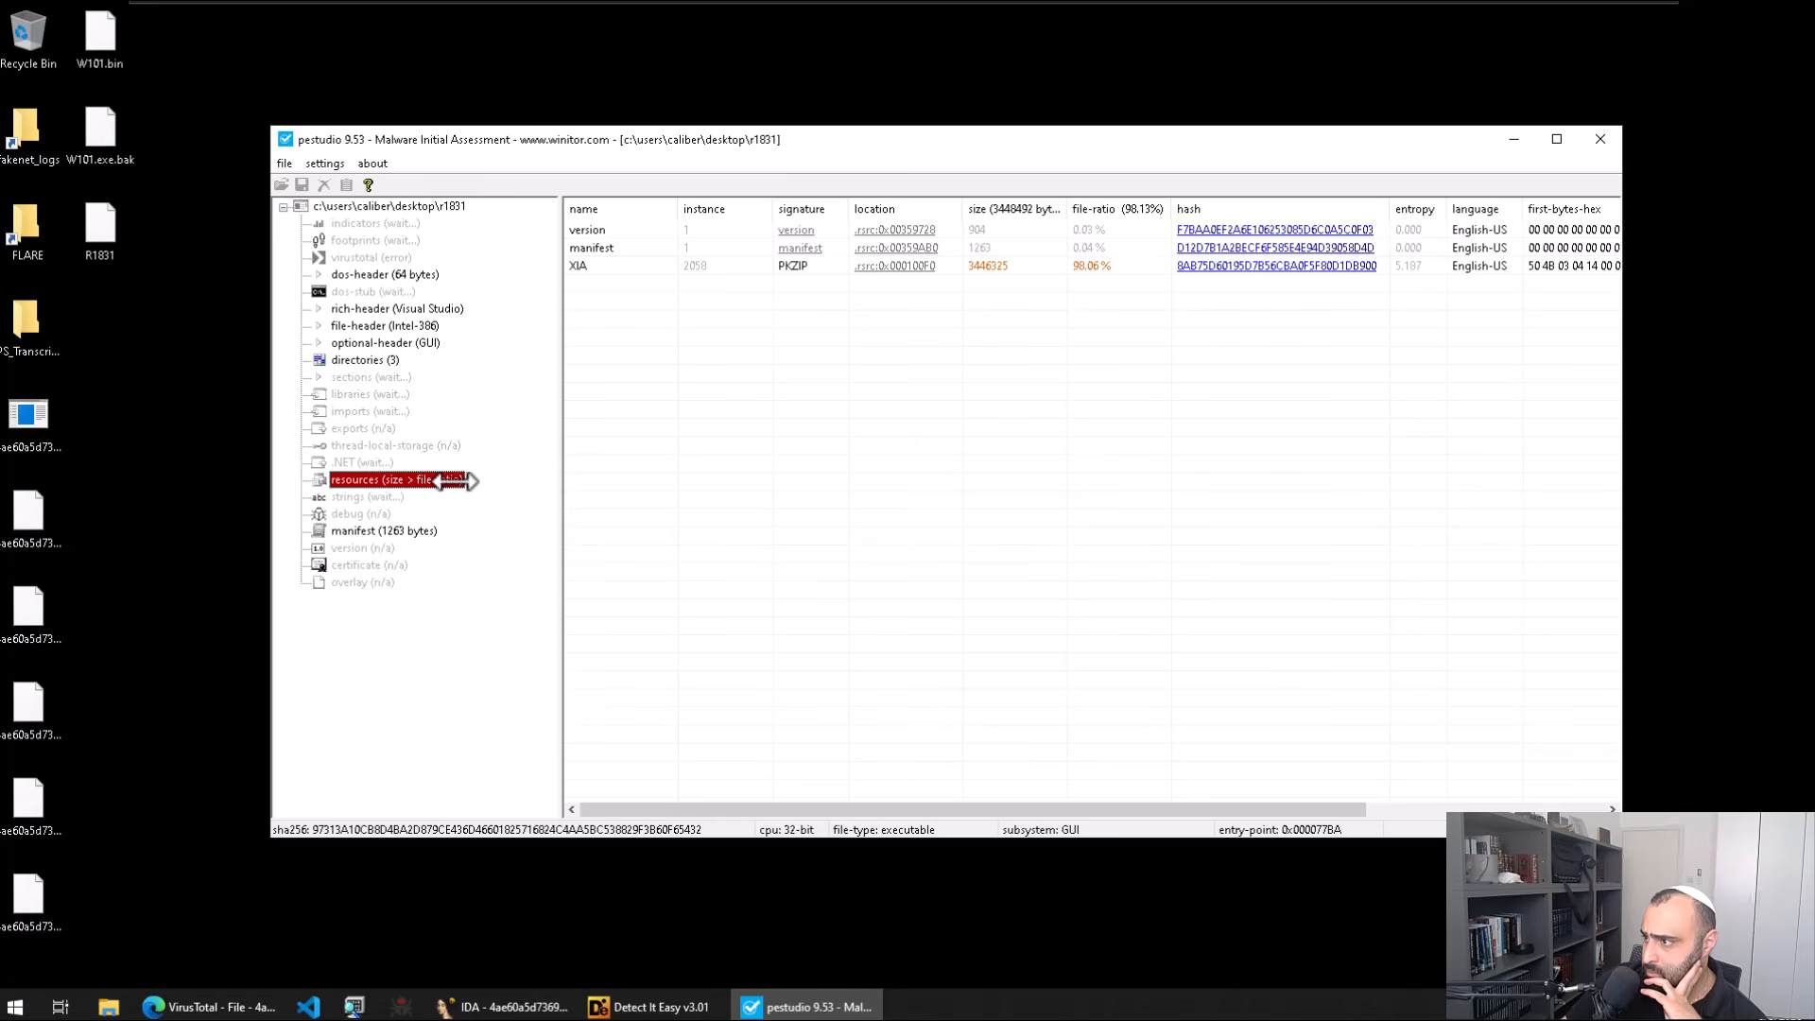
Step: Move pestudio aside and bring Detect It Easy to the front
drag(1099, 153, 1107, 149)
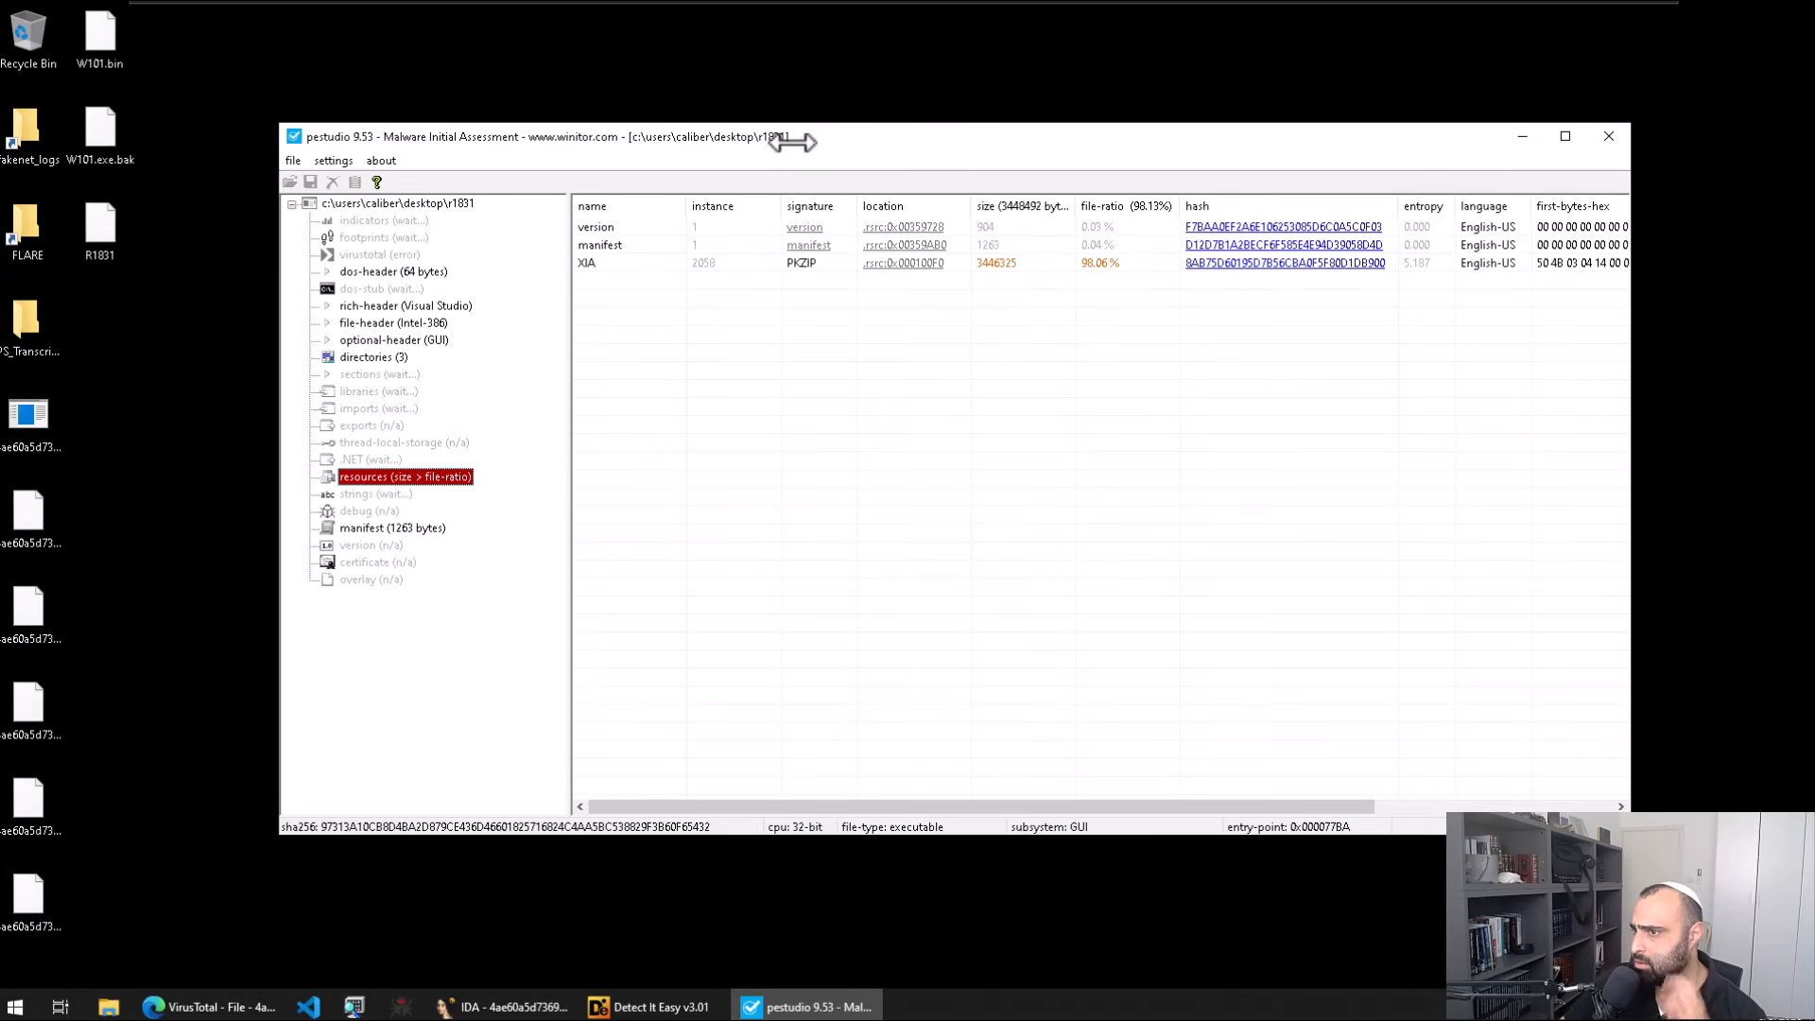
drag(790, 141, 883, 353)
click(906, 294)
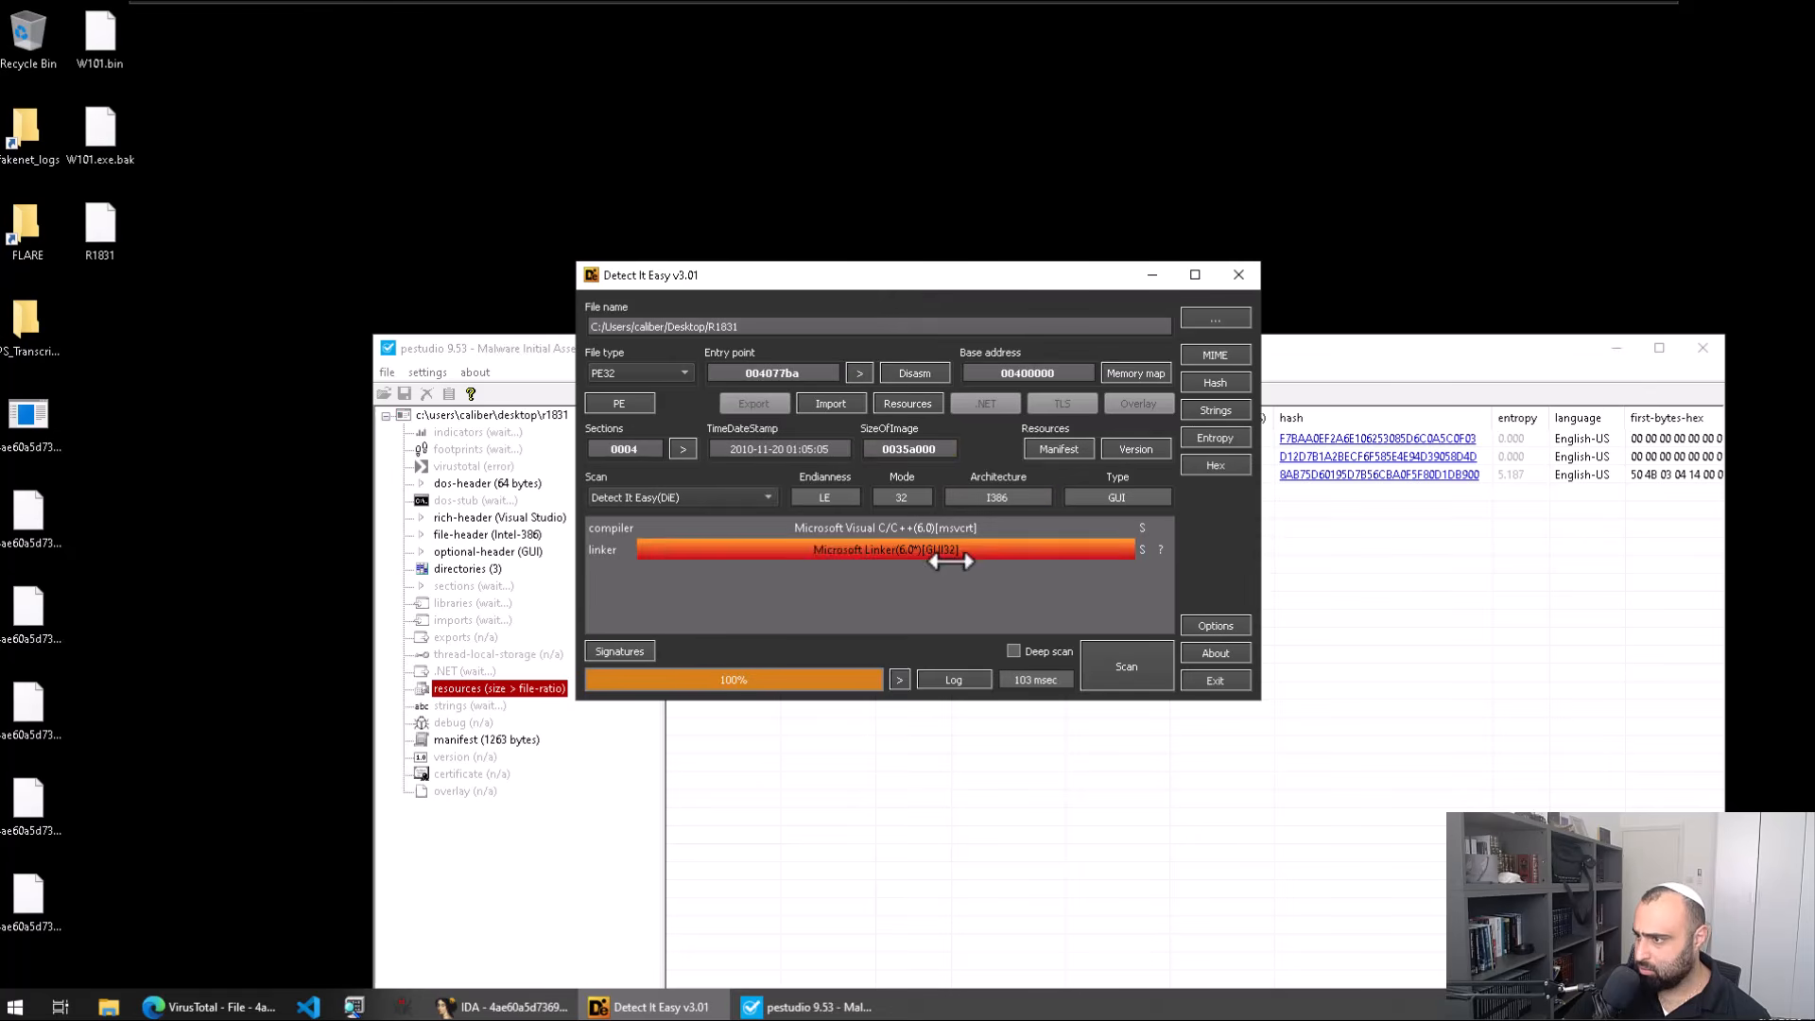
Step: Inspect the .rsrc section's entropy in Detect It Easy's entropy breakdown
click(1212, 430)
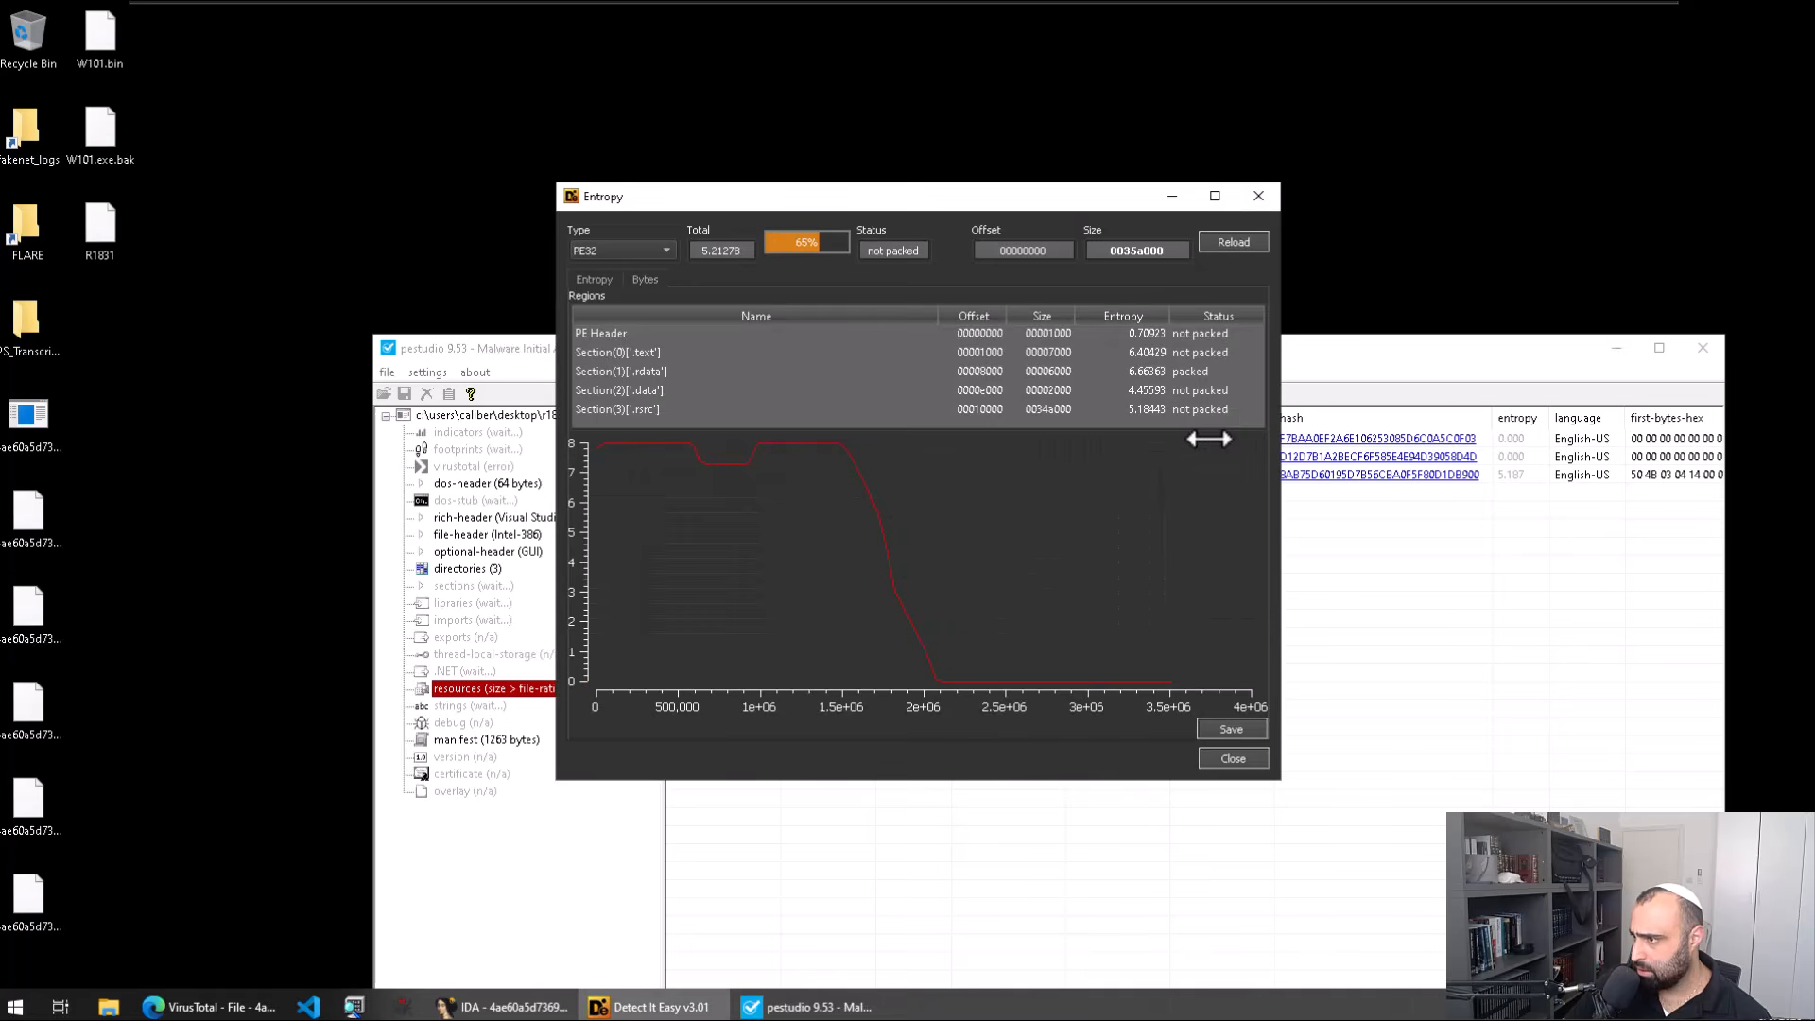
click(836, 407)
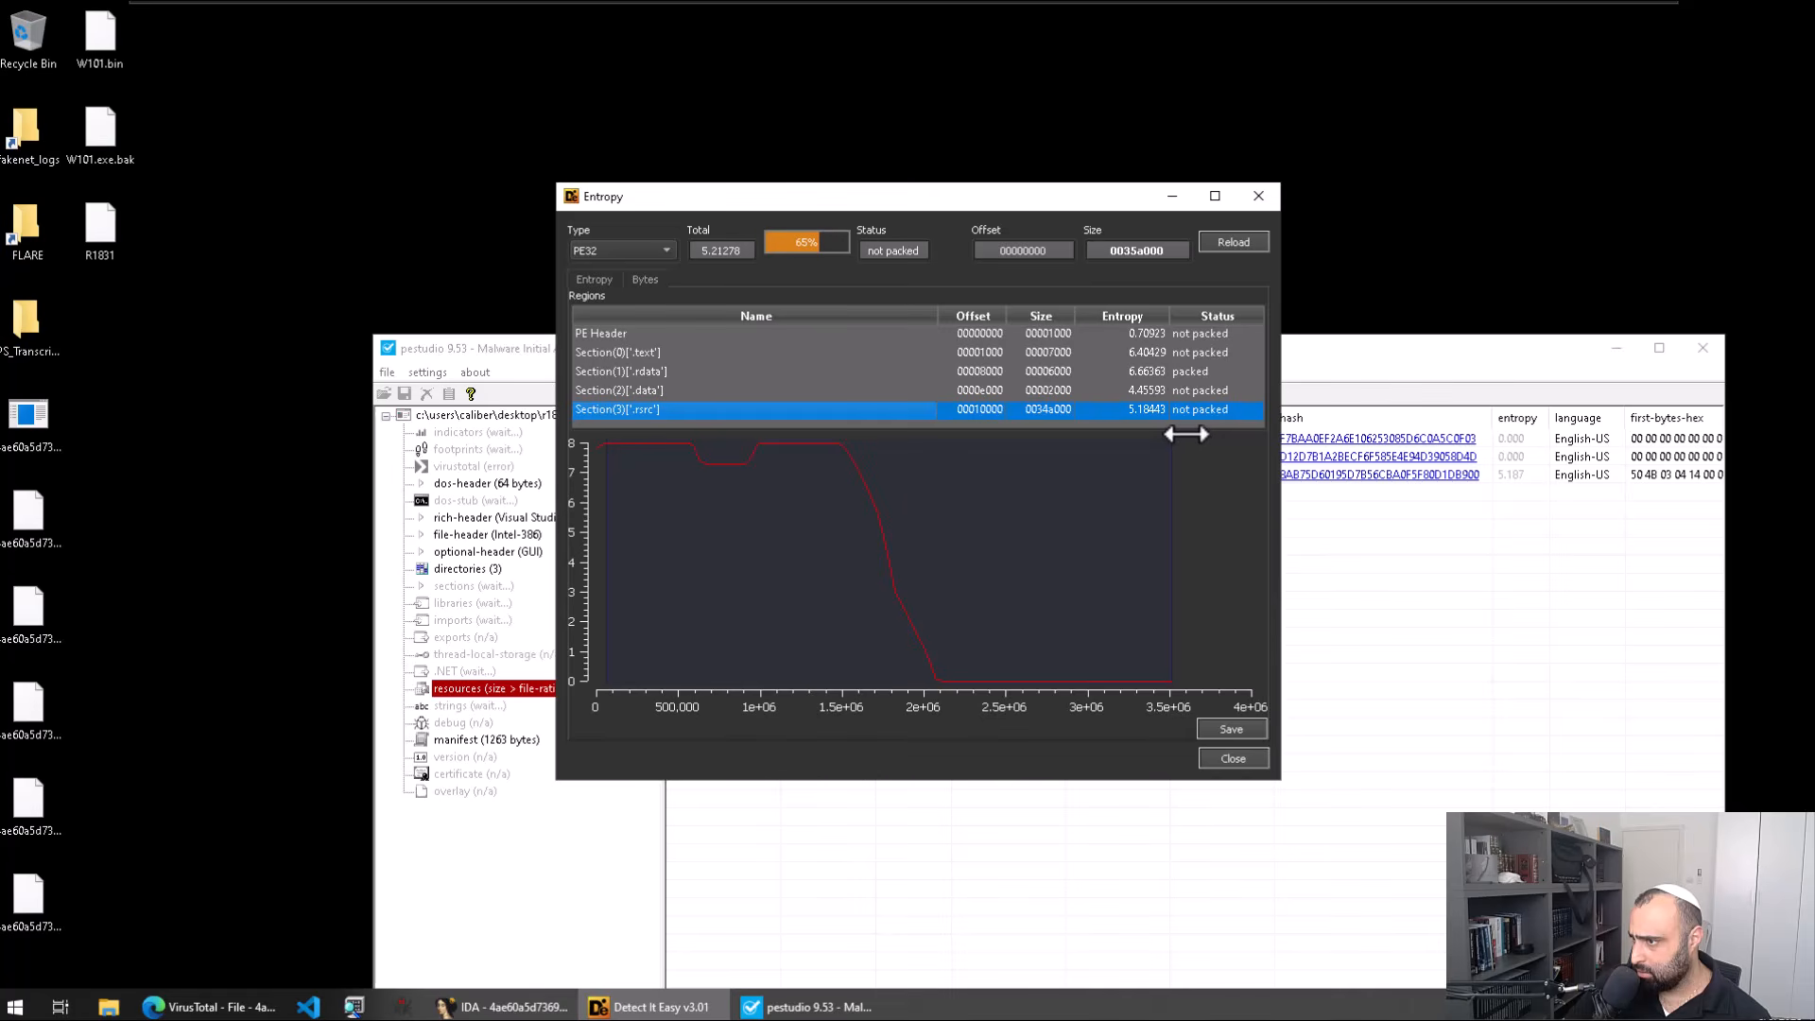
click(1240, 240)
click(1253, 201)
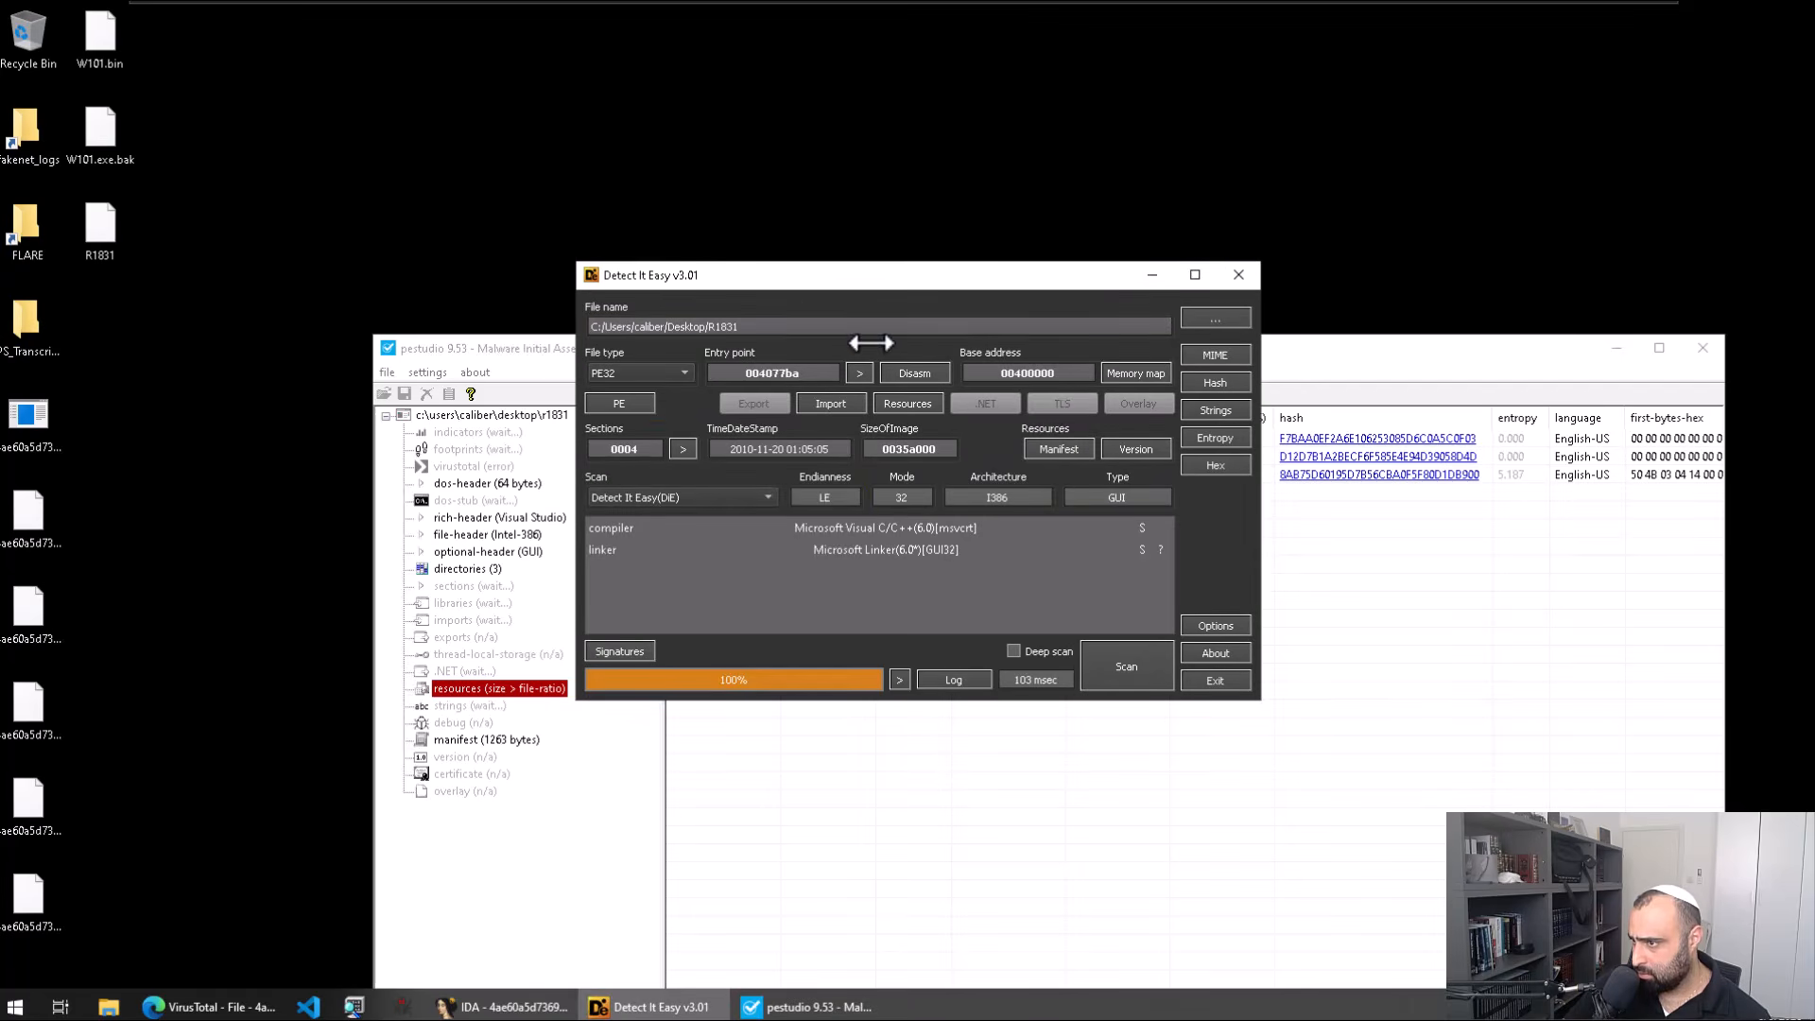
click(1409, 626)
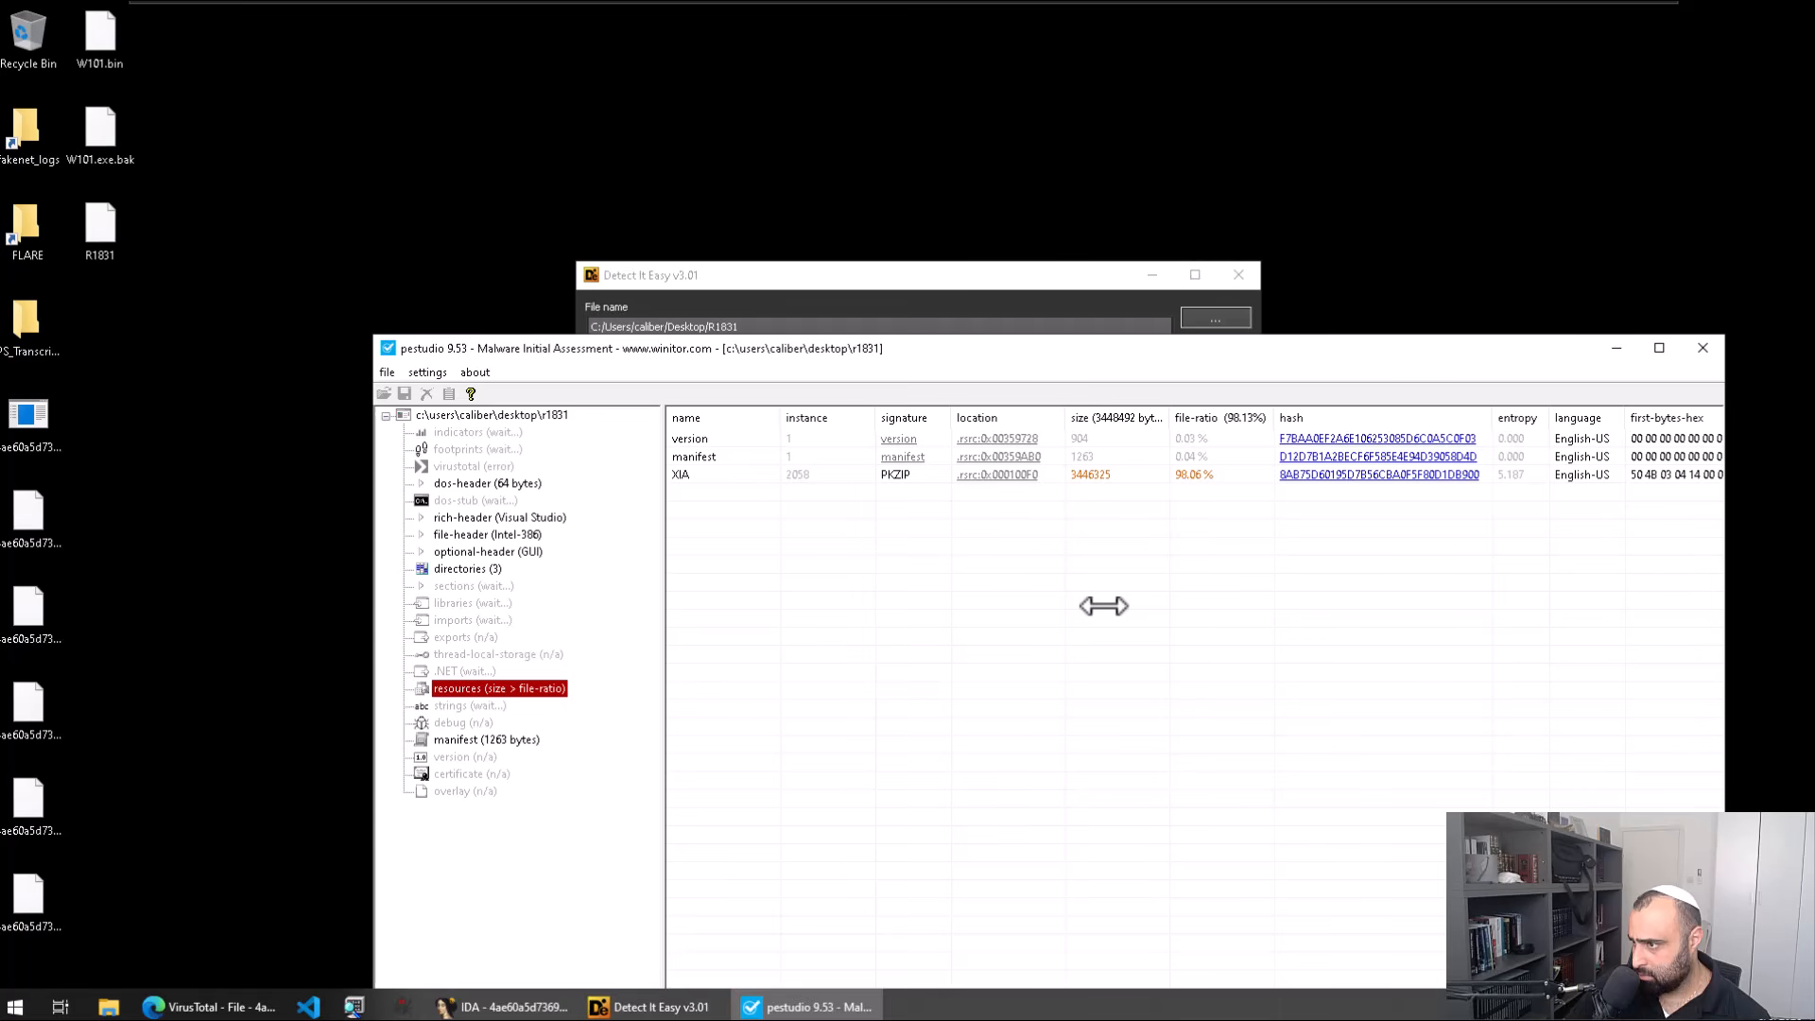
click(998, 308)
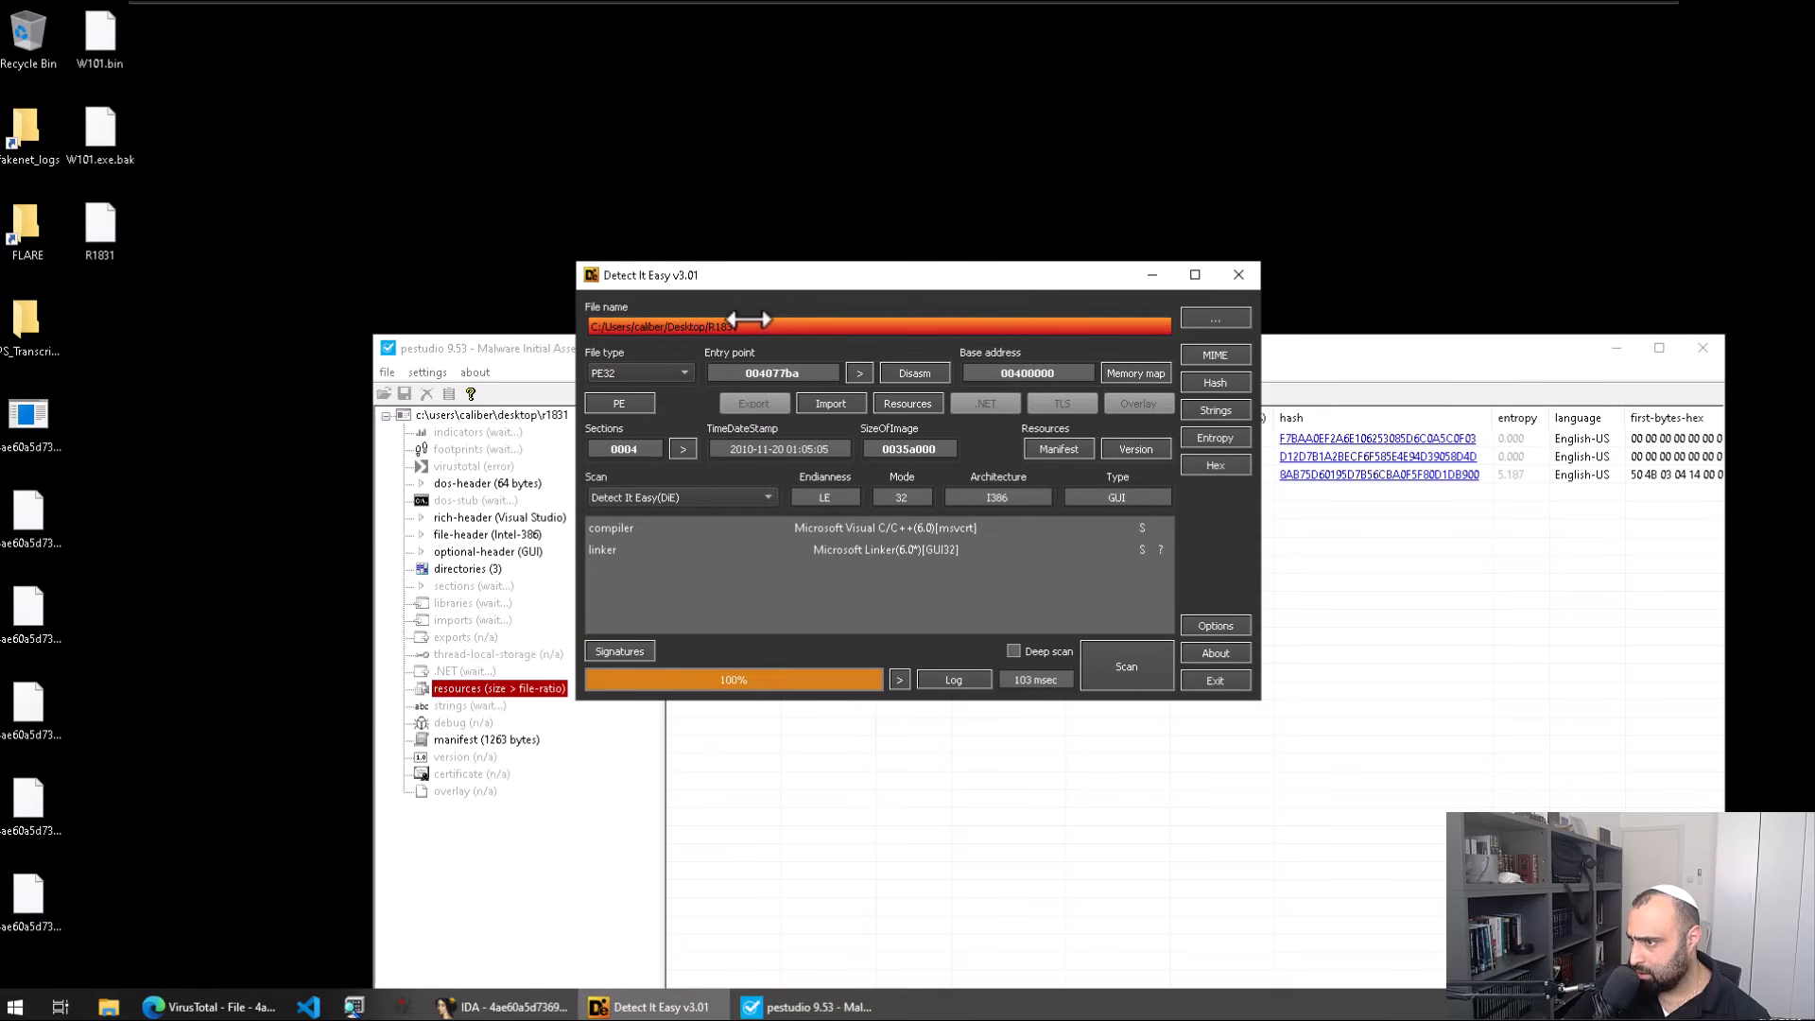
click(1219, 439)
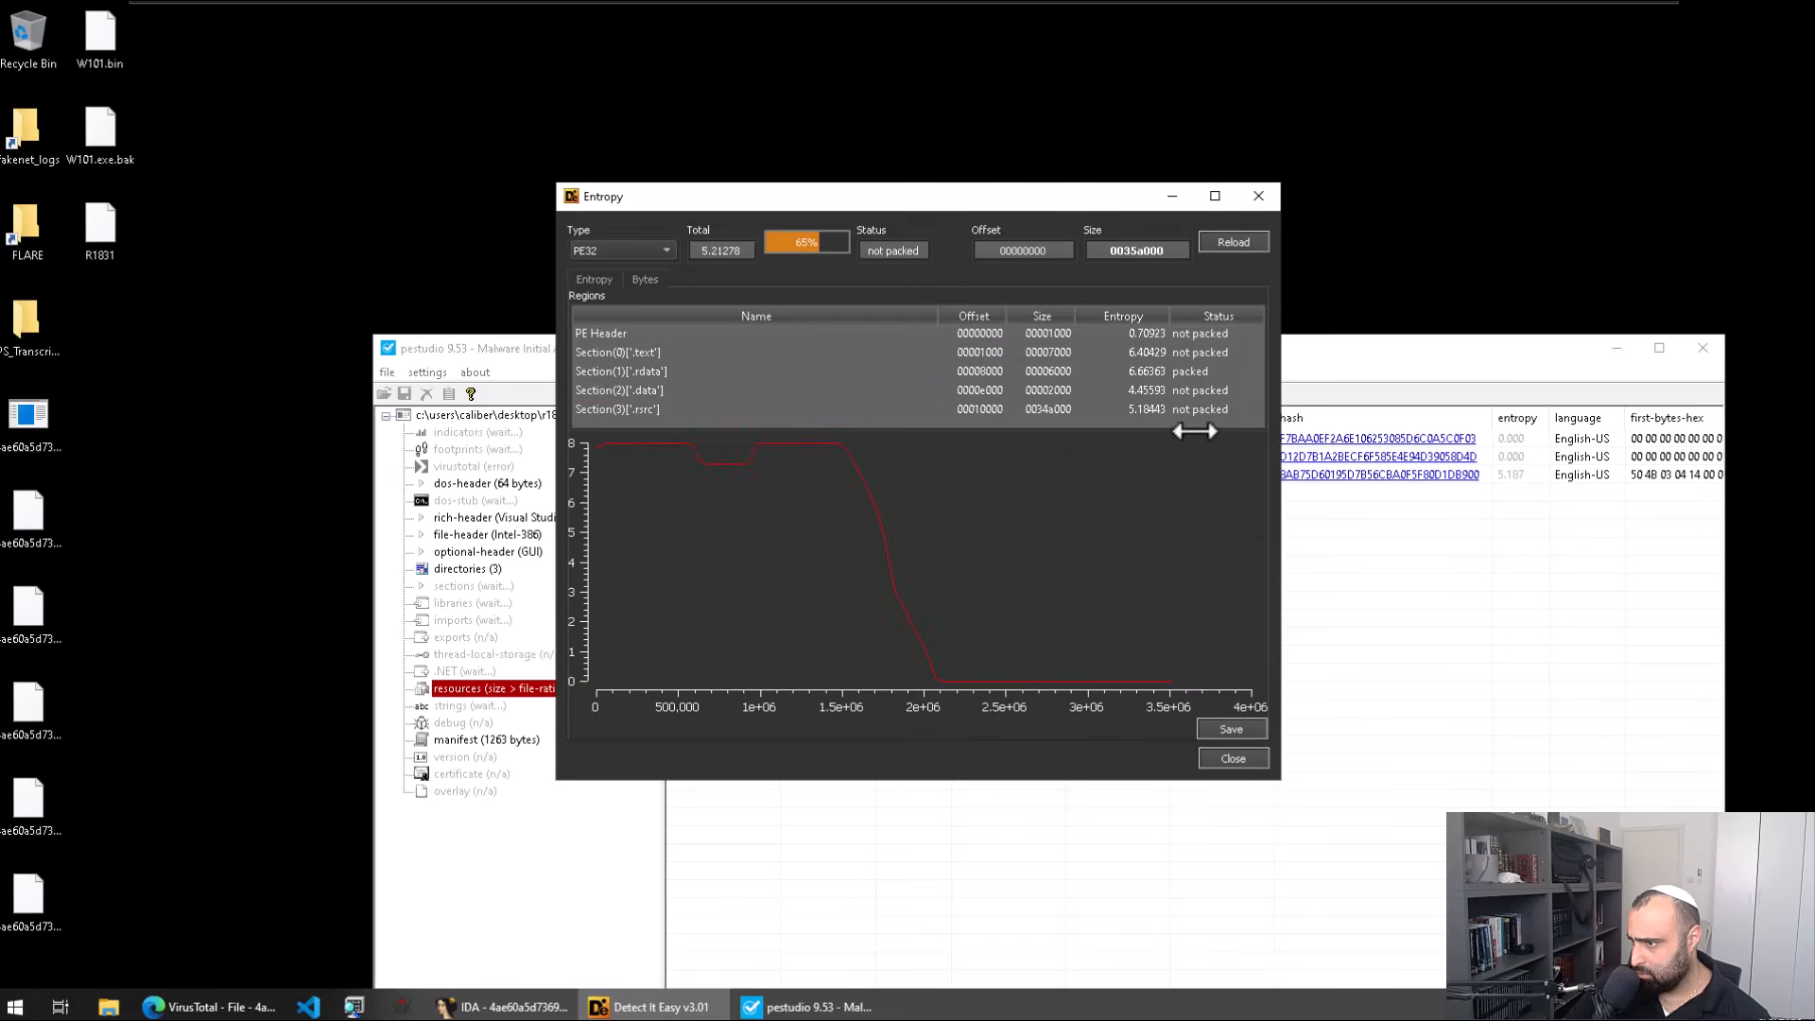
click(811, 409)
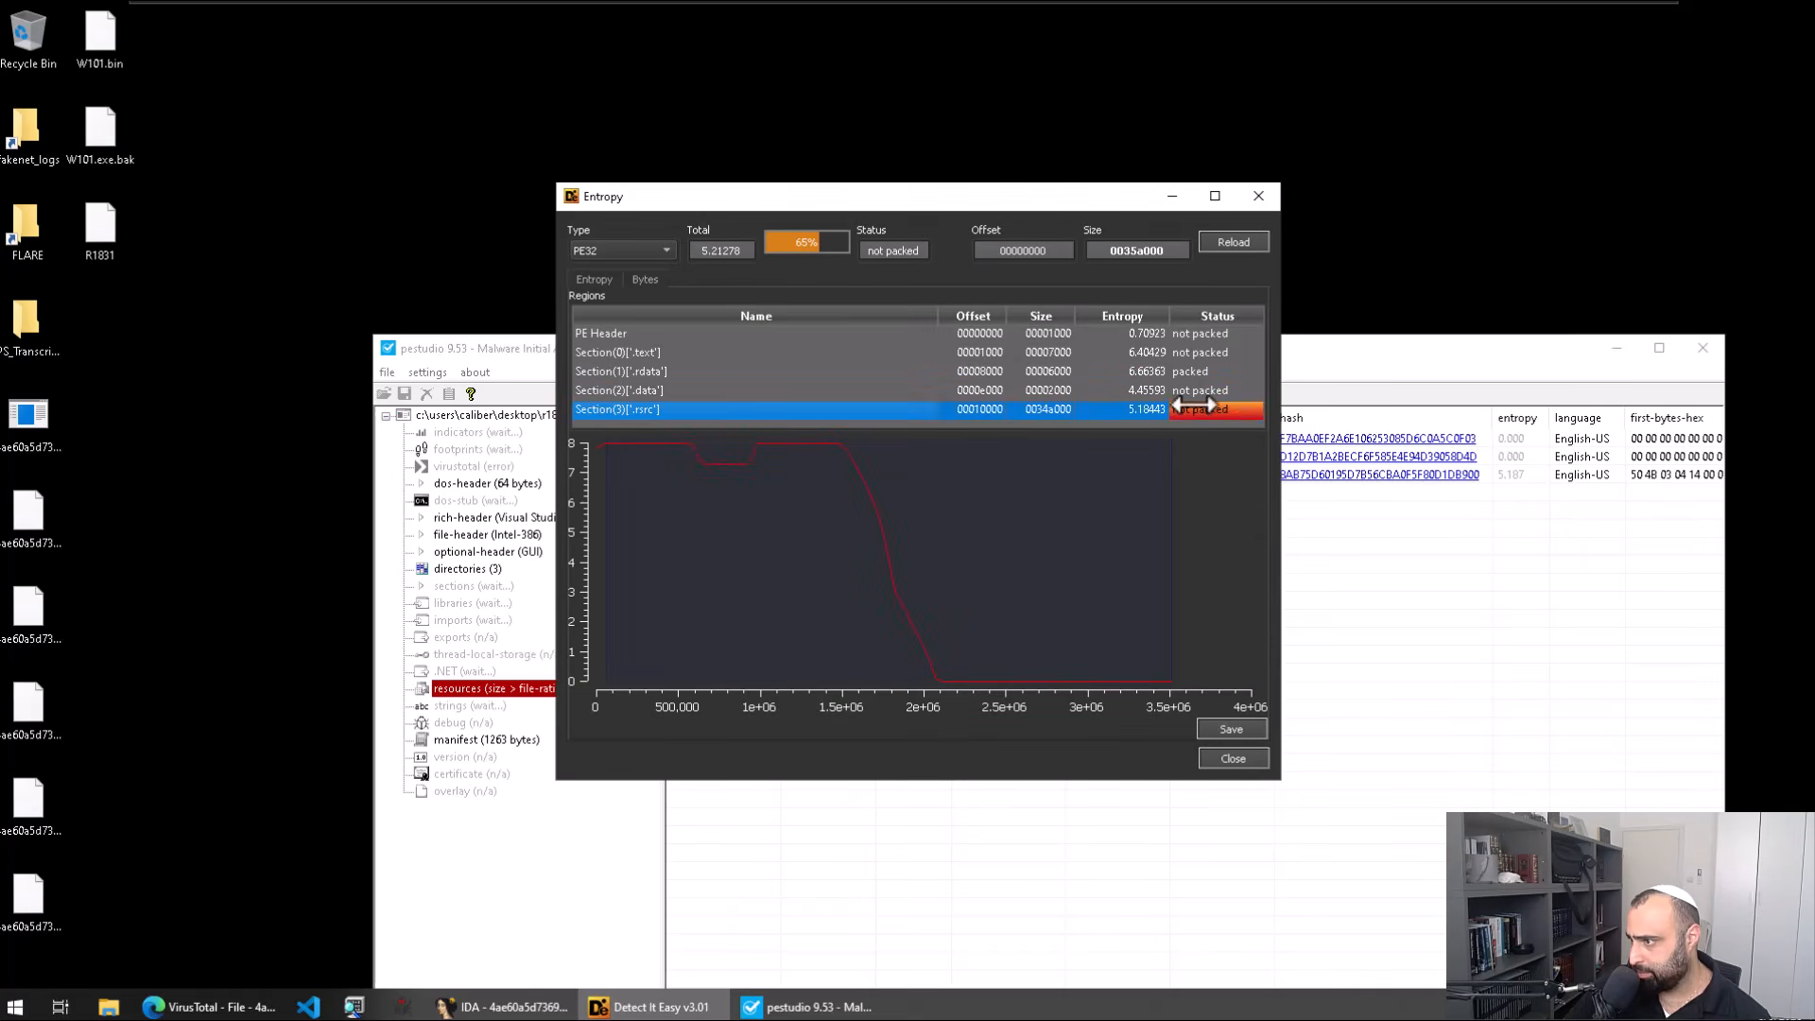
Step: Compare it with pestudio's XIA resource (3446325 bytes, entropy 5.187), then close Detect It Easy
click(1406, 594)
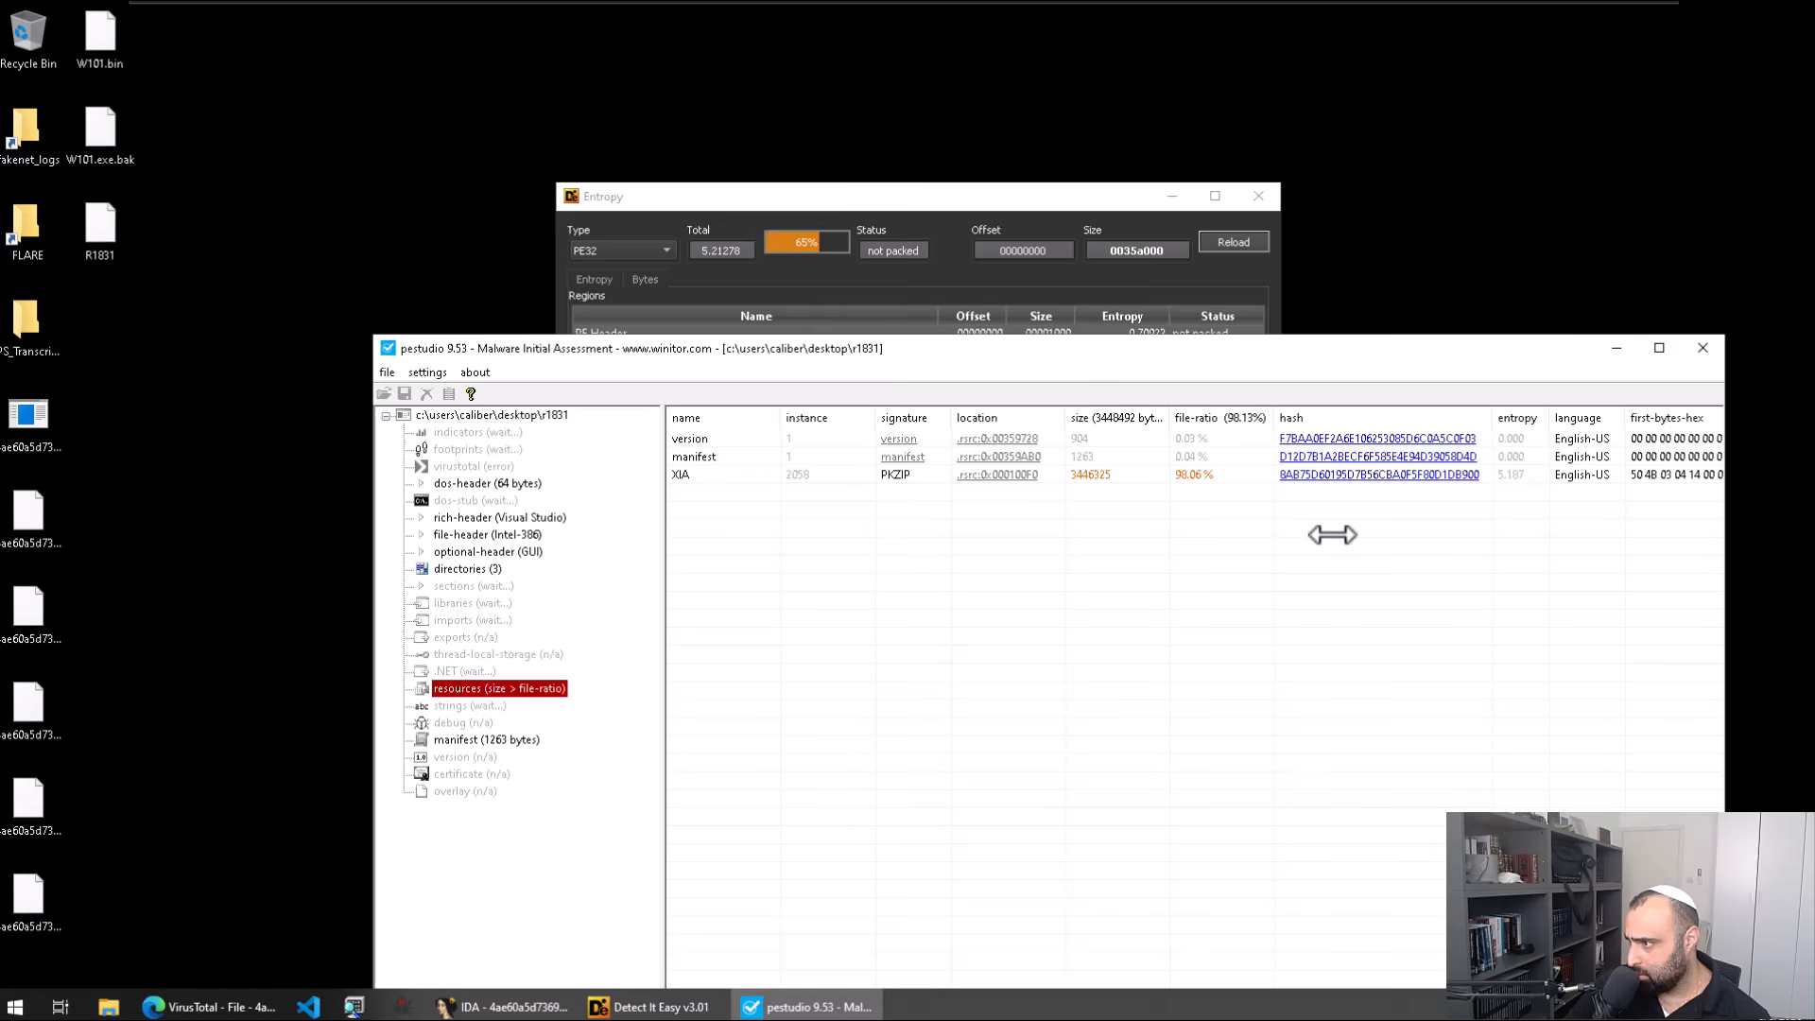
click(1527, 476)
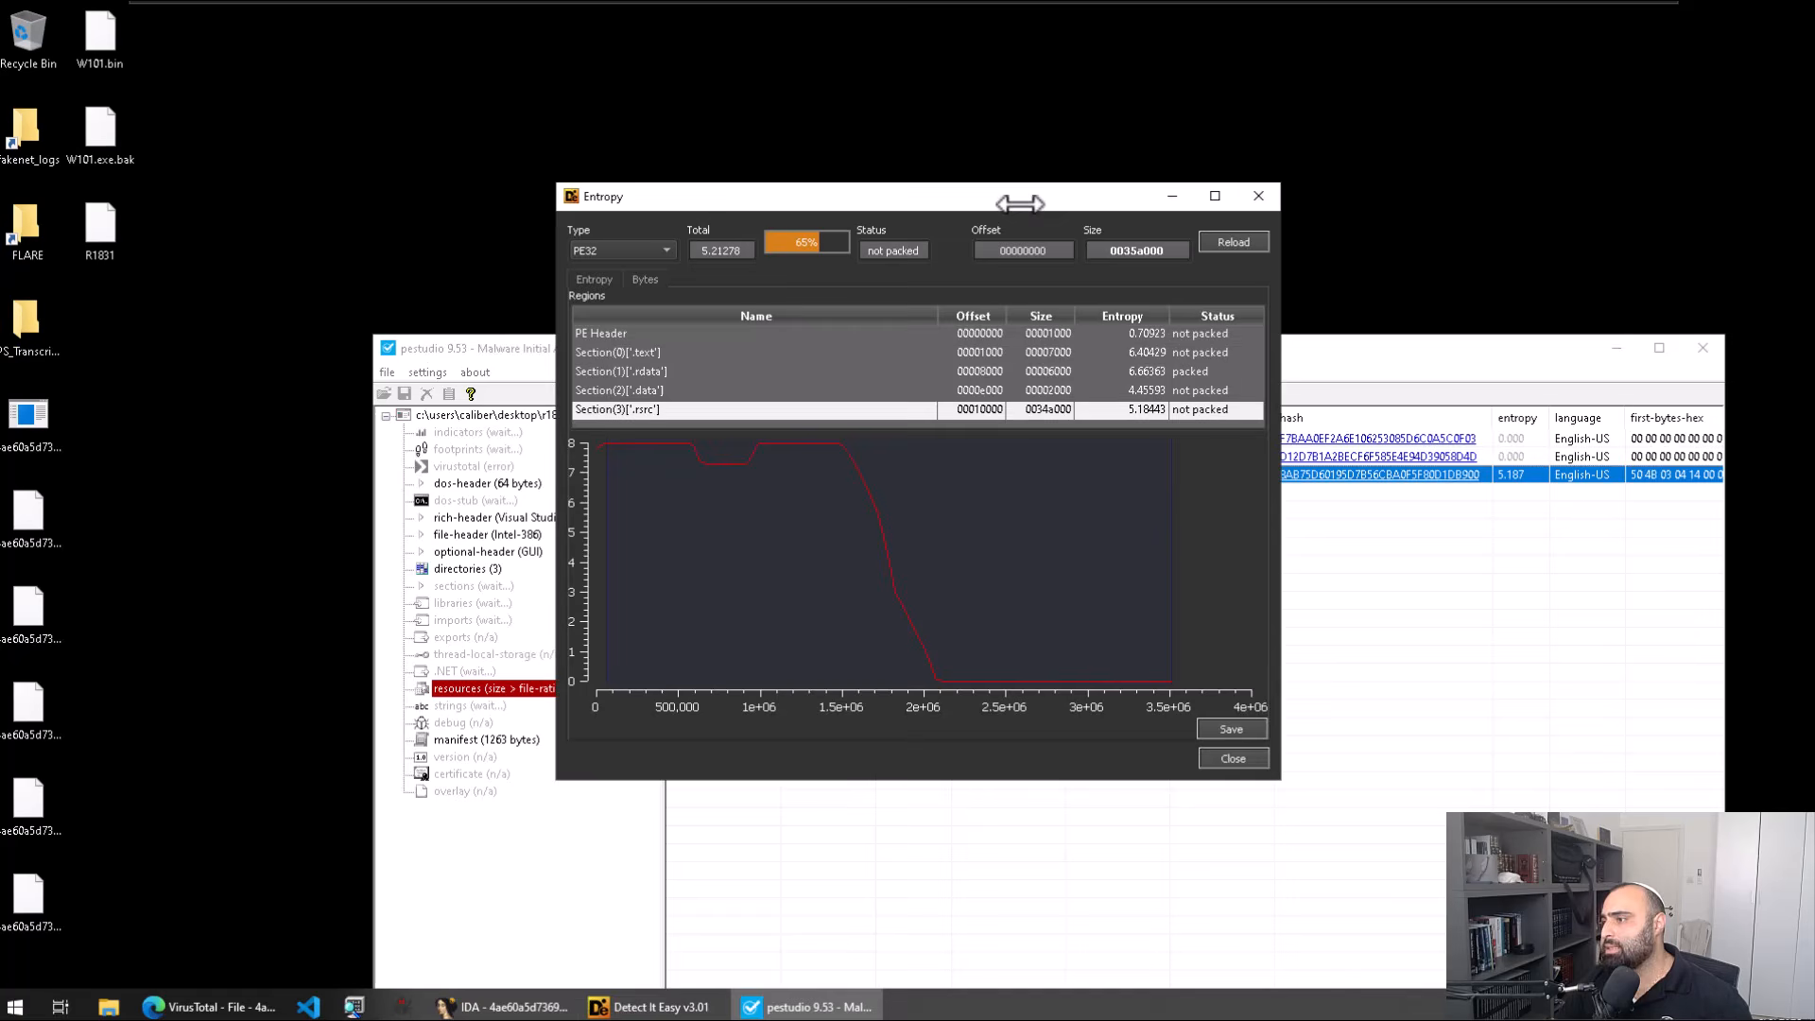
click(1019, 202)
drag(1005, 203, 953, 120)
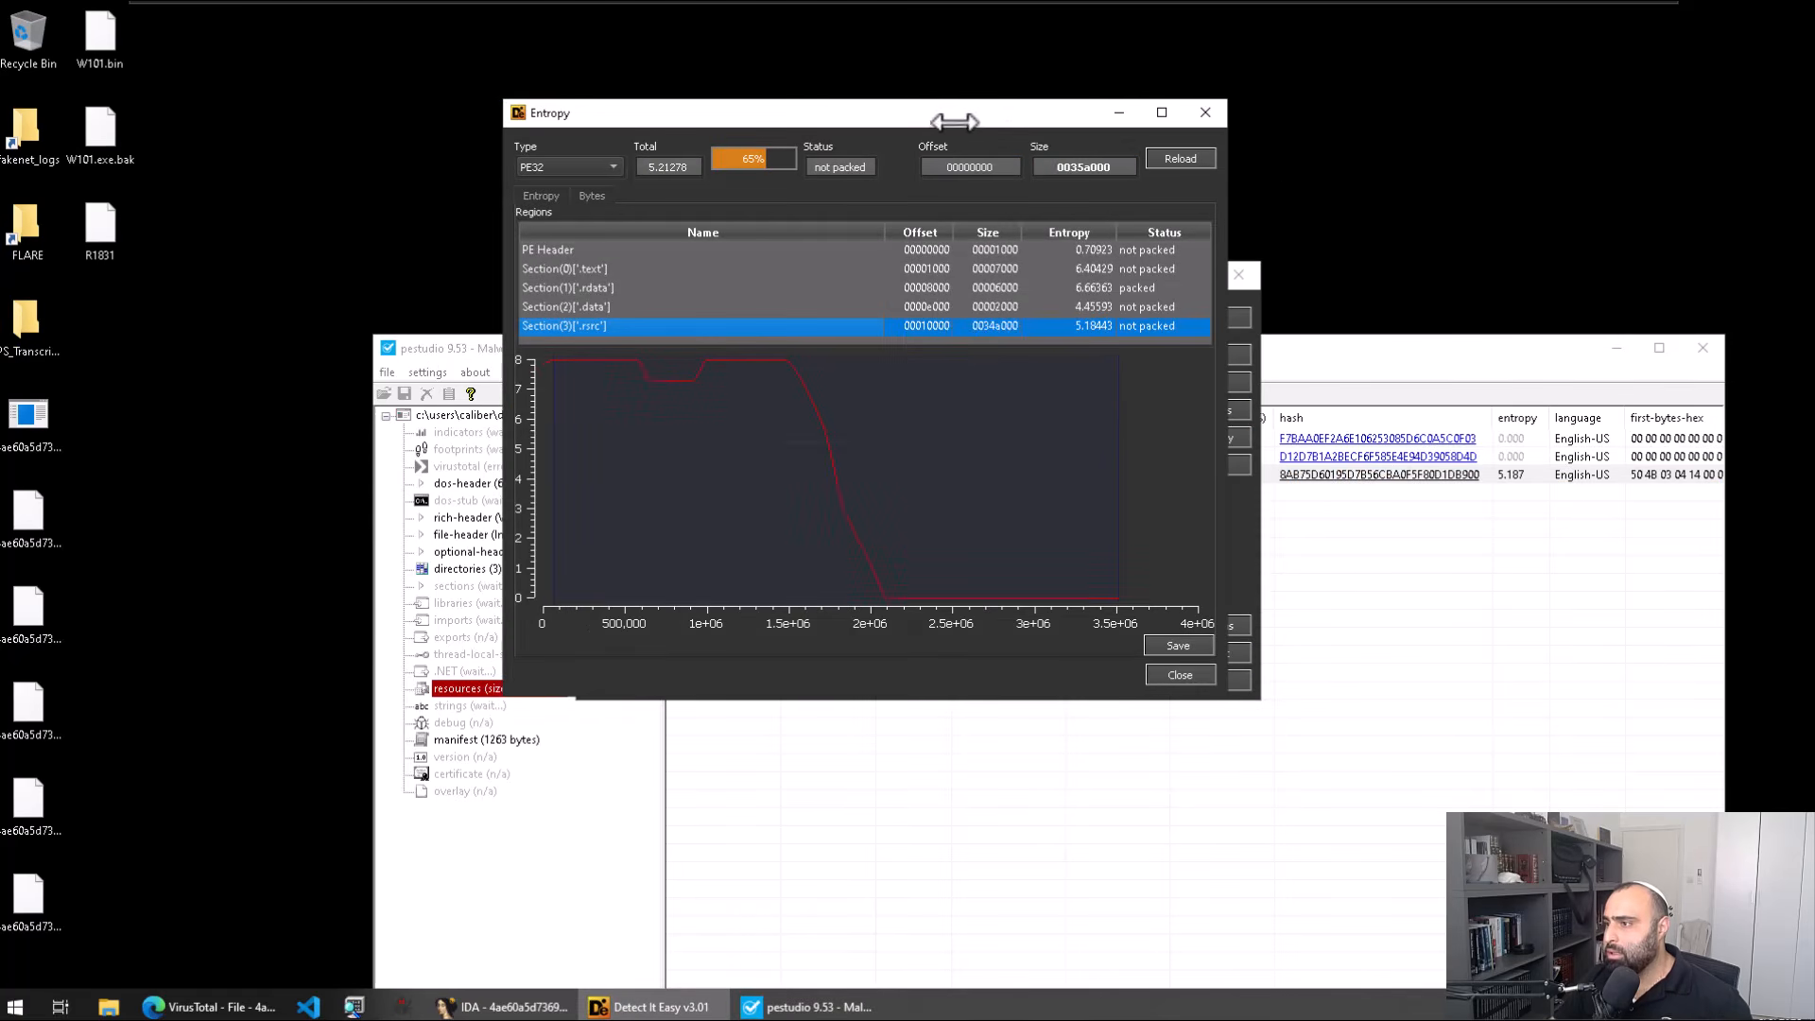
click(1397, 341)
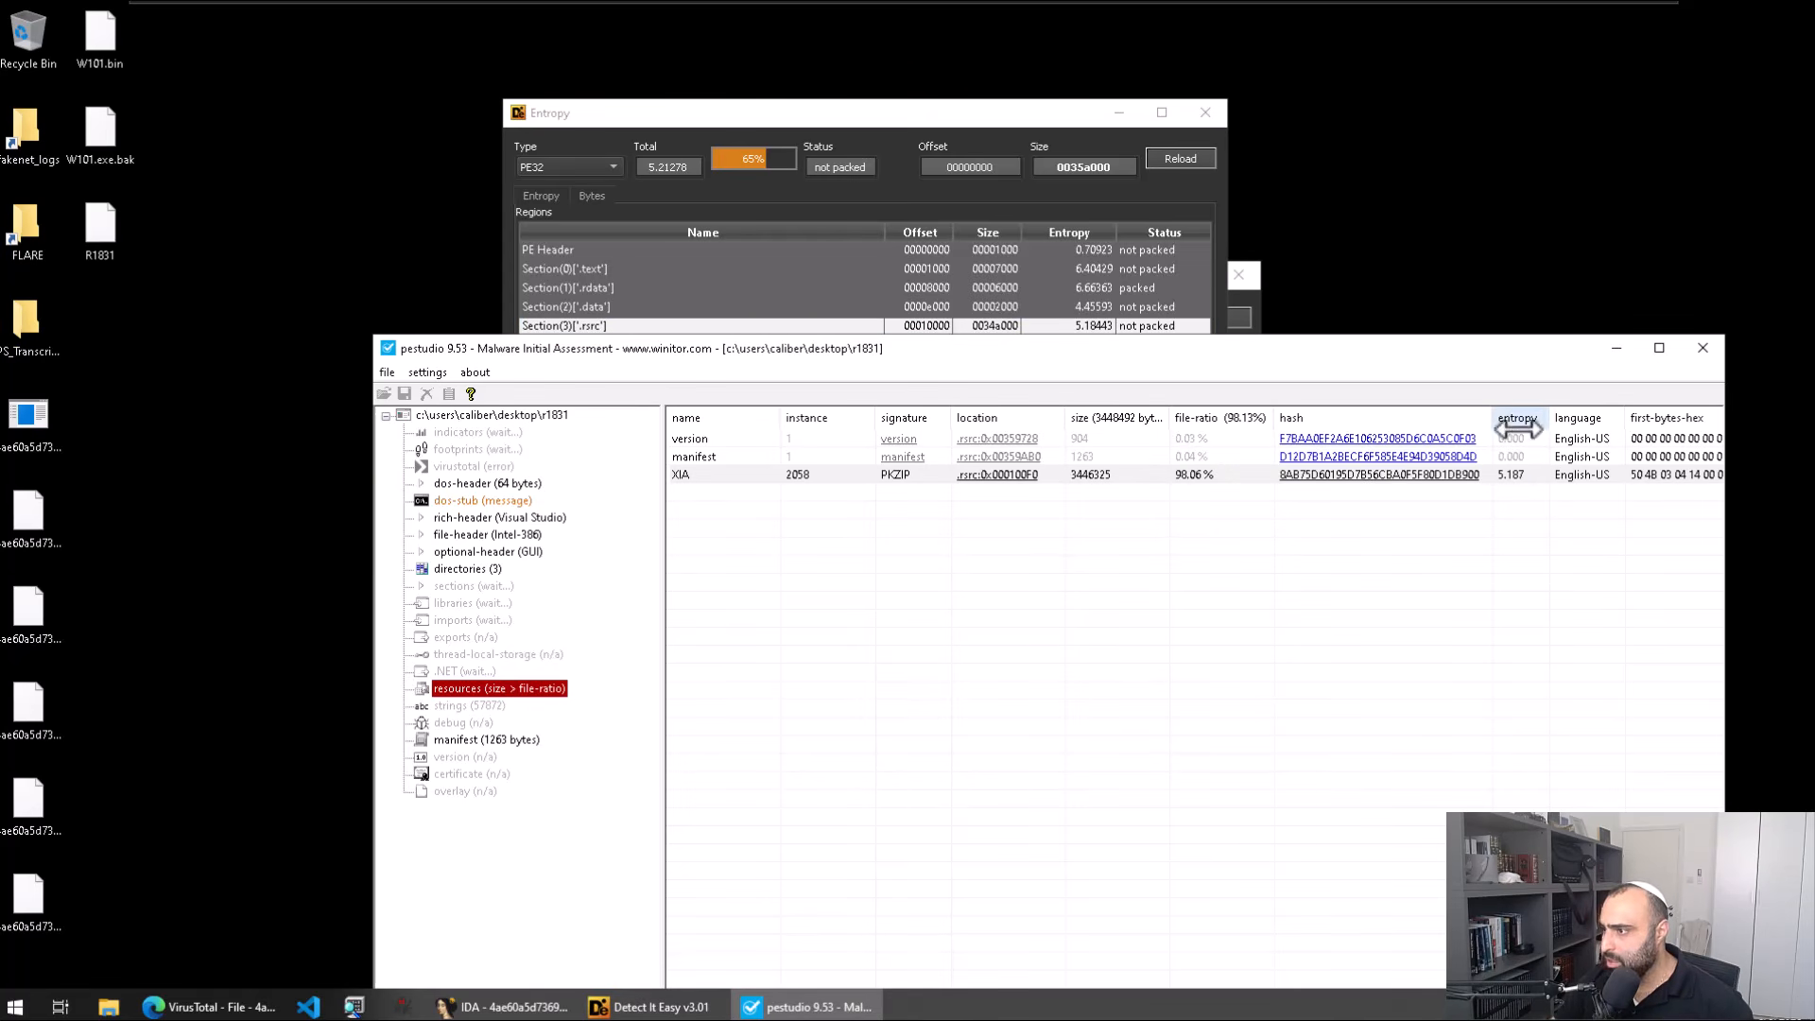
click(1202, 474)
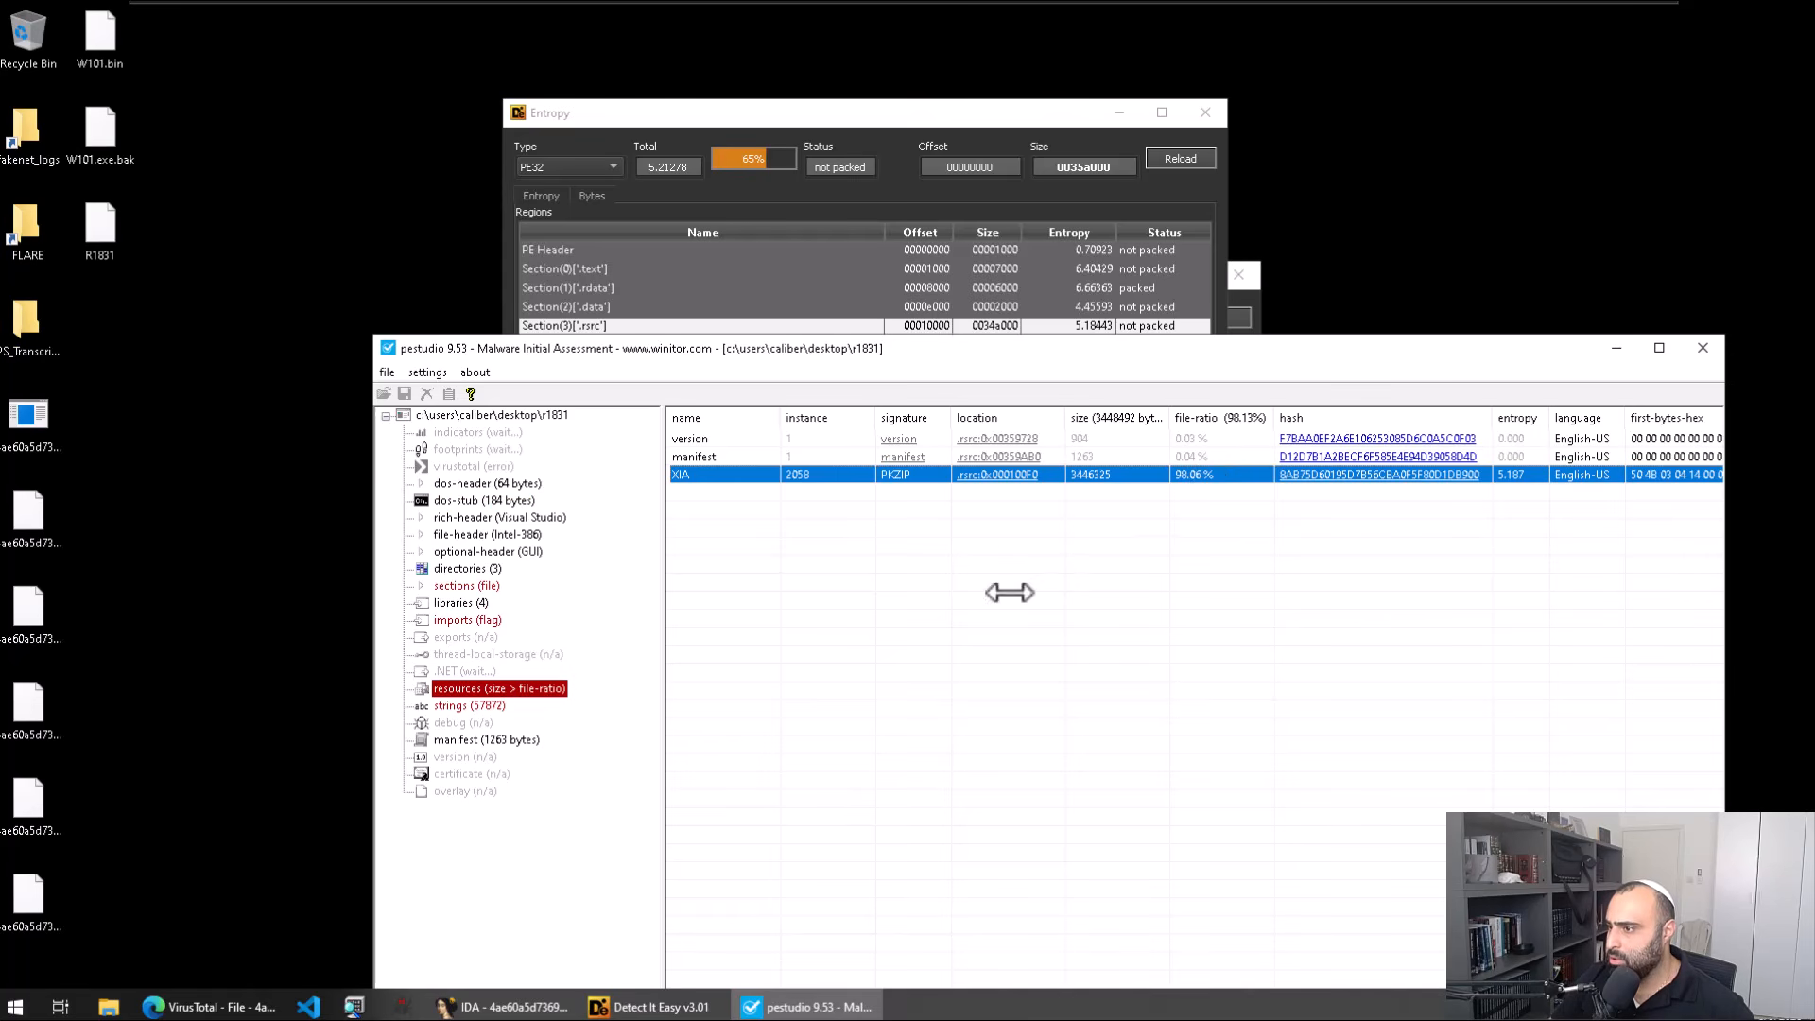
click(1193, 121)
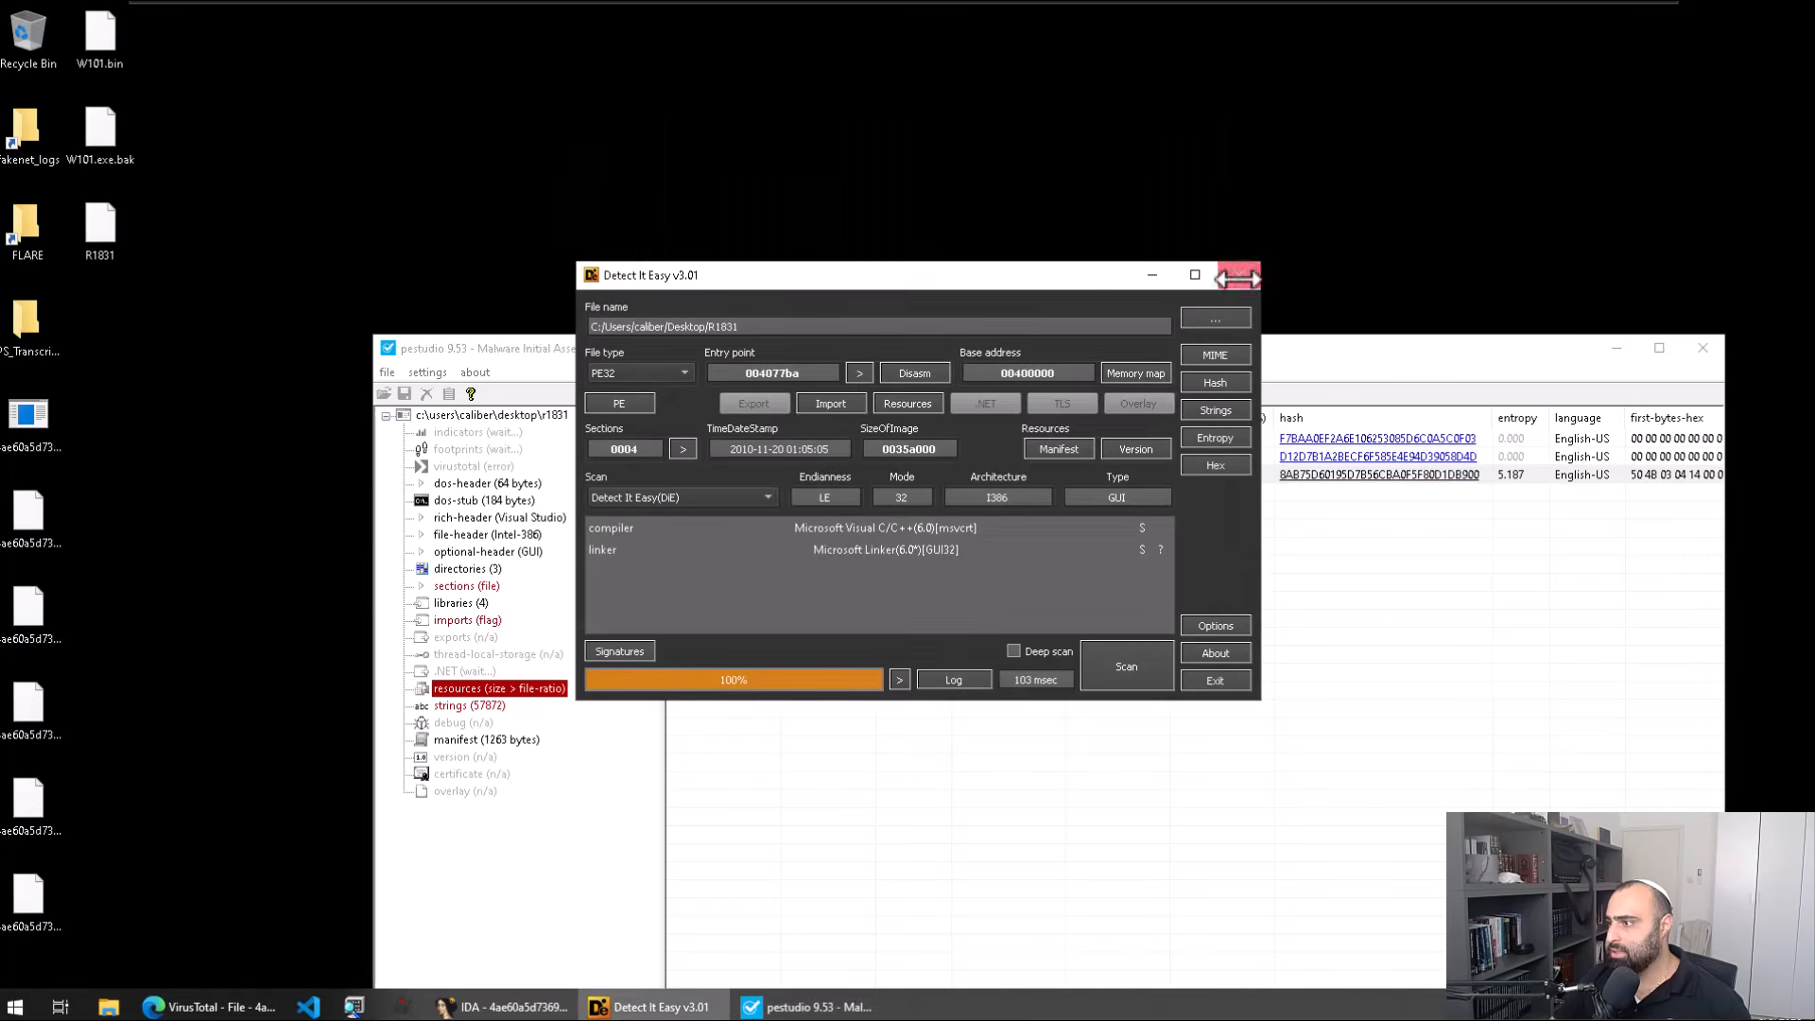
click(1238, 276)
click(1139, 476)
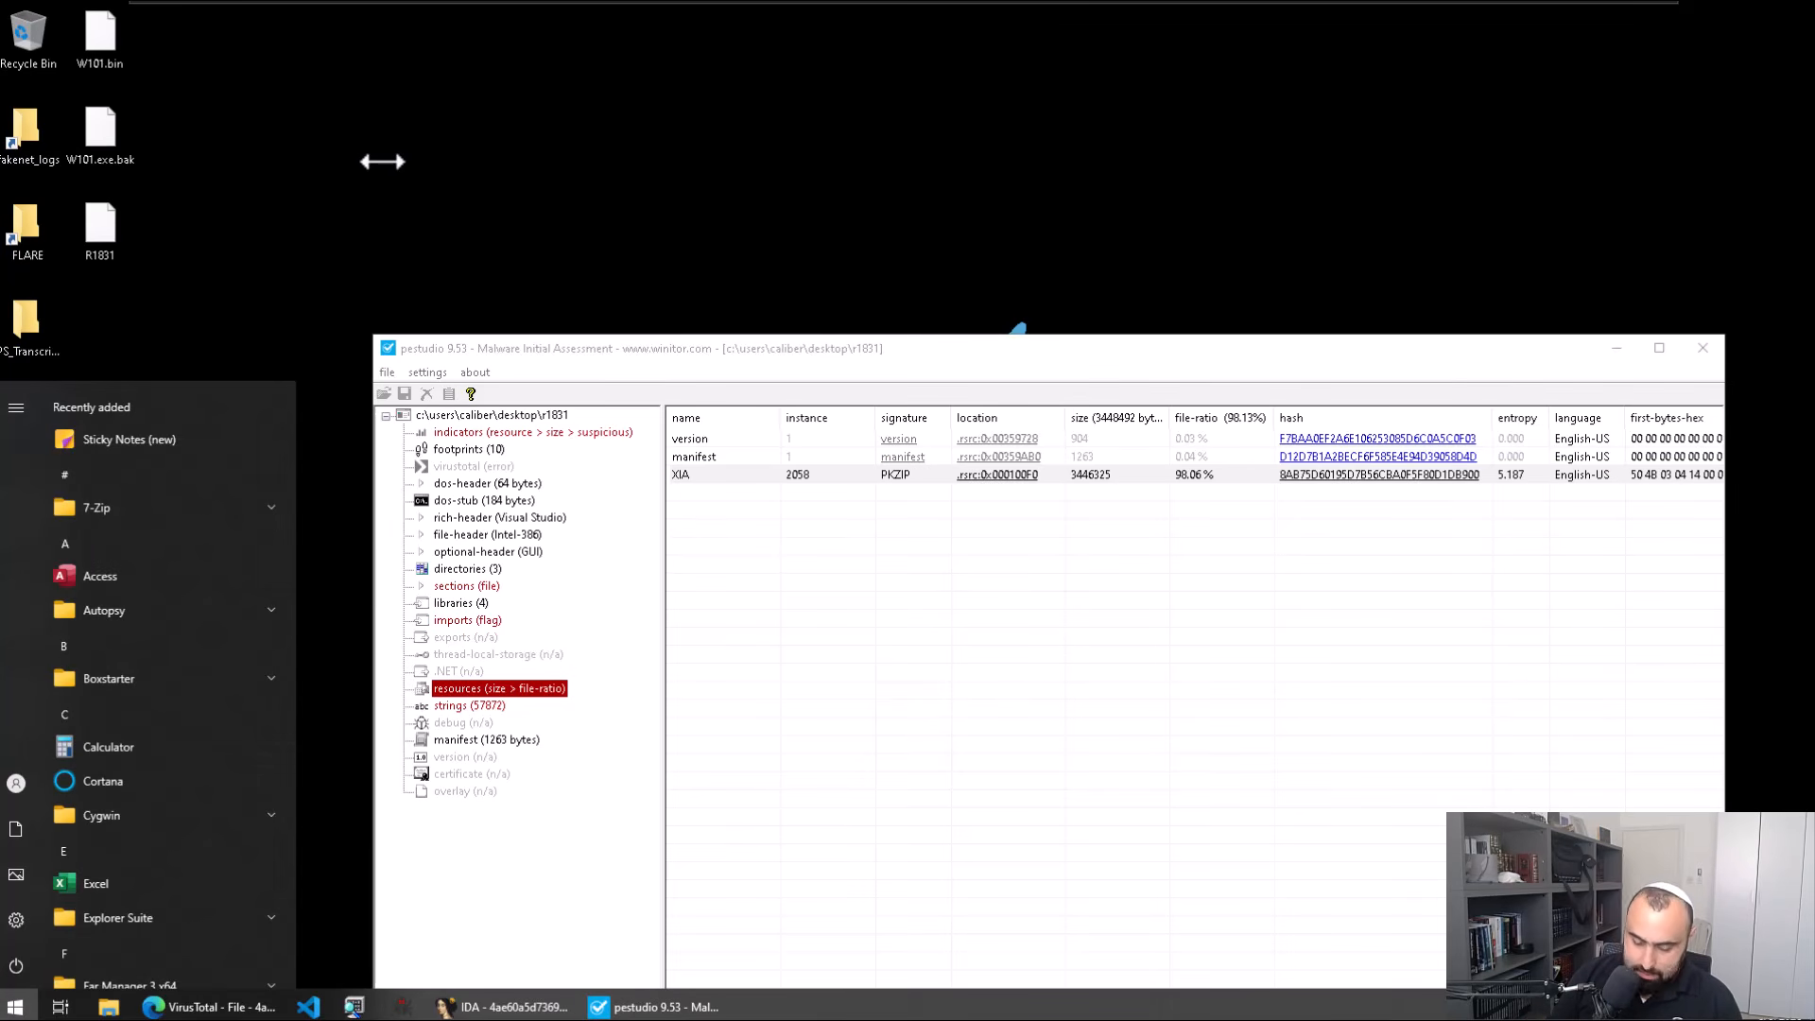
Step: Launch Resource Hacker, load R1831 and select the XIA 2058:1033 resource
text(resource)
key(Return)
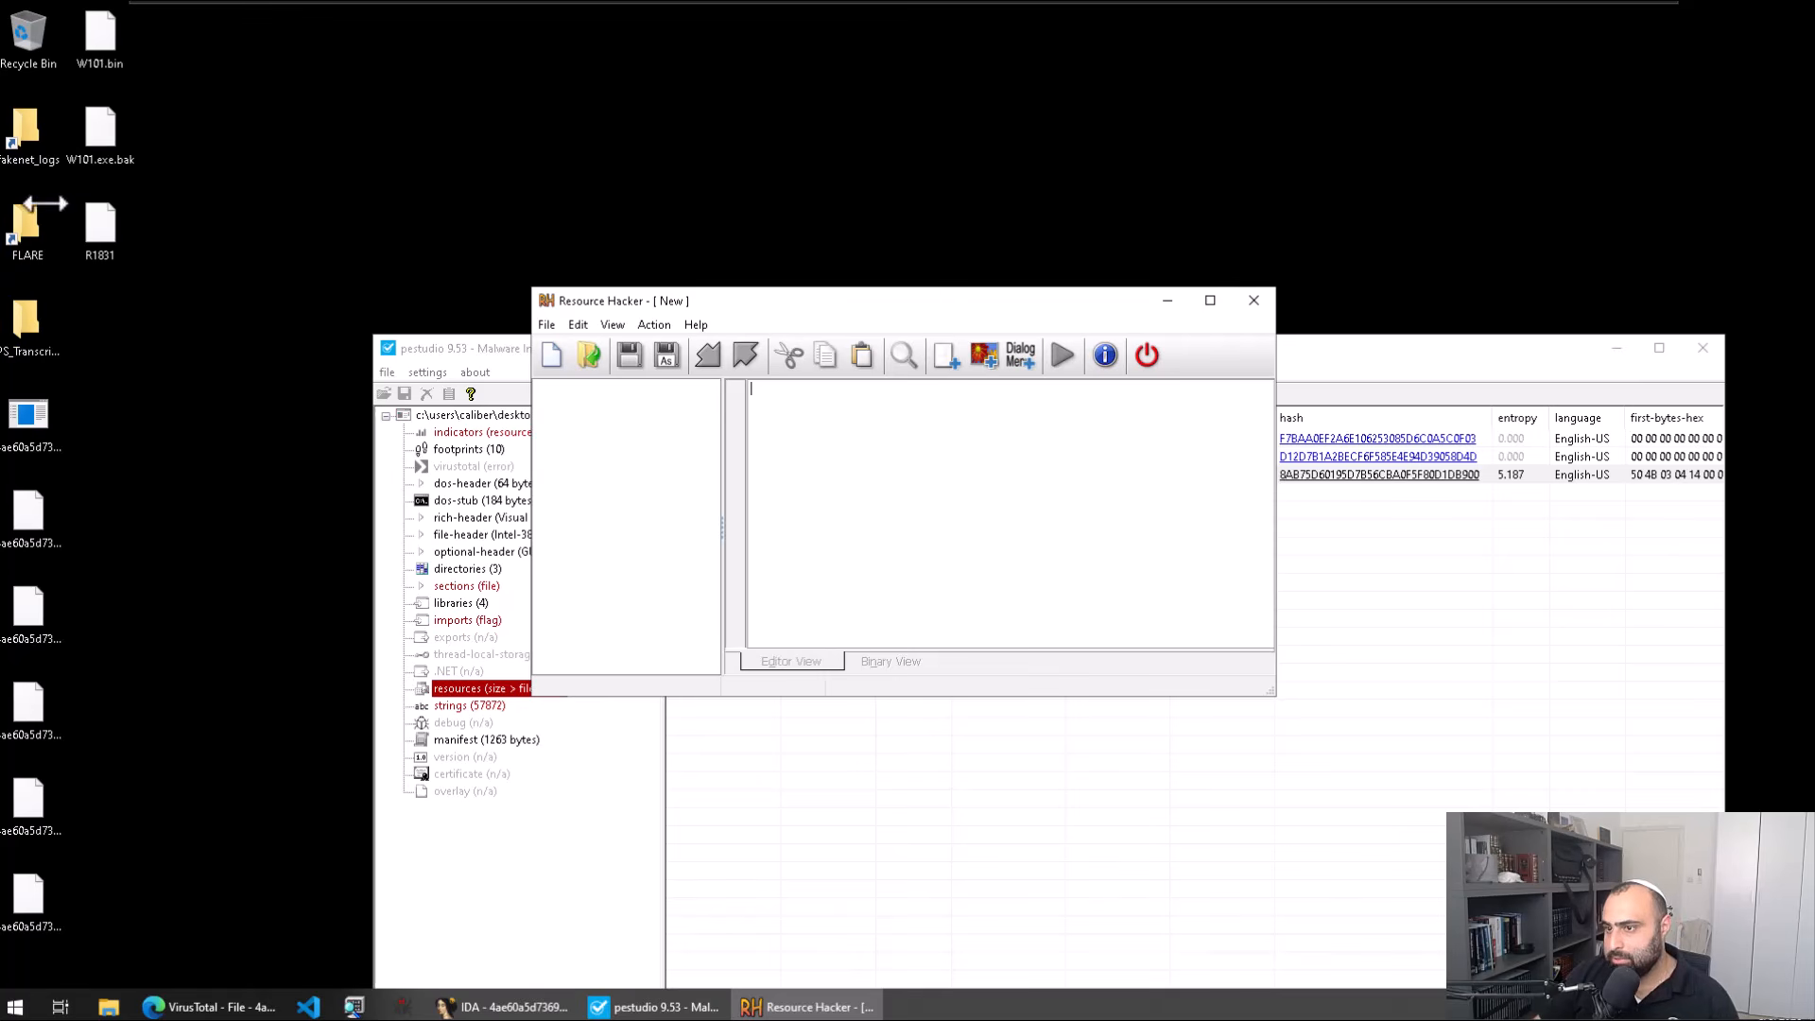
drag(101, 235, 973, 491)
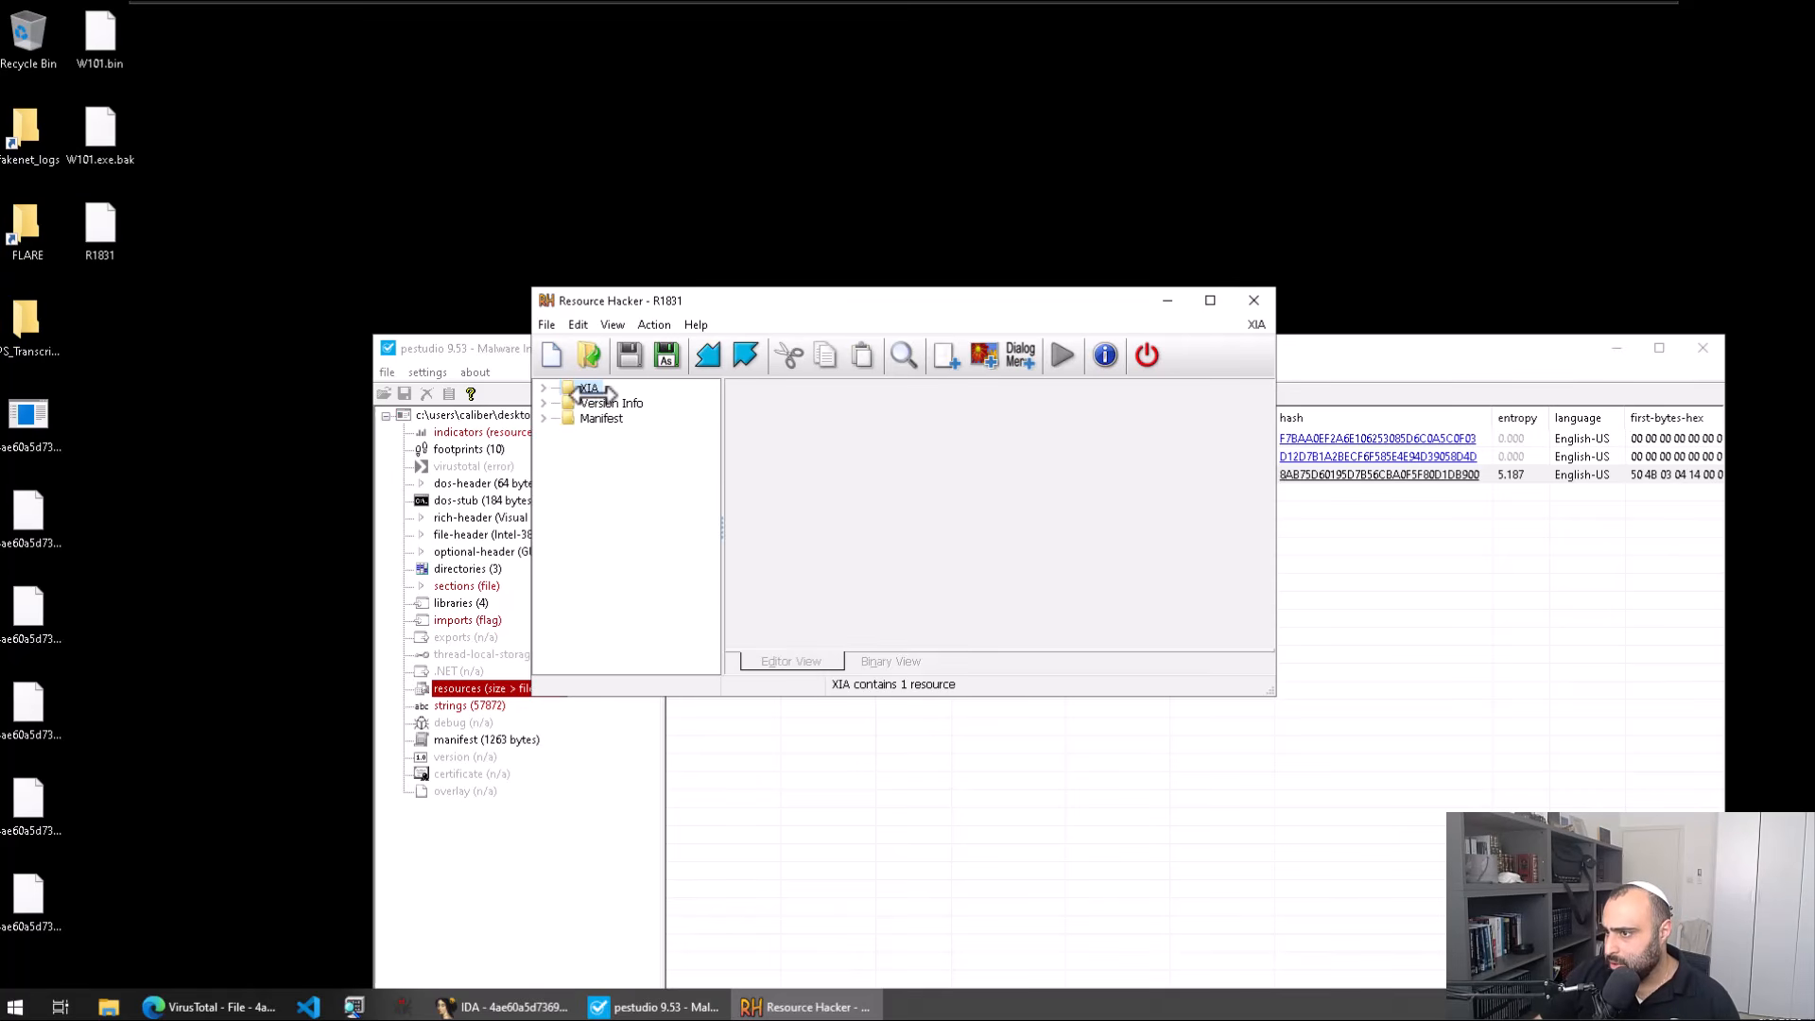
click(636, 402)
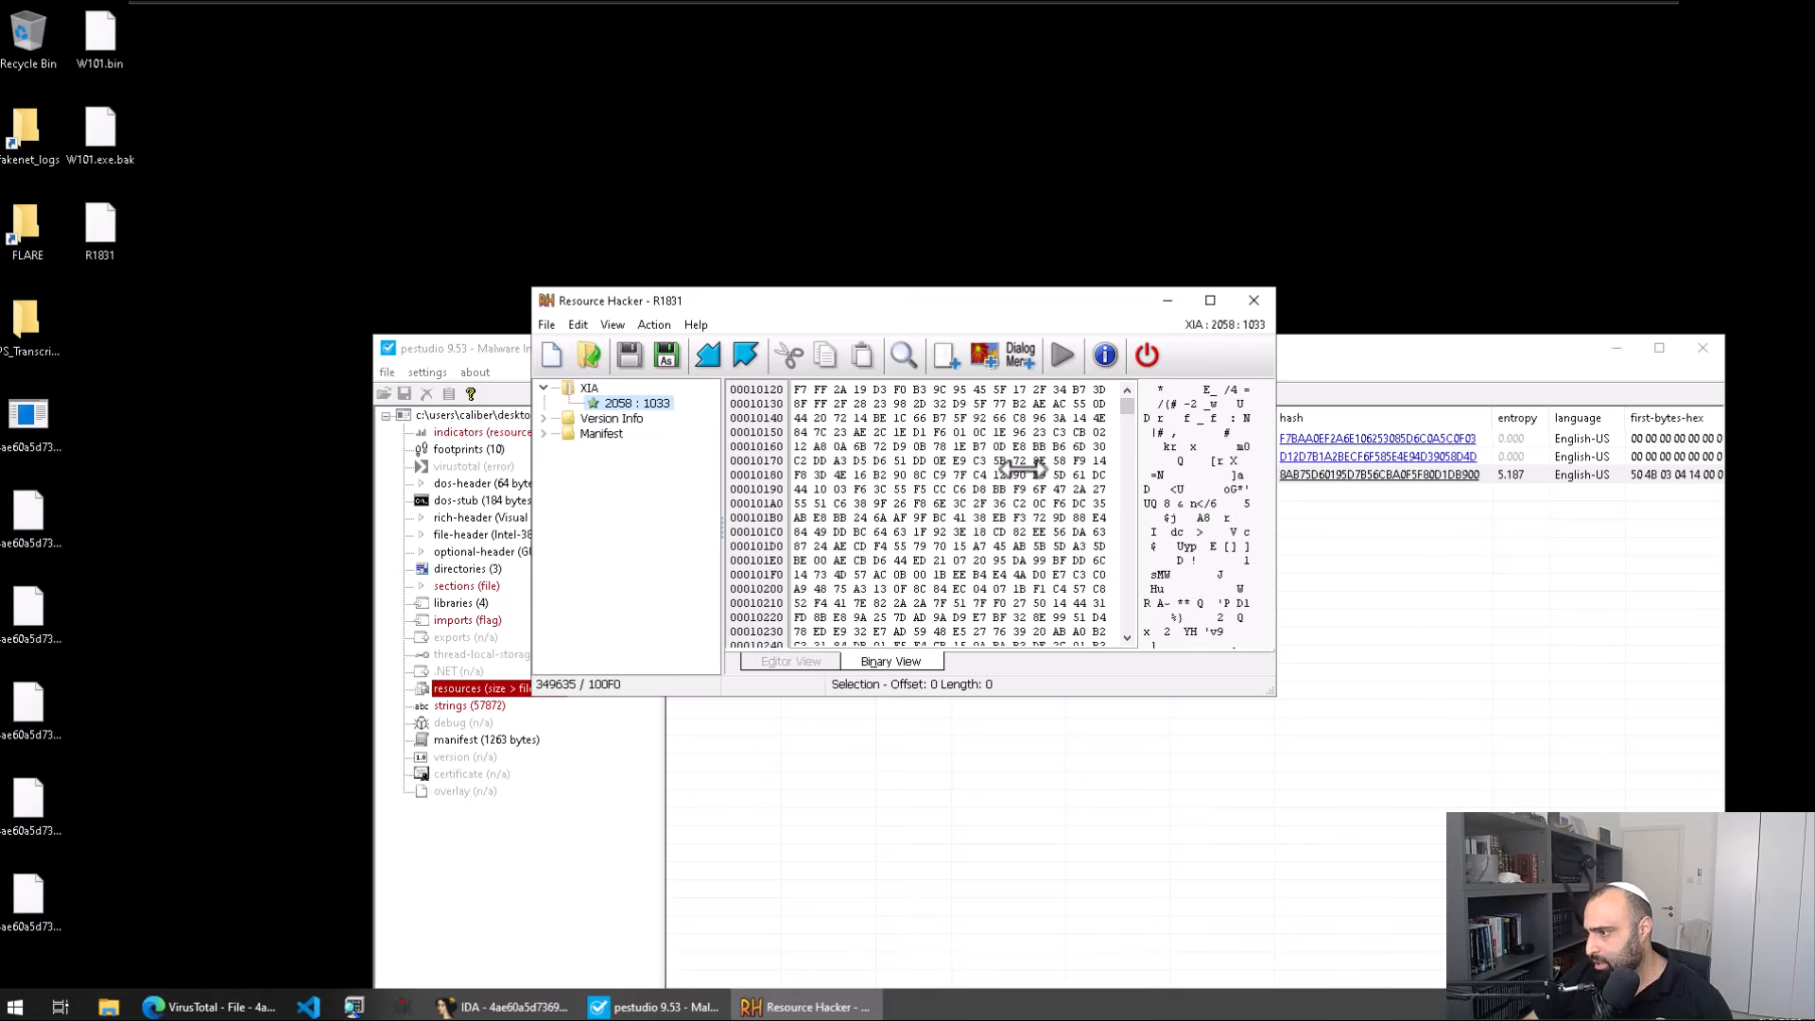
Step: Scroll through the resource's raw hex bytes, then close Resource Hacker
scroll(1029, 470, down, 7)
scroll(1029, 469, down, 20)
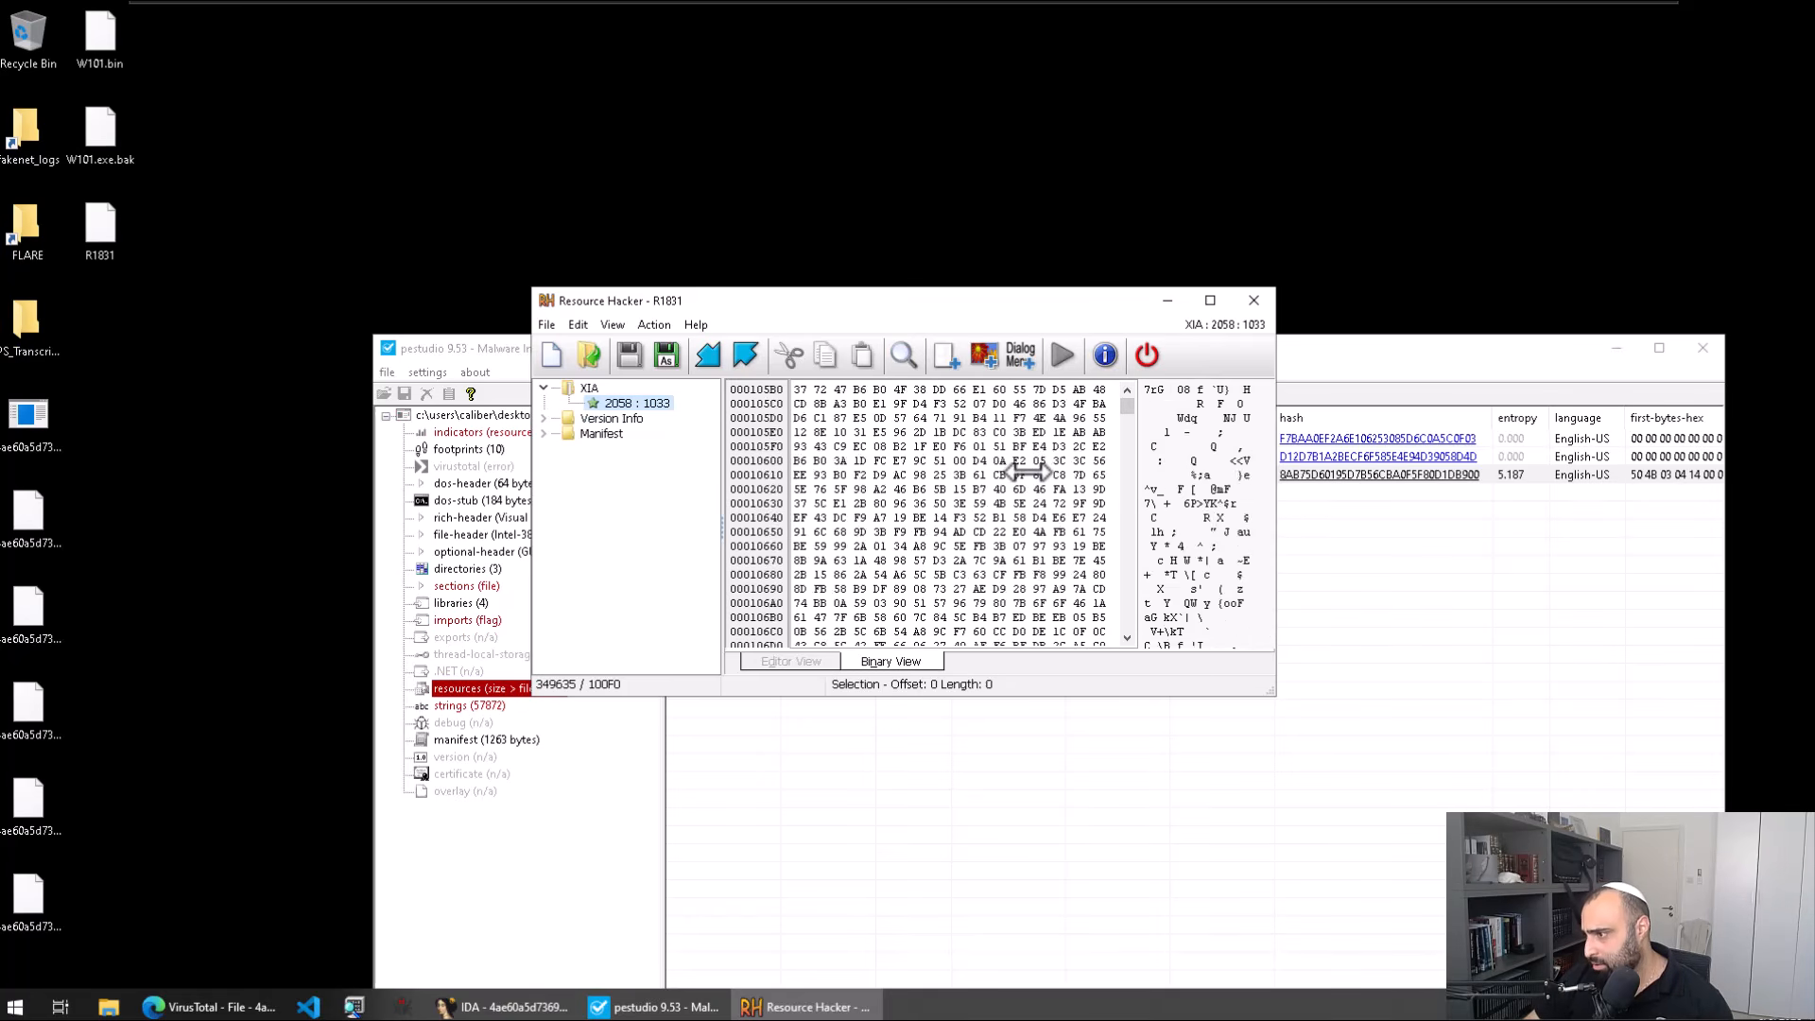
scroll(1028, 470, down, 5)
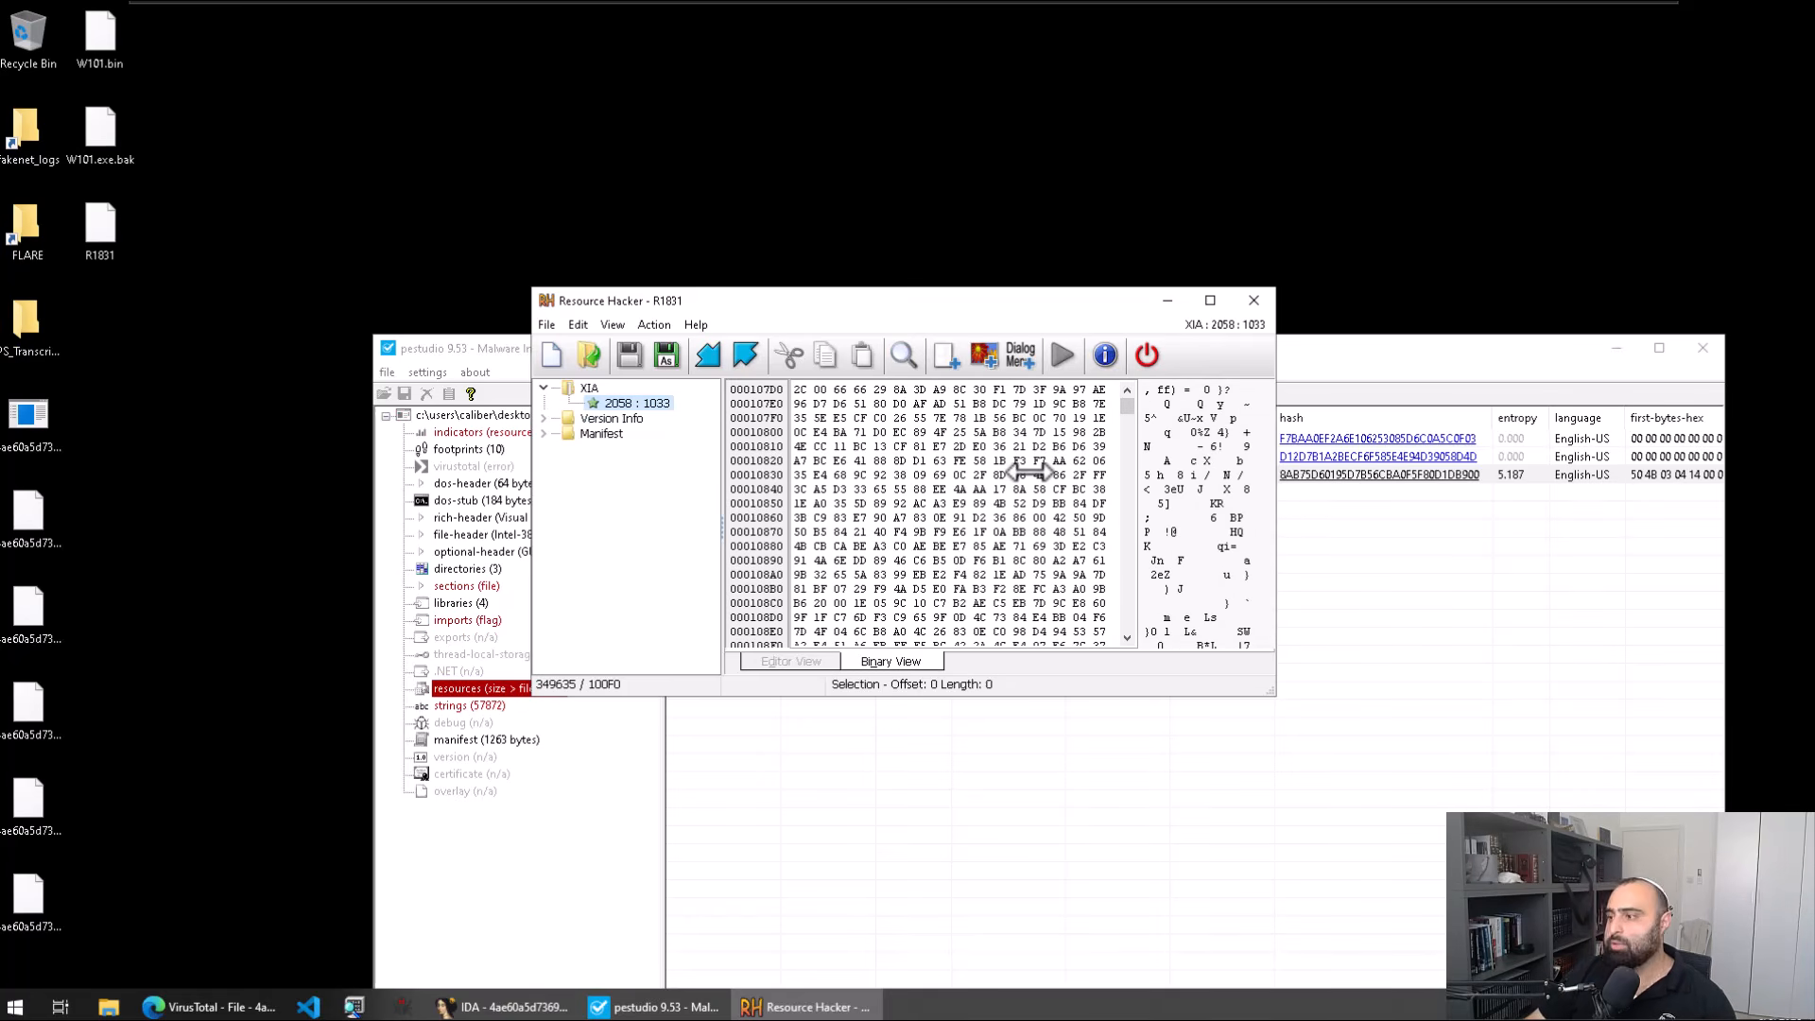
scroll(1029, 470, down, 5)
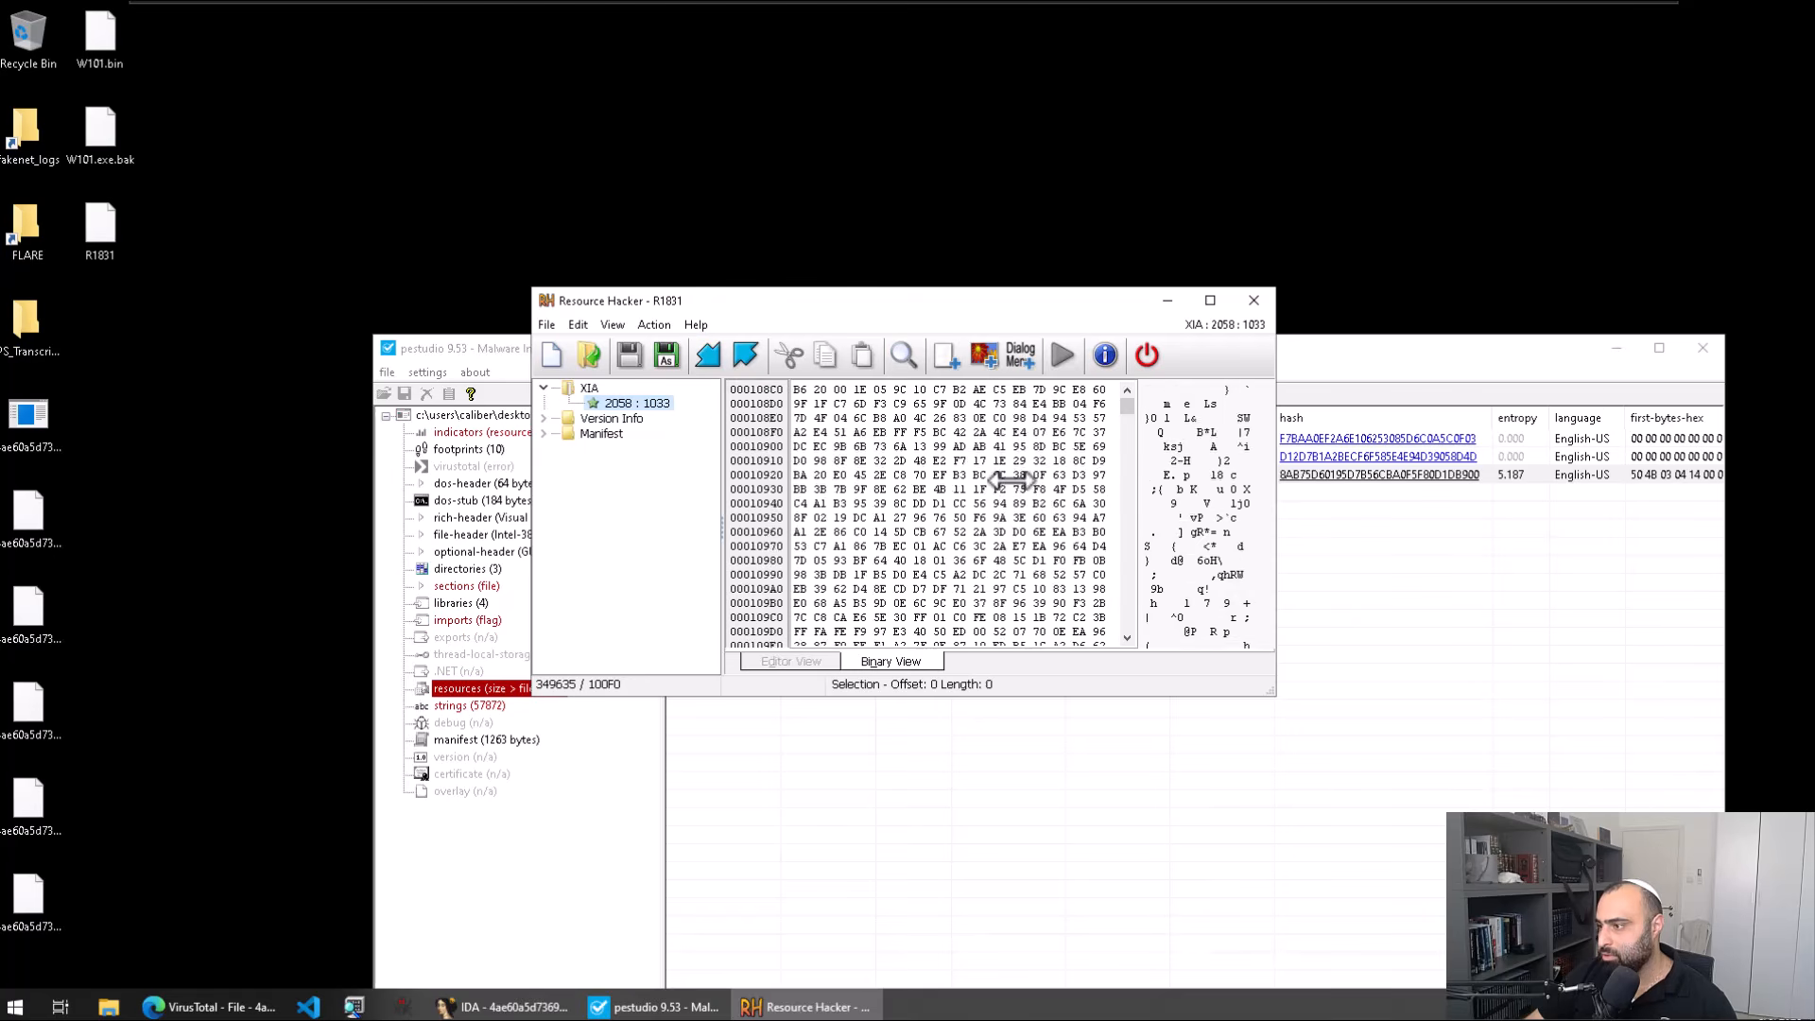
scroll(1011, 480, down, 20)
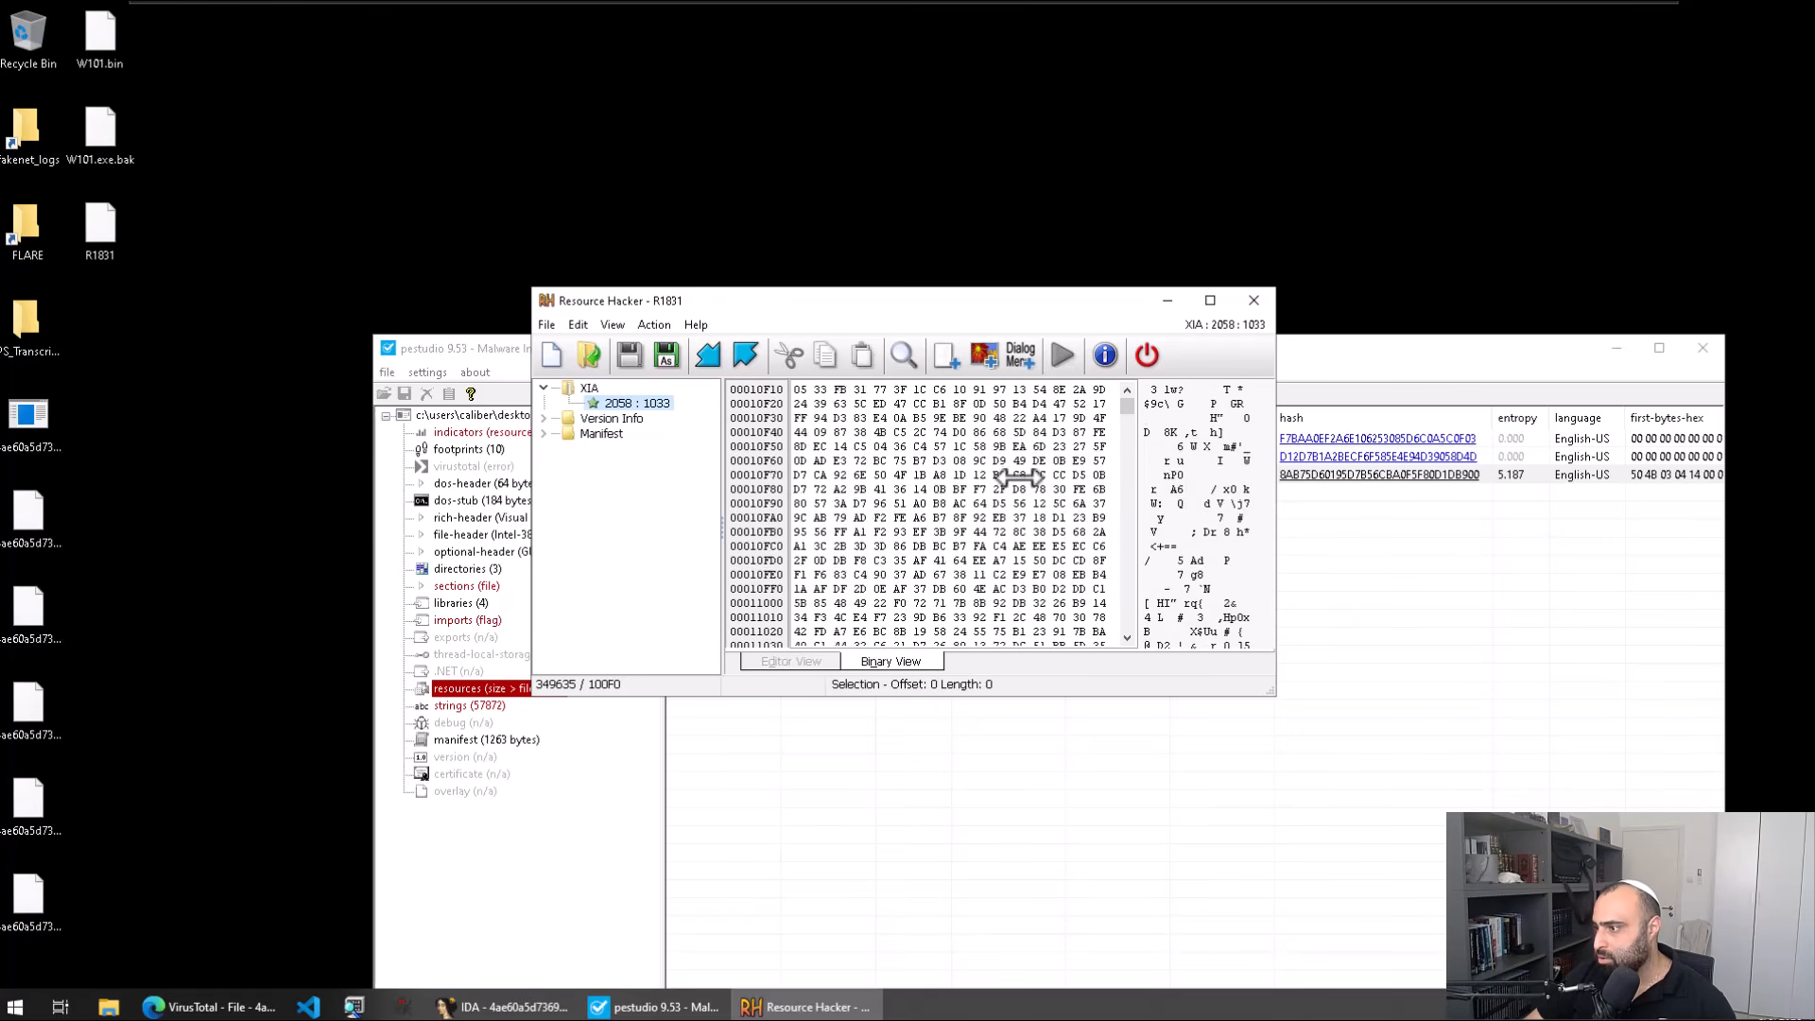
scroll(1017, 476, down, 10)
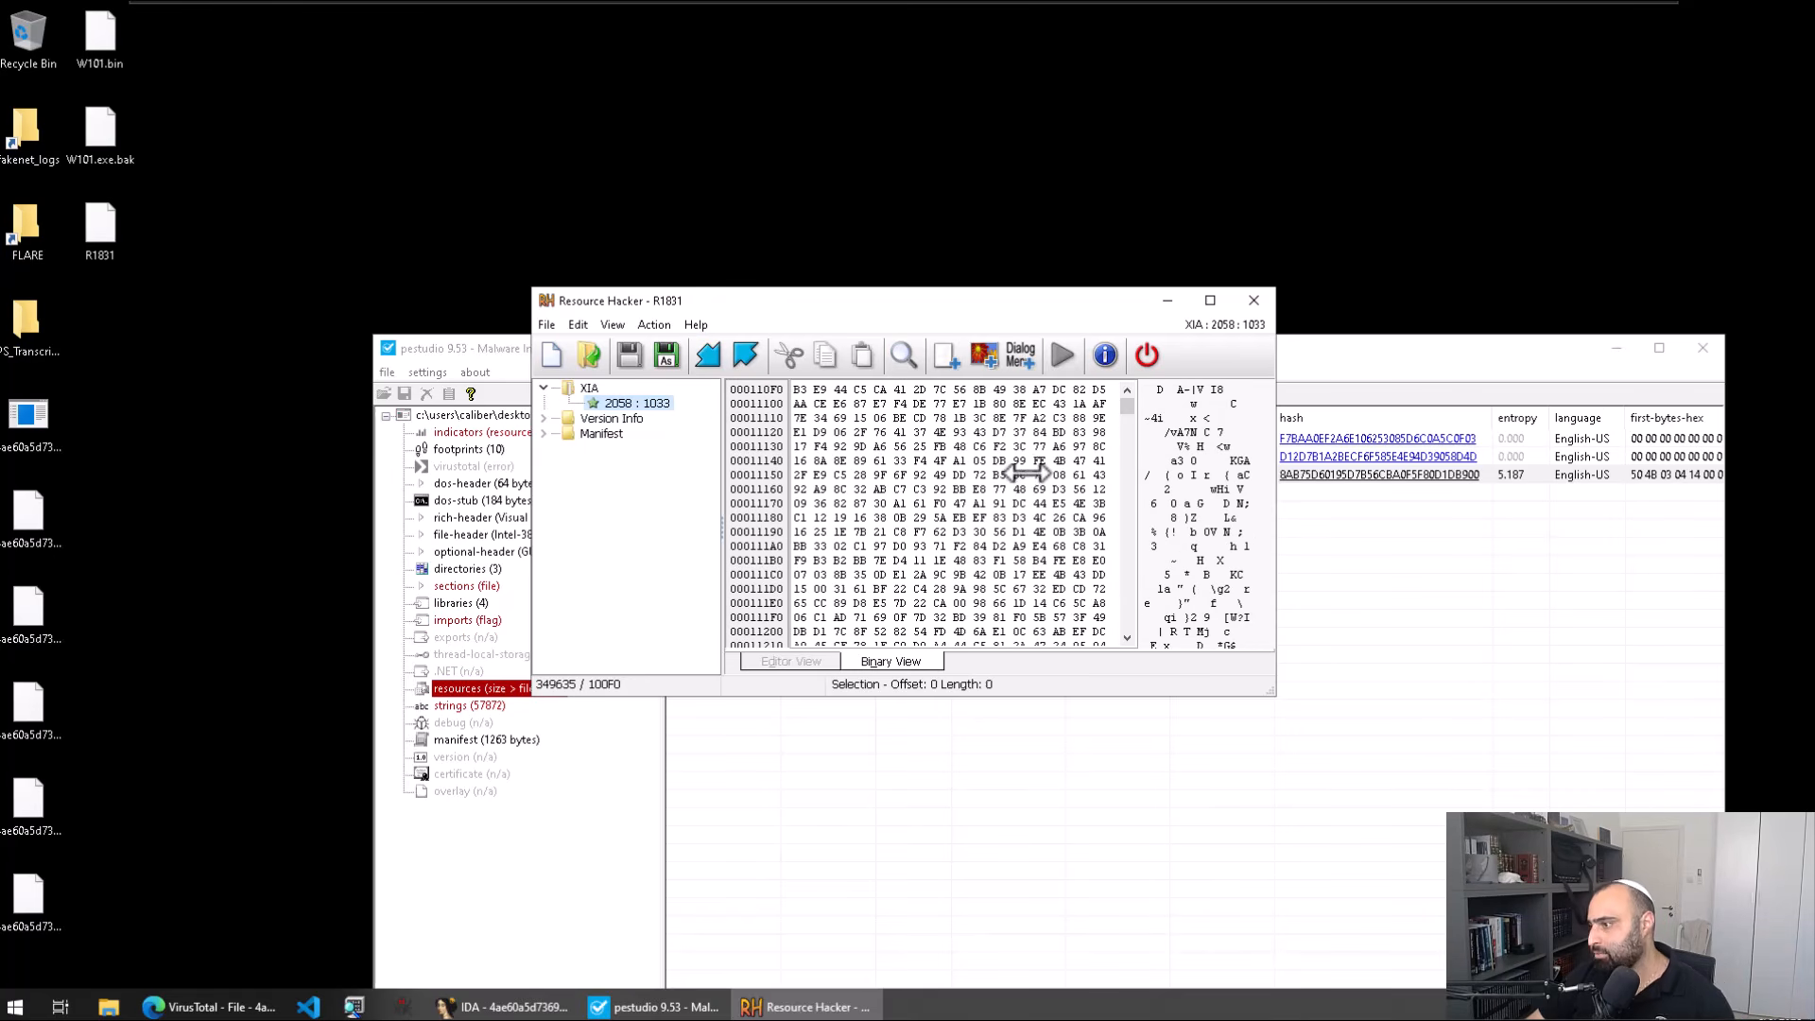
scroll(1028, 470, down, 20)
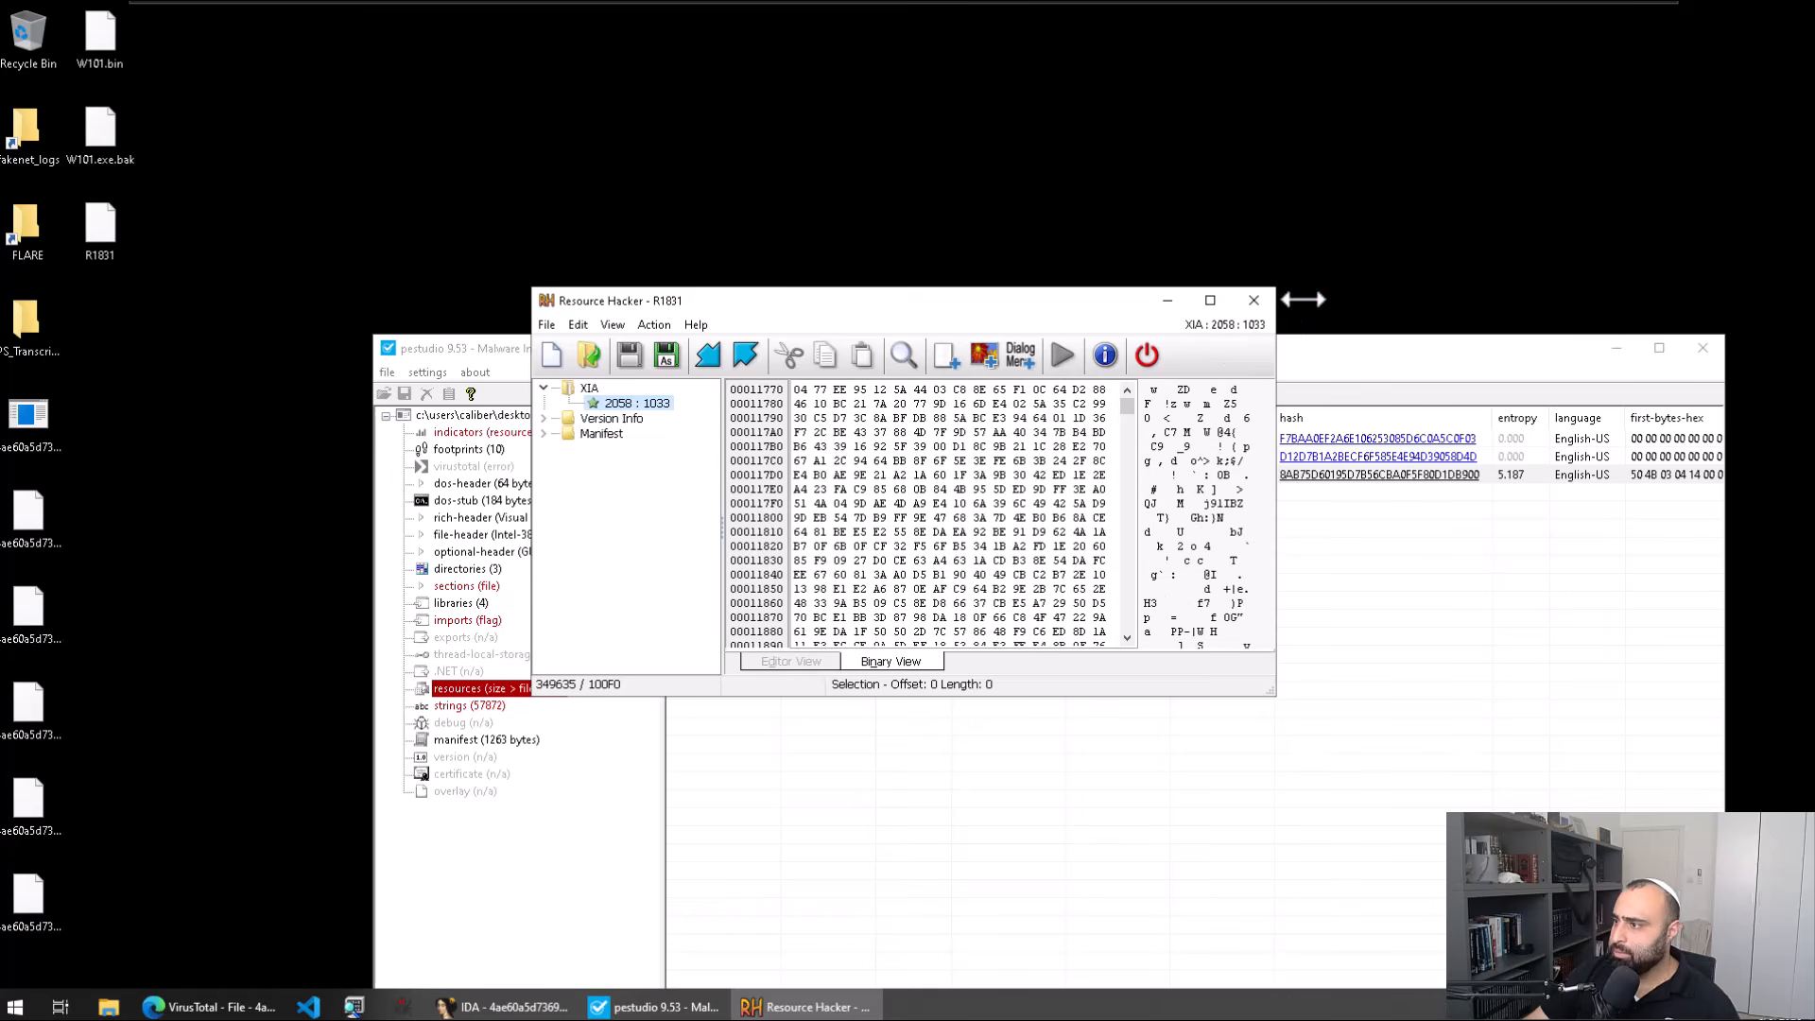
click(1255, 300)
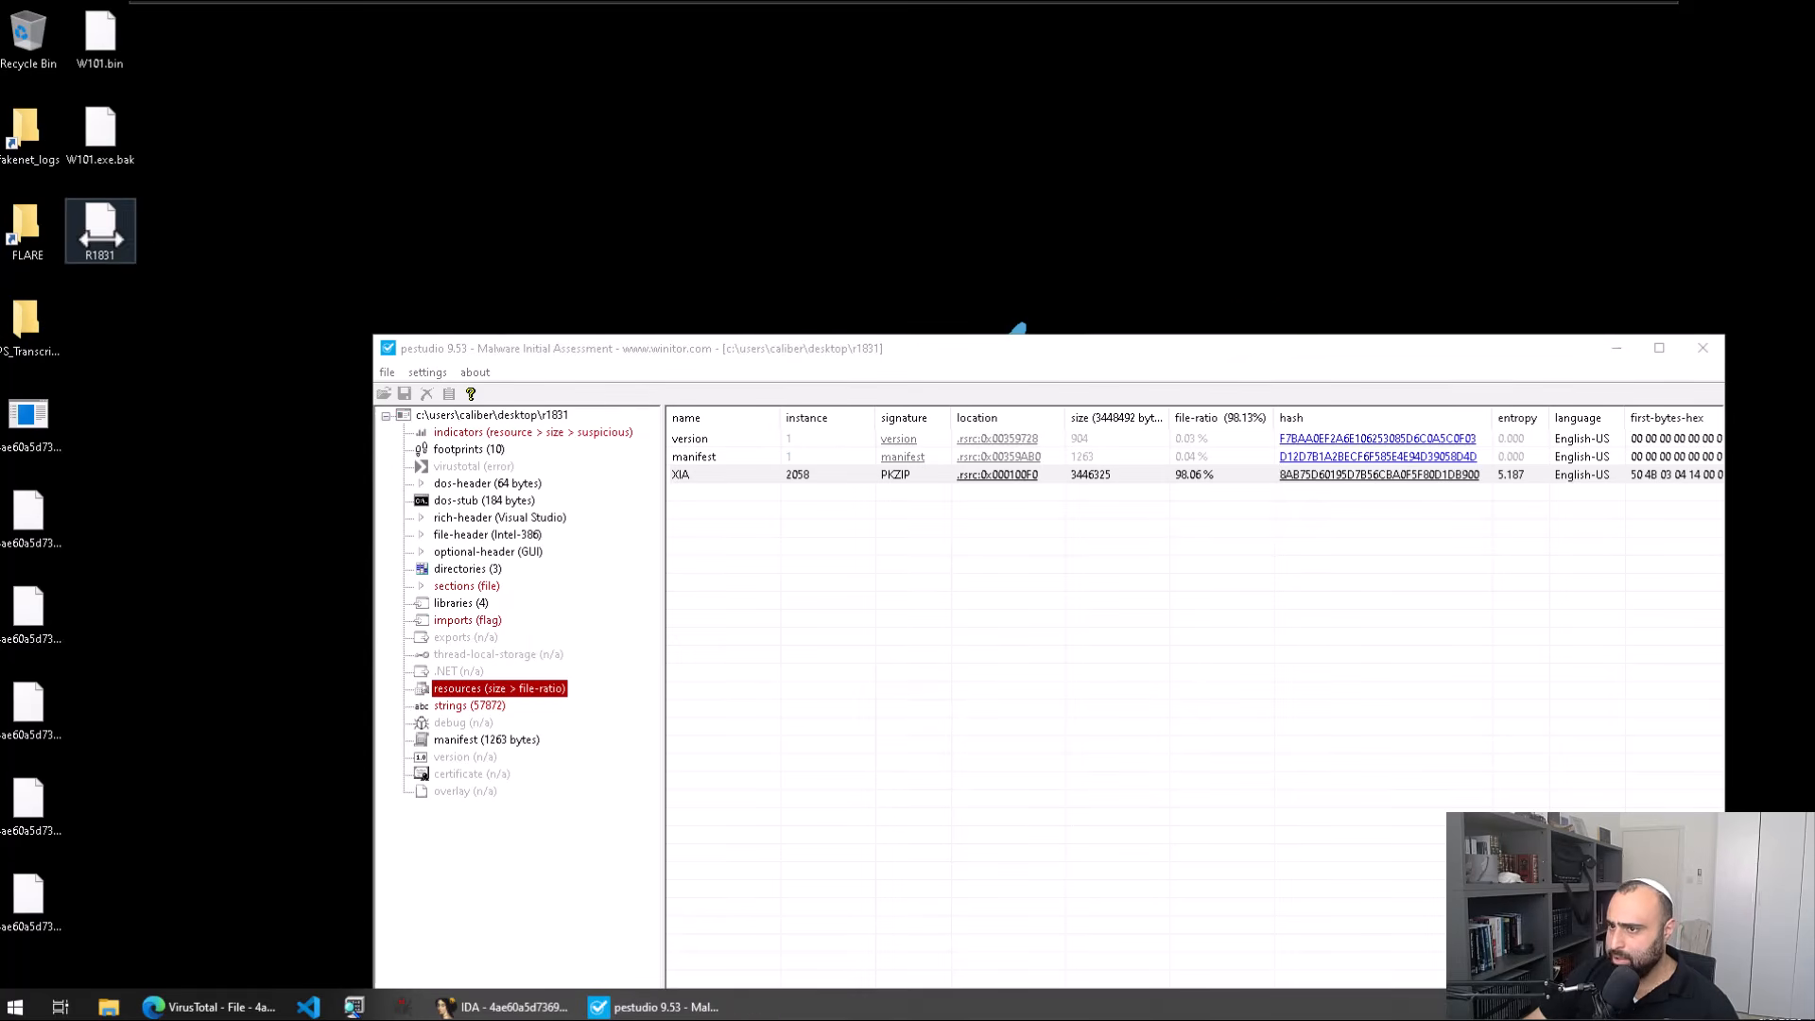
Step: Close pestudio and rename the desktop file R1831 to R1831.ex
click(1707, 347)
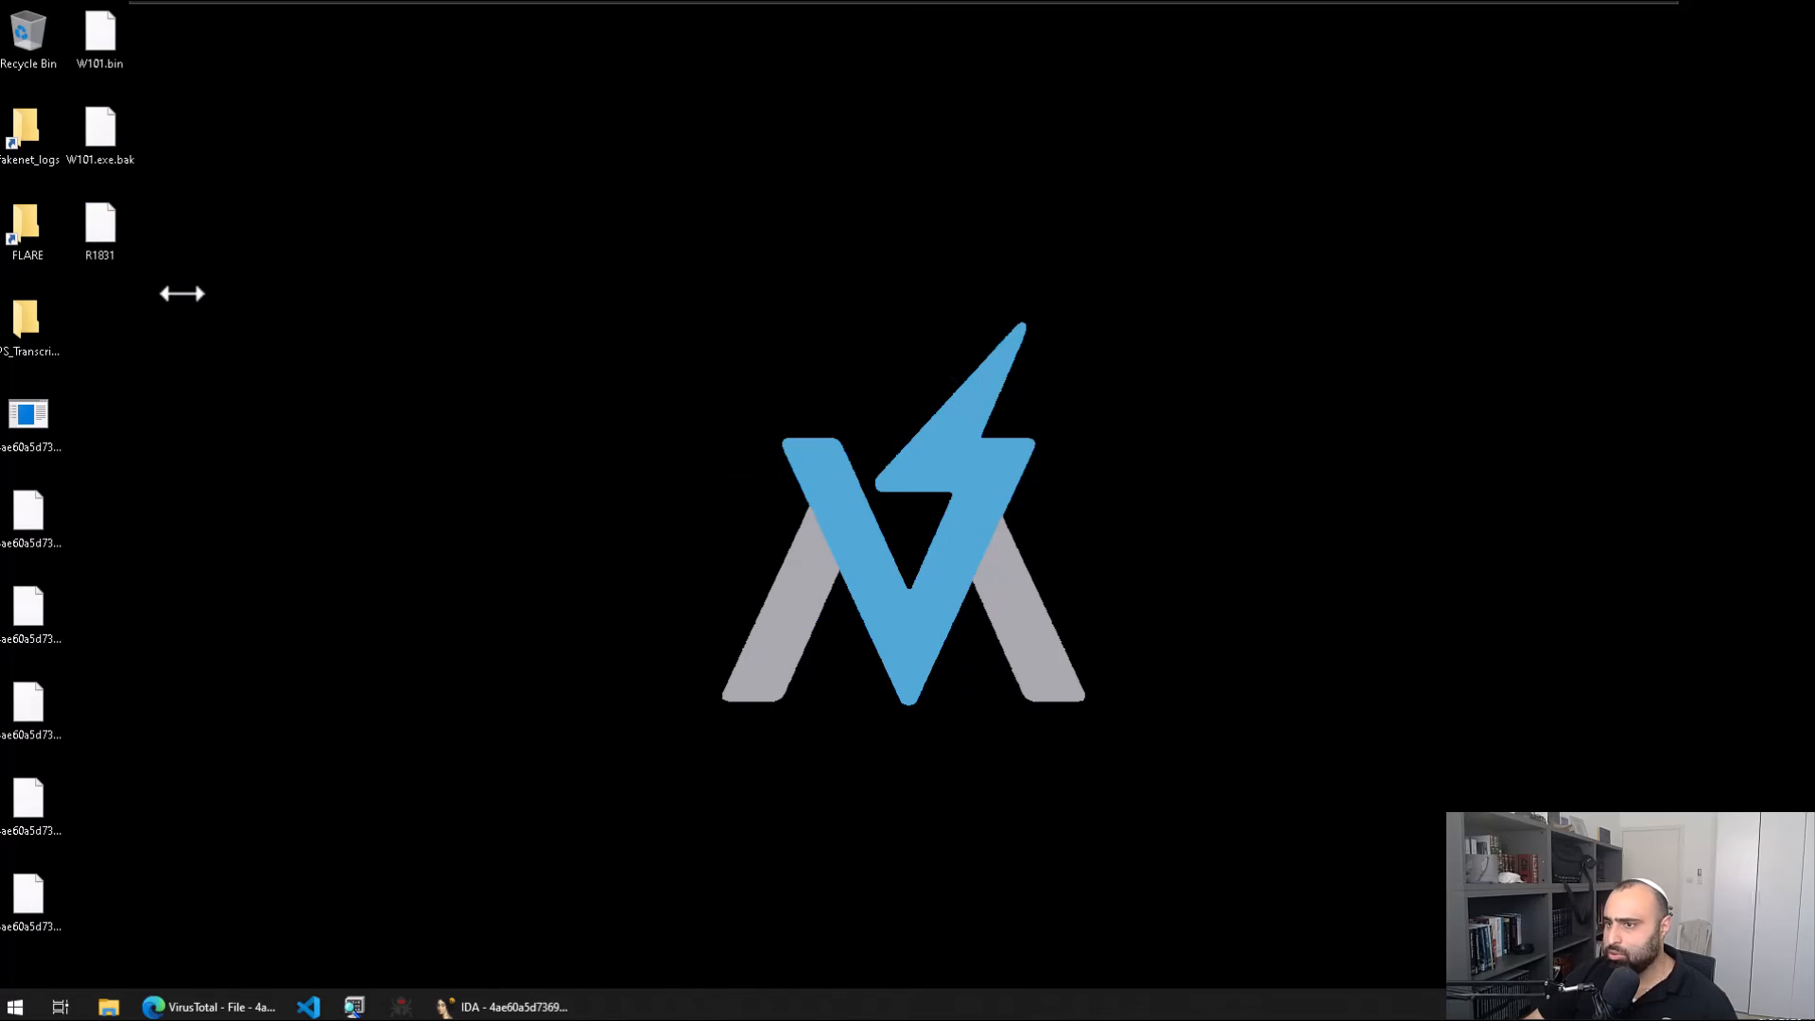
click(121, 255)
key(F2)
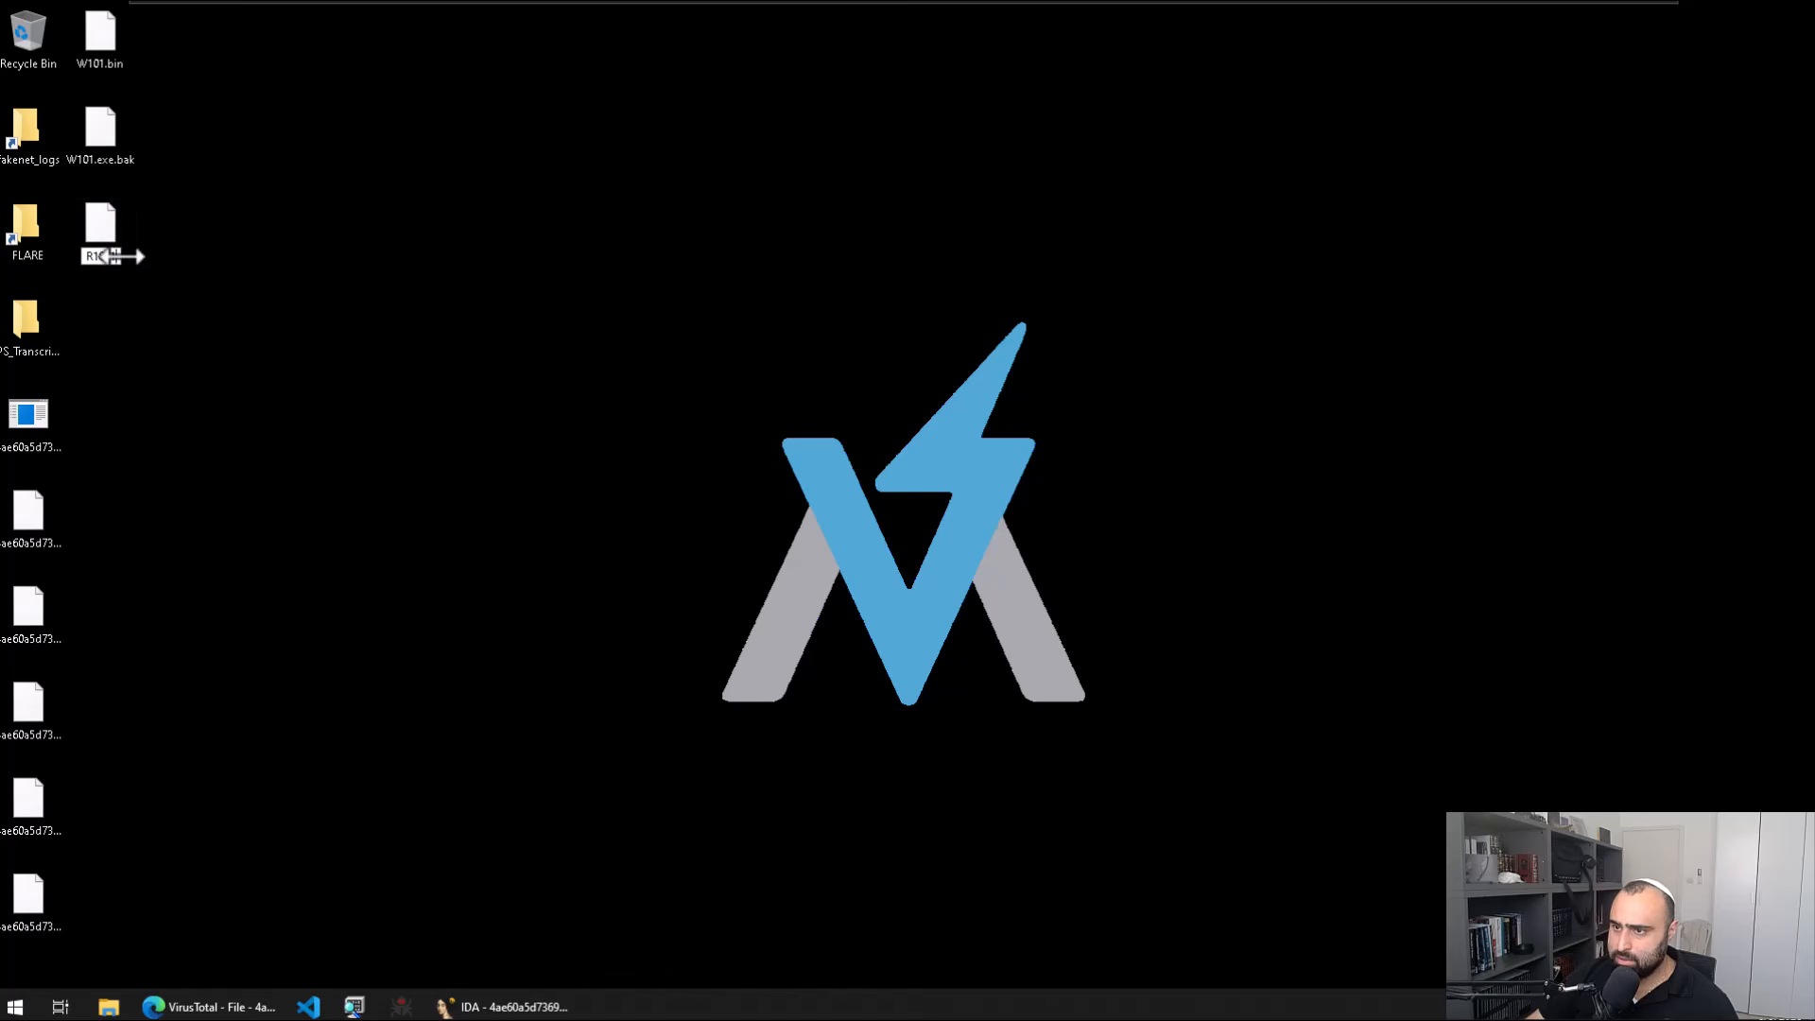
key(End)
text(.e)
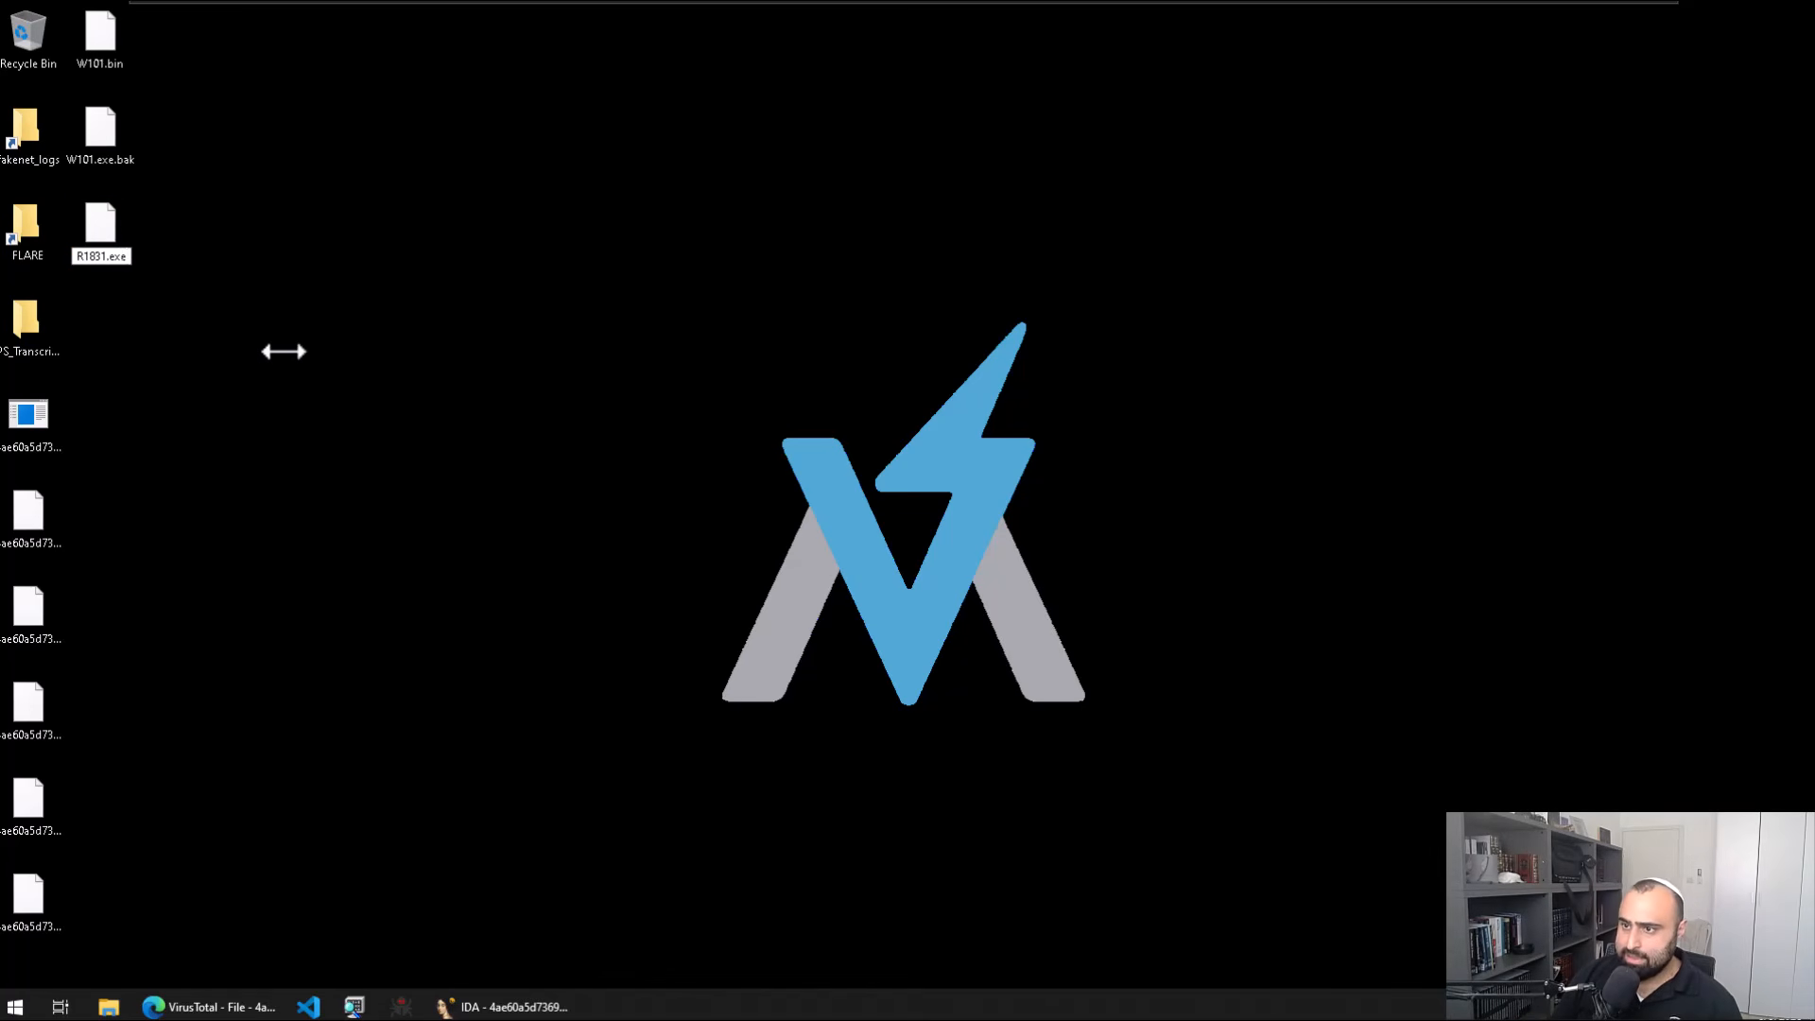
text(x)
key(Return)
Step: Start a fresh IDA instance via Quick start and load R1831.ex with default settings
key(super)
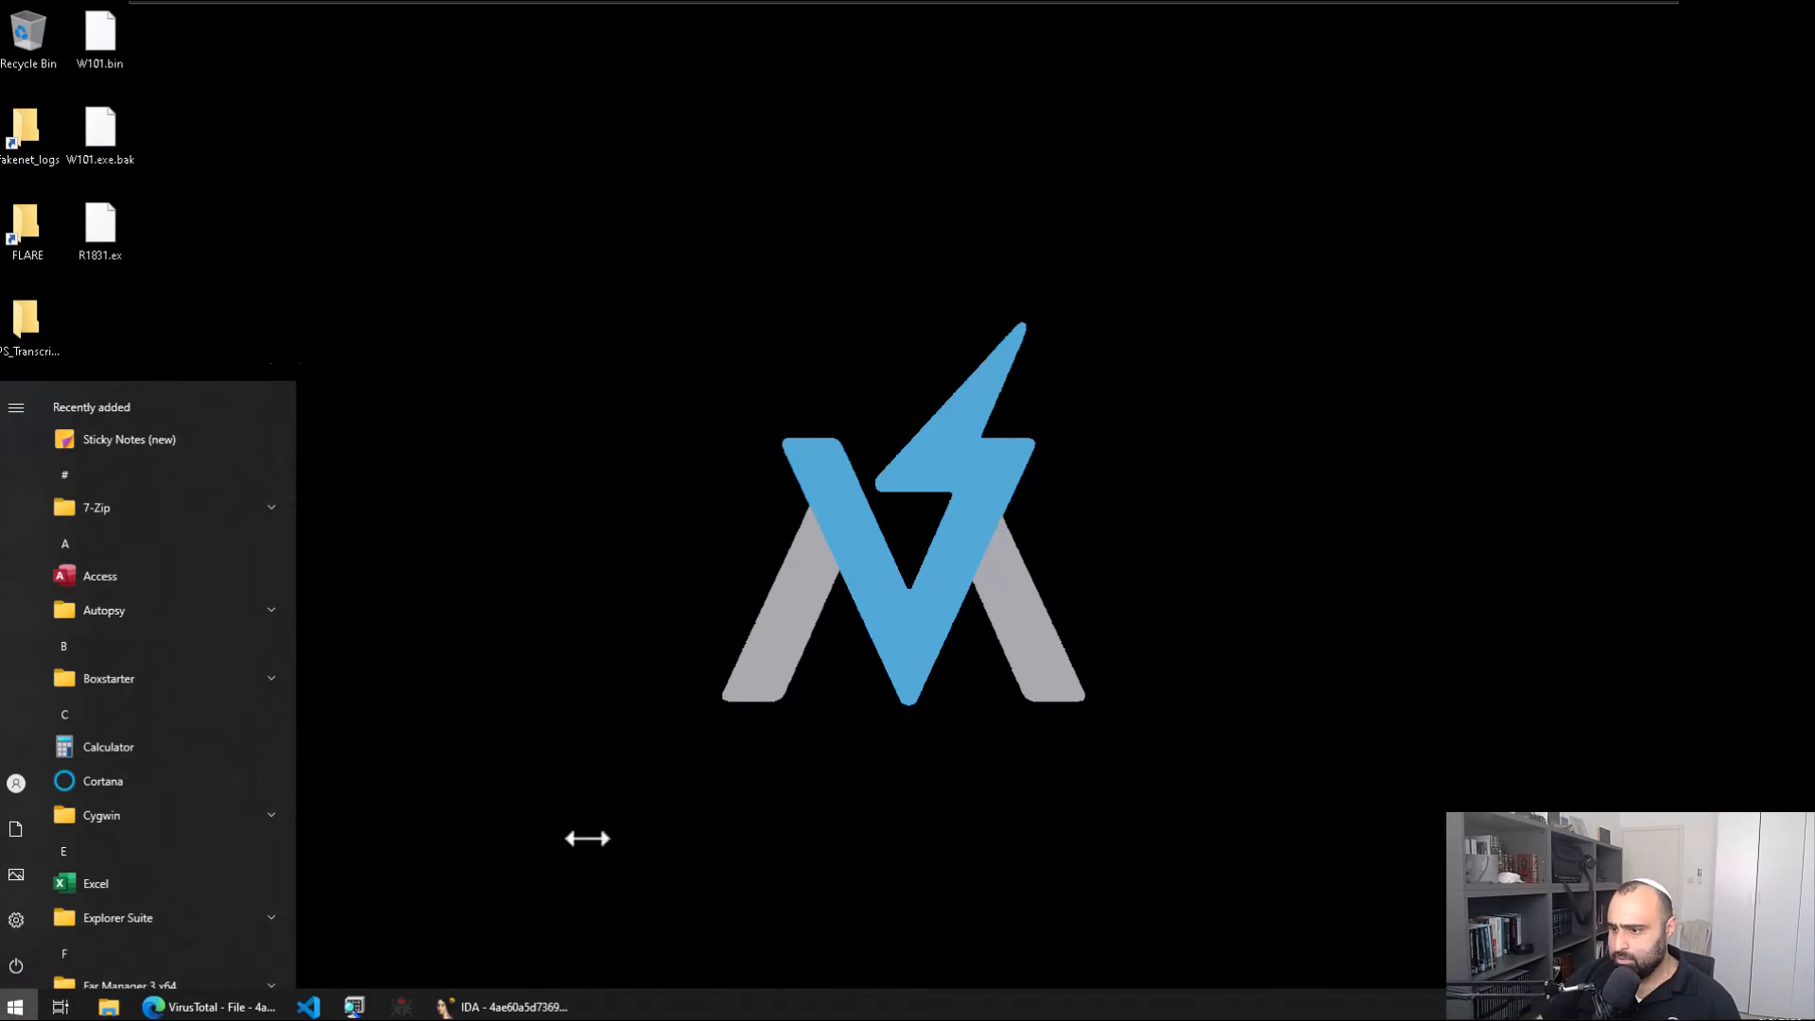
key(super)
click(529, 1009)
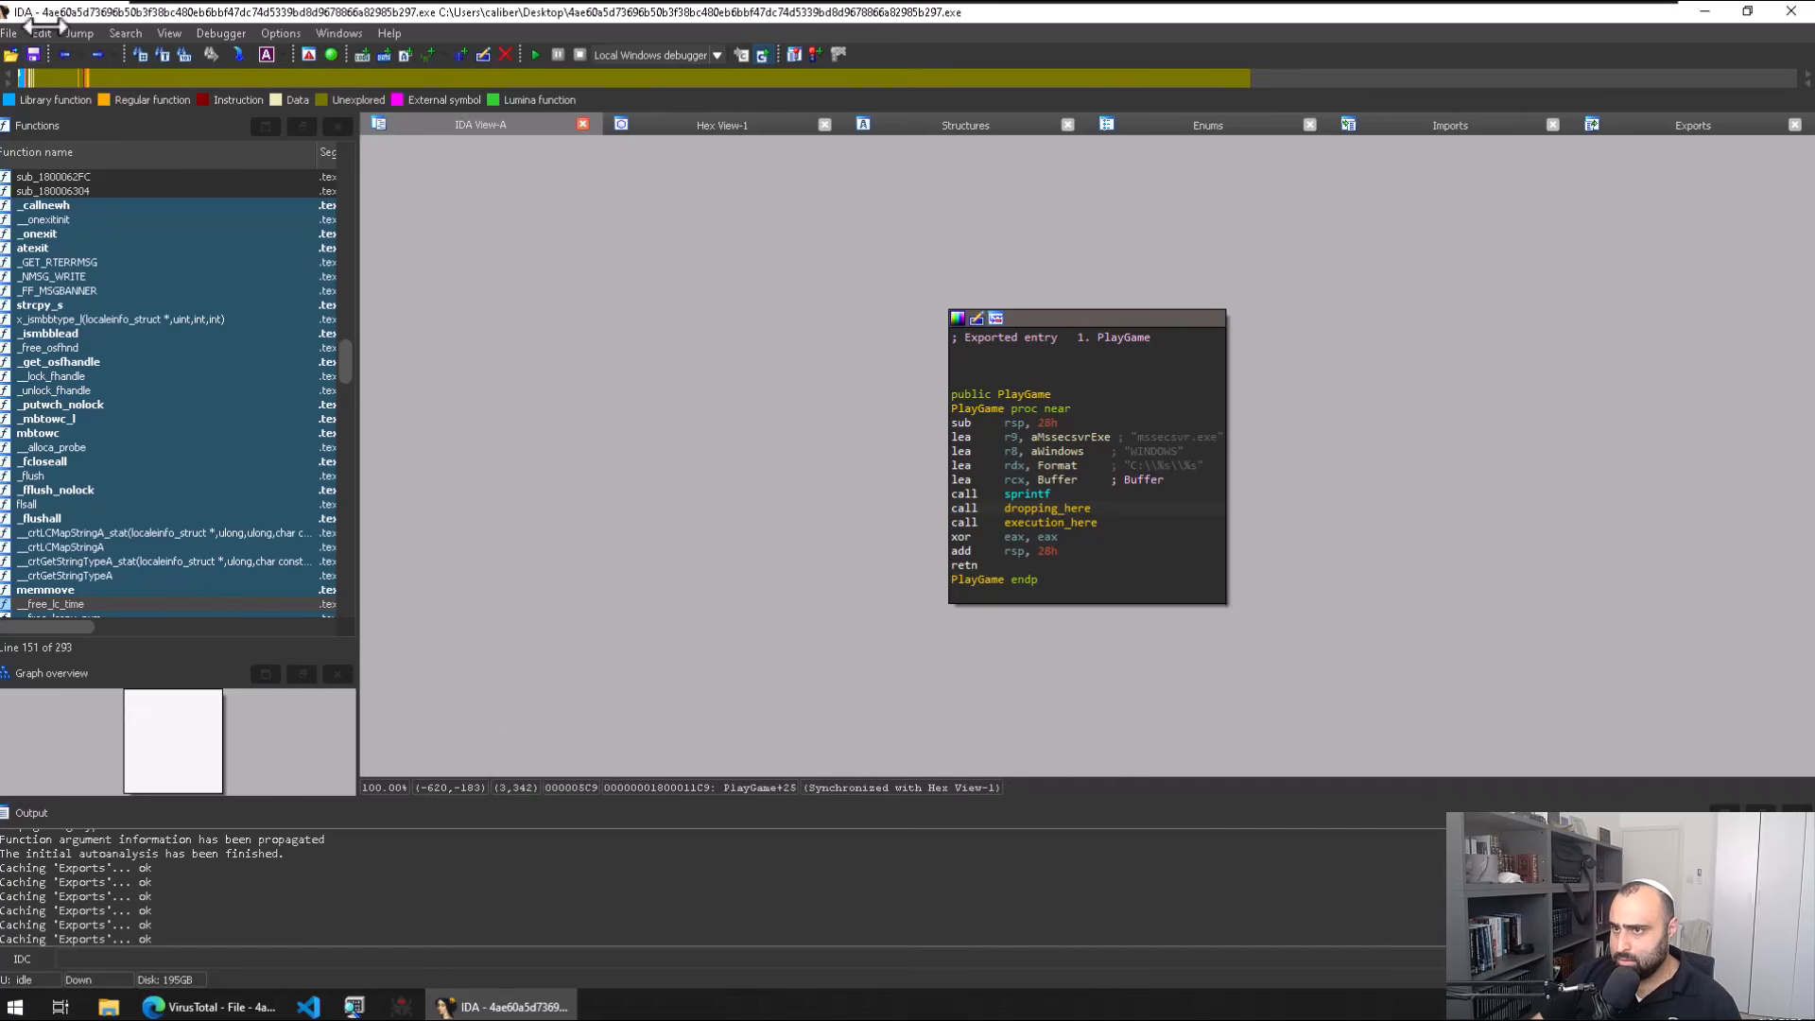
click(14, 33)
click(44, 272)
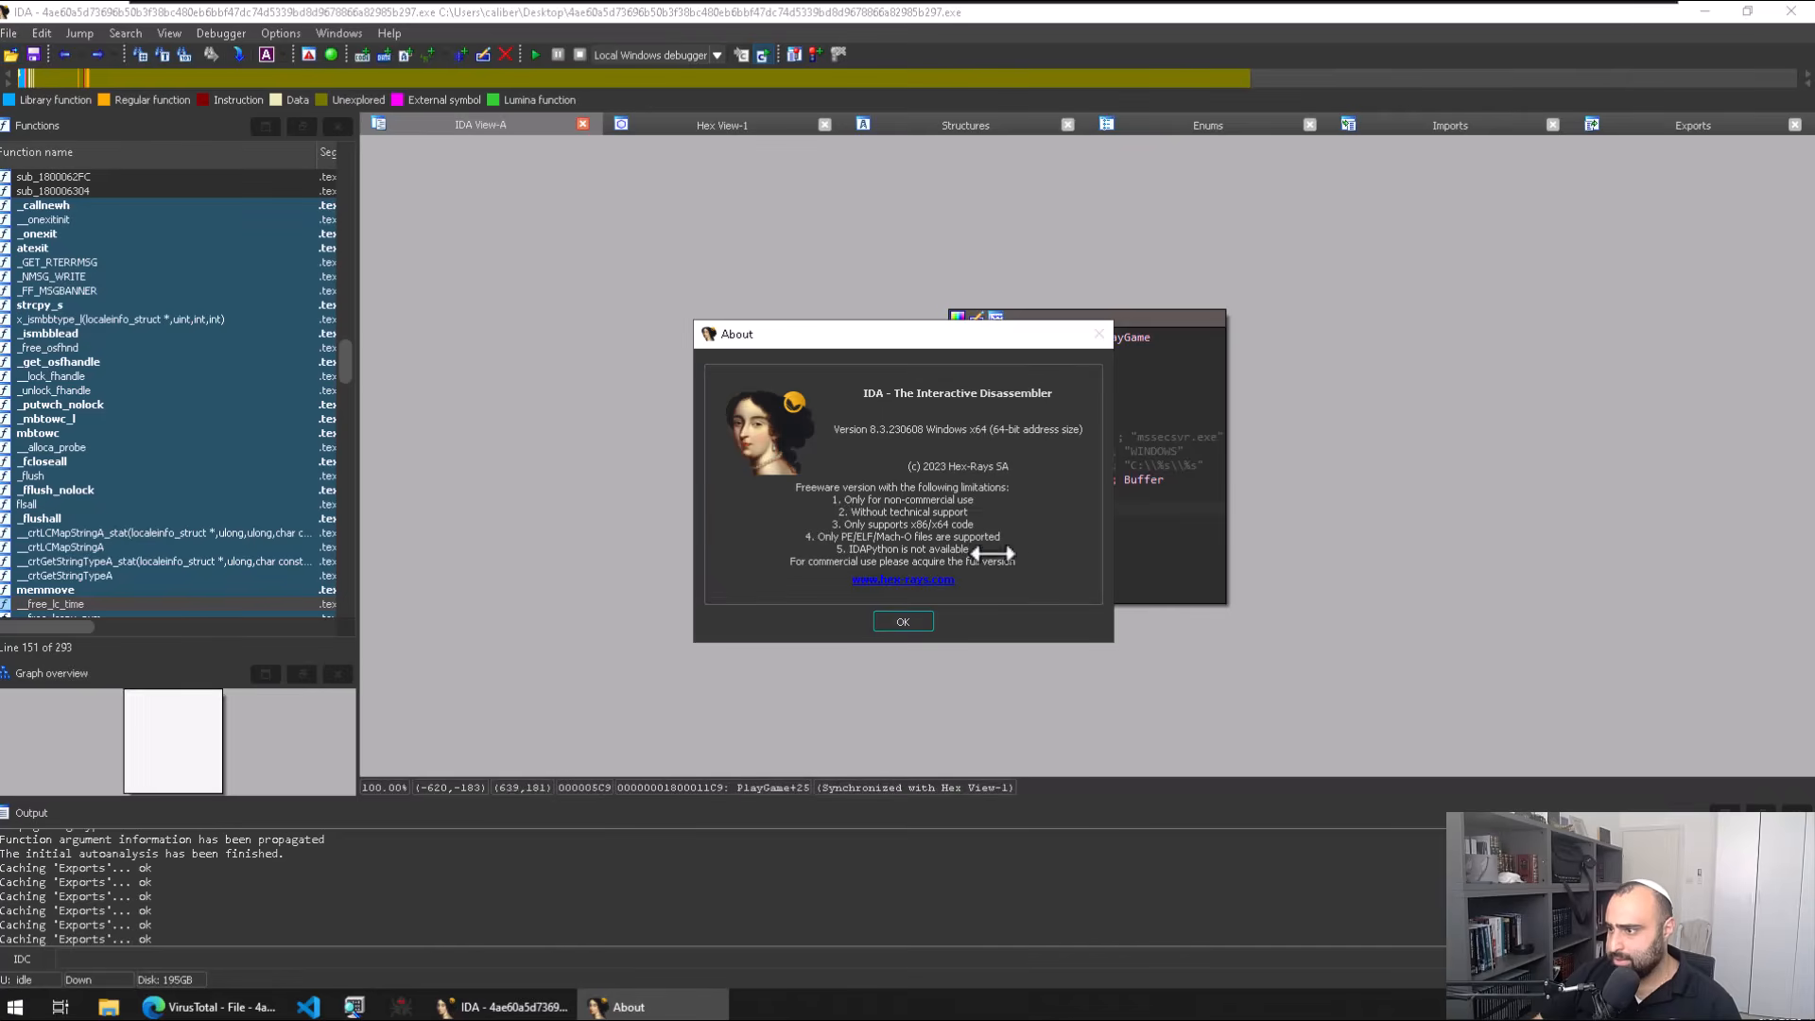
click(899, 613)
click(657, 327)
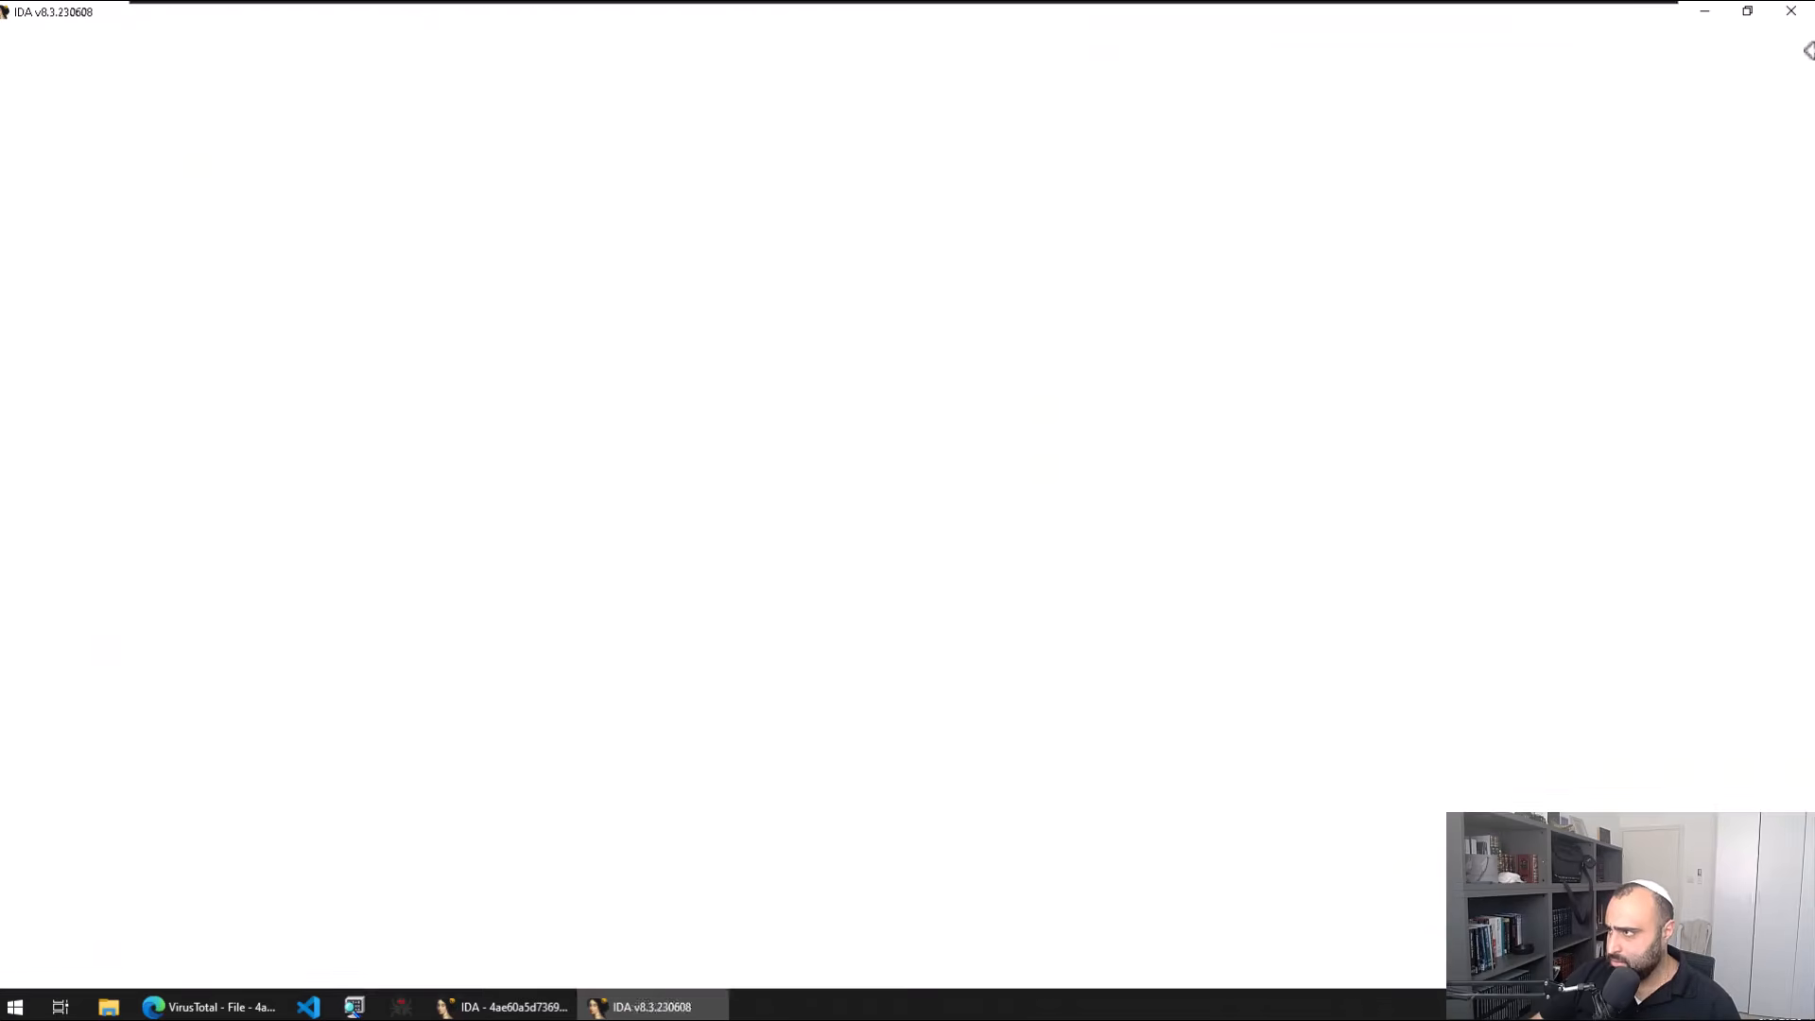
click(1727, 9)
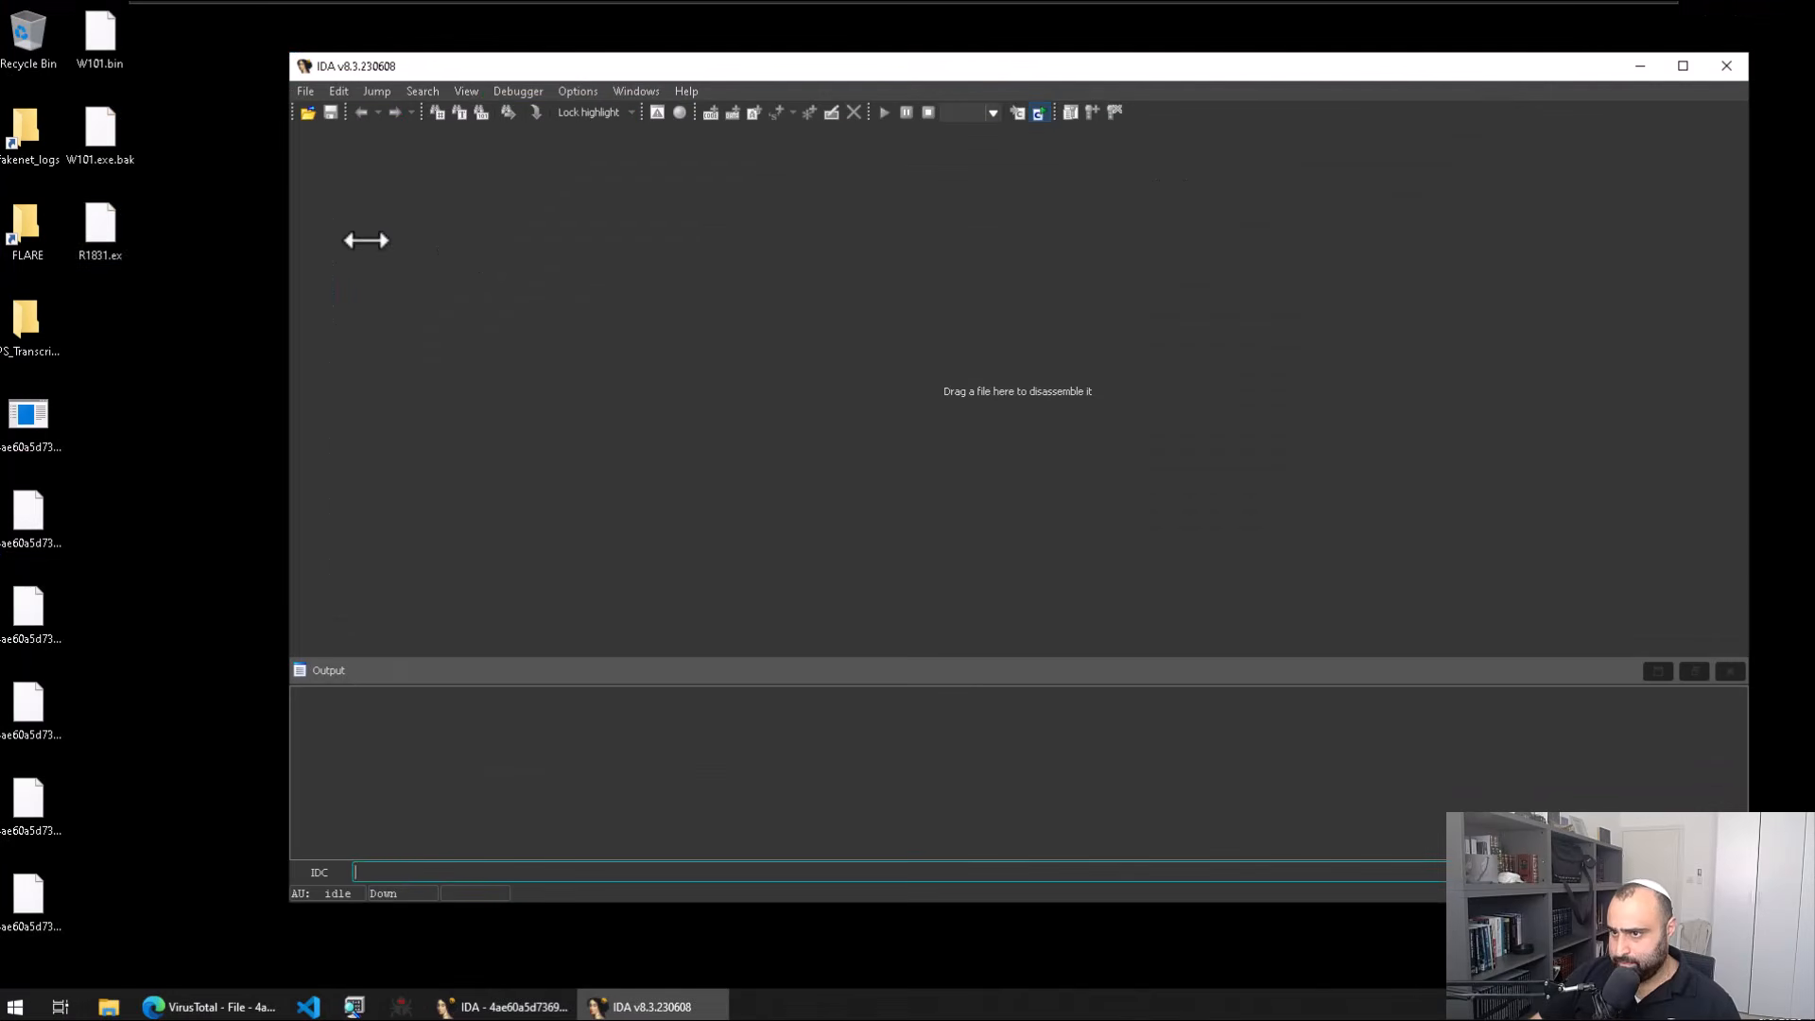
drag(99, 226, 1094, 641)
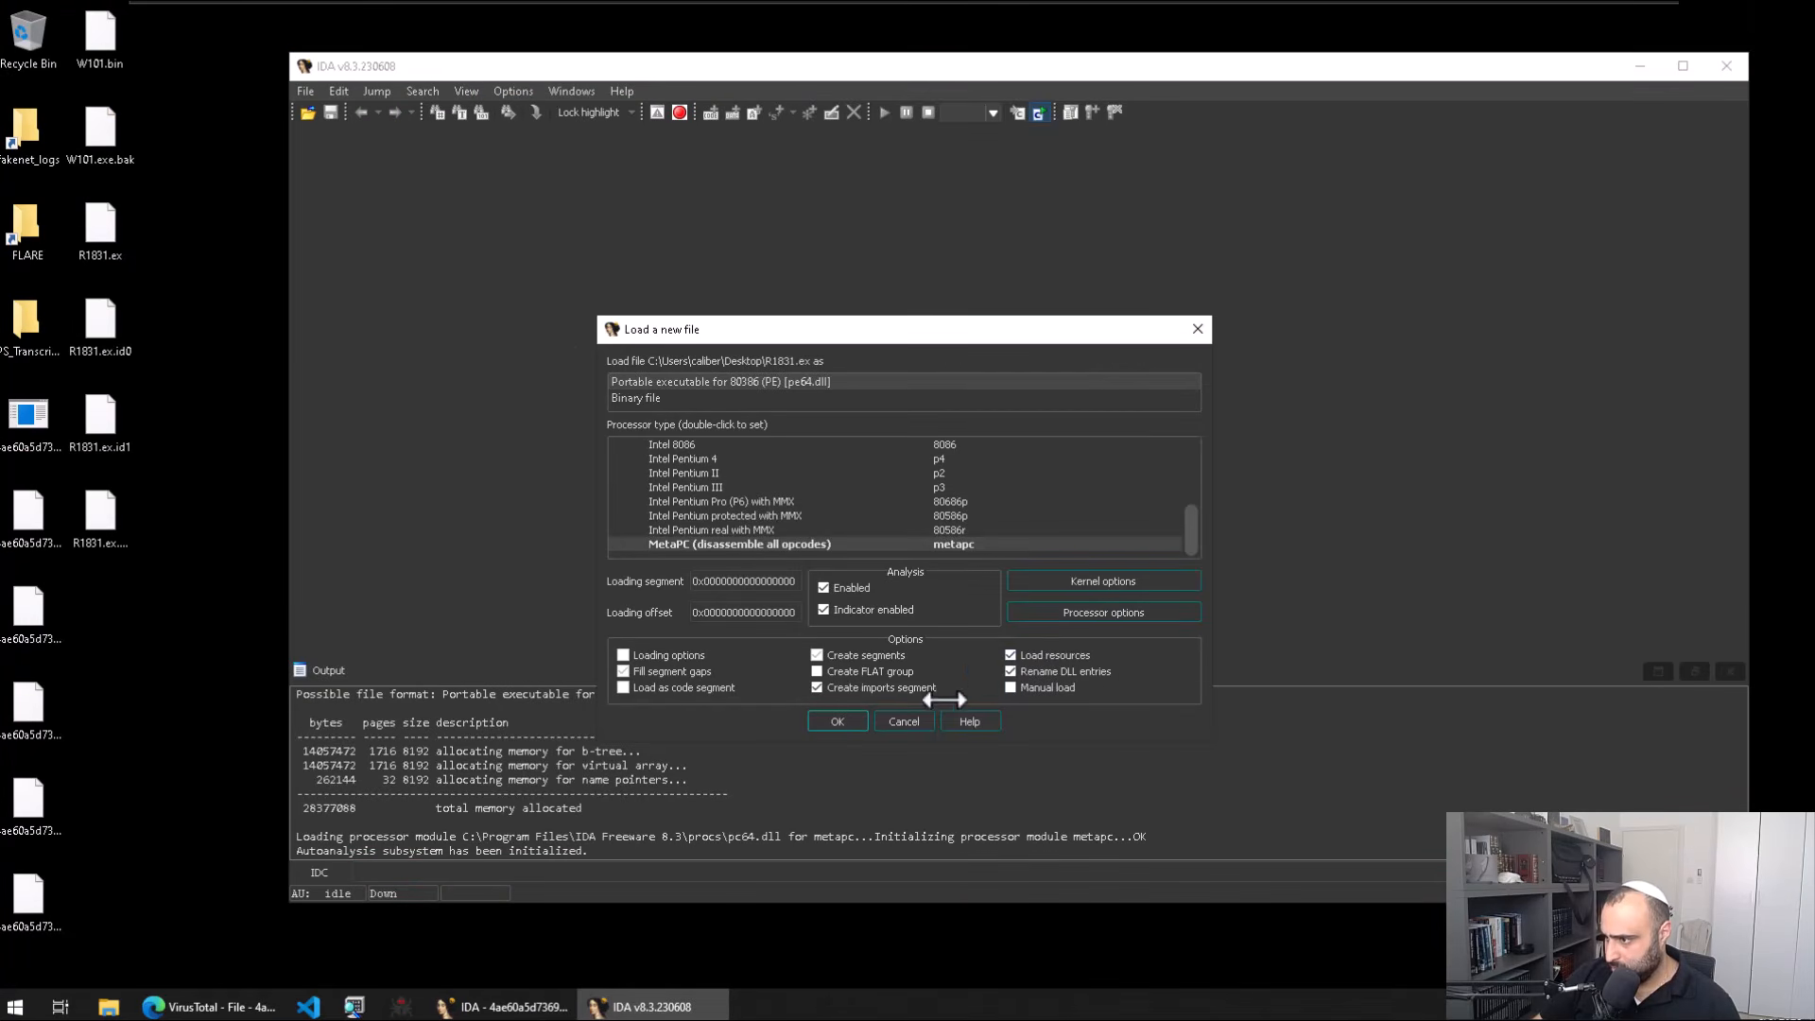
click(865, 718)
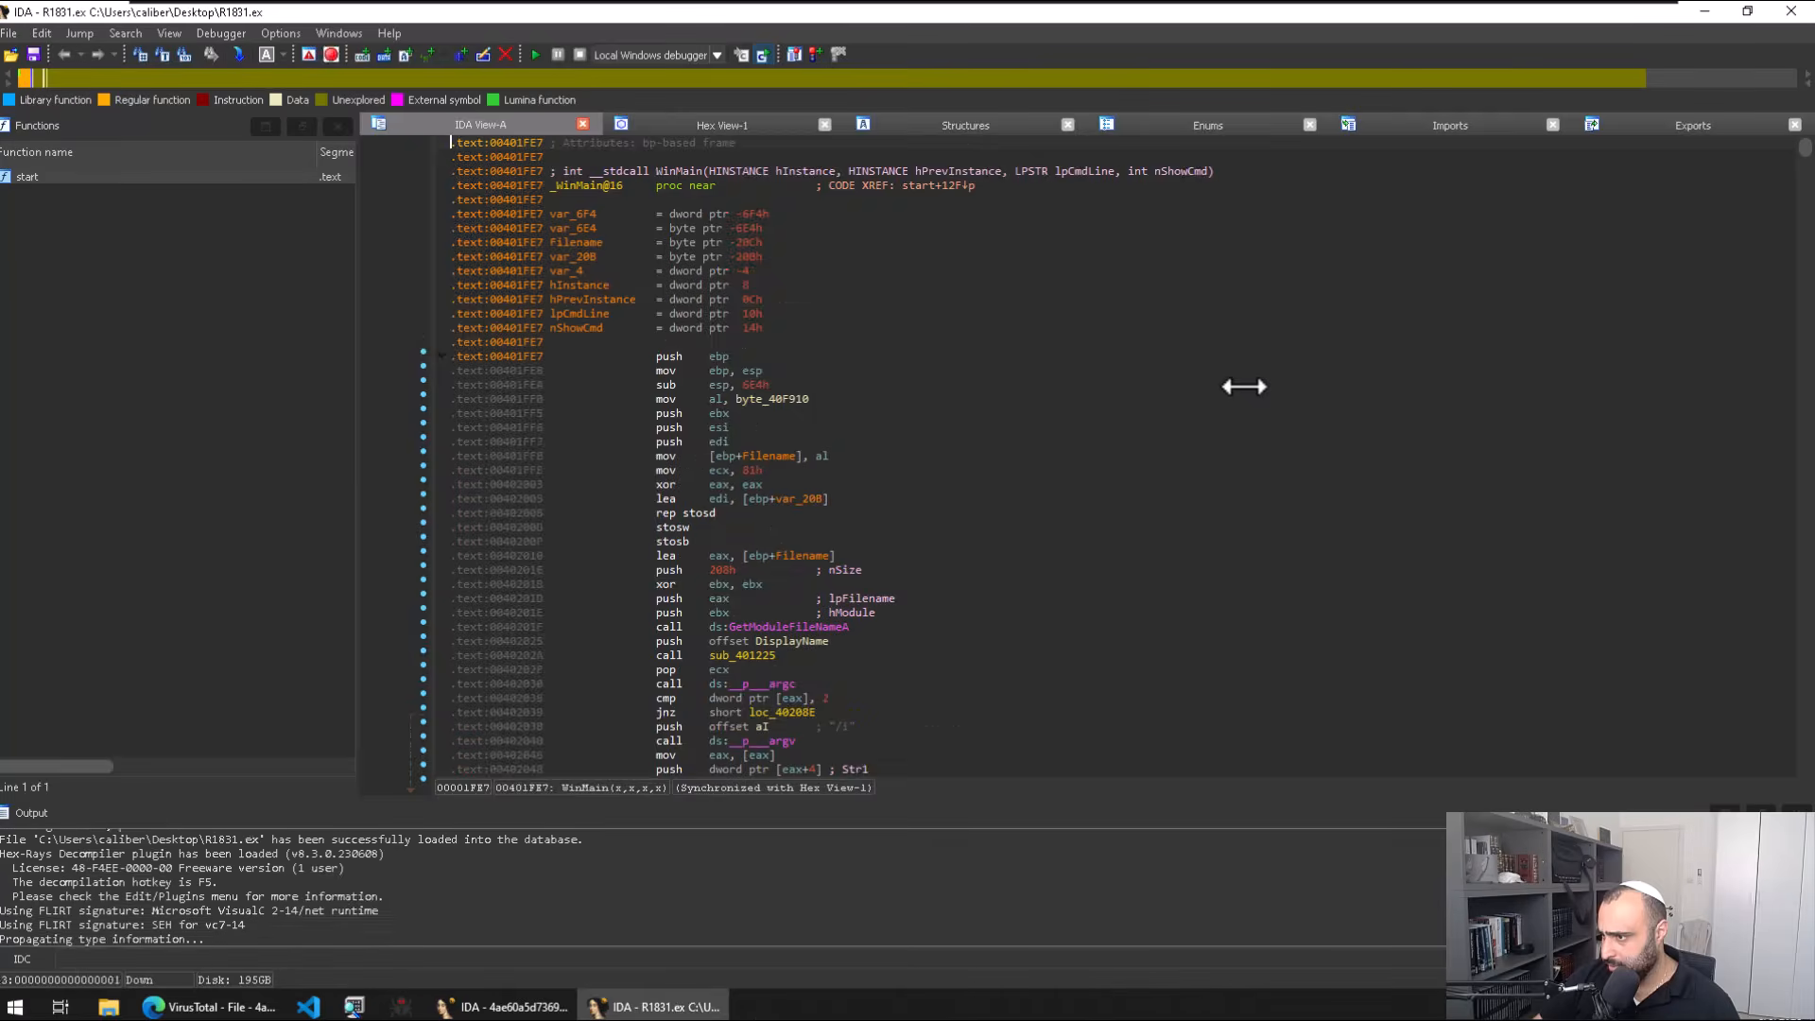
Step: Pan WinMain's graph to the block loading 'WNcry@2ol7' and select its call to sub_401DAB
scroll(1401, 424, down, 5)
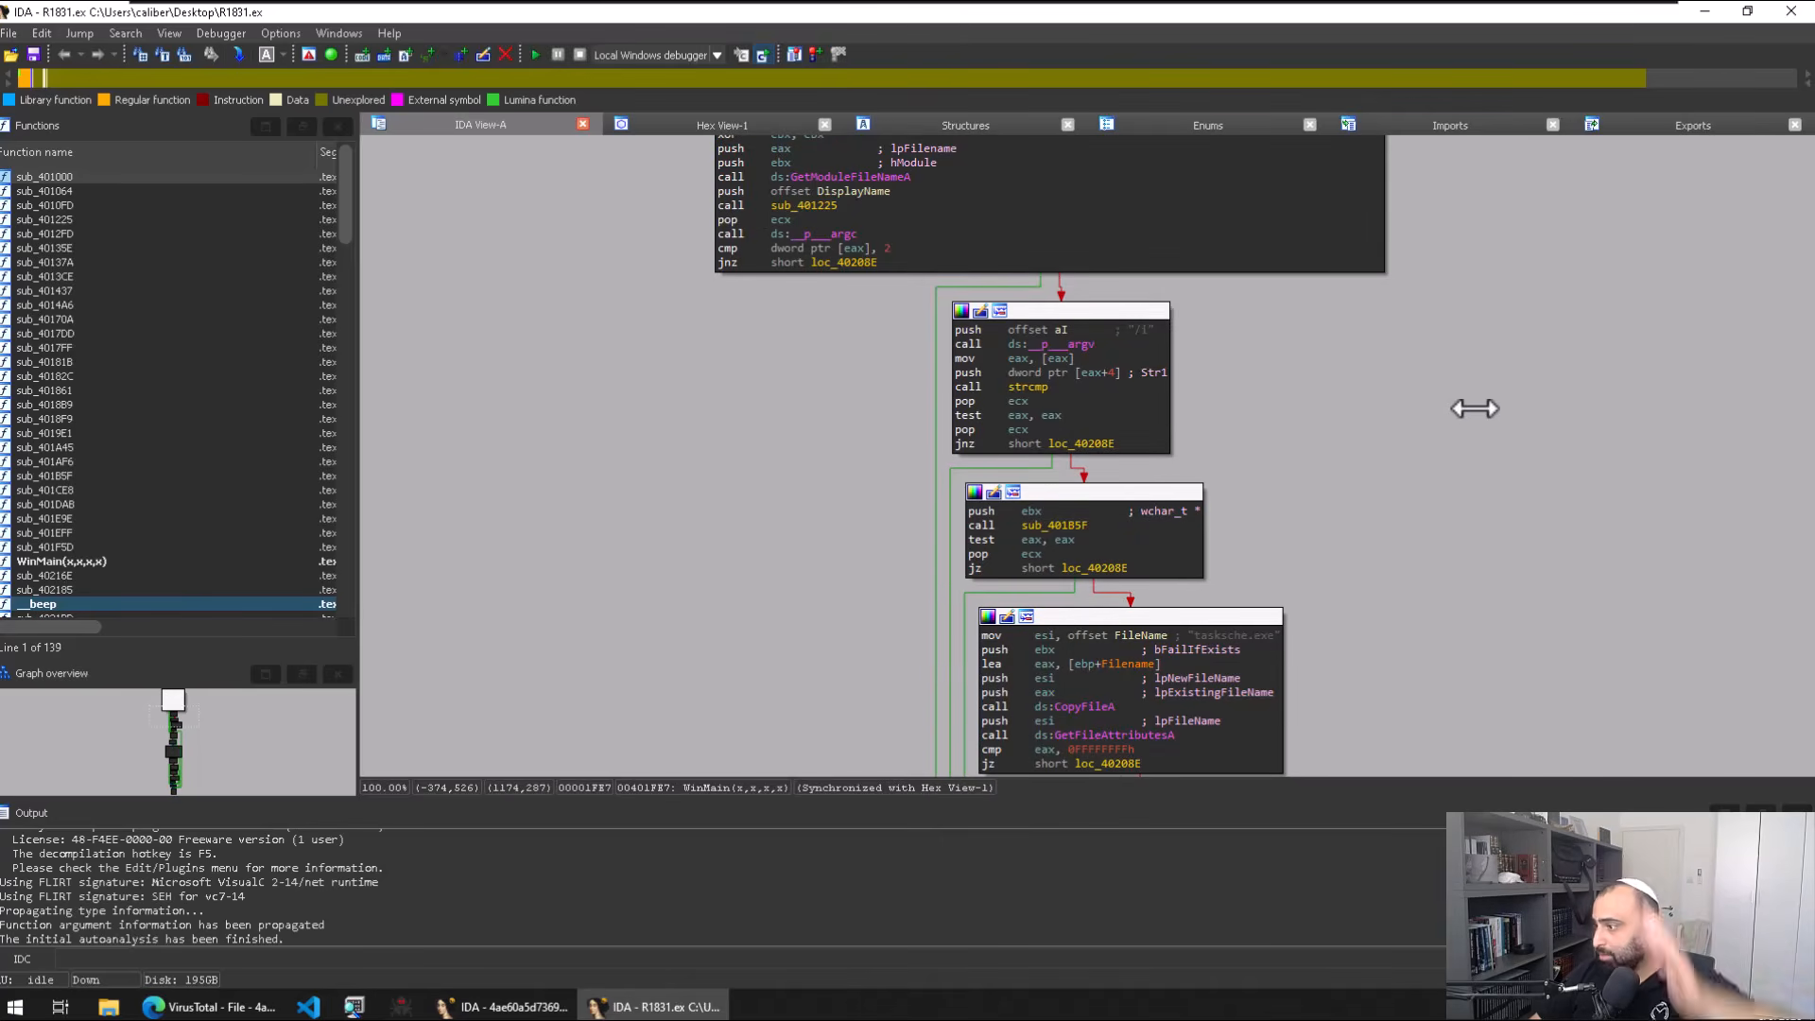
drag(1464, 407, 1269, 283)
scroll(1308, 388, down, 2)
scroll(1307, 387, down, 5)
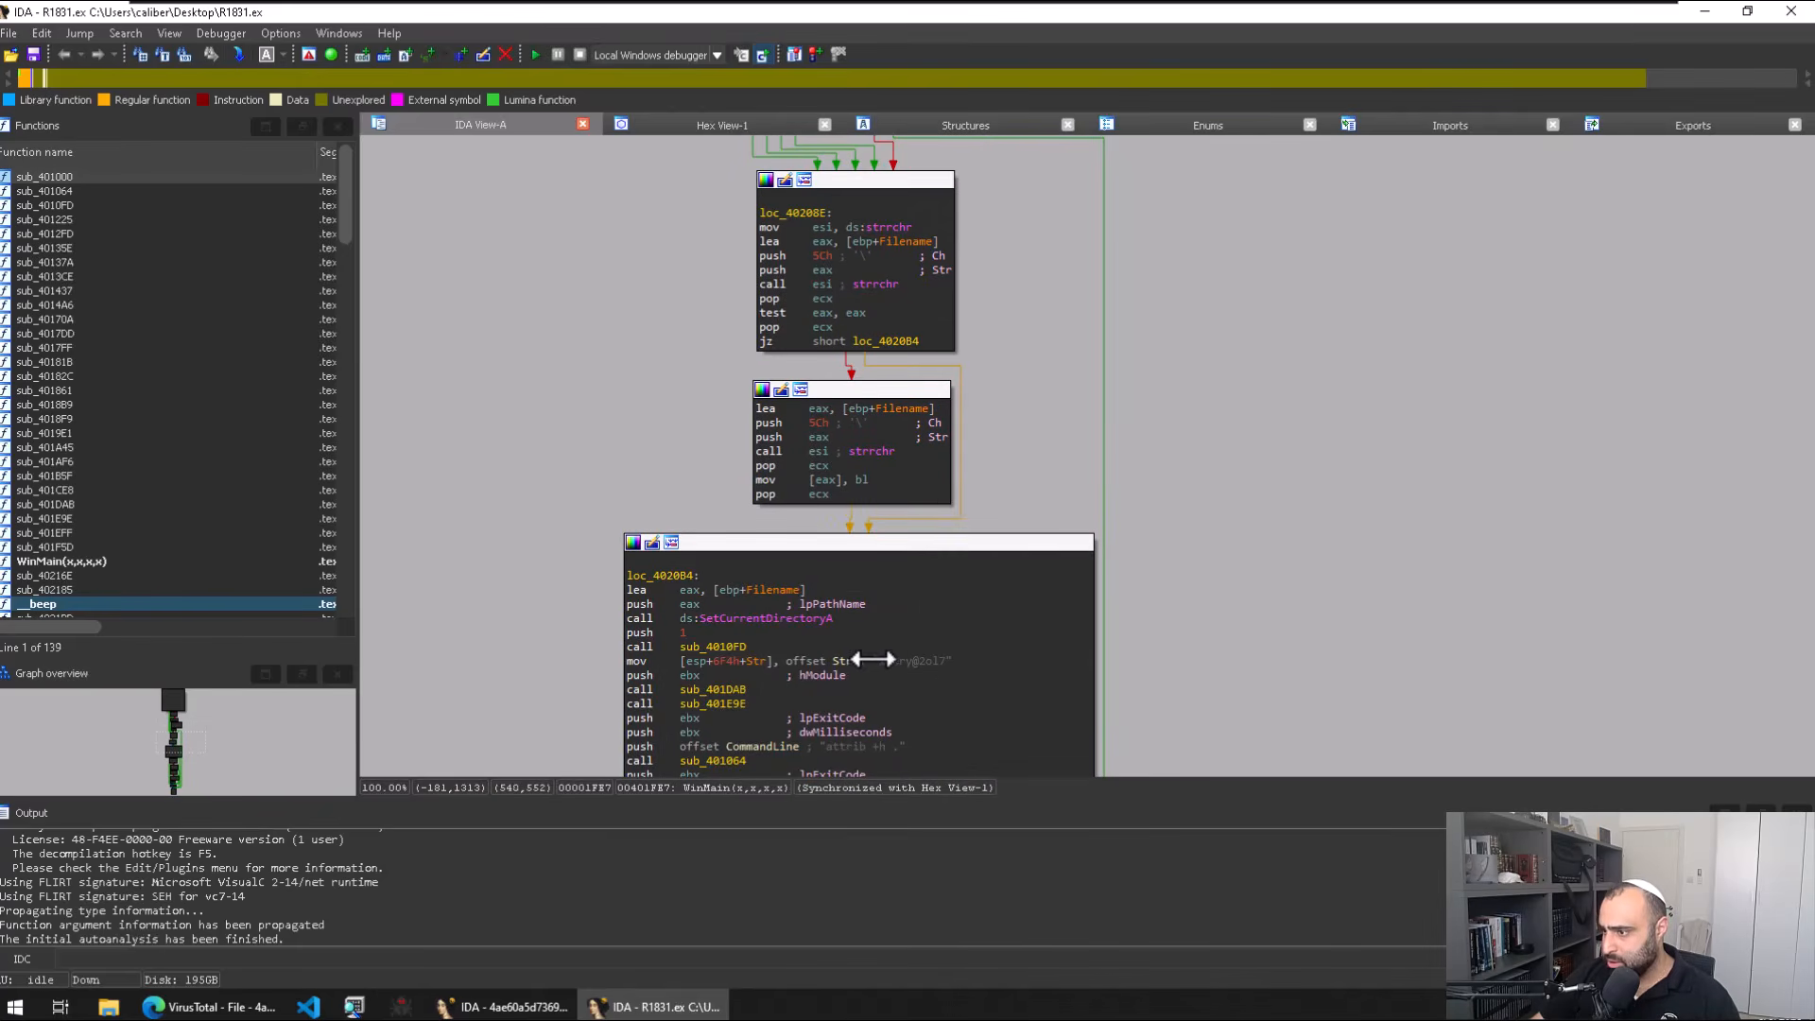
click(882, 659)
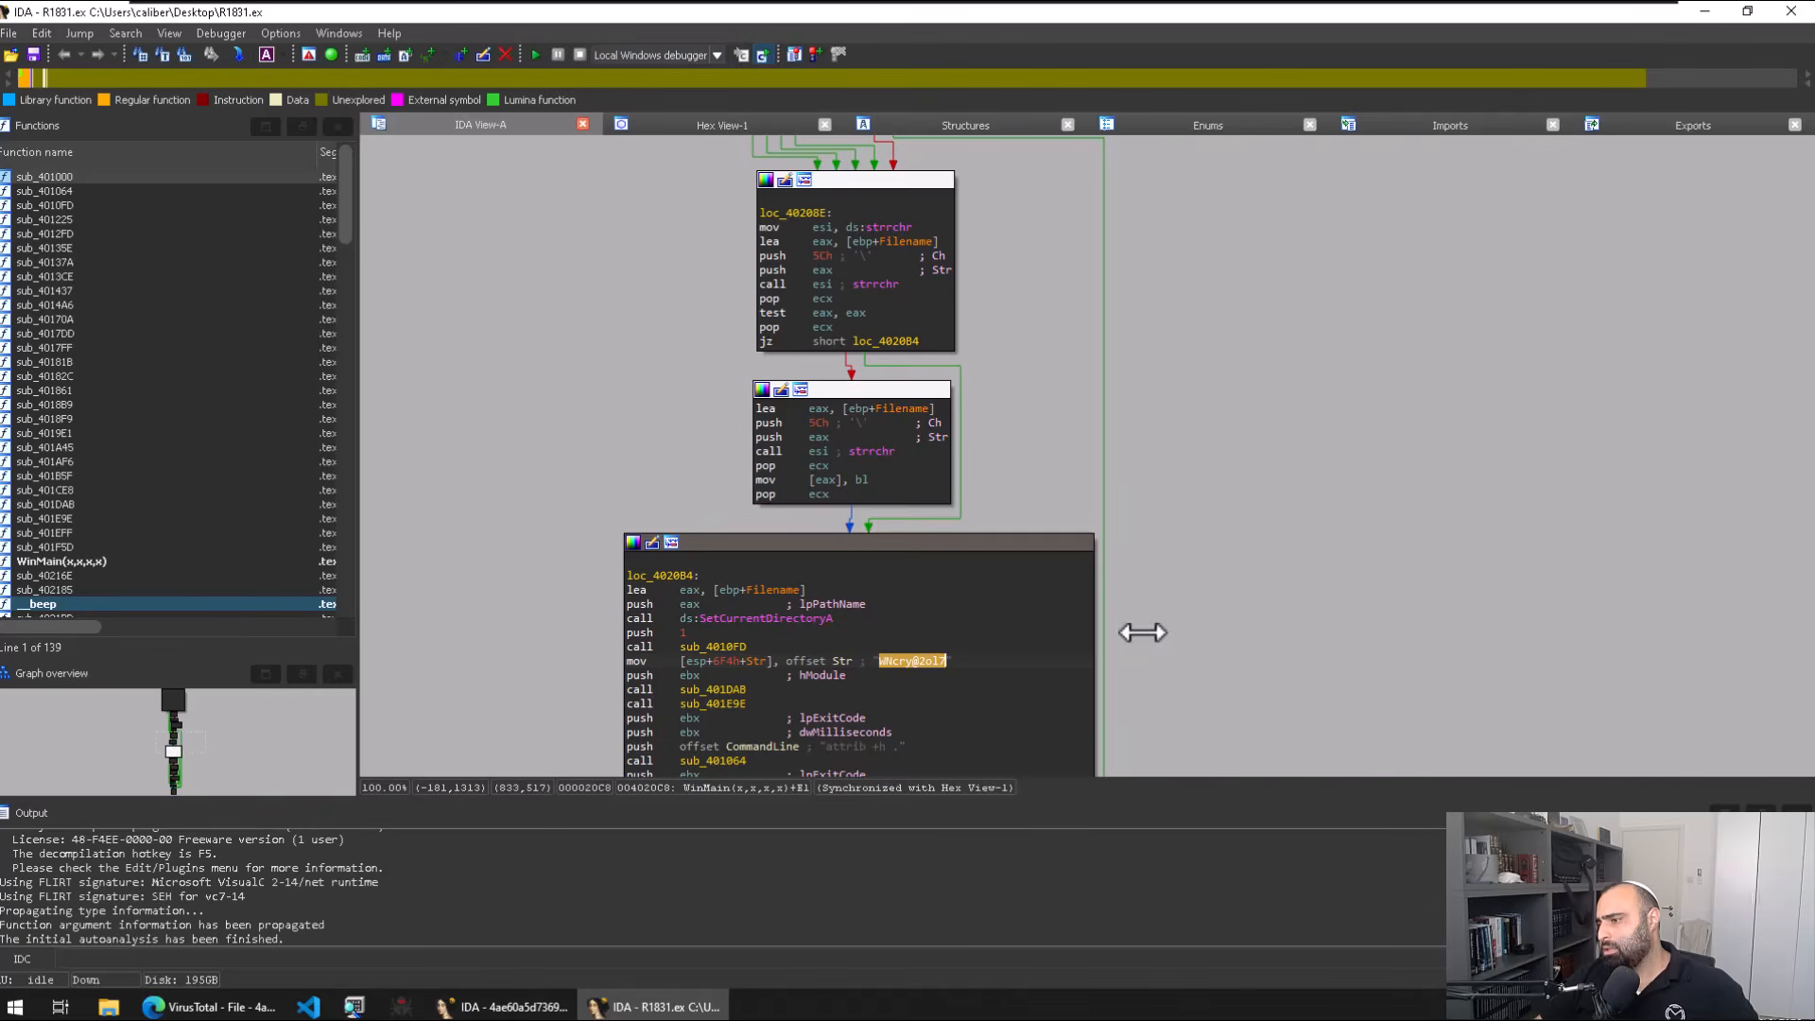
mouse_move(906, 667)
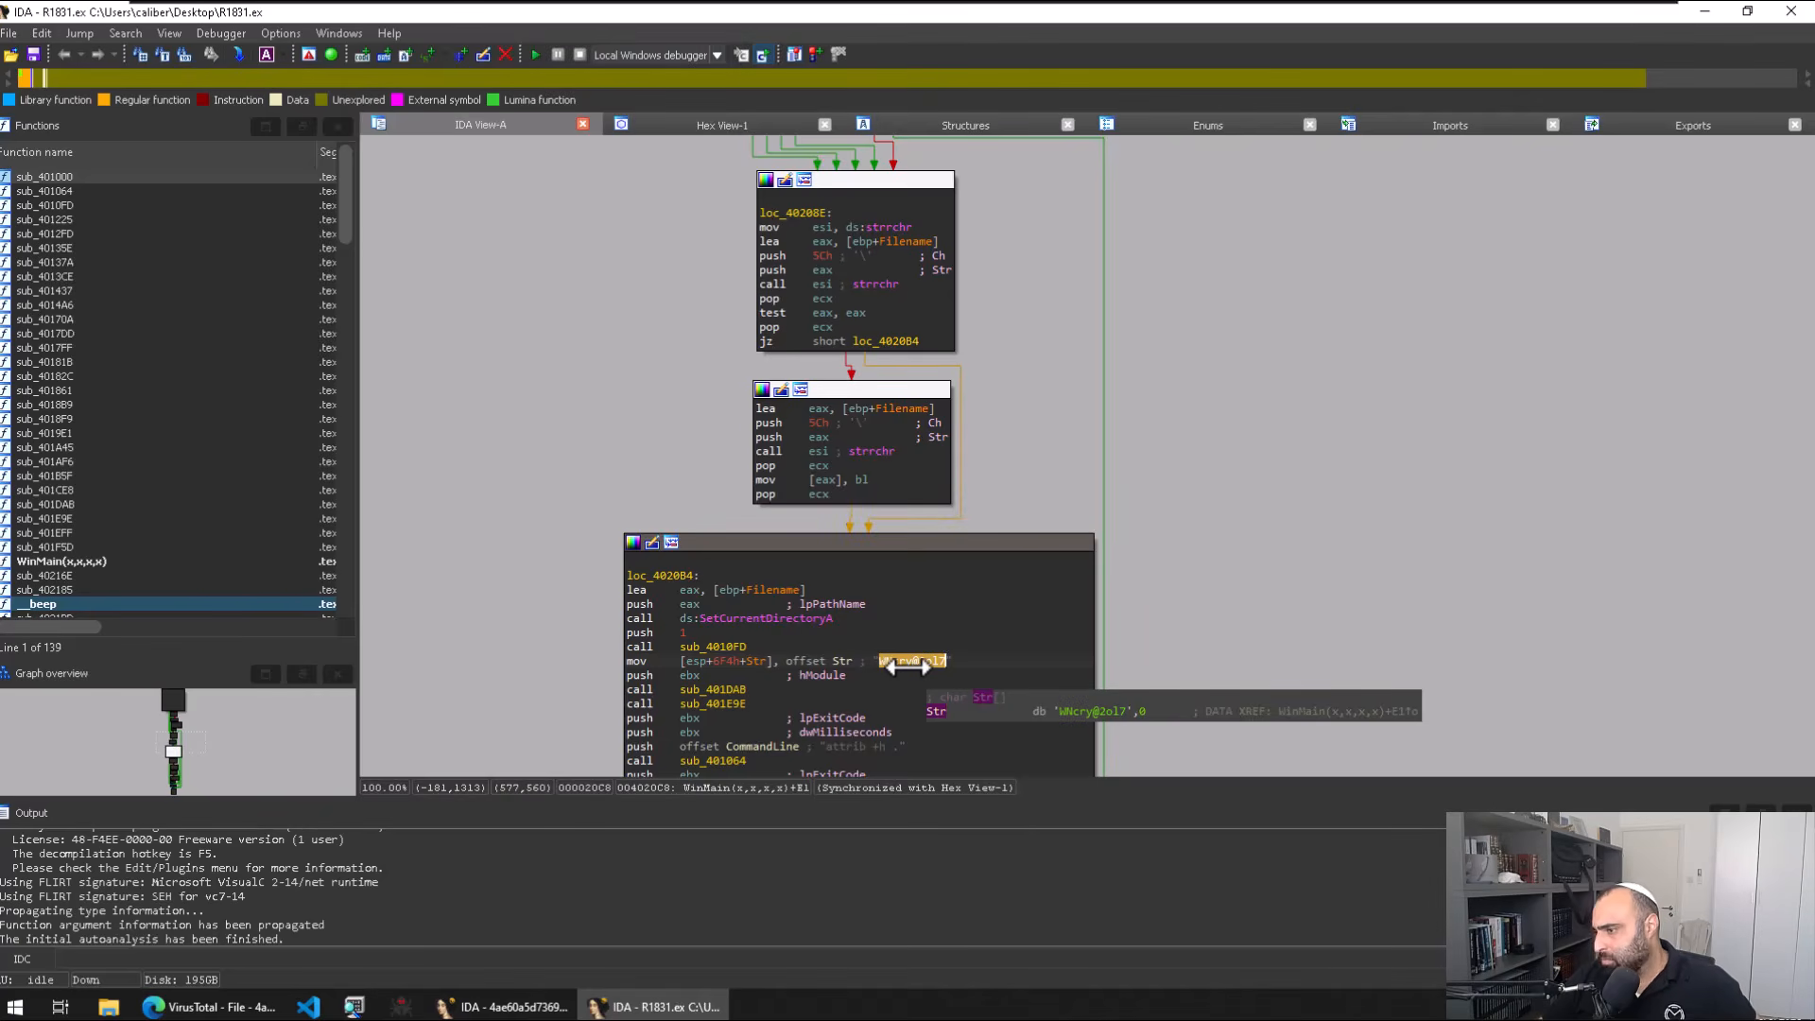
scroll(870, 686, down, 3)
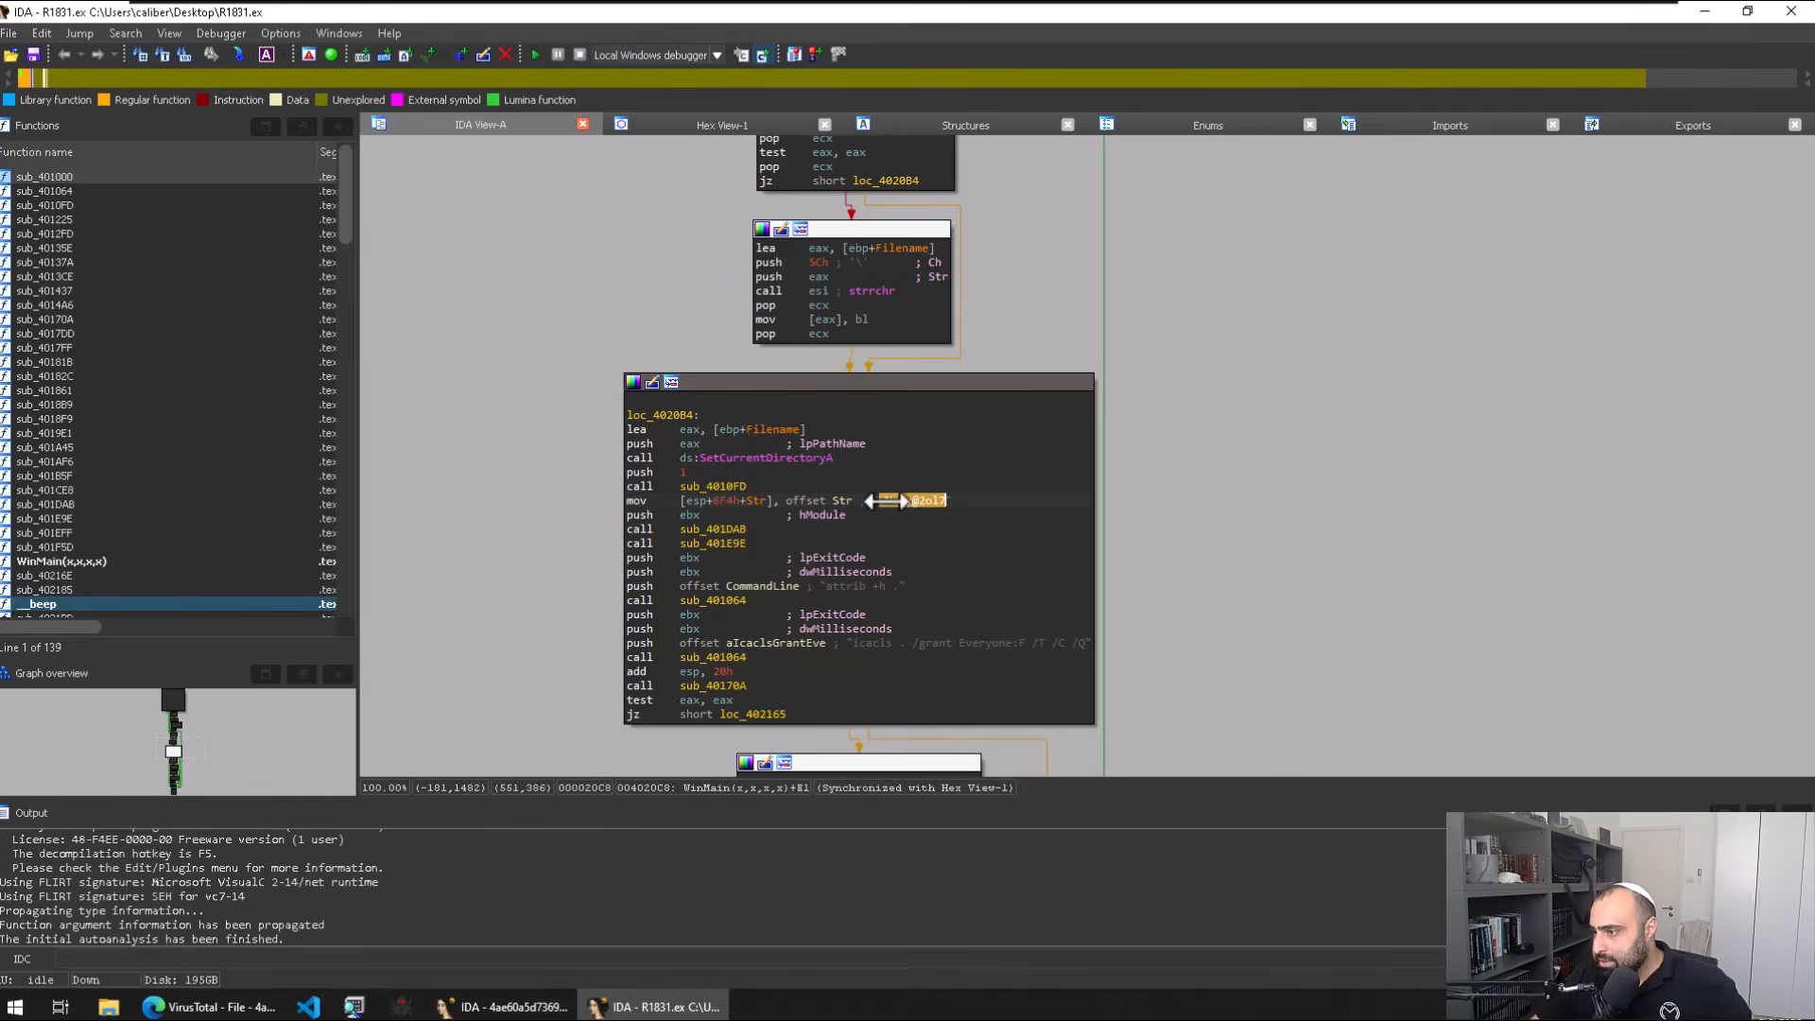
drag(879, 506, 960, 508)
click(946, 501)
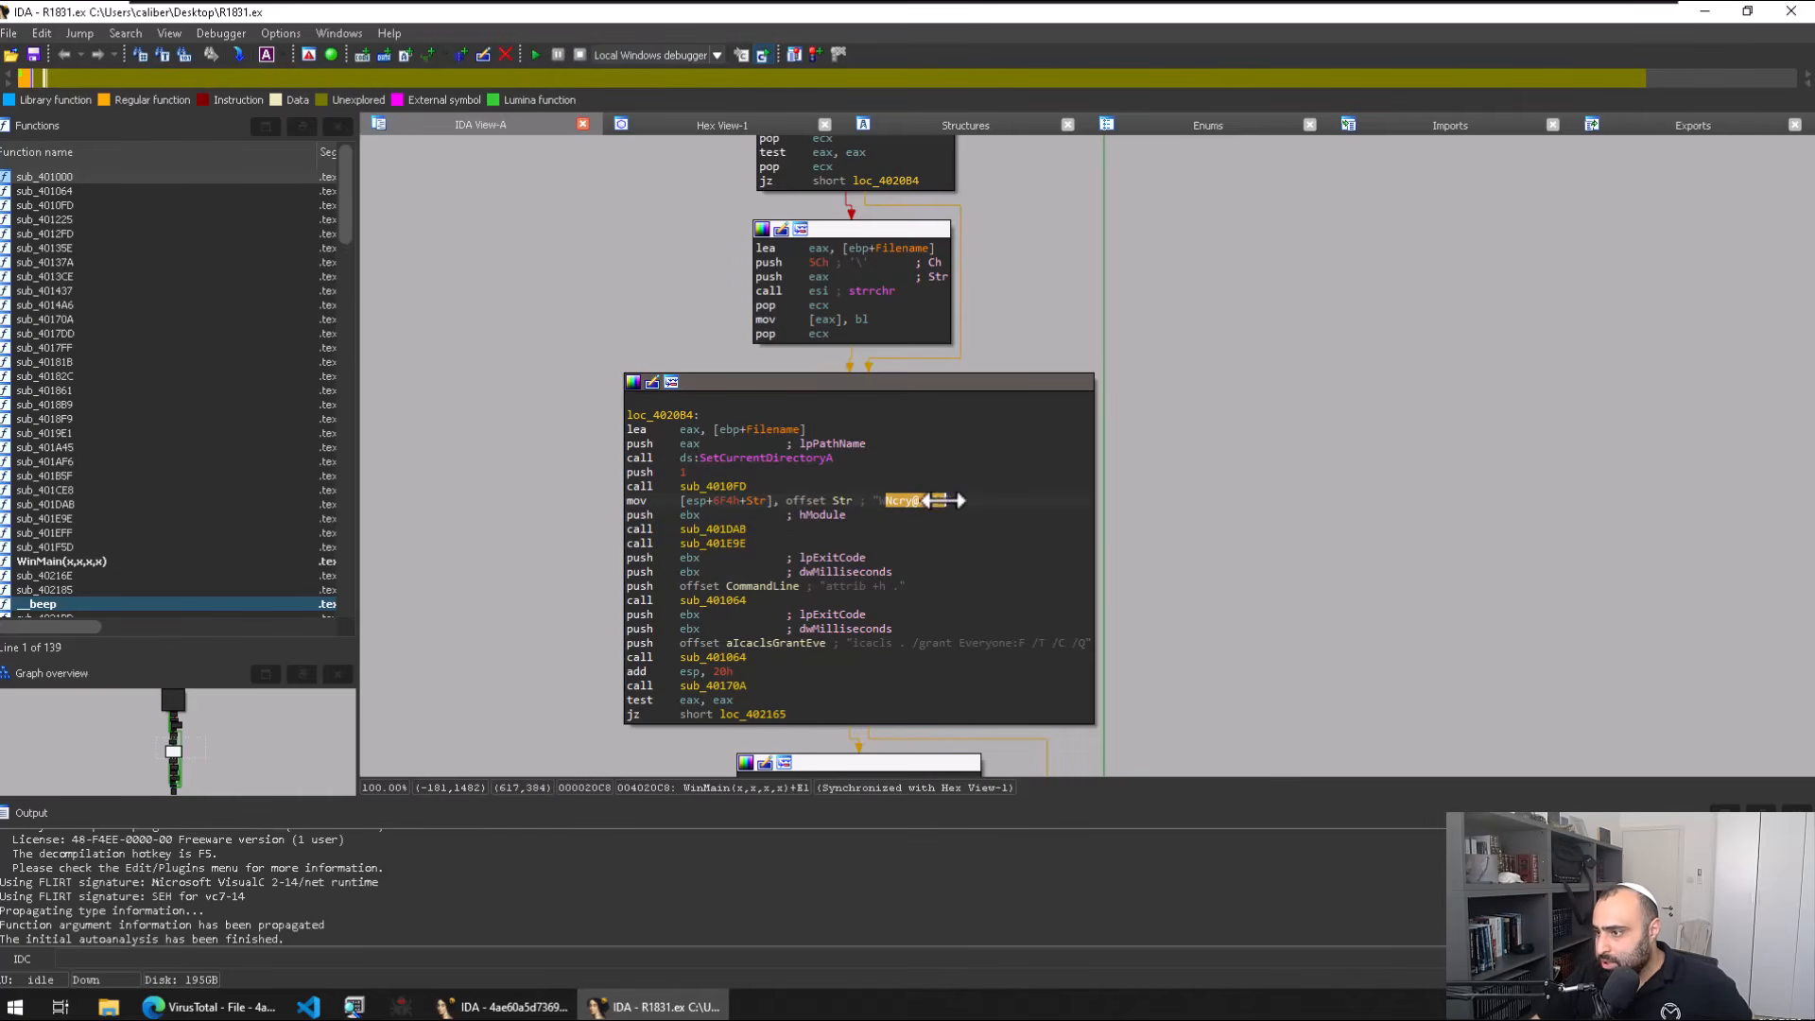
double_click(713, 529)
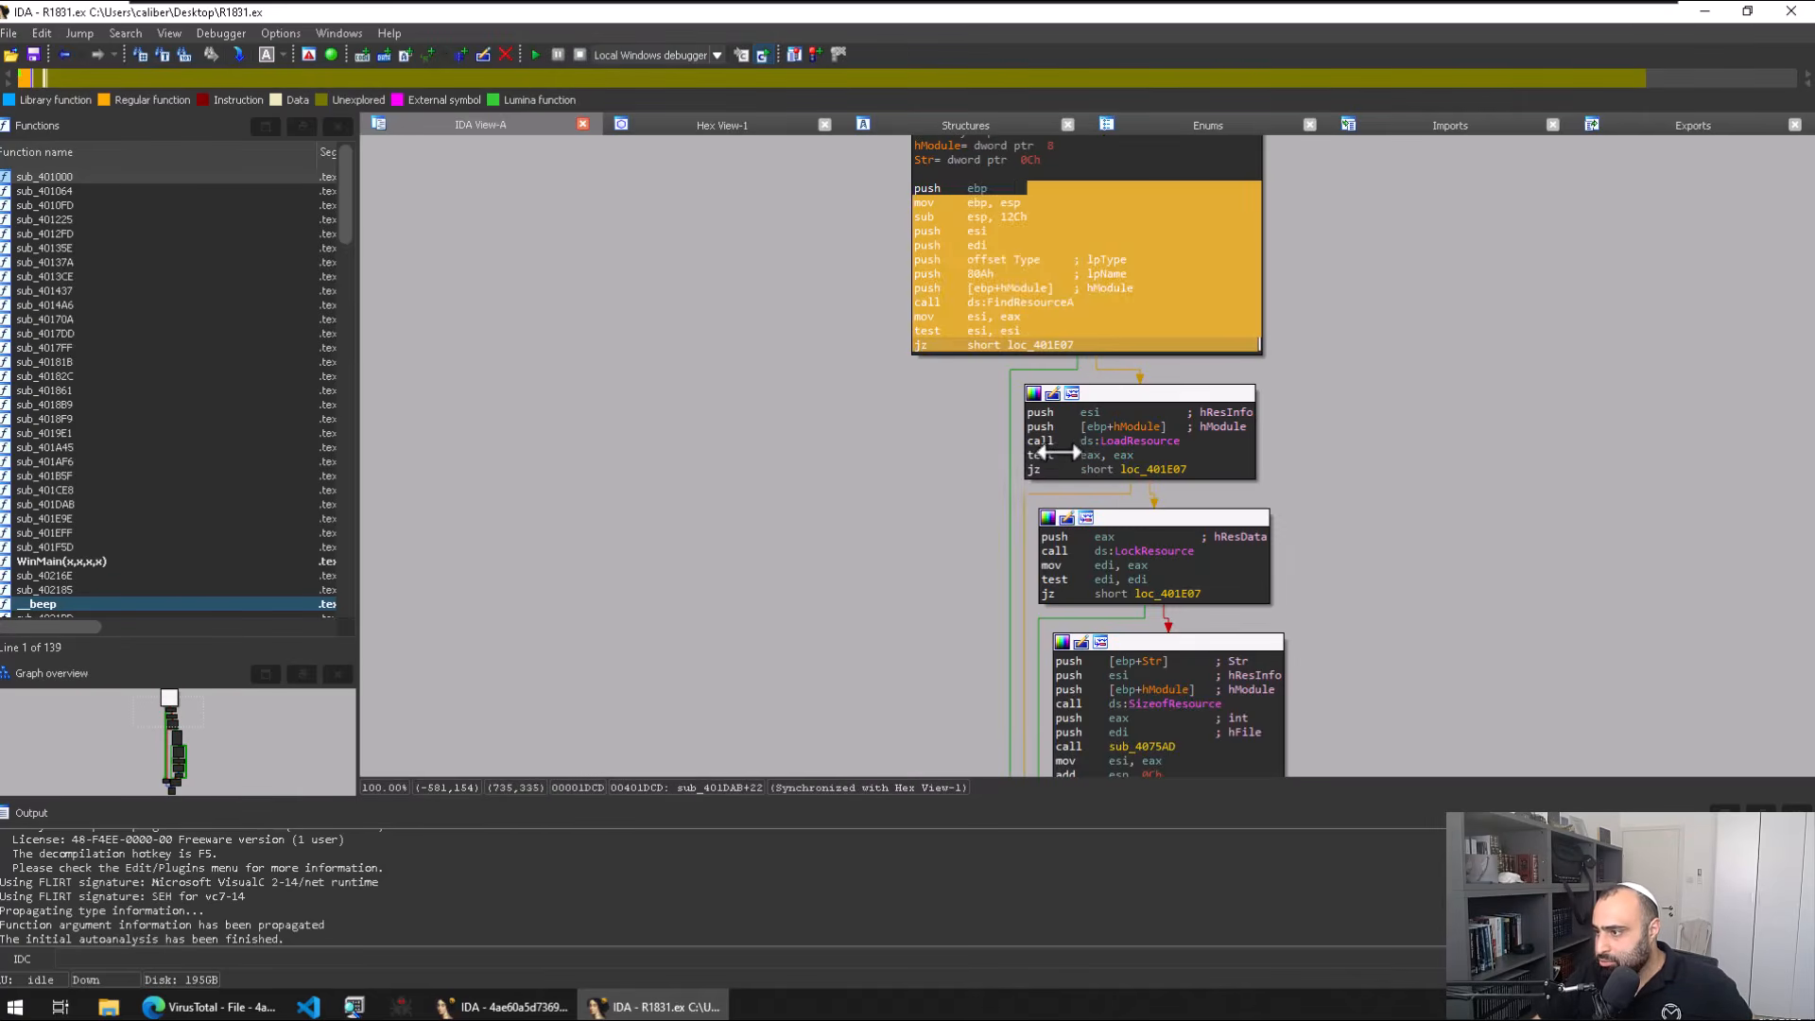
click(1130, 441)
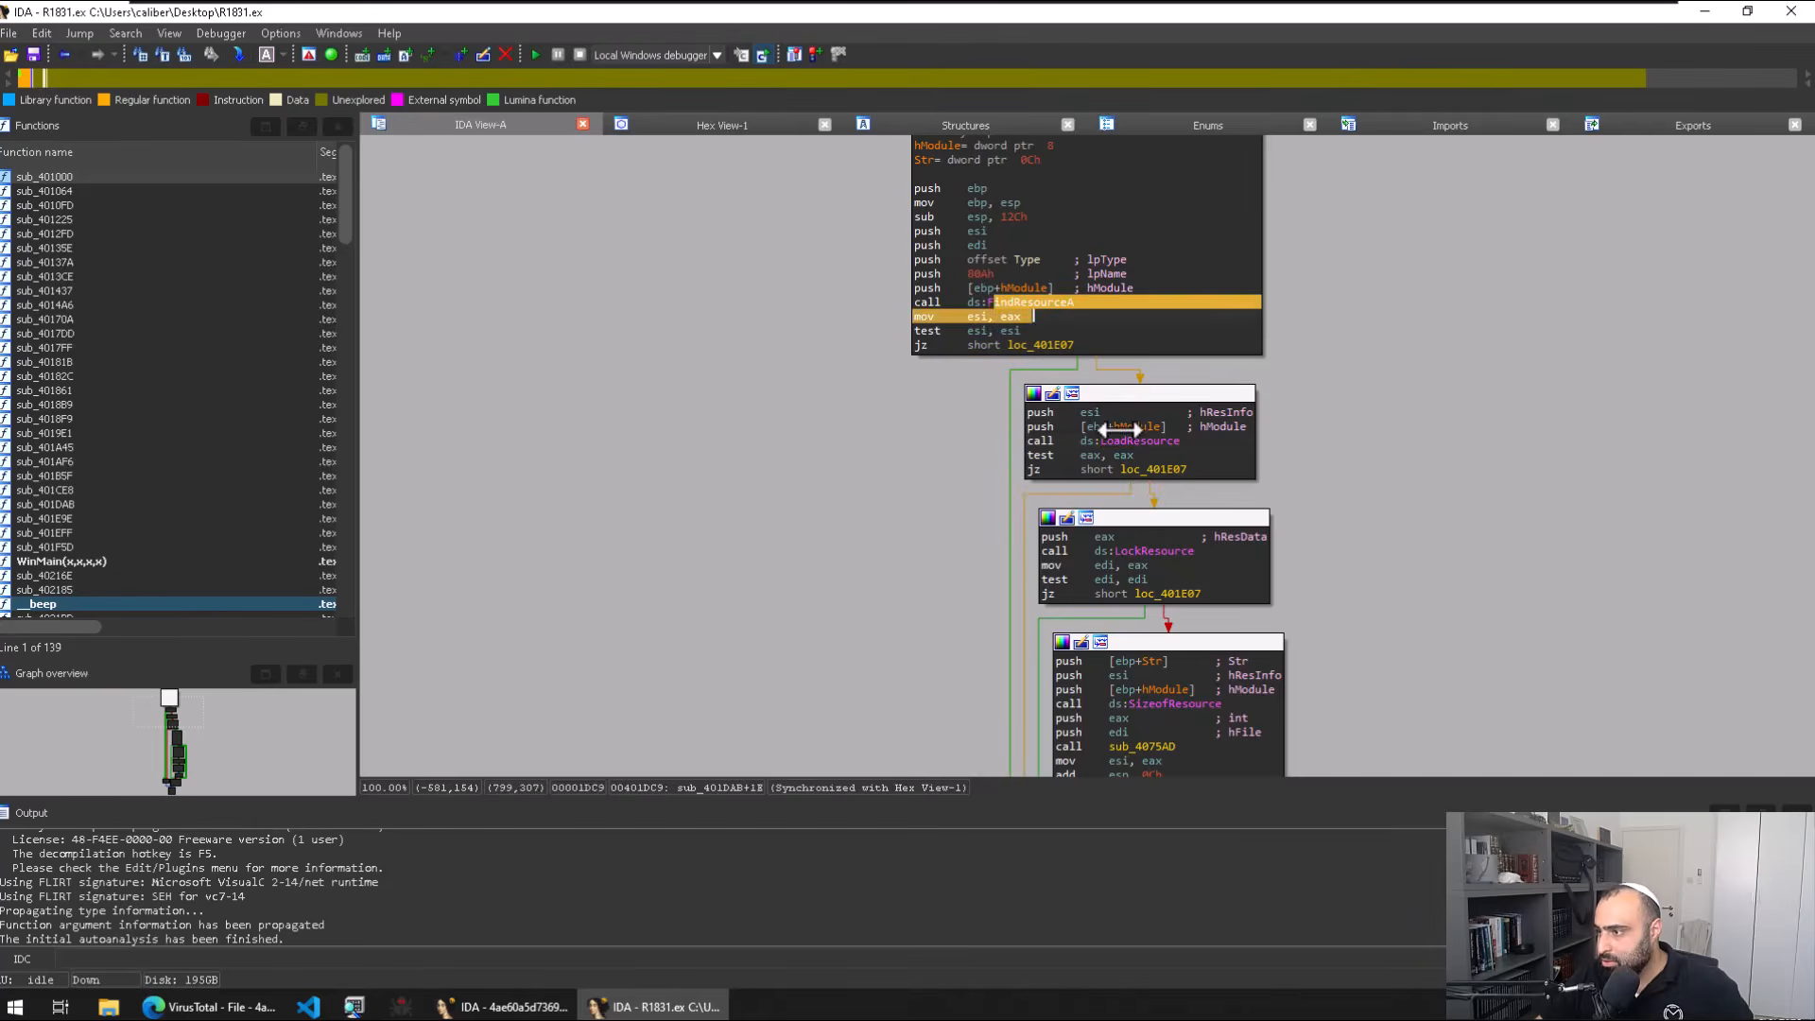
click(1155, 703)
scroll(1291, 624, down, 5)
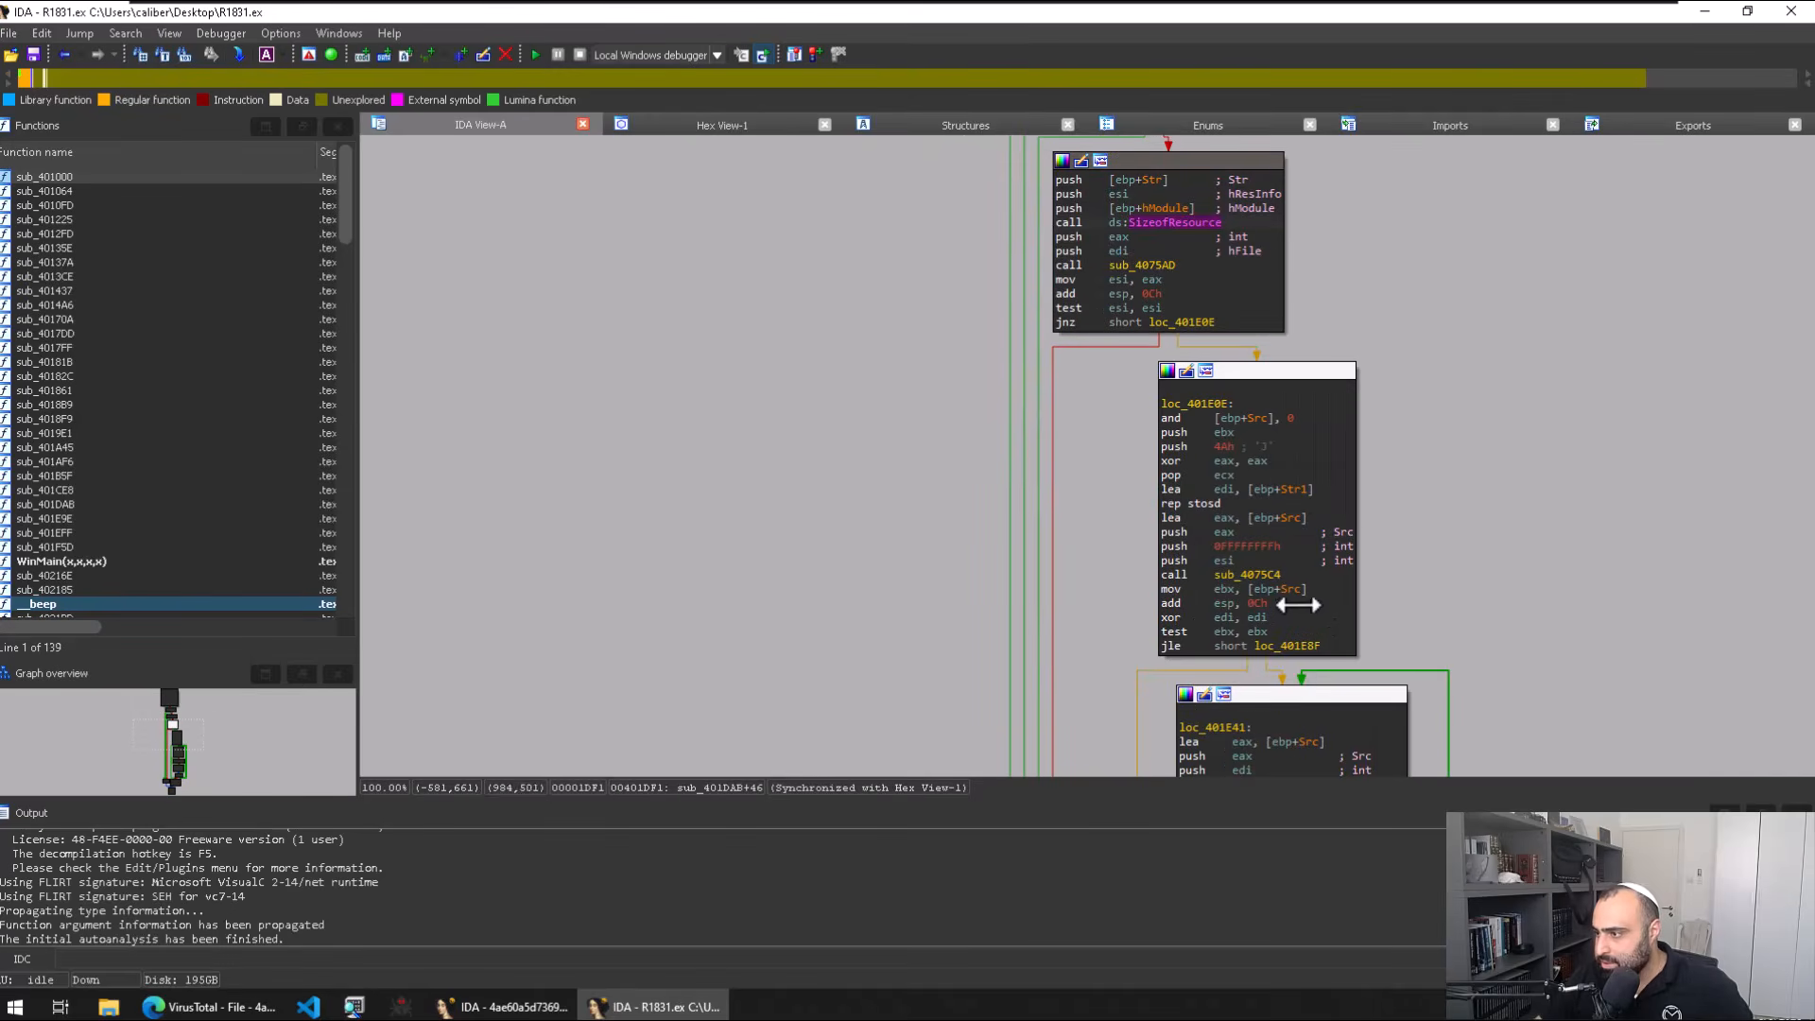
drag(1119, 498, 924, 389)
scroll(1175, 548, down, 3)
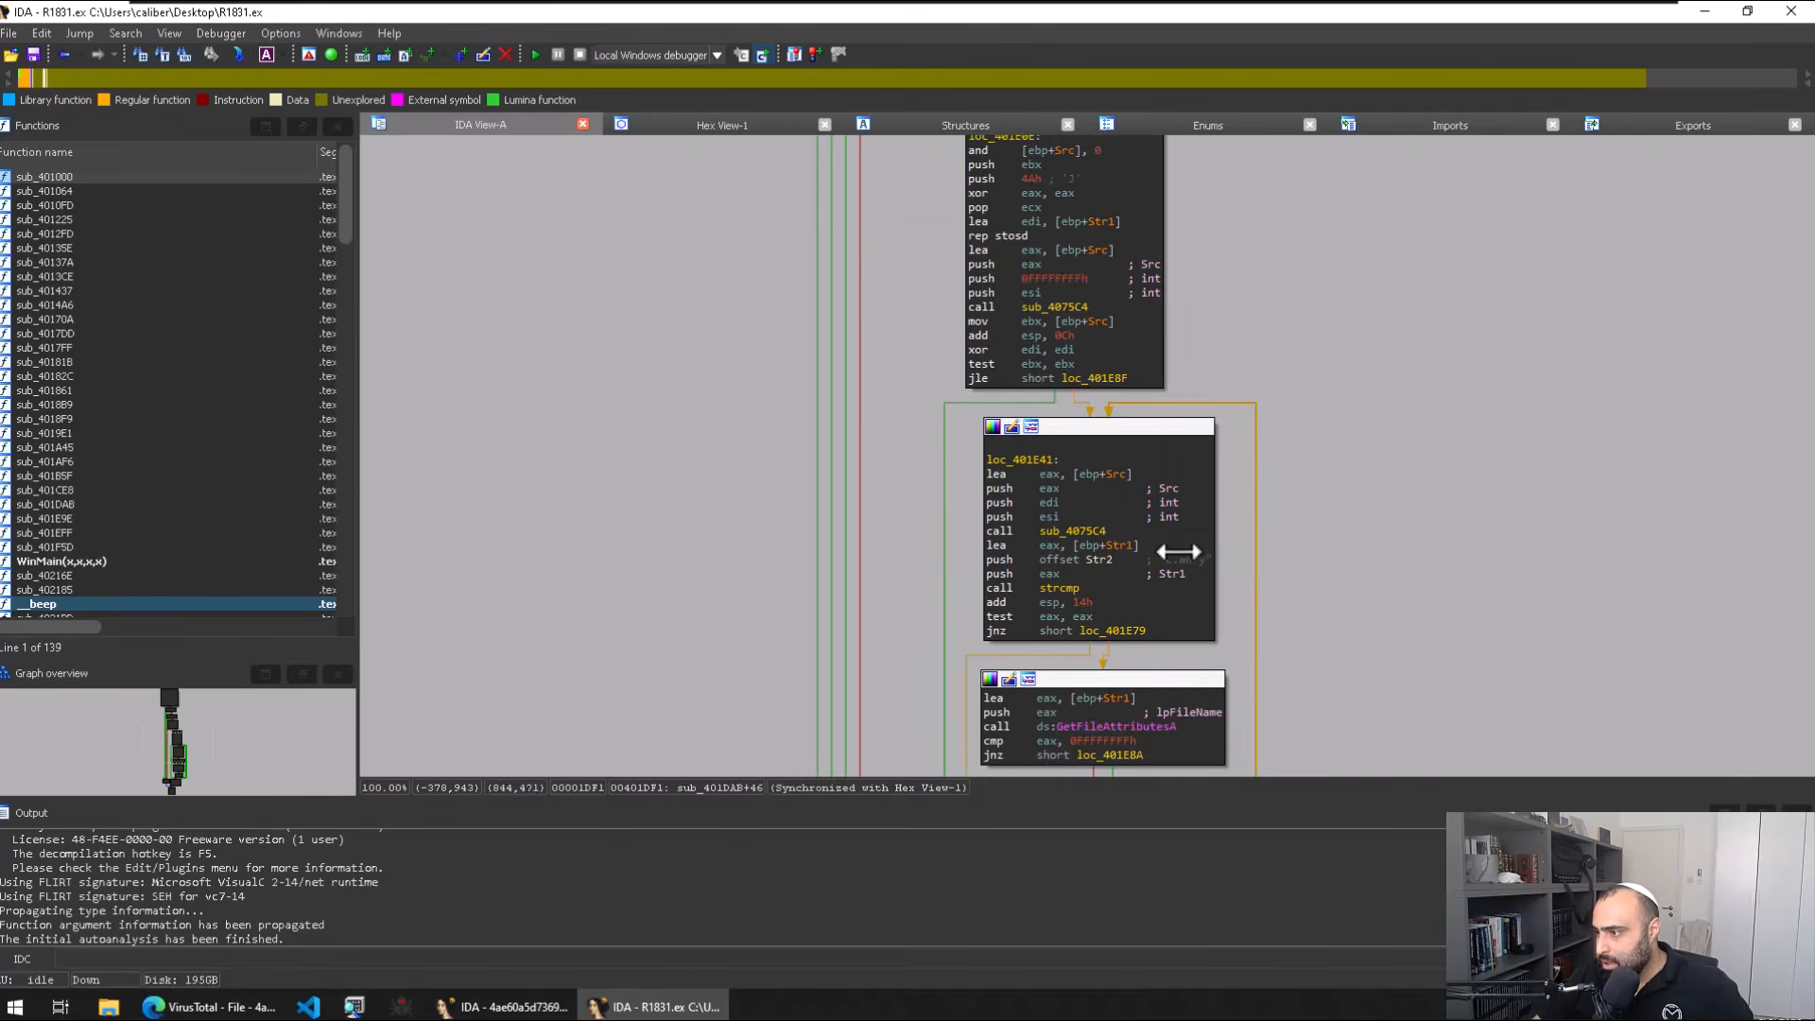
click(1167, 404)
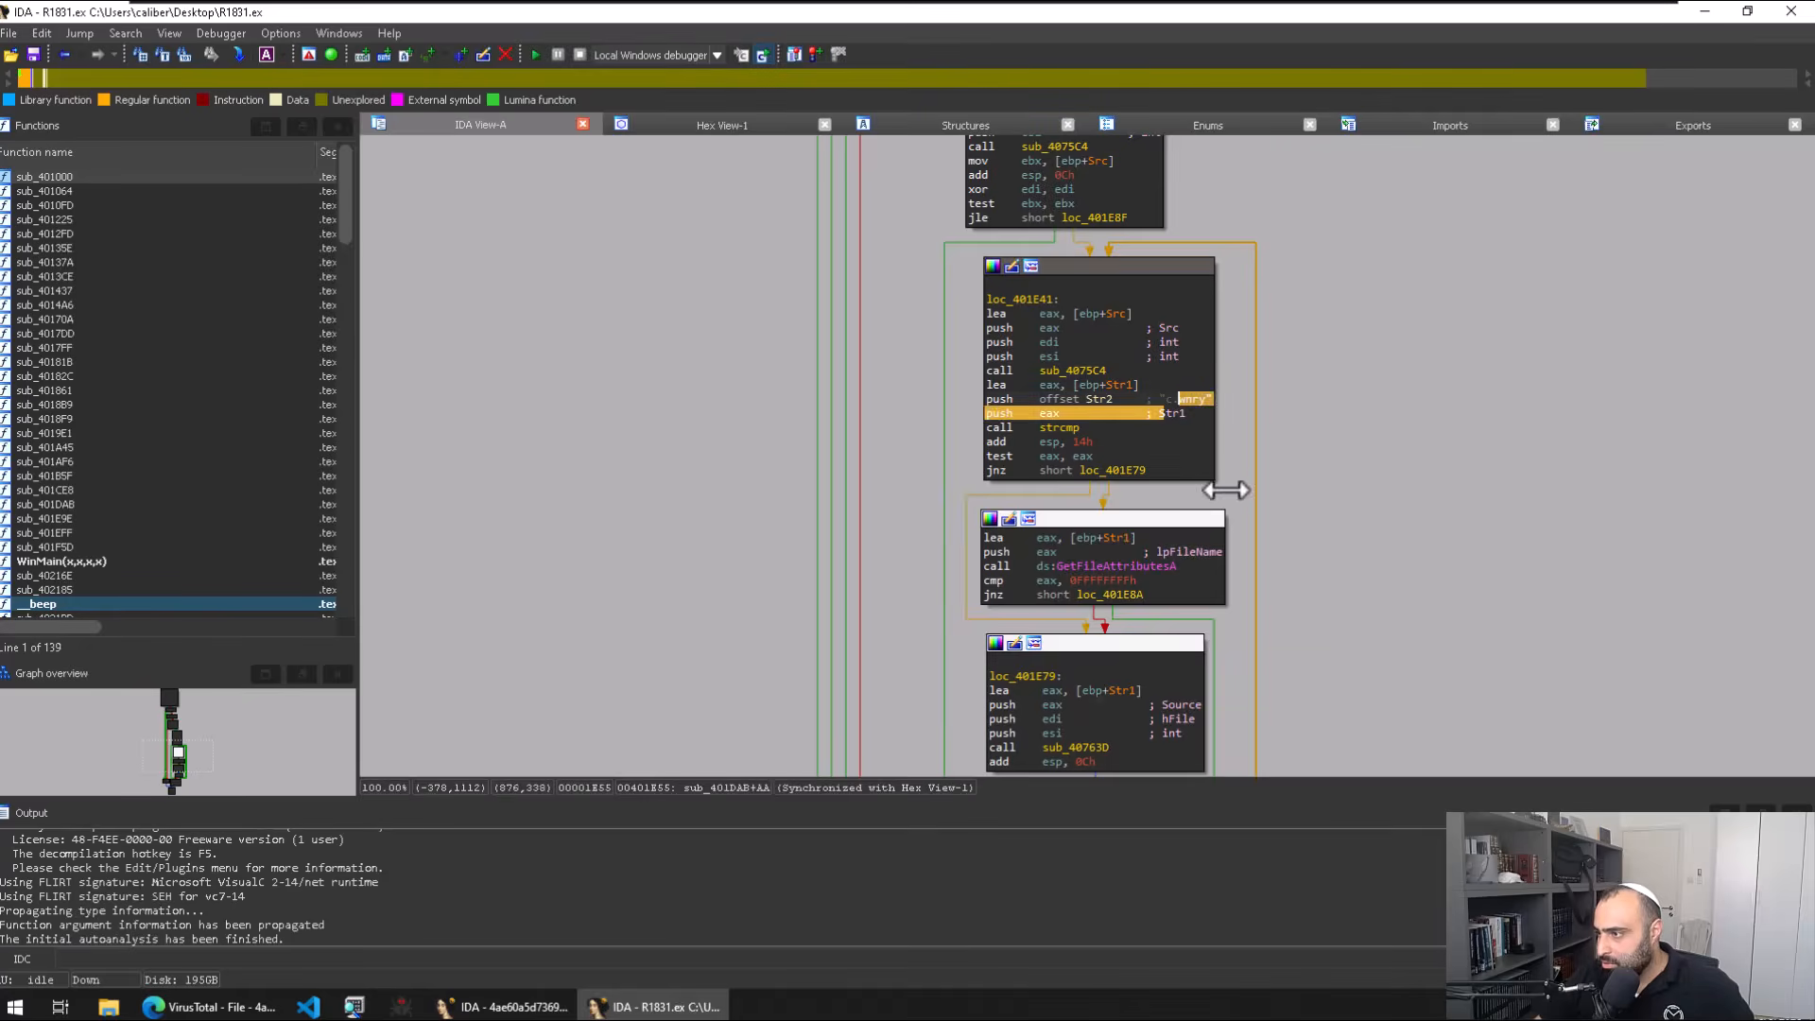
scroll(1229, 435, down, 5)
scroll(1164, 462, up, 12)
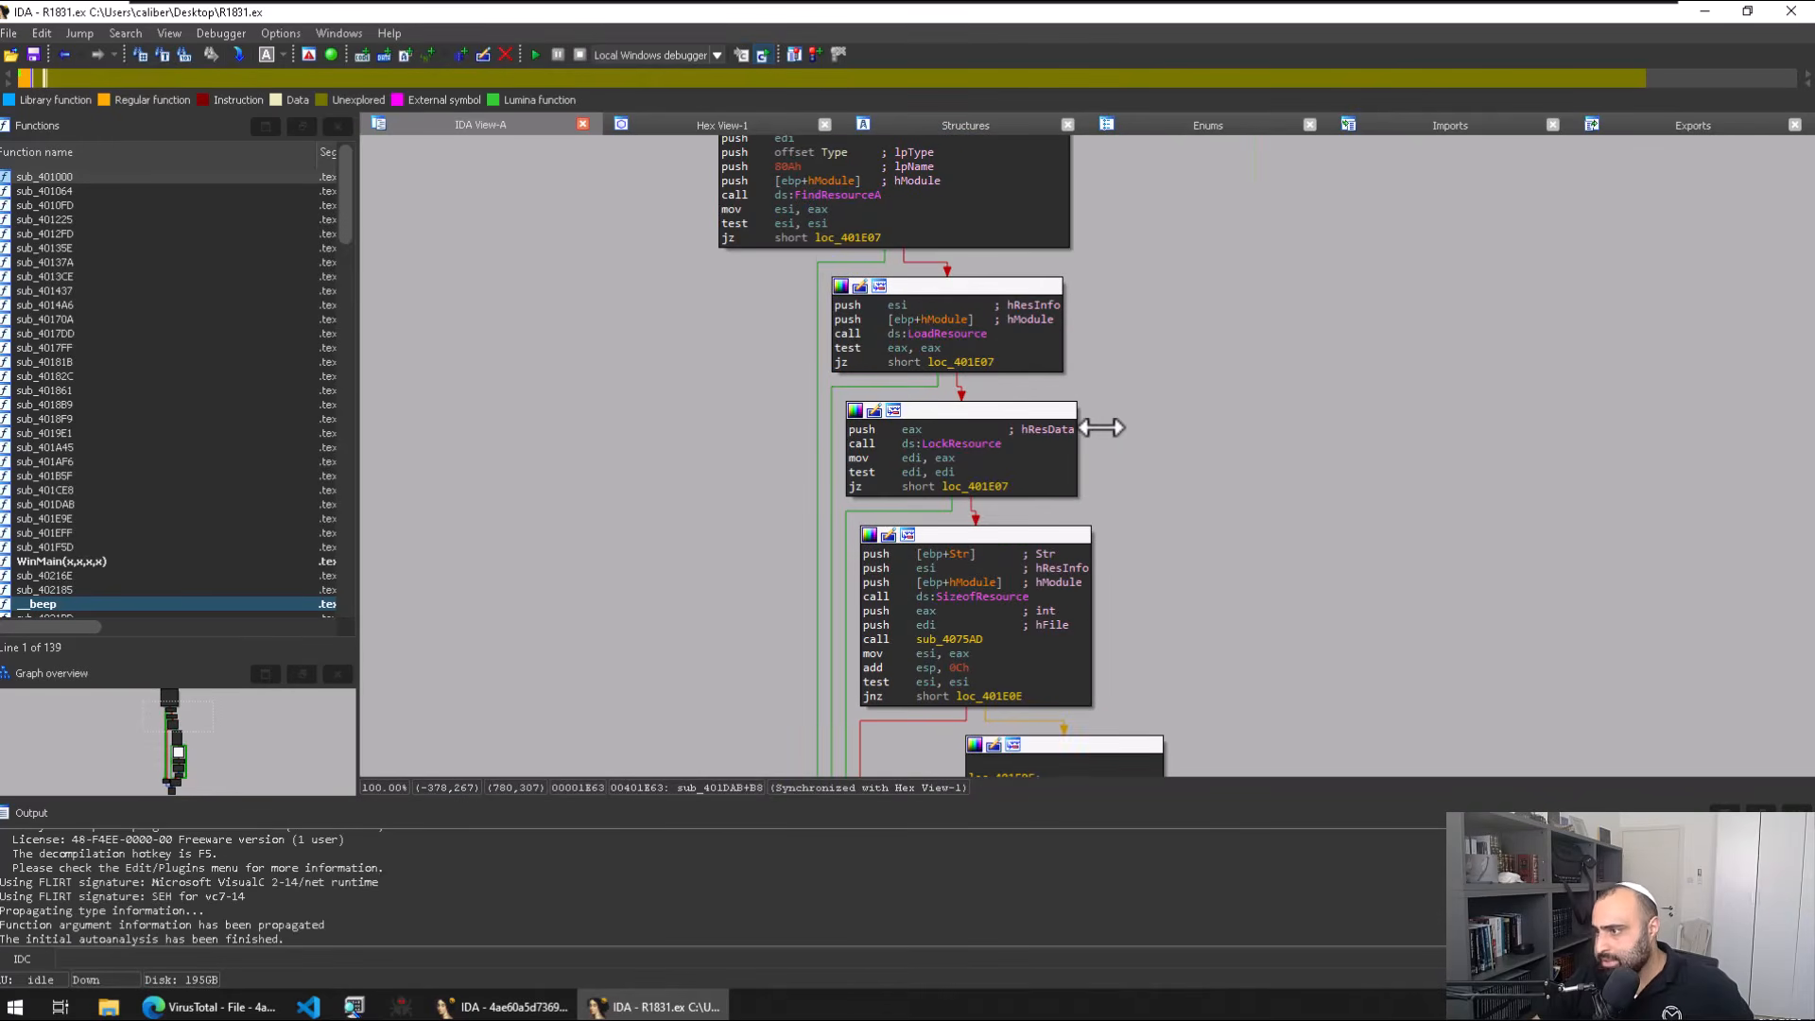
key(Escape)
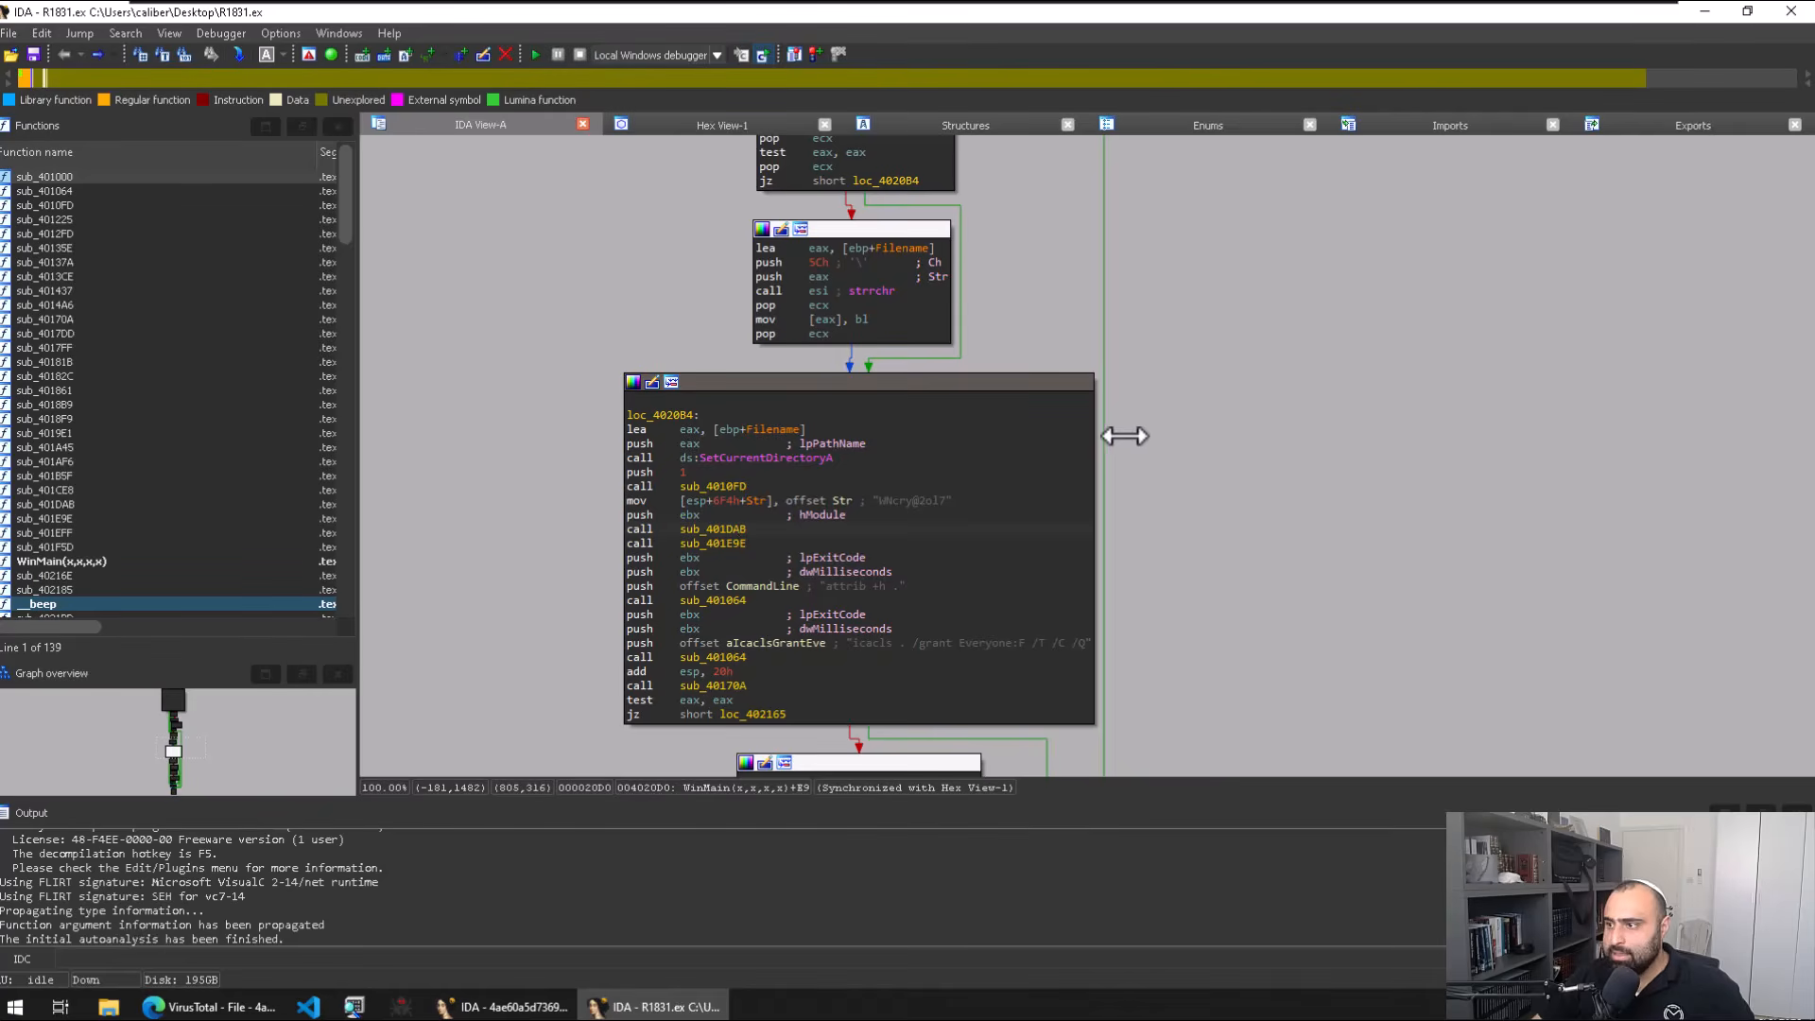